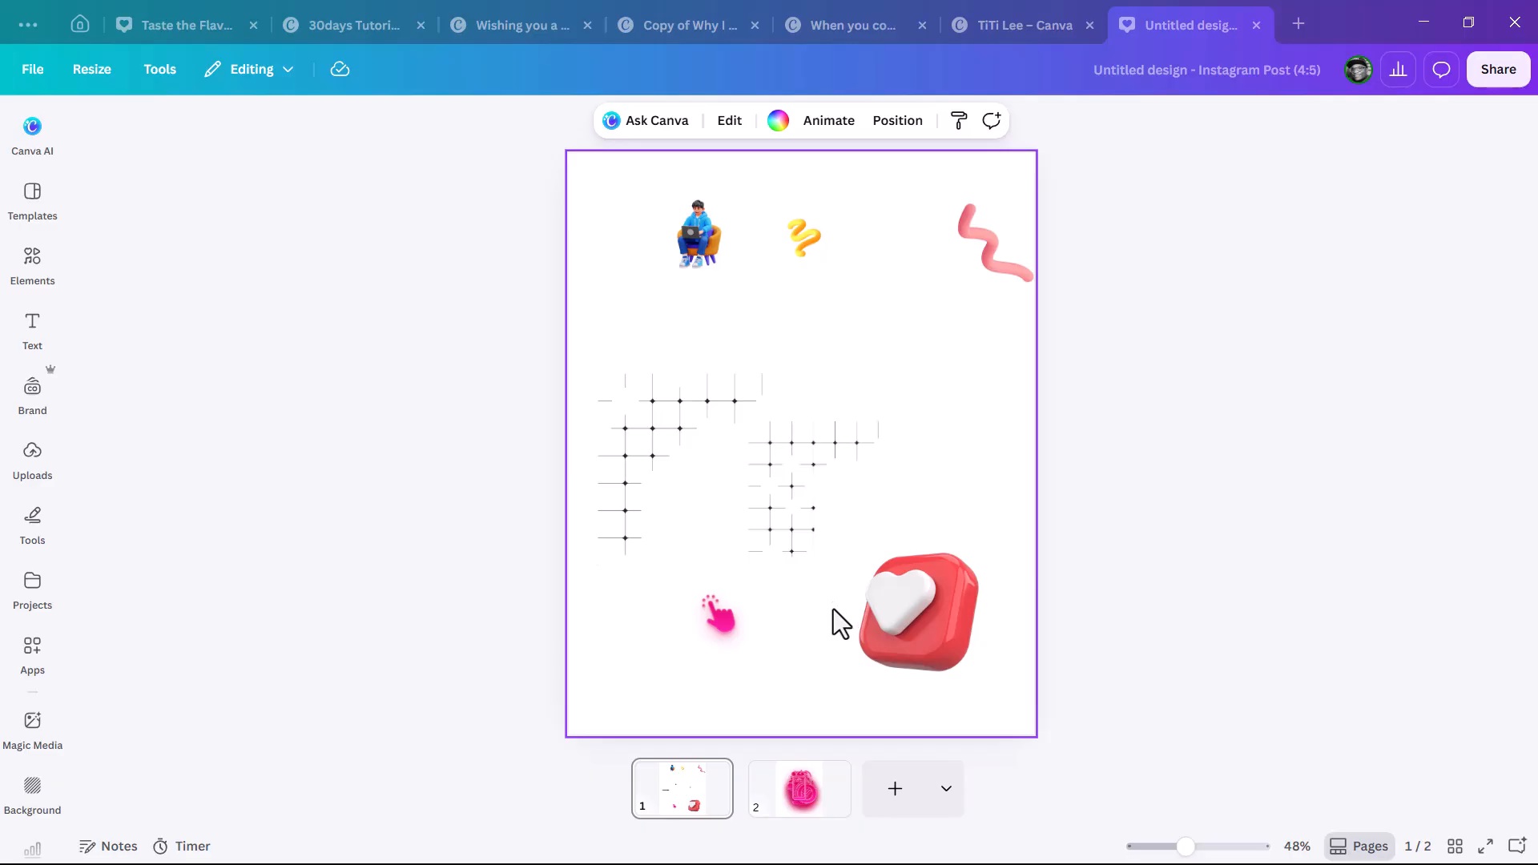
pyautogui.click(805, 801)
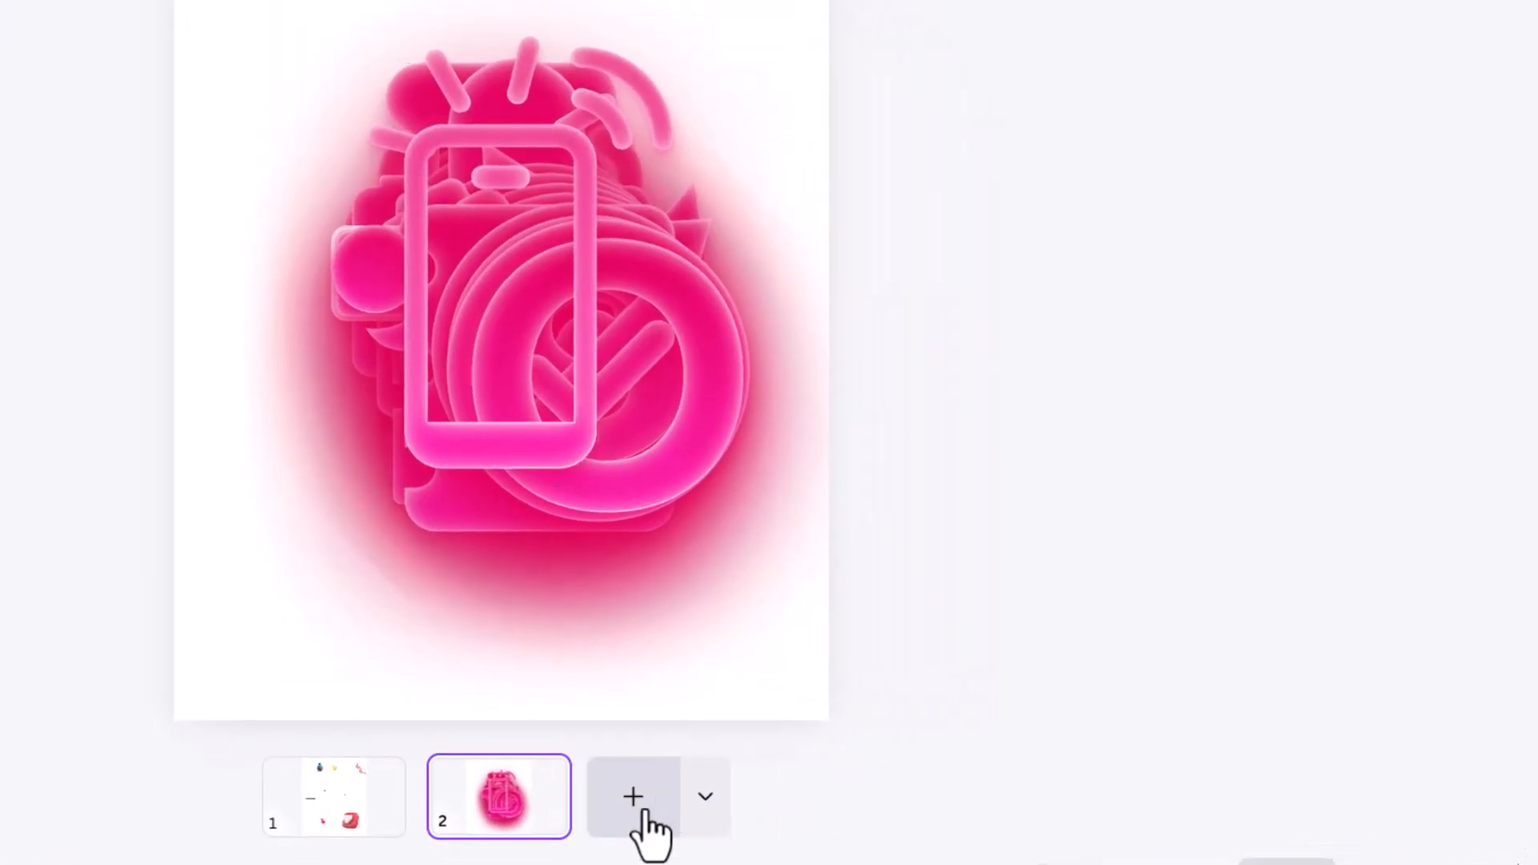
pyautogui.click(707, 759)
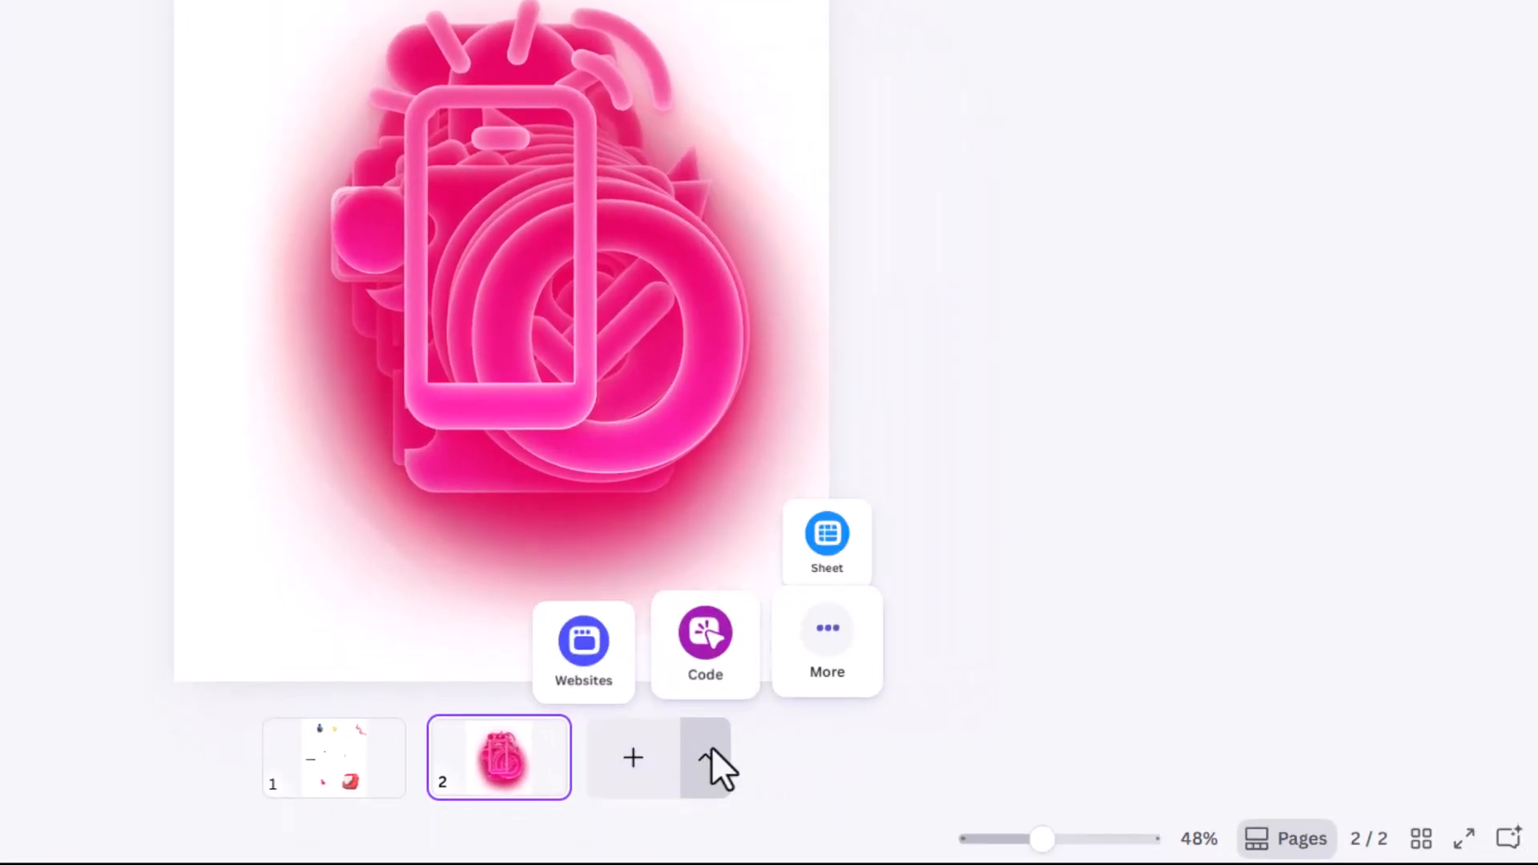
pyautogui.click(841, 652)
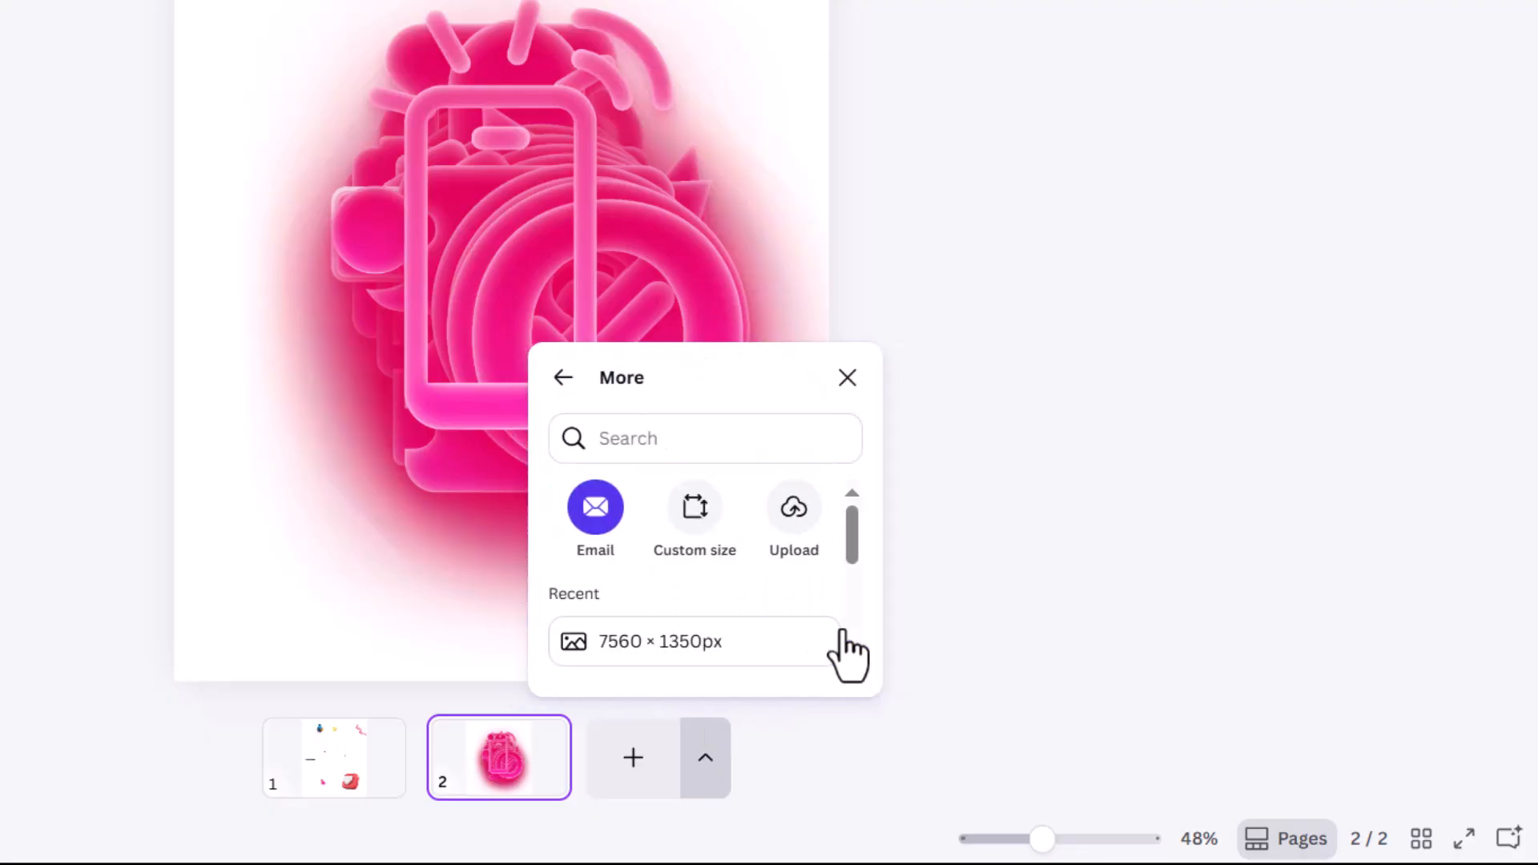
pyautogui.click(696, 525)
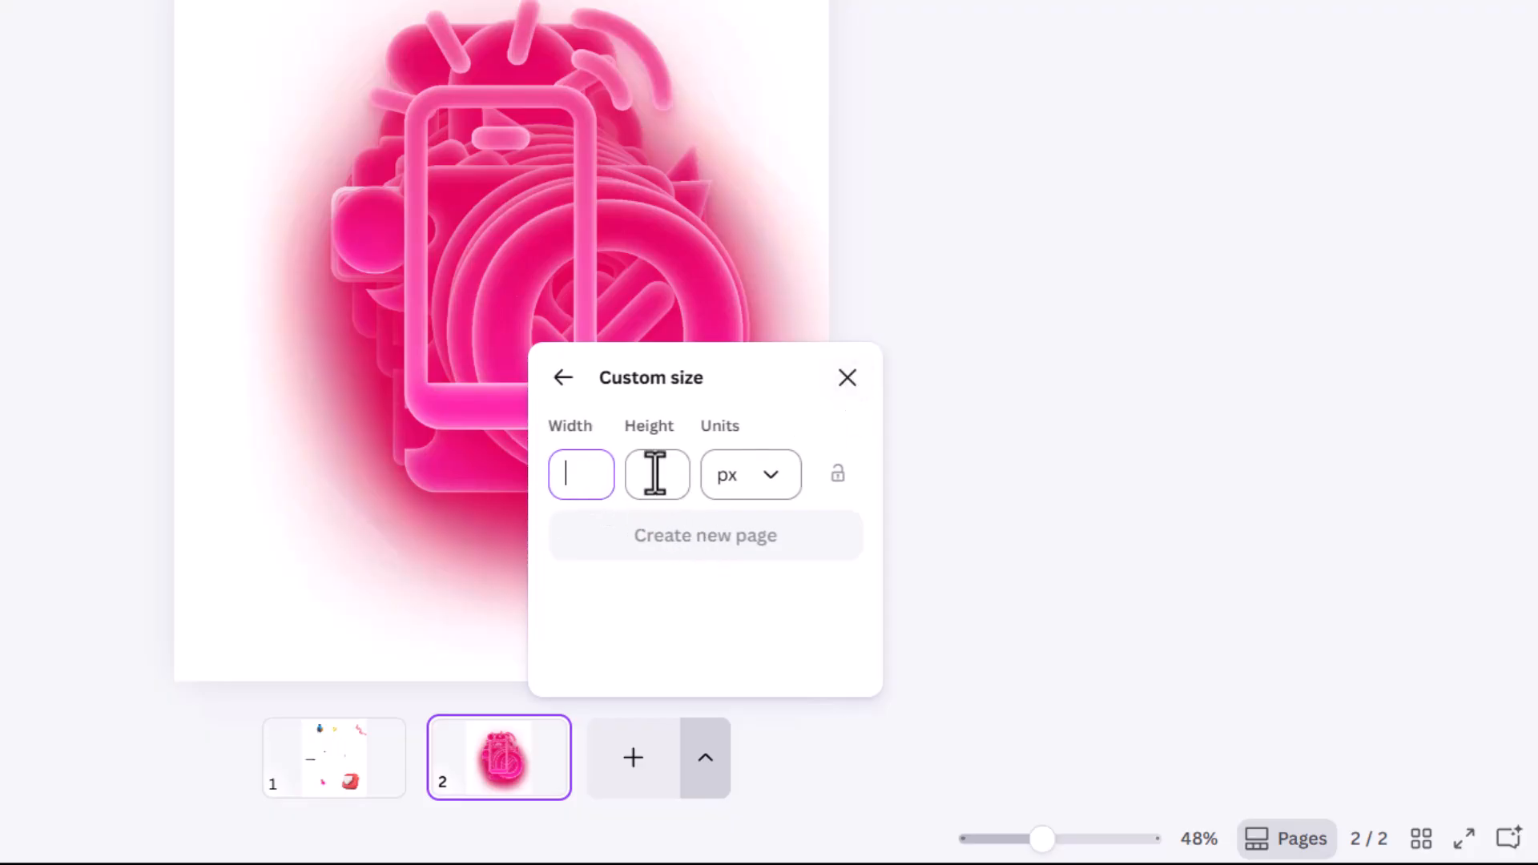
pyautogui.click(845, 385)
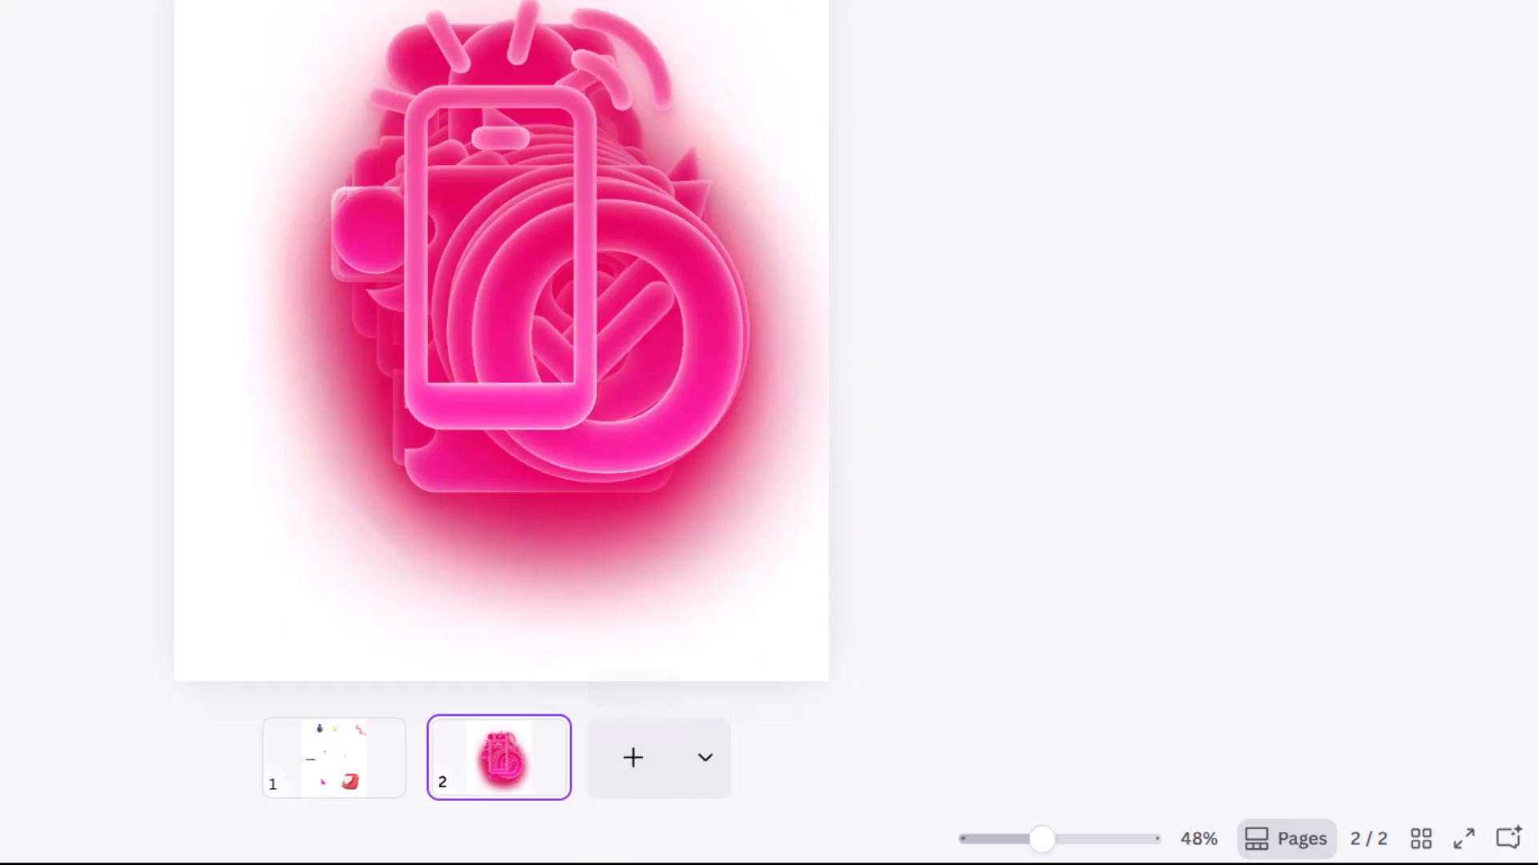
# Start a new custom-size design from the home page and set its width to 1080 px.
pyautogui.click(75, 22)
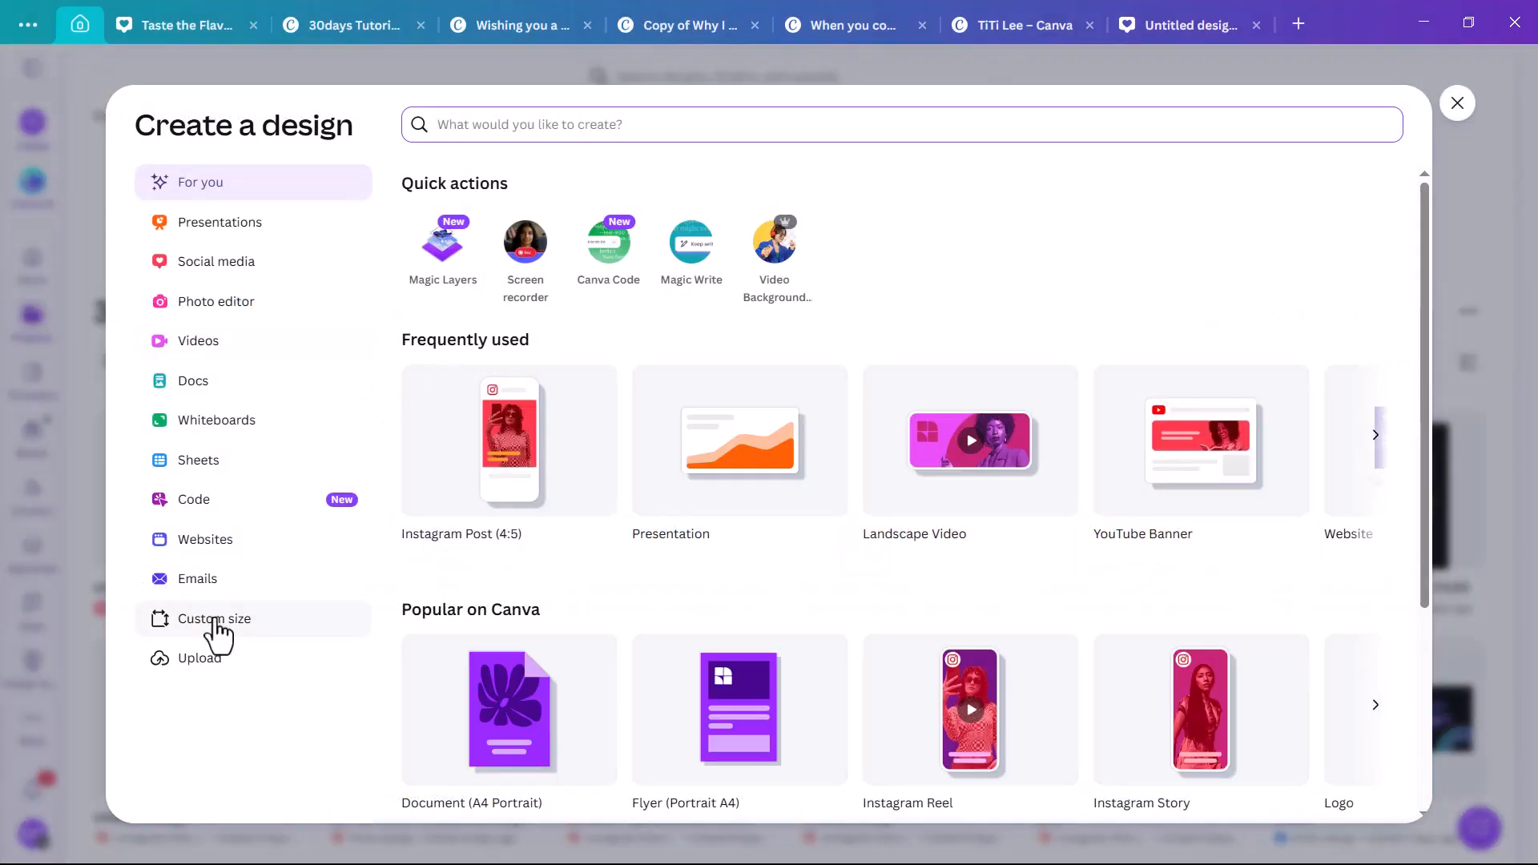
pyautogui.click(211, 628)
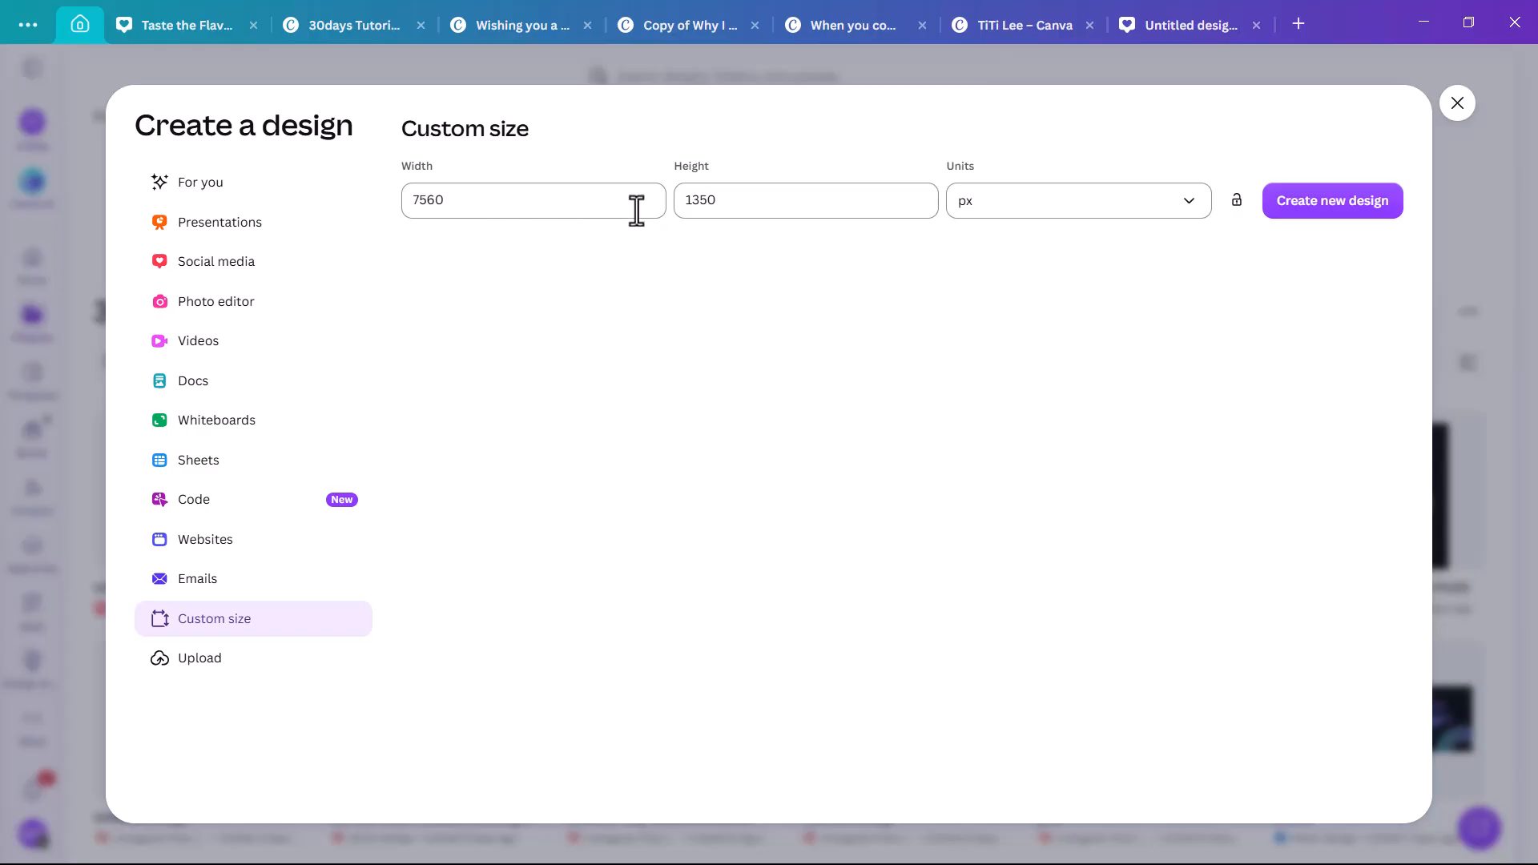
pyautogui.click(451, 202)
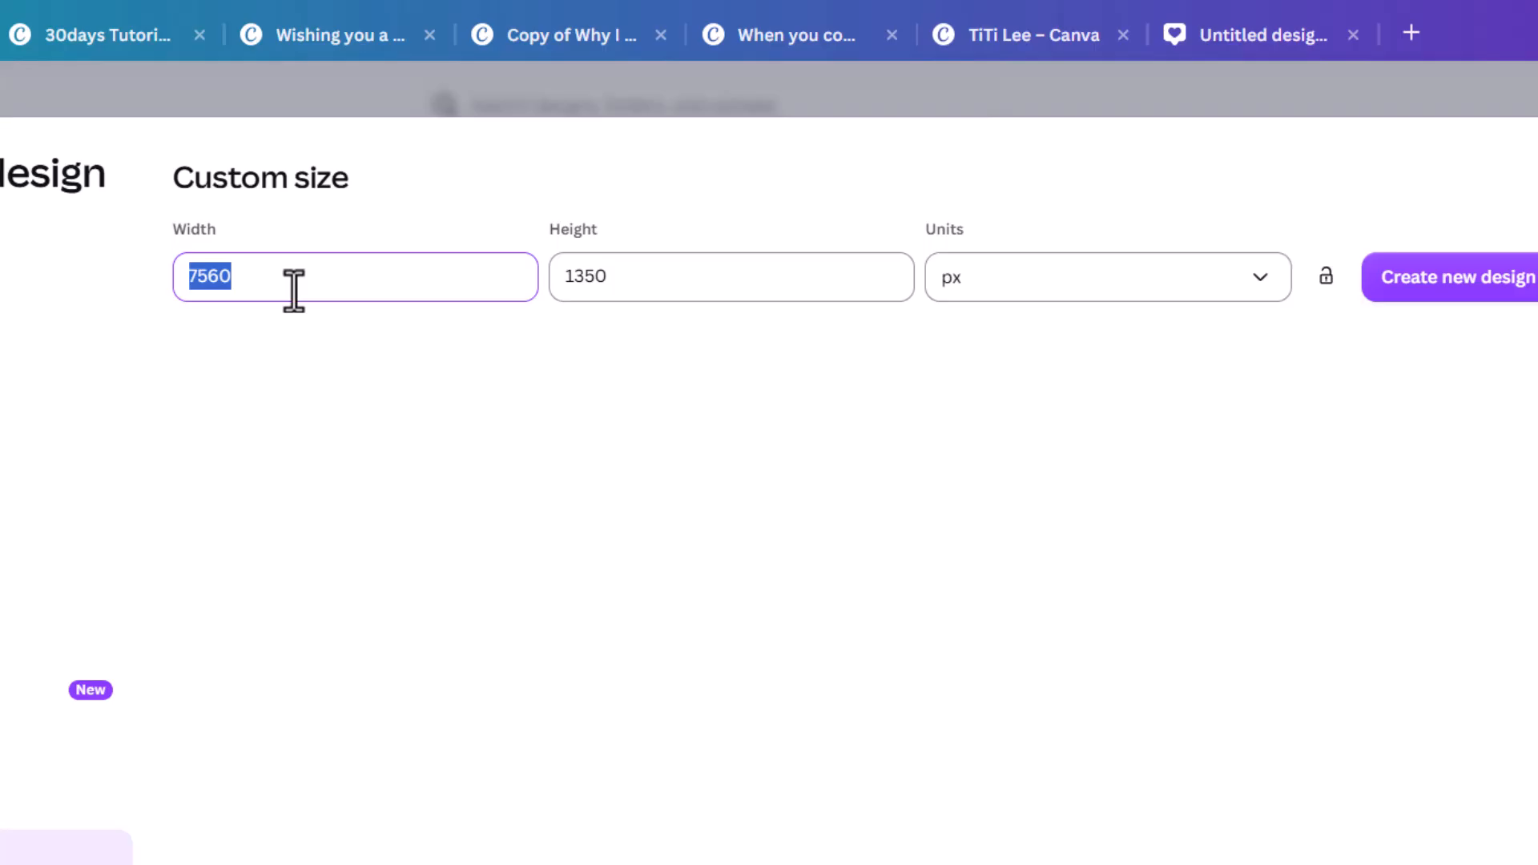
pyautogui.click(258, 280)
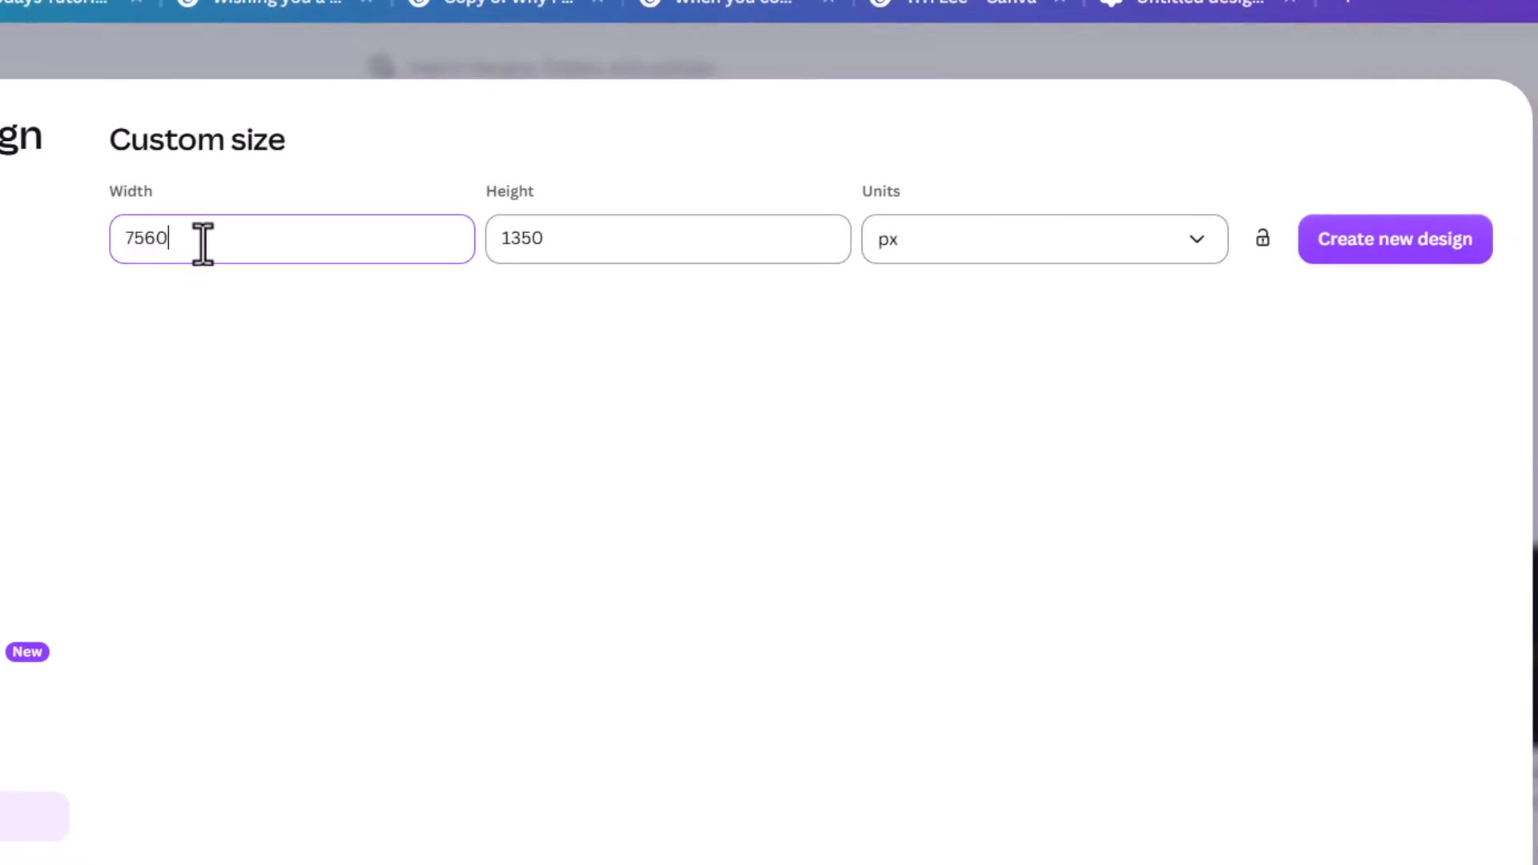
pyautogui.moveTo(215, 244); pyautogui.dragTo(87, 240)
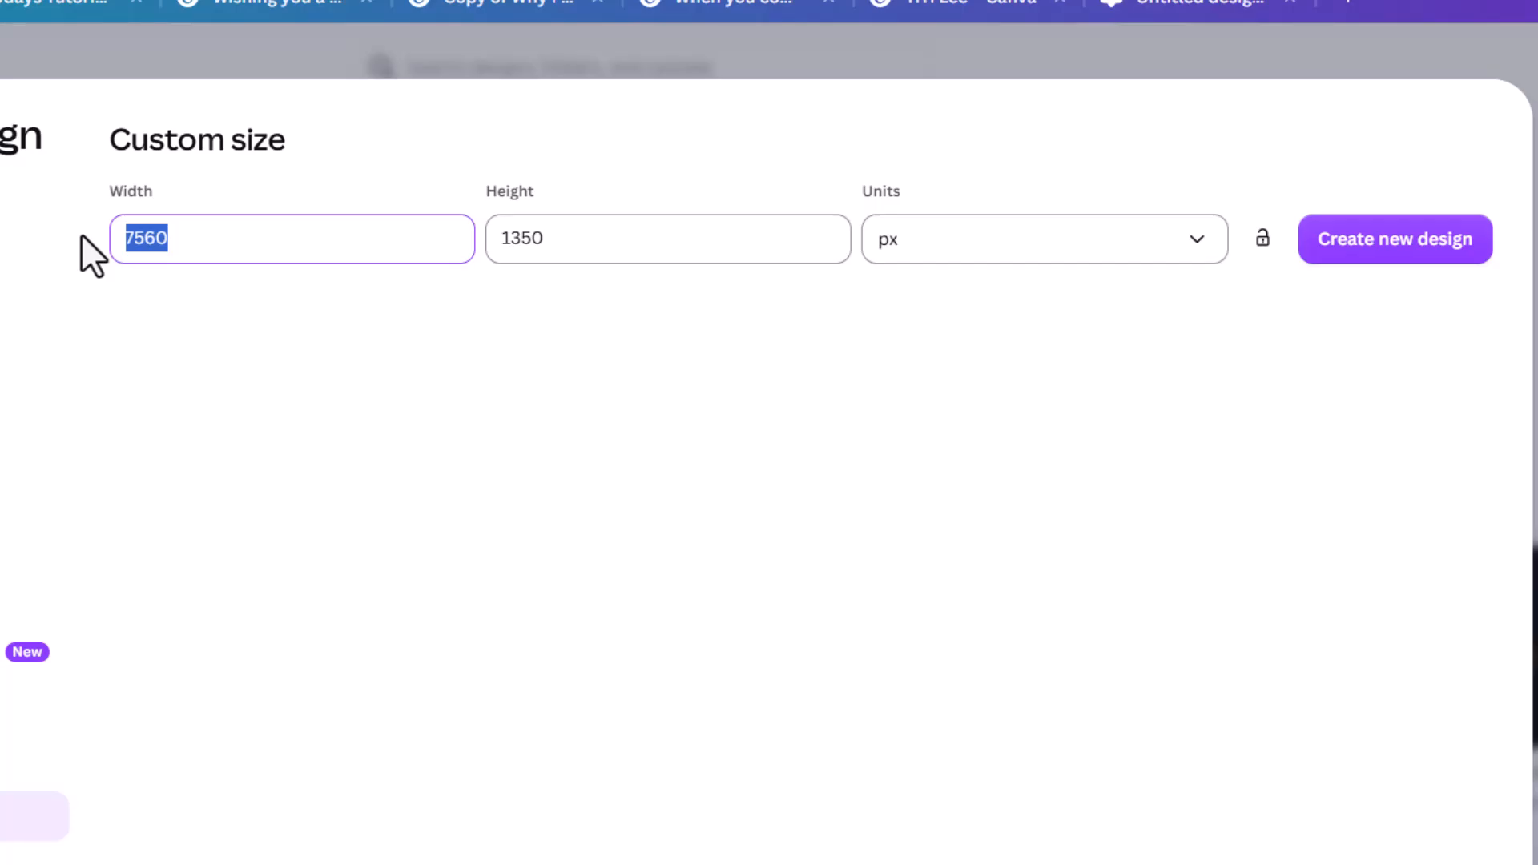
pyautogui.write('1080')
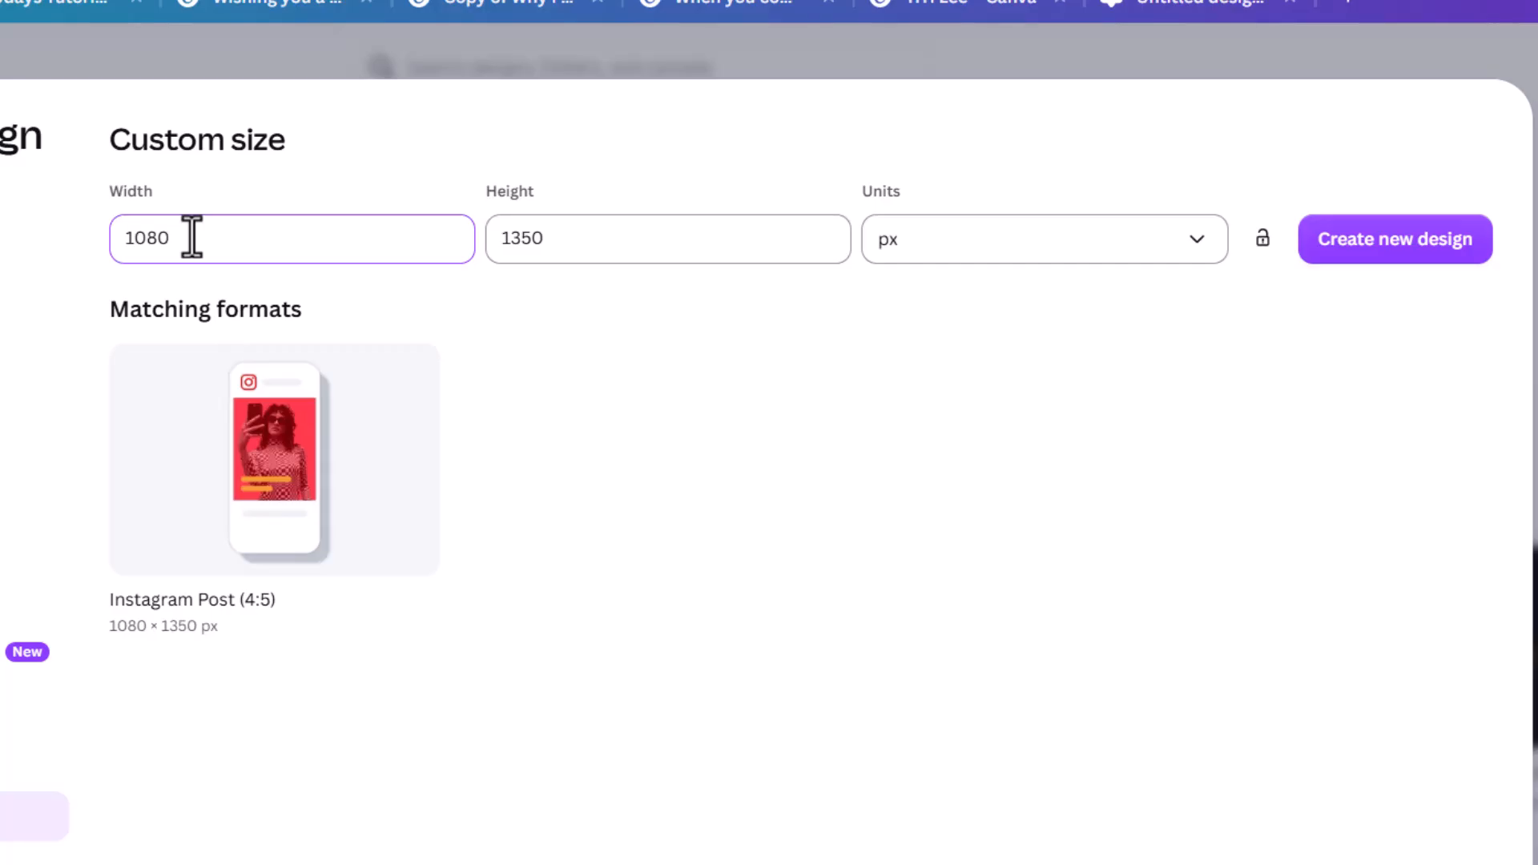
# Switch to Calculator and multiply 1080 by 2.
pyautogui.hotkey('alt', 'Tab')
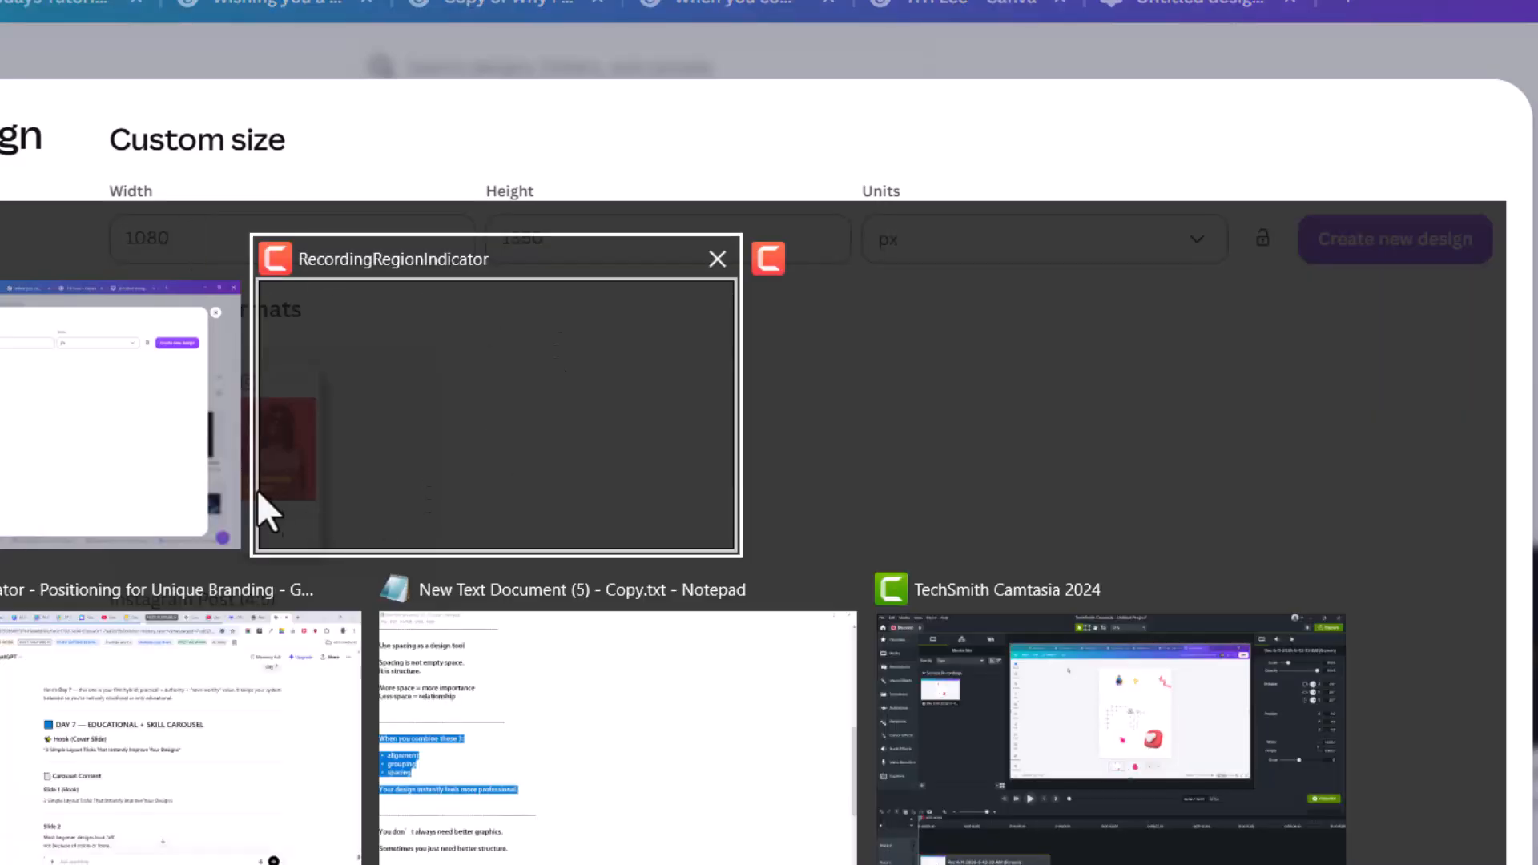
pyautogui.click(16, 366)
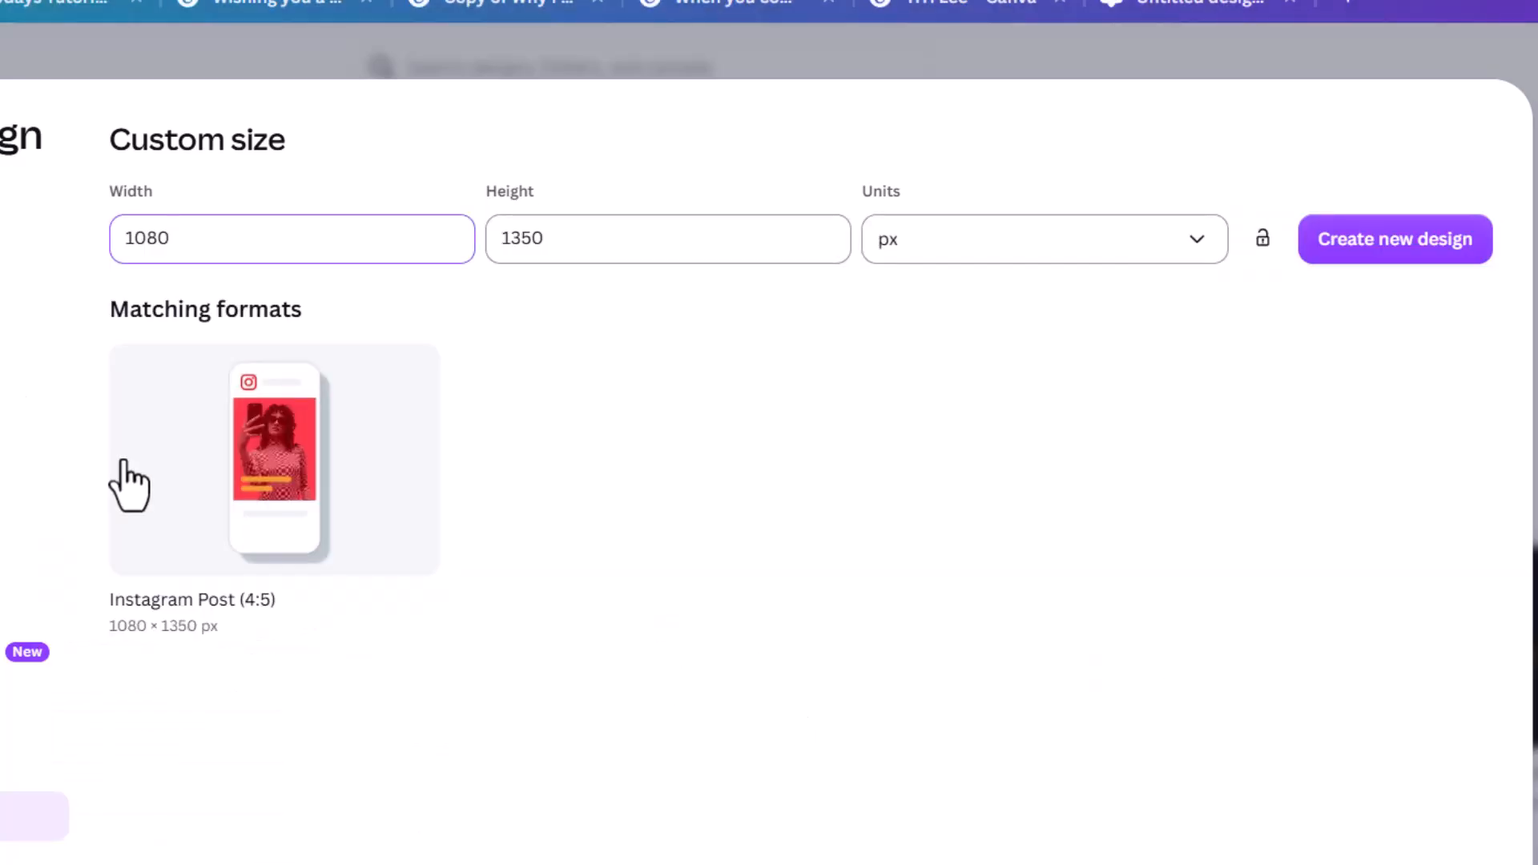
pyautogui.press('XF86Calculator')
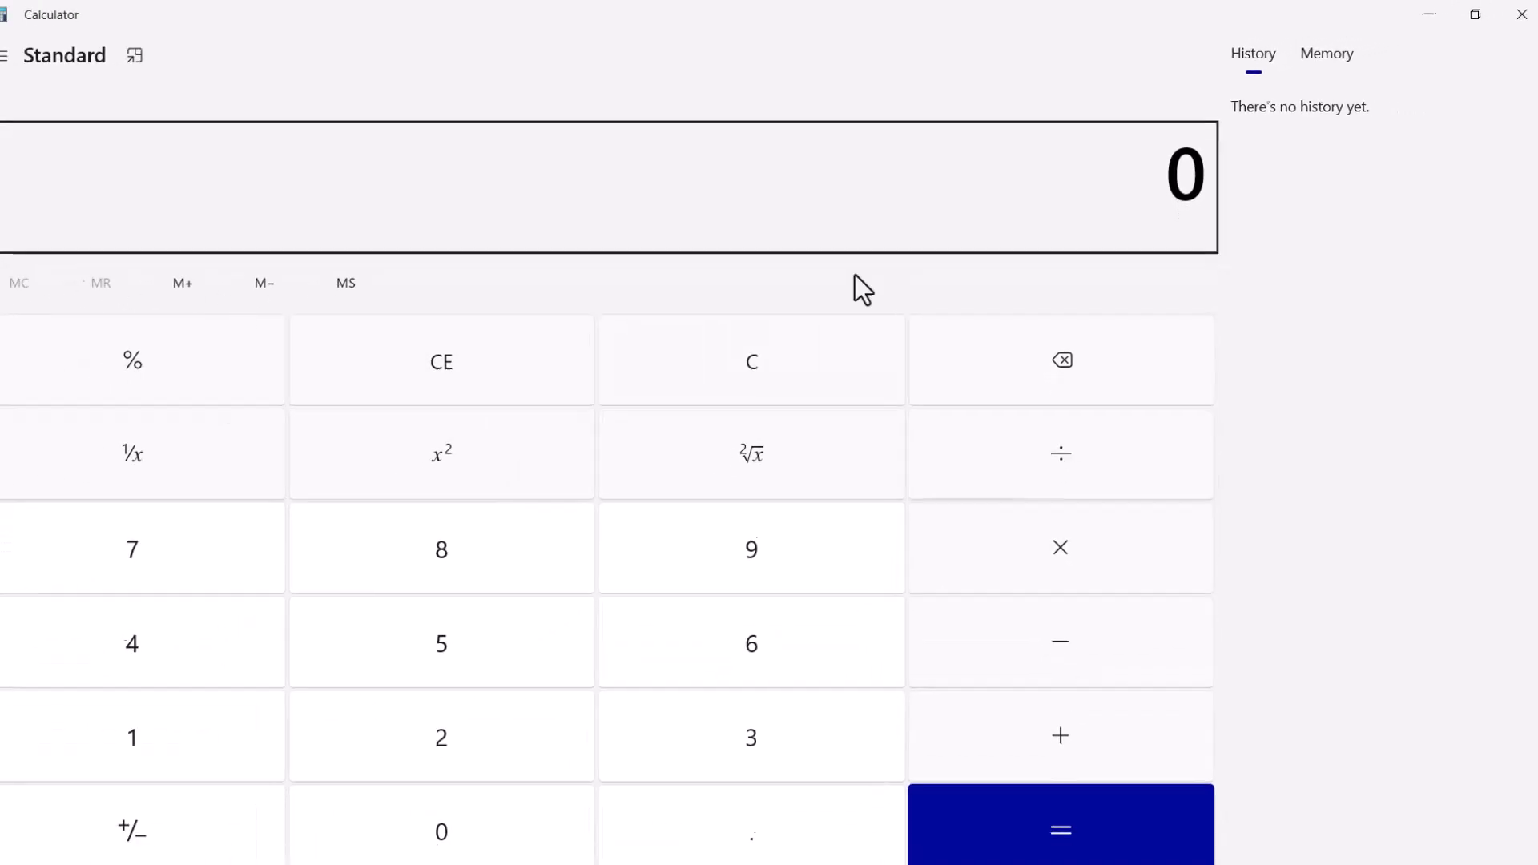
pyautogui.write('108')
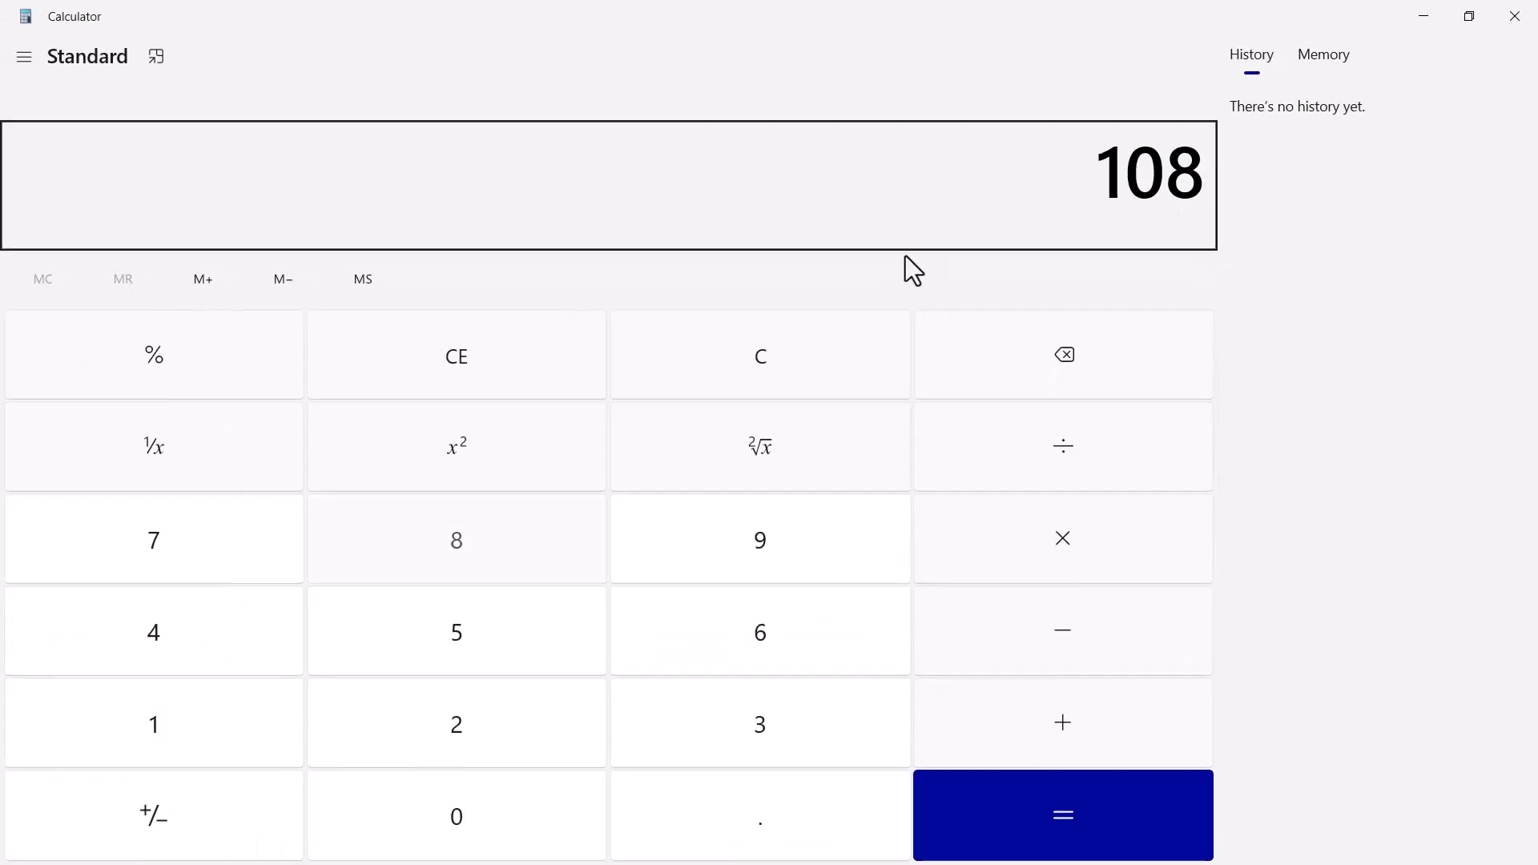
pyautogui.write('0*2')
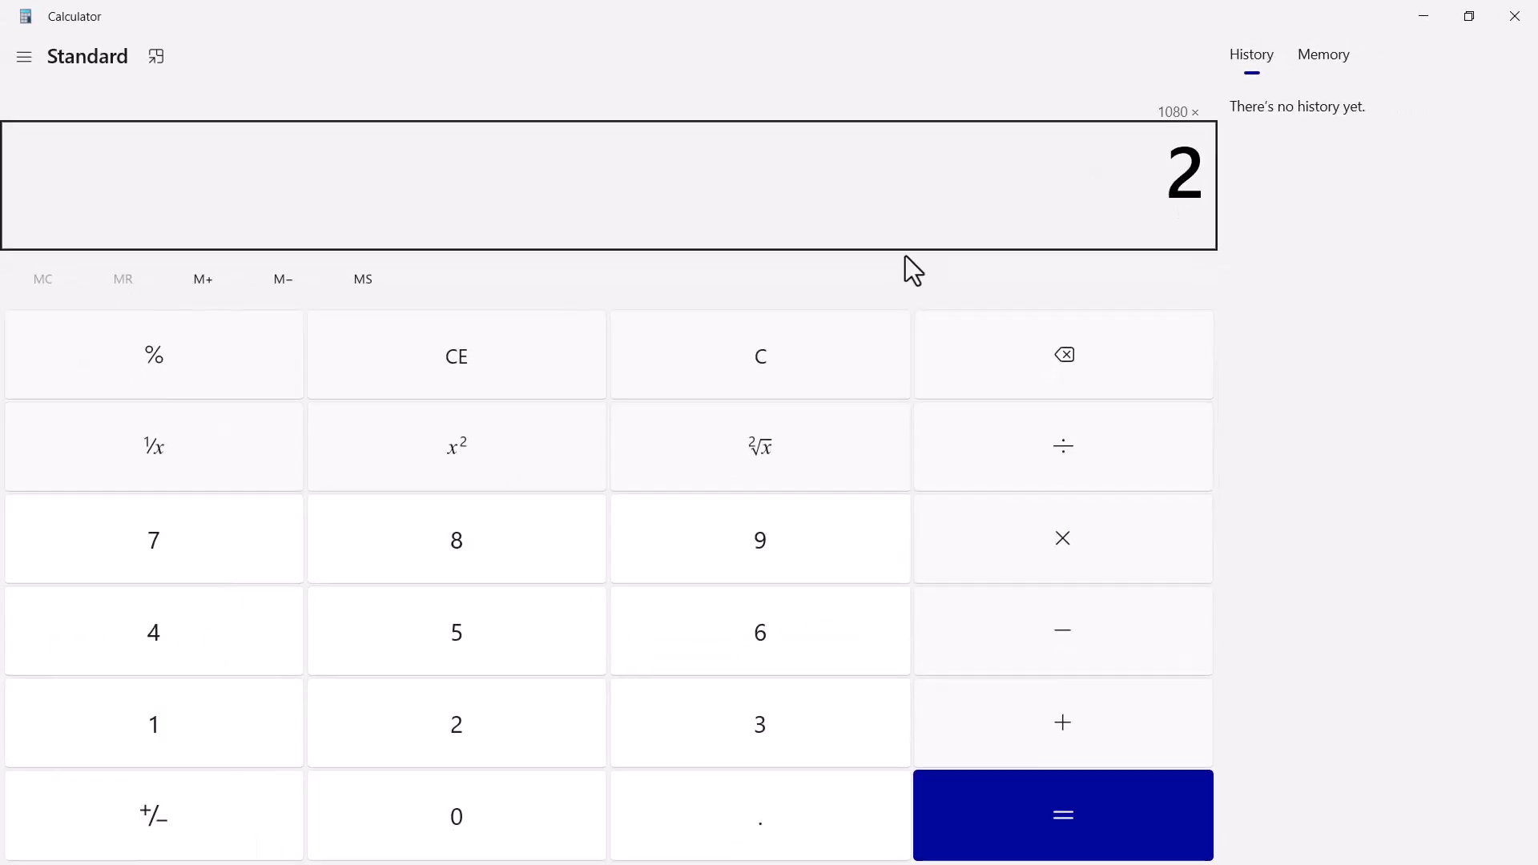
pyautogui.press('Return')
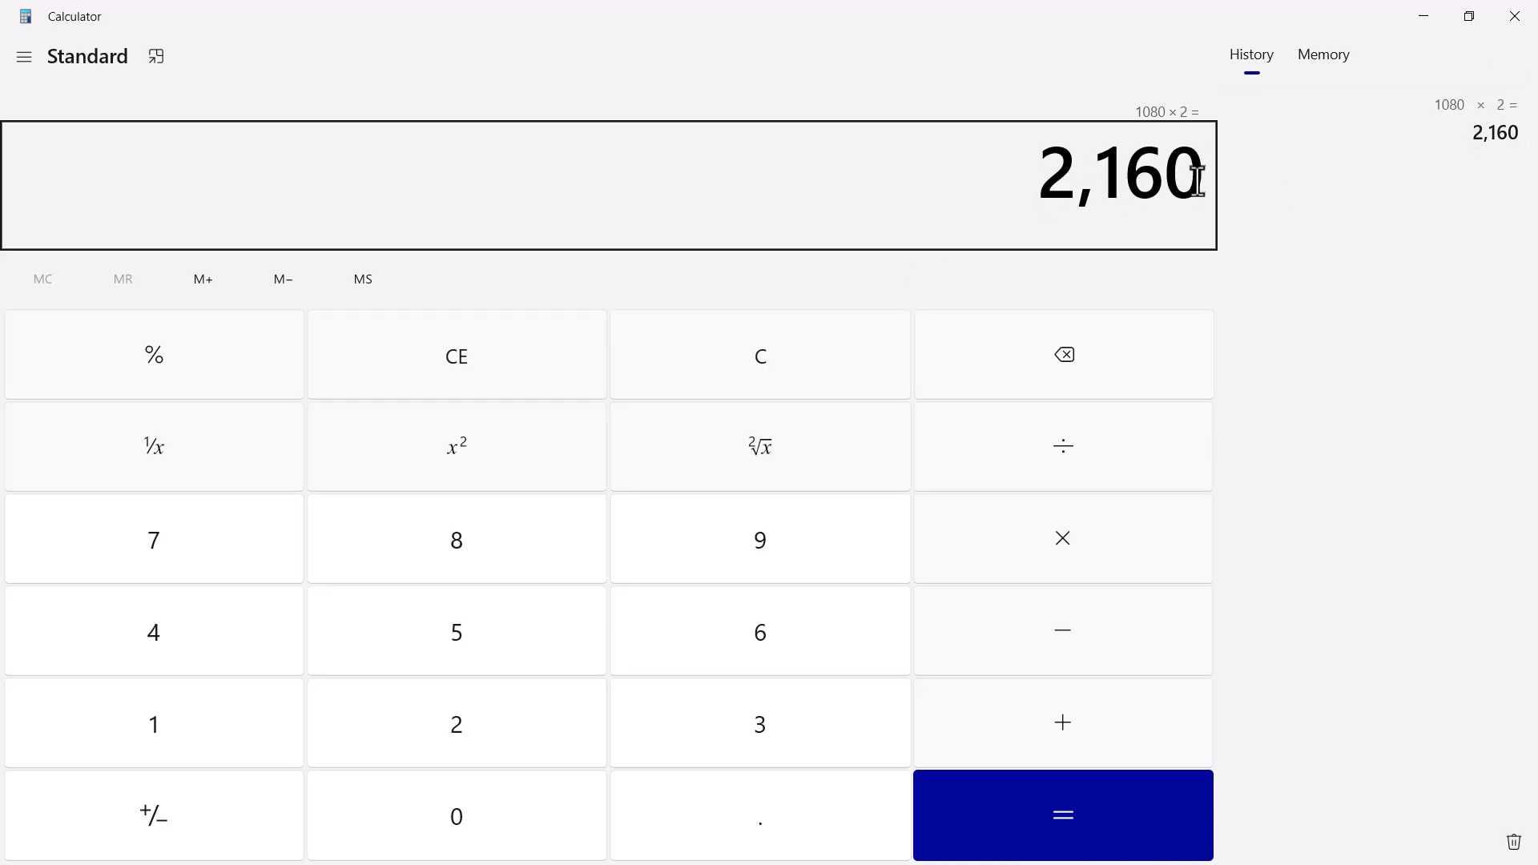
# Return to Canva, set the custom width to 2160 px with a height of 1350 px, and create the design.
pyautogui.hotkey('alt', 'Tab')
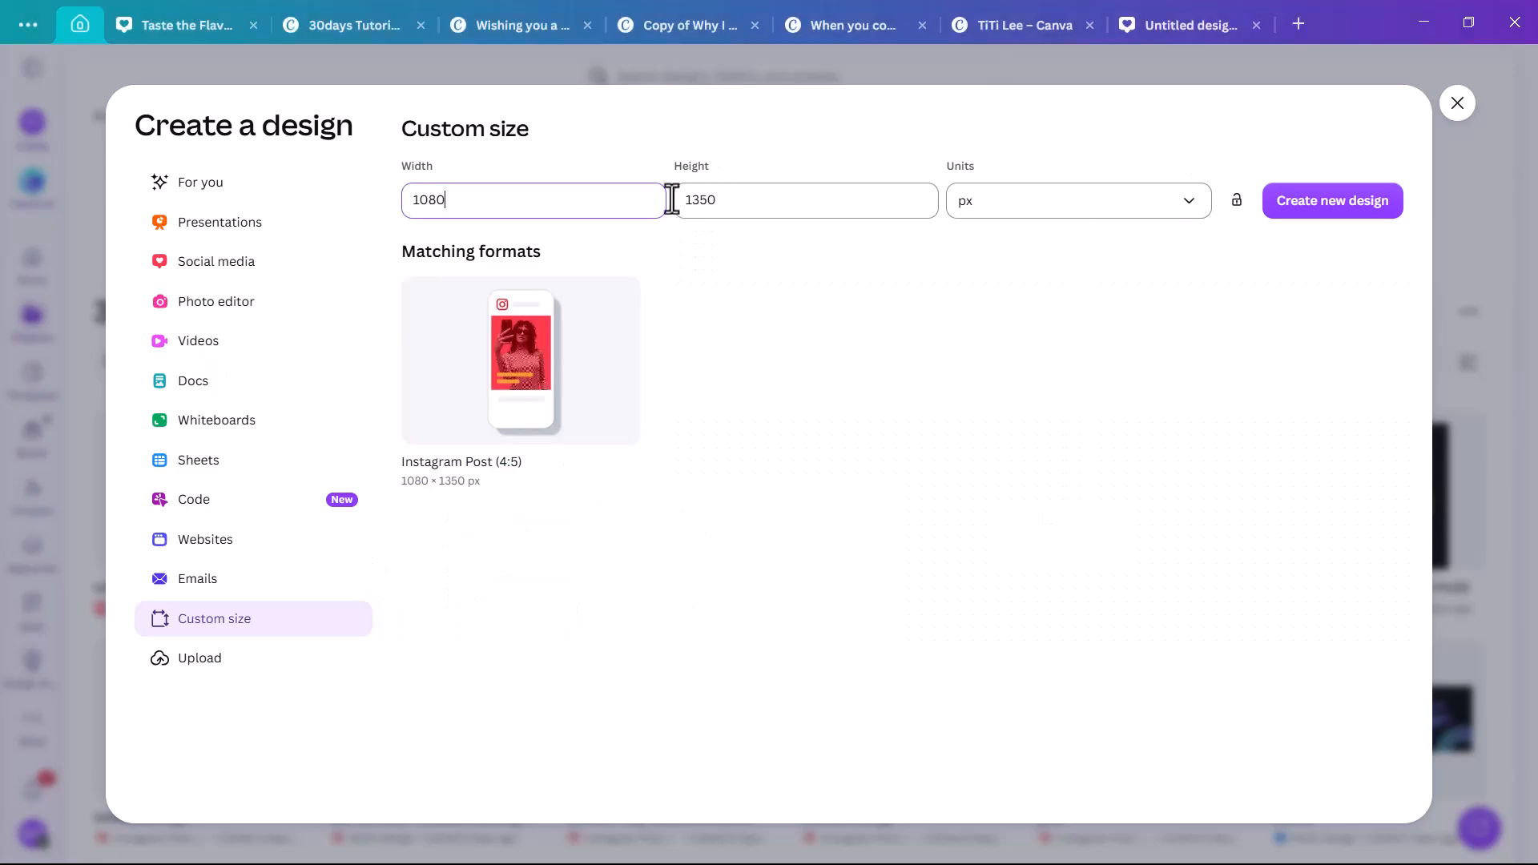
pyautogui.moveTo(447, 208); pyautogui.dragTo(398, 209)
pyautogui.write('2160')
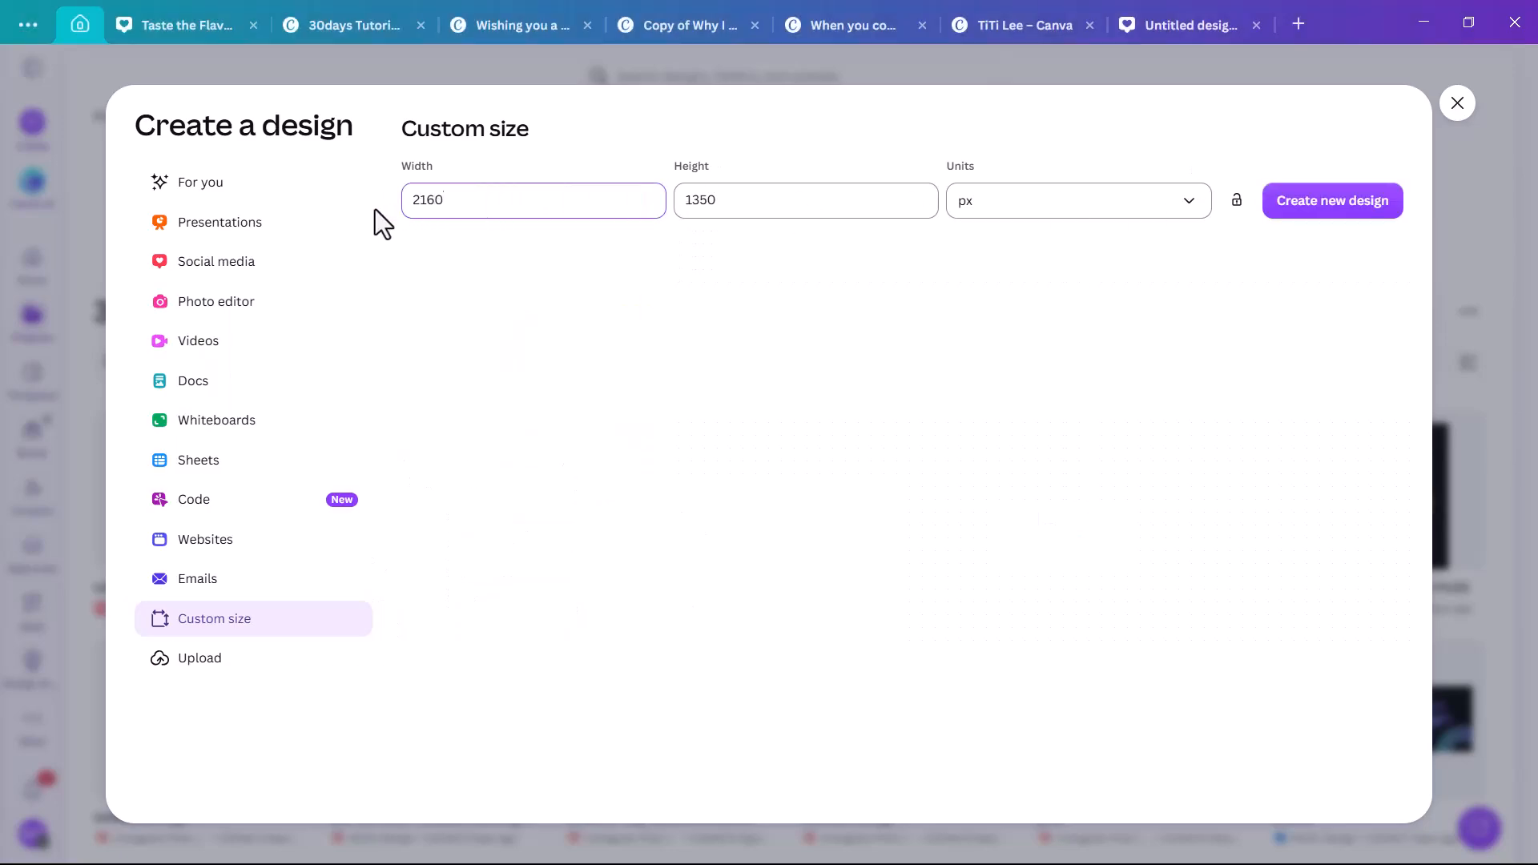
pyautogui.click(1333, 201)
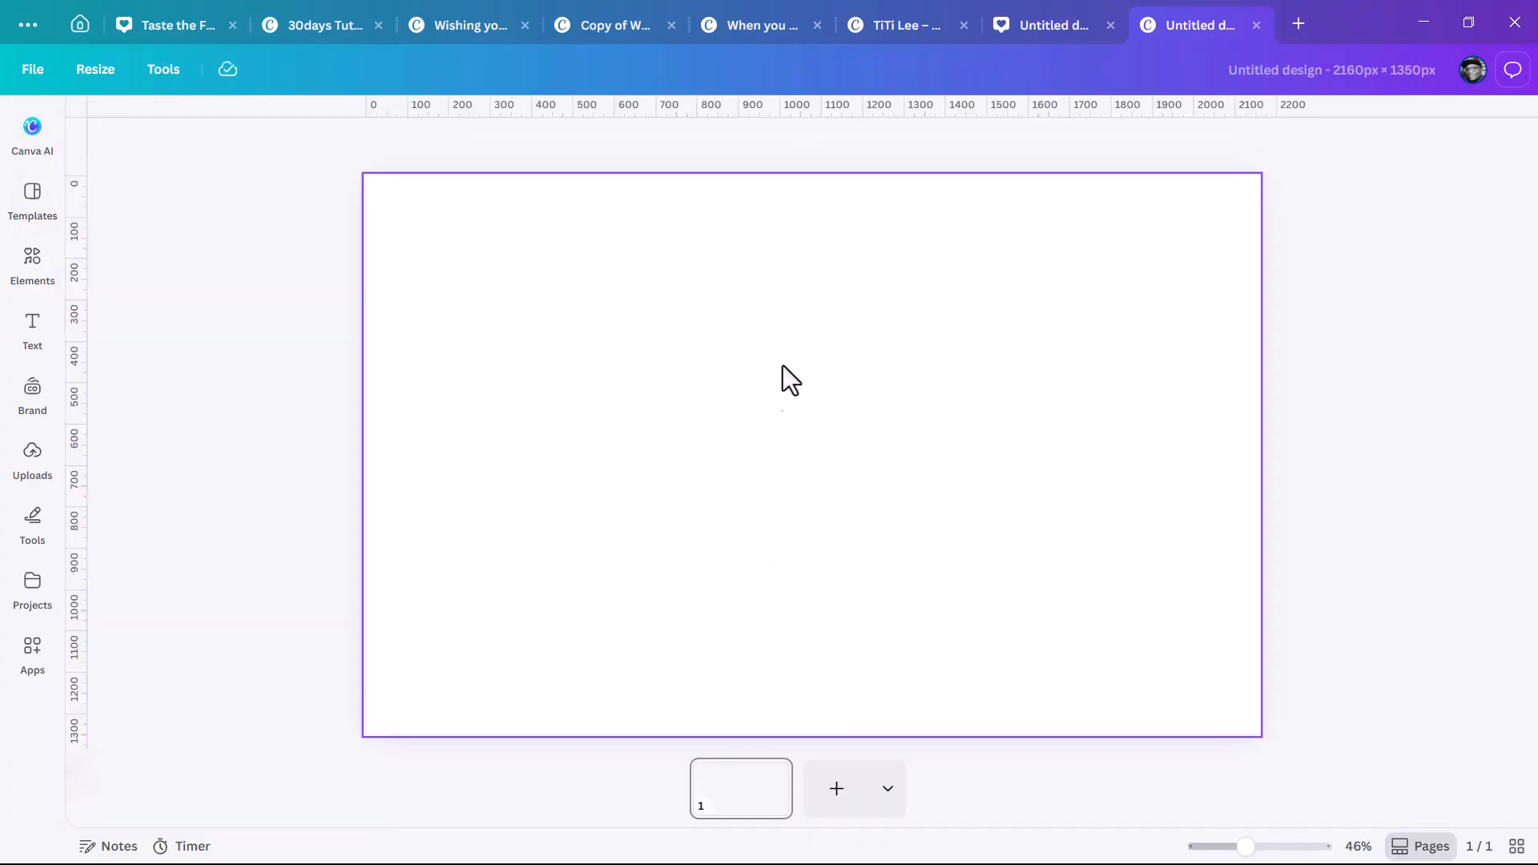
# Place a vertical ruler guide at the horizontal centre of the blank page, splitting it into two equal slides.
pyautogui.click(41, 450)
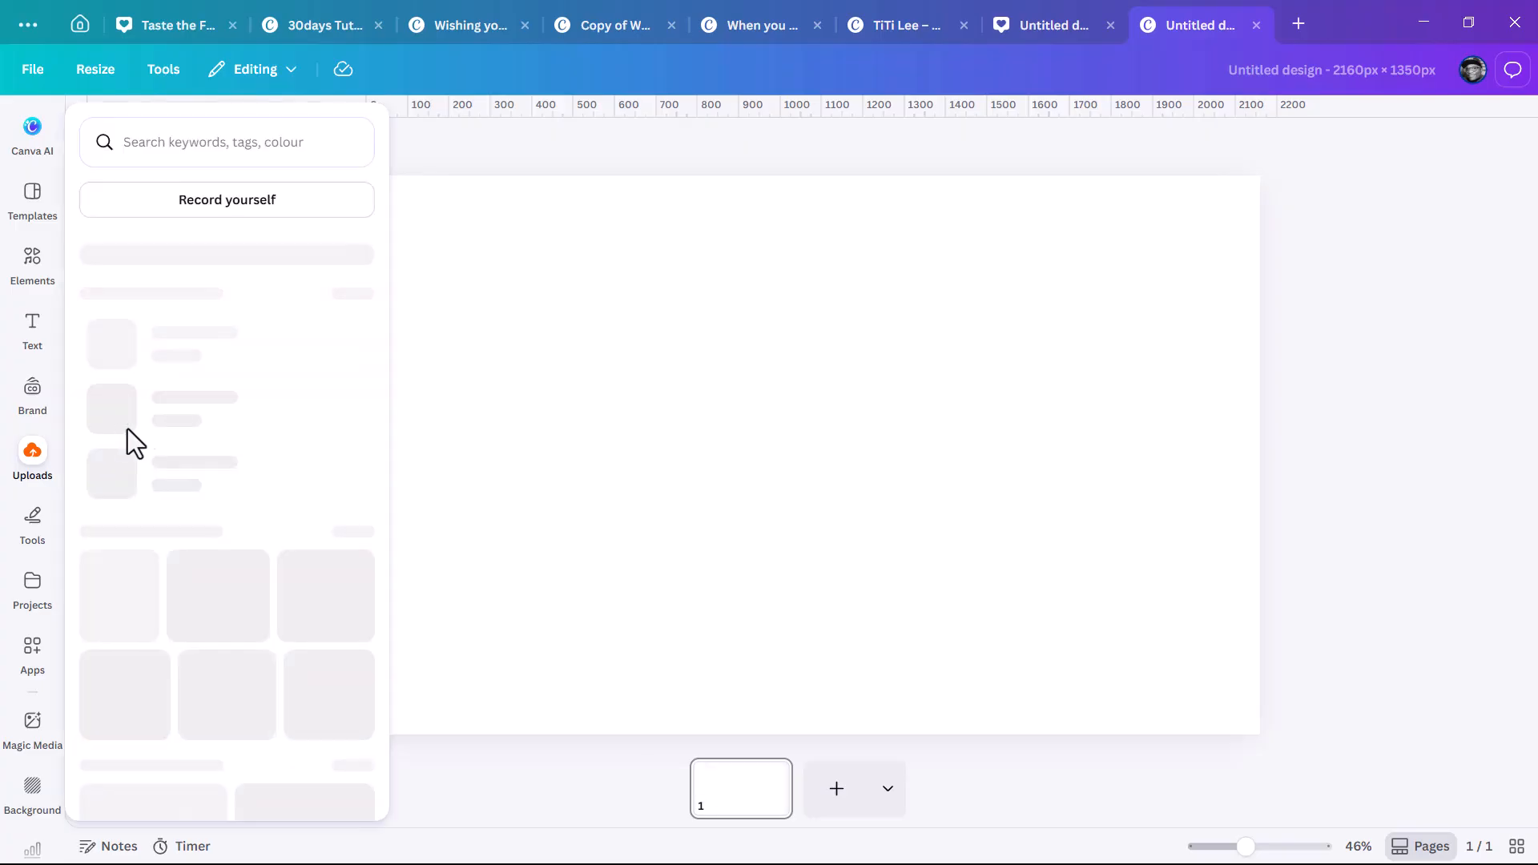
pyautogui.click(584, 195)
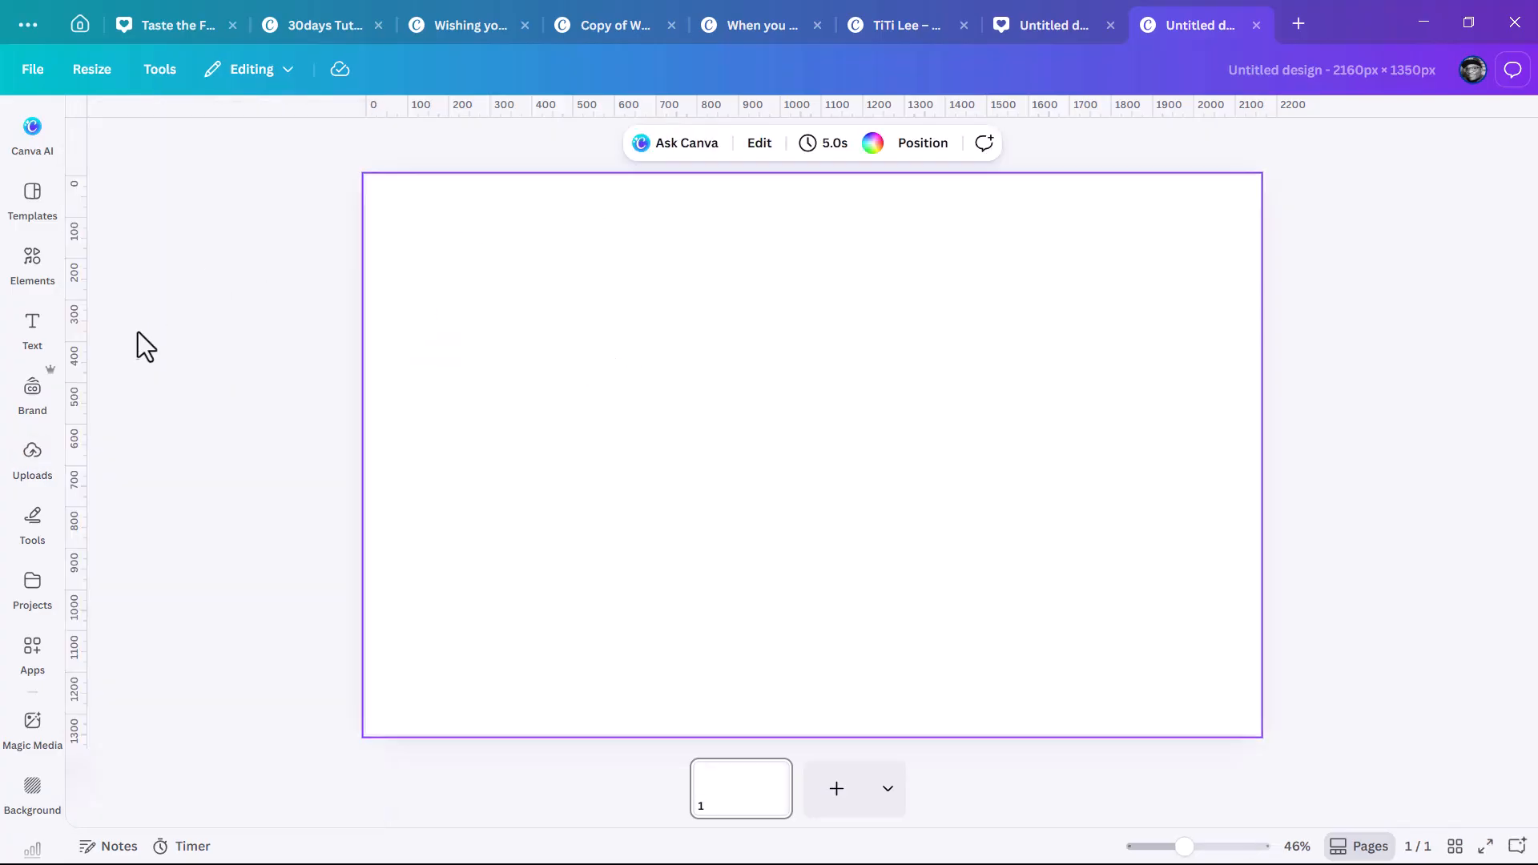
pyautogui.moveTo(80, 358); pyautogui.dragTo(813, 368)
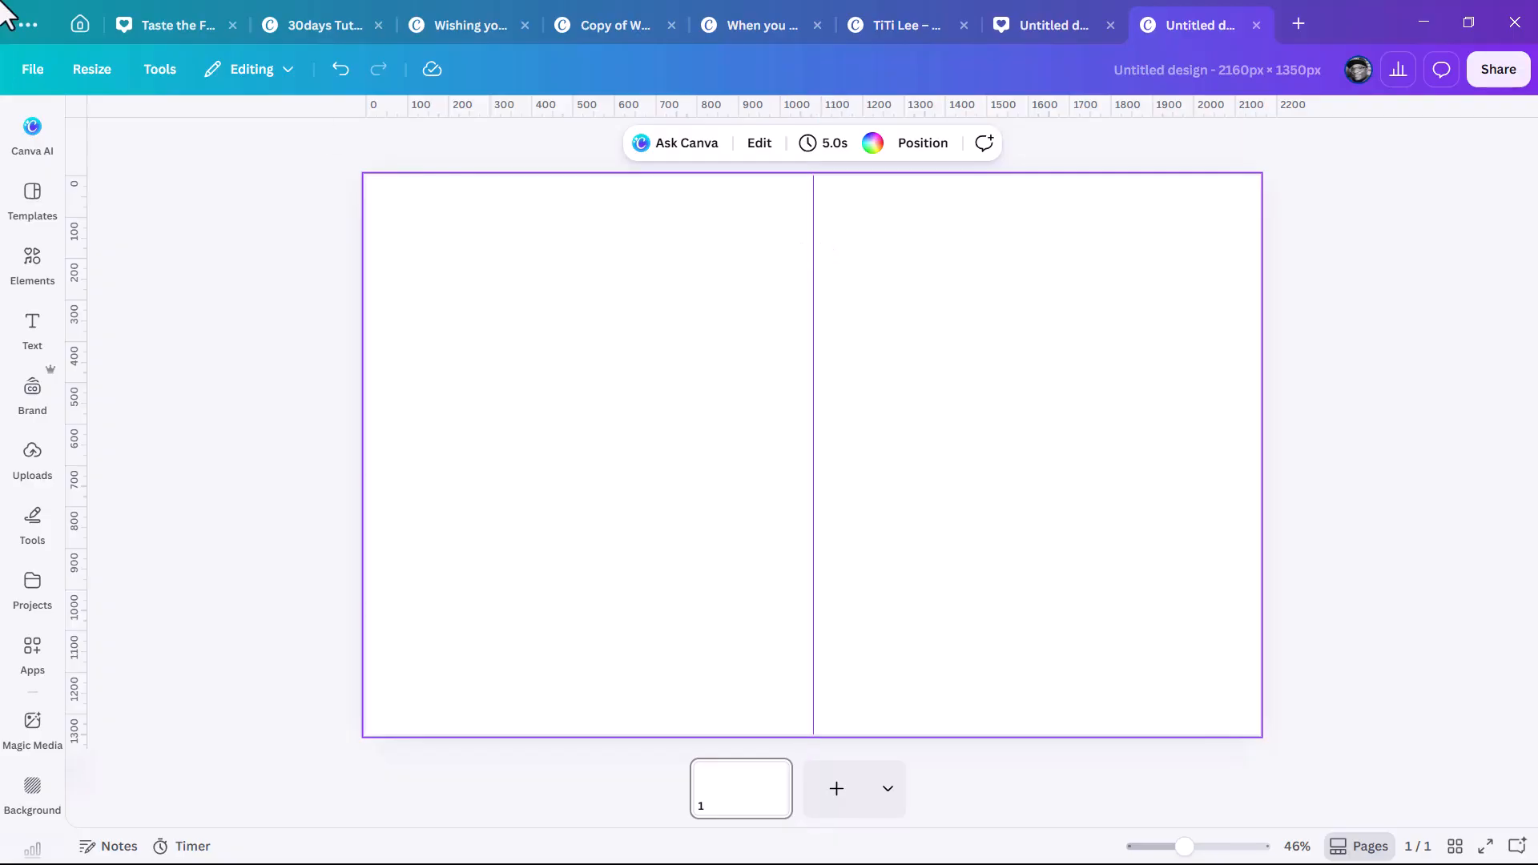
# Start another custom-size design from the home page and set its width to 1080 px.
pyautogui.click(80, 25)
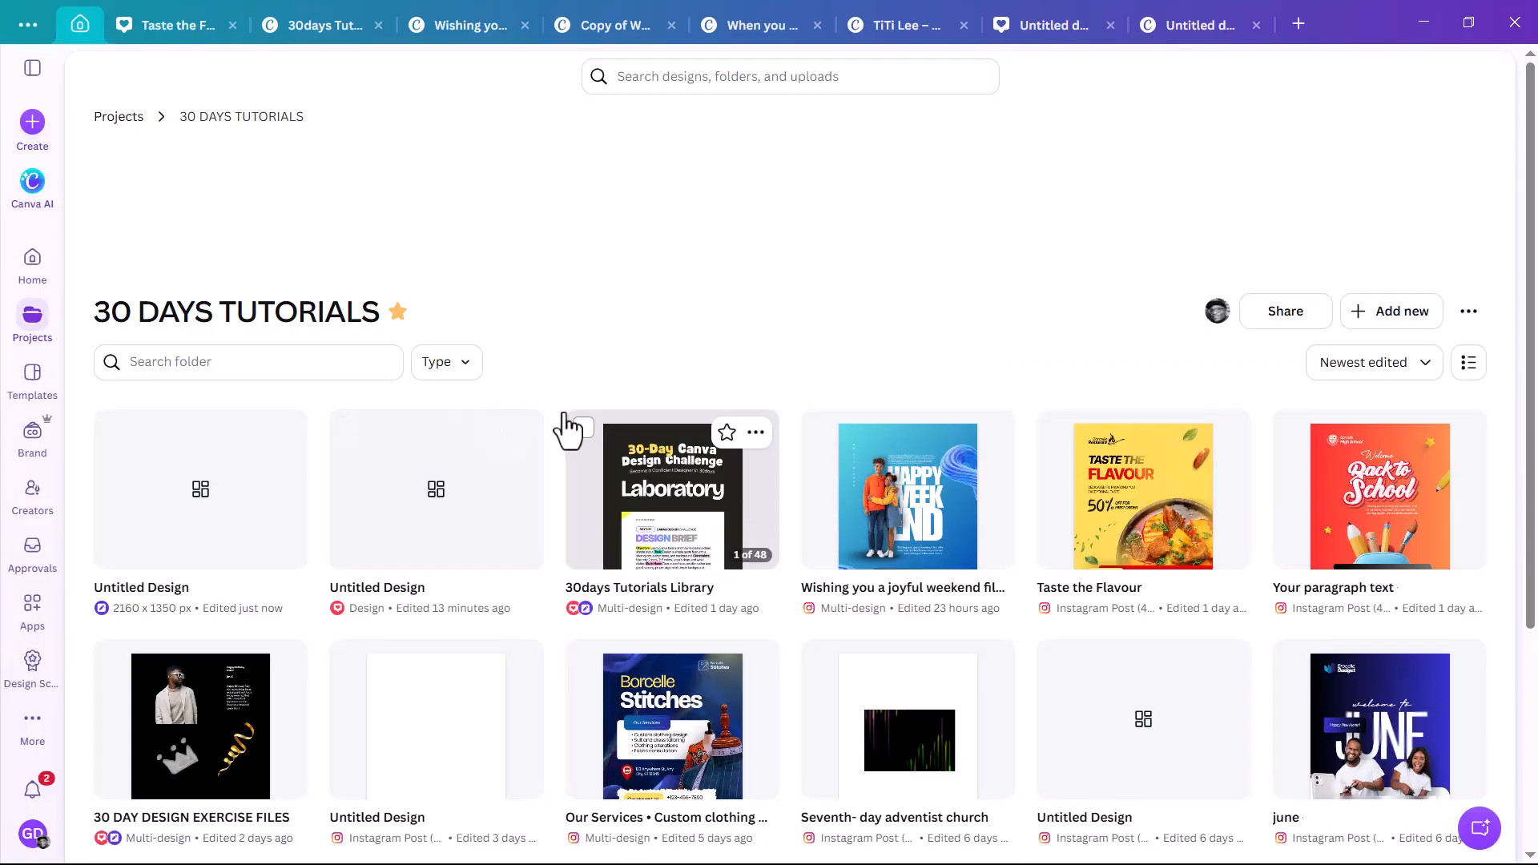
pyautogui.click(34, 130)
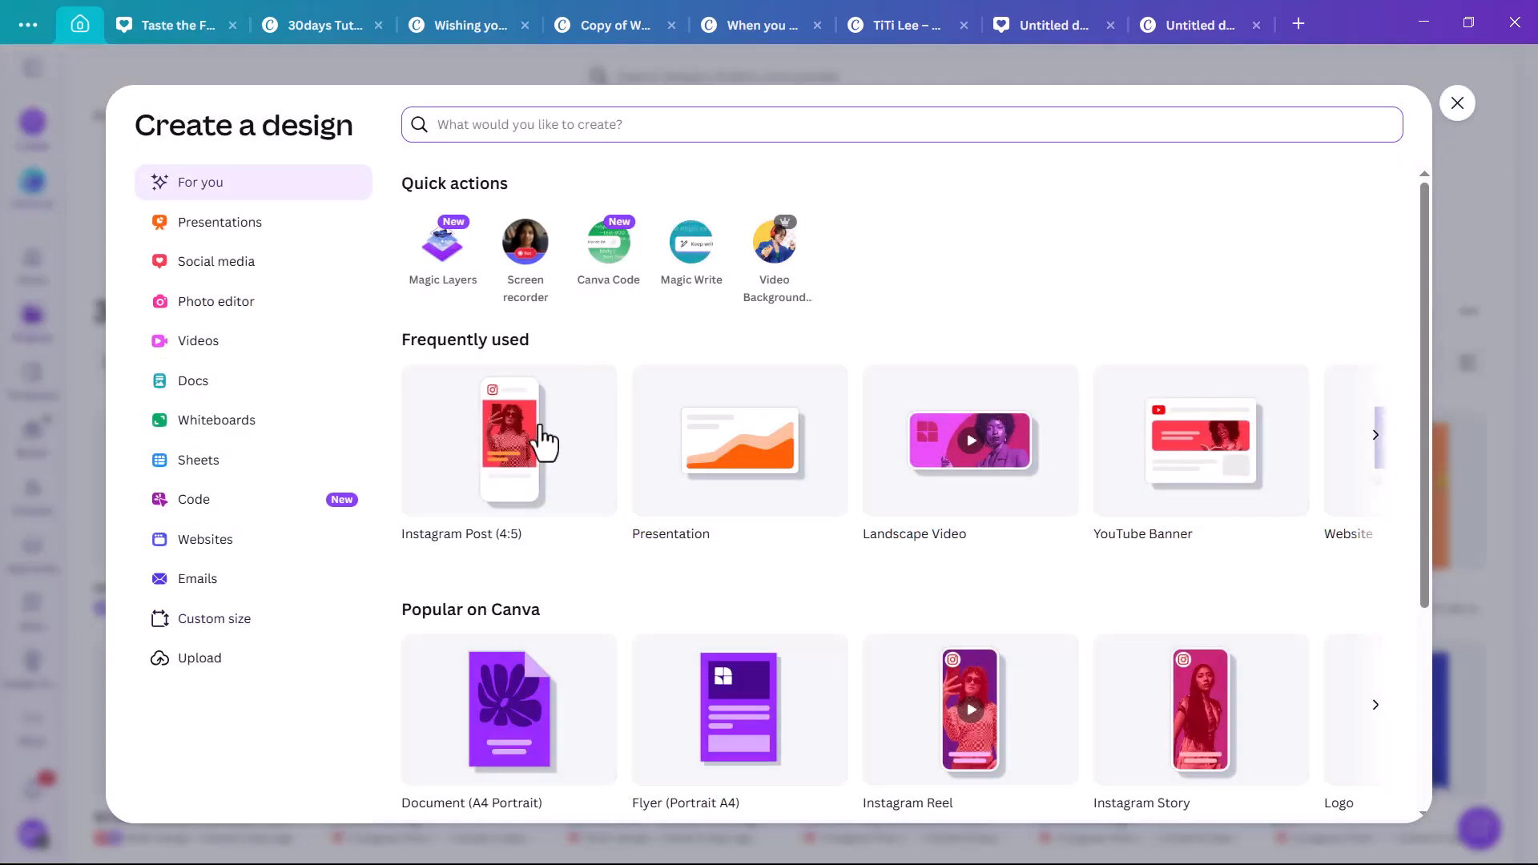
pyautogui.click(237, 629)
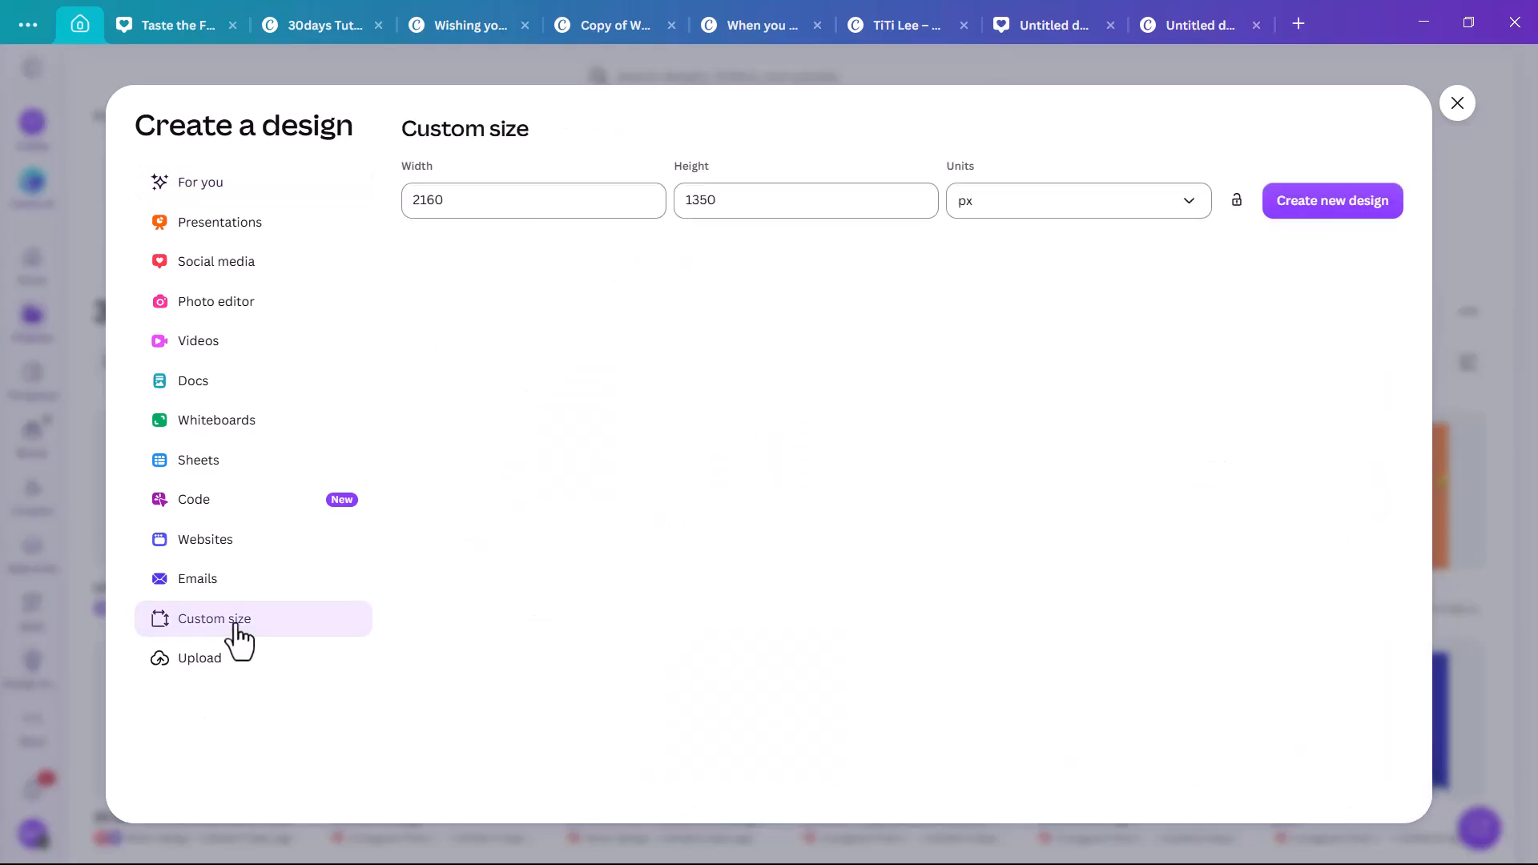
pyautogui.click(476, 205)
pyautogui.moveTo(470, 202); pyautogui.dragTo(377, 204)
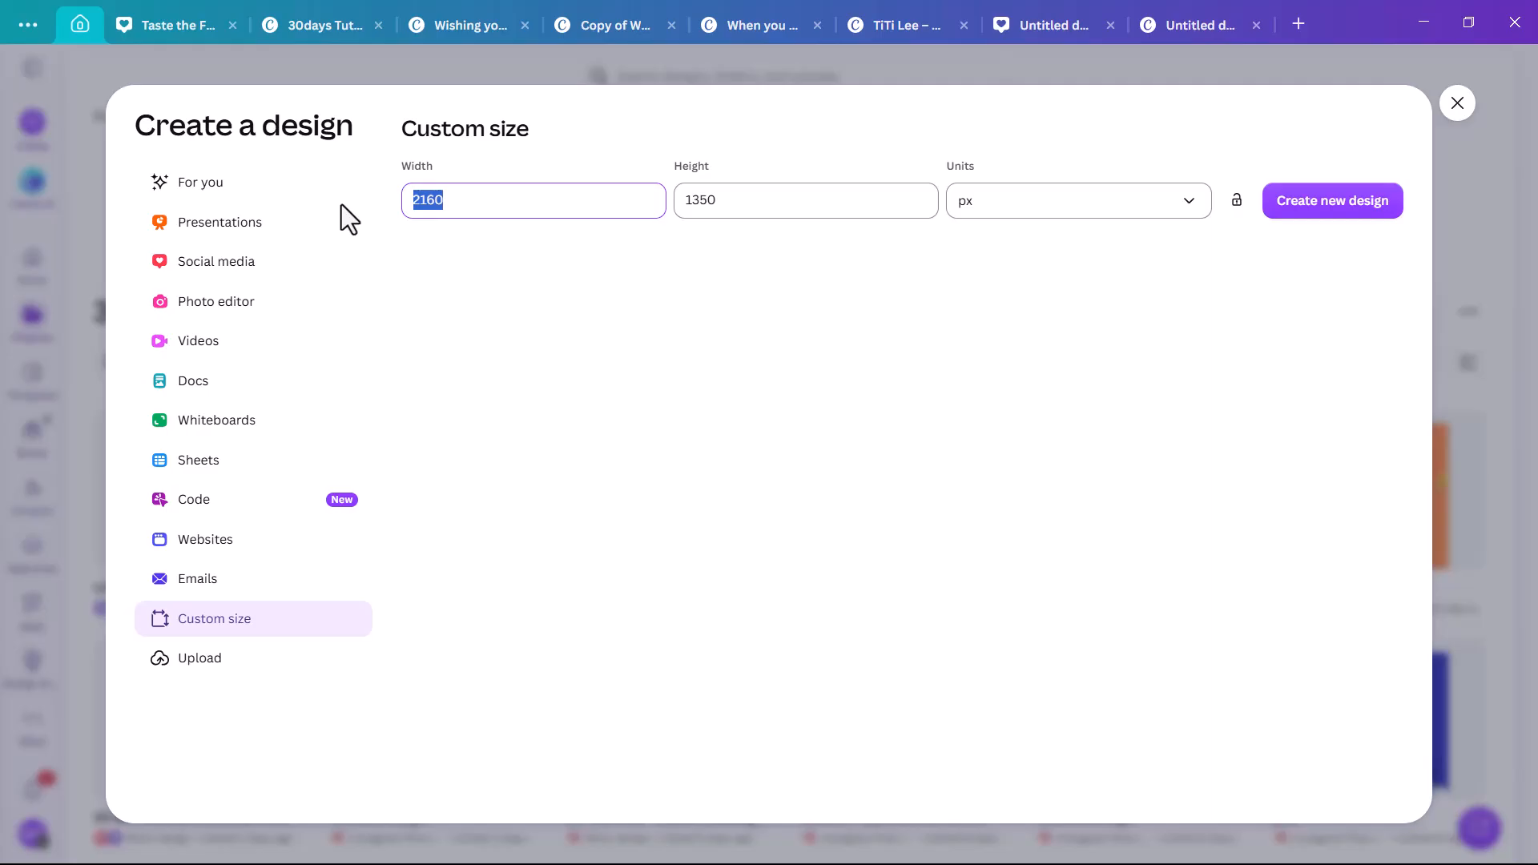
pyautogui.write('1080')
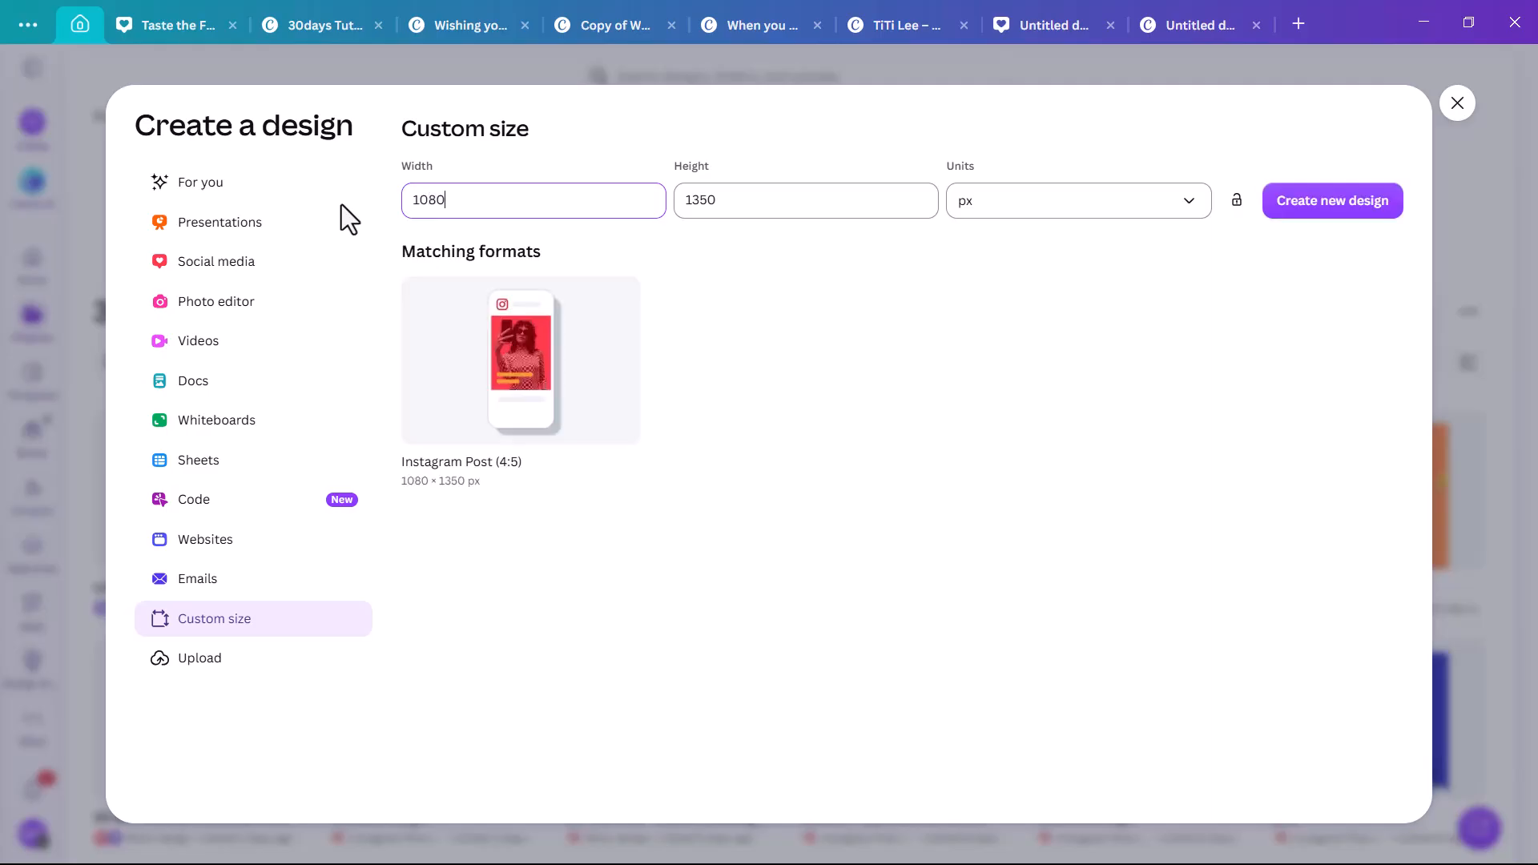
# Try widths of 7560 px and 8000 px for the custom-size design.
pyautogui.doubleClick(434, 199)
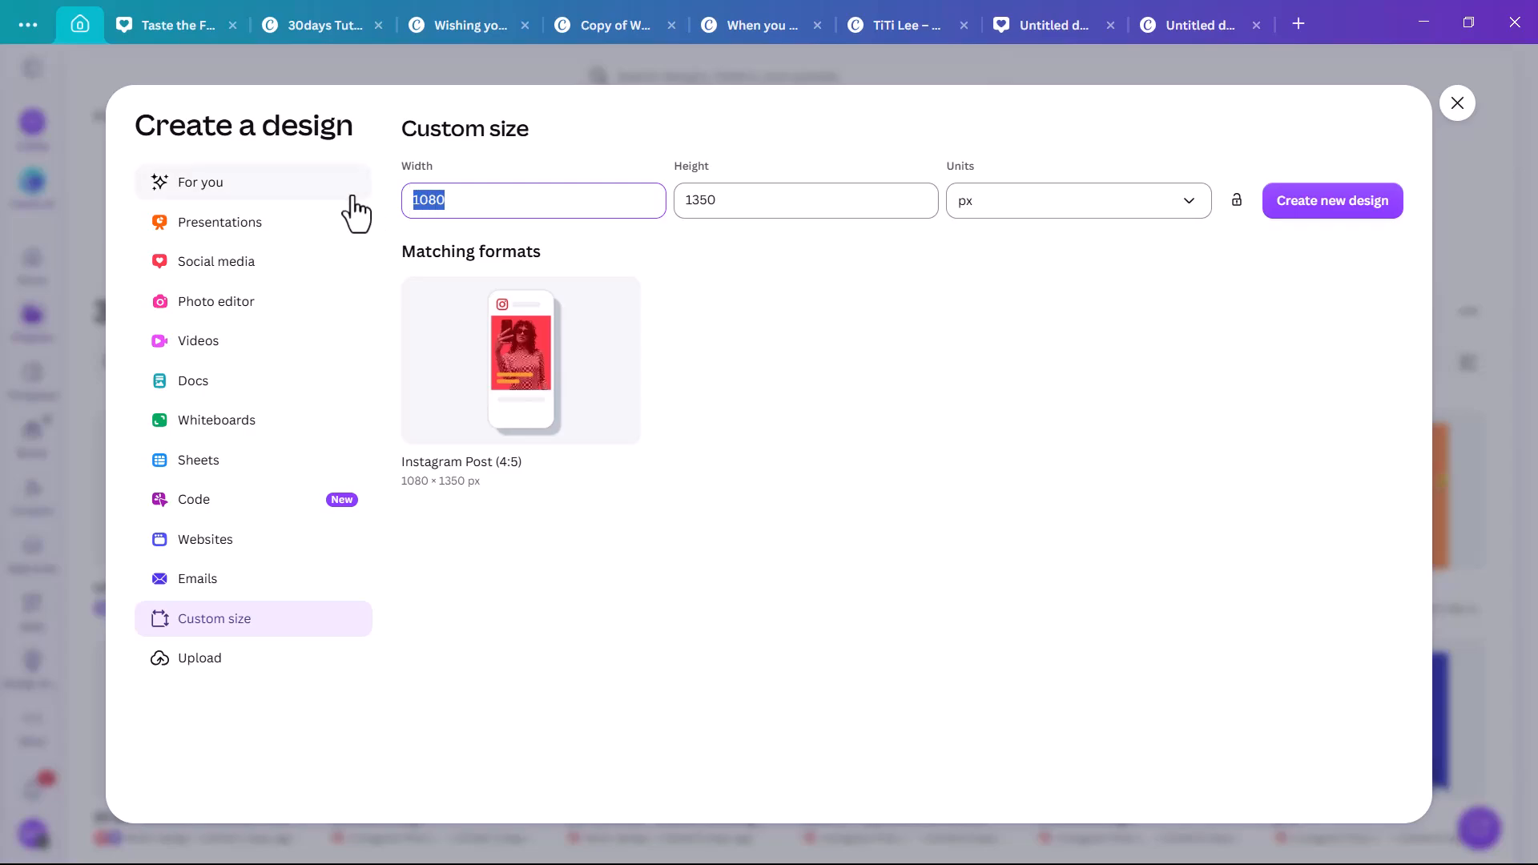
pyautogui.write('75')
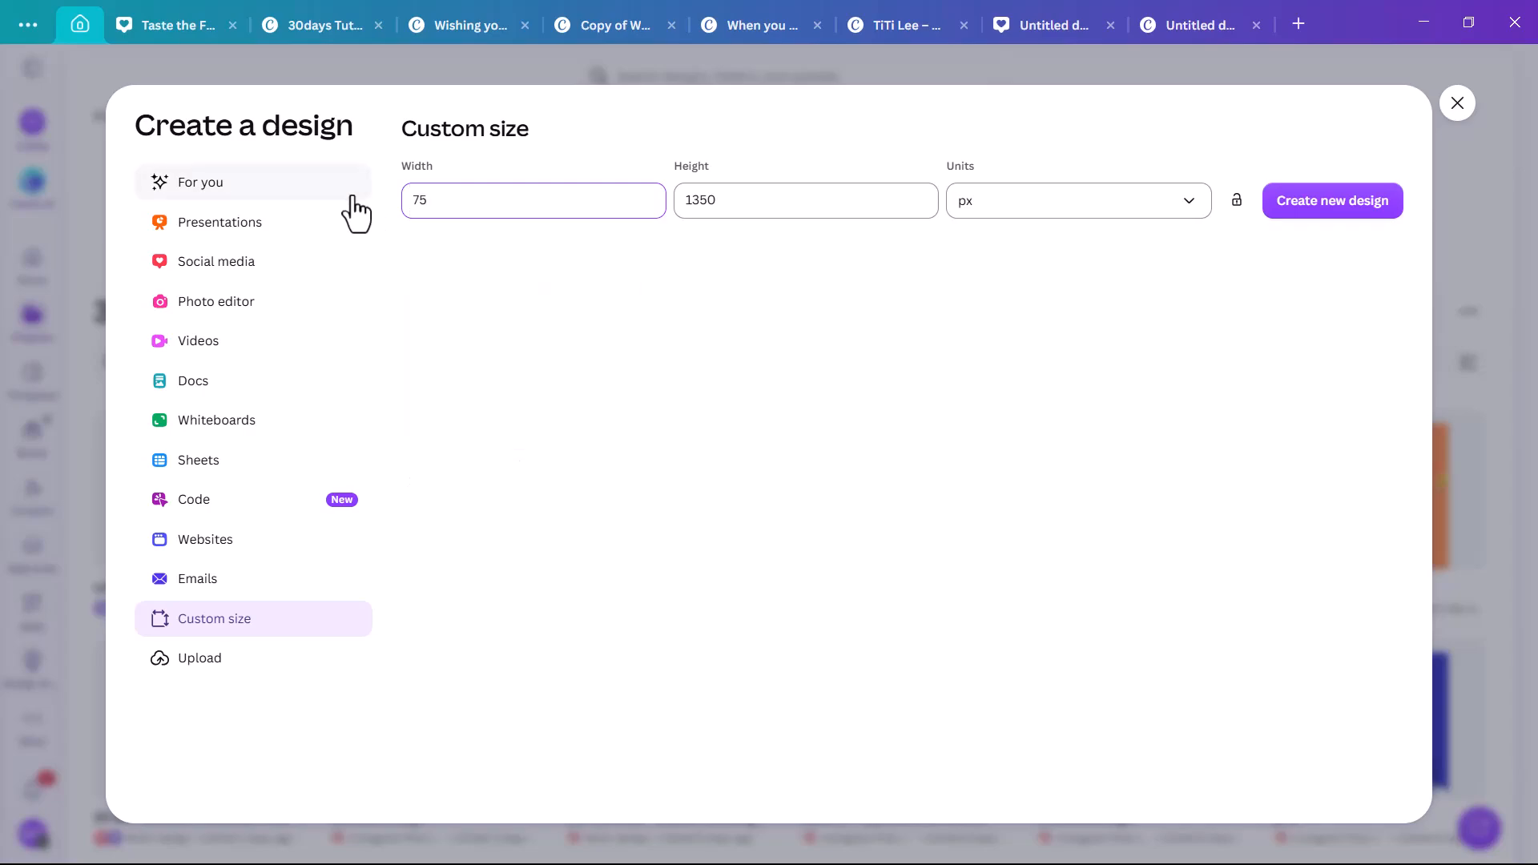
pyautogui.write('60')
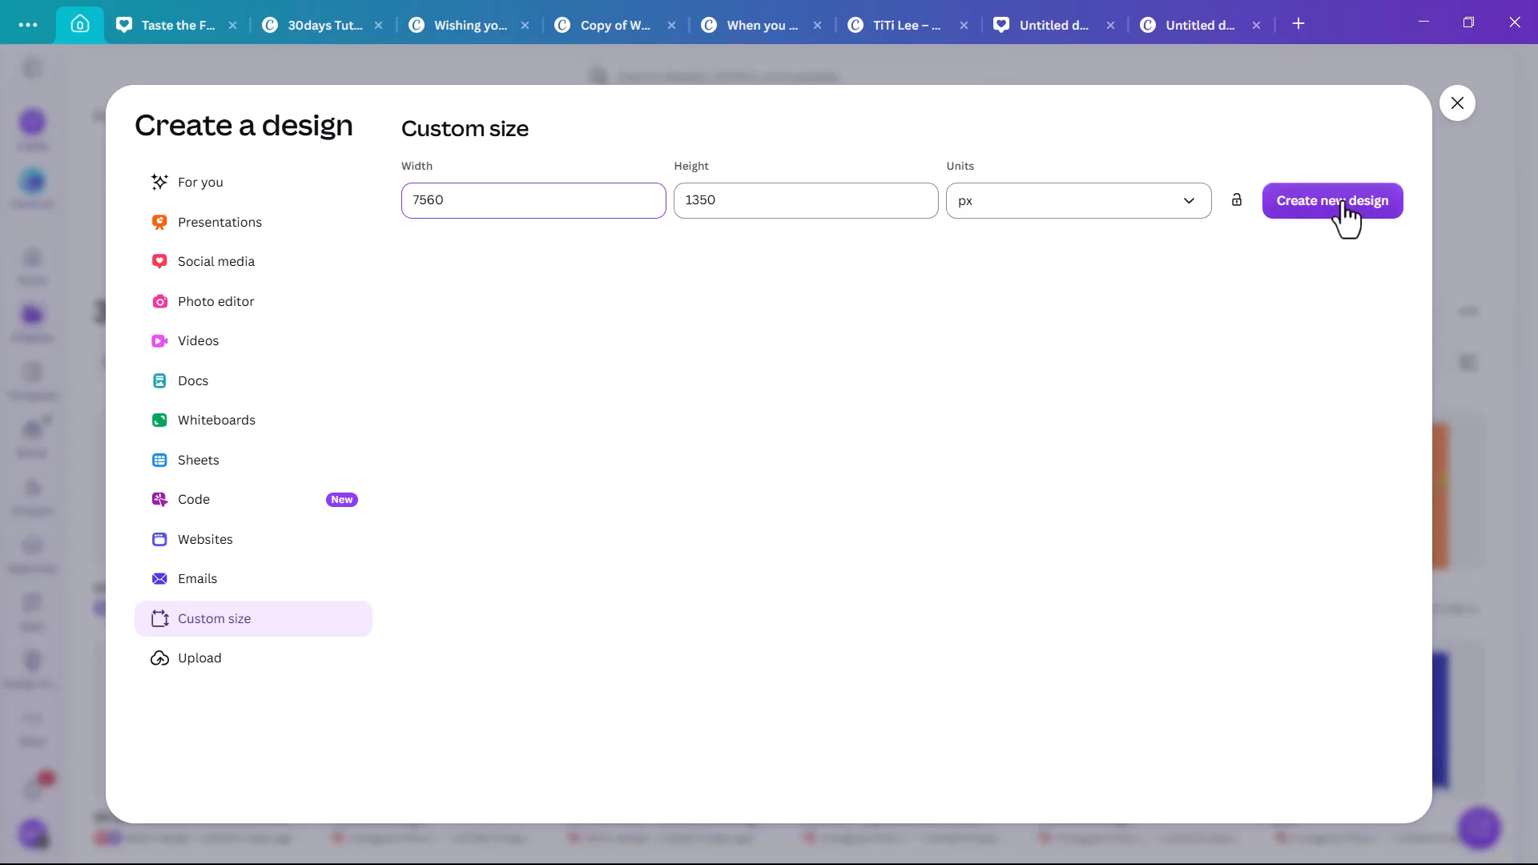
pyautogui.doubleClick(481, 199)
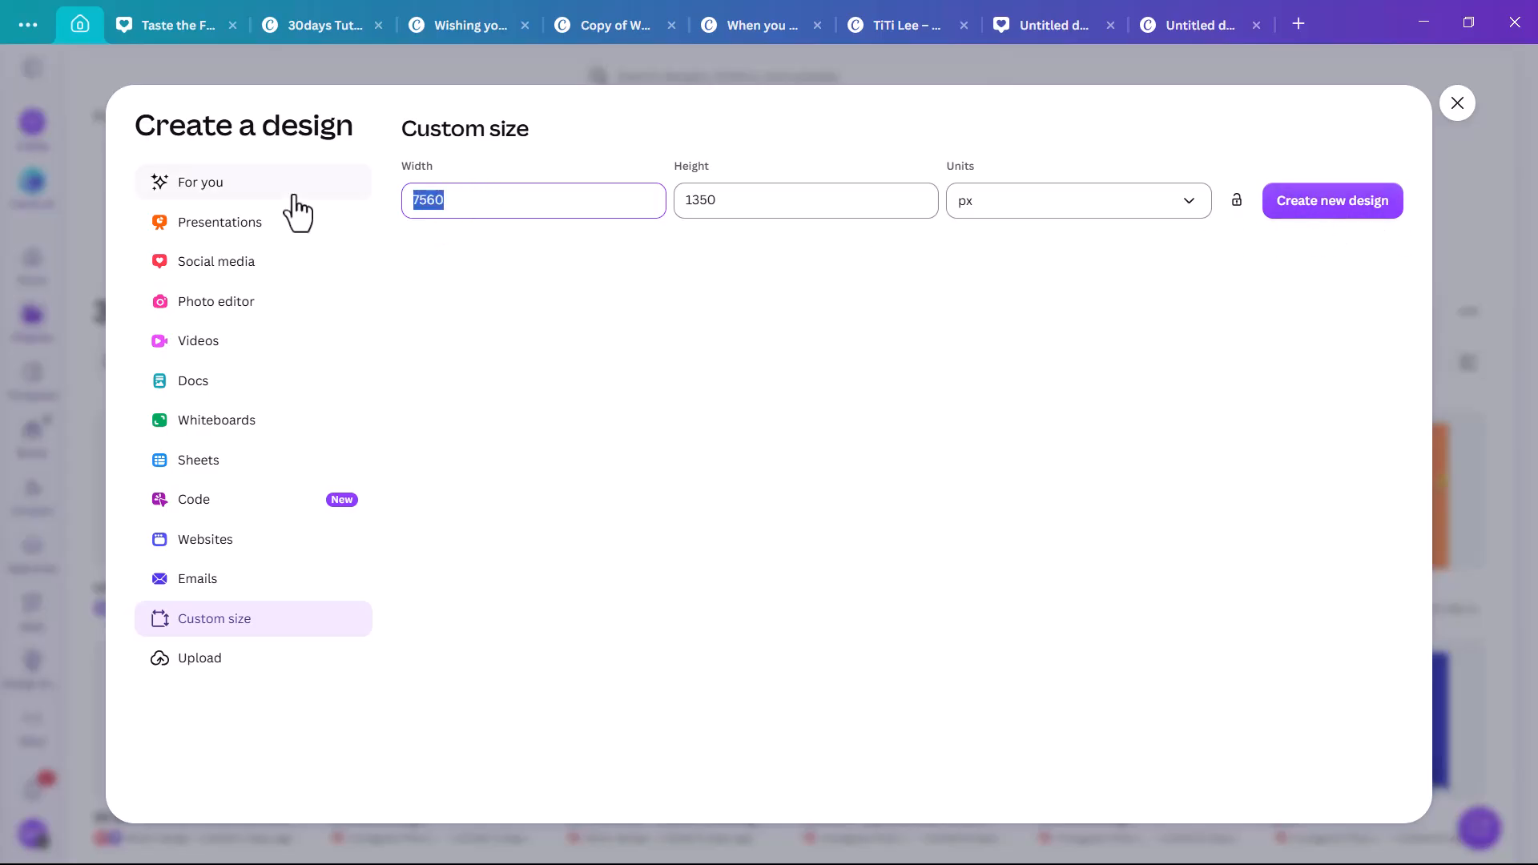
pyautogui.write('8000')
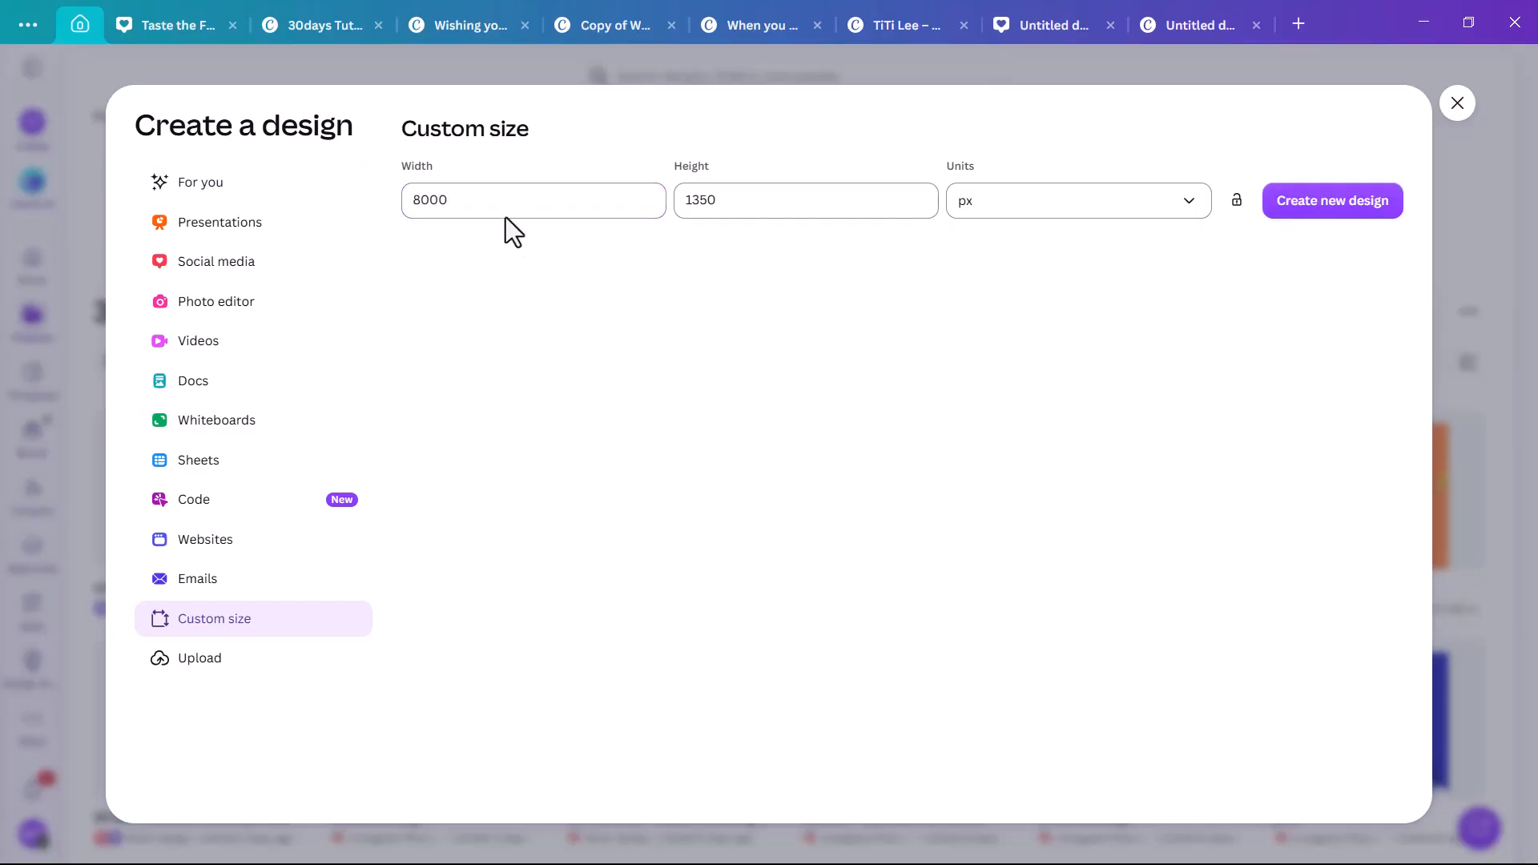
# Try a width of 9000 px for the custom-size design.
pyautogui.doubleClick(486, 204)
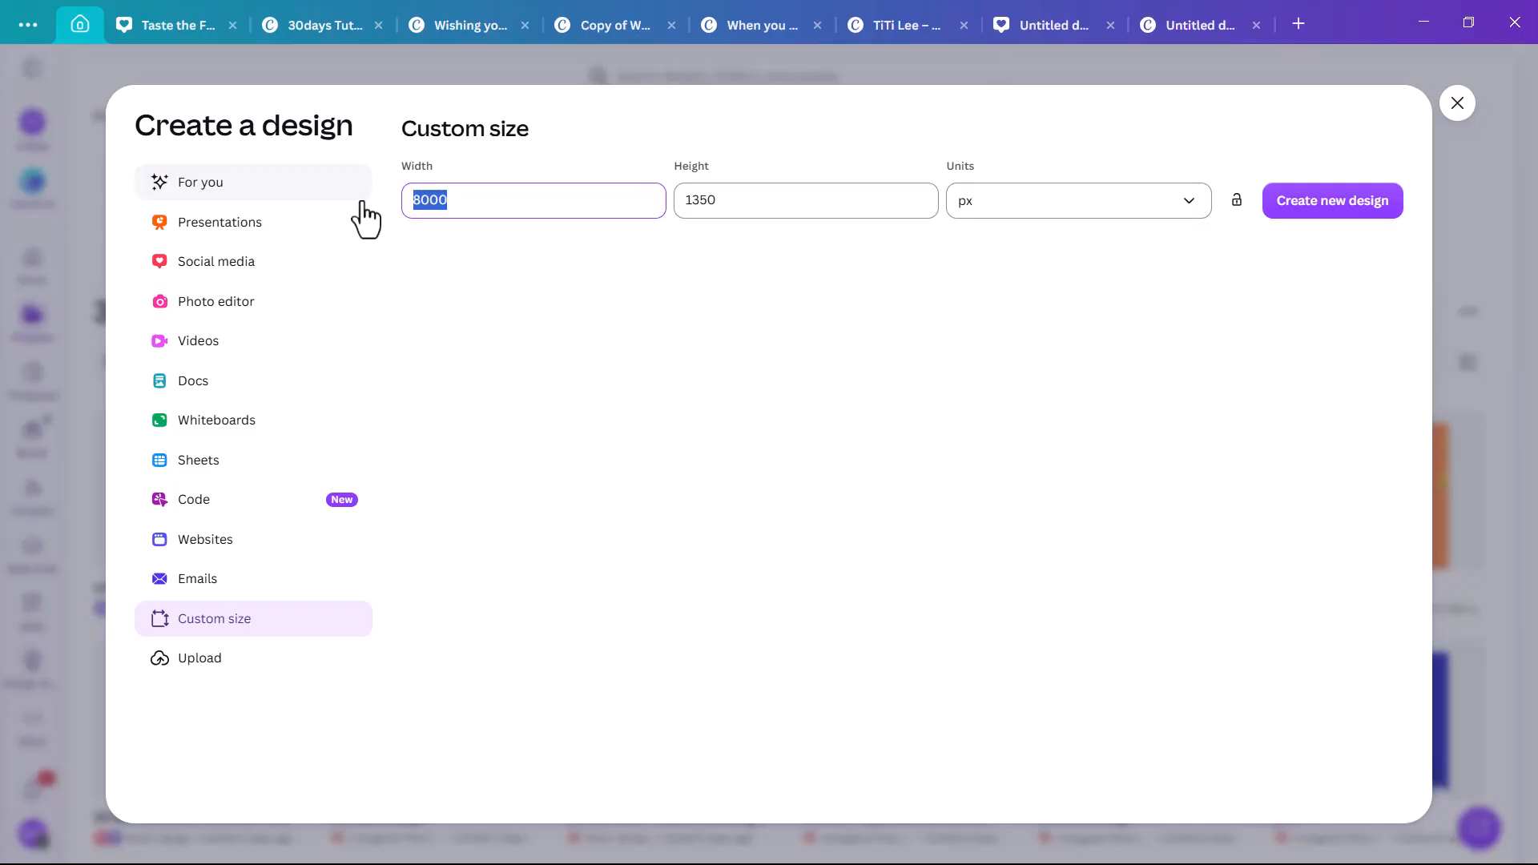
pyautogui.write('9')
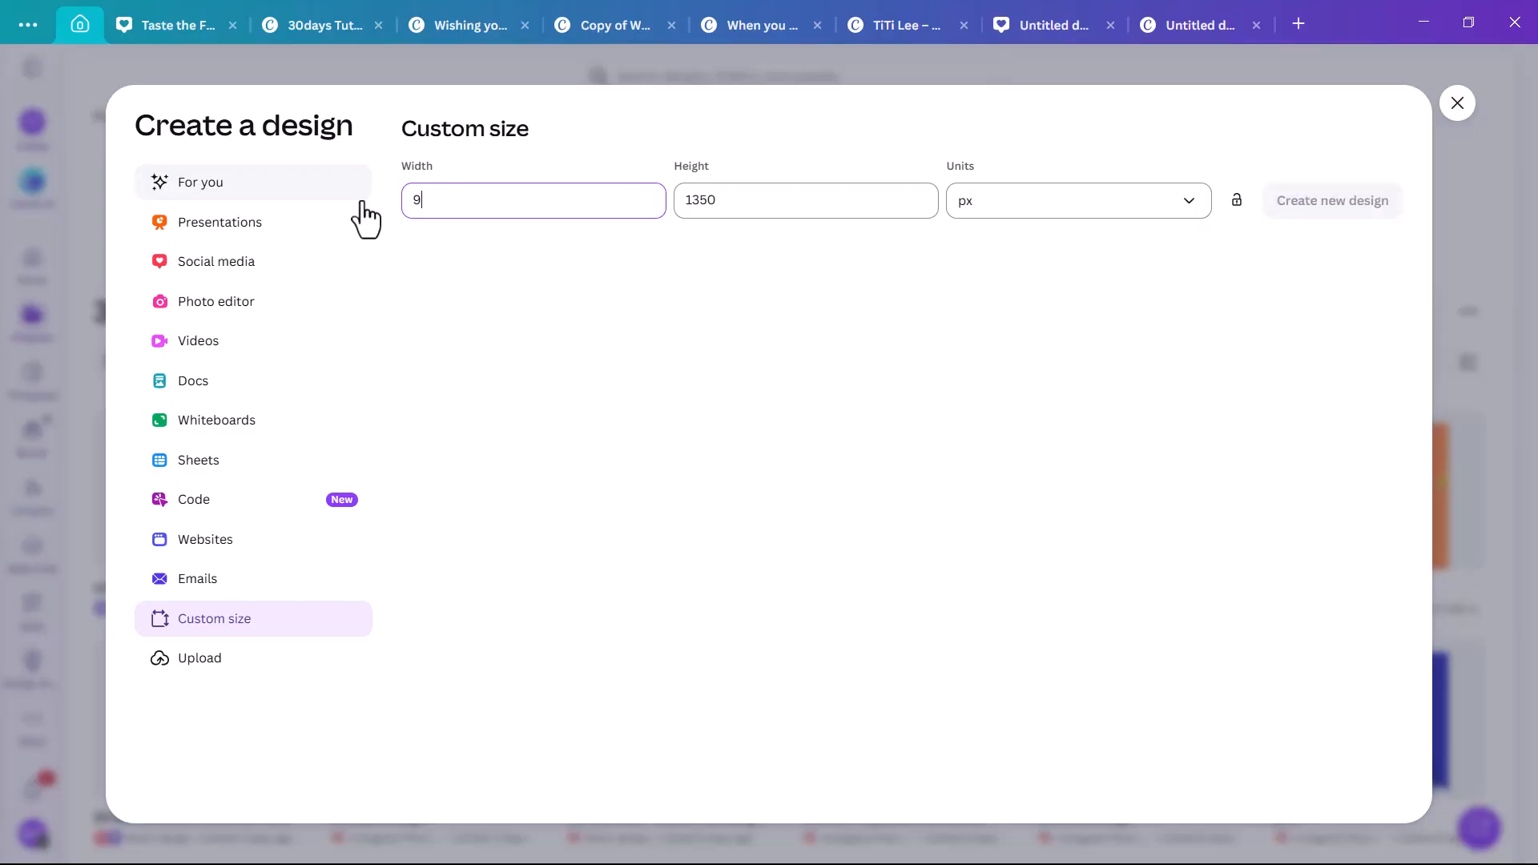
pyautogui.write('000')
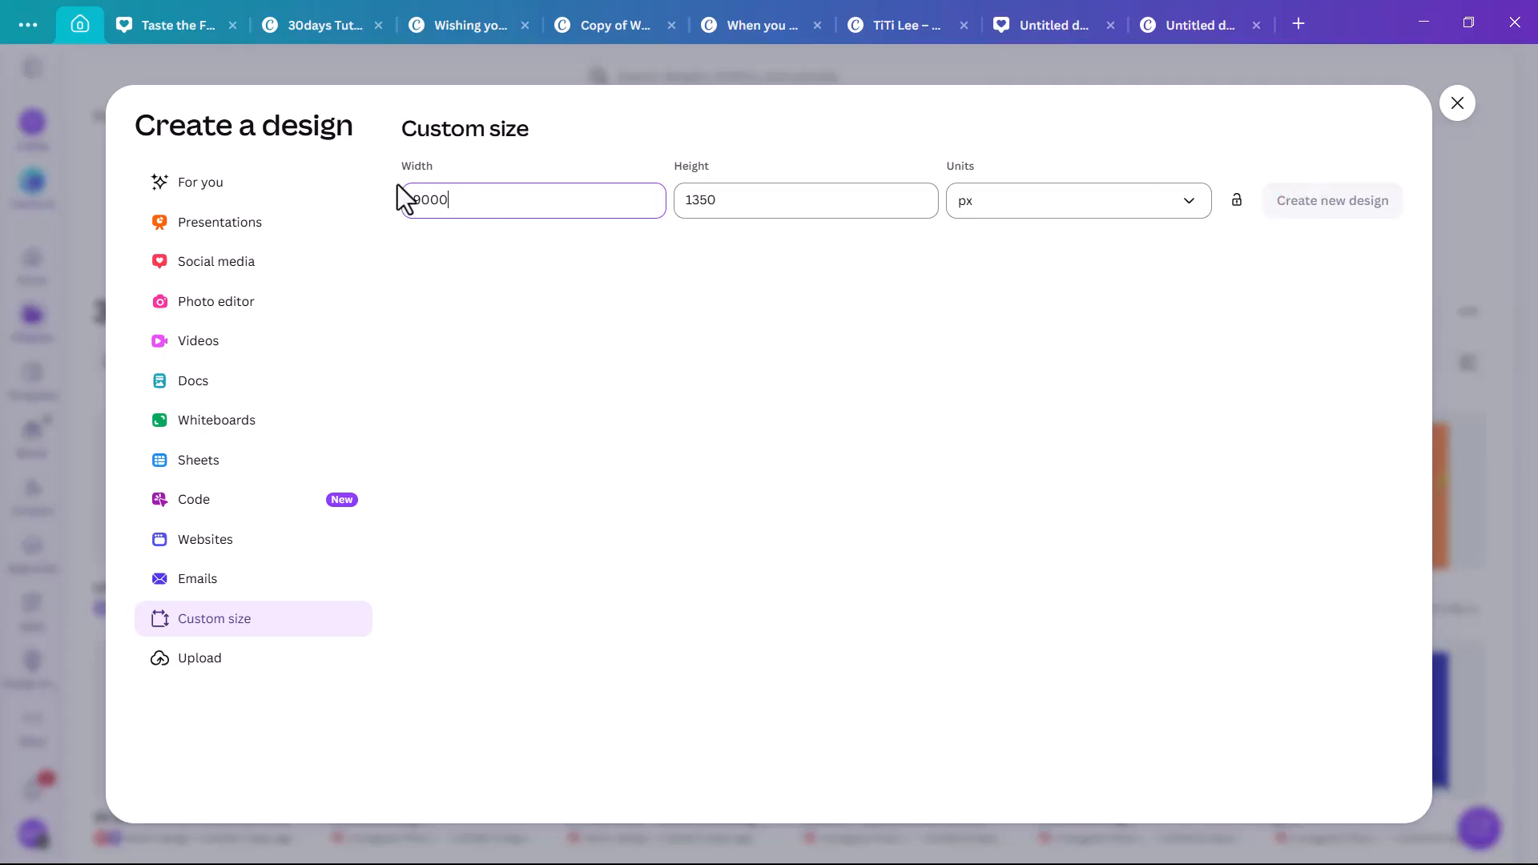
# Set the custom width to 7560 px with a height of 1350 px and create the design.
pyautogui.moveTo(487, 203); pyautogui.dragTo(411, 203)
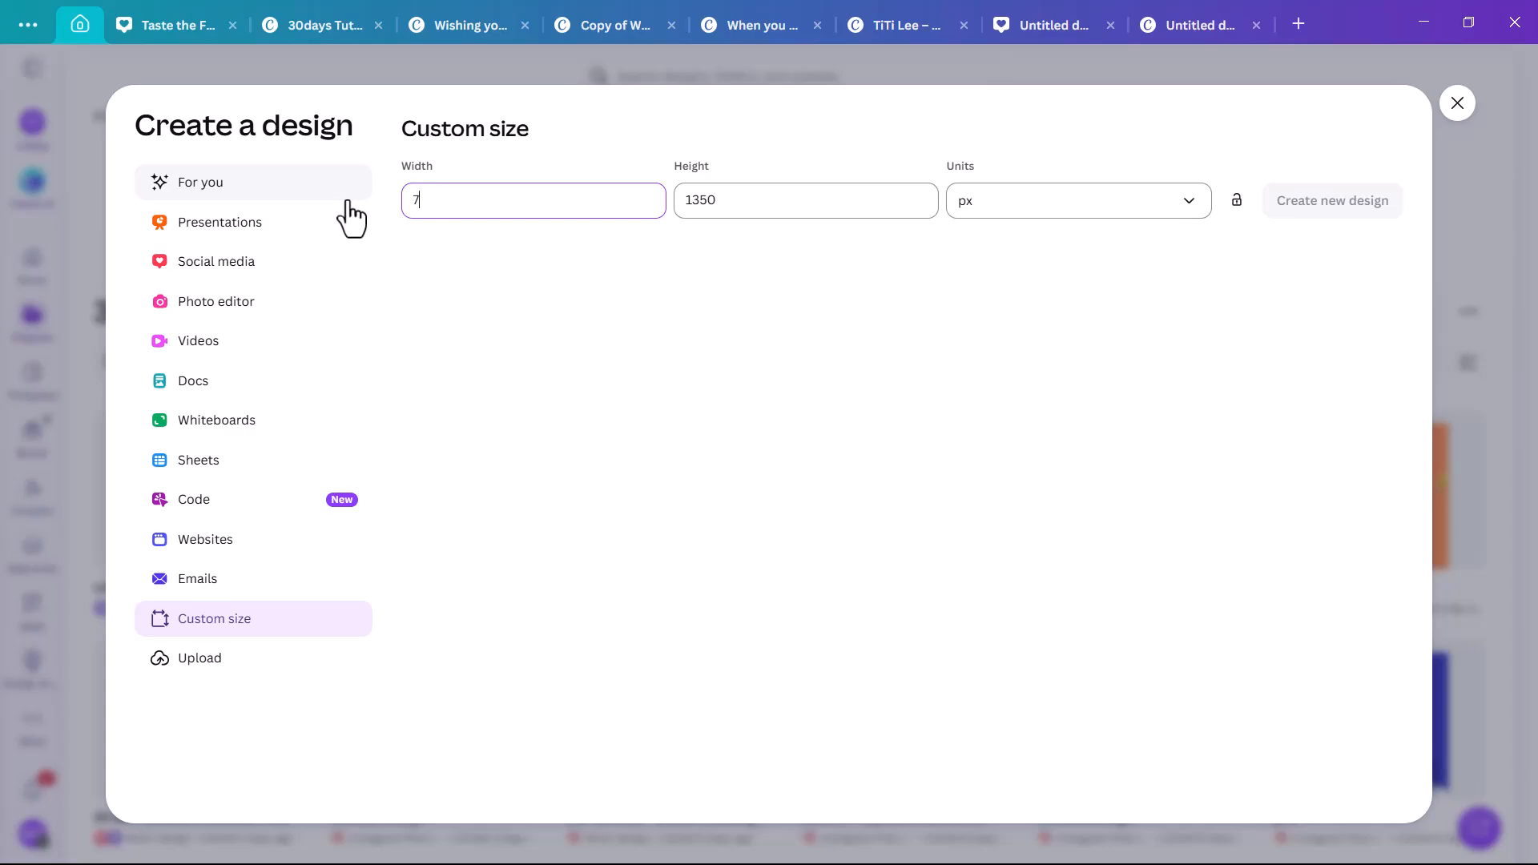
pyautogui.write('560')
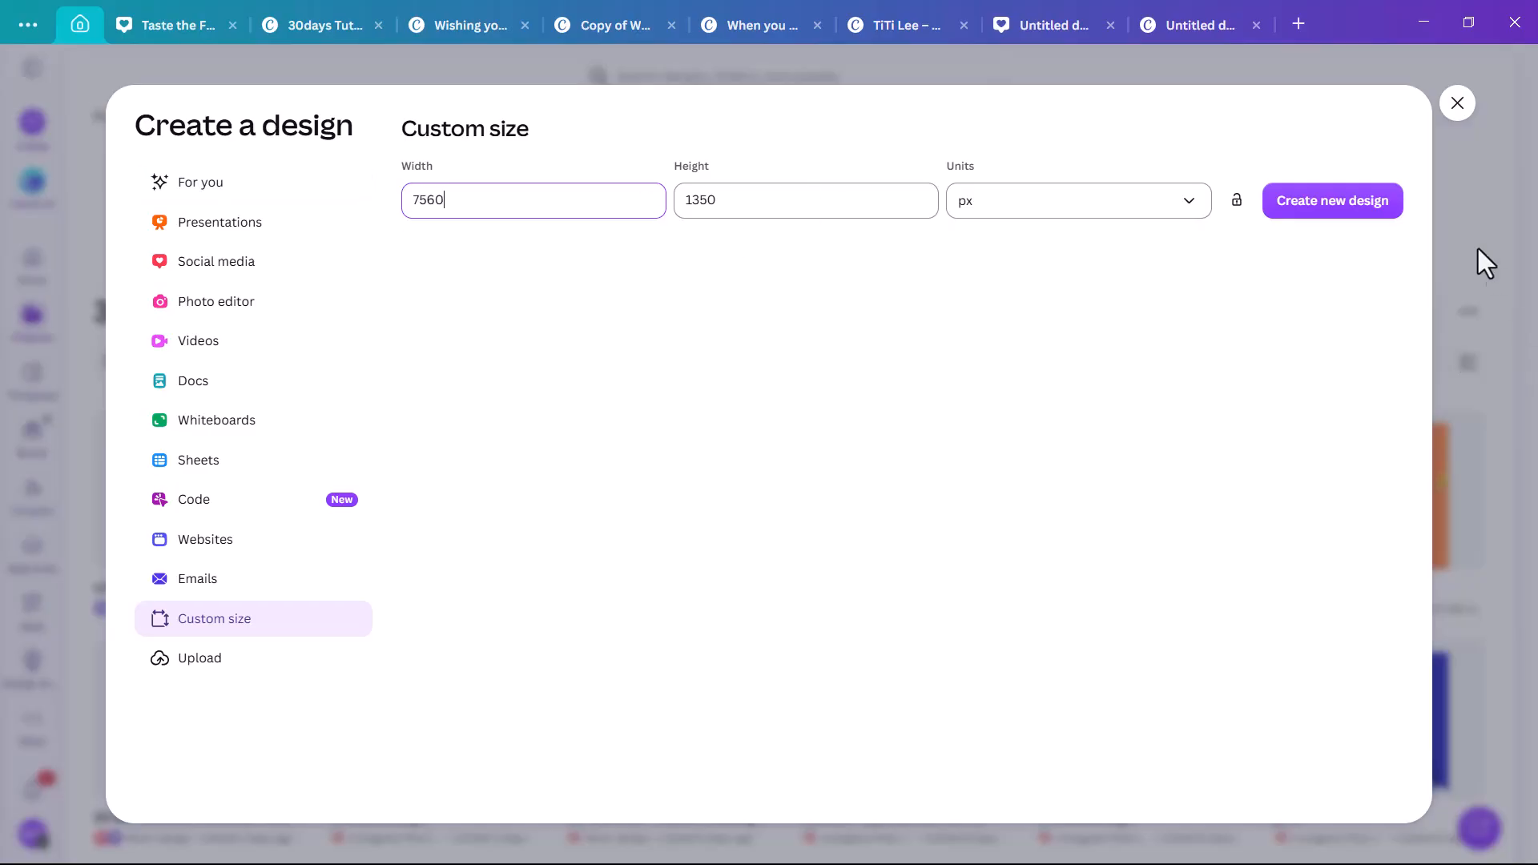
pyautogui.click(1332, 210)
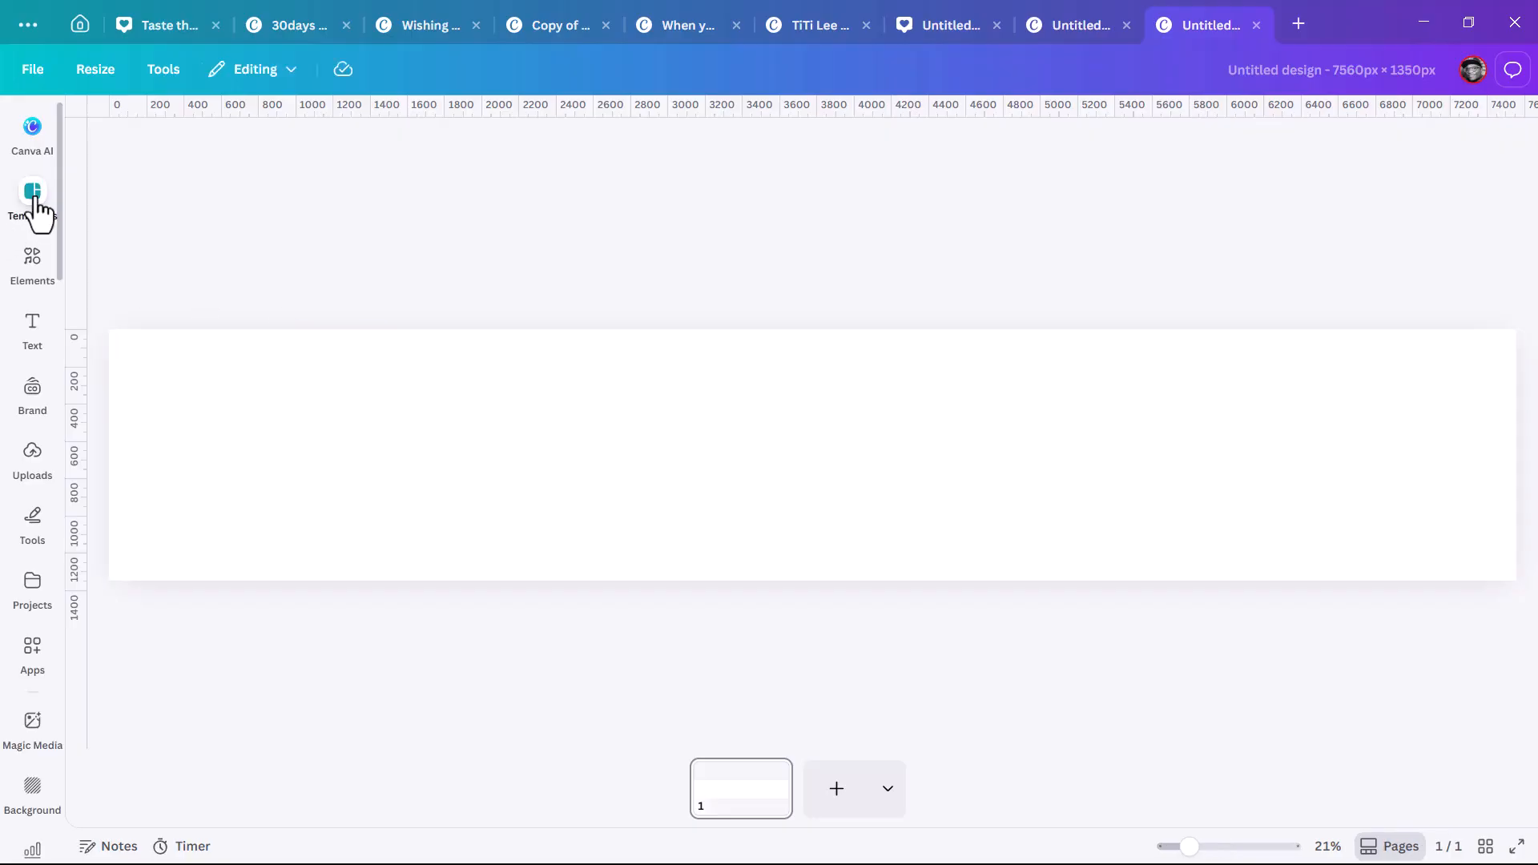
# Add custom guides to the blank page with 7 columns, a 0 px gap and a 0 px margin.
pyautogui.click(30, 79)
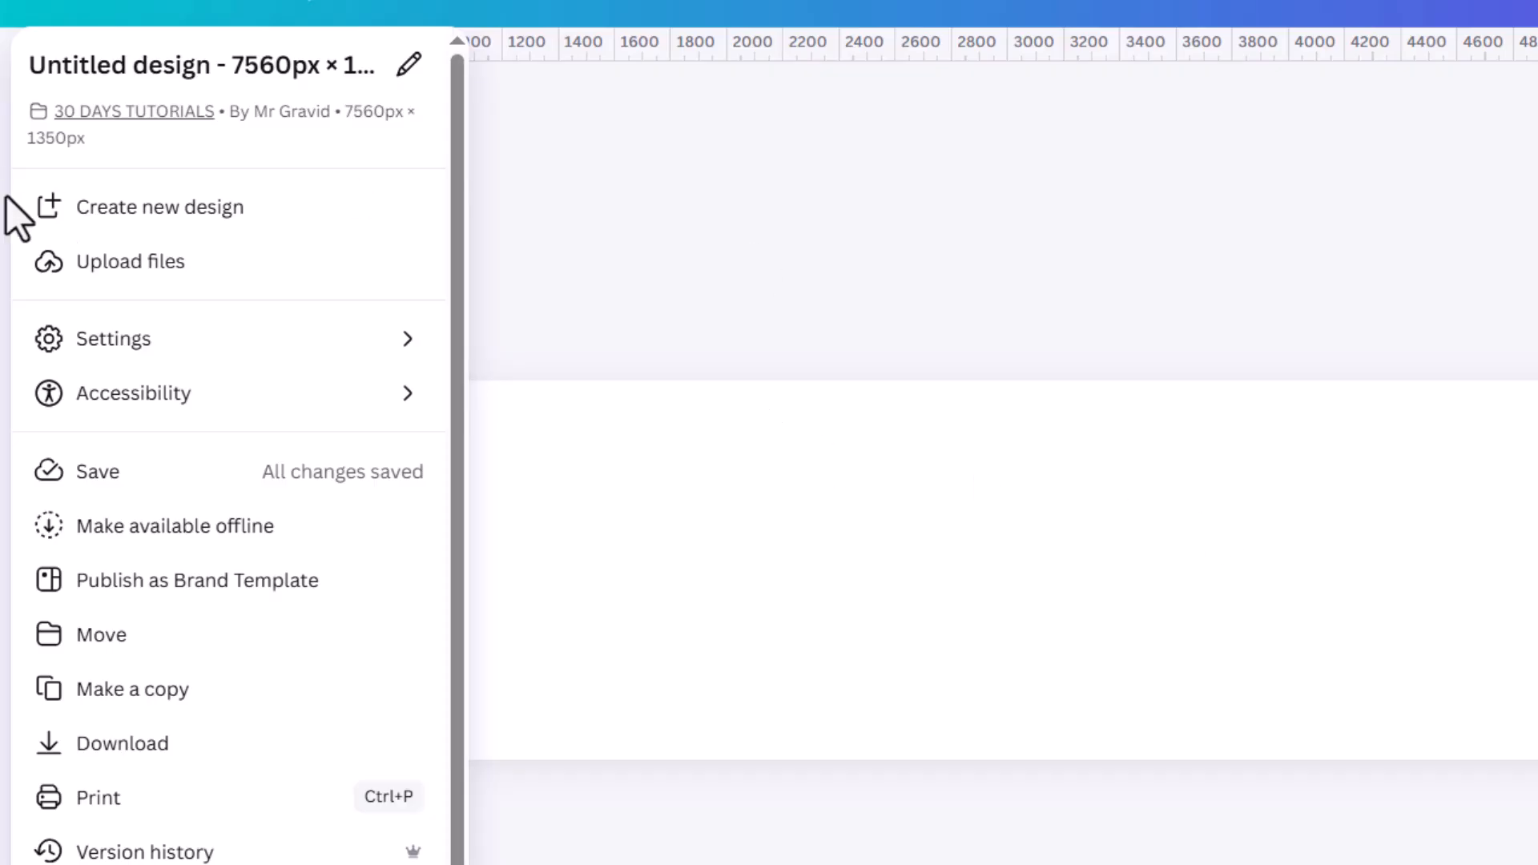
pyautogui.moveTo(258, 418)
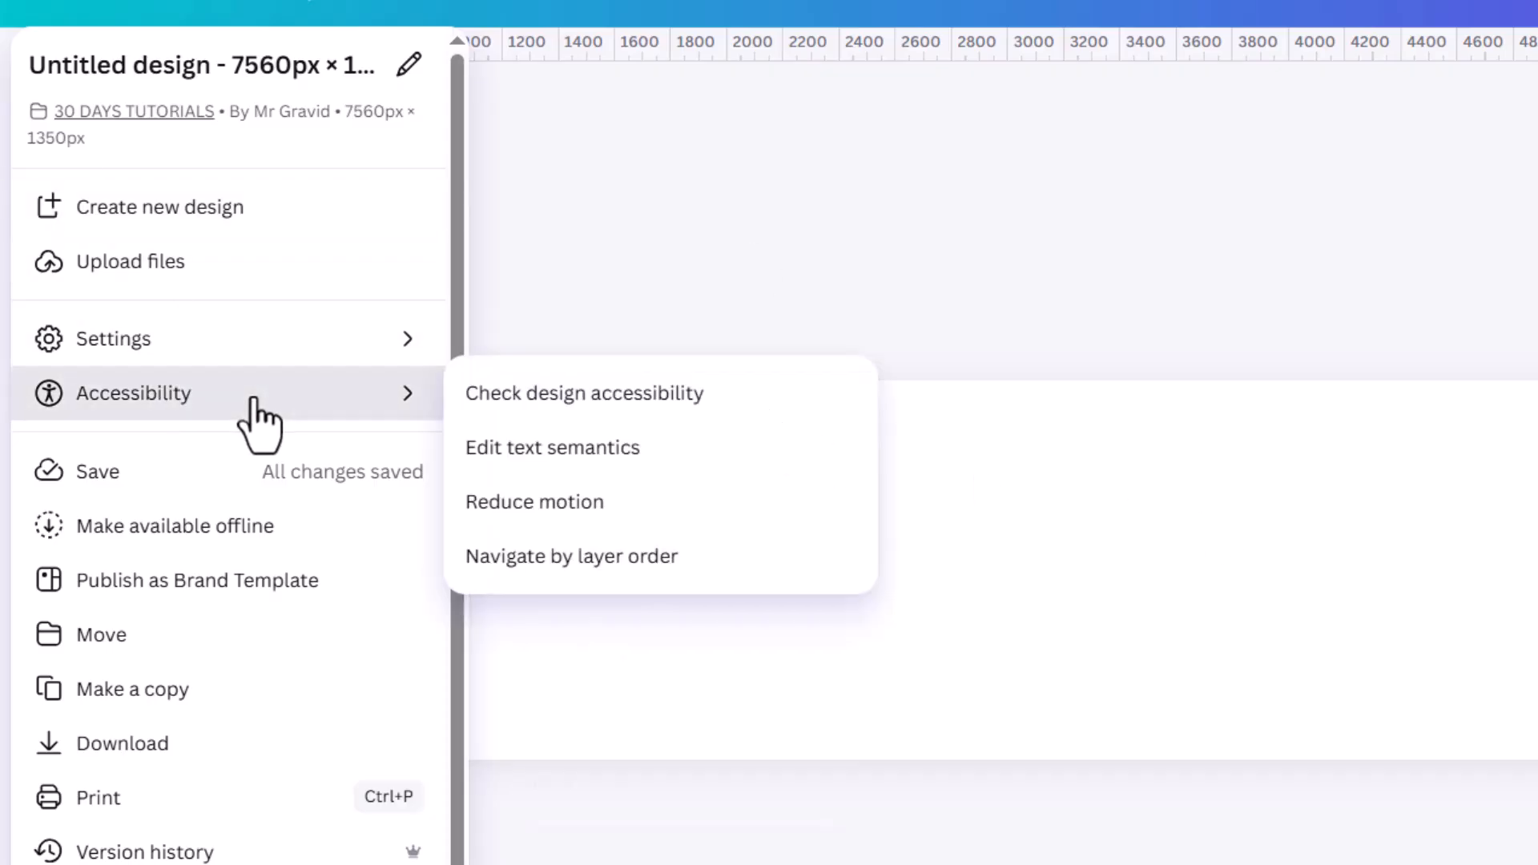
pyautogui.moveTo(255, 345)
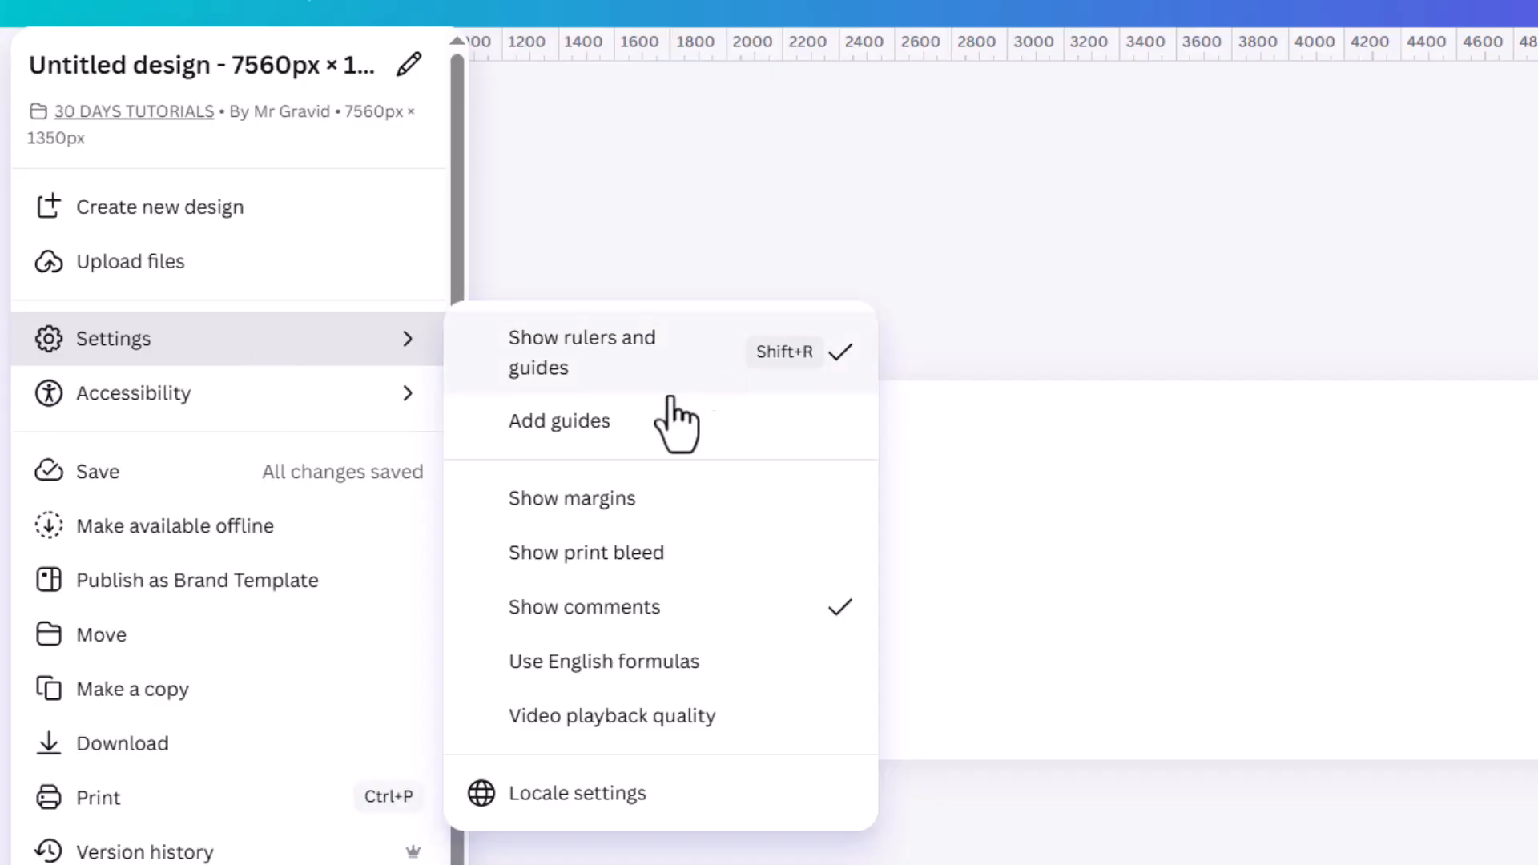
pyautogui.click(604, 429)
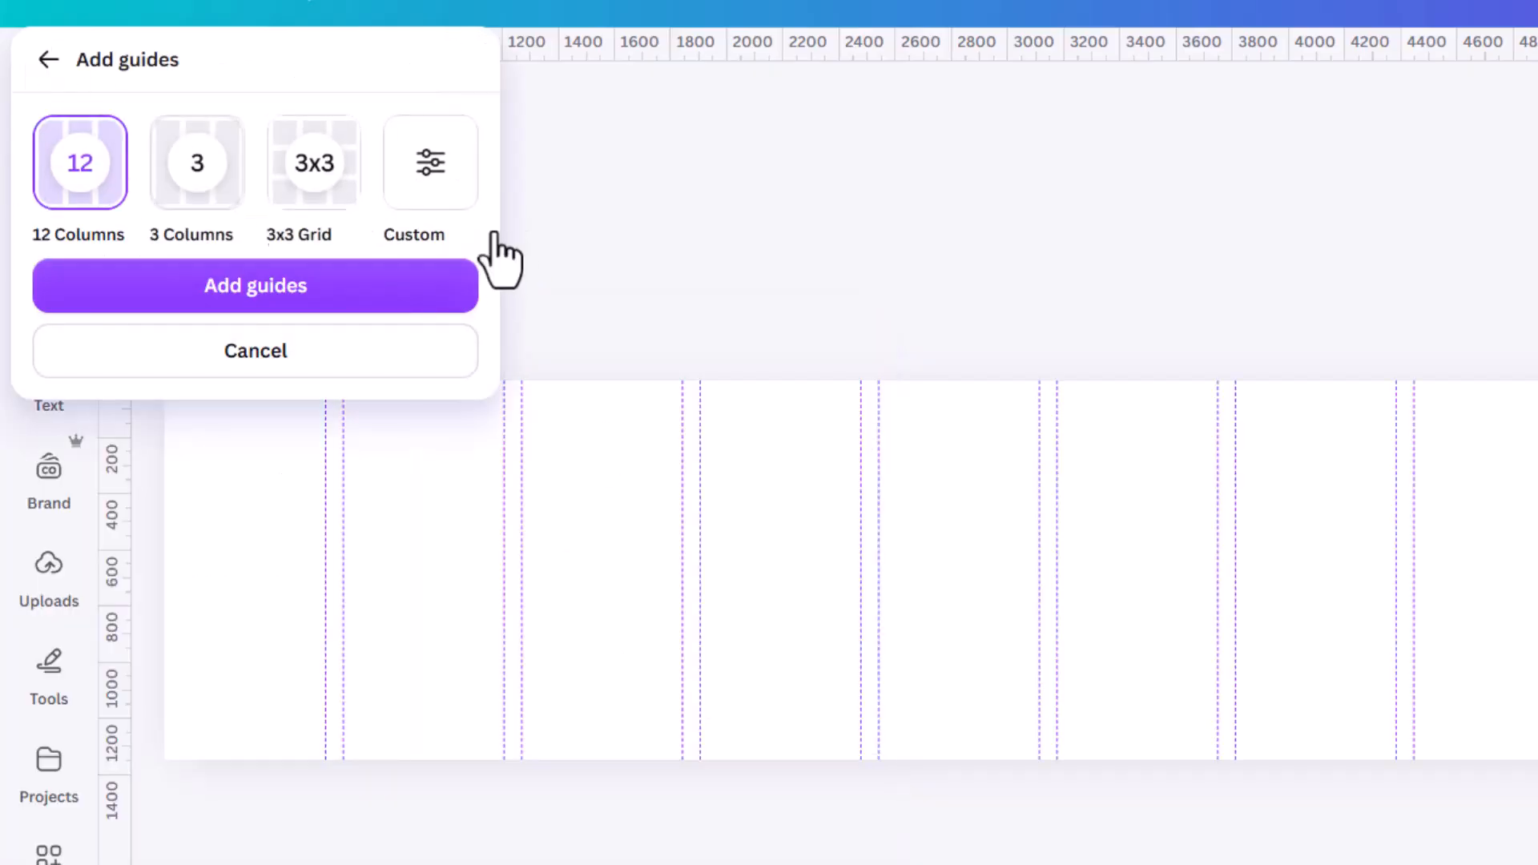
pyautogui.click(423, 185)
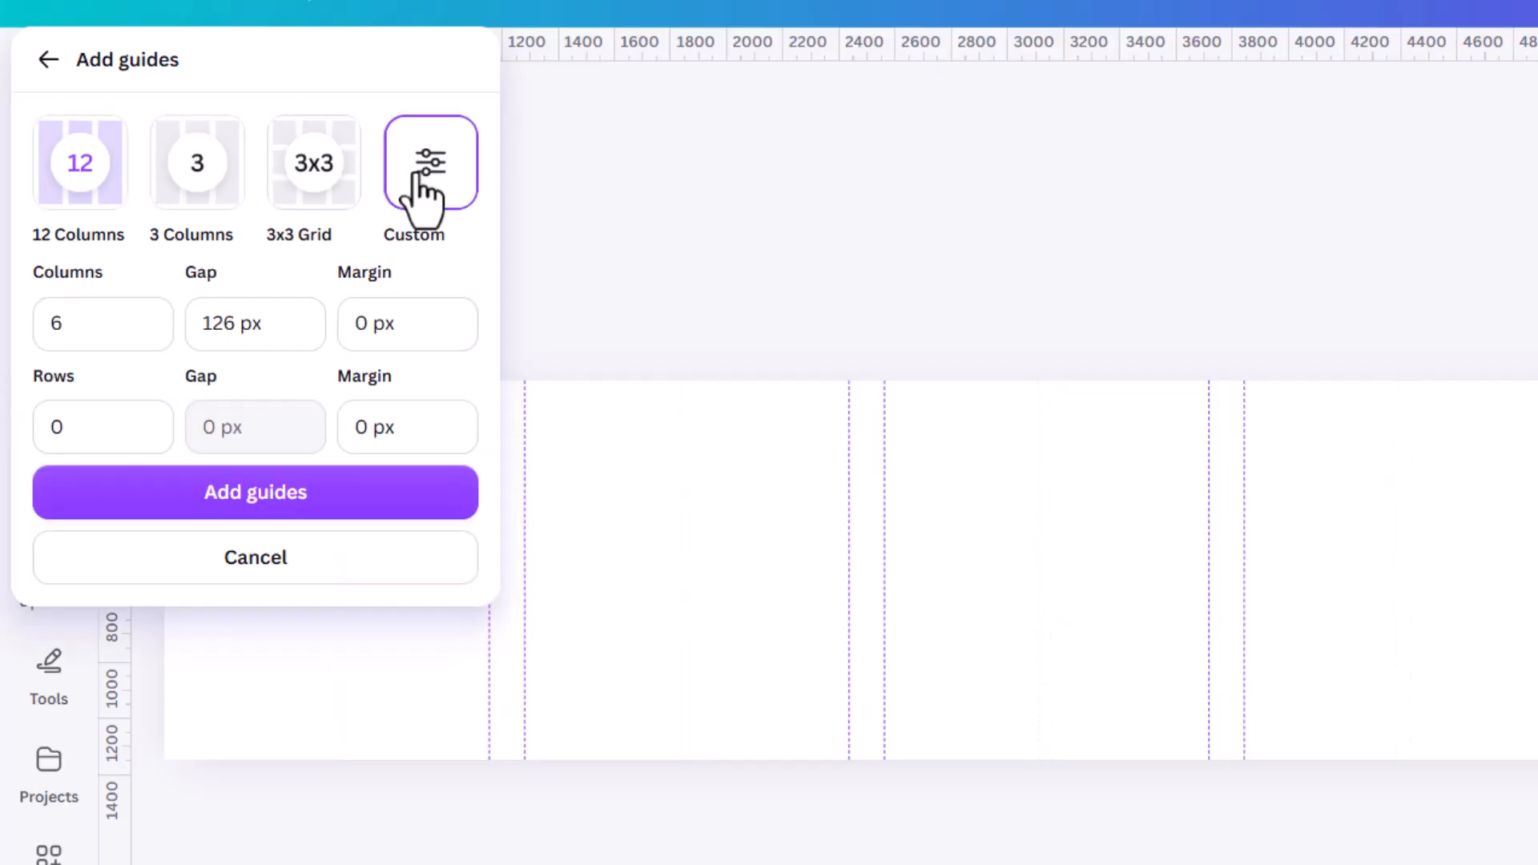
pyautogui.click(44, 325)
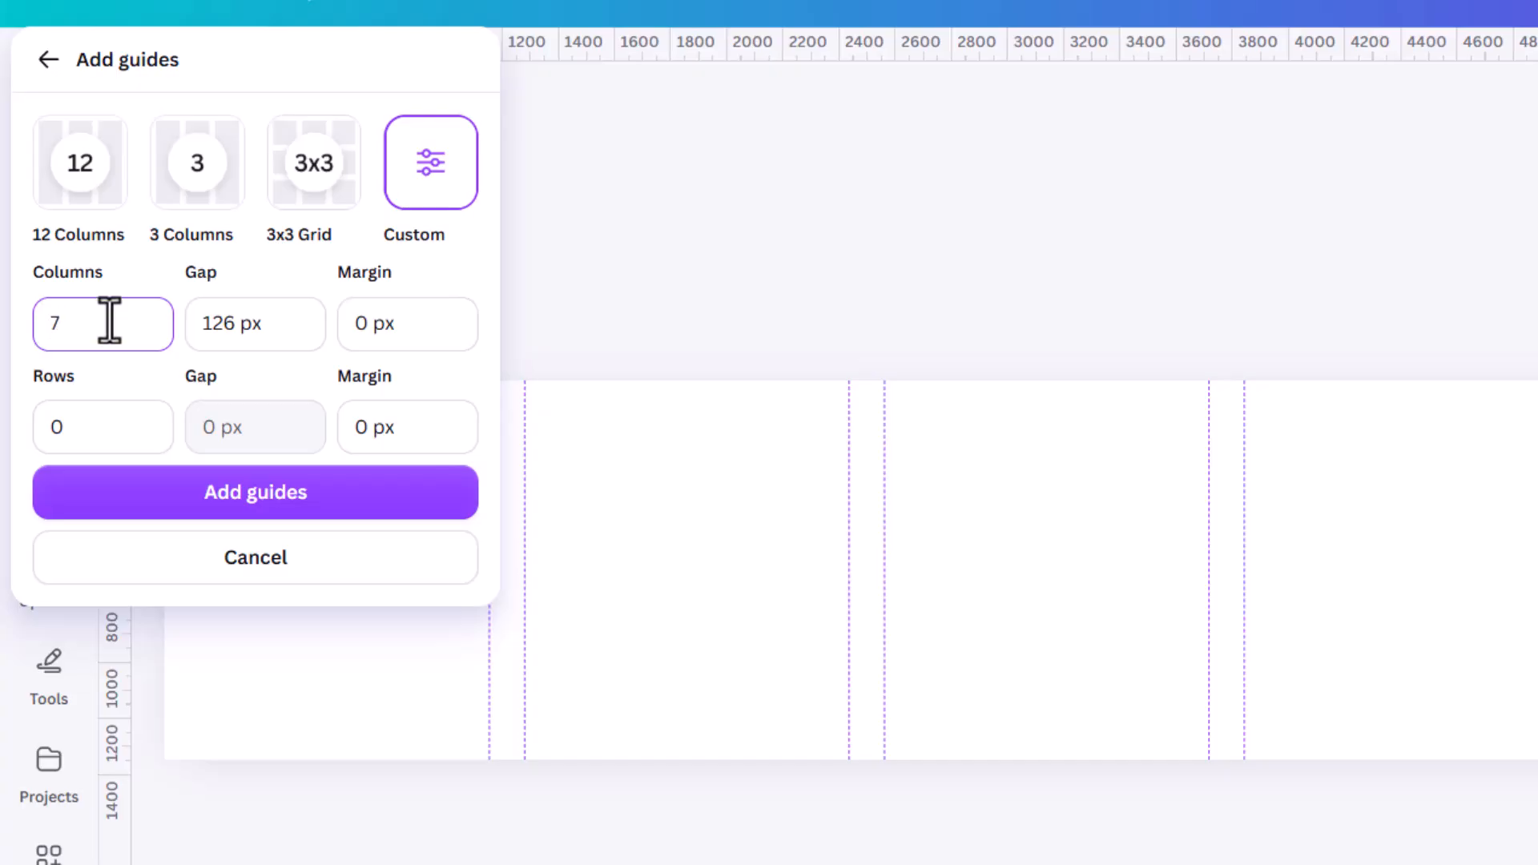
pyautogui.write('7')
pyautogui.click(292, 325)
pyautogui.moveTo(292, 333); pyautogui.dragTo(190, 333)
pyautogui.write('0')
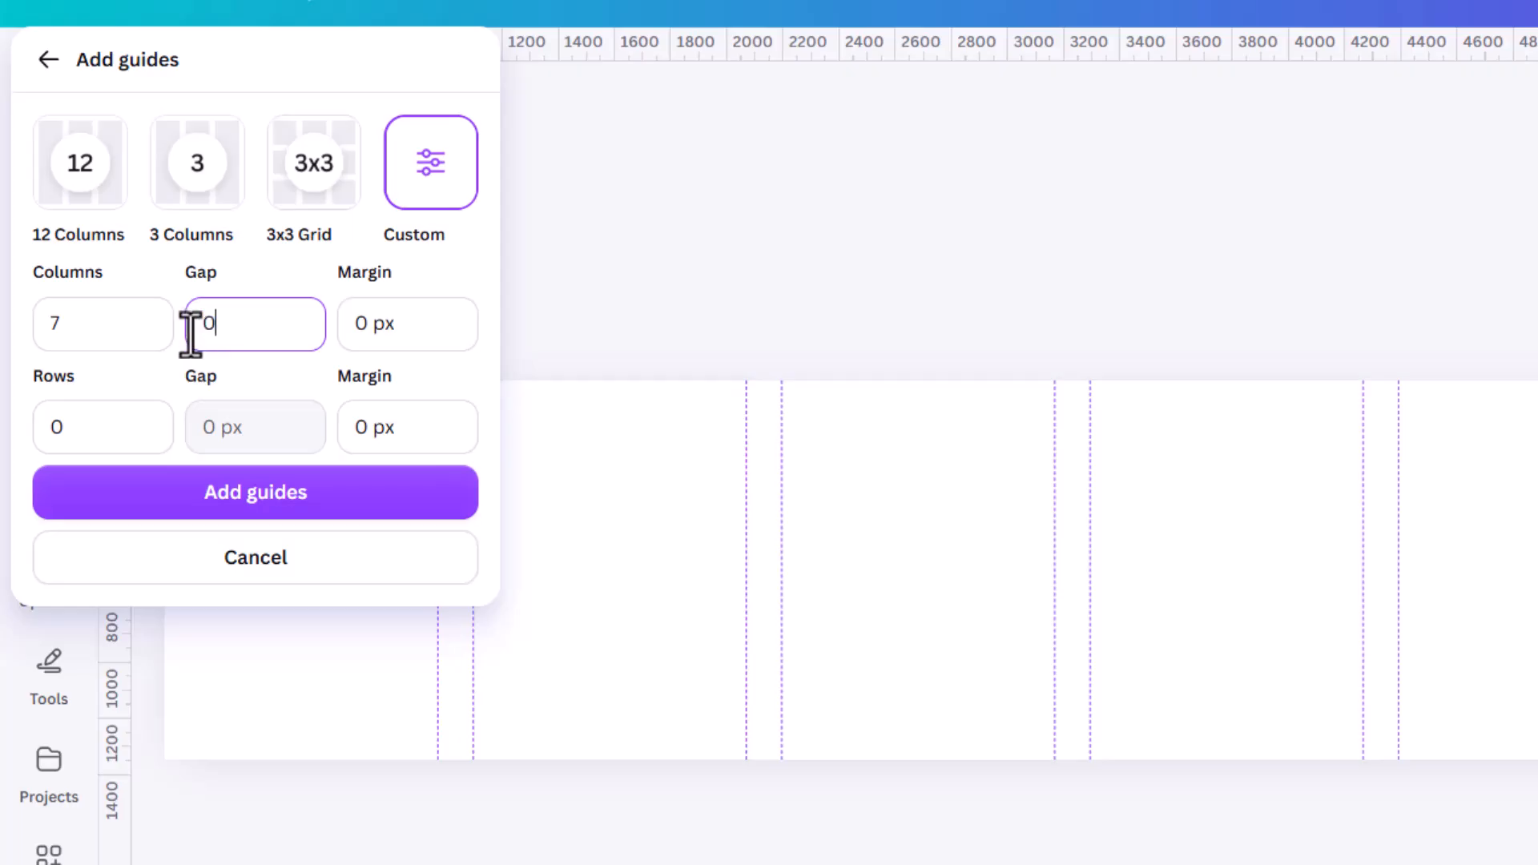
pyautogui.click(363, 340)
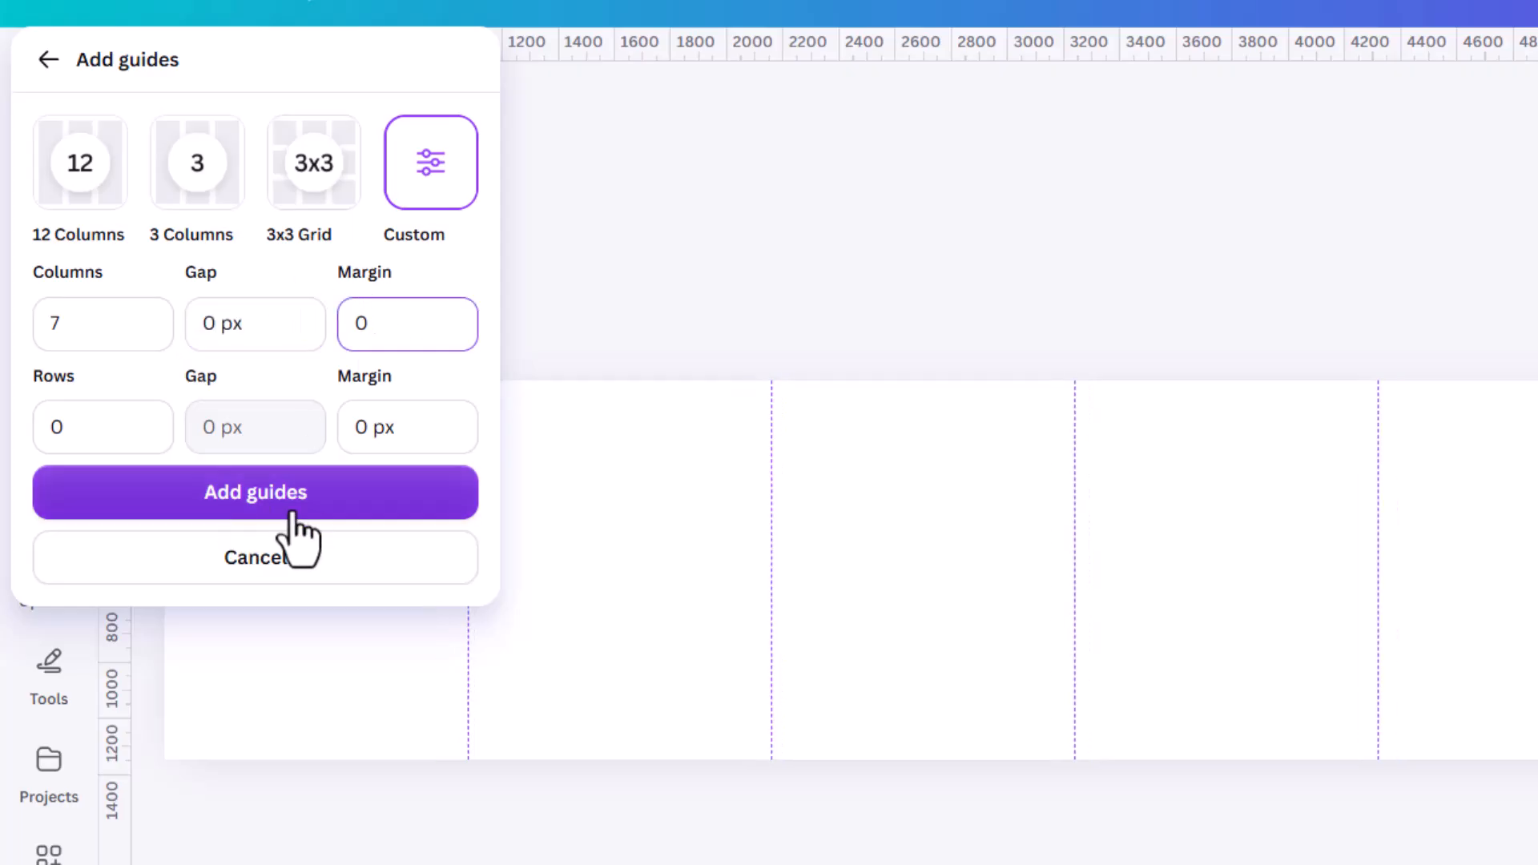
pyautogui.click(268, 501)
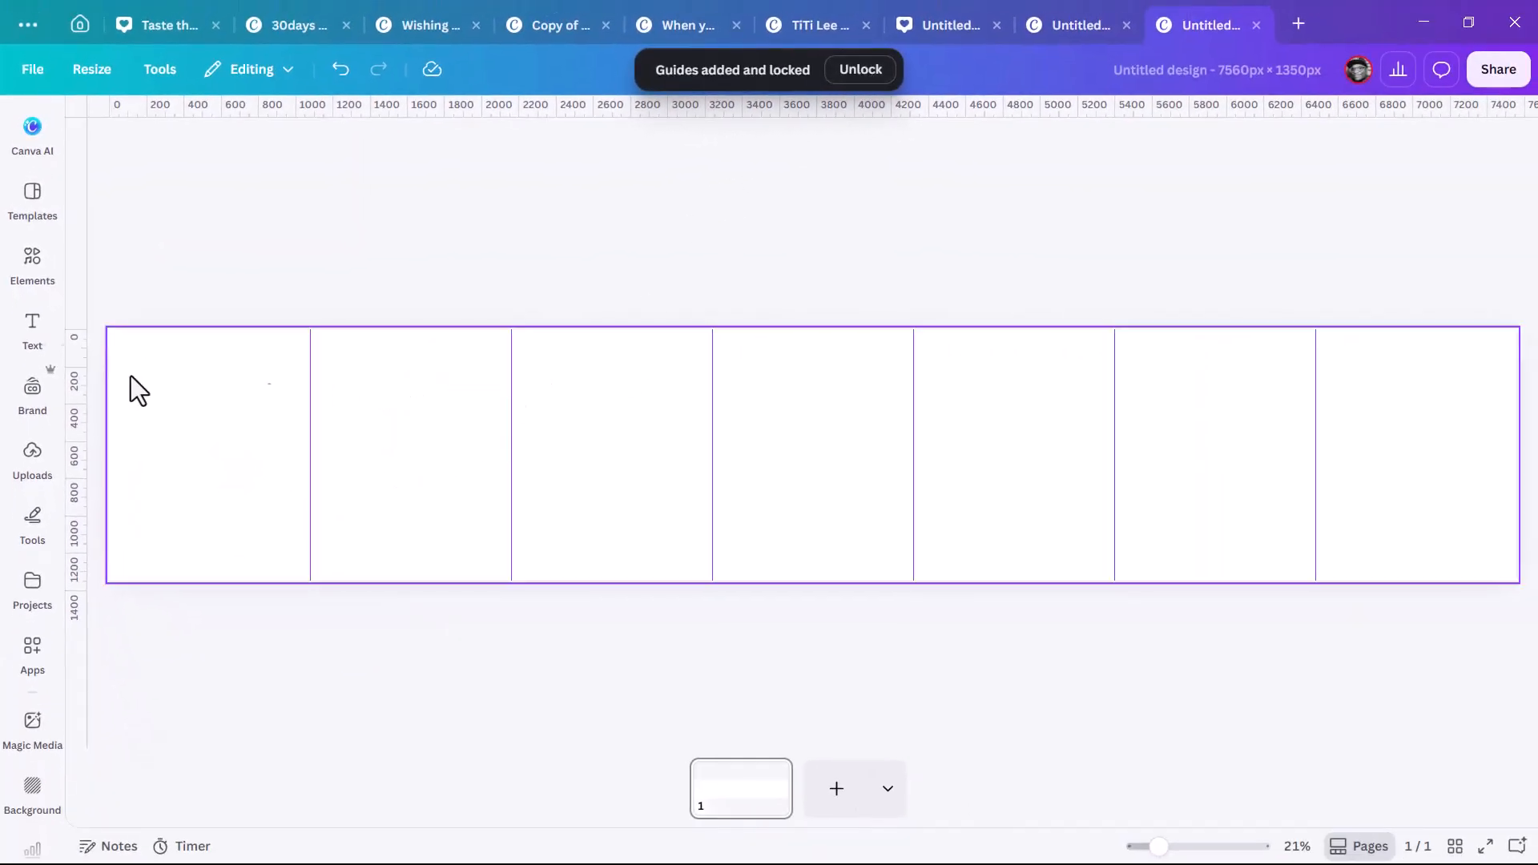
# Place a horizontal ruler guide about a third of the way down the page and unlock the guides.
pyautogui.moveTo(491, 107); pyautogui.dragTo(477, 414)
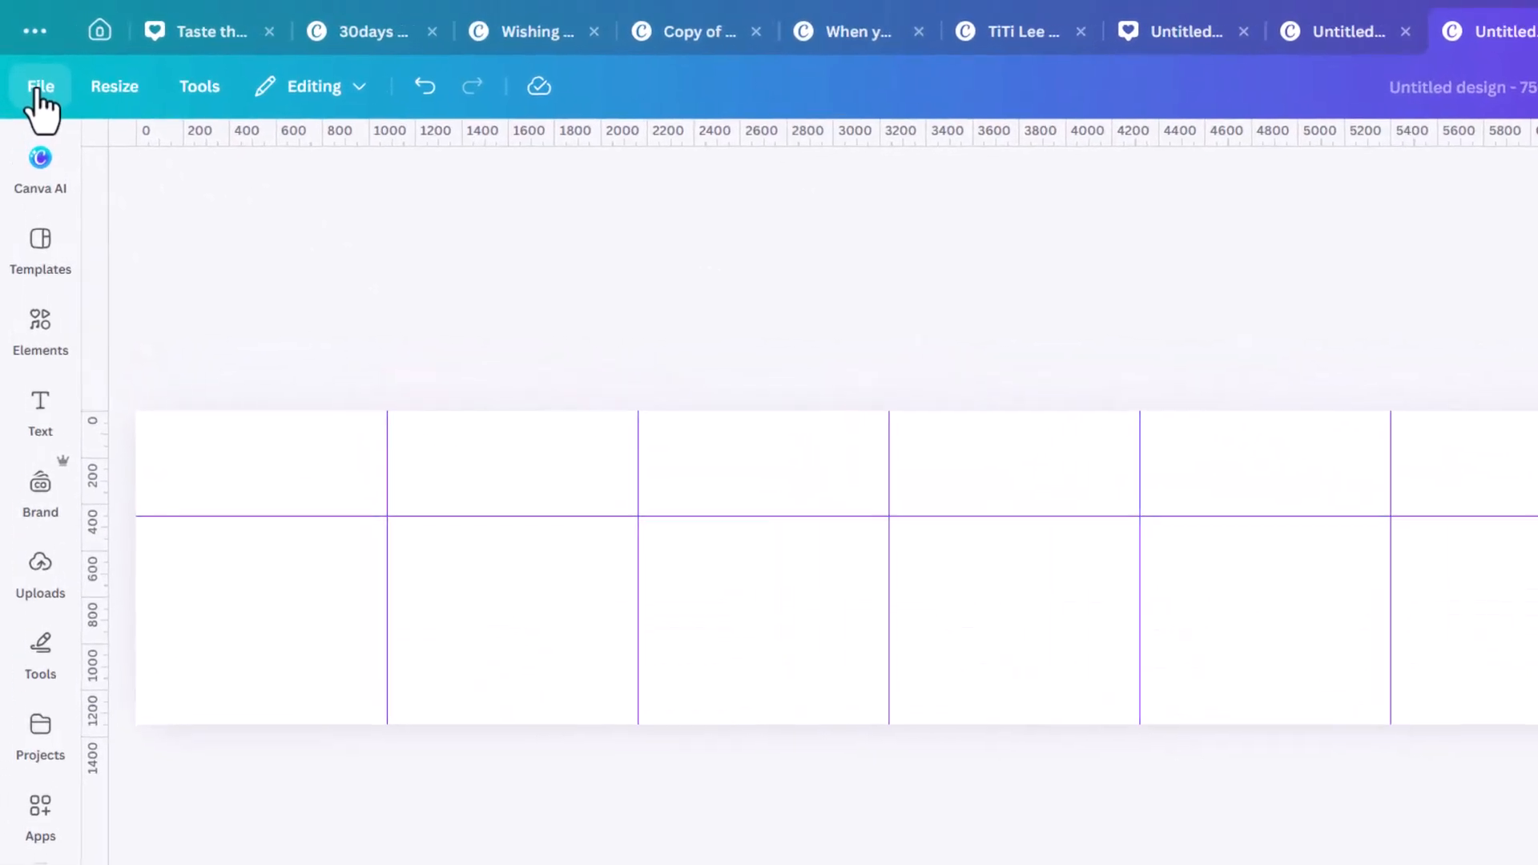
pyautogui.click(36, 88)
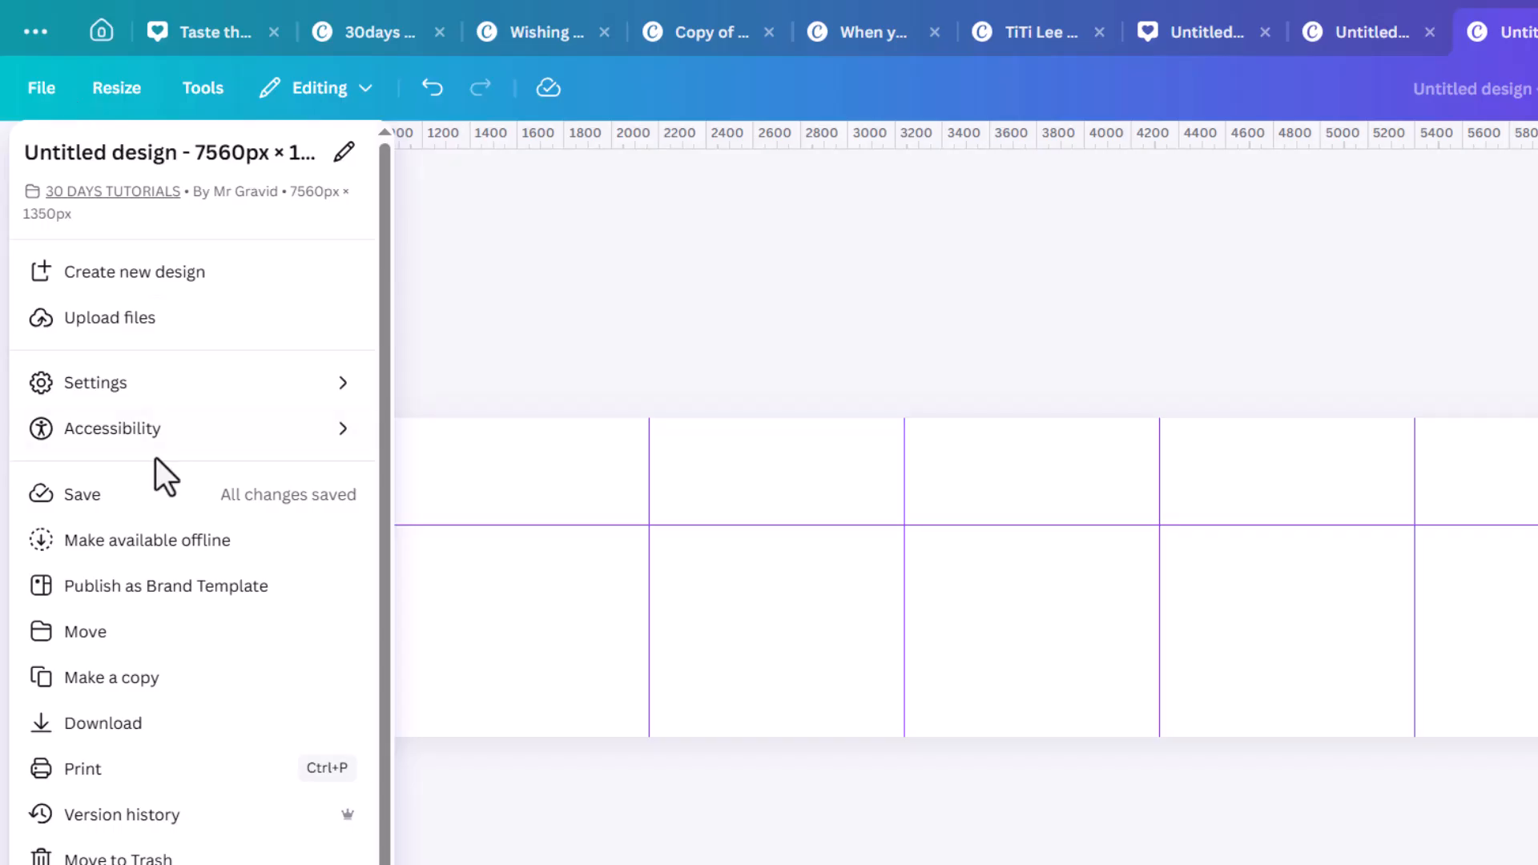
pyautogui.moveTo(183, 396)
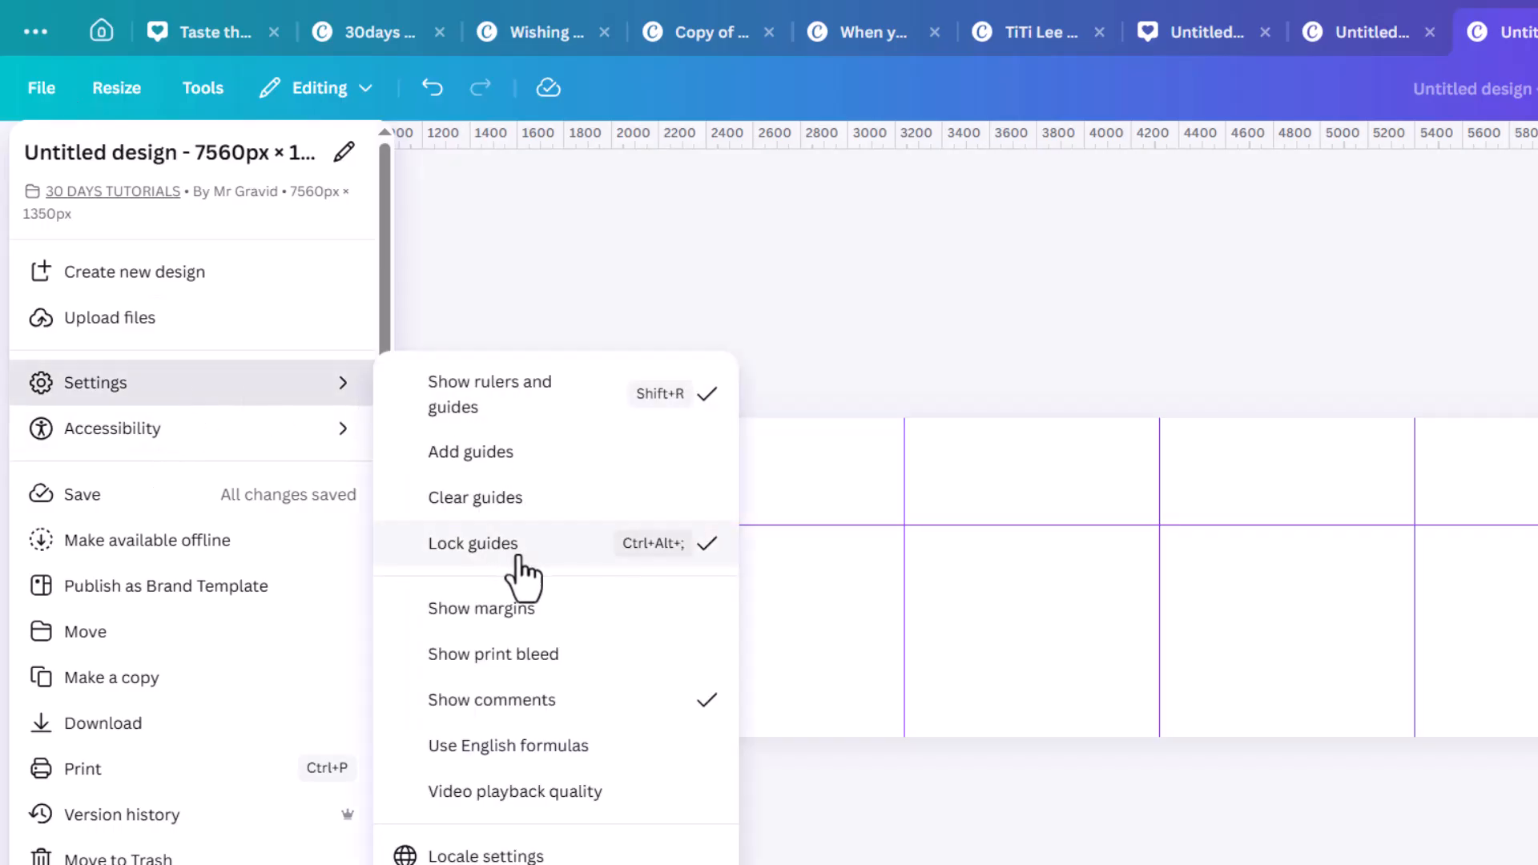
pyautogui.click(472, 552)
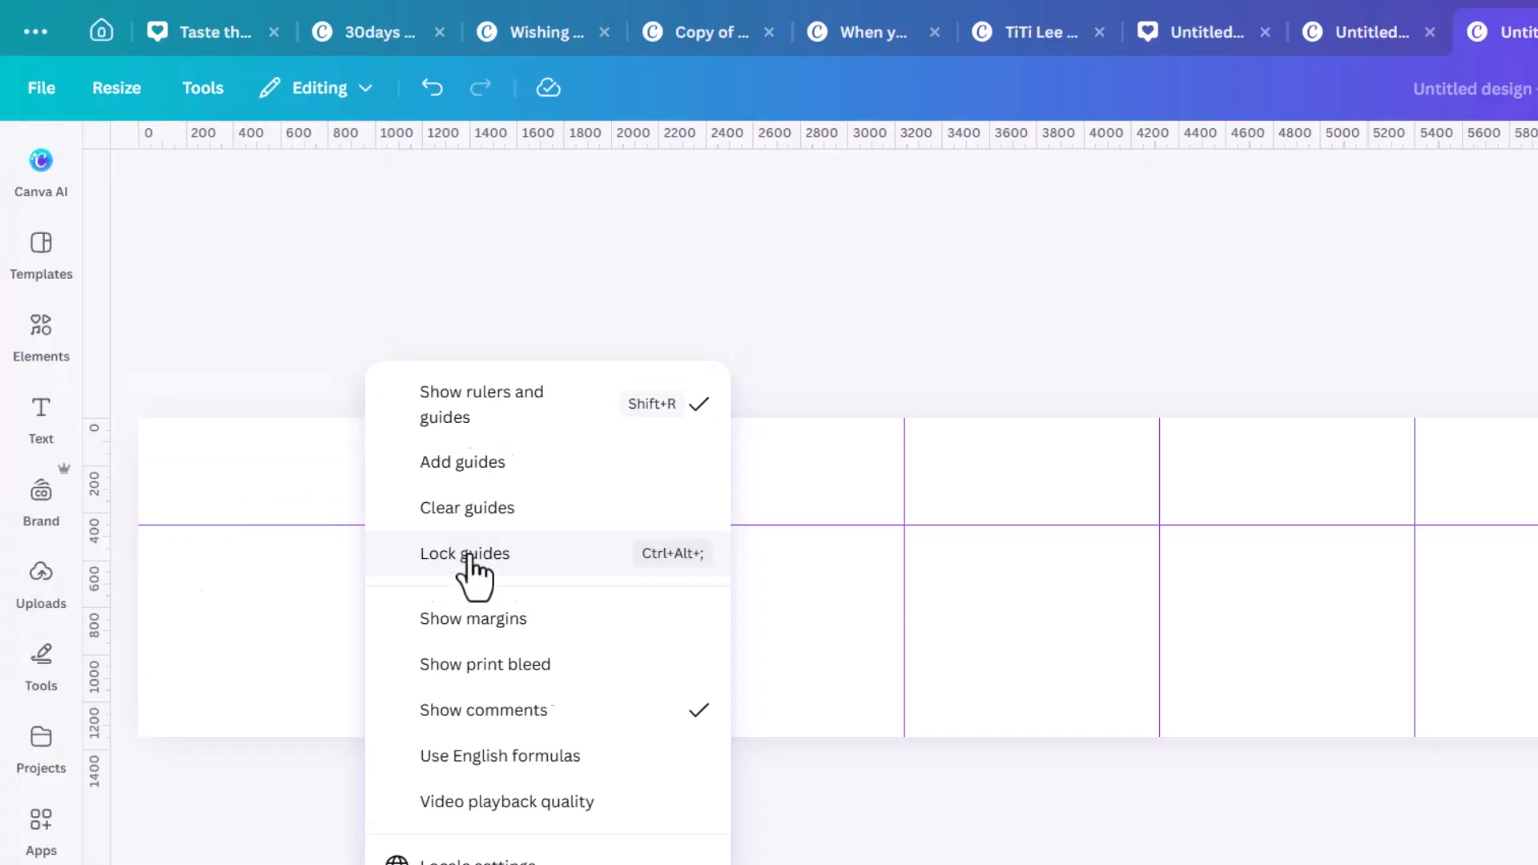
# Remove the horizontal guide from the page and lock the remaining guides.
pyautogui.moveTo(546, 525); pyautogui.dragTo(622, 69)
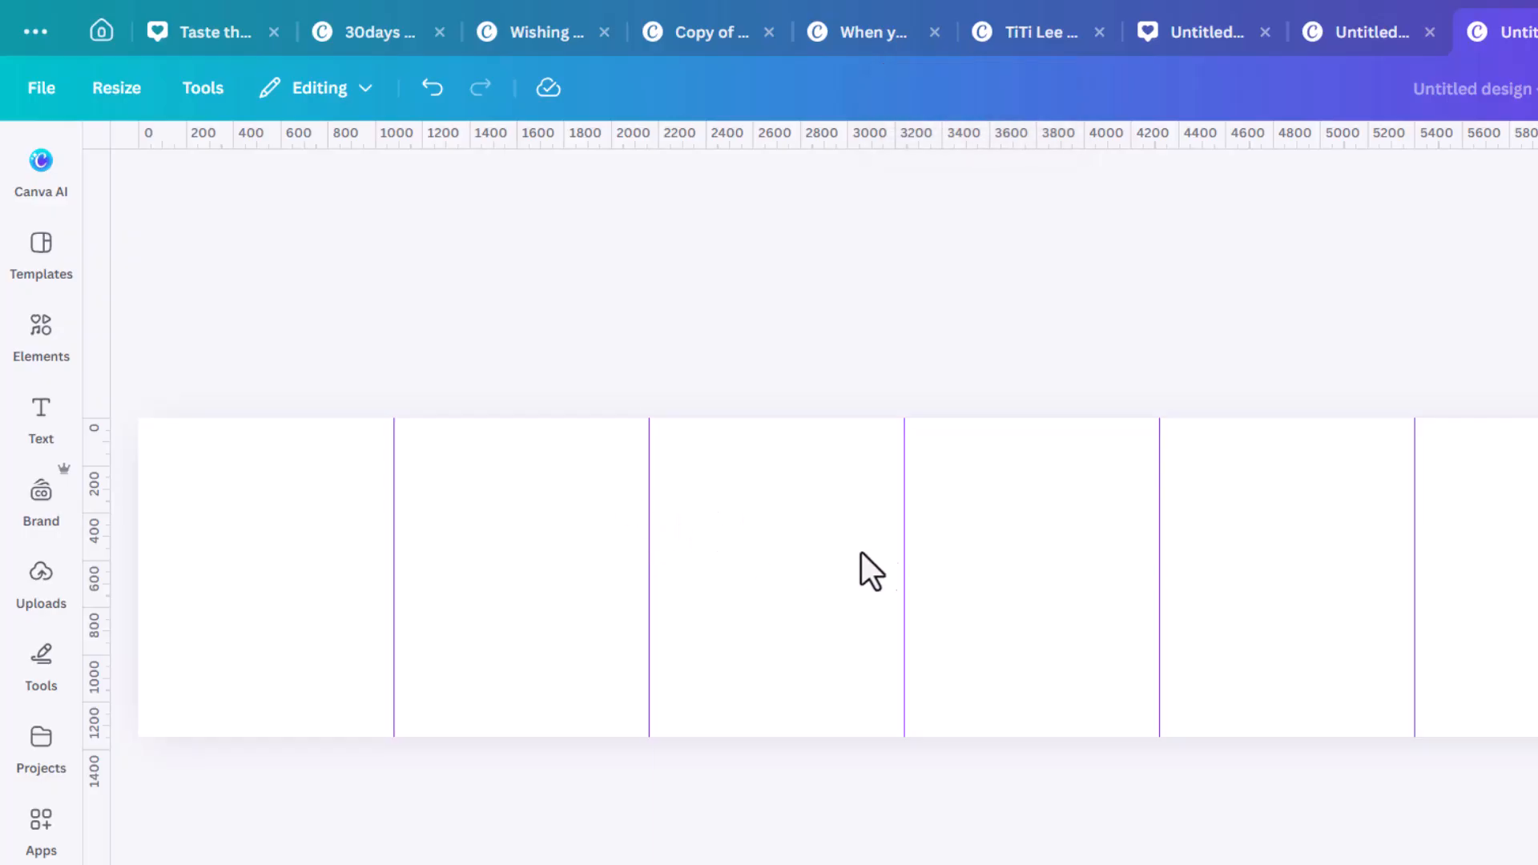
pyautogui.click(54, 95)
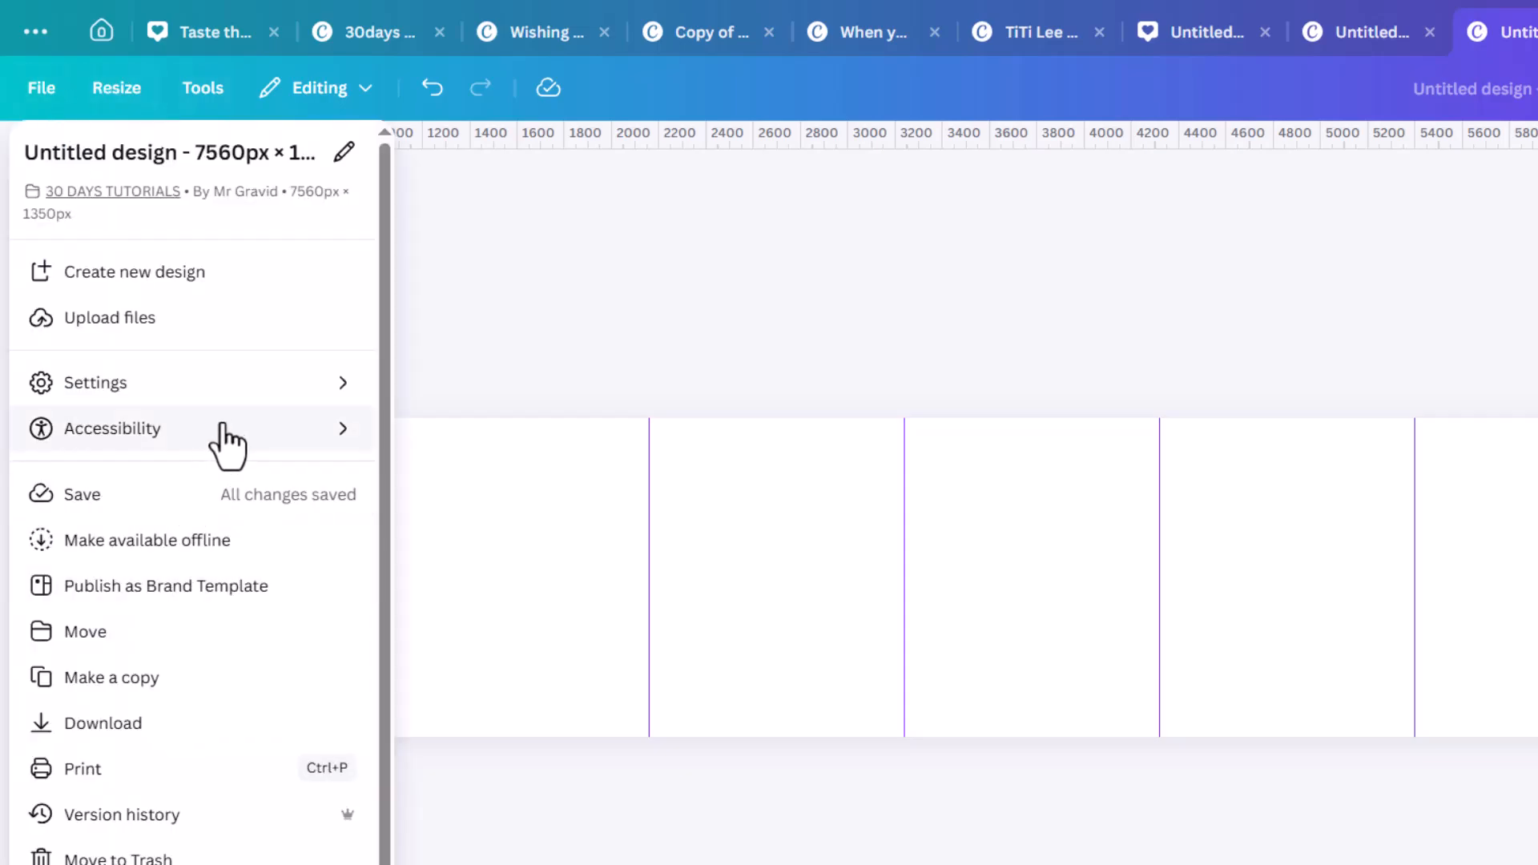
pyautogui.moveTo(264, 386)
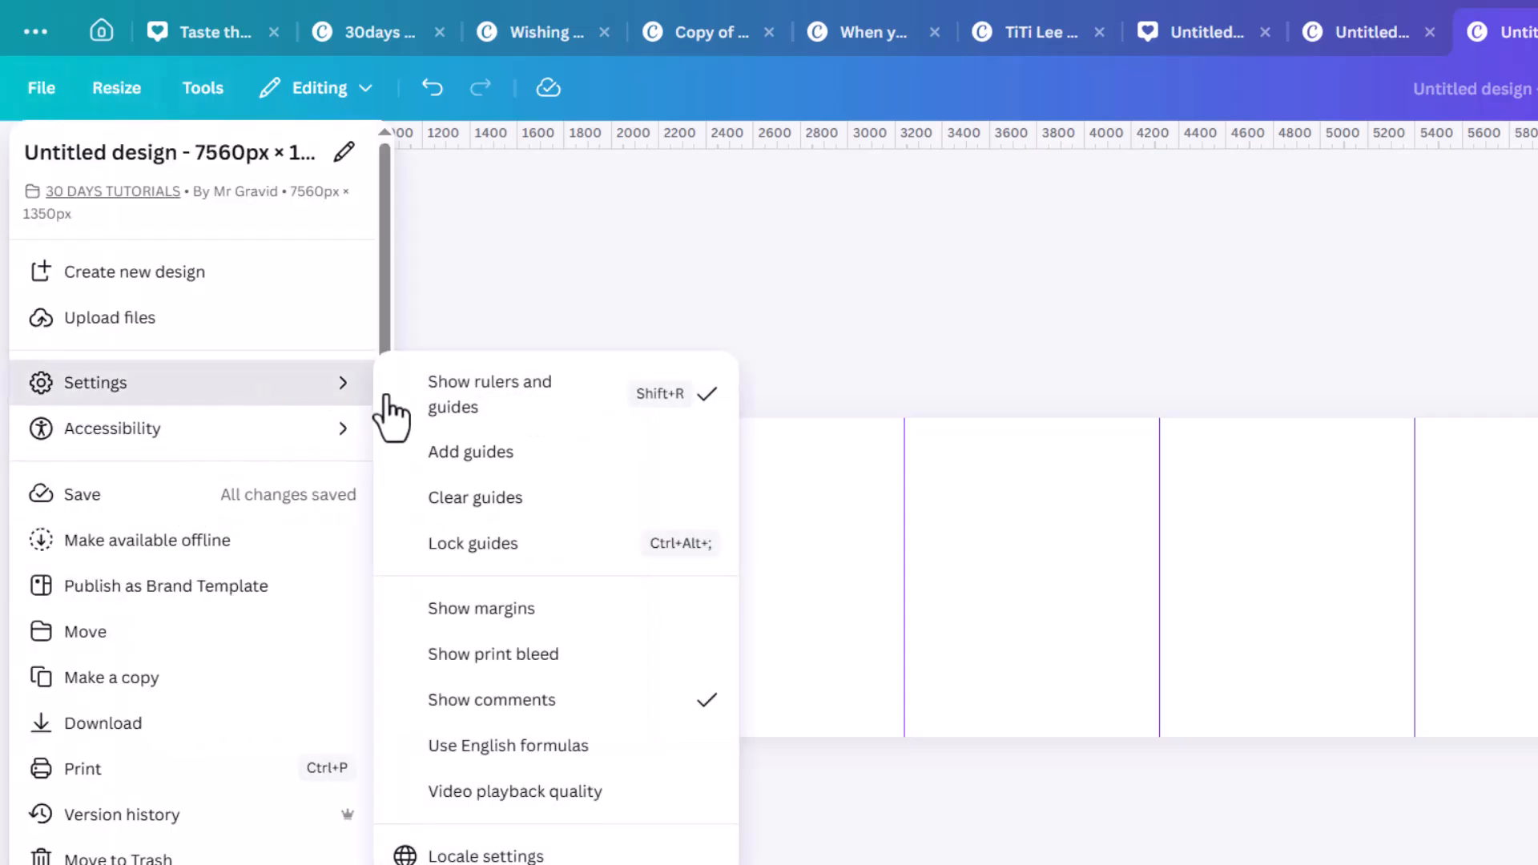
pyautogui.click(465, 550)
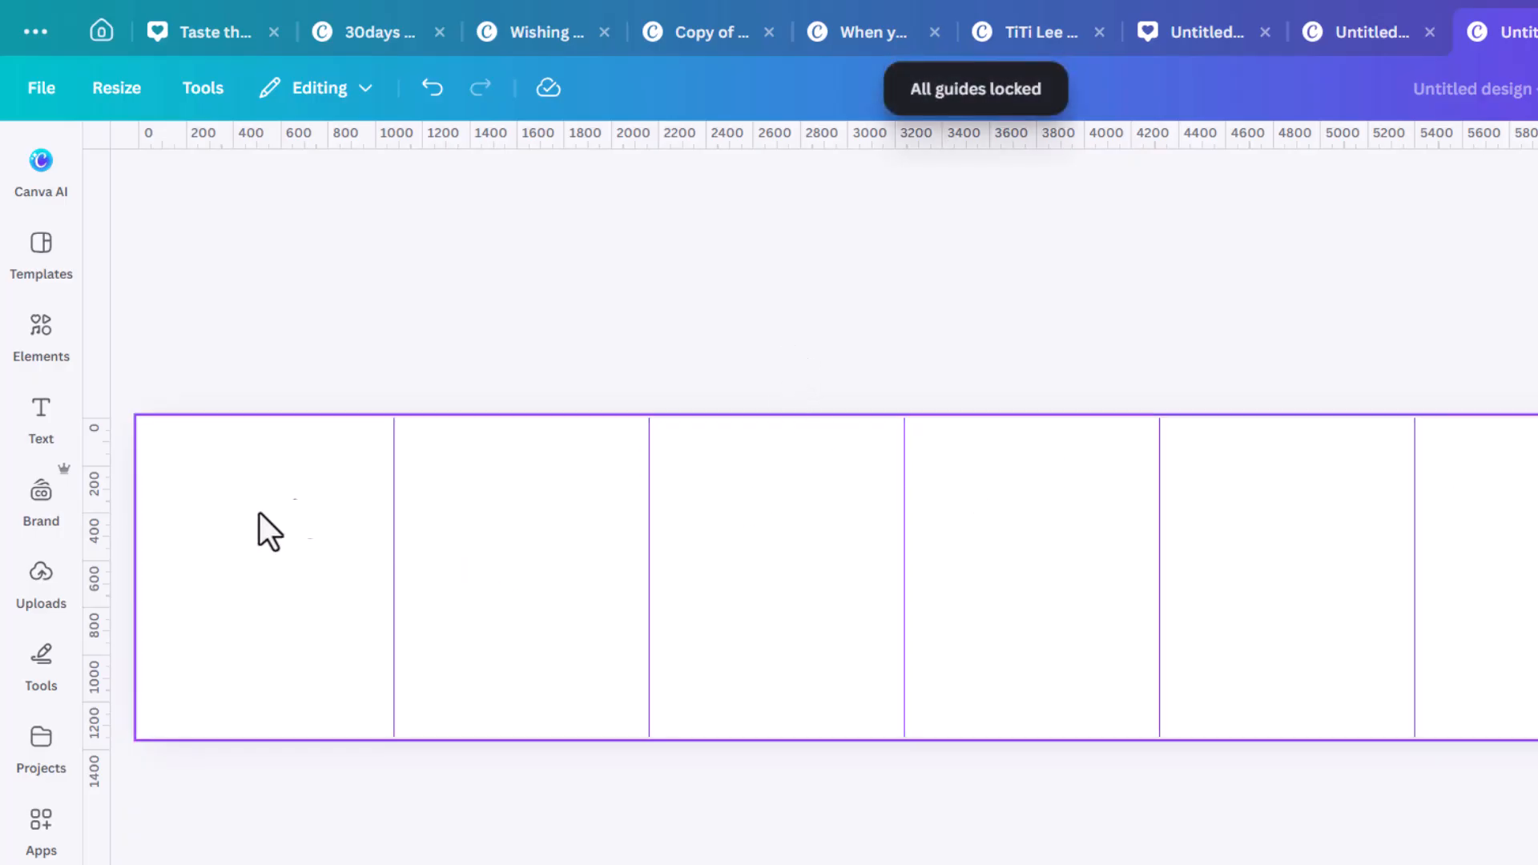
pyautogui.scroll(3, 200, 489)
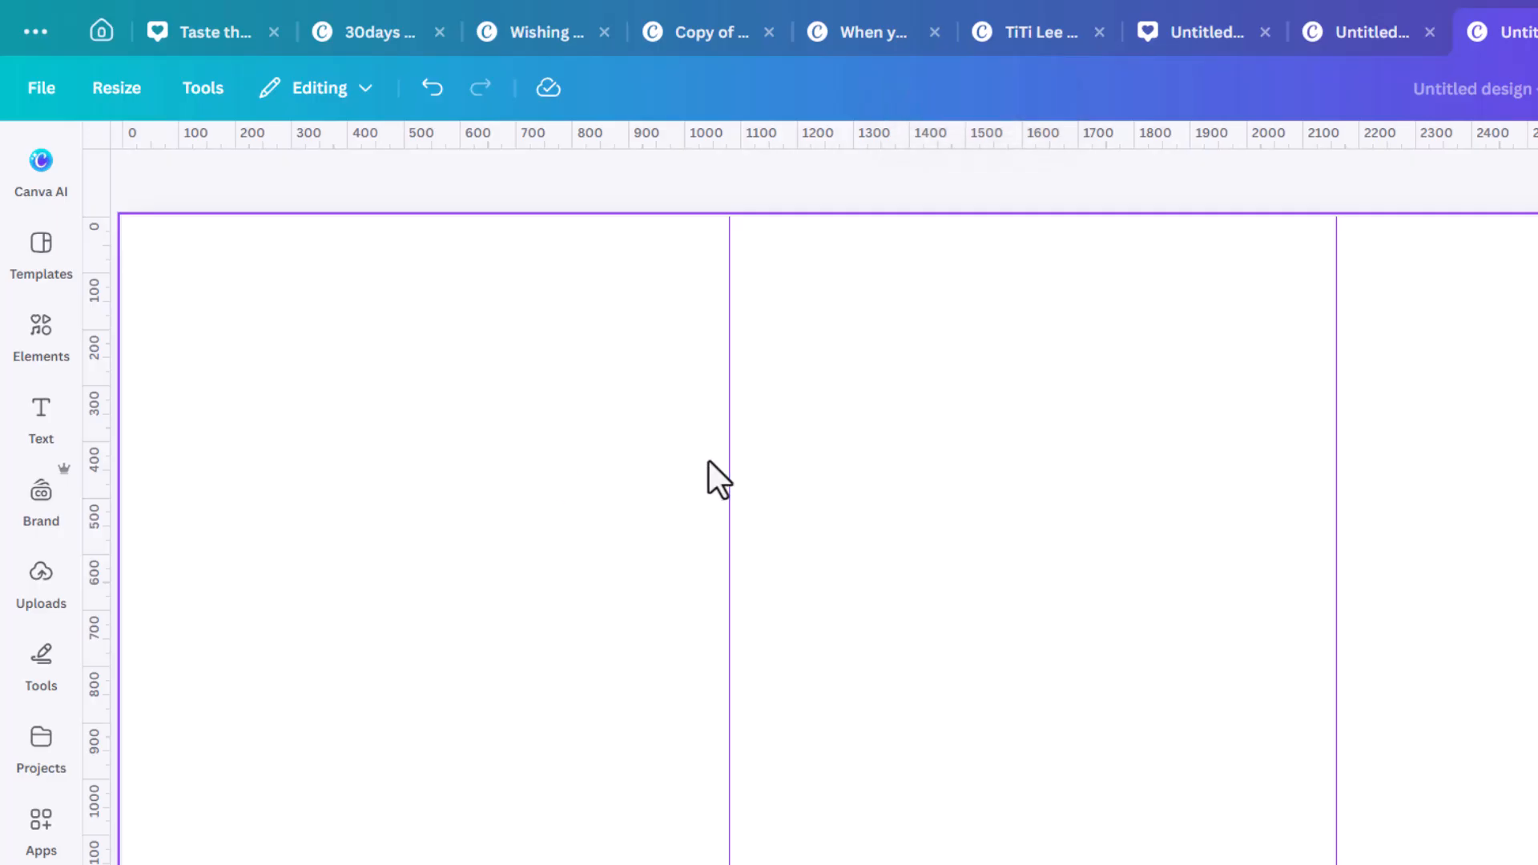
pyautogui.scroll(-2, 302, 577)
pyautogui.scroll(4, 226, 543)
pyautogui.scroll(-3, 311, 525)
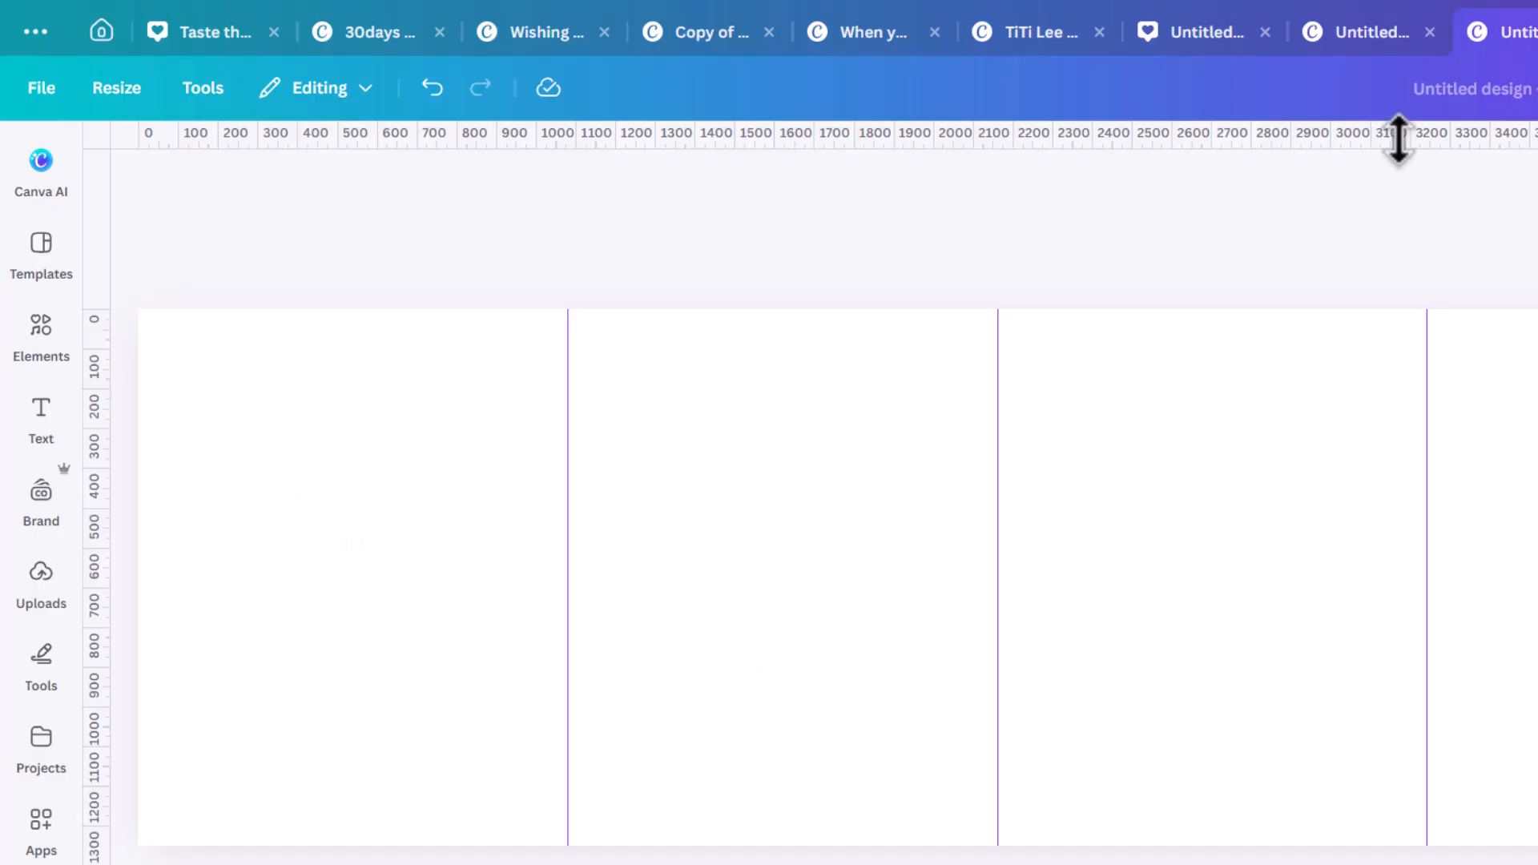
pyautogui.click(1346, 44)
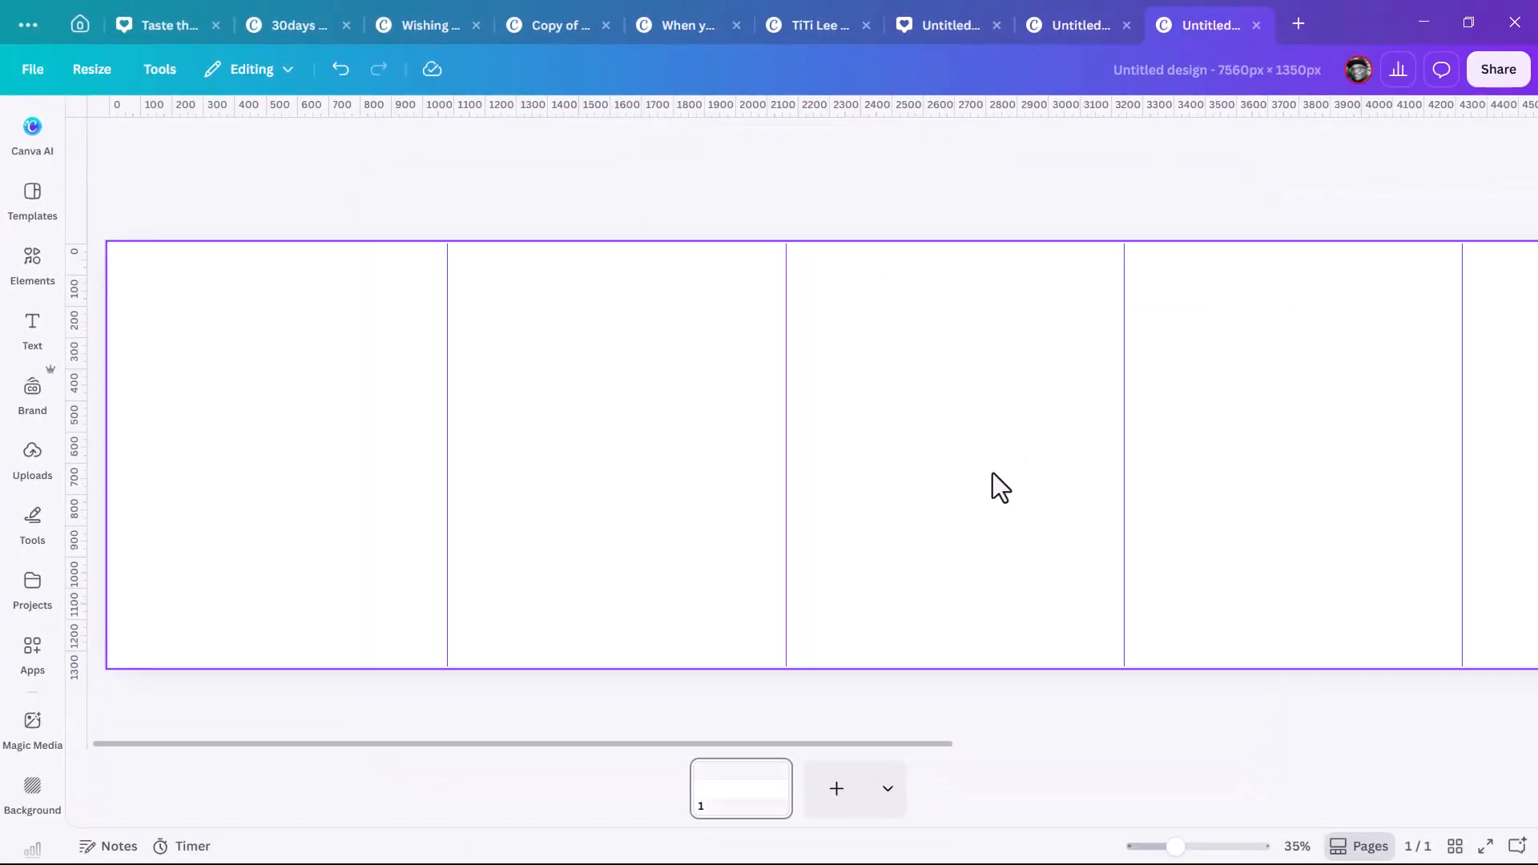
# Copy the 7560 × 1350 px page into the open Instagram Post (4:5) design and move it to the first page position.
pyautogui.click(776, 798)
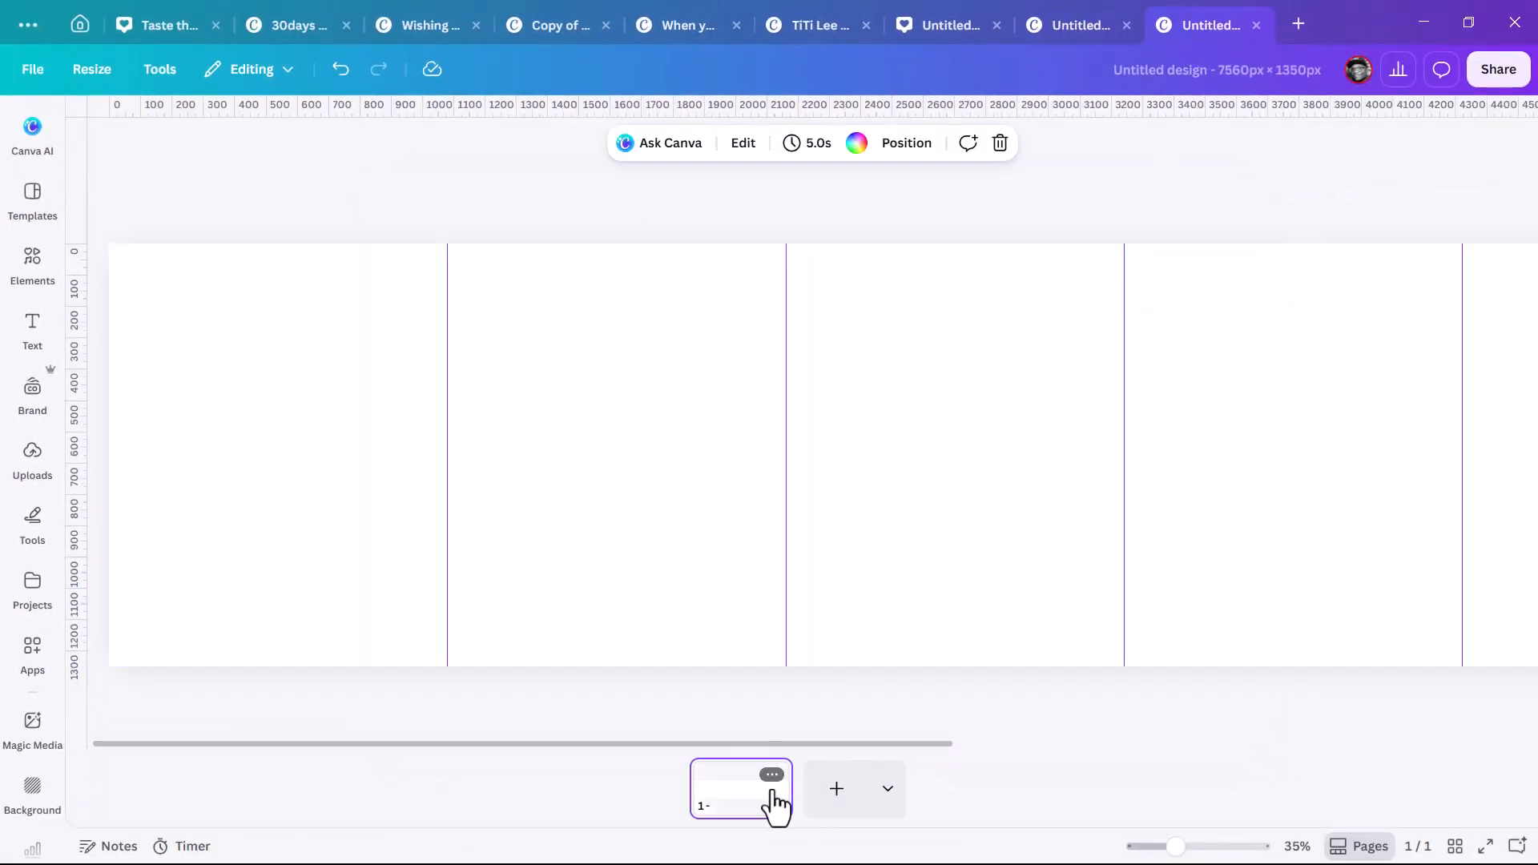
pyautogui.click(1090, 34)
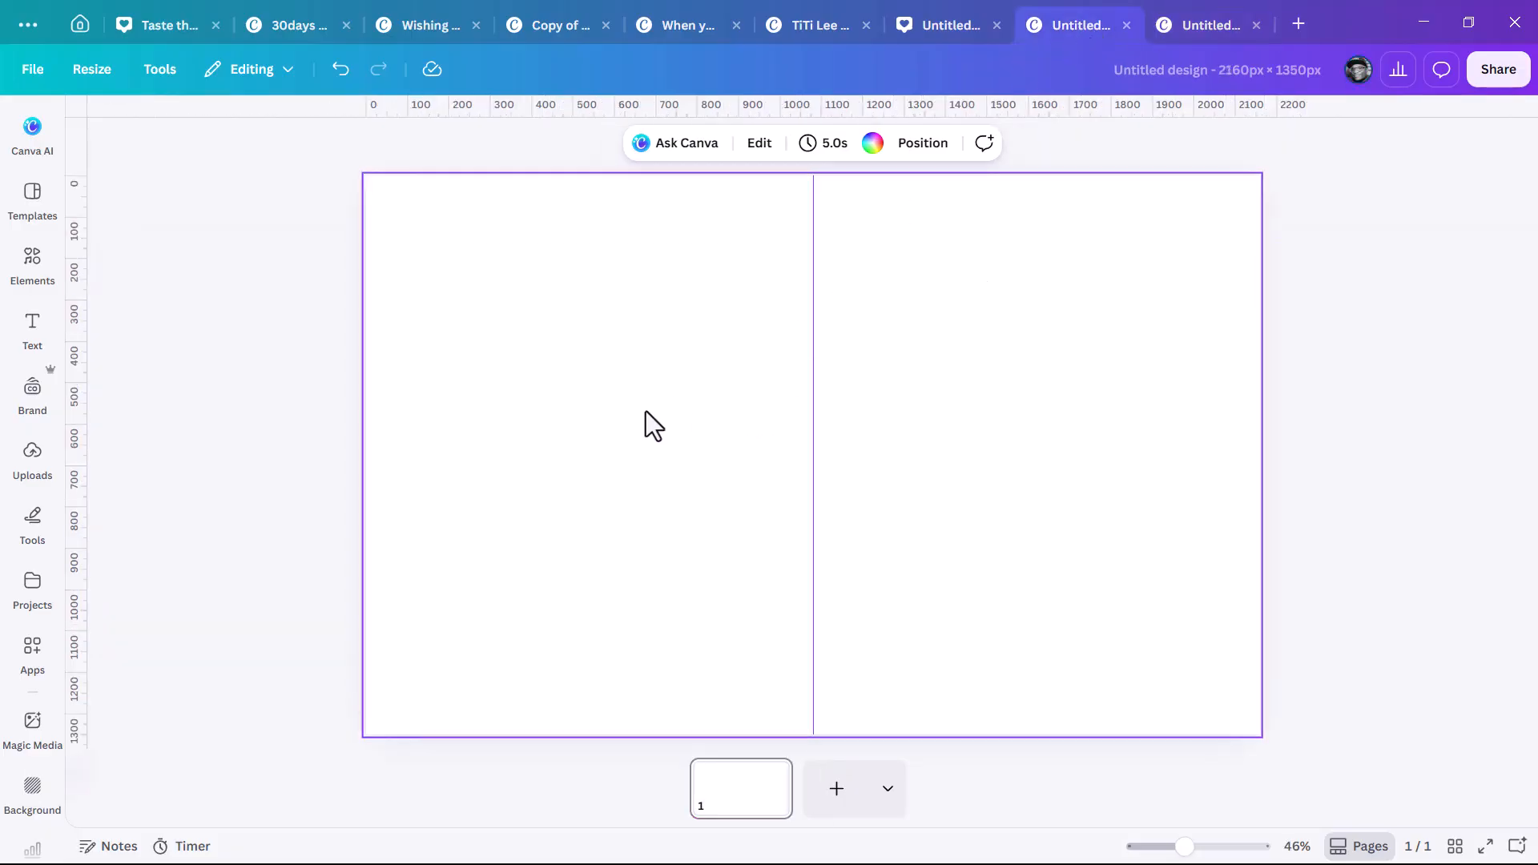
pyautogui.click(945, 36)
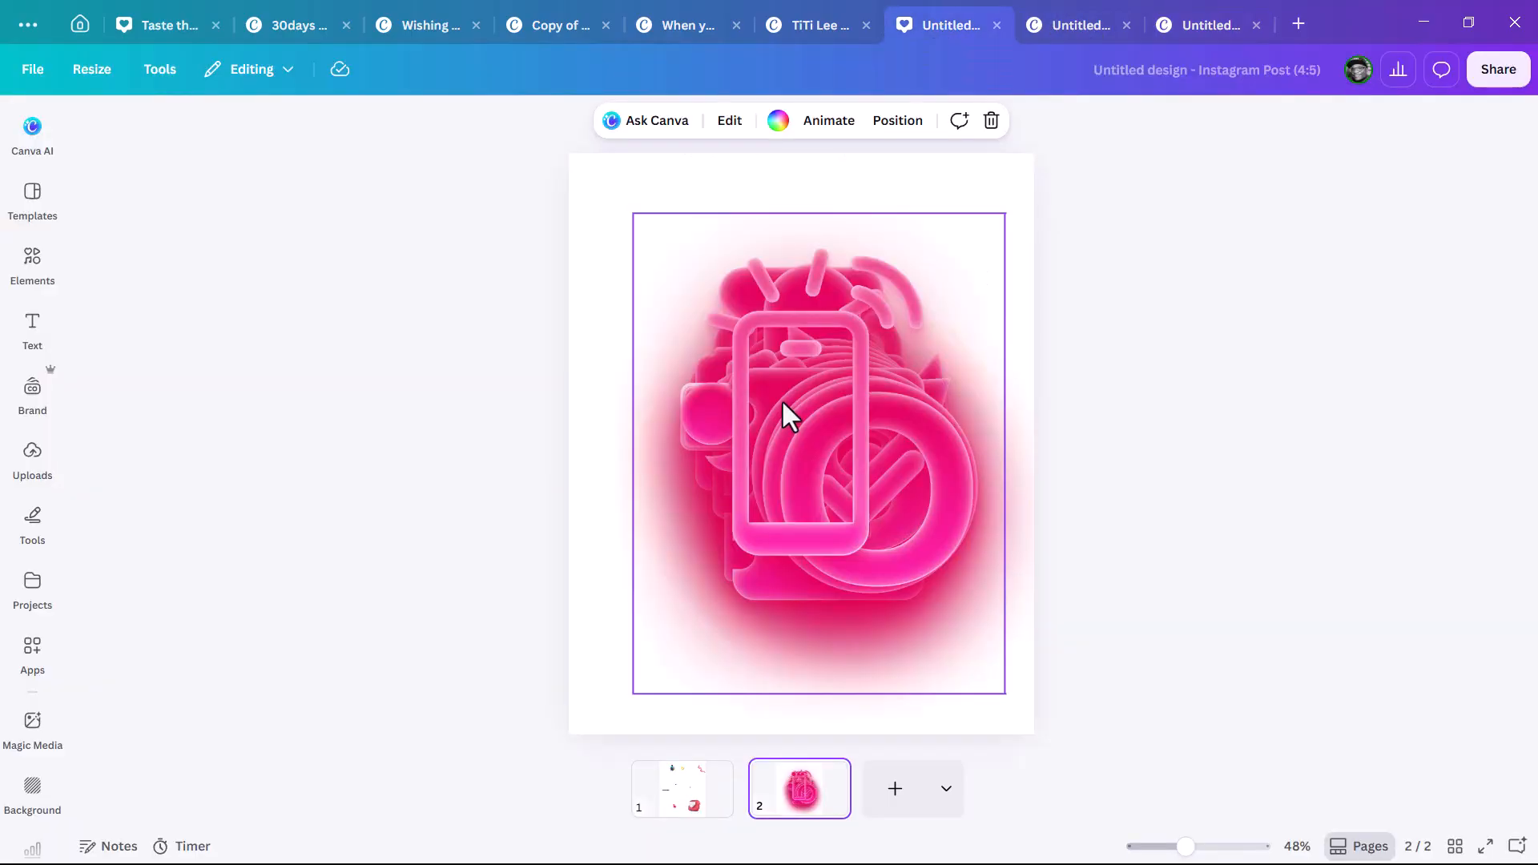
pyautogui.click(671, 798)
pyautogui.hotkey('ctrl', 'v')
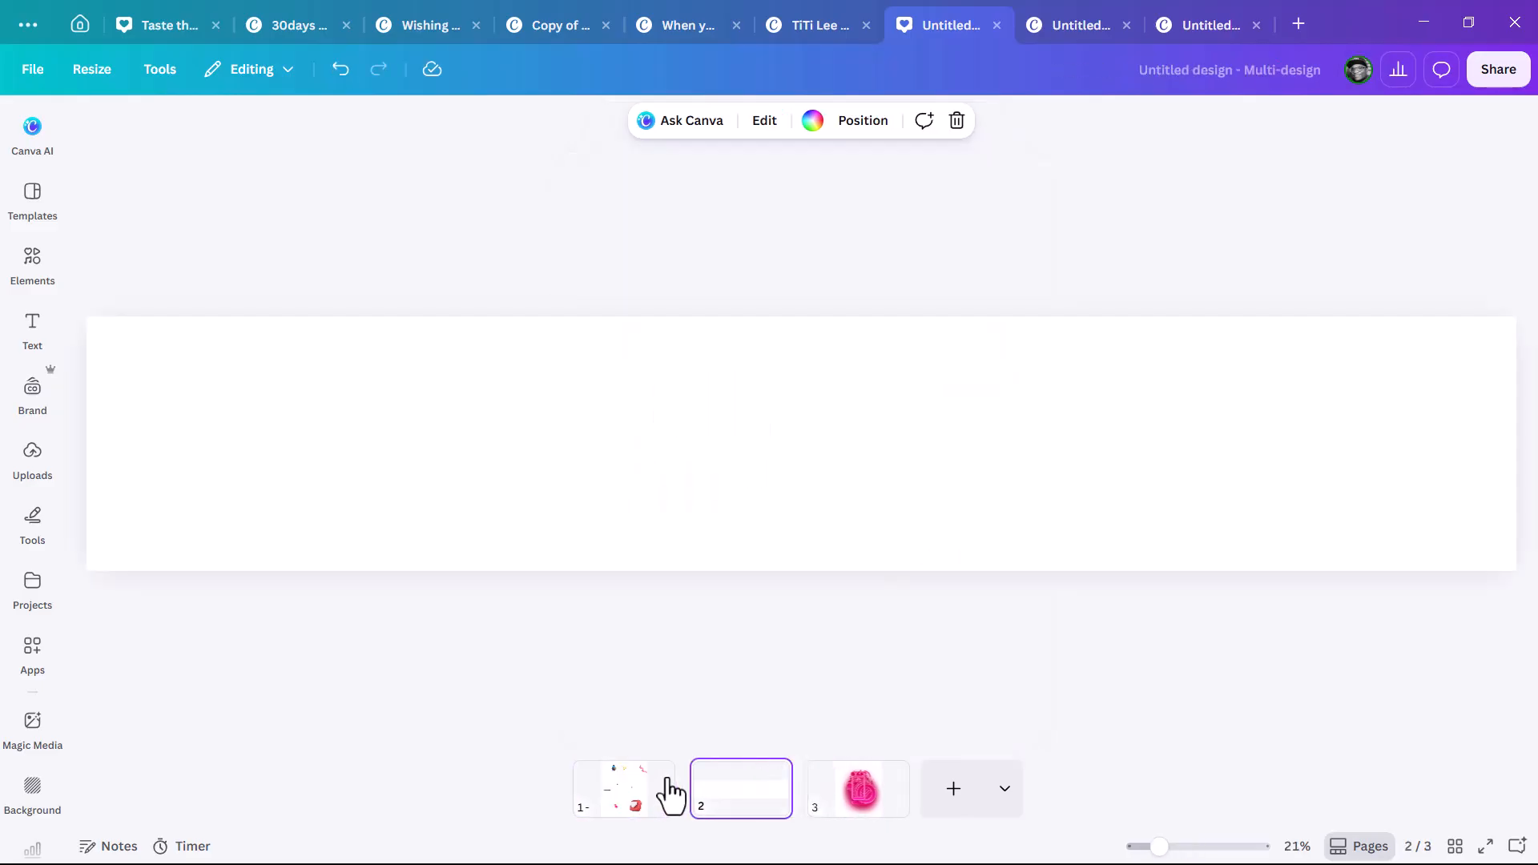
pyautogui.moveTo(727, 793); pyautogui.dragTo(577, 783)
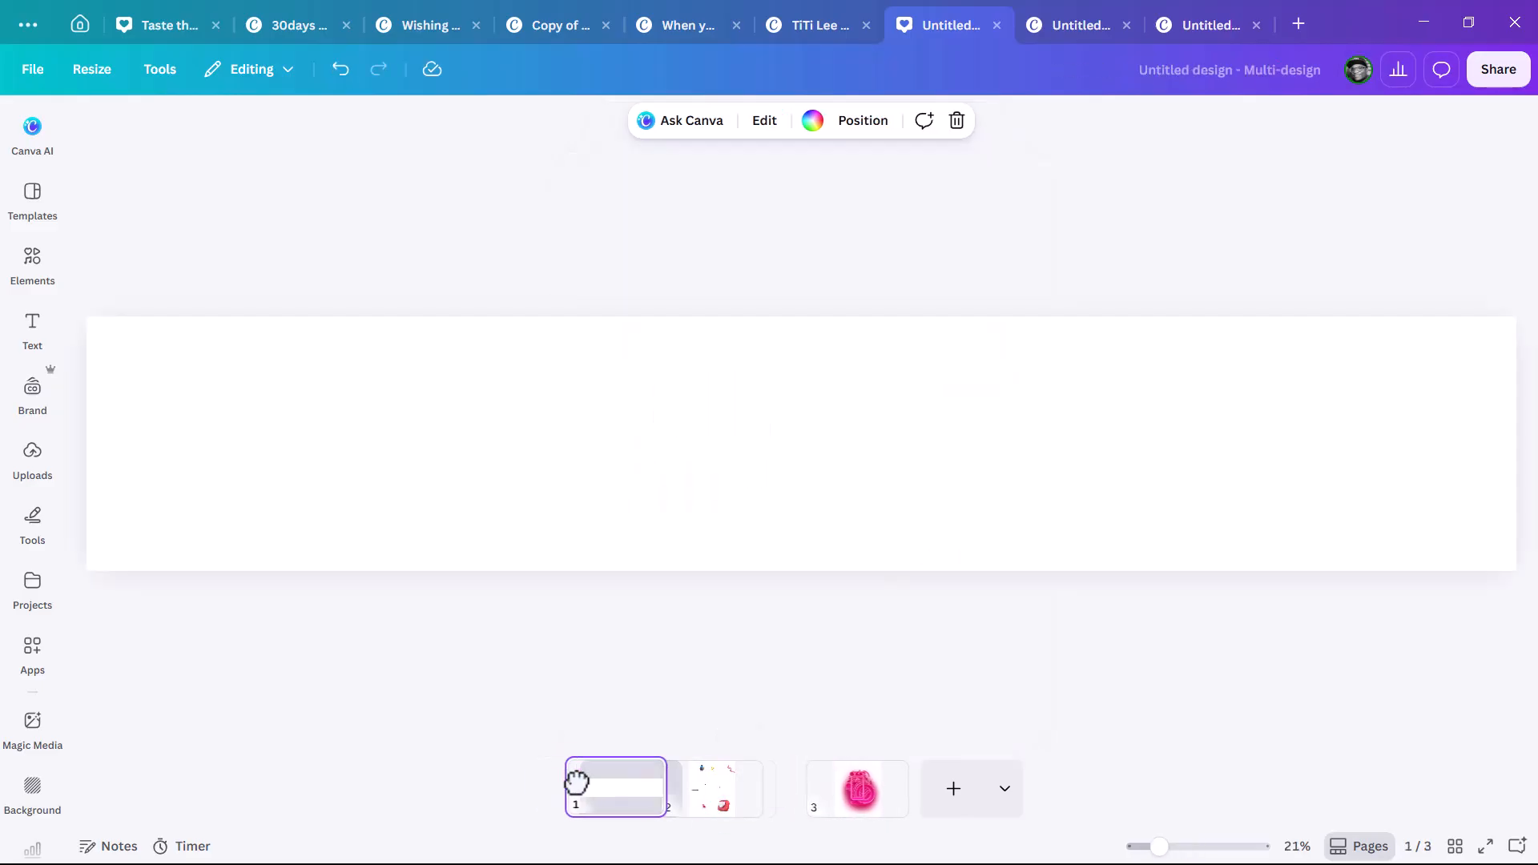
# Add a blank page at the end of the design and view the custom-size settings for another new page without creating it.
pyautogui.click(969, 810)
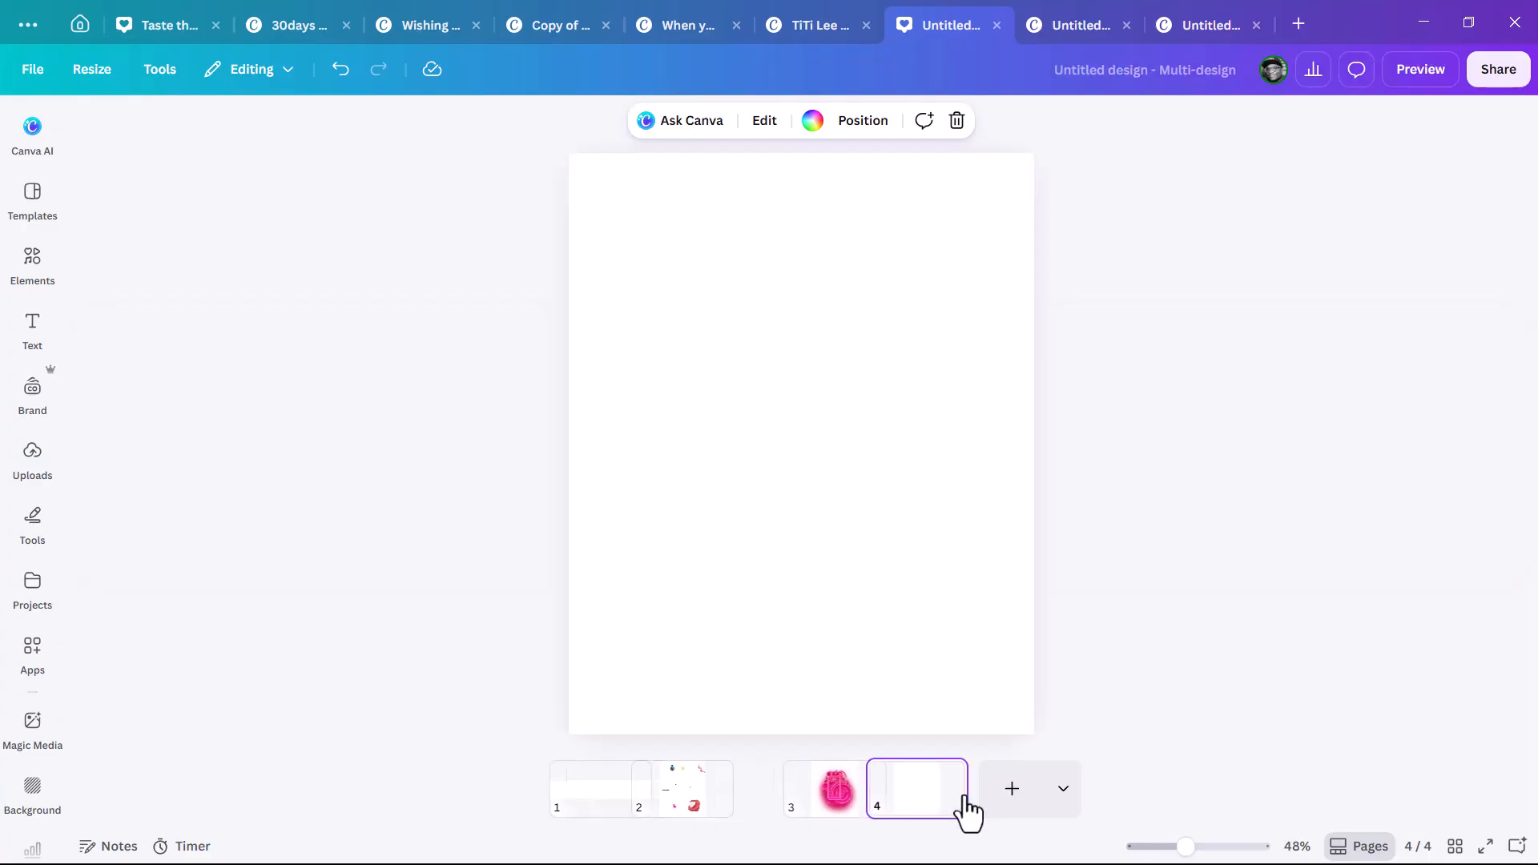
pyautogui.click(1062, 788)
pyautogui.click(1138, 725)
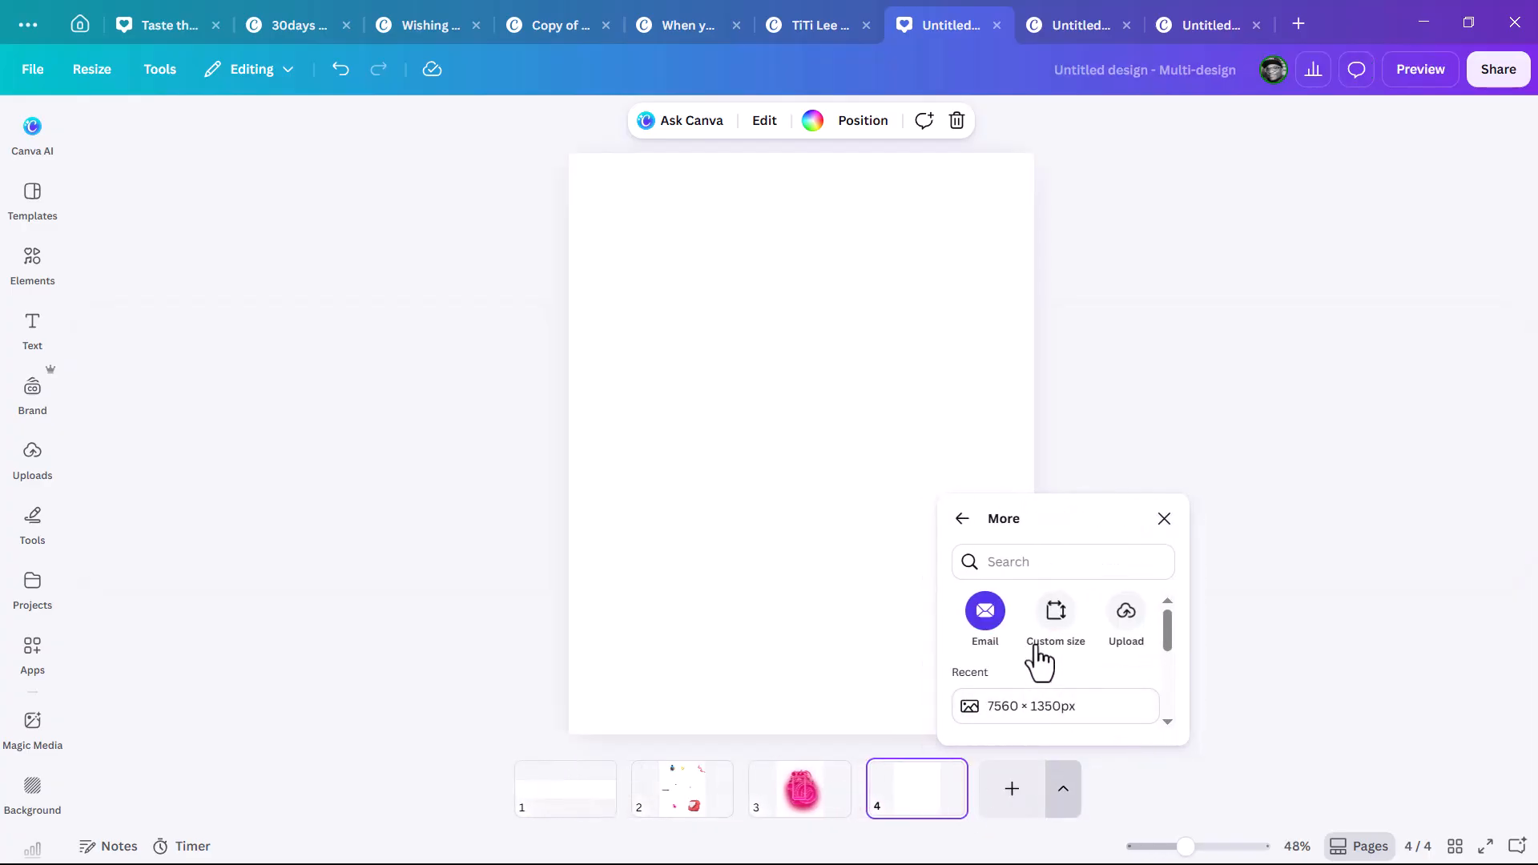
pyautogui.click(1054, 628)
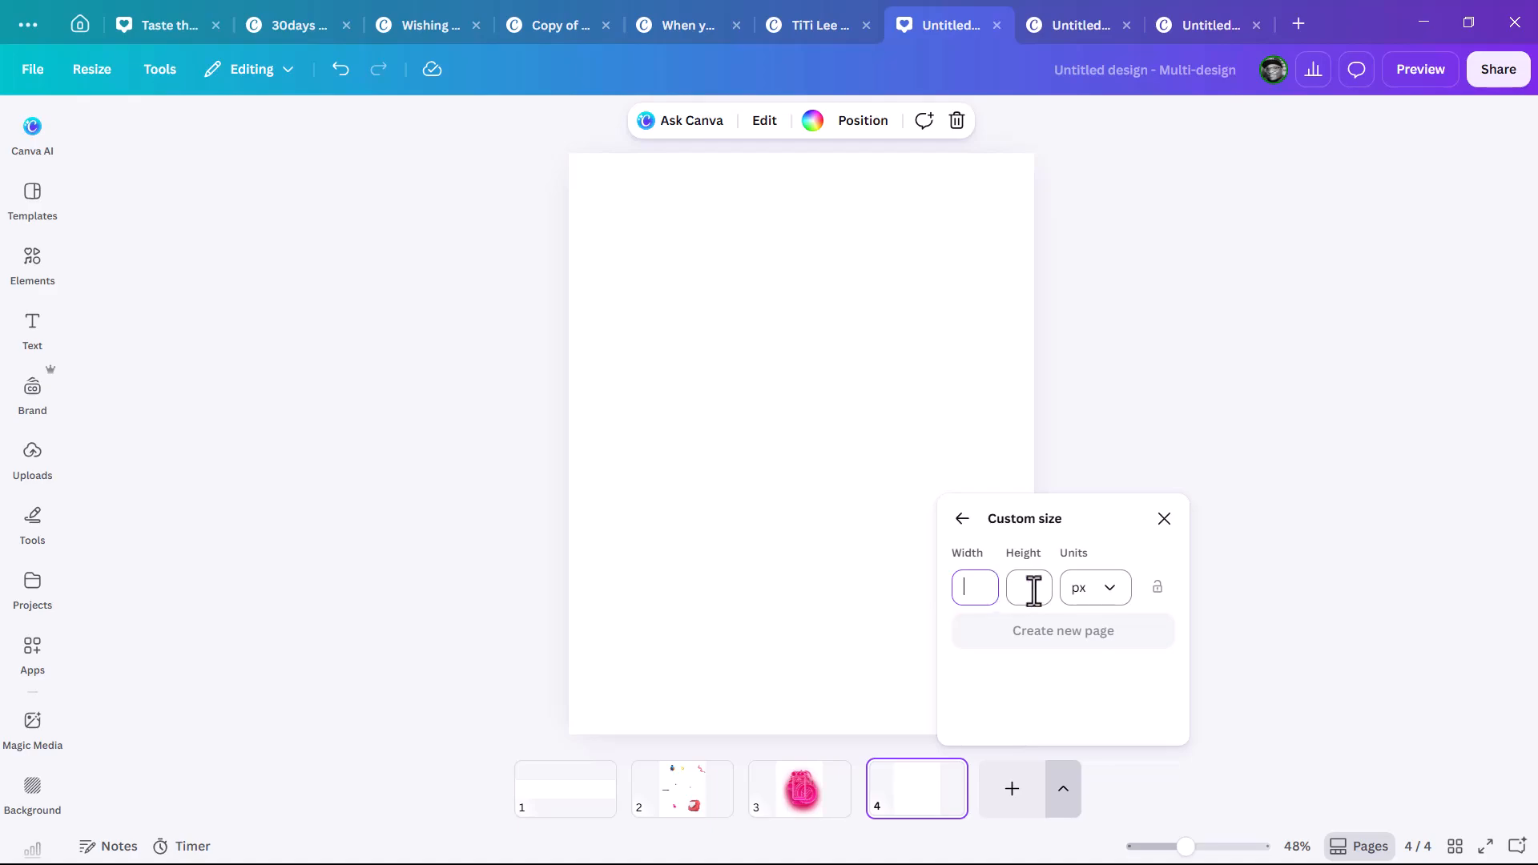
pyautogui.click(858, 412)
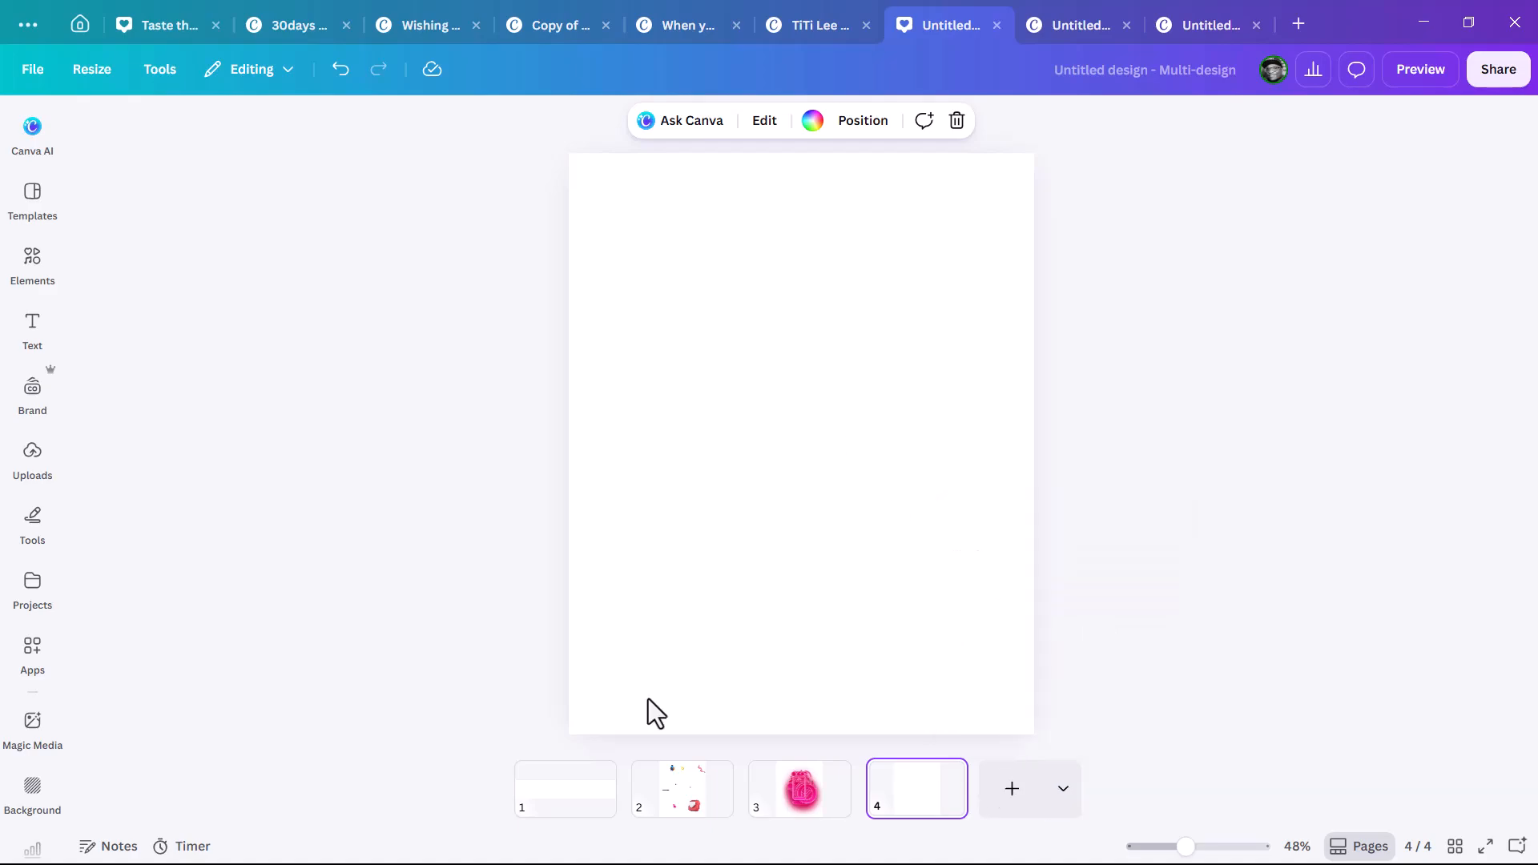
# Add custom guides with 7 columns and no gap to the wide page 1.
pyautogui.click(597, 811)
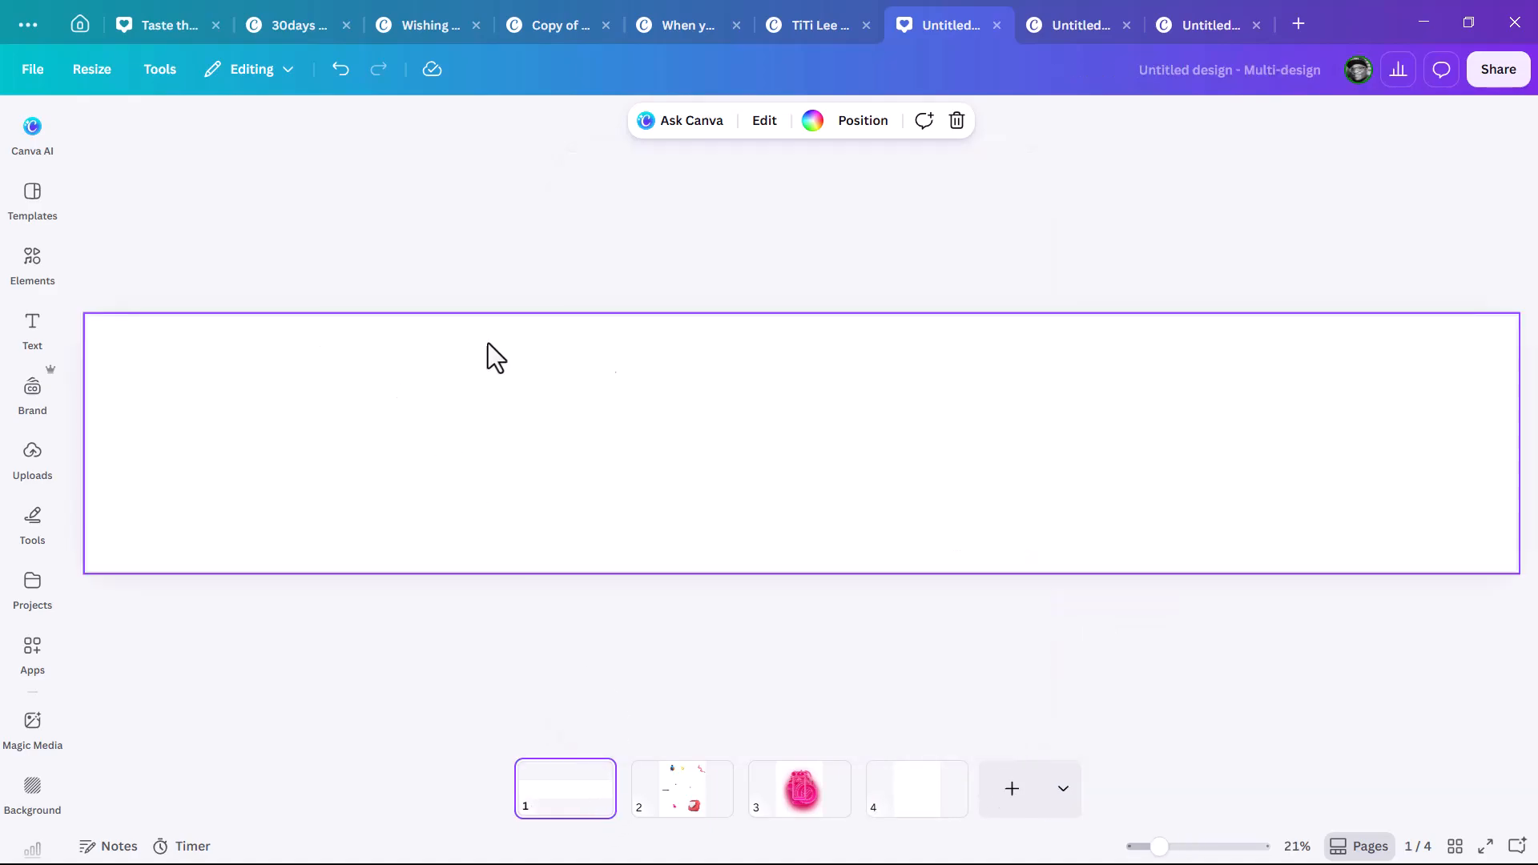
pyautogui.click(20, 138)
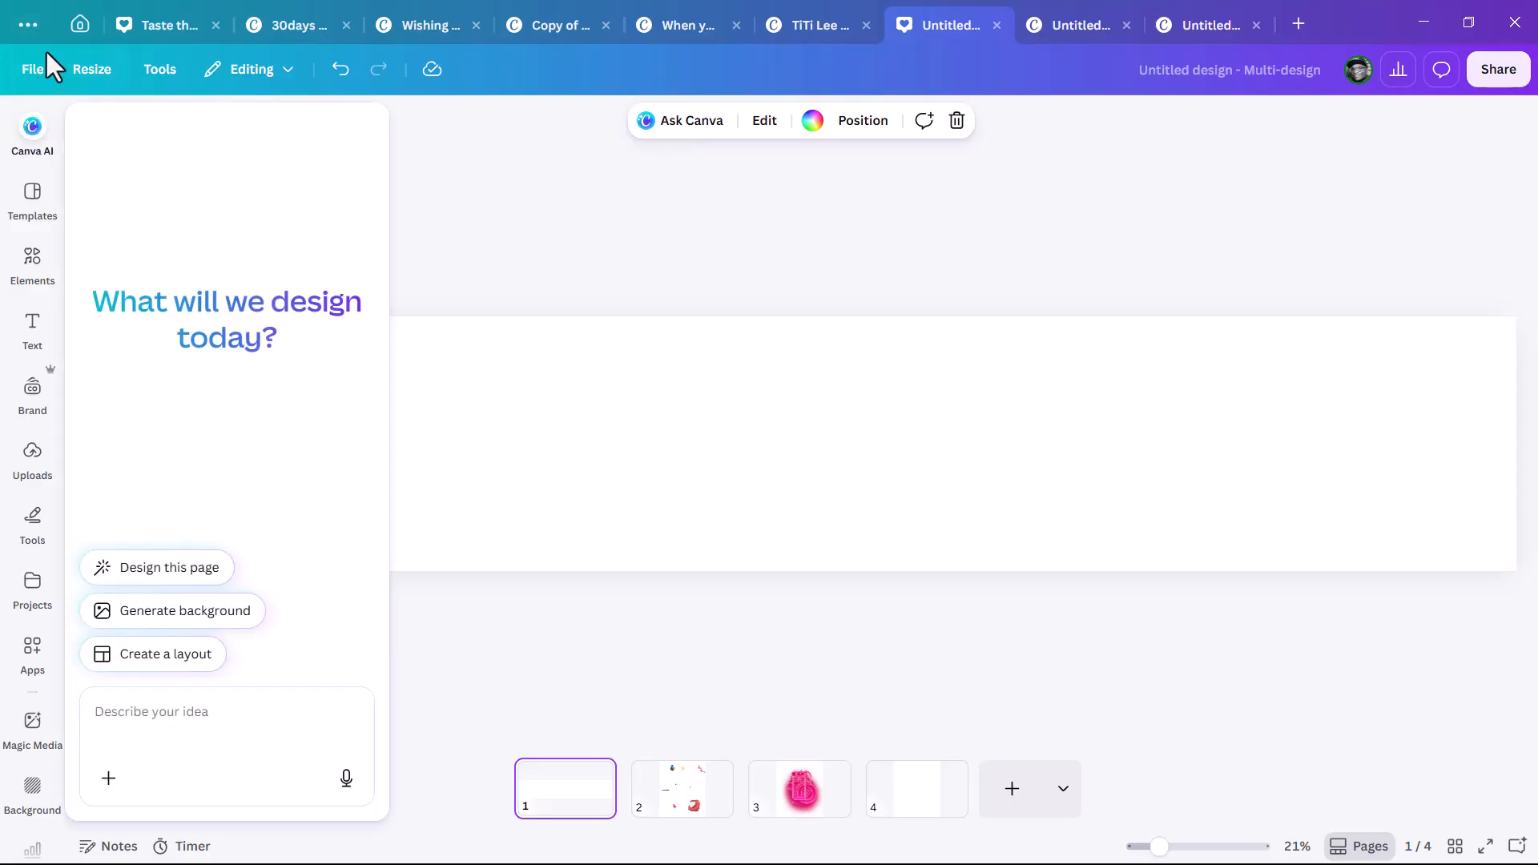
pyautogui.click(34, 80)
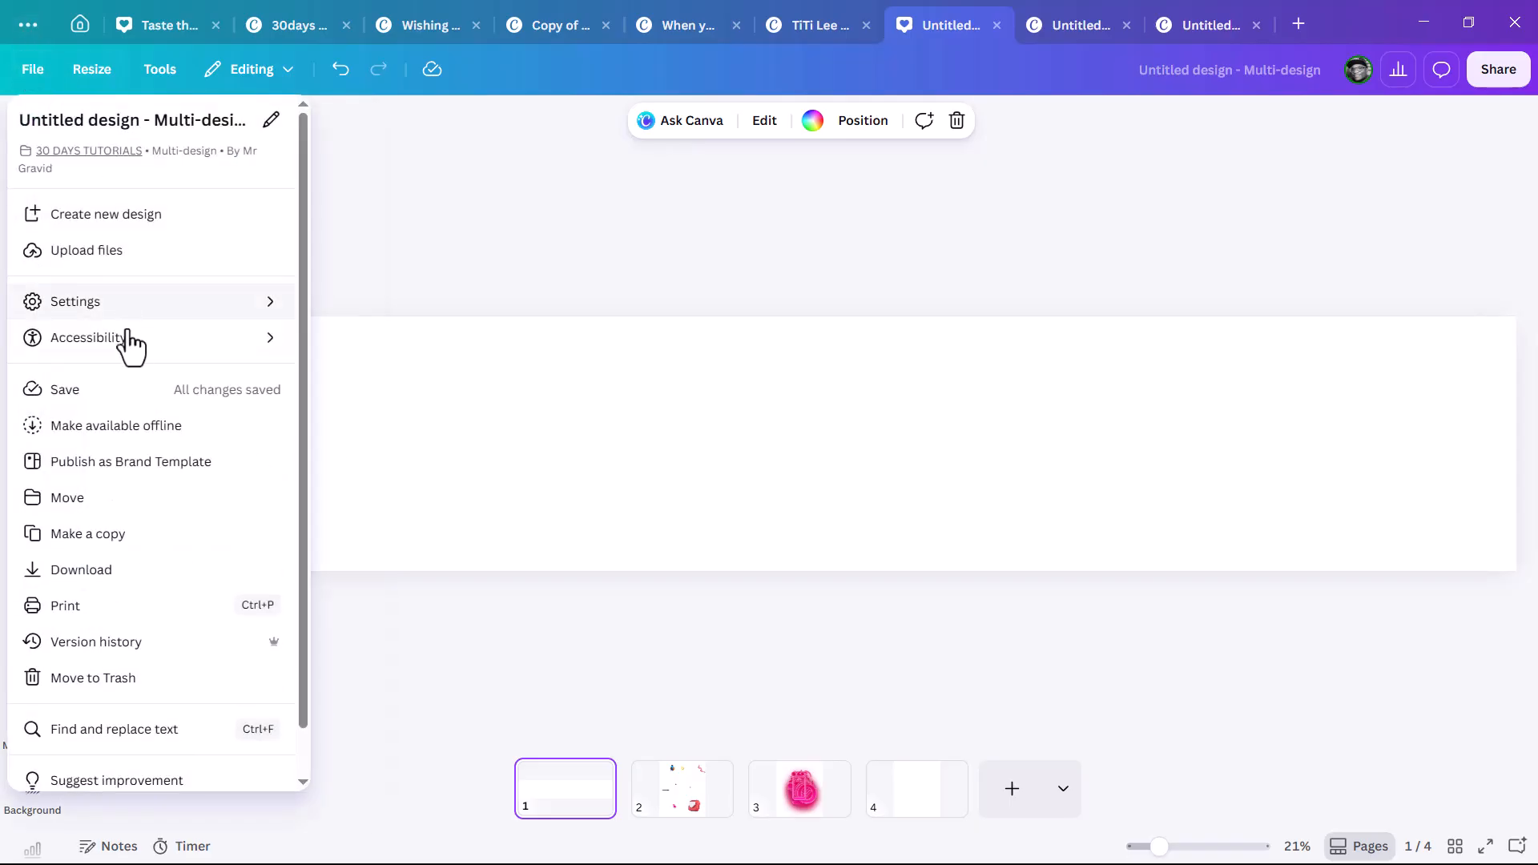
pyautogui.moveTo(128, 346)
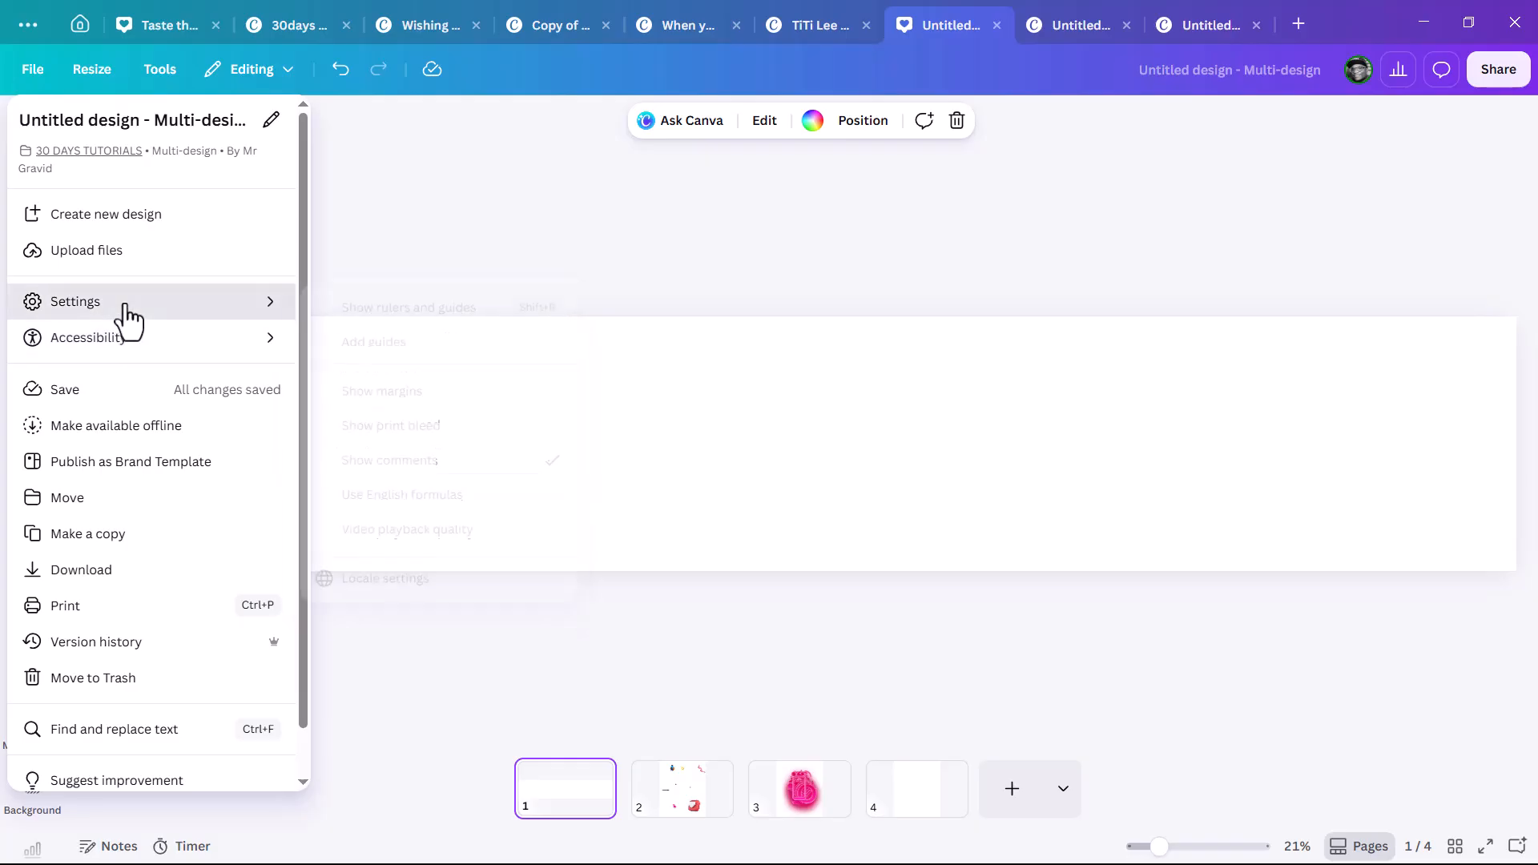
pyautogui.moveTo(127, 318)
pyautogui.click(419, 345)
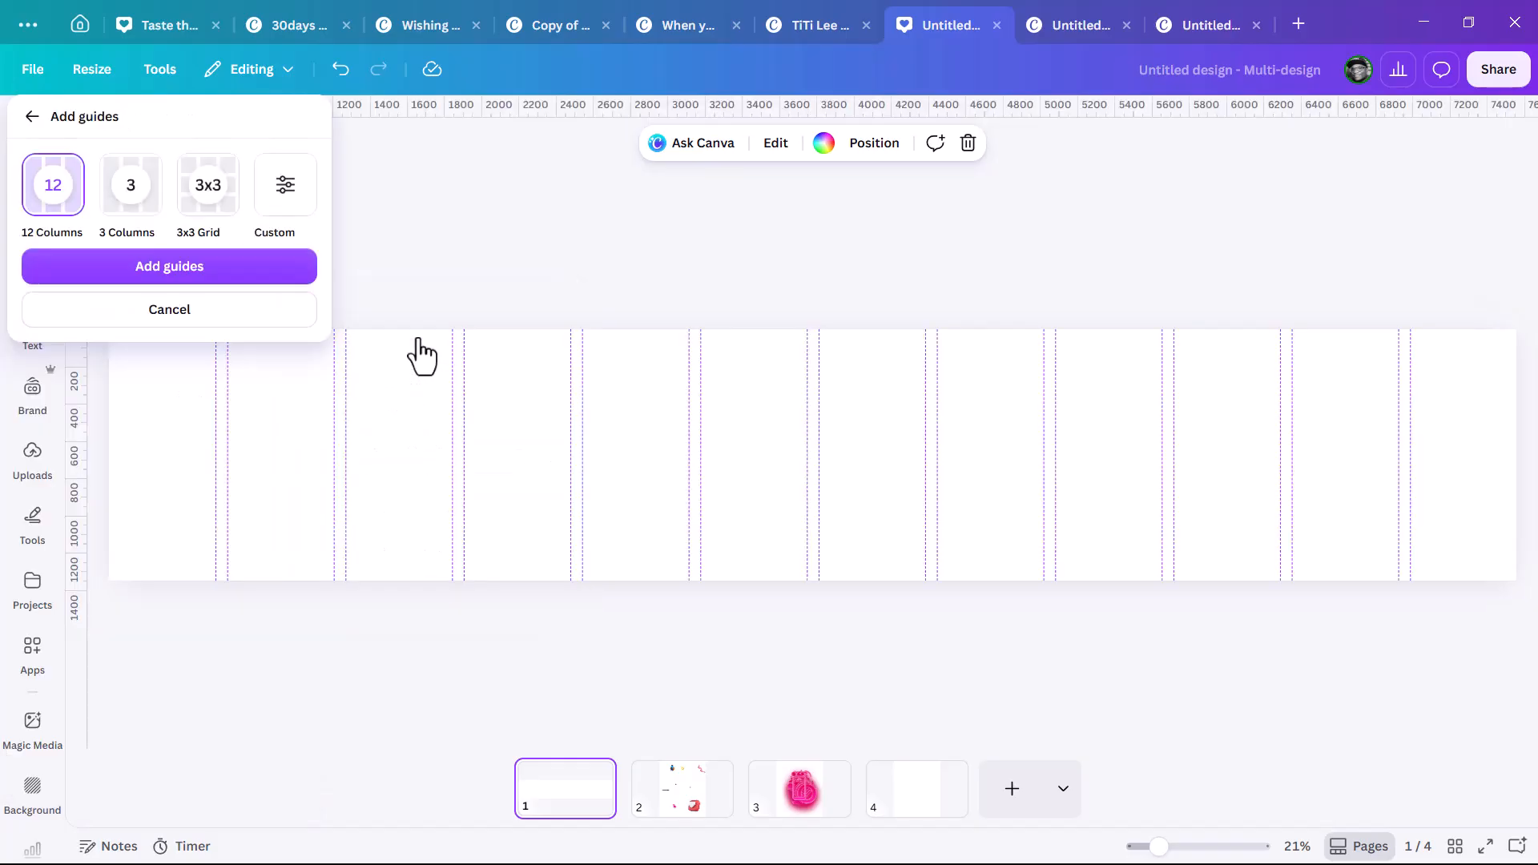
pyautogui.click(285, 185)
pyautogui.click(56, 292)
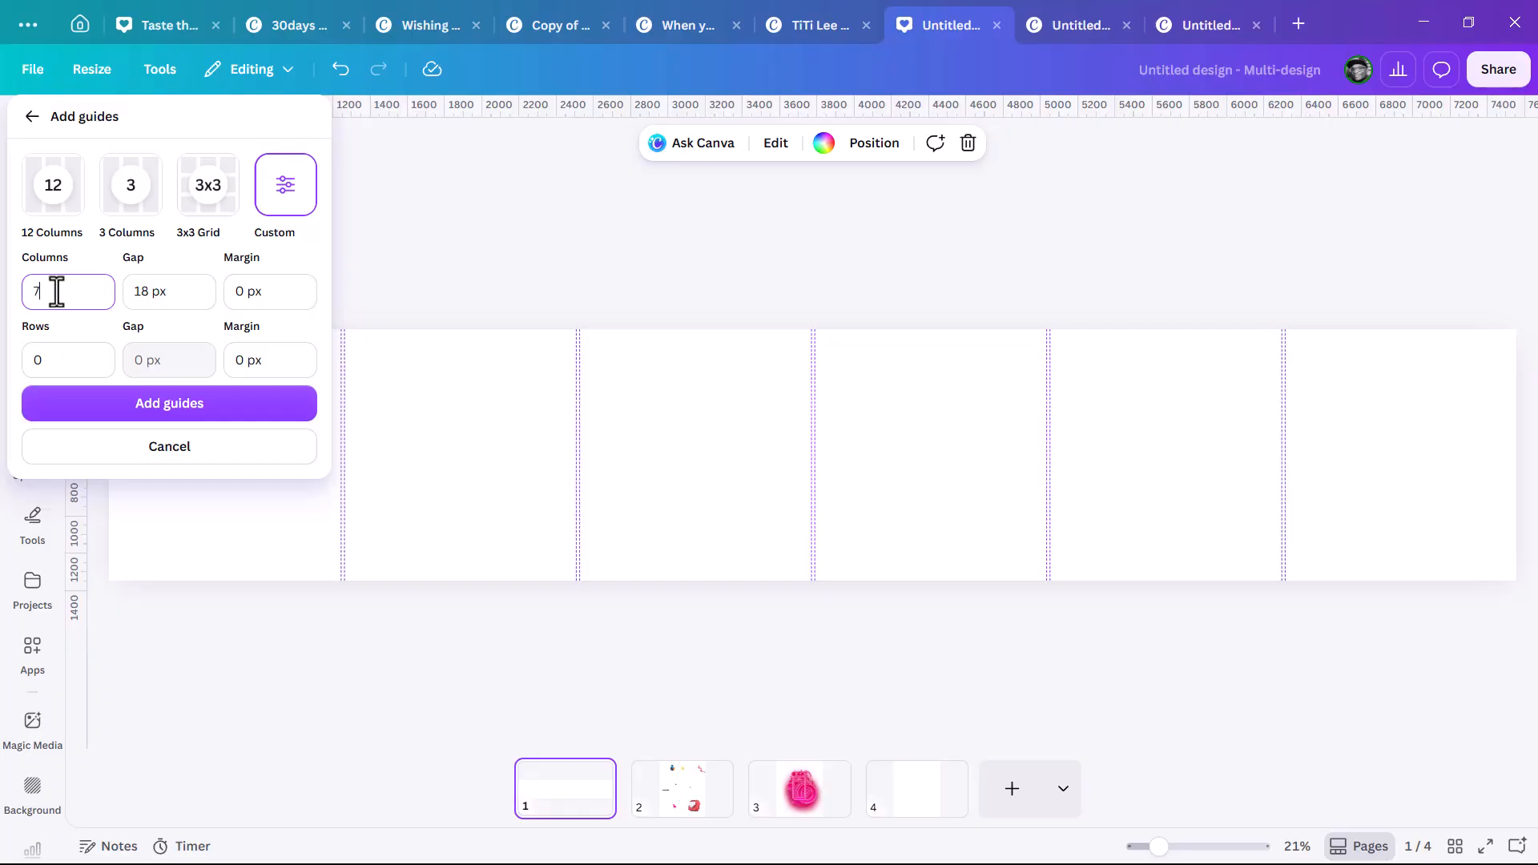
pyautogui.click(171, 291)
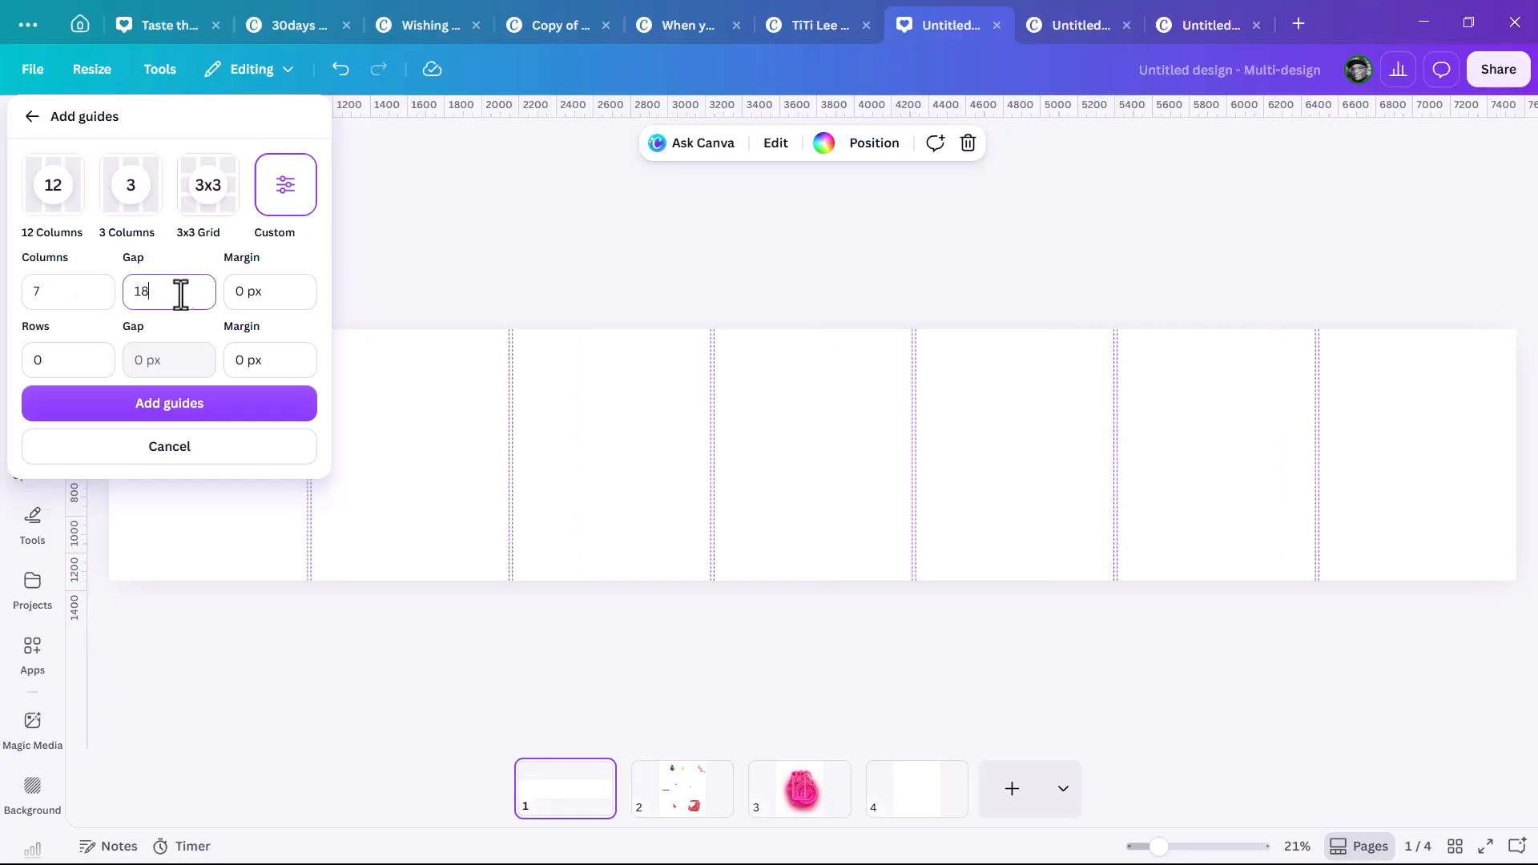
pyautogui.moveTo(189, 291); pyautogui.dragTo(131, 295)
pyautogui.press('BackSpace')
pyautogui.click(197, 422)
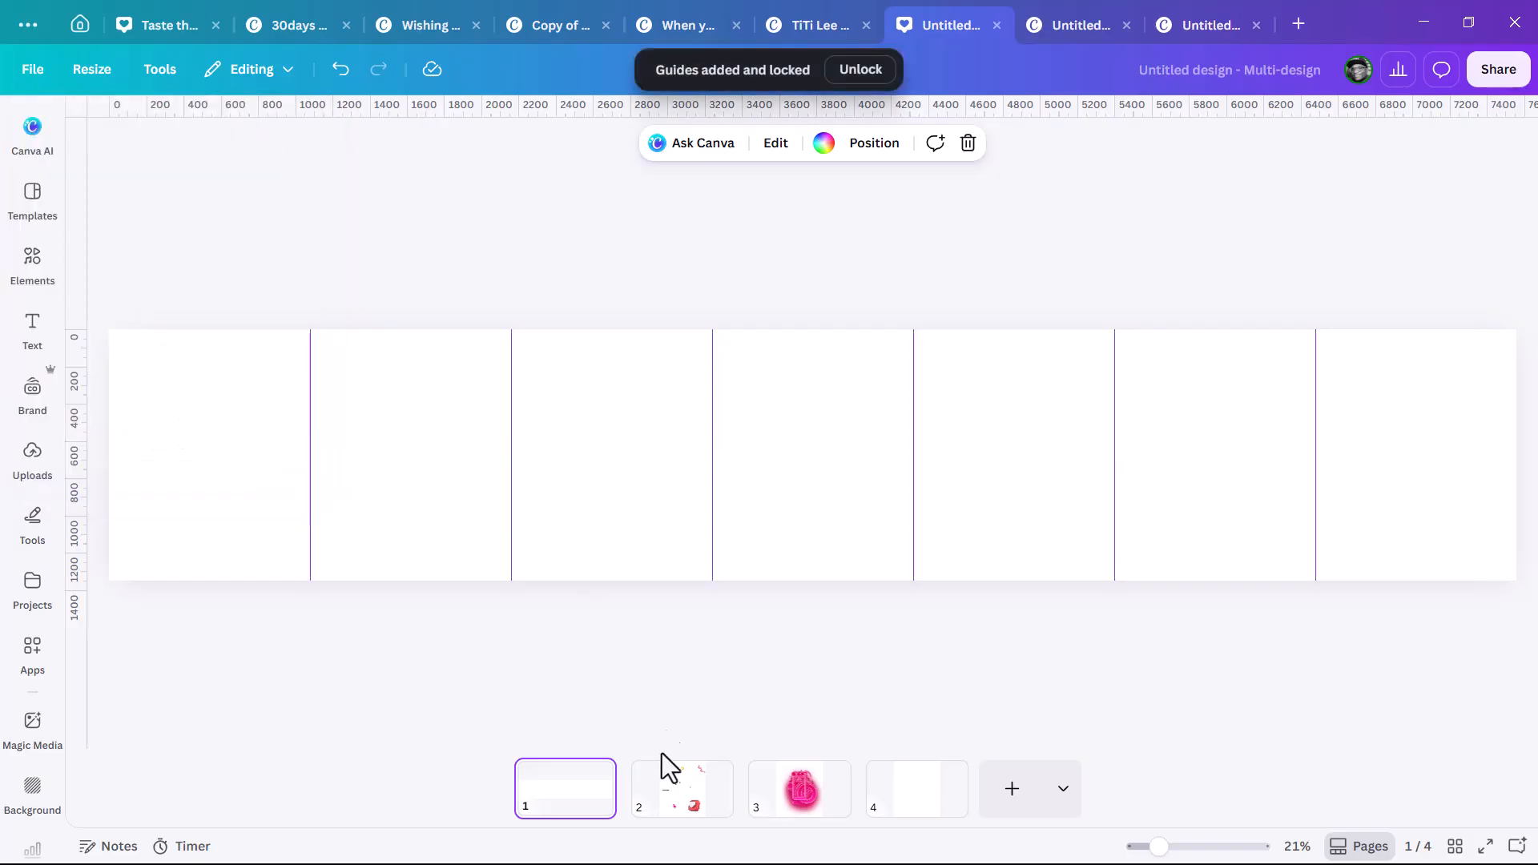
# Move the two dotted grid patterns from page 2 onto page 1, arranging them diagonally inside the first slide, and select both.
pyautogui.click(673, 793)
pyautogui.click(647, 463)
pyautogui.keyDown('shift'); pyautogui.click(849, 477); pyautogui.keyUp('shift')
pyautogui.moveTo(810, 542); pyautogui.dragTo(543, 794)
pyautogui.click(173, 417)
pyautogui.moveTo(148, 457); pyautogui.dragTo(156, 410)
pyautogui.click(208, 484)
pyautogui.moveTo(218, 484); pyautogui.dragTo(228, 501)
pyautogui.moveTo(275, 348); pyautogui.dragTo(157, 573)
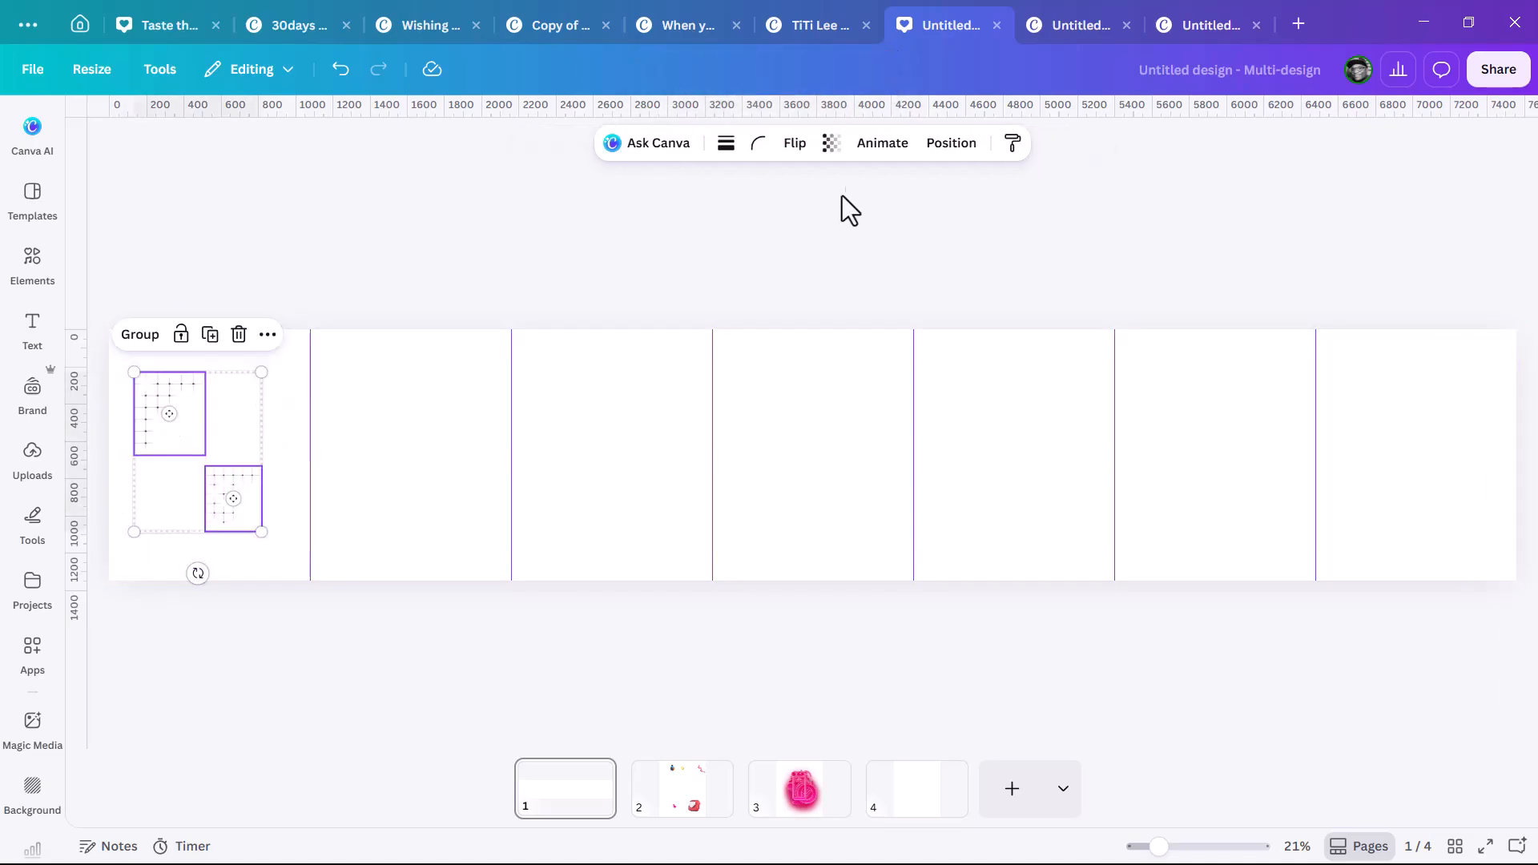
# Lower the opacity of the two dotted grid patterns on the first slide so they look faint.
pyautogui.click(811, 141)
pyautogui.click(829, 148)
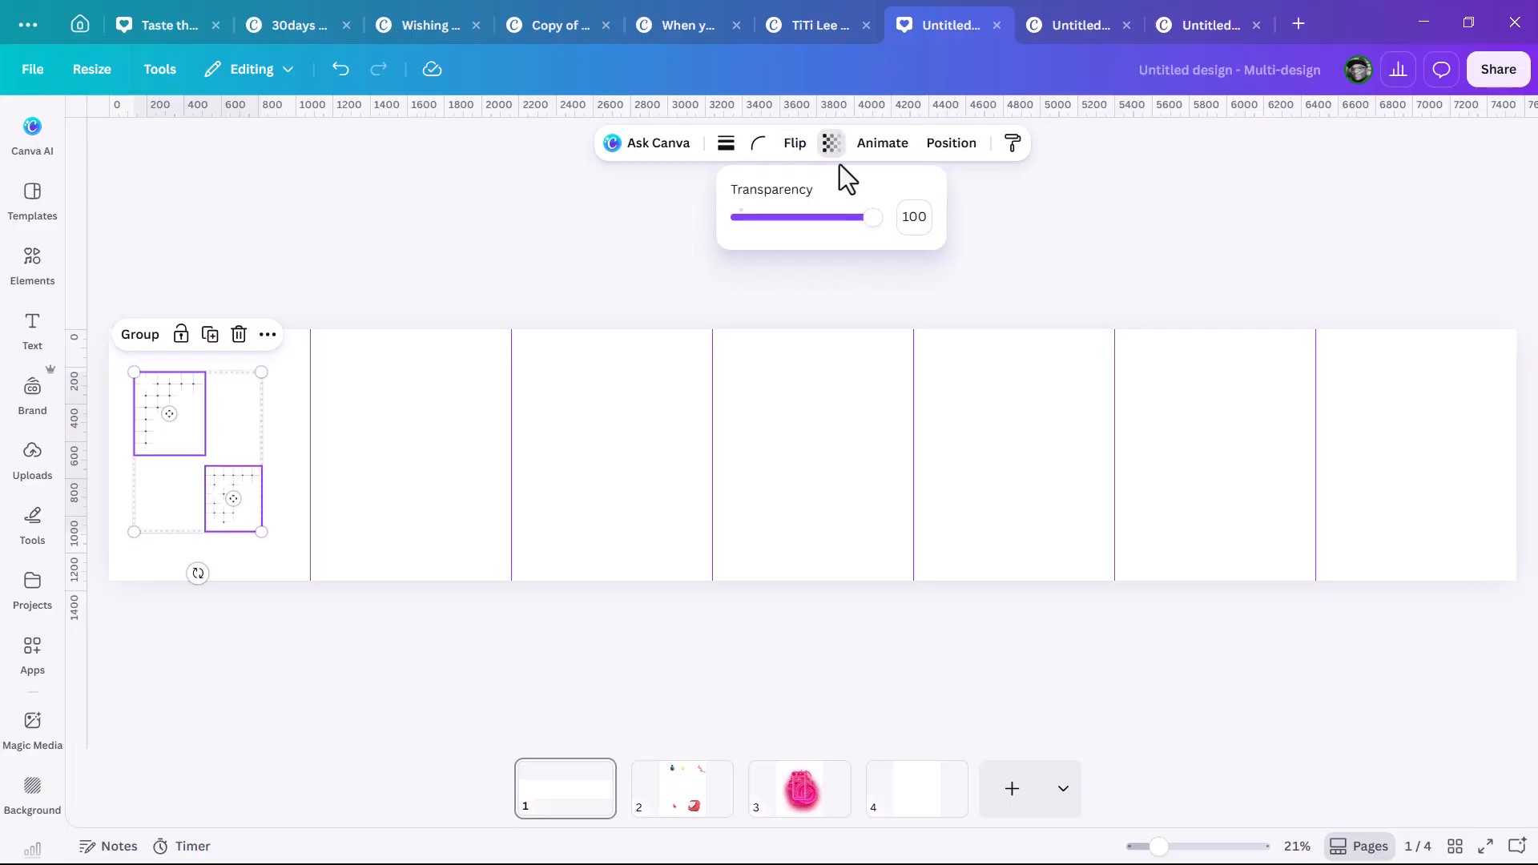
pyautogui.moveTo(872, 217); pyautogui.dragTo(777, 221)
pyautogui.click(343, 277)
pyautogui.click(343, 277)
pyautogui.scroll(5, 171, 408)
pyautogui.scroll(-3, 449, 320)
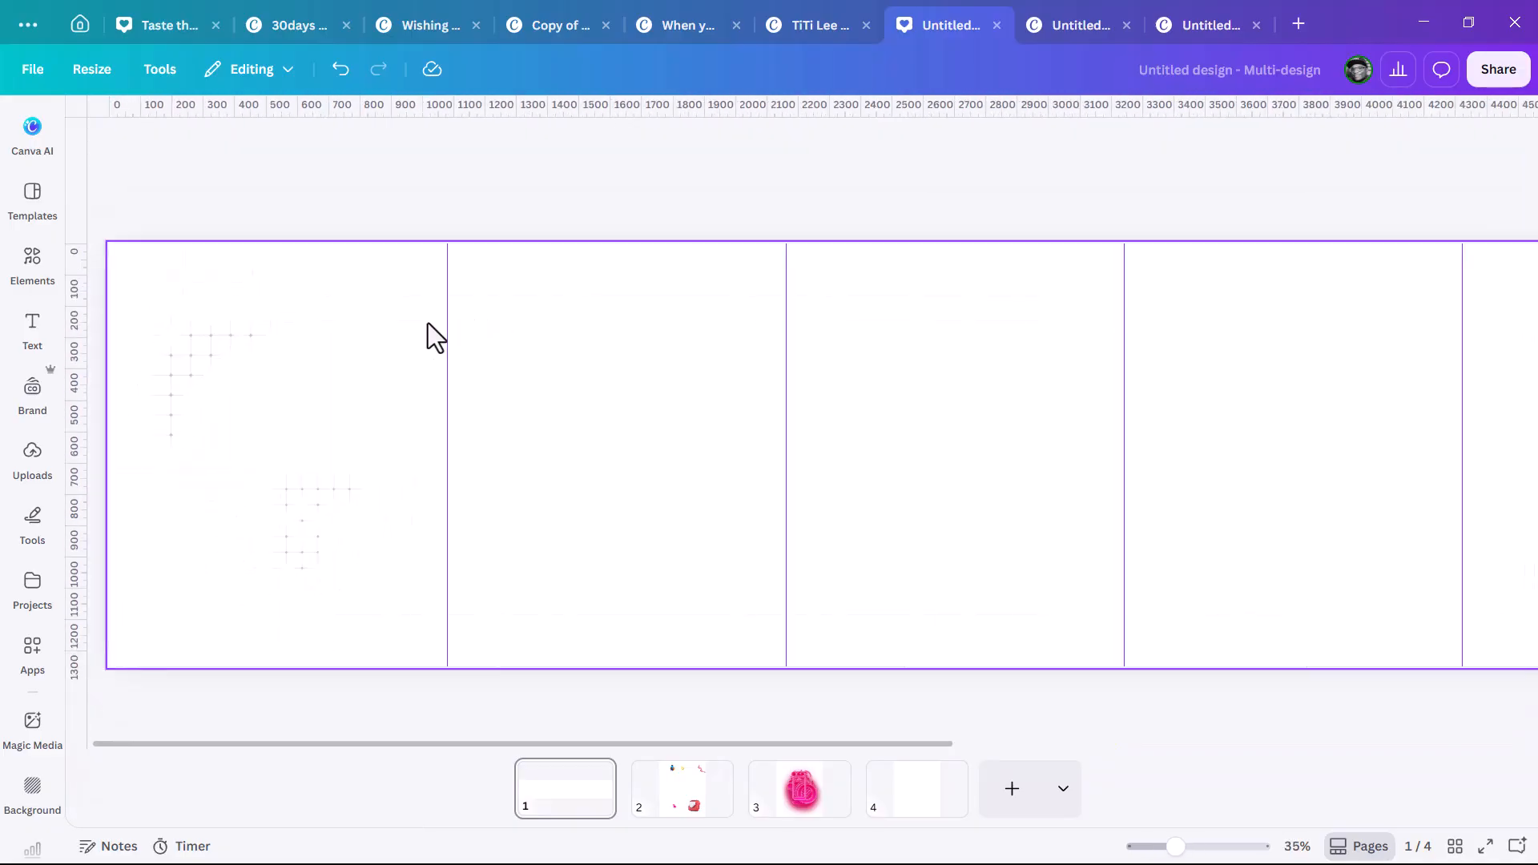
# Switch to the Notepad script and copy the headline "3 Simple Layout Tricks That Instantly Improve Your Designs".
pyautogui.hotkey('alt', 'Tab')
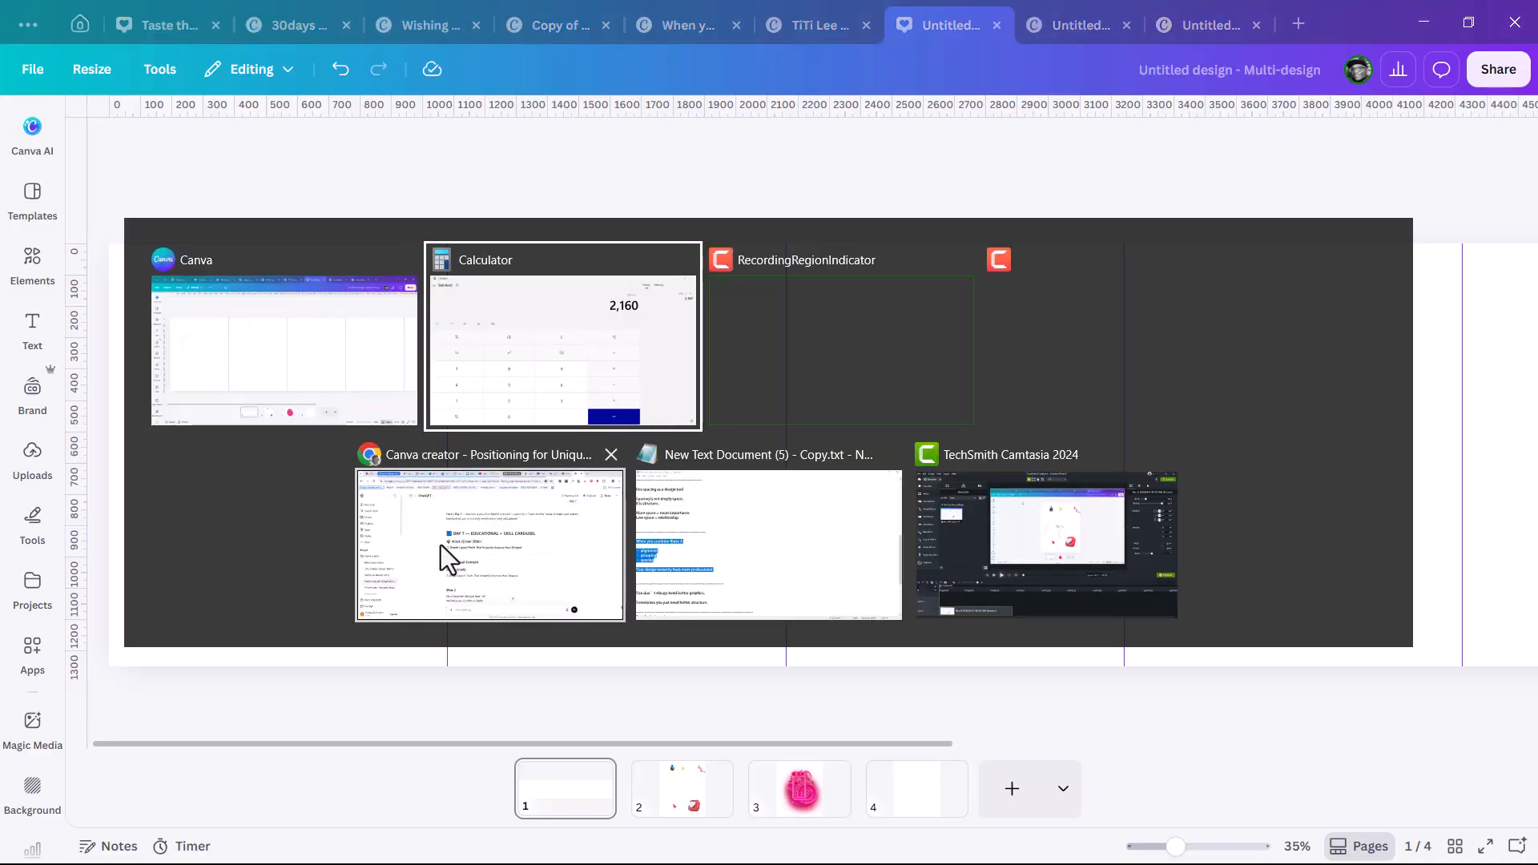
pyautogui.click(753, 545)
pyautogui.scroll(8, 264, 269)
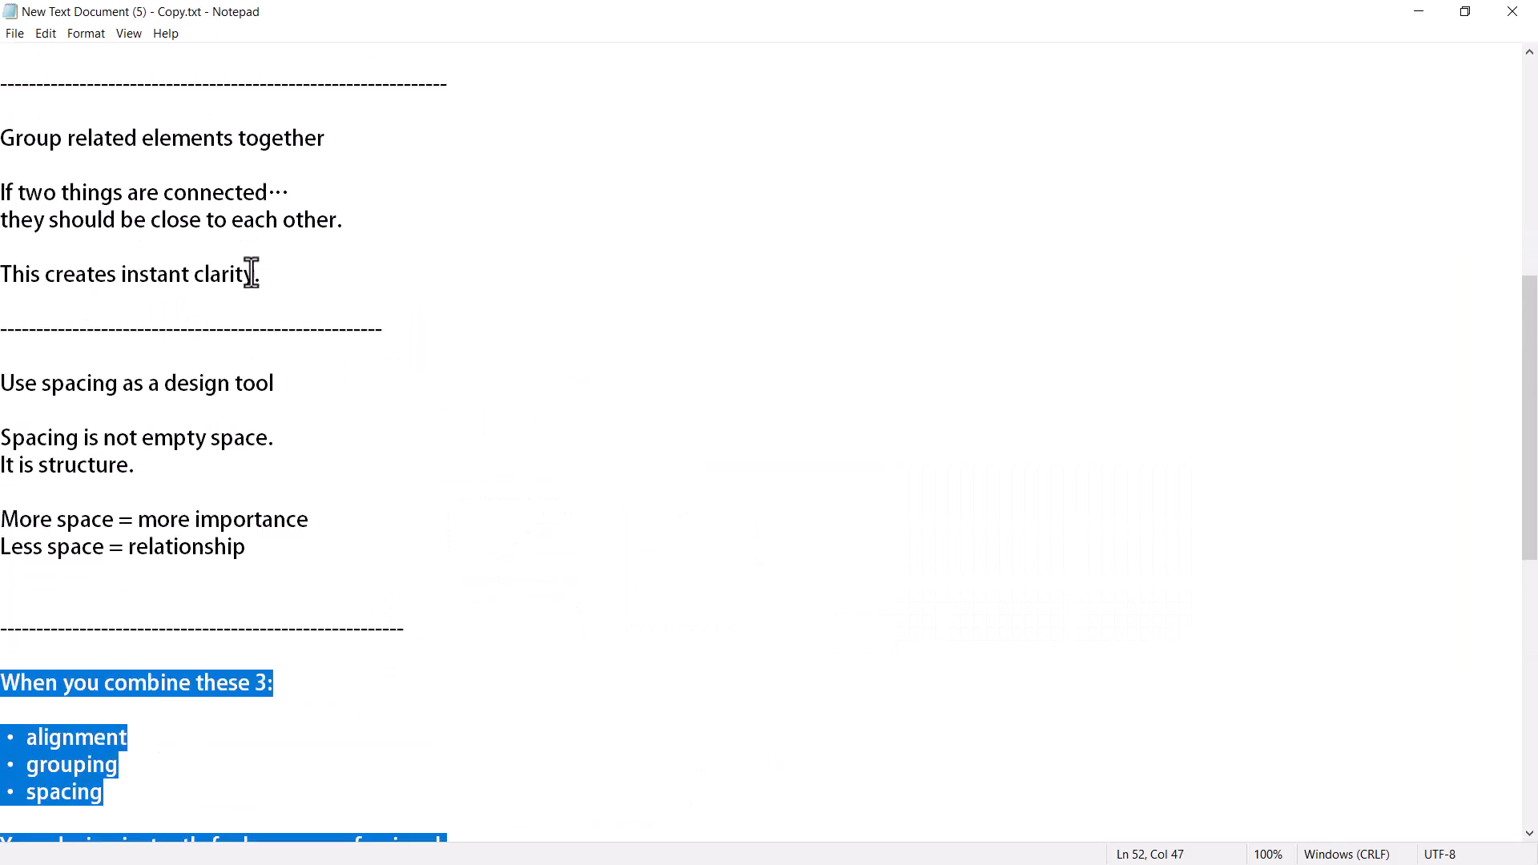
pyautogui.scroll(2, 264, 268)
pyautogui.click(8, 112)
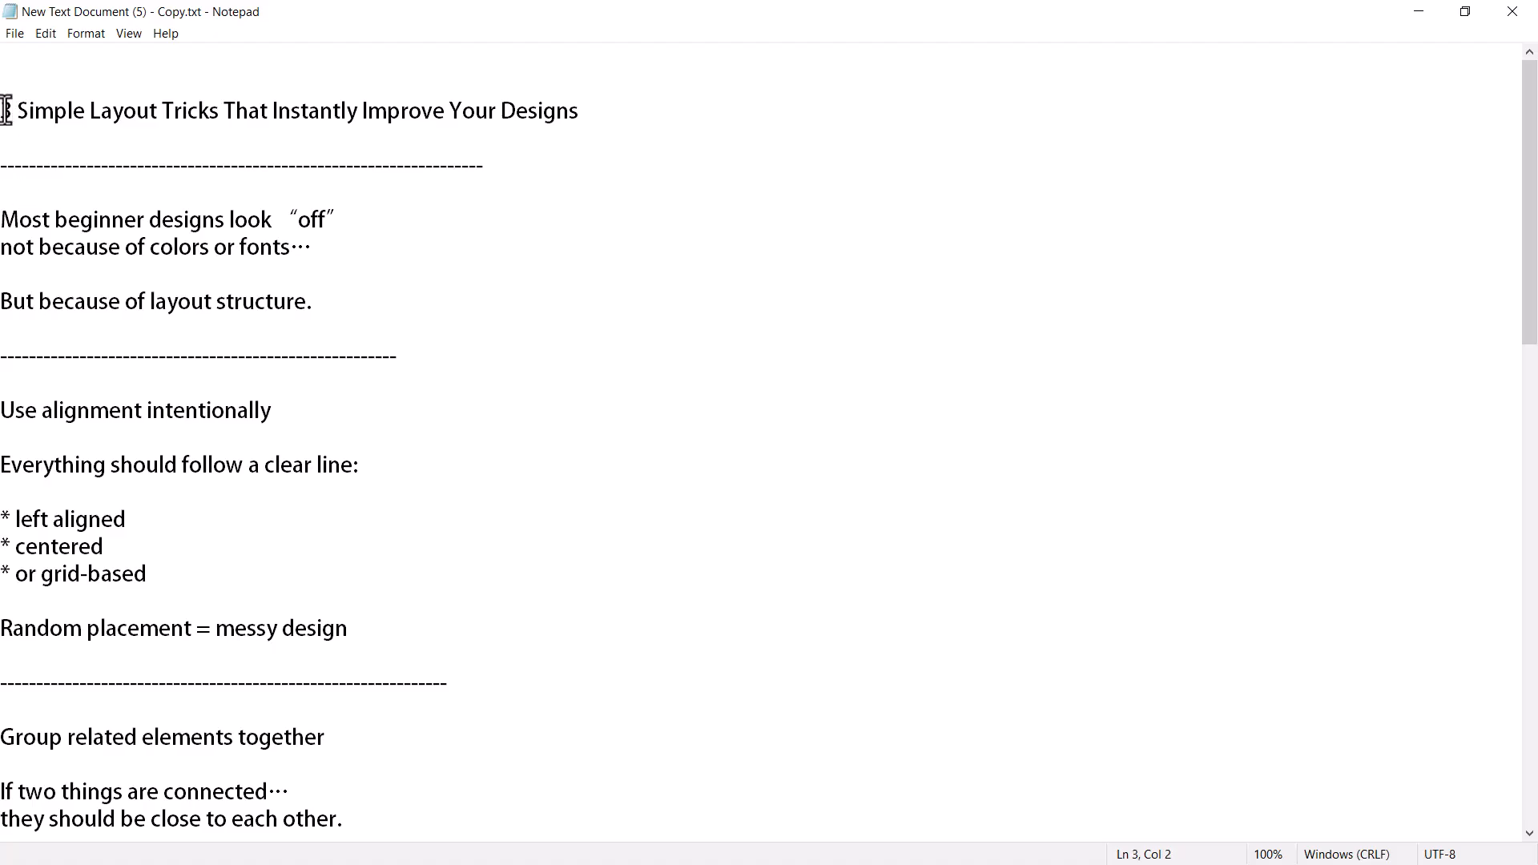
pyautogui.moveTo(4, 117); pyautogui.dragTo(576, 118)
pyautogui.hotkey('ctrl', 'c')
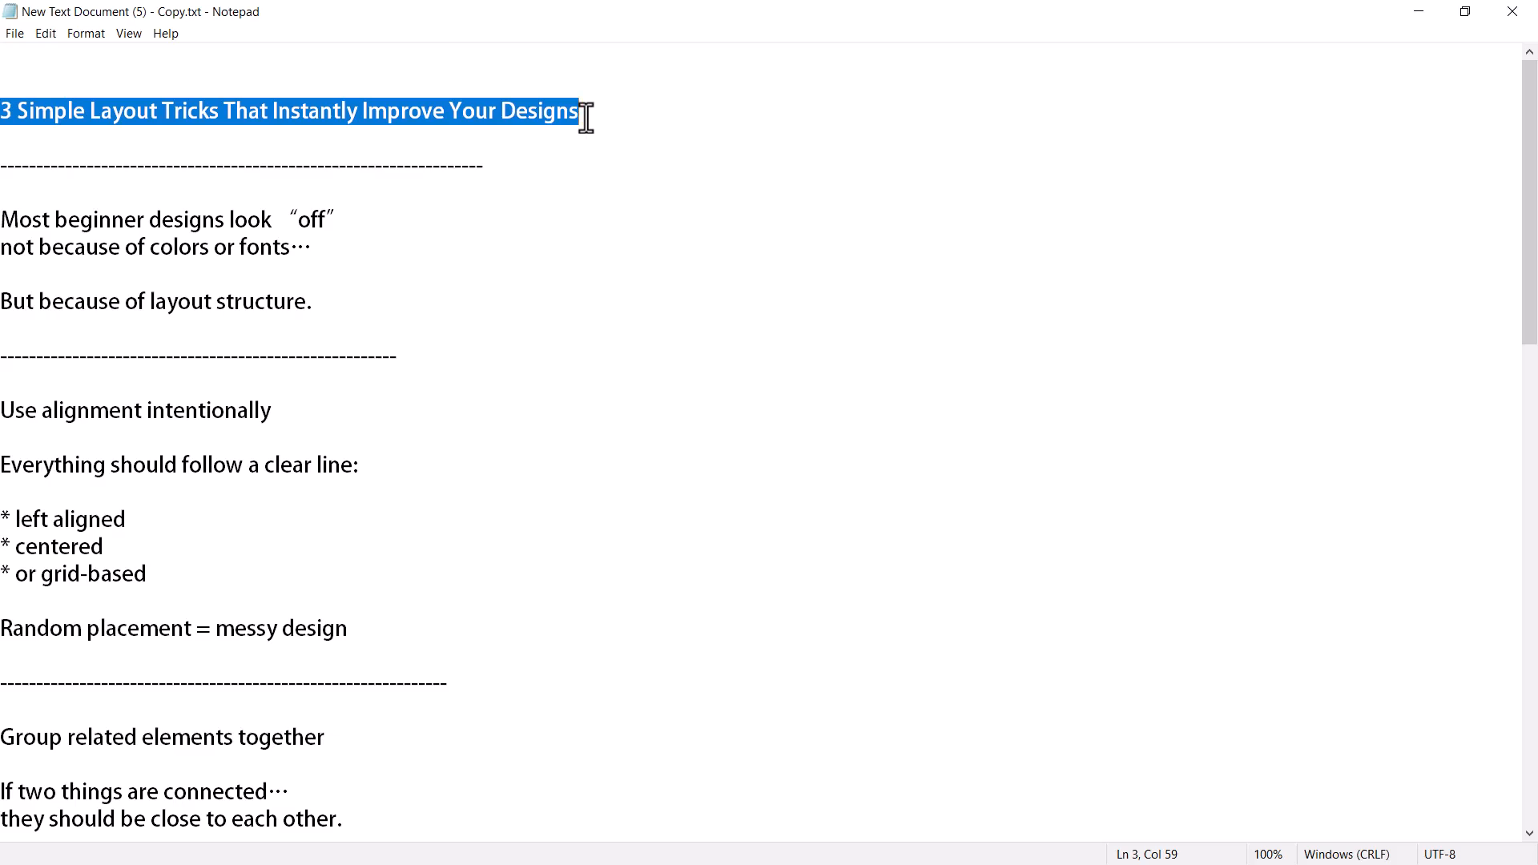
# Return to Canva, paste the copied headline onto page 1 and fit its text box within the first slide between the grid patterns.
pyautogui.hotkey('alt', 'Tab')
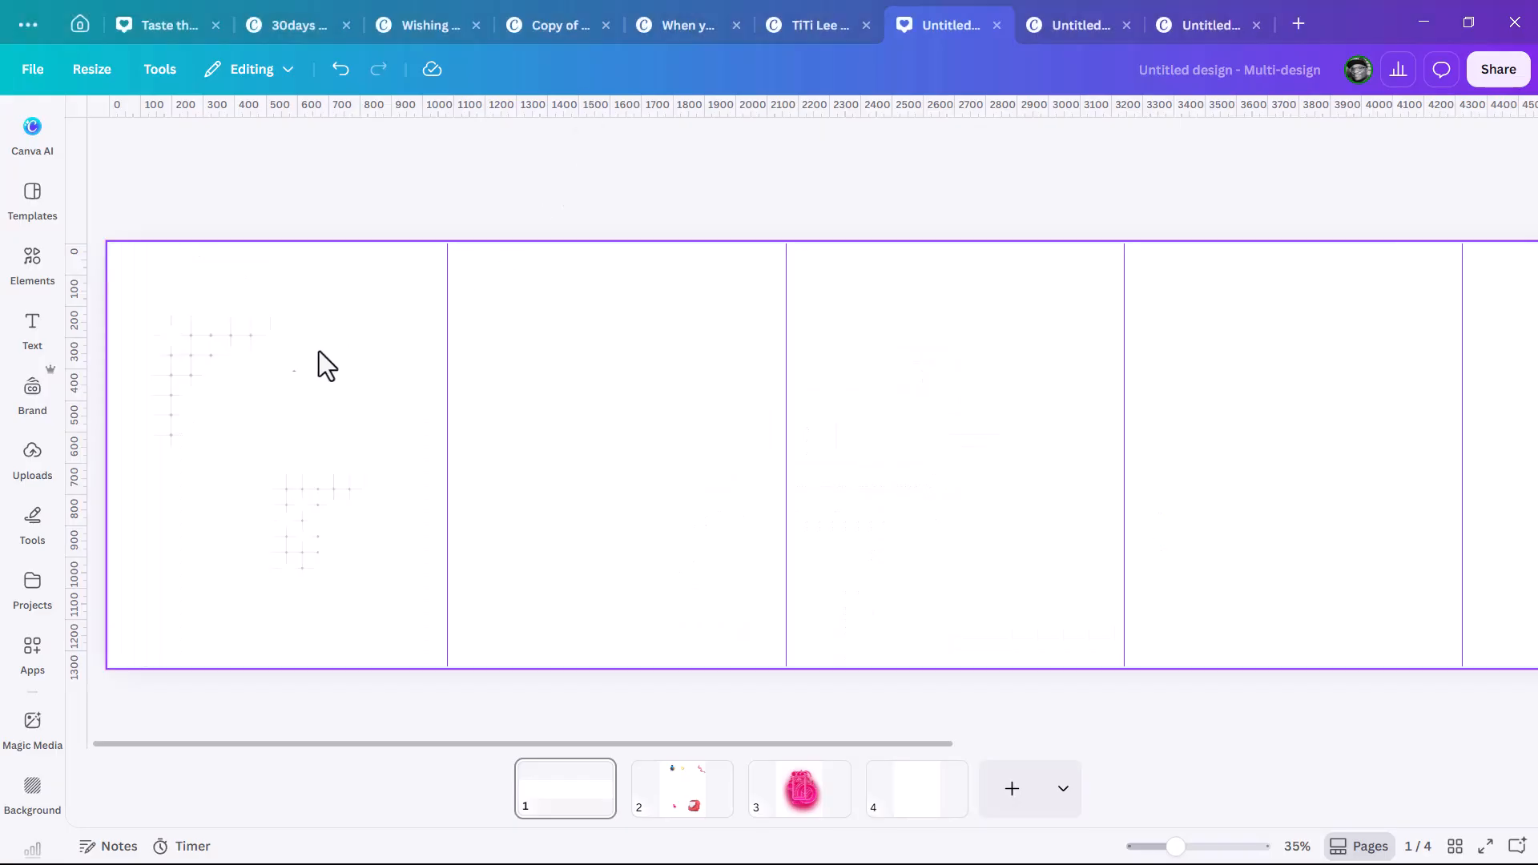
pyautogui.click(327, 374)
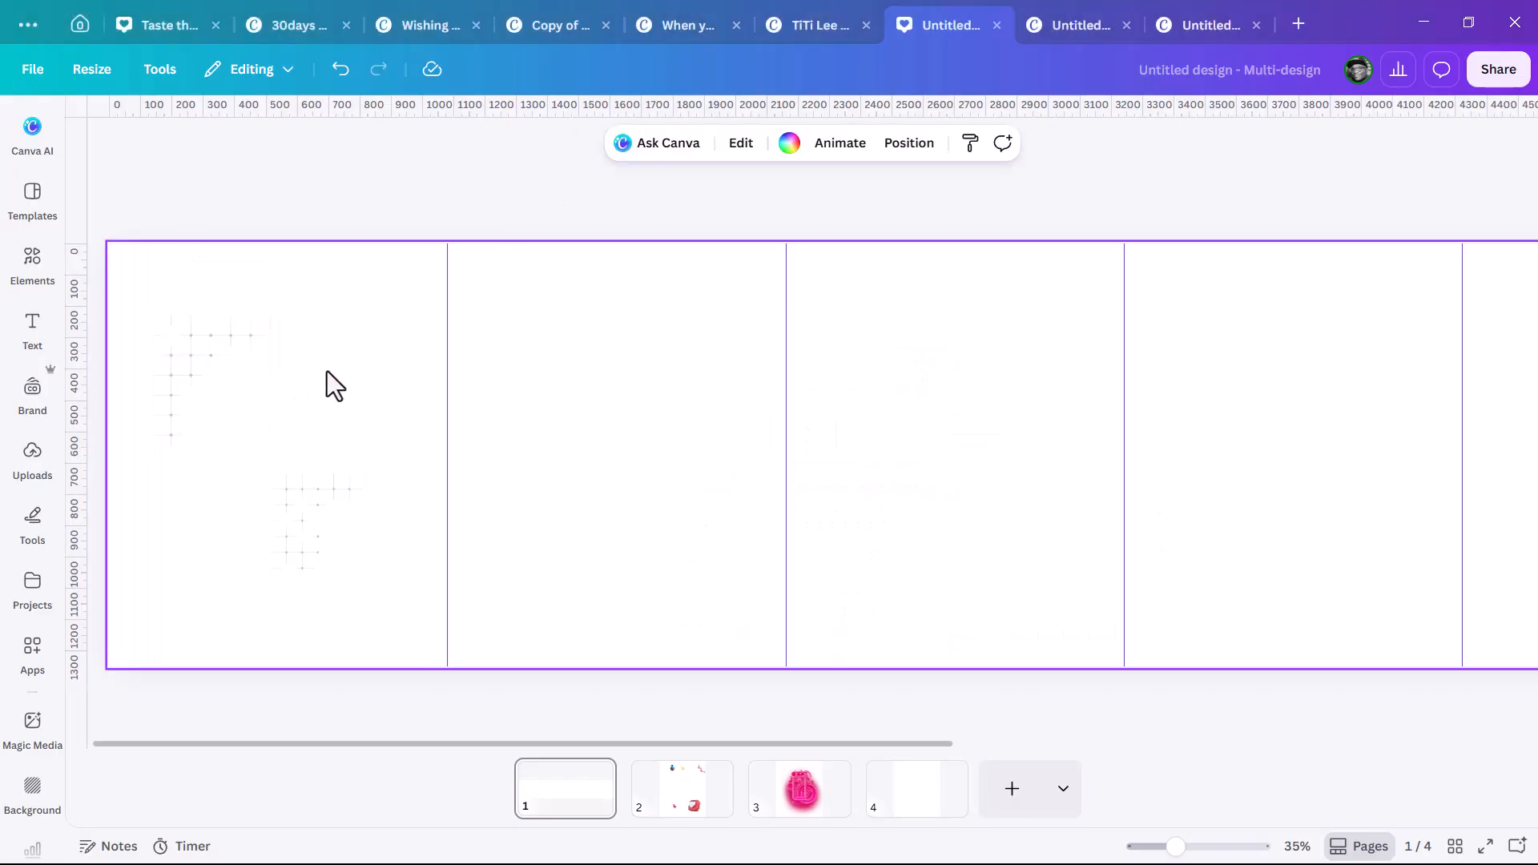
pyautogui.hotkey('ctrl', 'v')
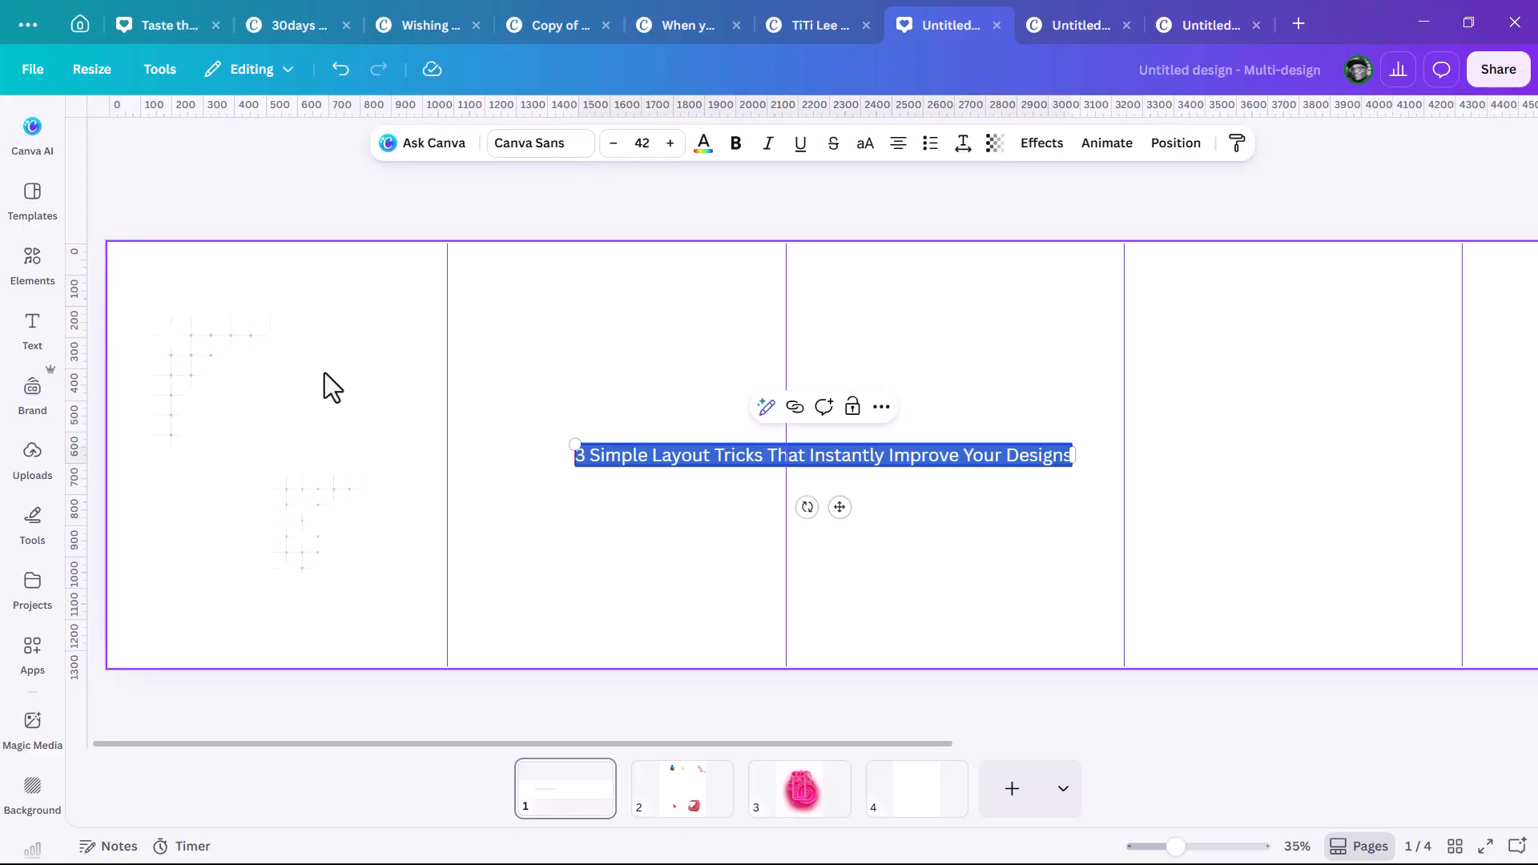
pyautogui.moveTo(1078, 460); pyautogui.dragTo(302, 447)
pyautogui.click(748, 488)
# Change the headline's font to Inter Bold from the starred fonts.
pyautogui.click(543, 148)
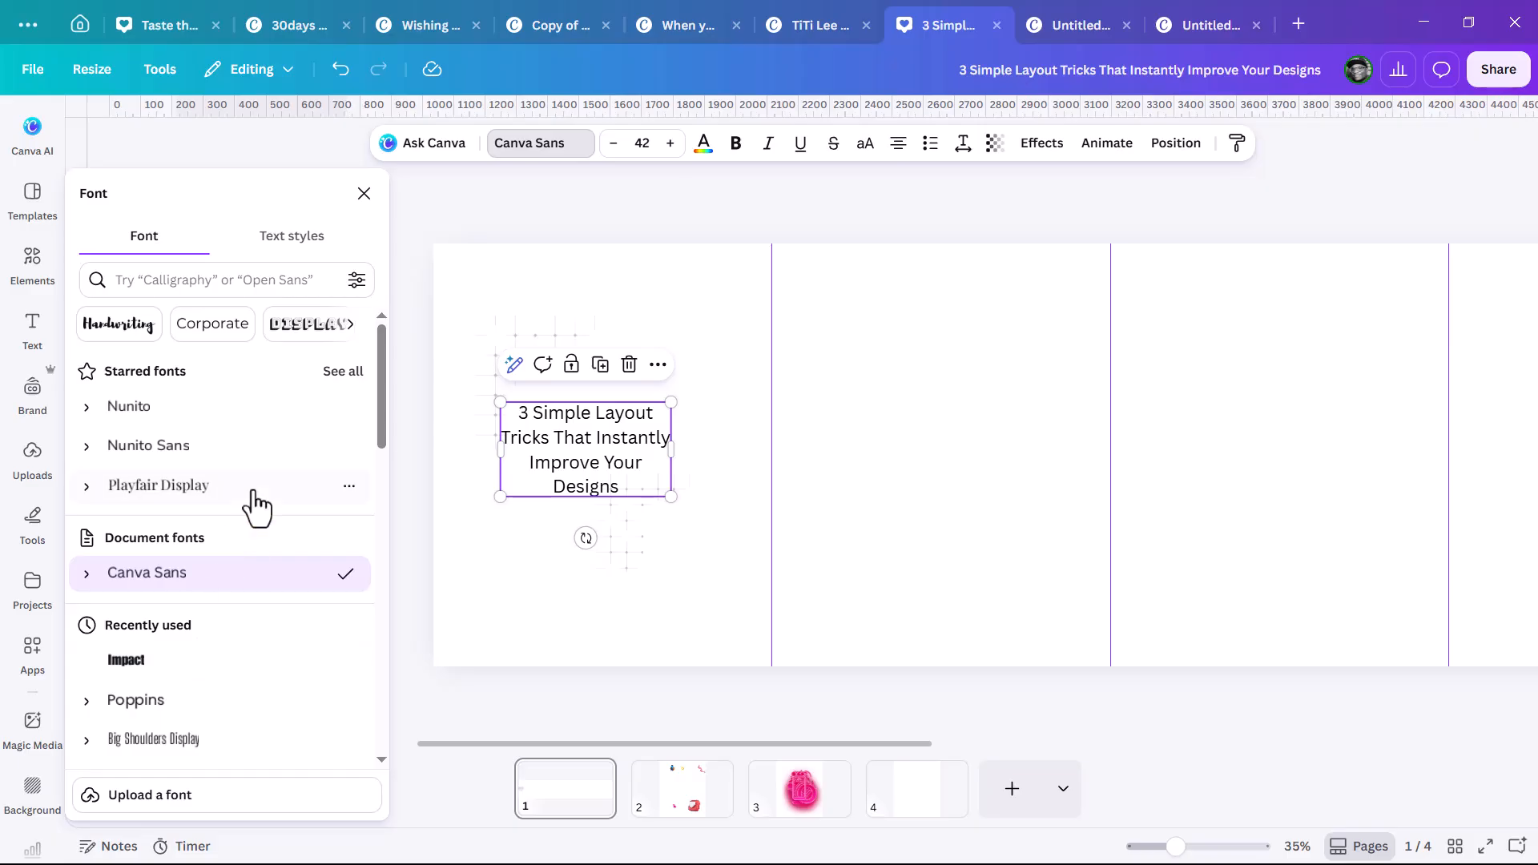
pyautogui.scroll(-3, 251, 508)
pyautogui.scroll(-5, 260, 512)
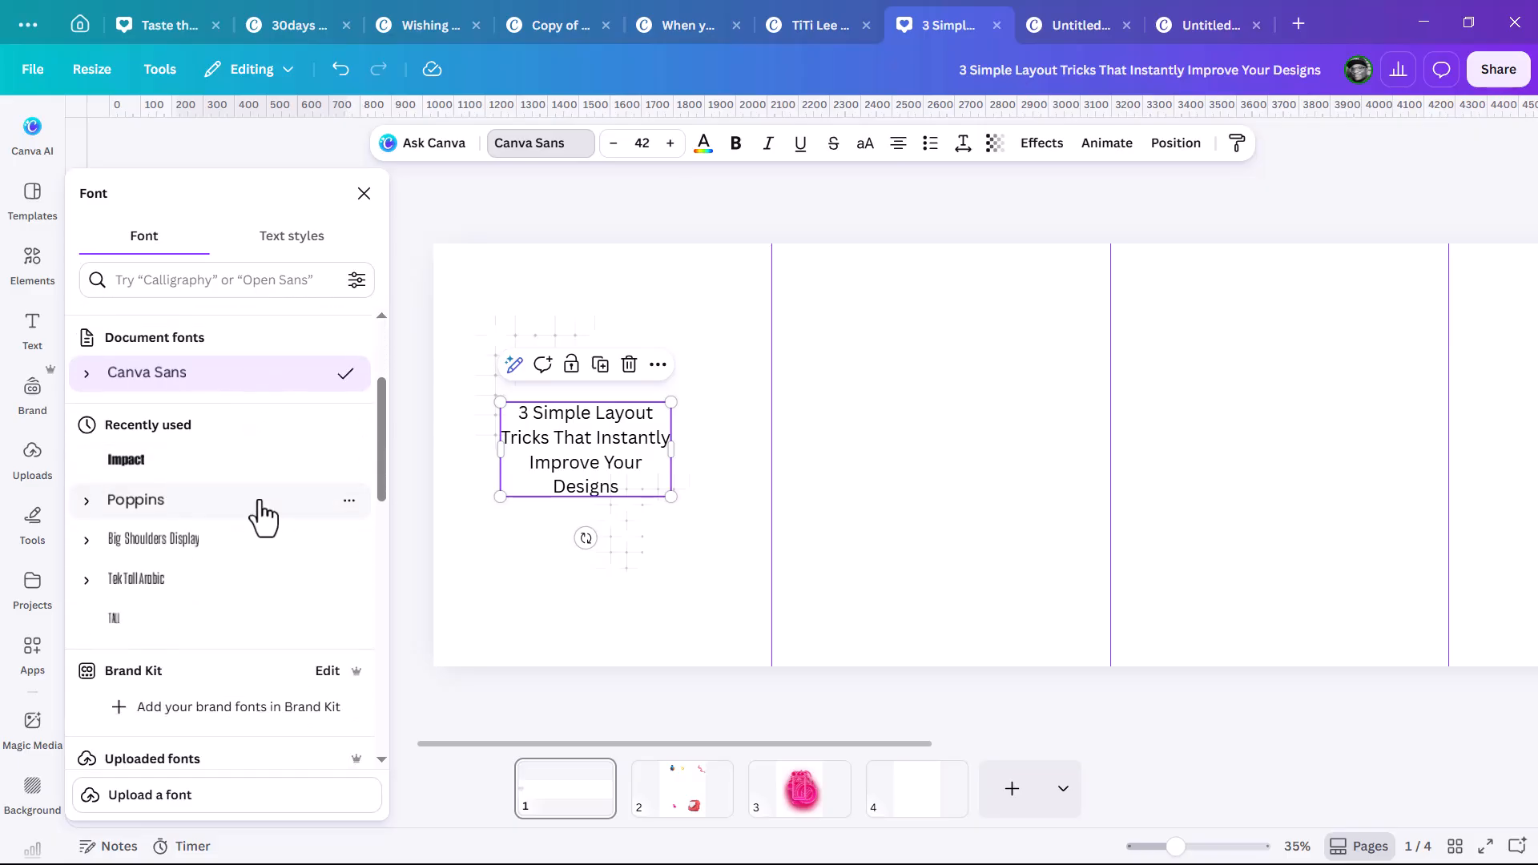
pyautogui.scroll(-10, 261, 519)
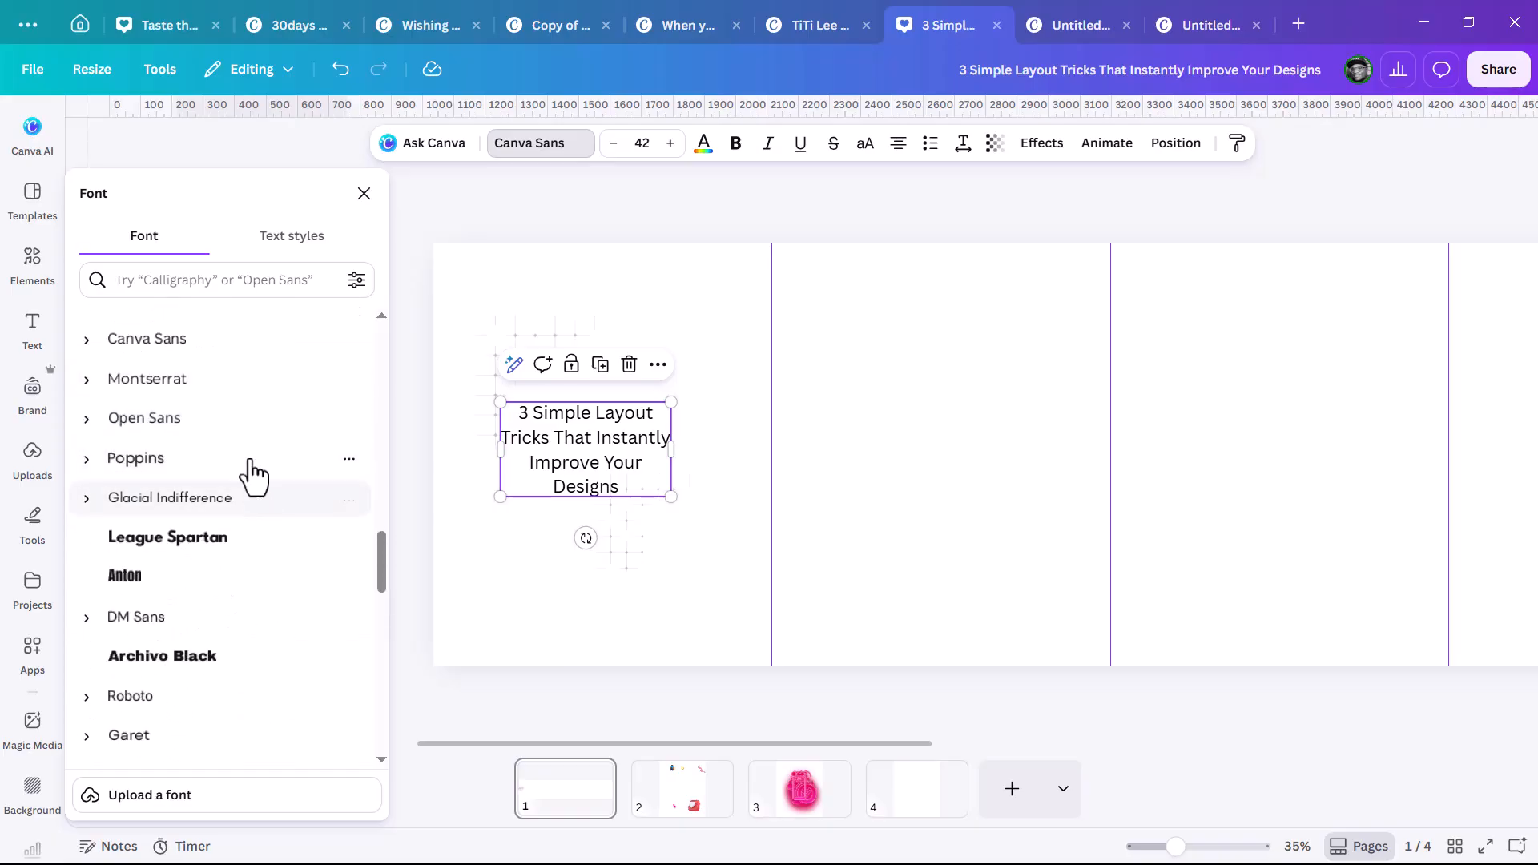
pyautogui.scroll(-3, 267, 450)
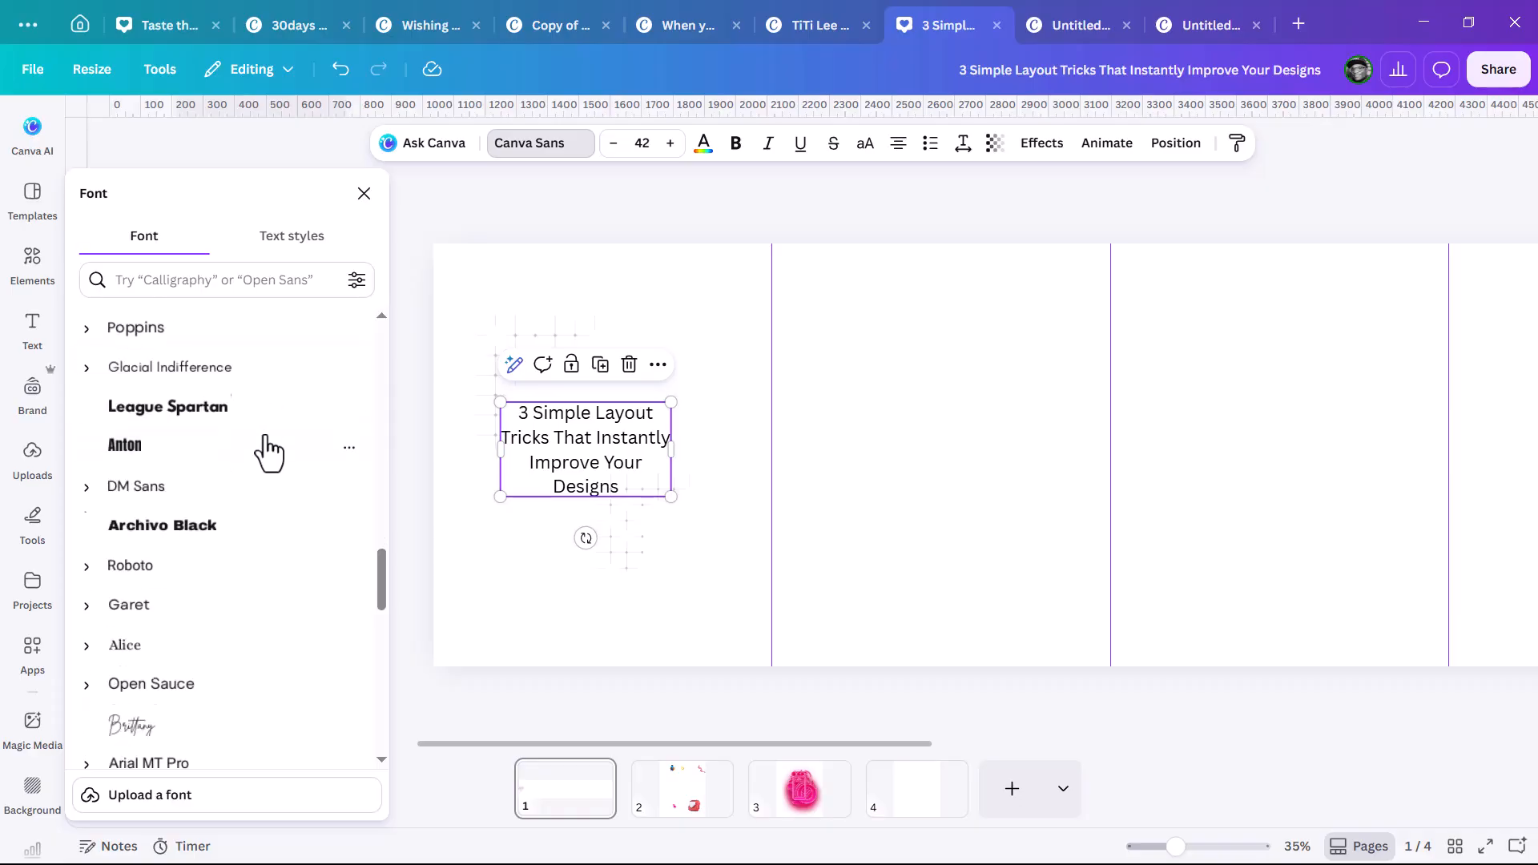
pyautogui.scroll(10, 287, 388)
pyautogui.scroll(10, 287, 387)
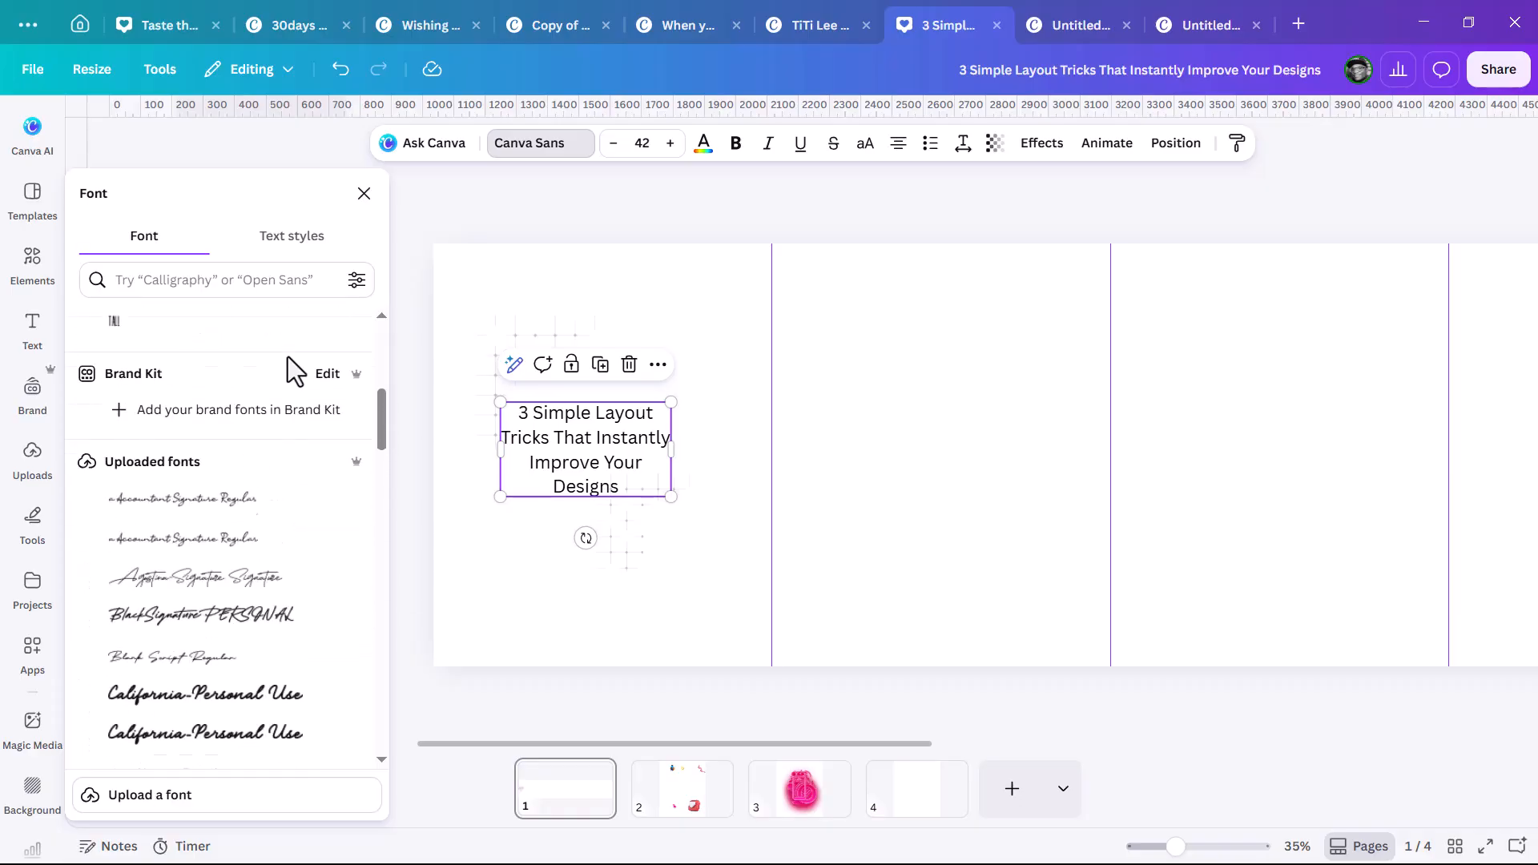
pyautogui.click(336, 375)
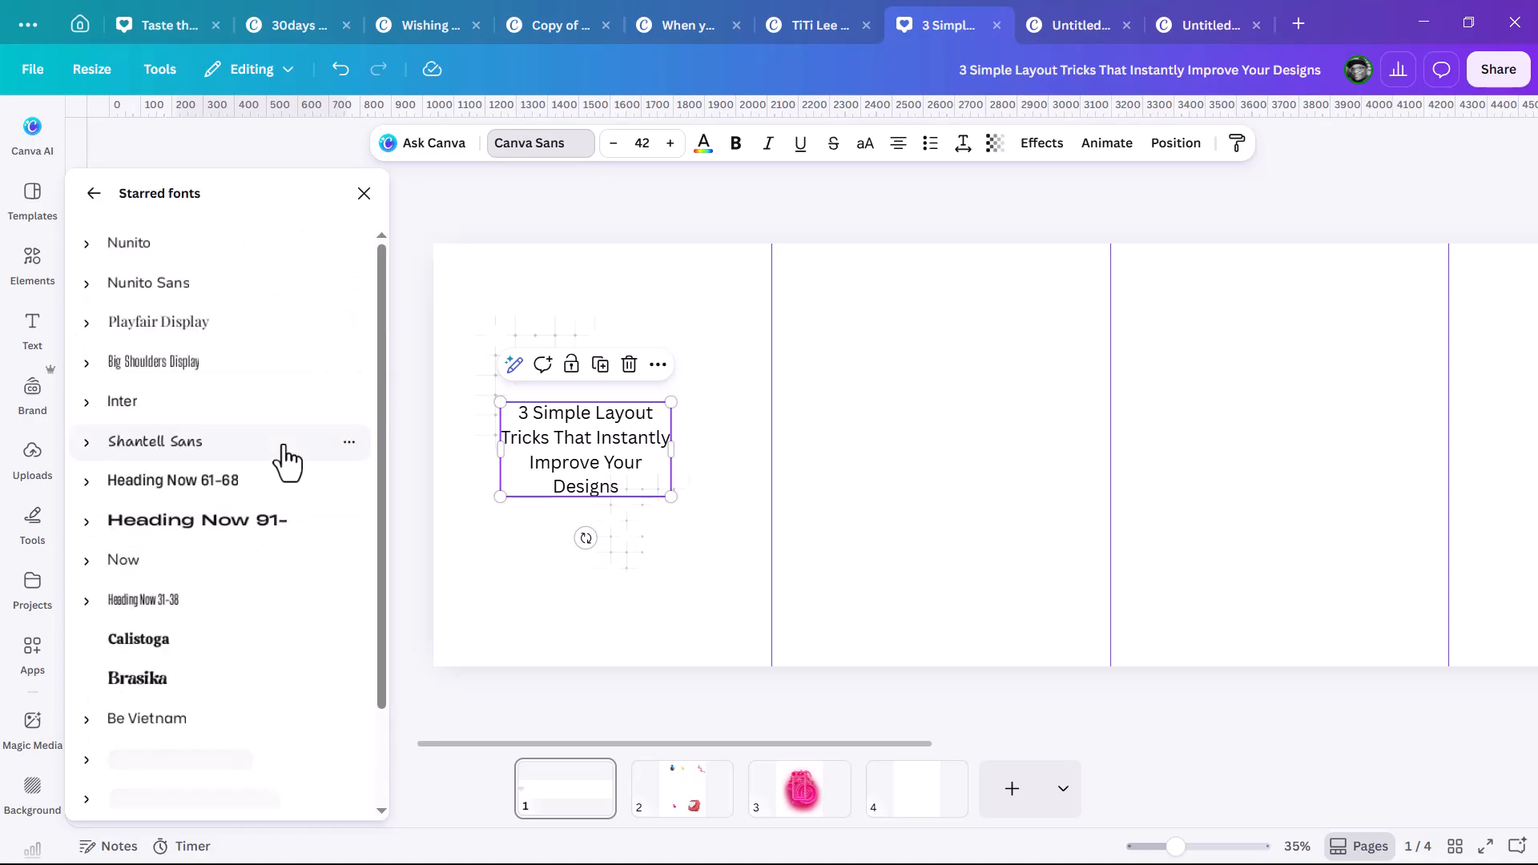
pyautogui.click(208, 405)
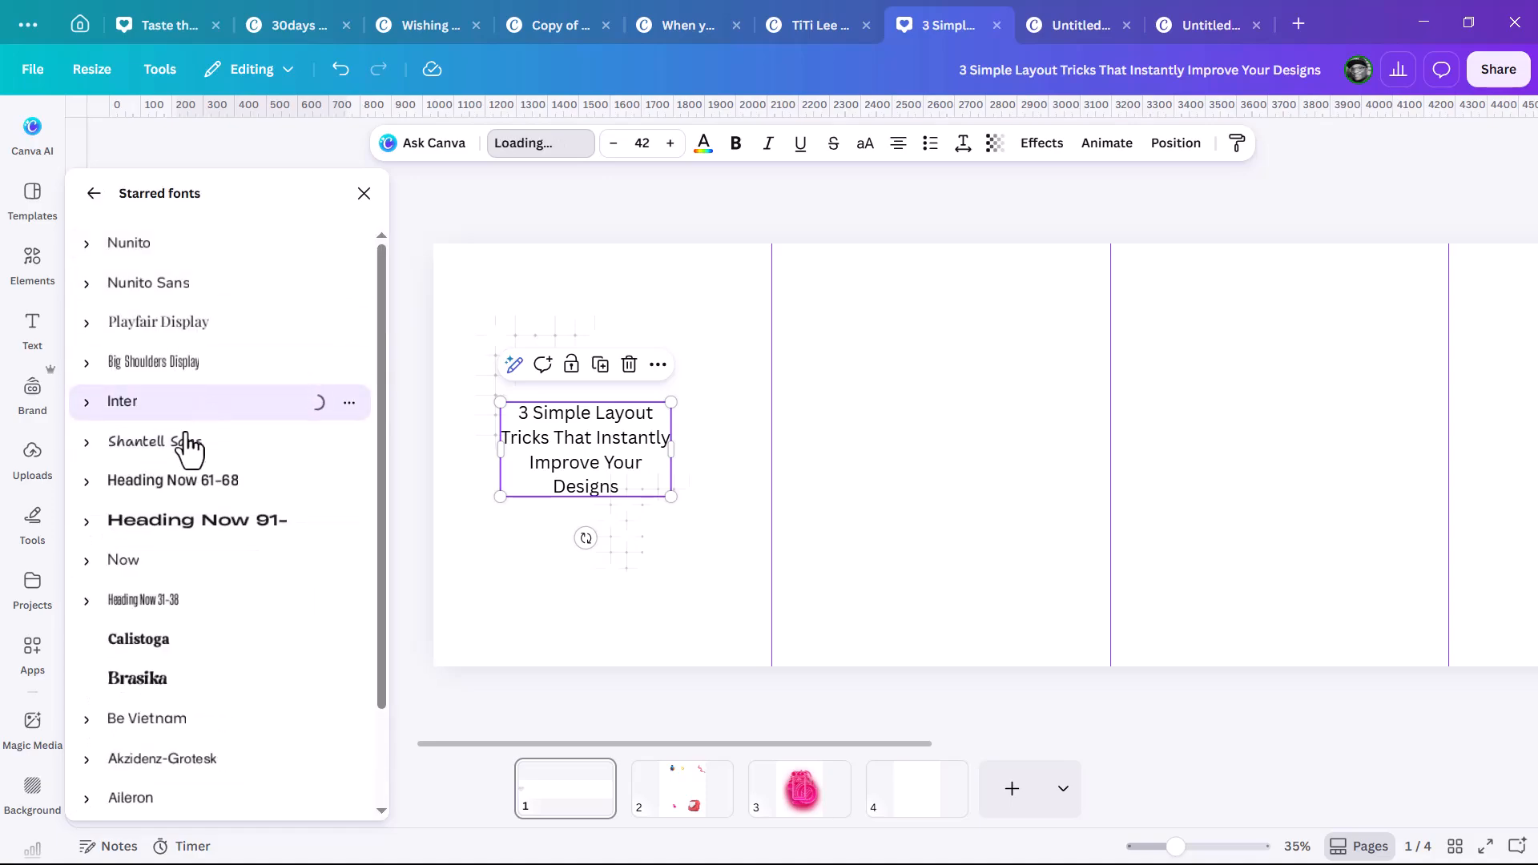
pyautogui.click(86, 404)
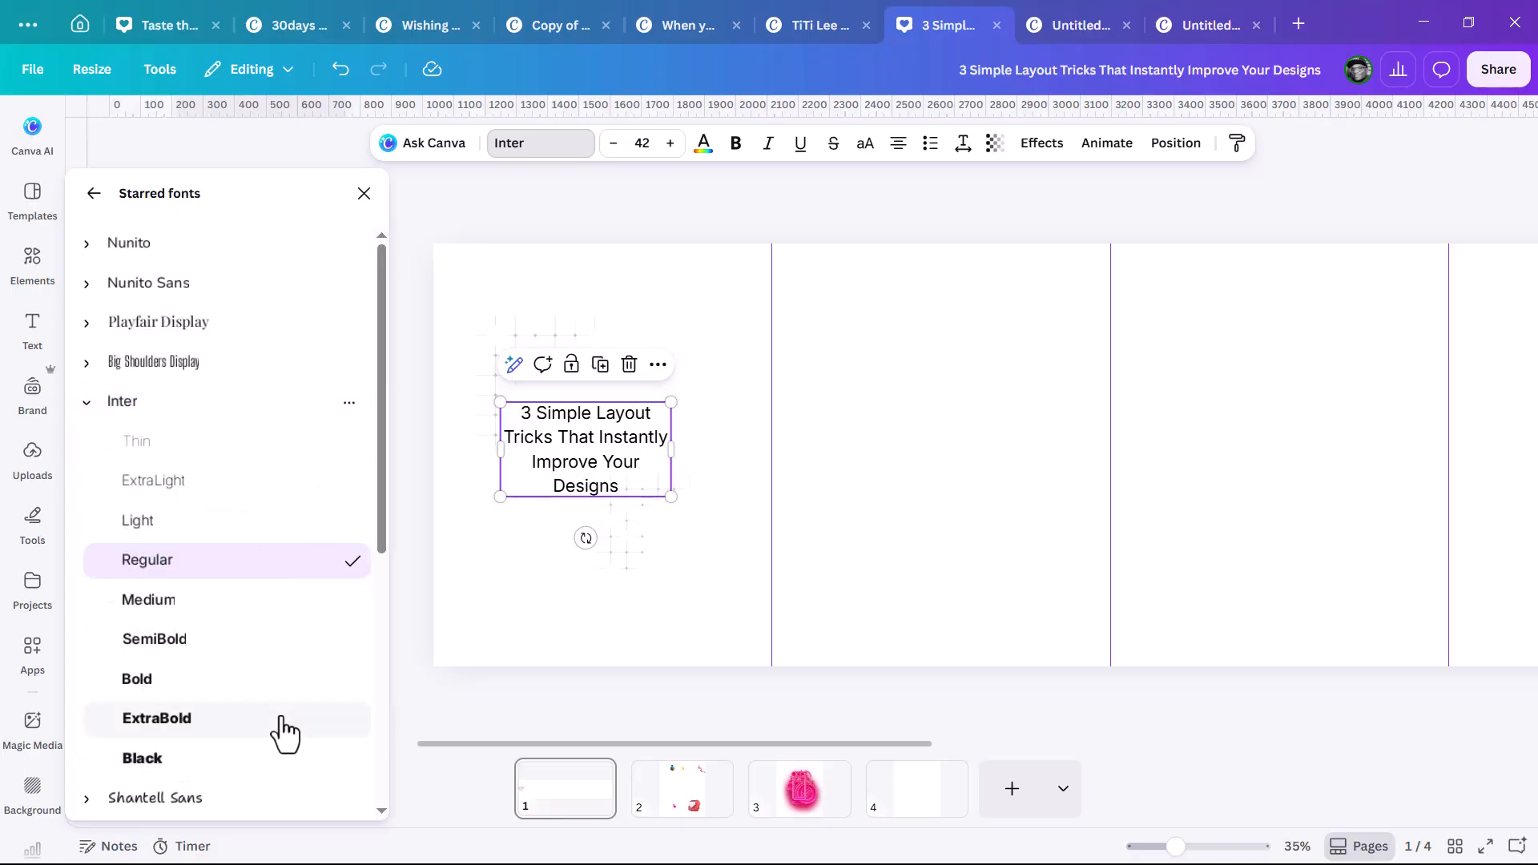
pyautogui.click(280, 691)
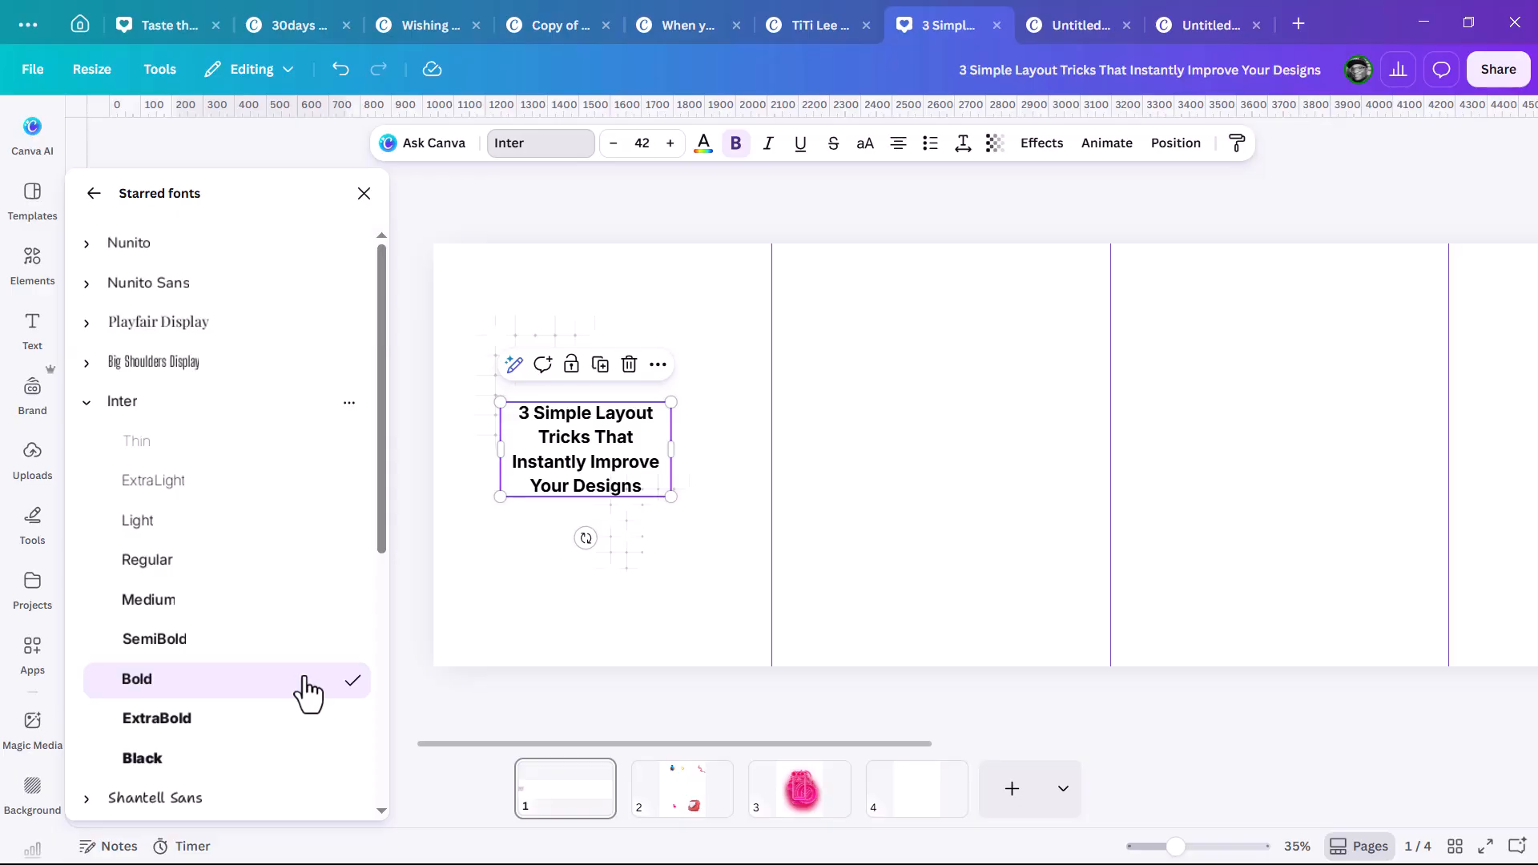
# Set the headline's font size to 103 and widen its text box across the first two slides so it wraps onto three lines.
pyautogui.click(641, 143)
pyautogui.write('103')
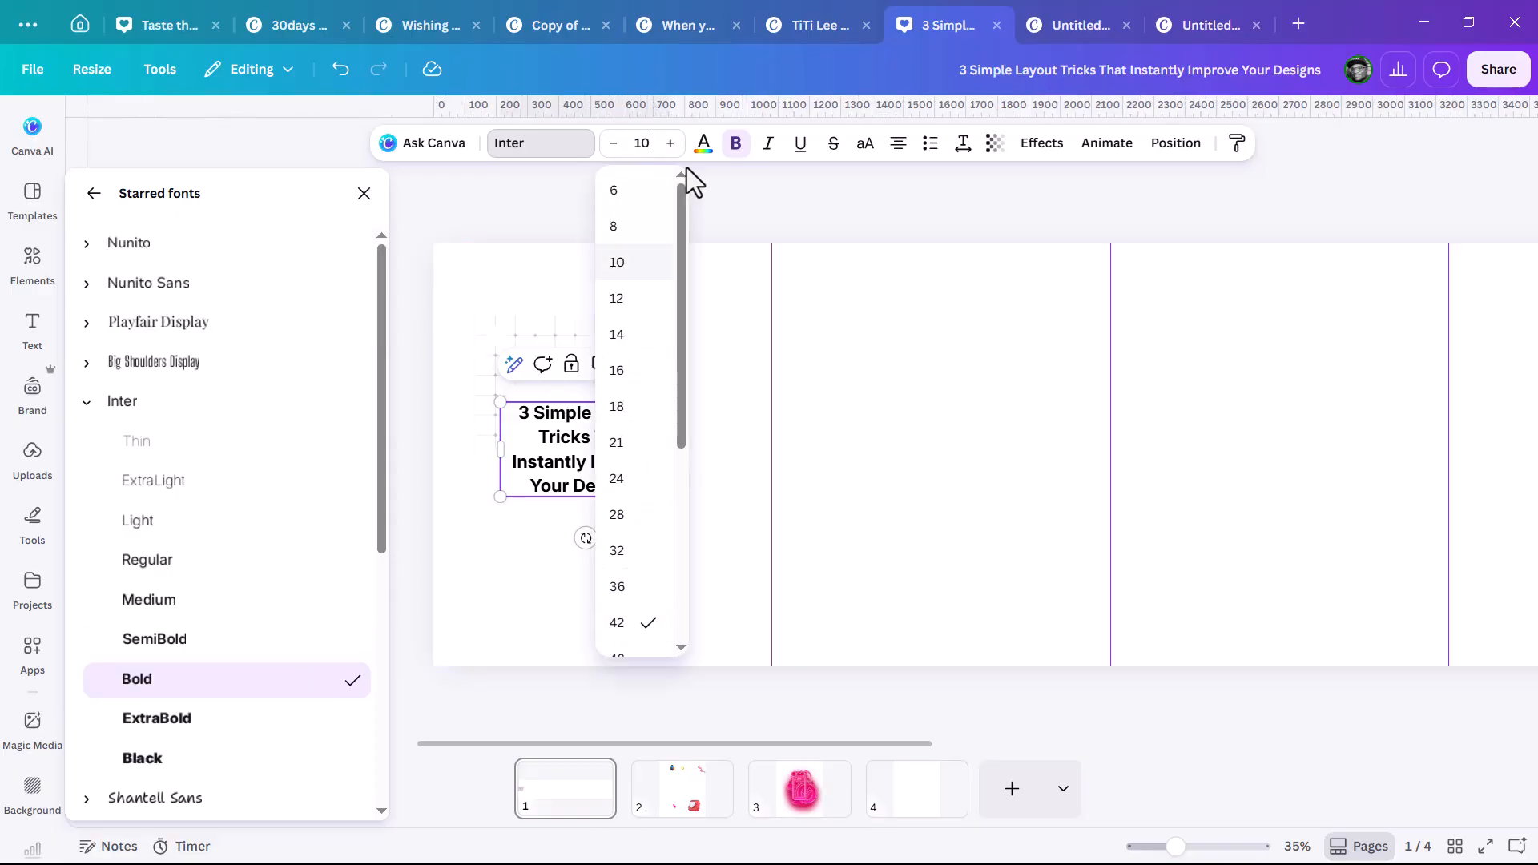
pyautogui.press('Return')
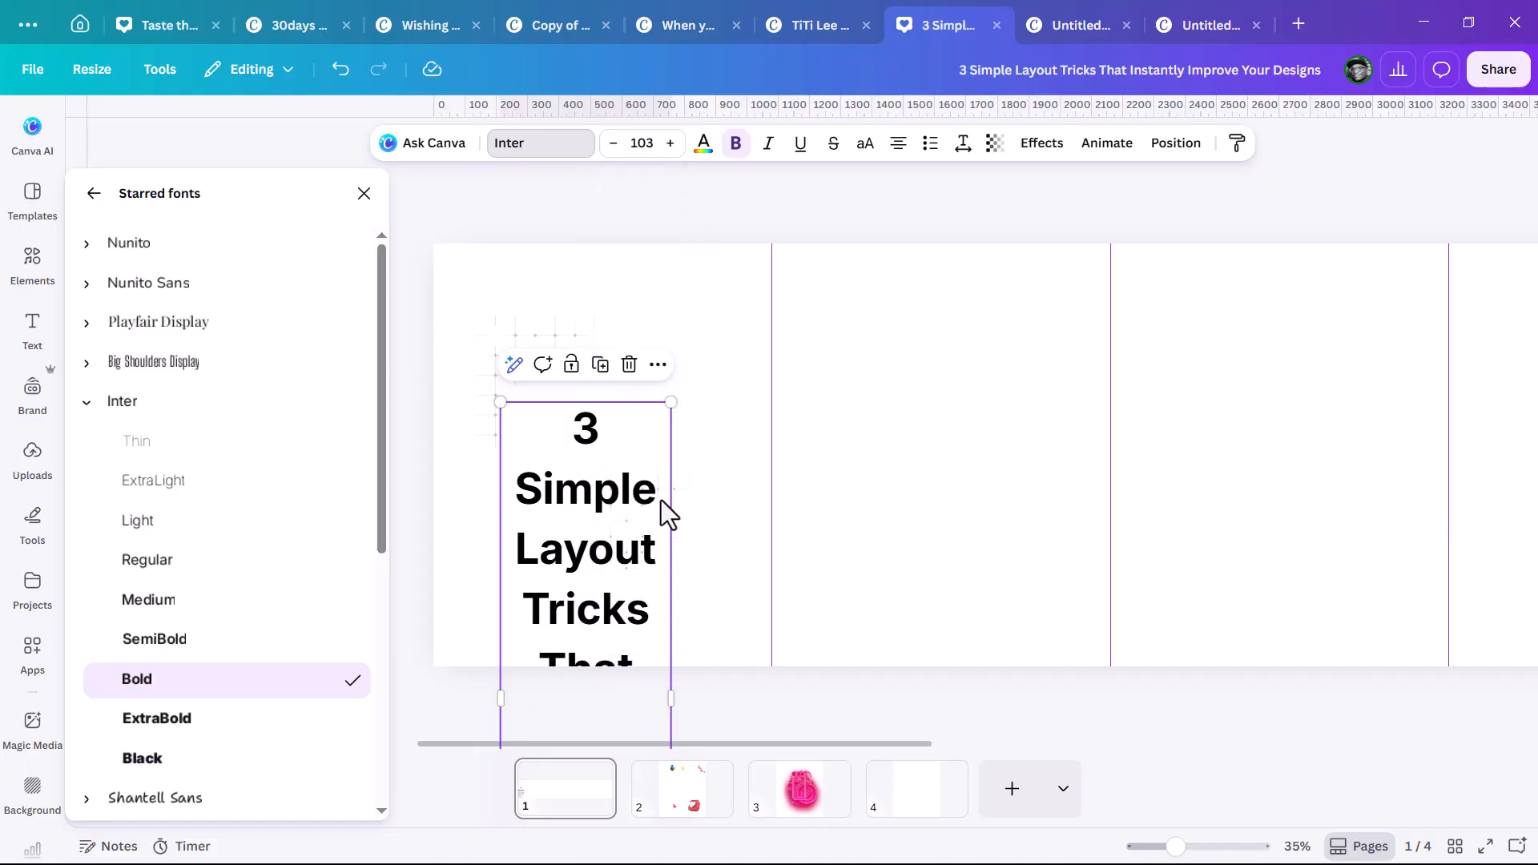
pyautogui.click(872, 491)
pyautogui.click(597, 513)
pyautogui.moveTo(302, 508); pyautogui.dragTo(329, 338)
pyautogui.moveTo(381, 526); pyautogui.dragTo(721, 352)
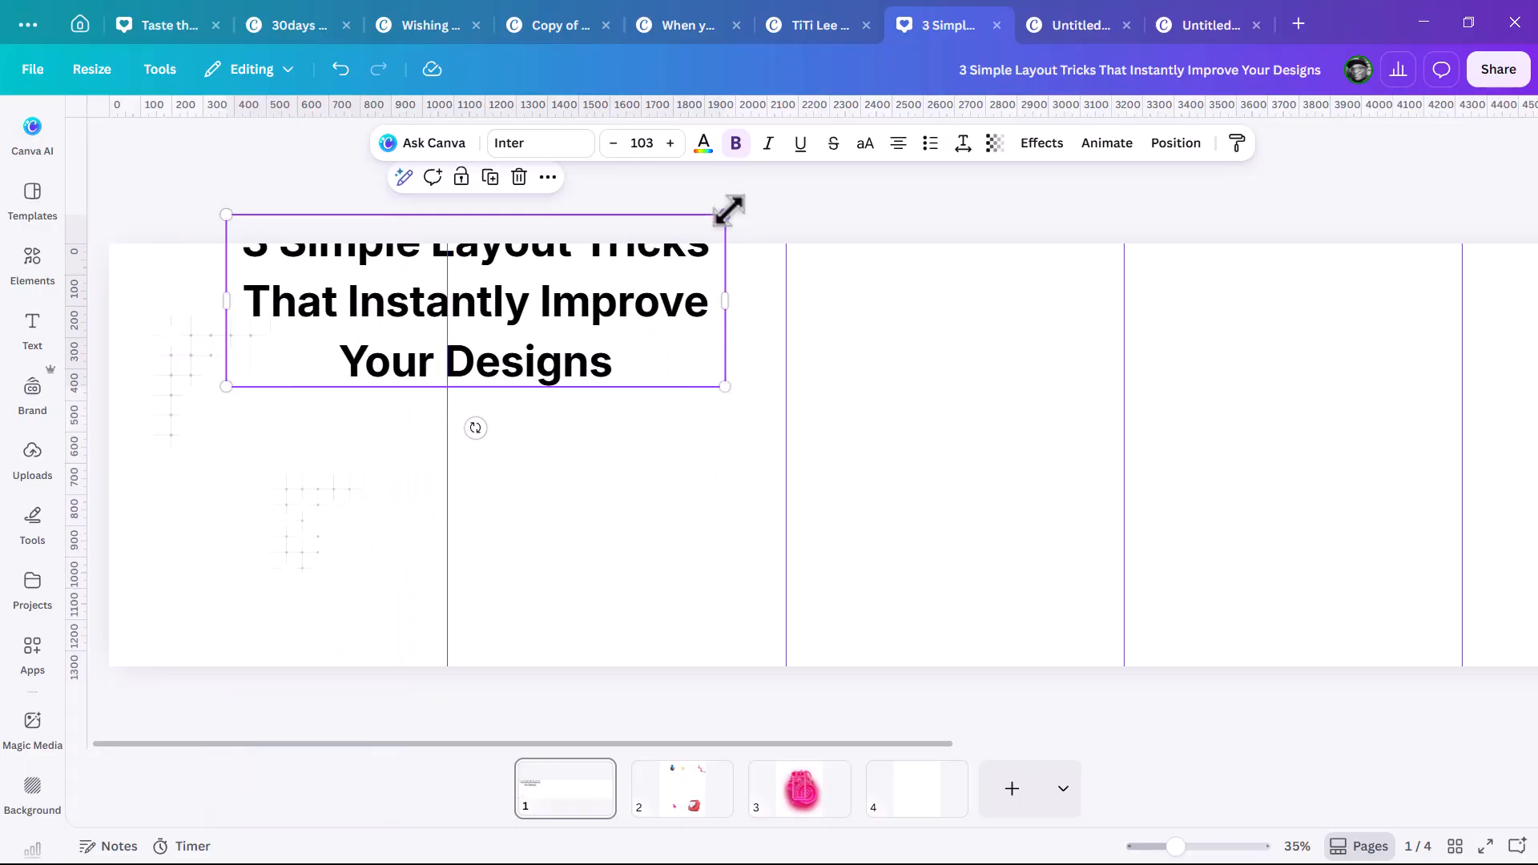
pyautogui.moveTo(686, 256); pyautogui.dragTo(667, 371)
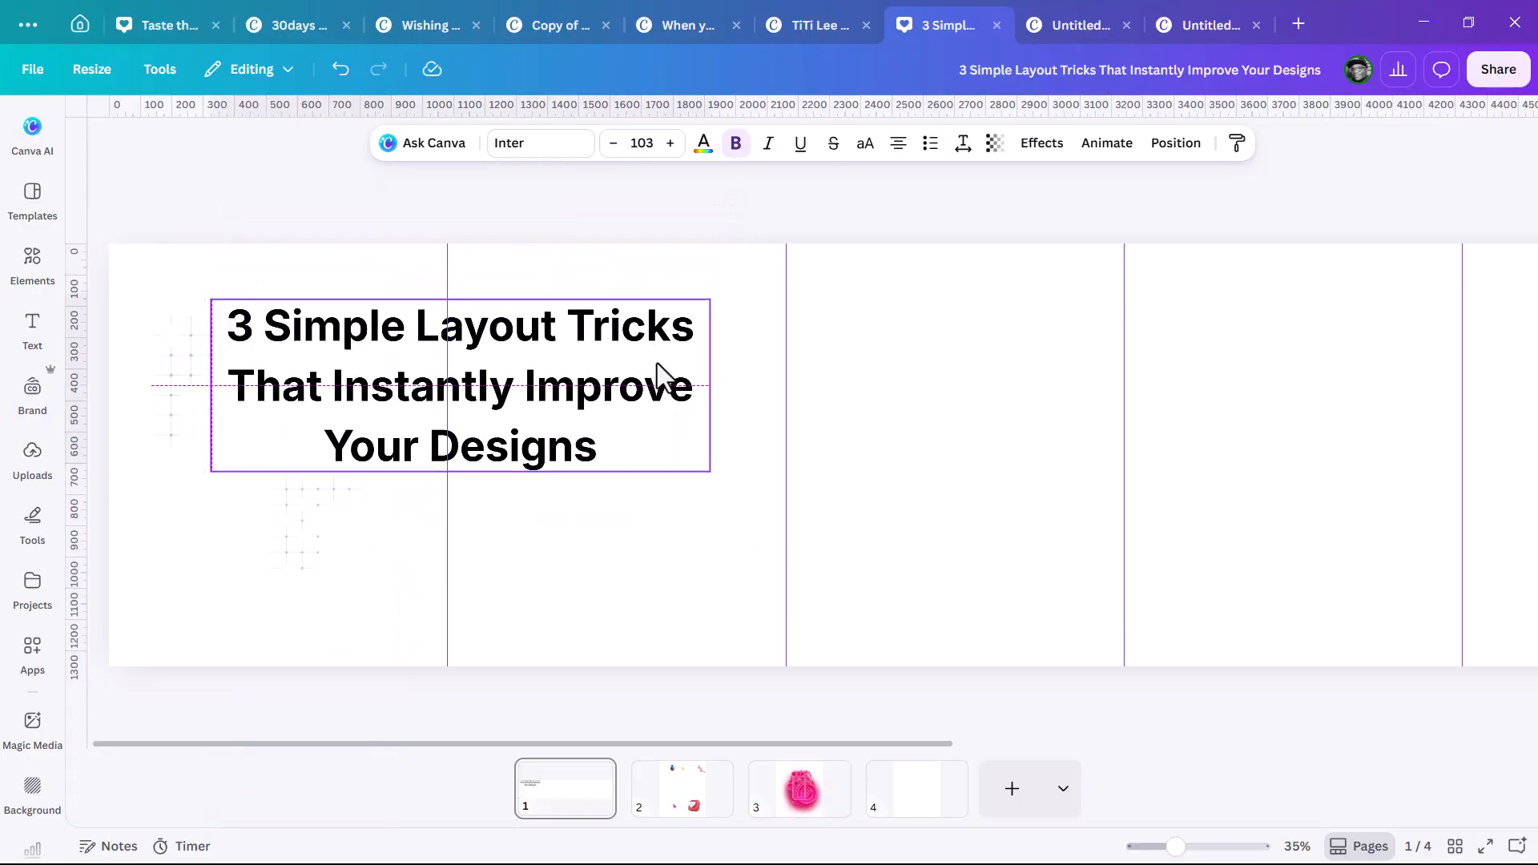
# Set the headline's letter spacing to -50 and tighten its line spacing to just under 0.9.
pyautogui.click(963, 146)
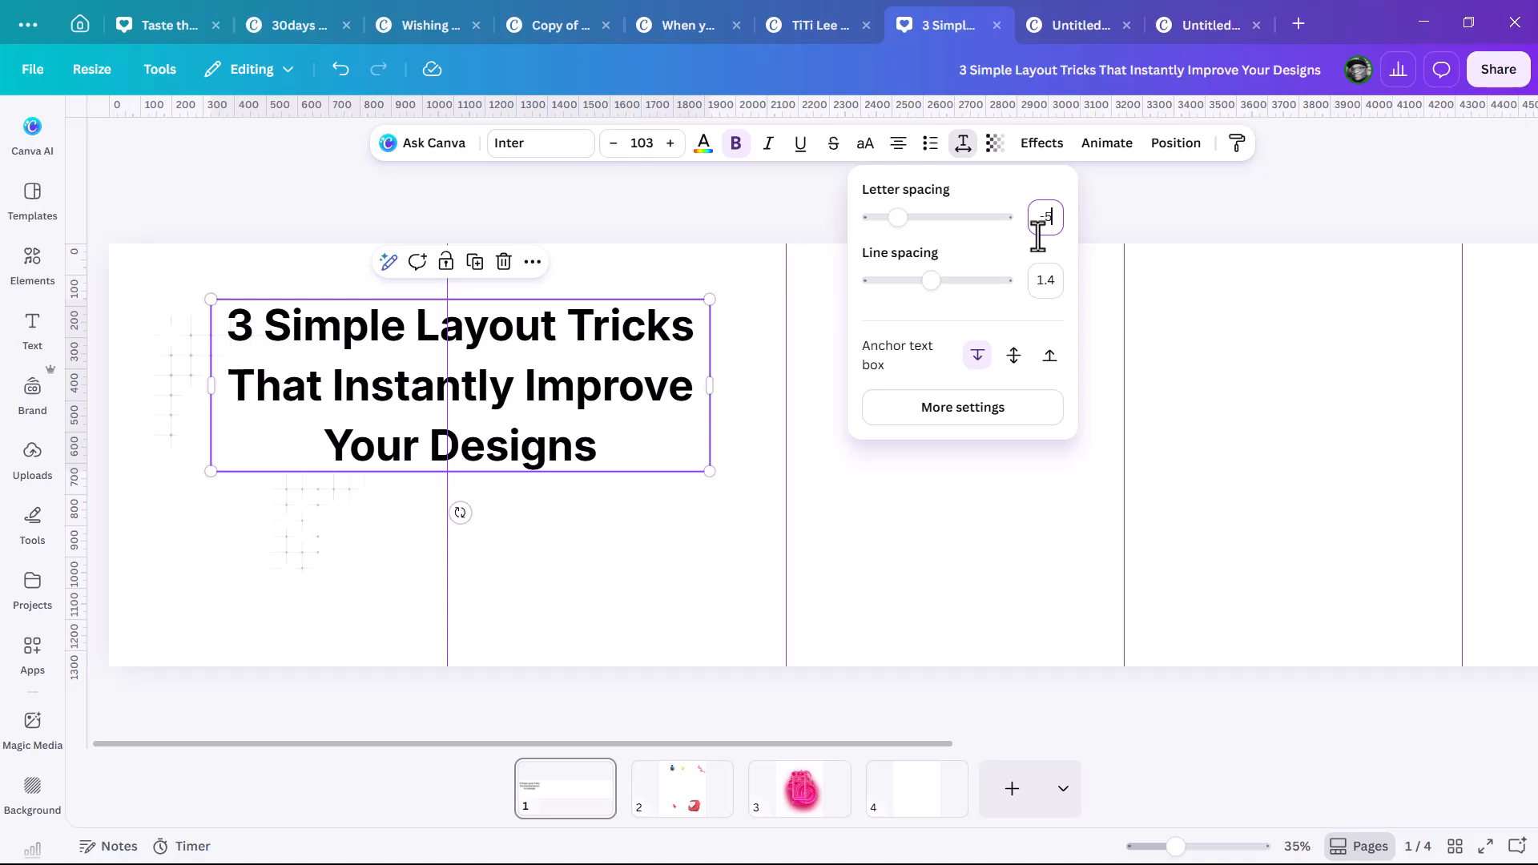
pyautogui.press('Return')
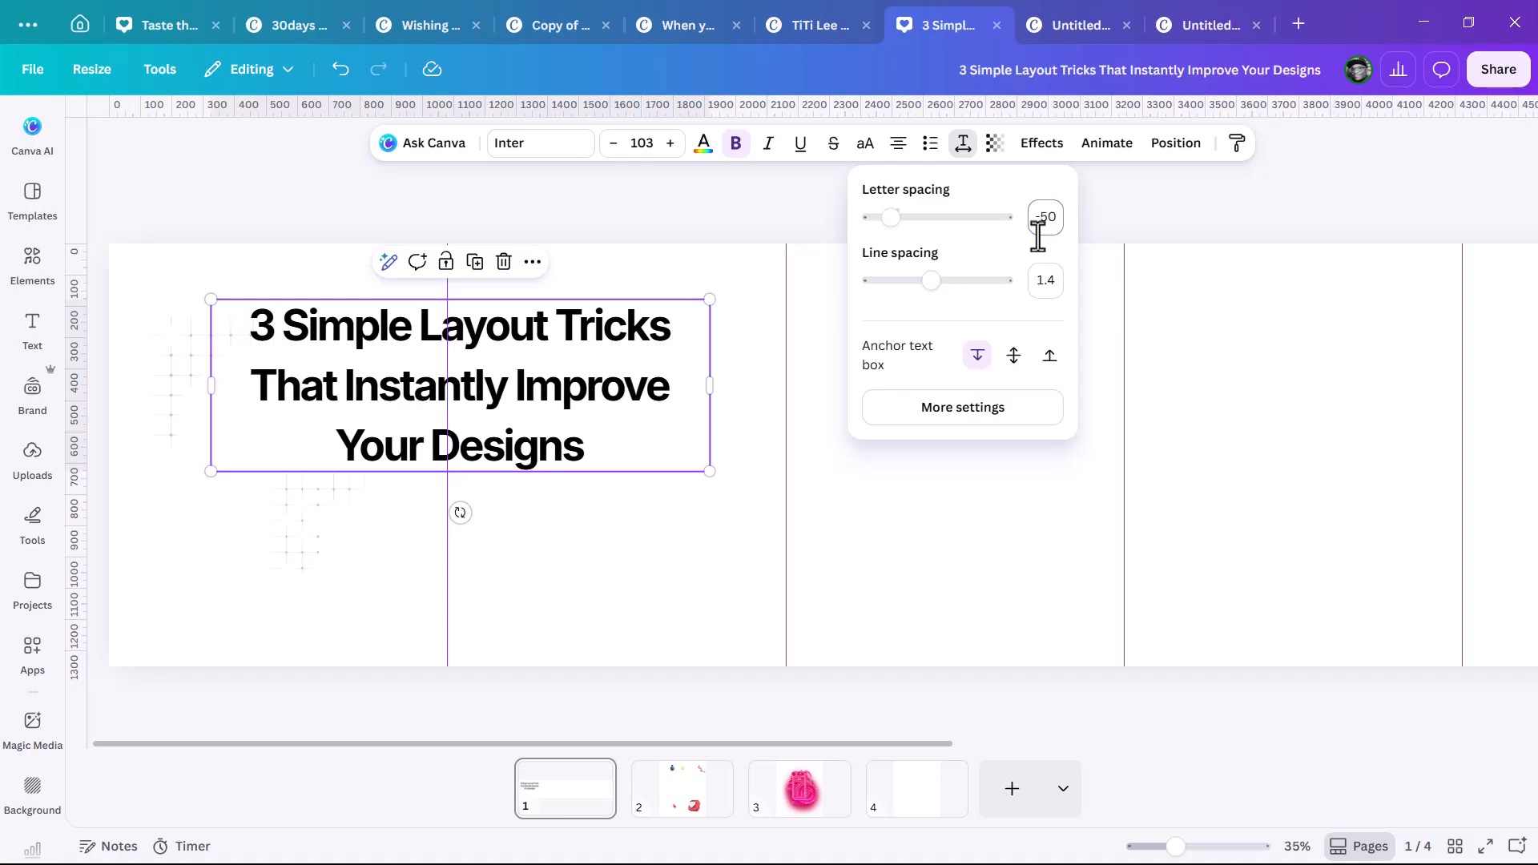
pyautogui.click(1051, 287)
pyautogui.press('Return')
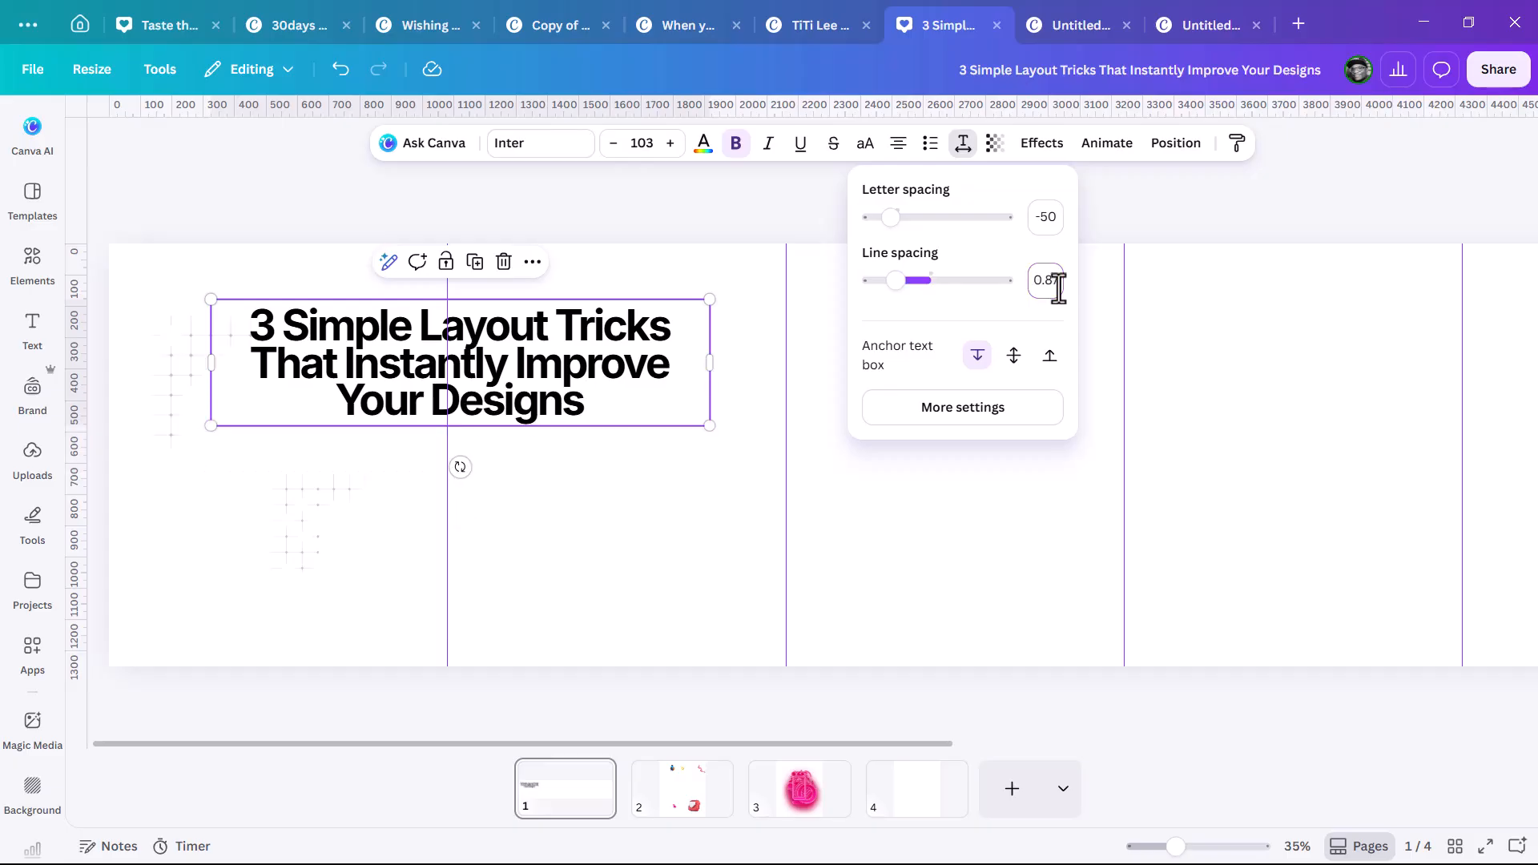
# Narrow the headline's text box so it wraps onto five lines and place it centrally in the first slide.
pyautogui.moveTo(717, 363); pyautogui.dragTo(484, 363)
pyautogui.moveTo(360, 412); pyautogui.dragTo(296, 441)
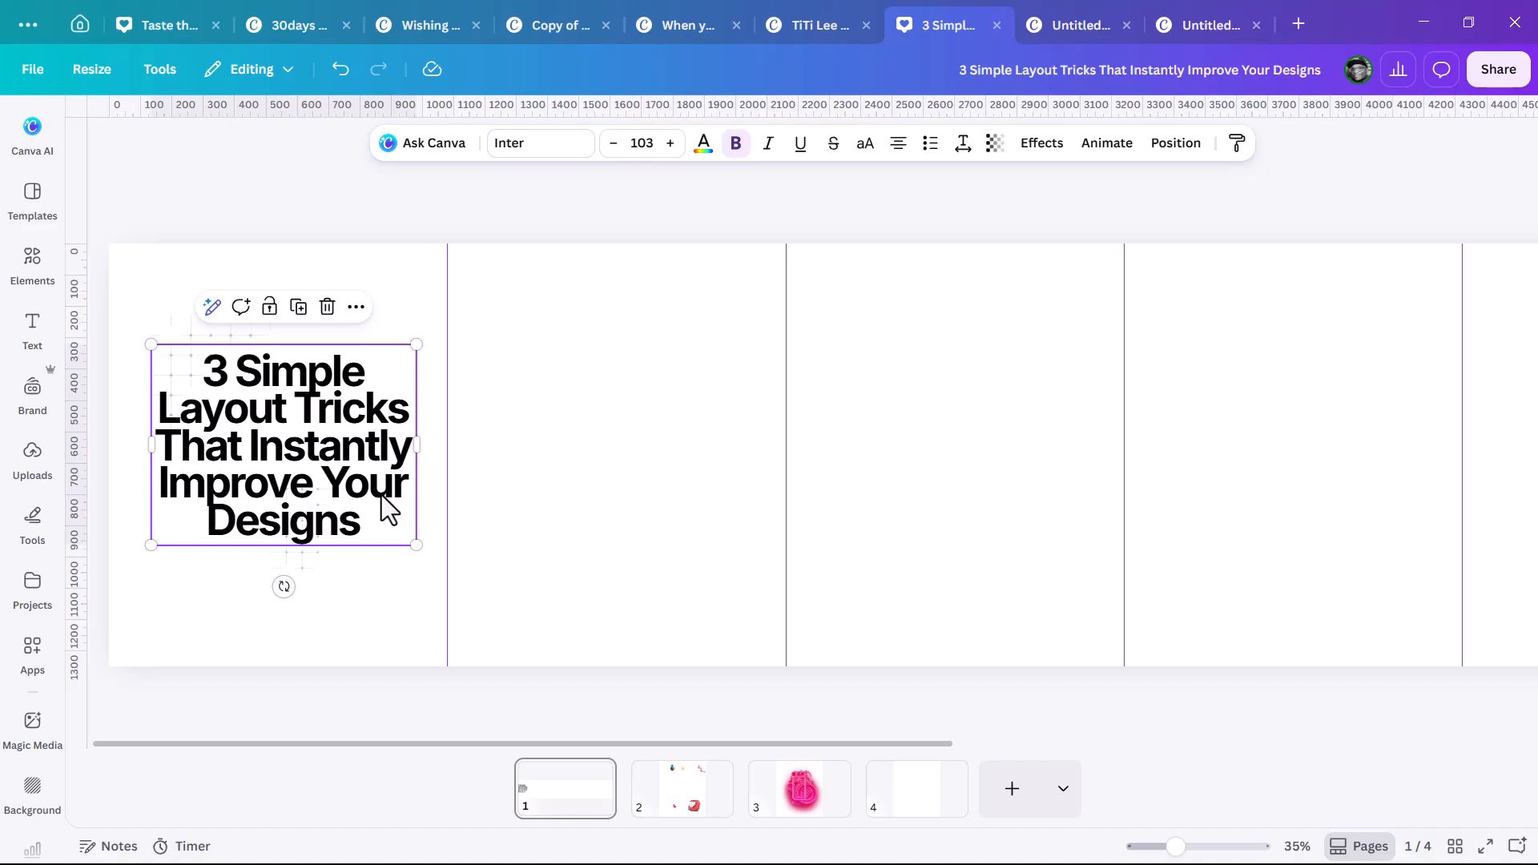
# Shift the headline slightly toward the first slide's left edge and add a vertical margin guide at about 93 px beside it.
pyautogui.click(503, 460)
pyautogui.moveTo(337, 470); pyautogui.dragTo(328, 475)
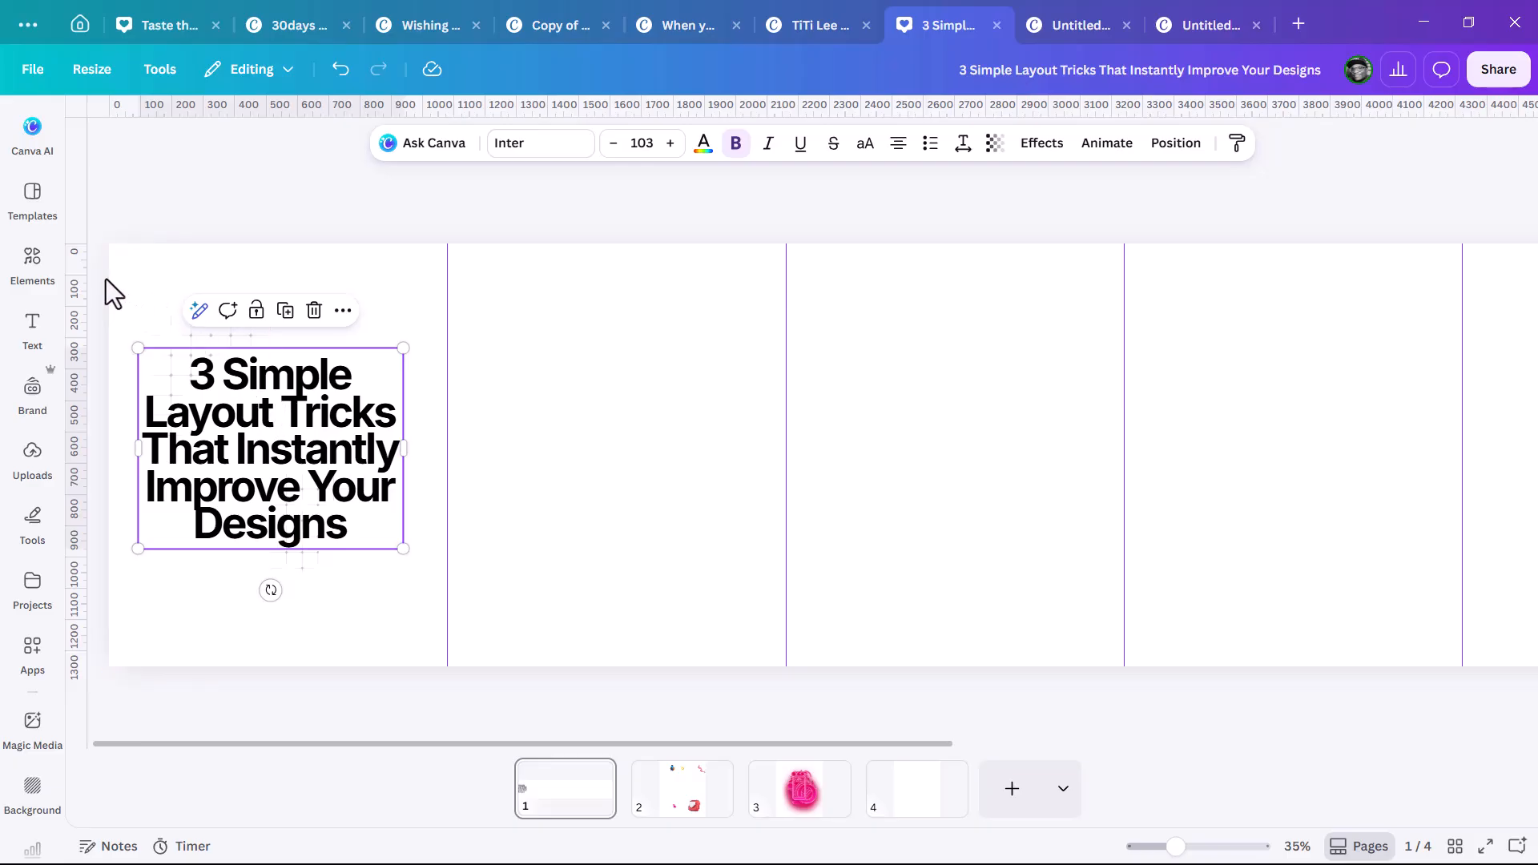
pyautogui.moveTo(76, 309); pyautogui.dragTo(133, 310)
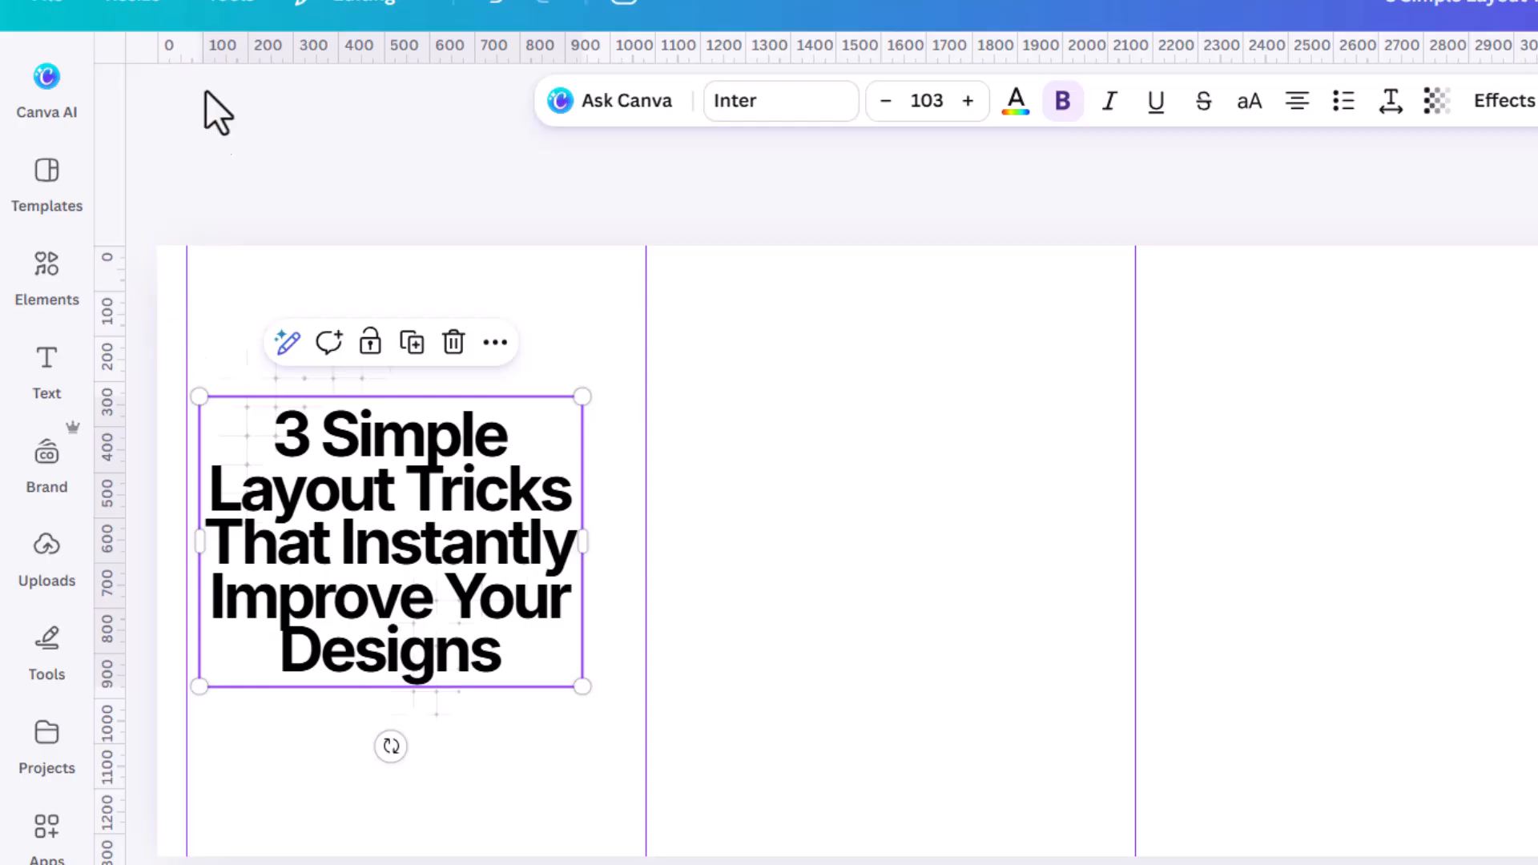
pyautogui.hotkey('ctrl', 'z')
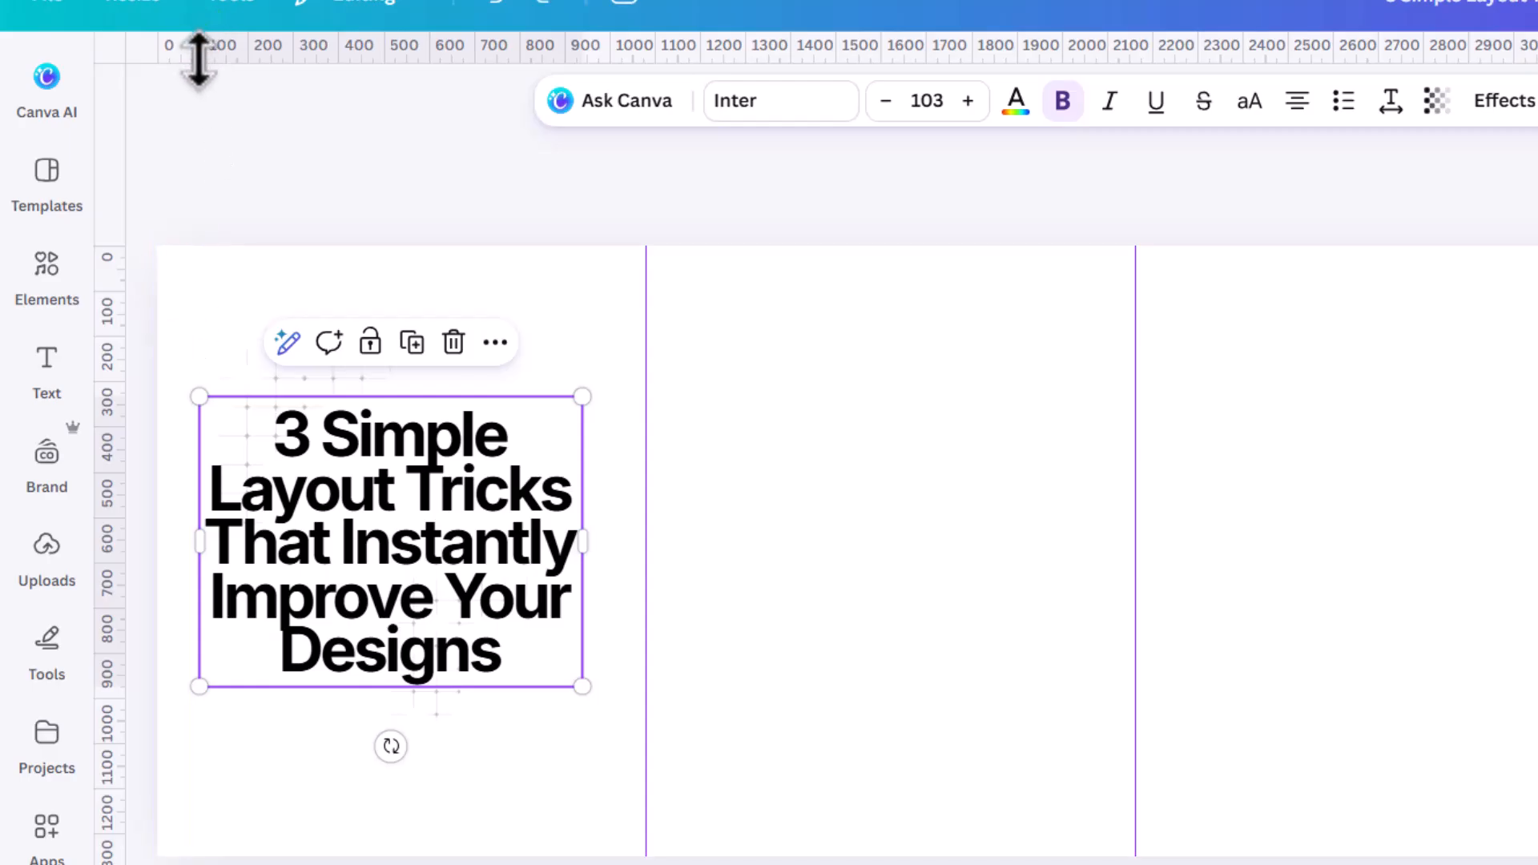
pyautogui.moveTo(118, 387); pyautogui.dragTo(201, 406)
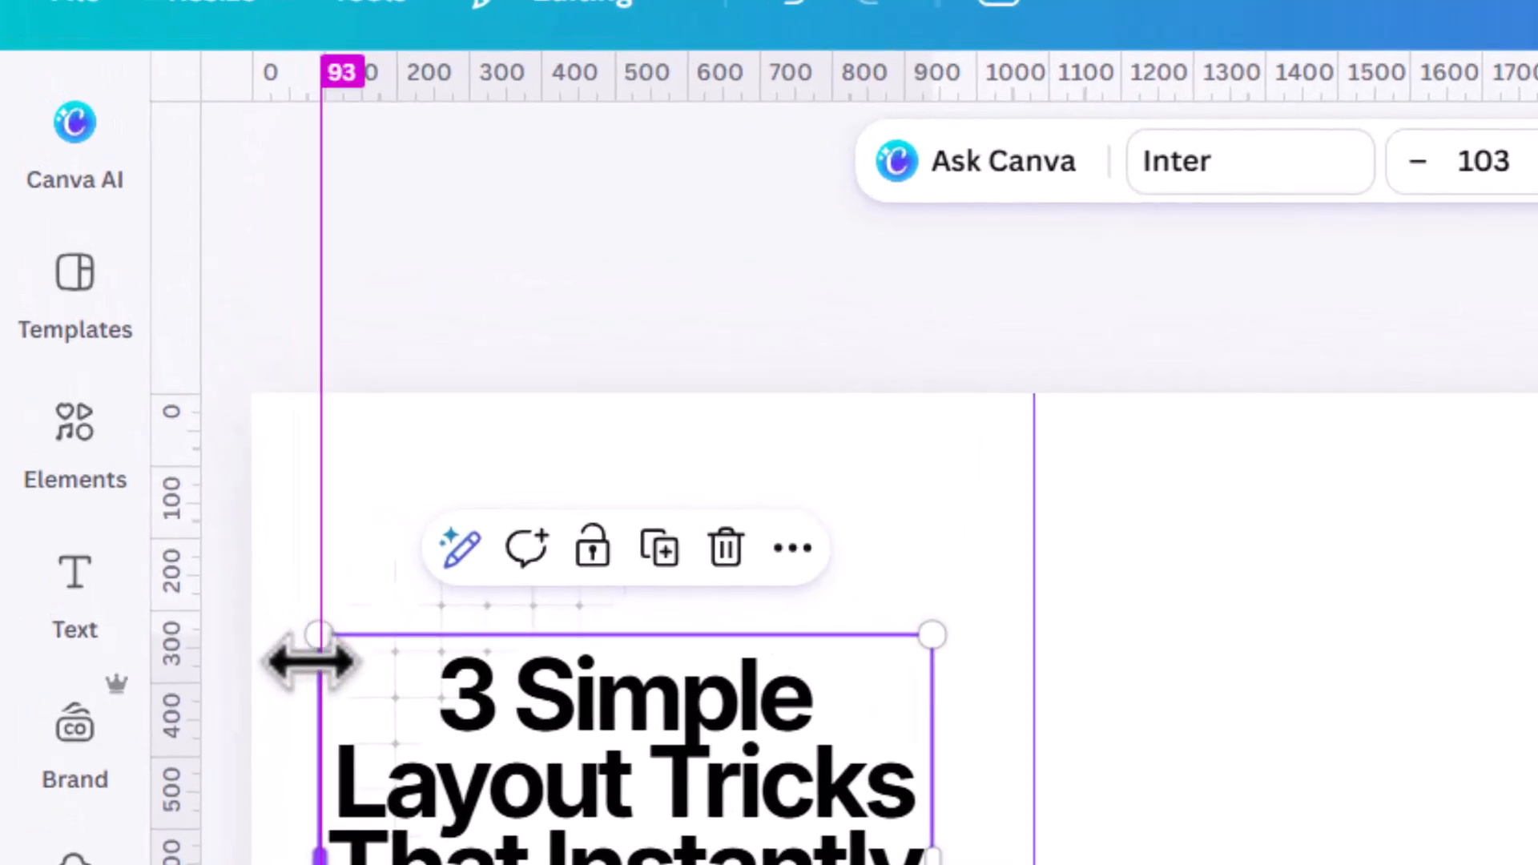
pyautogui.moveTo(312, 661)
pyautogui.mouseDown()
pyautogui.moveTo(354, 677)
pyautogui.moveTo(313, 671)
pyautogui.mouseUp()
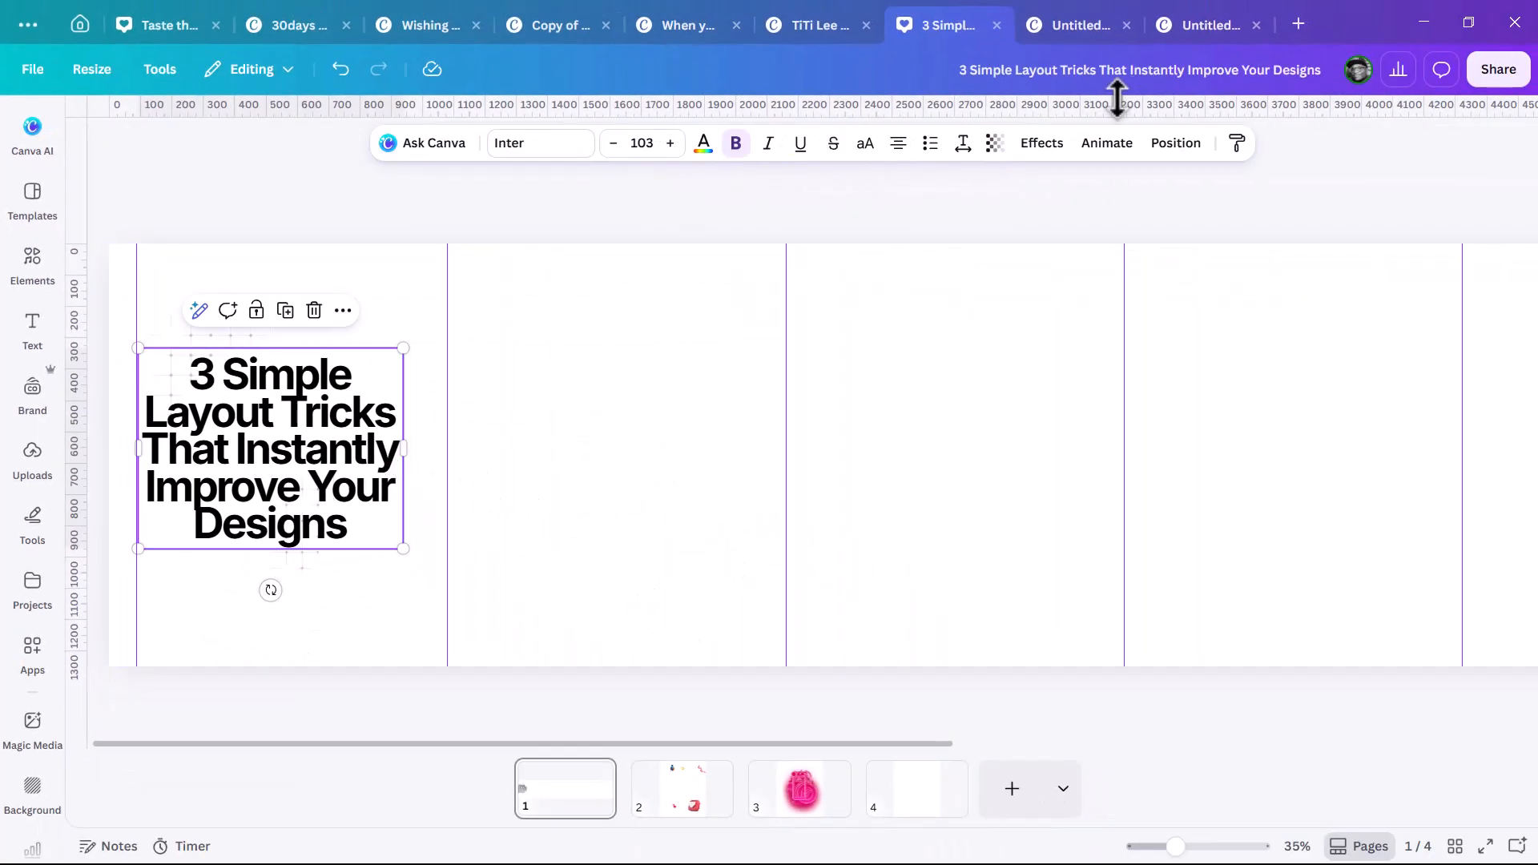
# Left-align the headline text and position it so its left edge sits on the first slide's margin guide.
pyautogui.click(898, 144)
pyautogui.click(664, 401)
pyautogui.click(210, 426)
pyautogui.scroll(5, 205, 424)
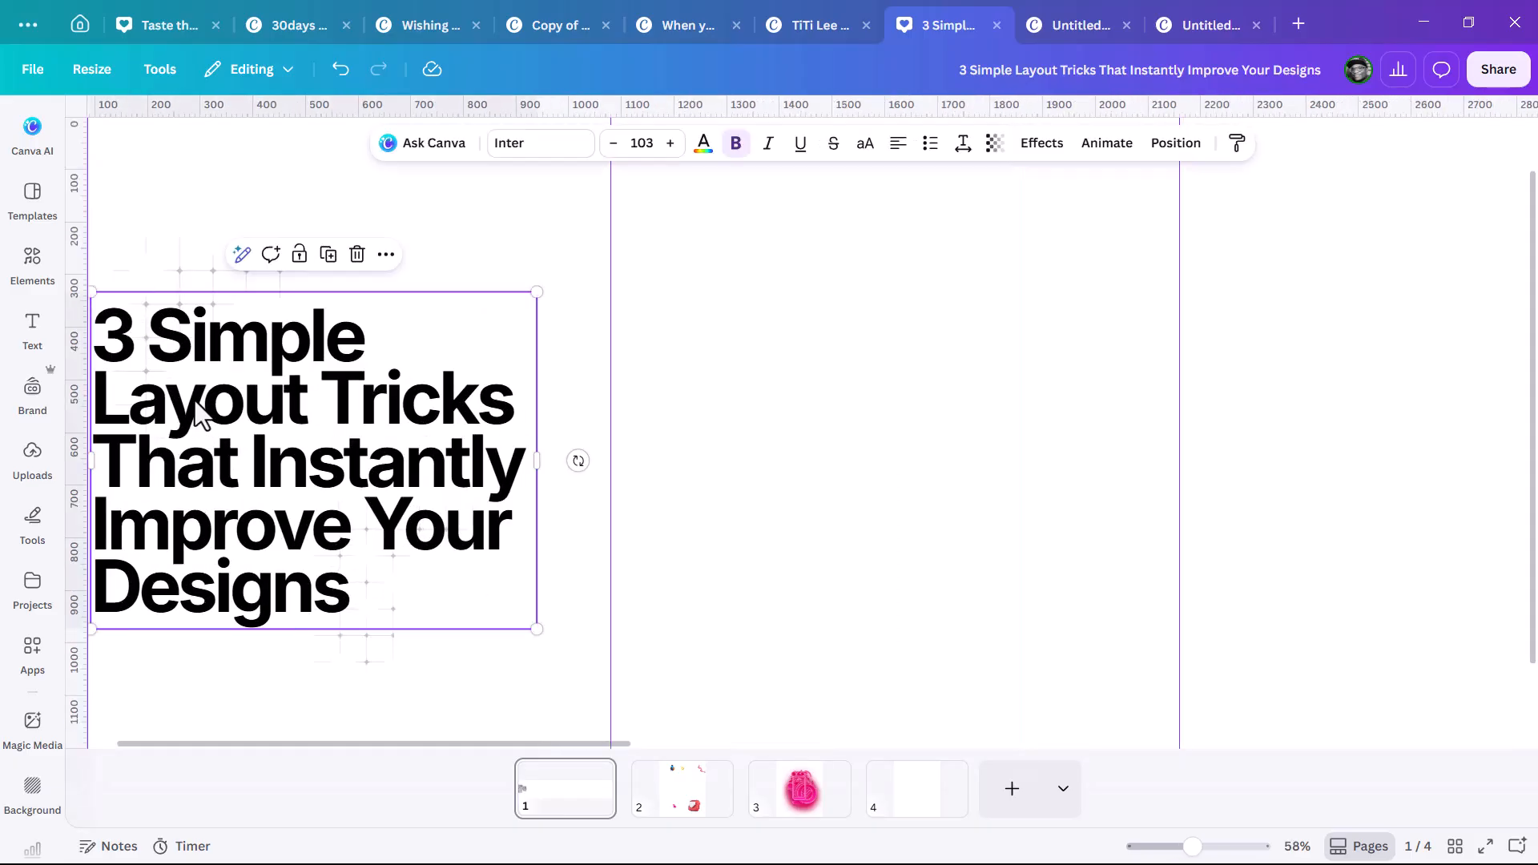
pyautogui.moveTo(200, 414); pyautogui.dragTo(189, 396)
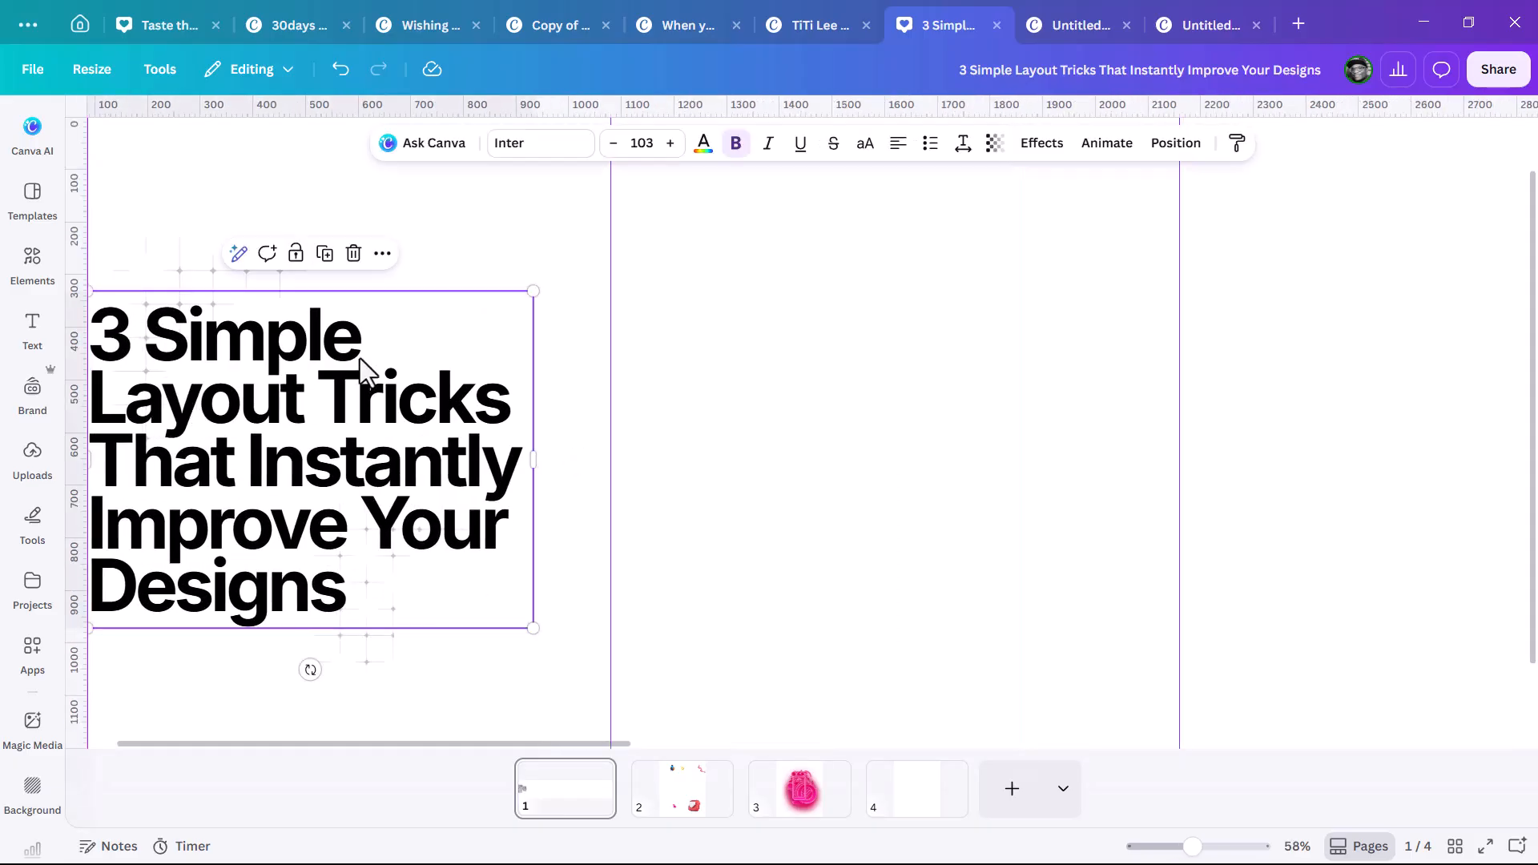
pyautogui.scroll(-5, 355, 358)
pyautogui.click(155, 270)
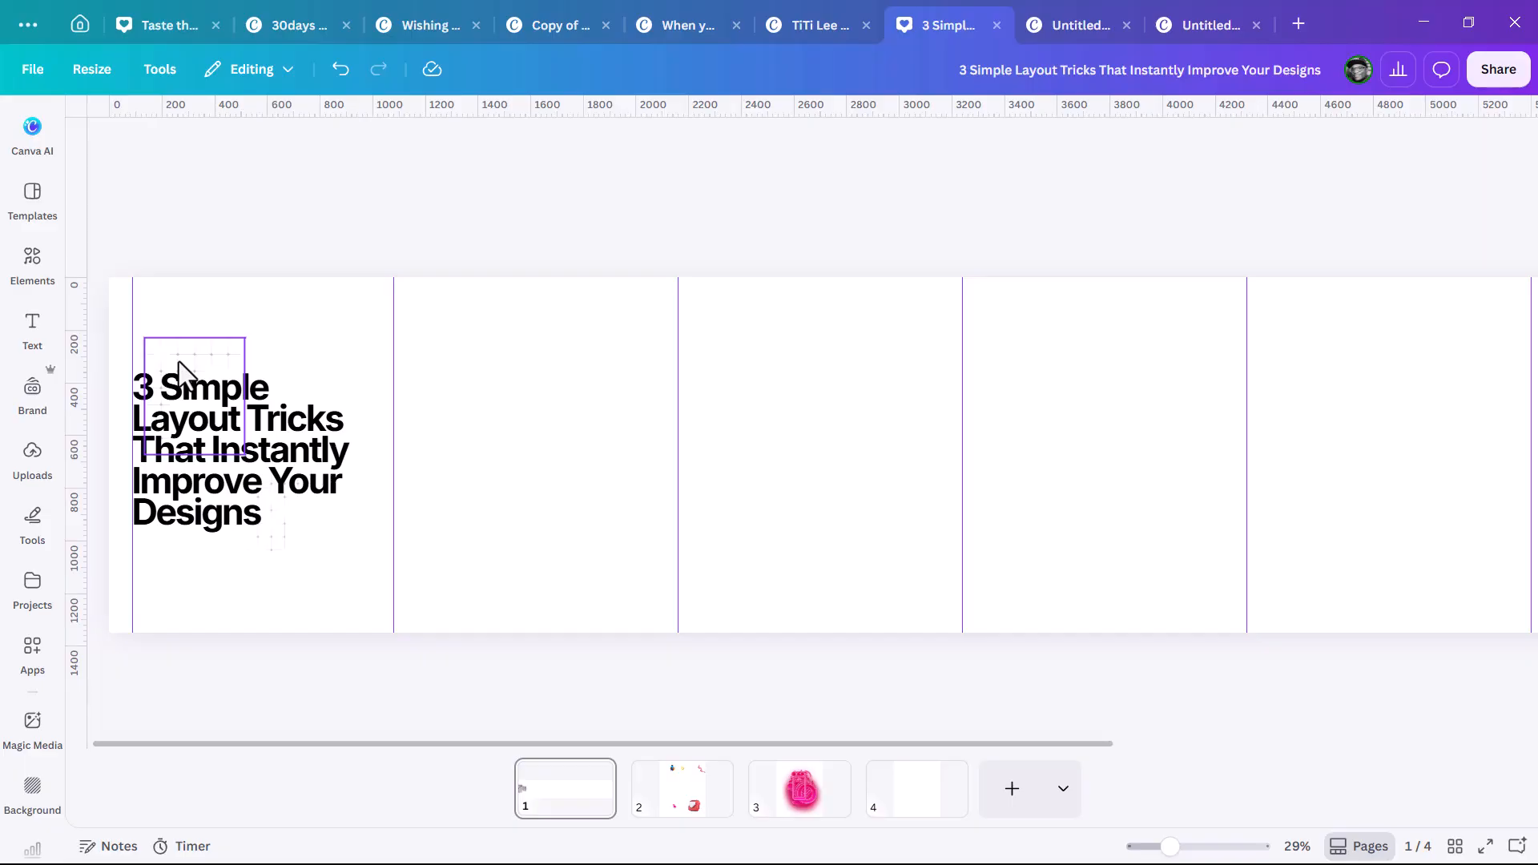
# Draw a black rectangle filling the margin before the first slide's guide and copy it to the starts of slides two and three.
pyautogui.press('r')
pyautogui.moveTo(1104, 394); pyautogui.dragTo(1102, 226)
pyautogui.moveTo(1157, 461); pyautogui.dragTo(1085, 348)
pyautogui.scroll(4, 104, 370)
pyautogui.scroll(-5, 1027, 371)
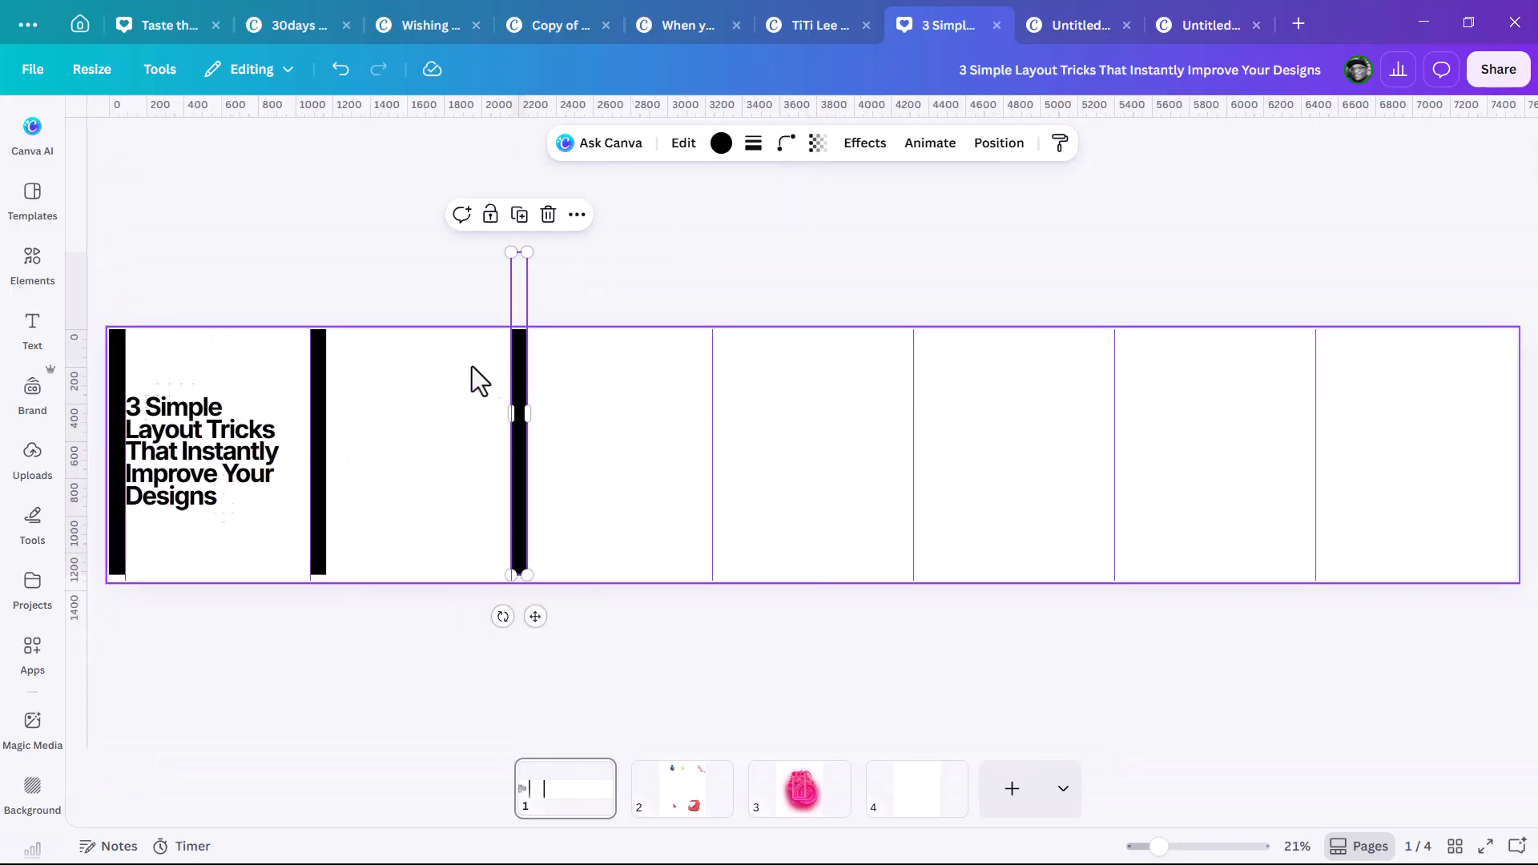
# Copy the black margin bar to the left edges of slides four, five, six and seven.
pyautogui.moveTo(521, 374); pyautogui.dragTo(1123, 403)
pyautogui.click(718, 388)
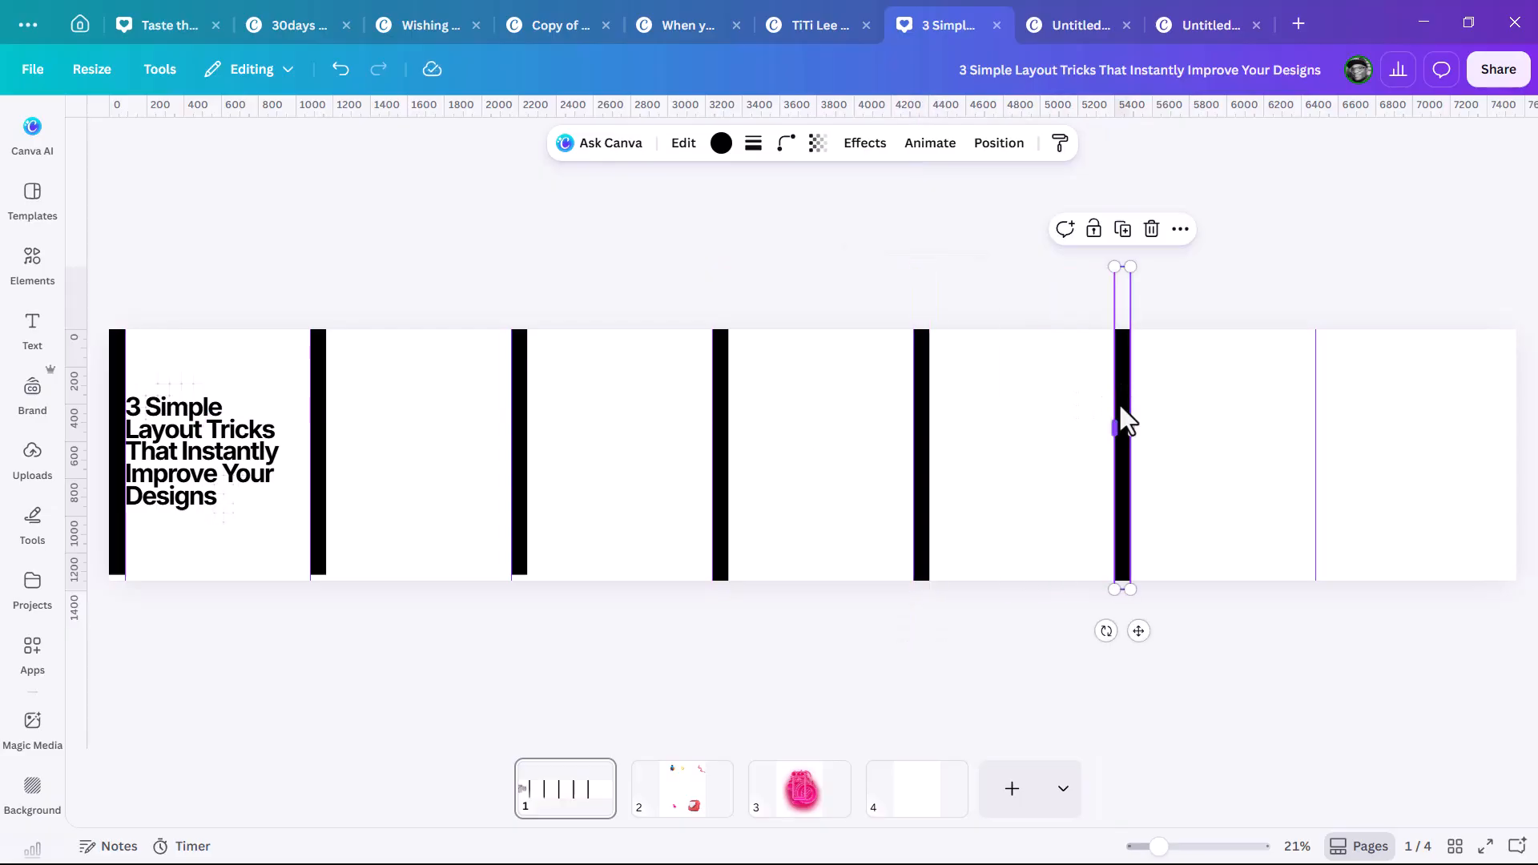
pyautogui.scroll(1, 1125, 406)
pyautogui.moveTo(1125, 405); pyautogui.dragTo(1366, 426)
# Move the first three black margin bars down so that they cover the full height of the page.
pyautogui.scroll(-3, 1100, 441)
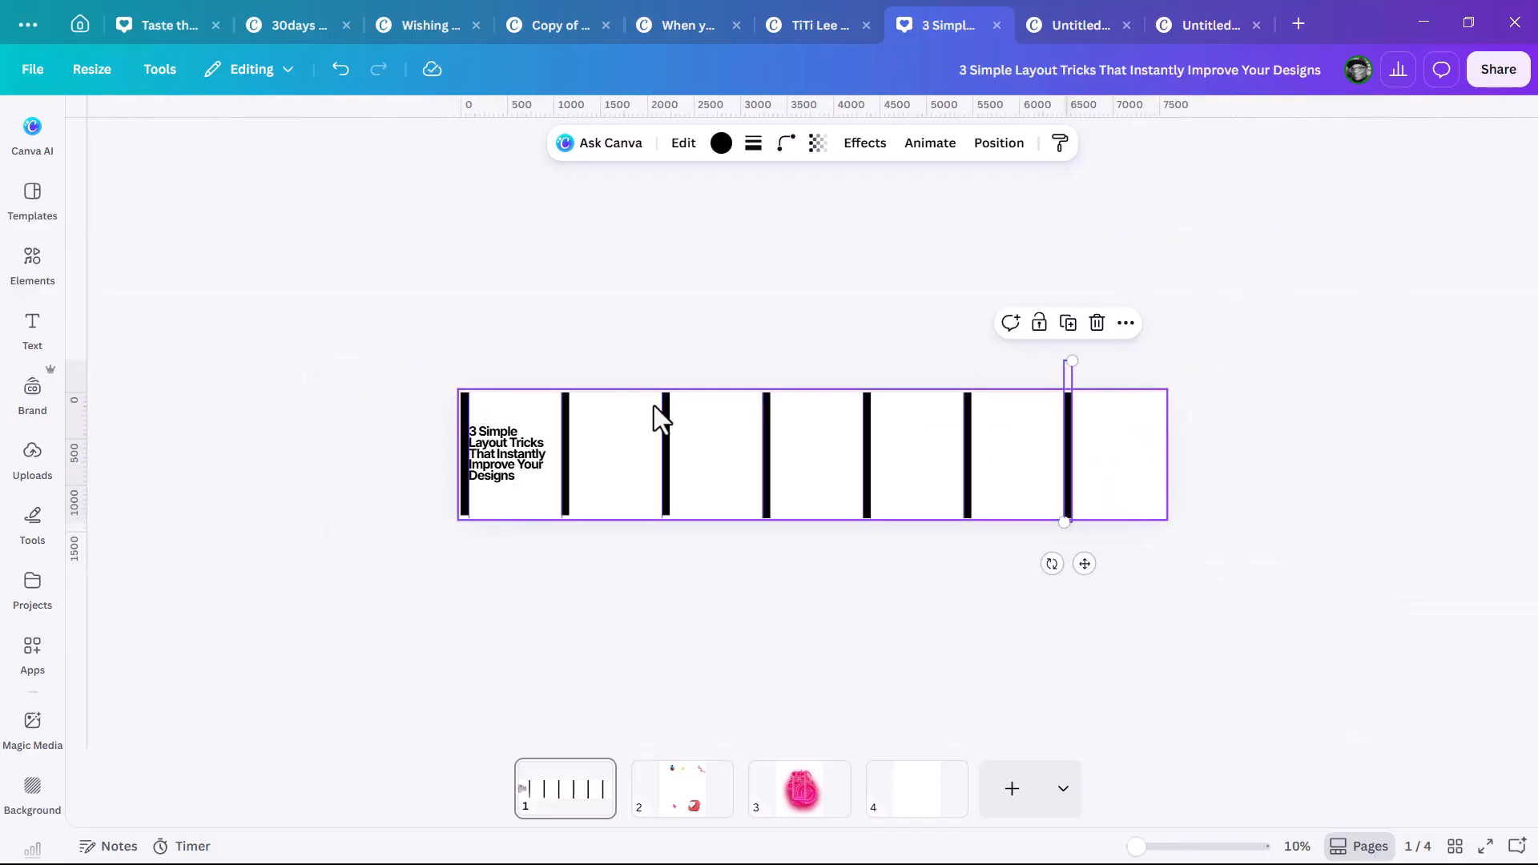
pyautogui.click(639, 282)
pyautogui.scroll(3, 513, 485)
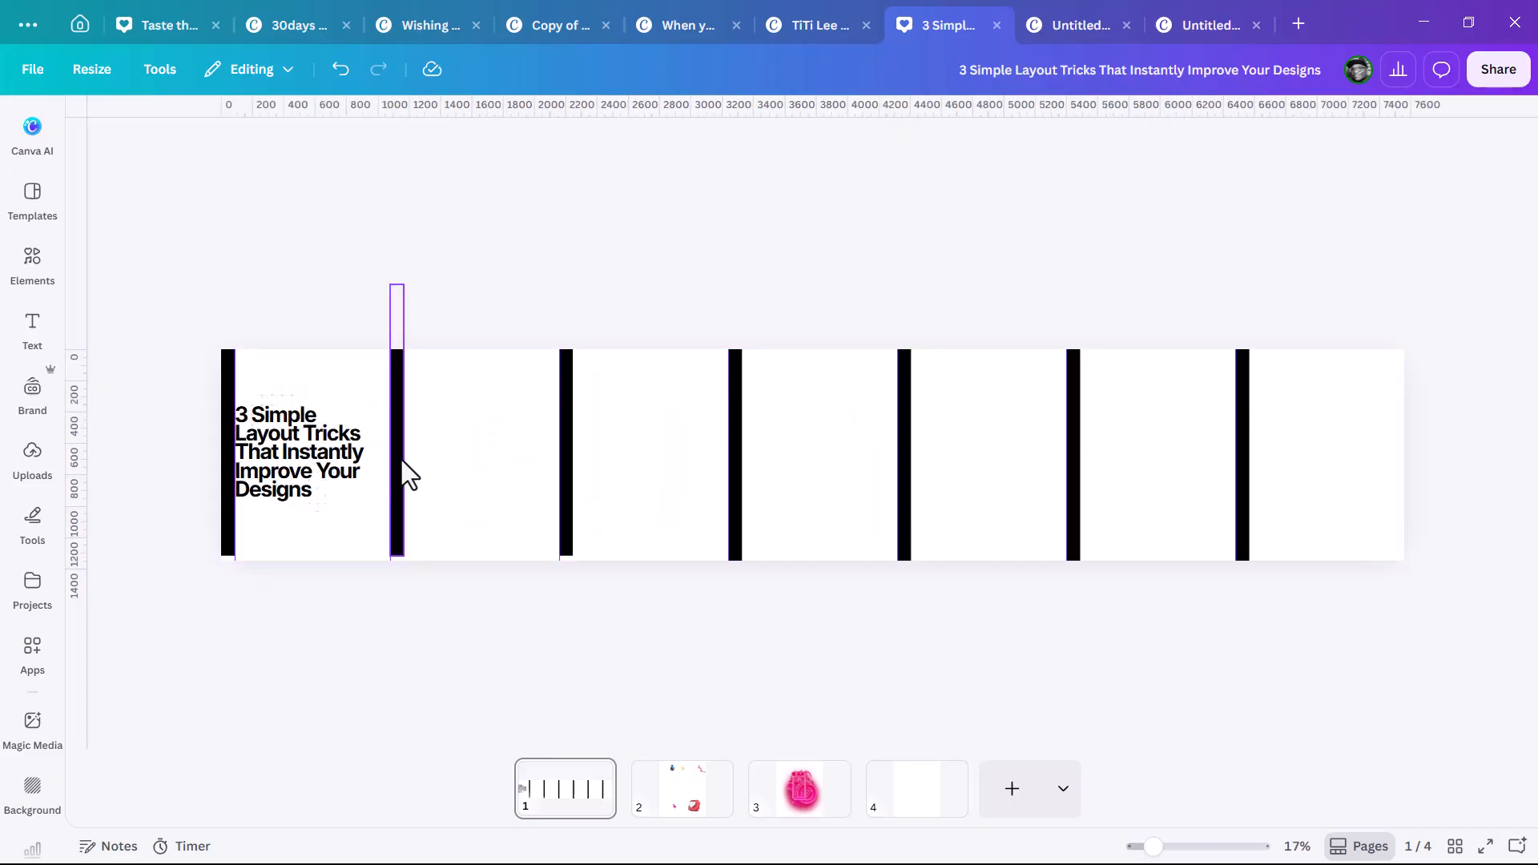
pyautogui.click(395, 460)
pyautogui.click(572, 465)
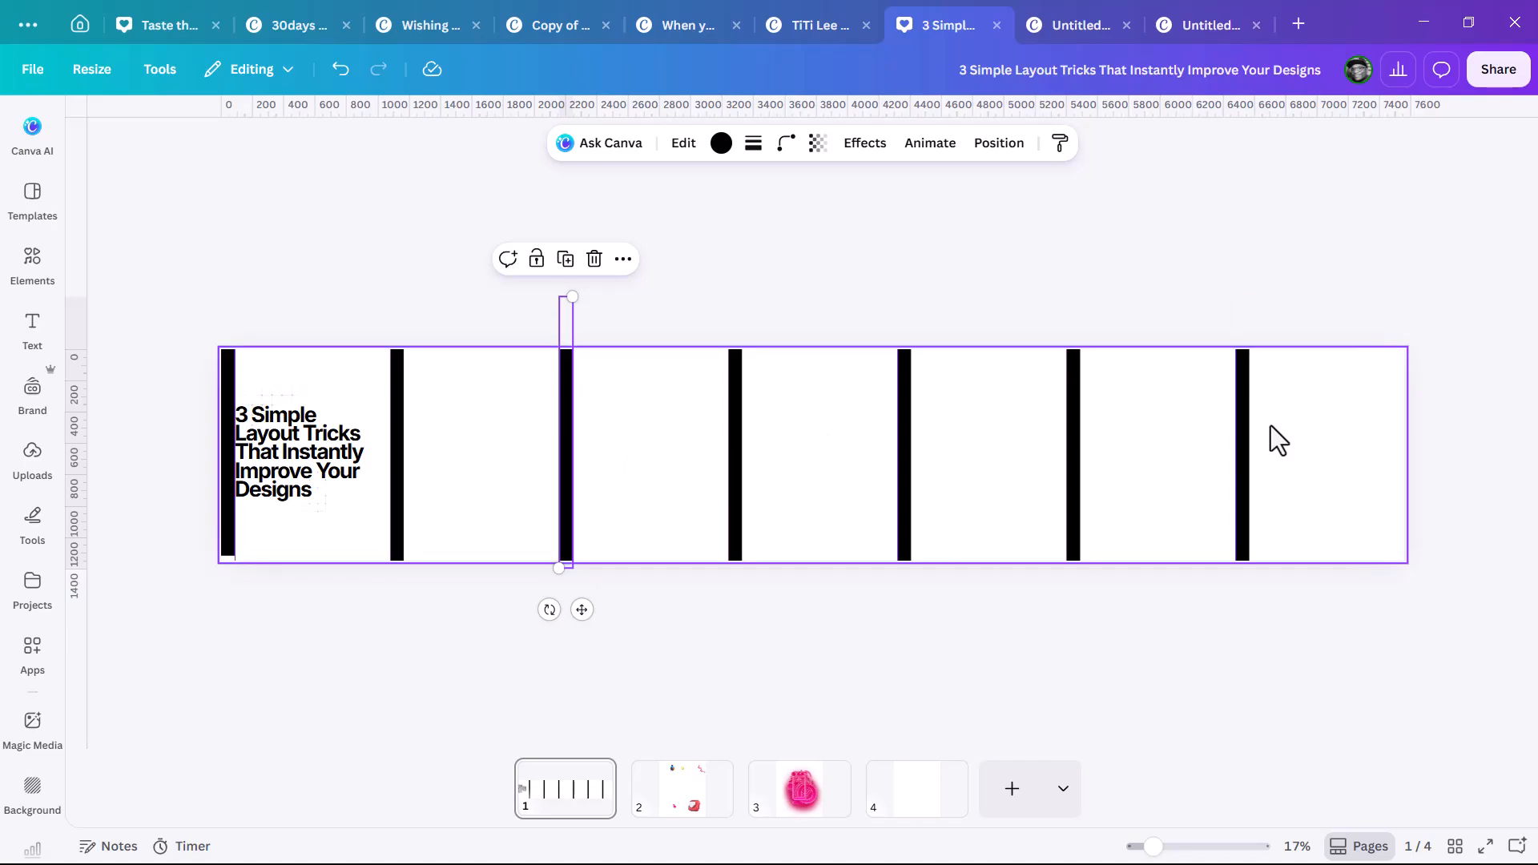
pyautogui.moveTo(224, 419); pyautogui.dragTo(223, 434)
pyautogui.click(330, 335)
# Change the whole headline's text colour to the grey from the Brand Kit palette.
pyautogui.scroll(4, 271, 402)
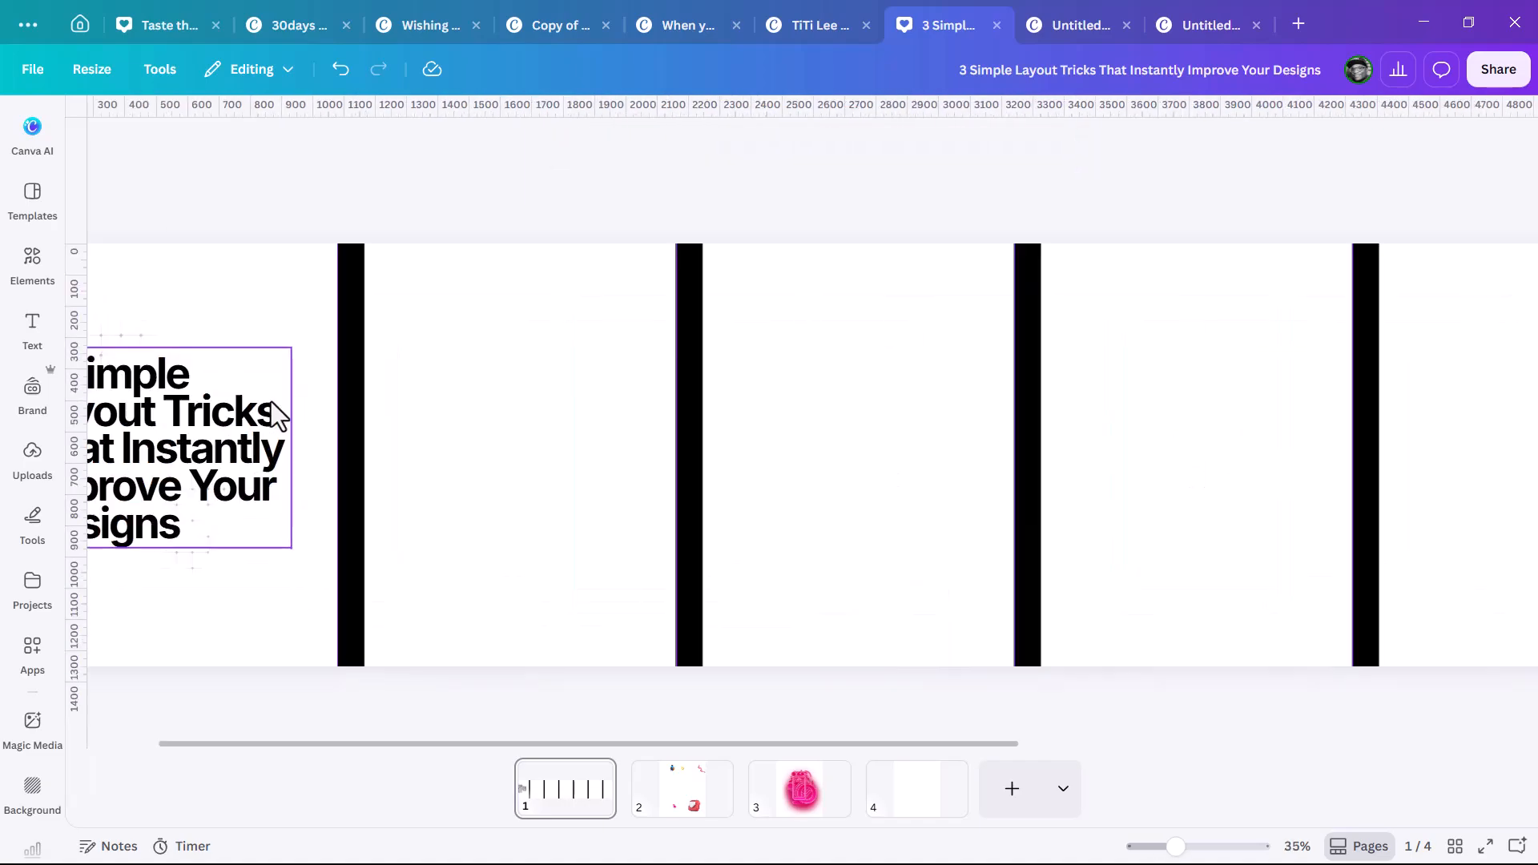
pyautogui.scroll(3, 280, 368)
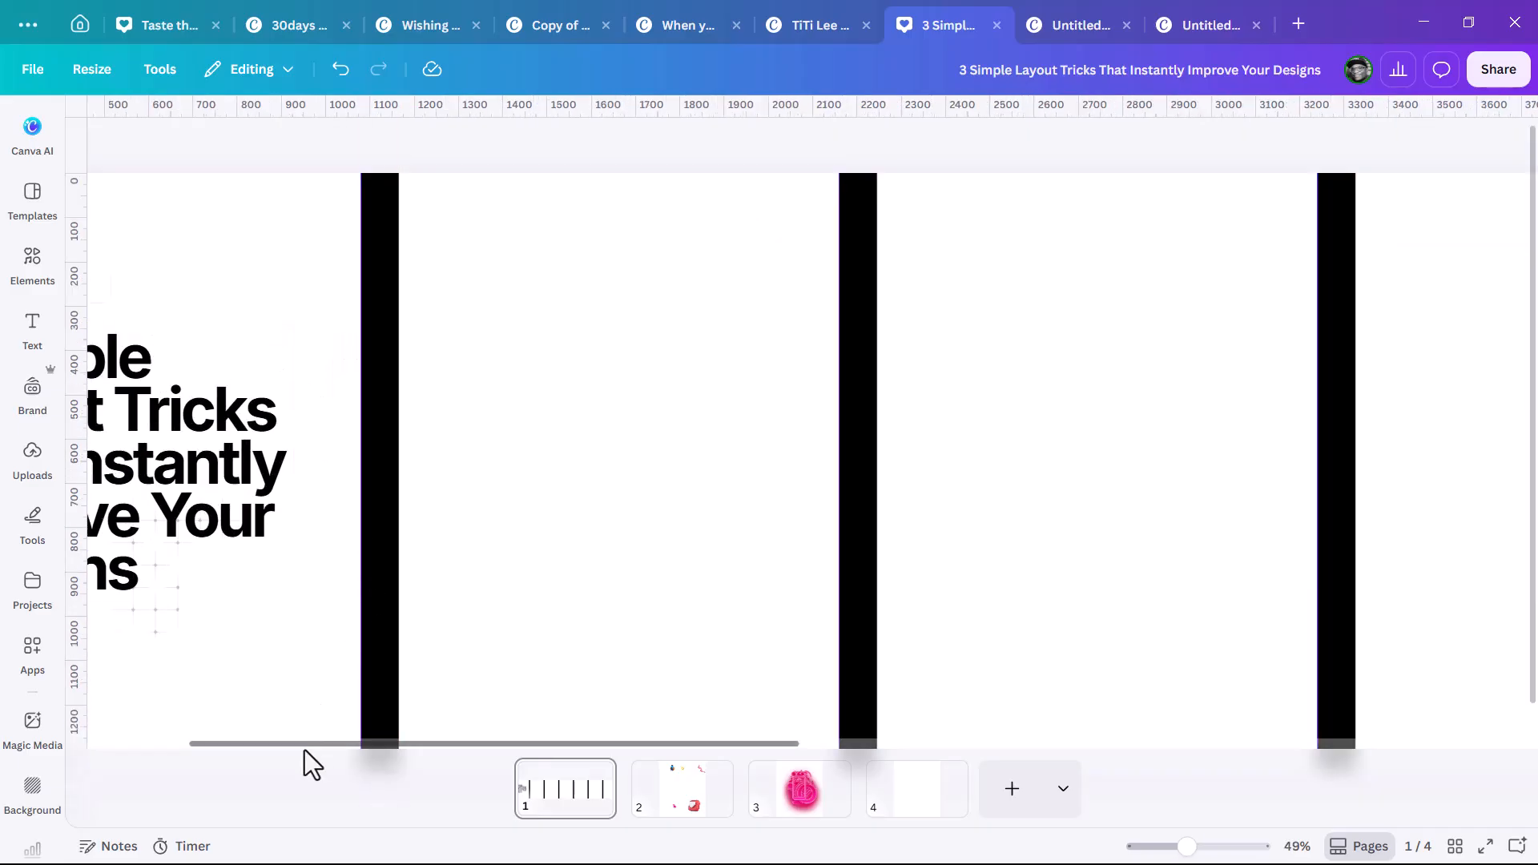
pyautogui.moveTo(308, 747); pyautogui.dragTo(161, 725)
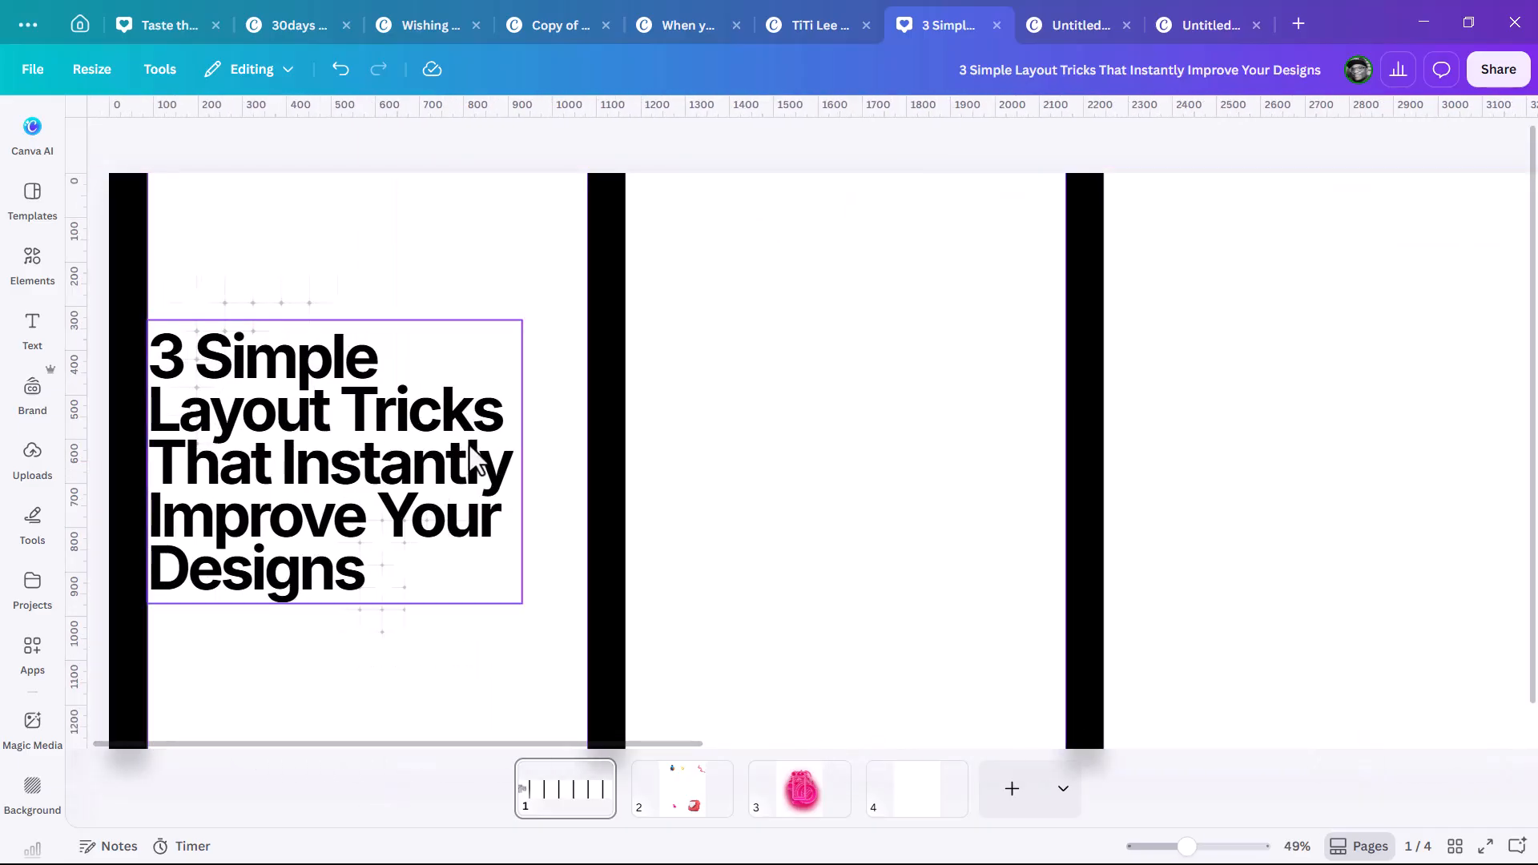
pyautogui.click(456, 469)
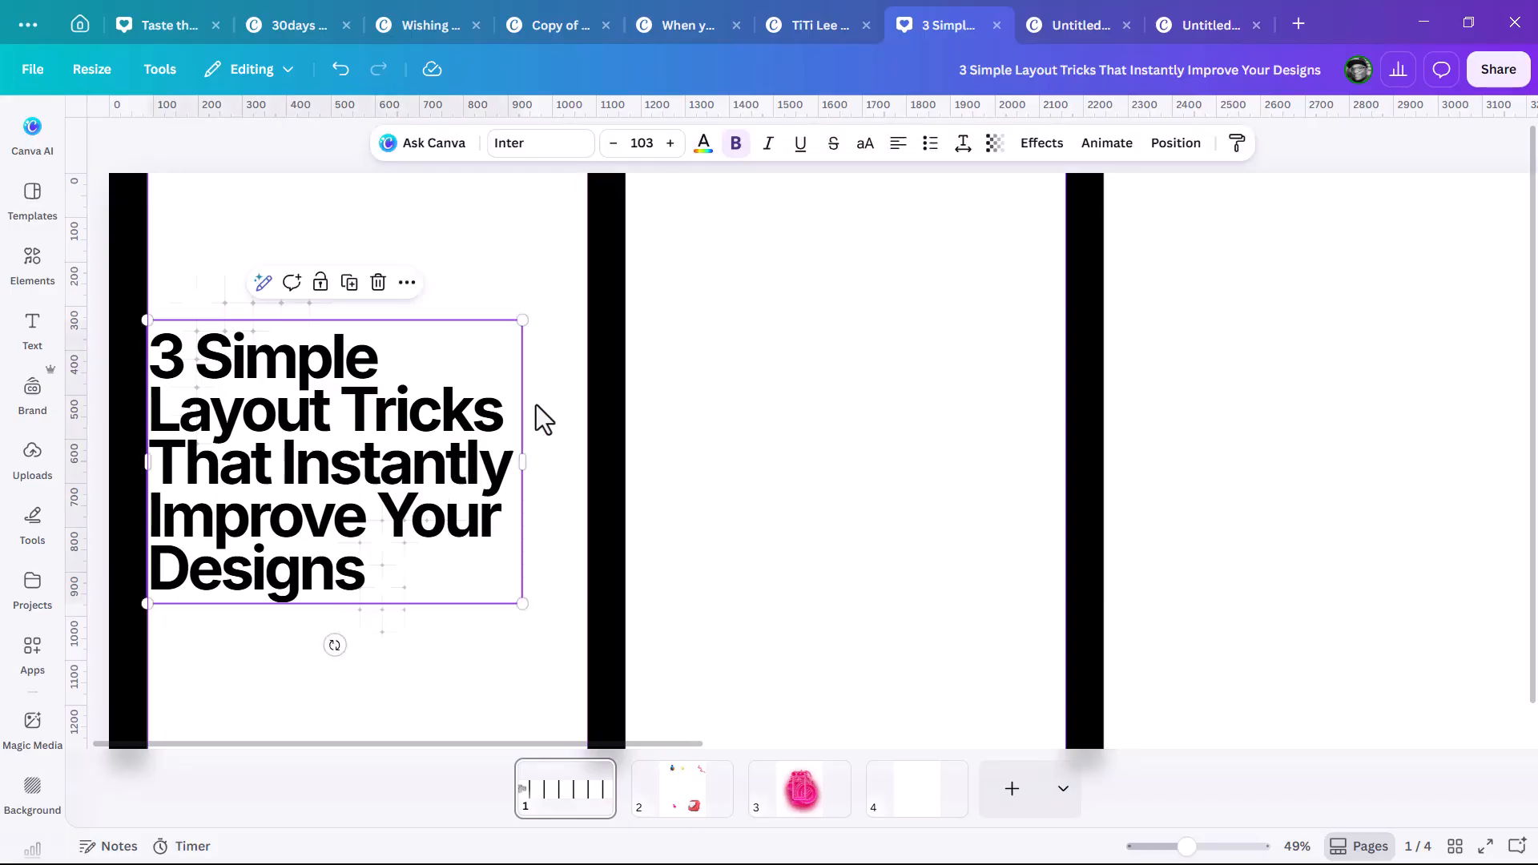
pyautogui.click(704, 144)
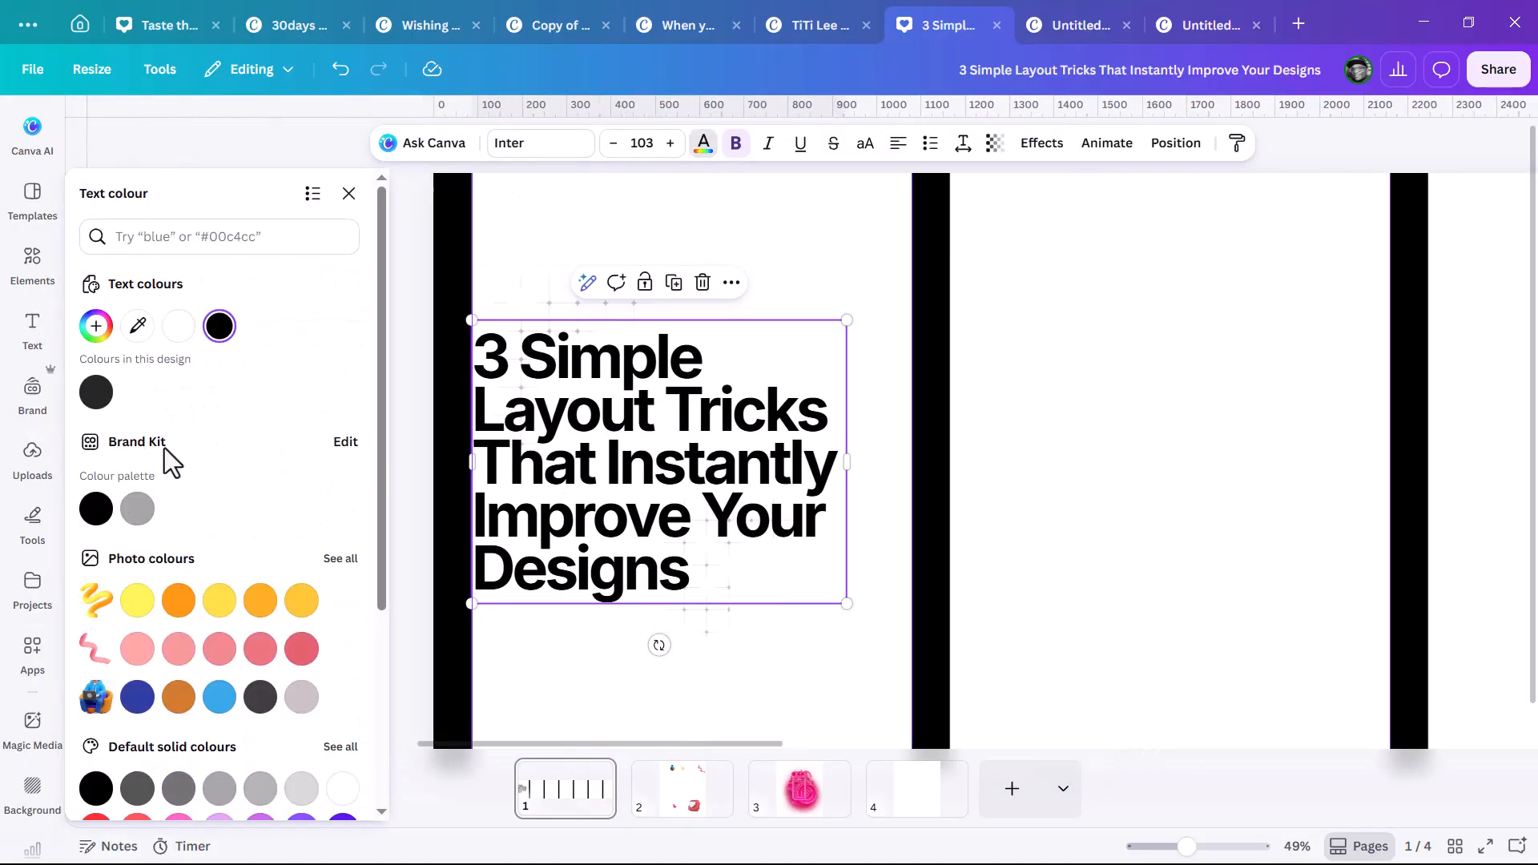
pyautogui.click(138, 510)
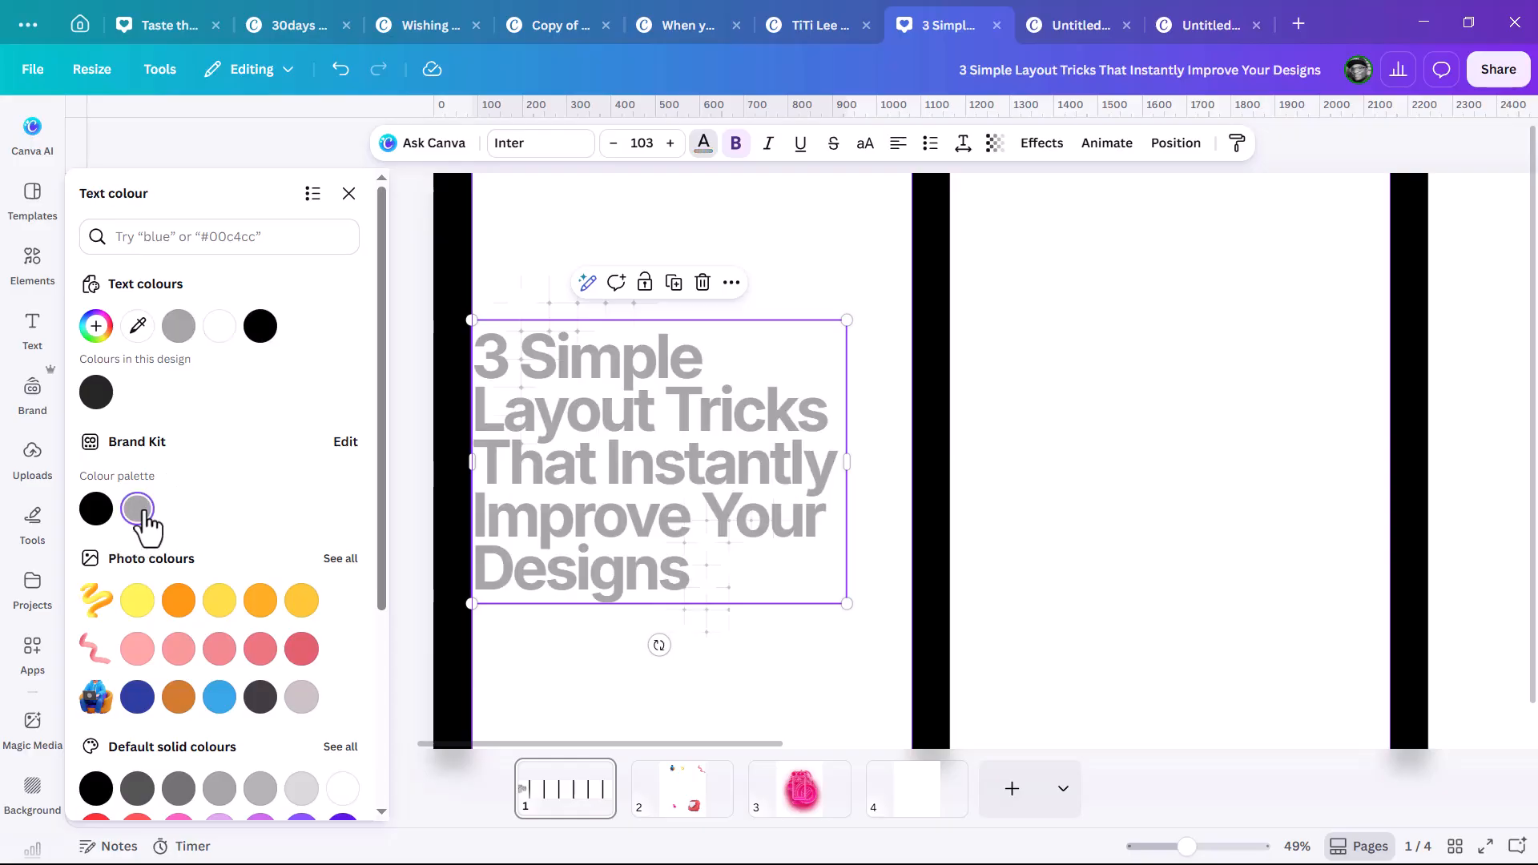
# Recolour only the headline words "Instantly Improve Your Designs" in the Brand Kit's black.
pyautogui.doubleClick(686, 464)
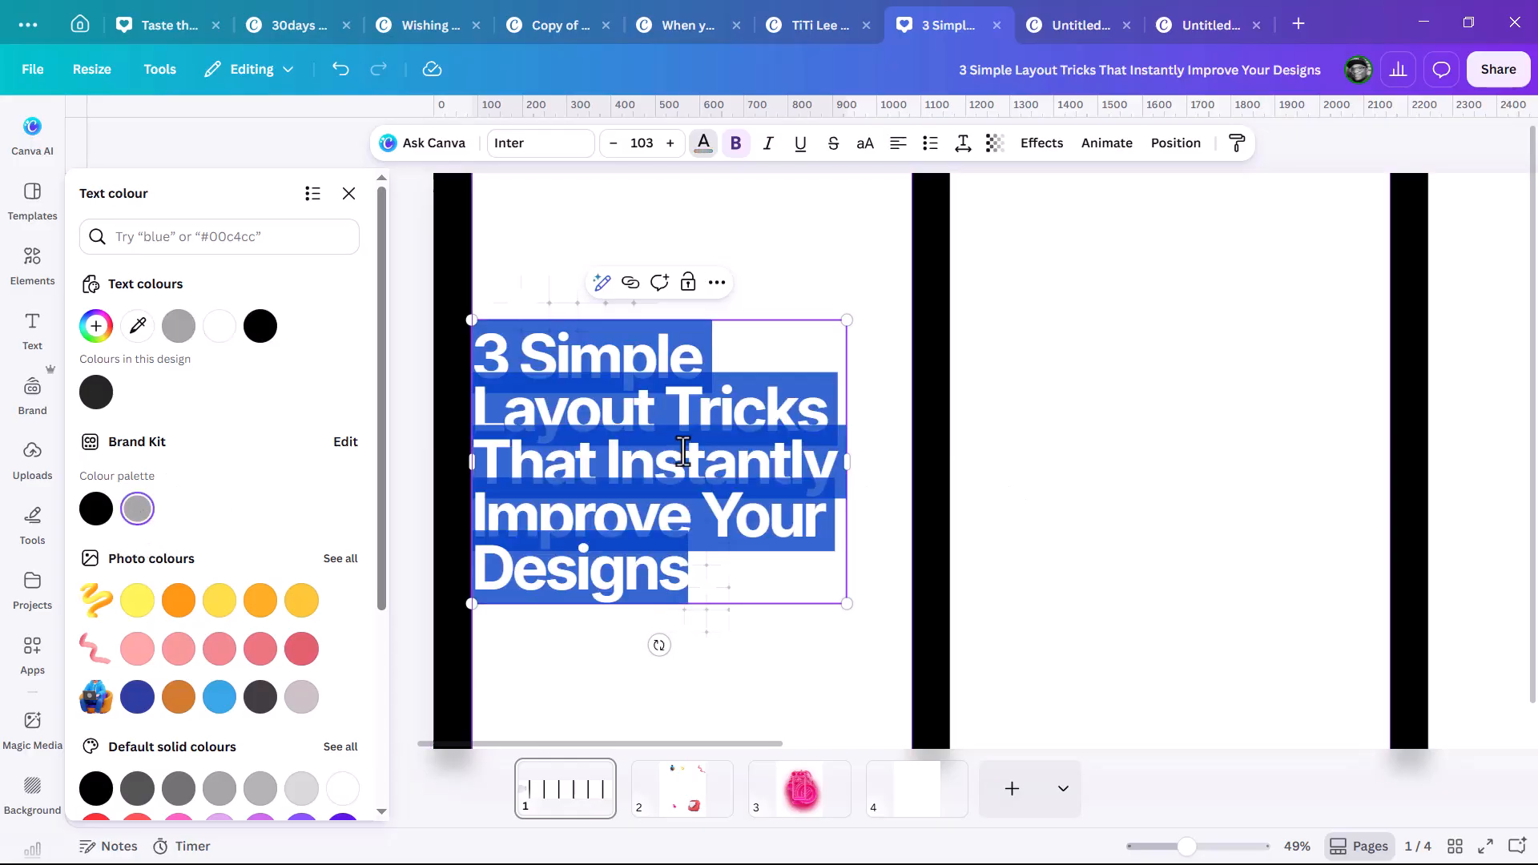
pyautogui.click(591, 377)
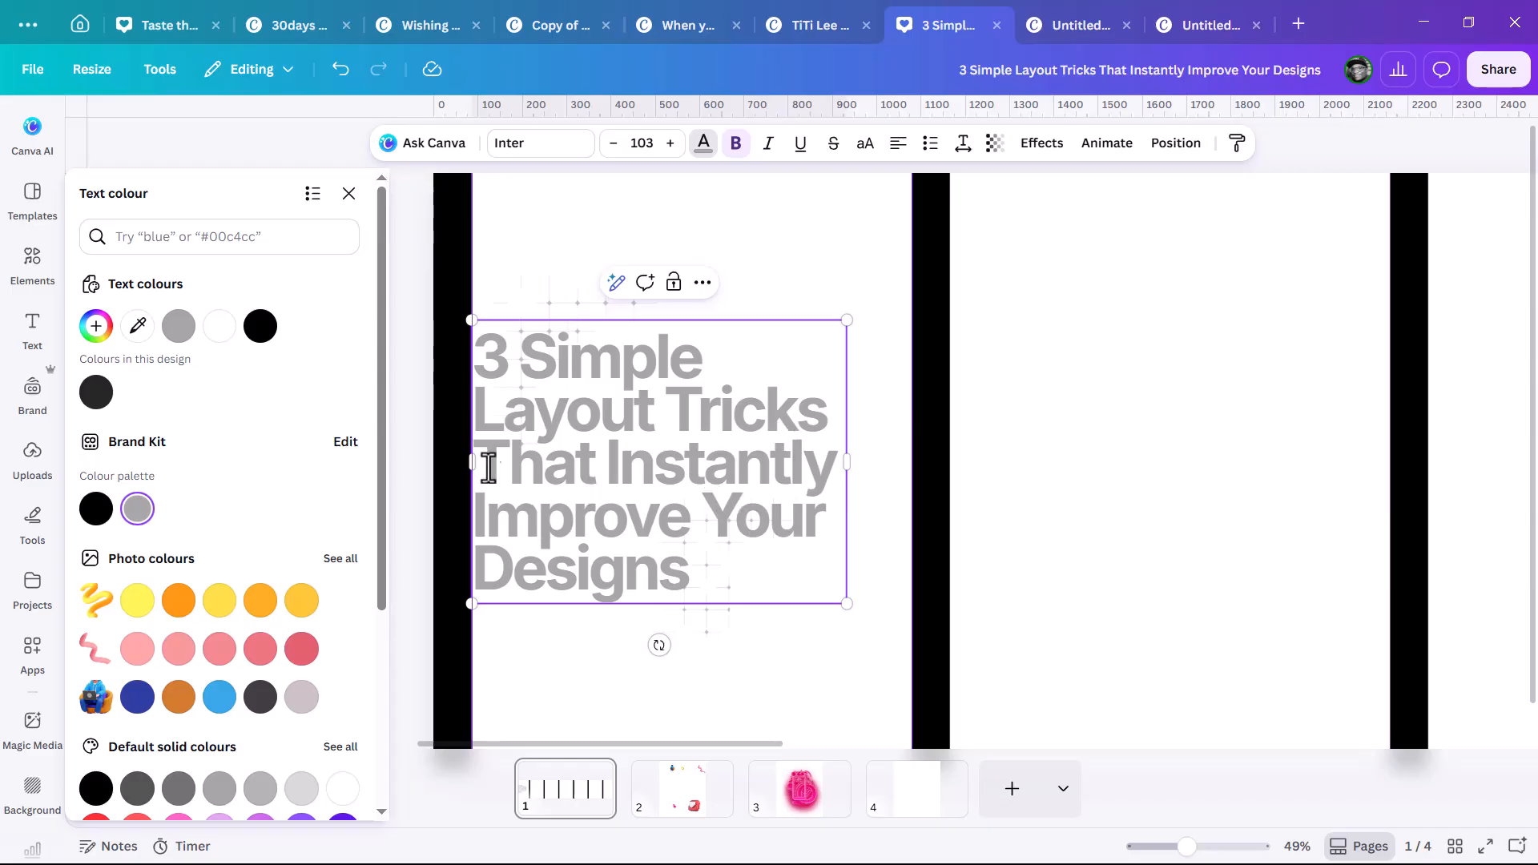
pyautogui.moveTo(612, 464); pyautogui.dragTo(748, 611)
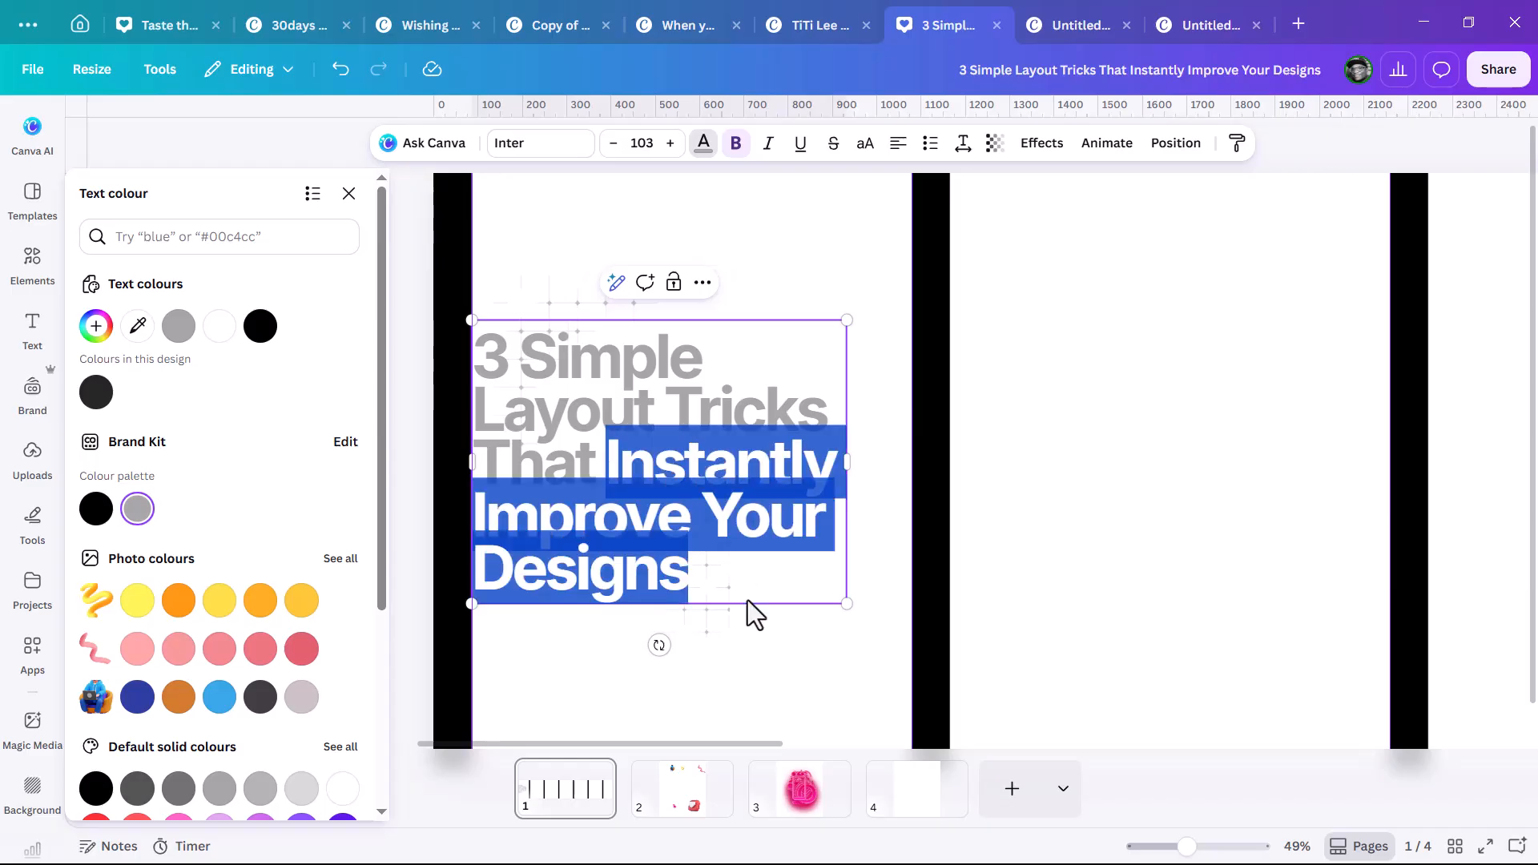
pyautogui.click(97, 509)
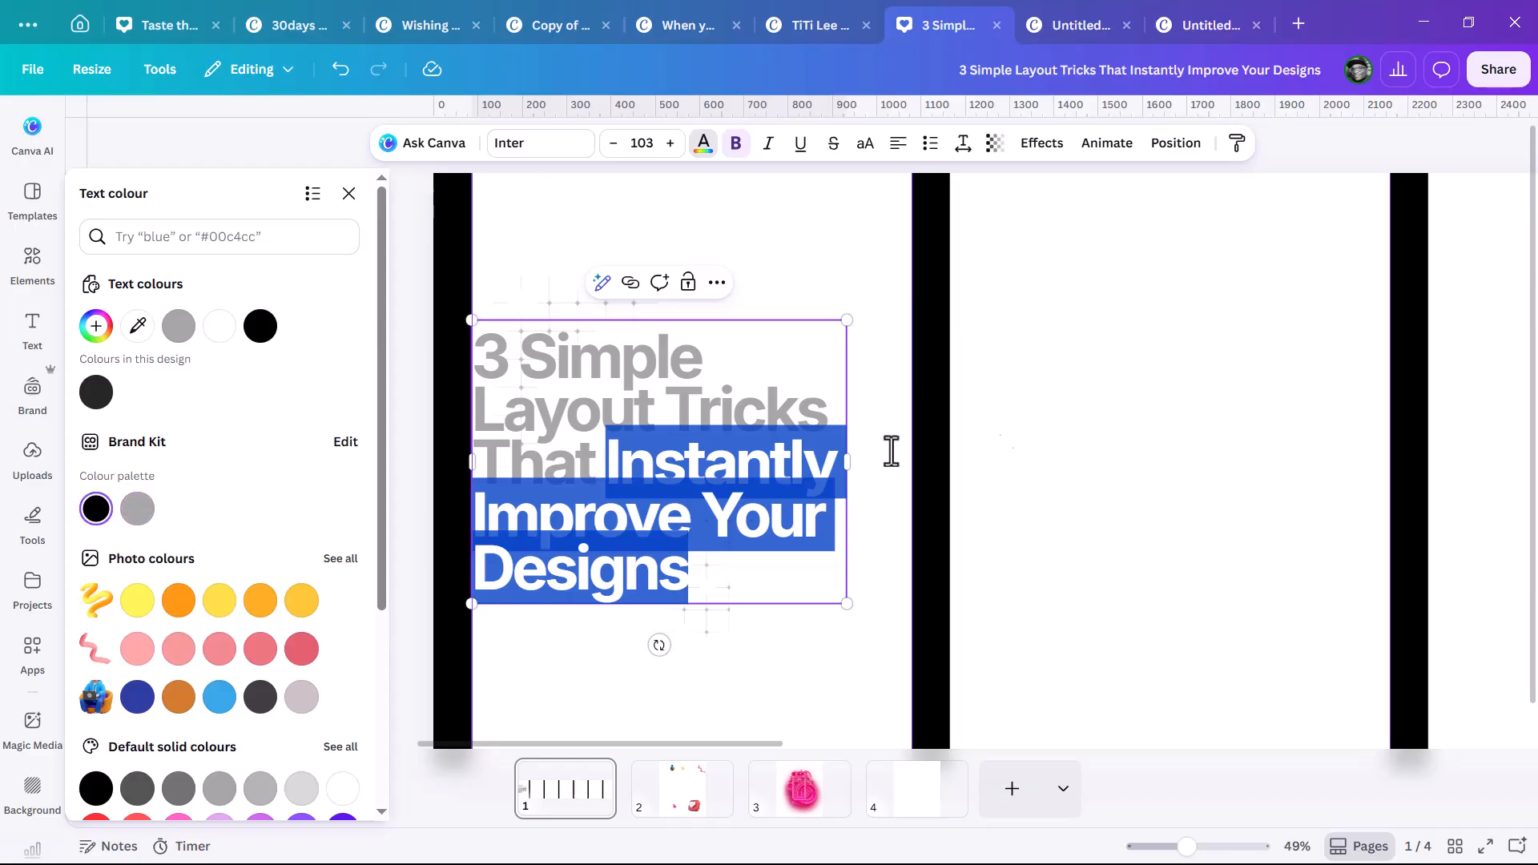
pyautogui.click(1103, 388)
pyautogui.click(1092, 387)
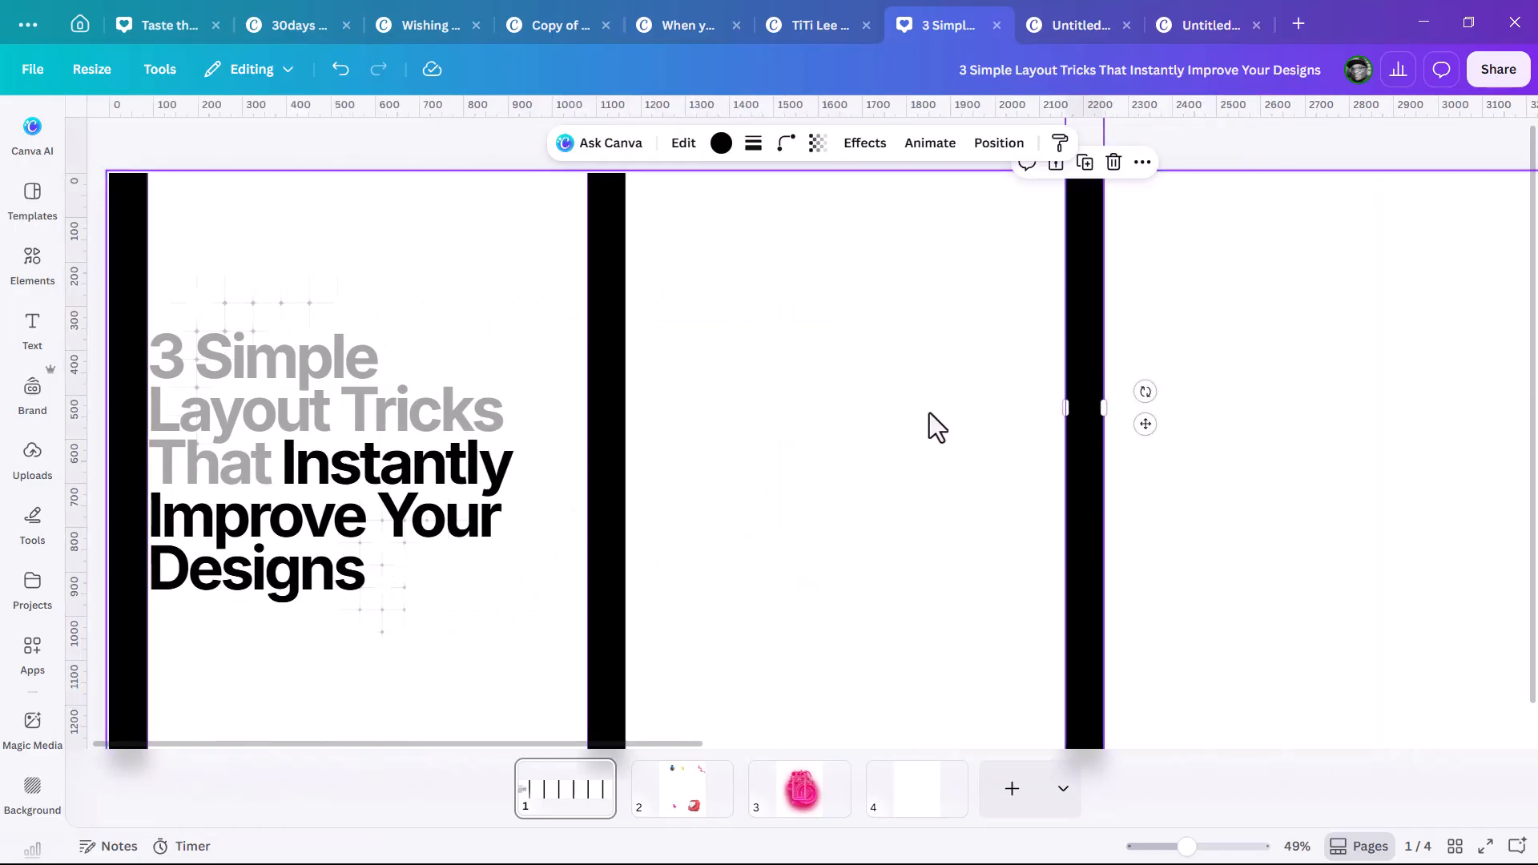
# Move the headline up slightly, then place a copy in the second slide scaled down to font size 77.6.
pyautogui.scroll(-2, 927, 415)
pyautogui.click(387, 239)
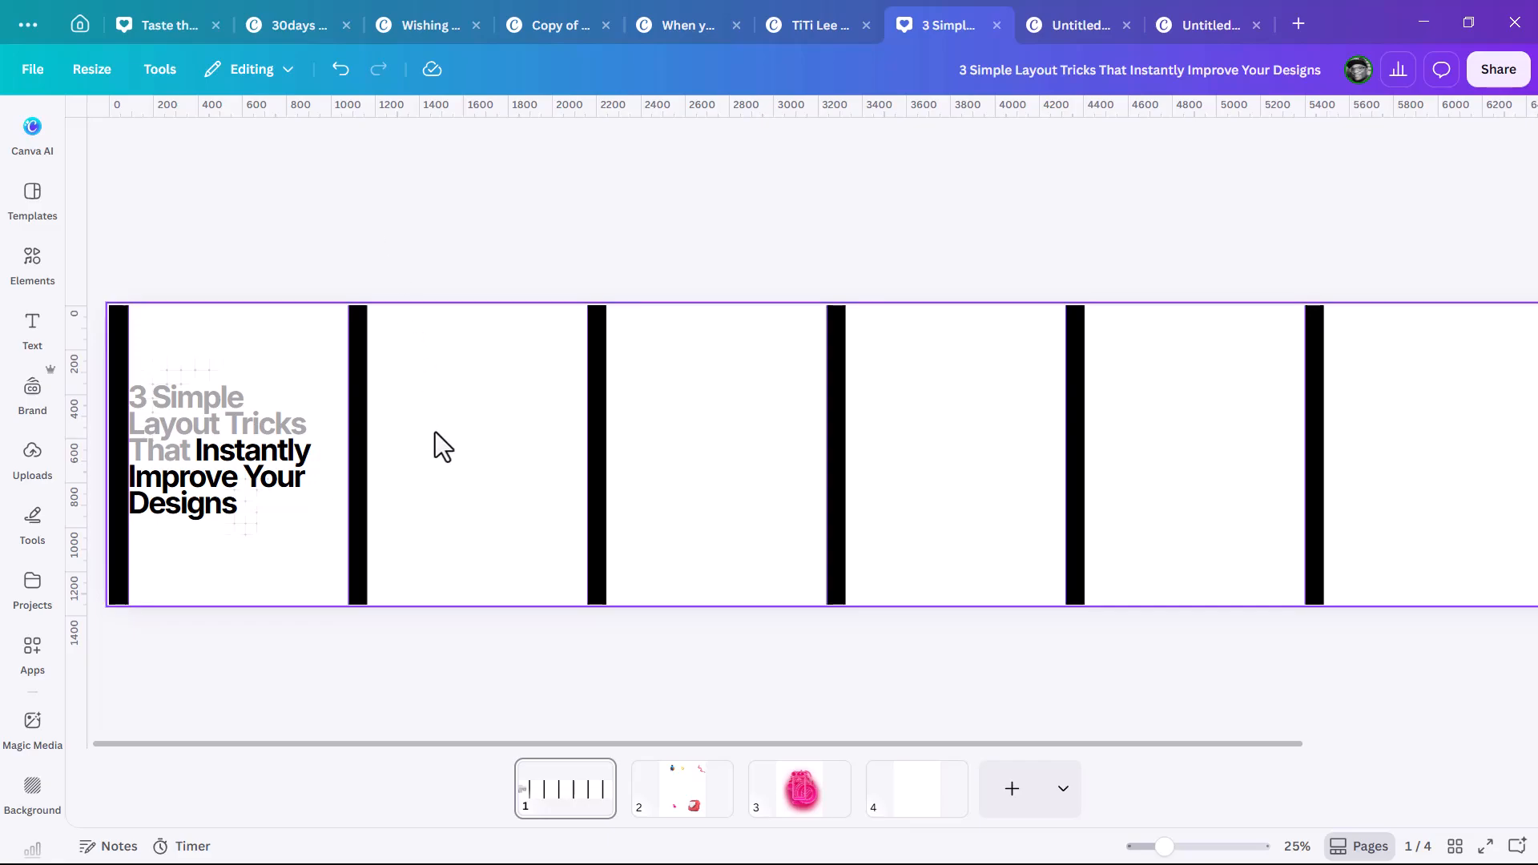
pyautogui.click(255, 439)
pyautogui.moveTo(255, 439); pyautogui.dragTo(251, 425)
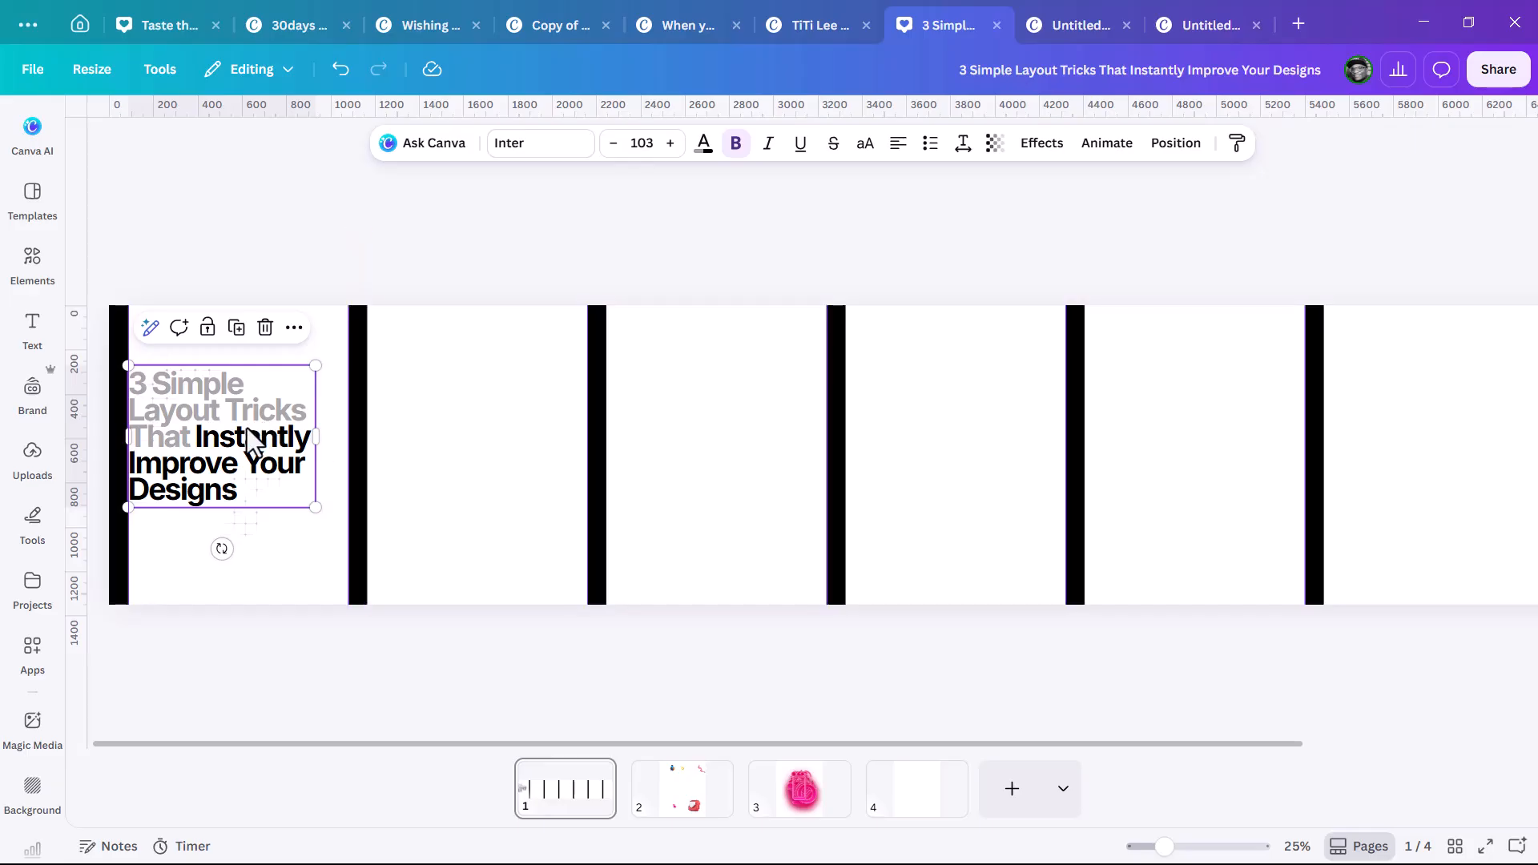
pyautogui.moveTo(258, 445); pyautogui.dragTo(521, 442)
pyautogui.moveTo(579, 506); pyautogui.dragTo(533, 474)
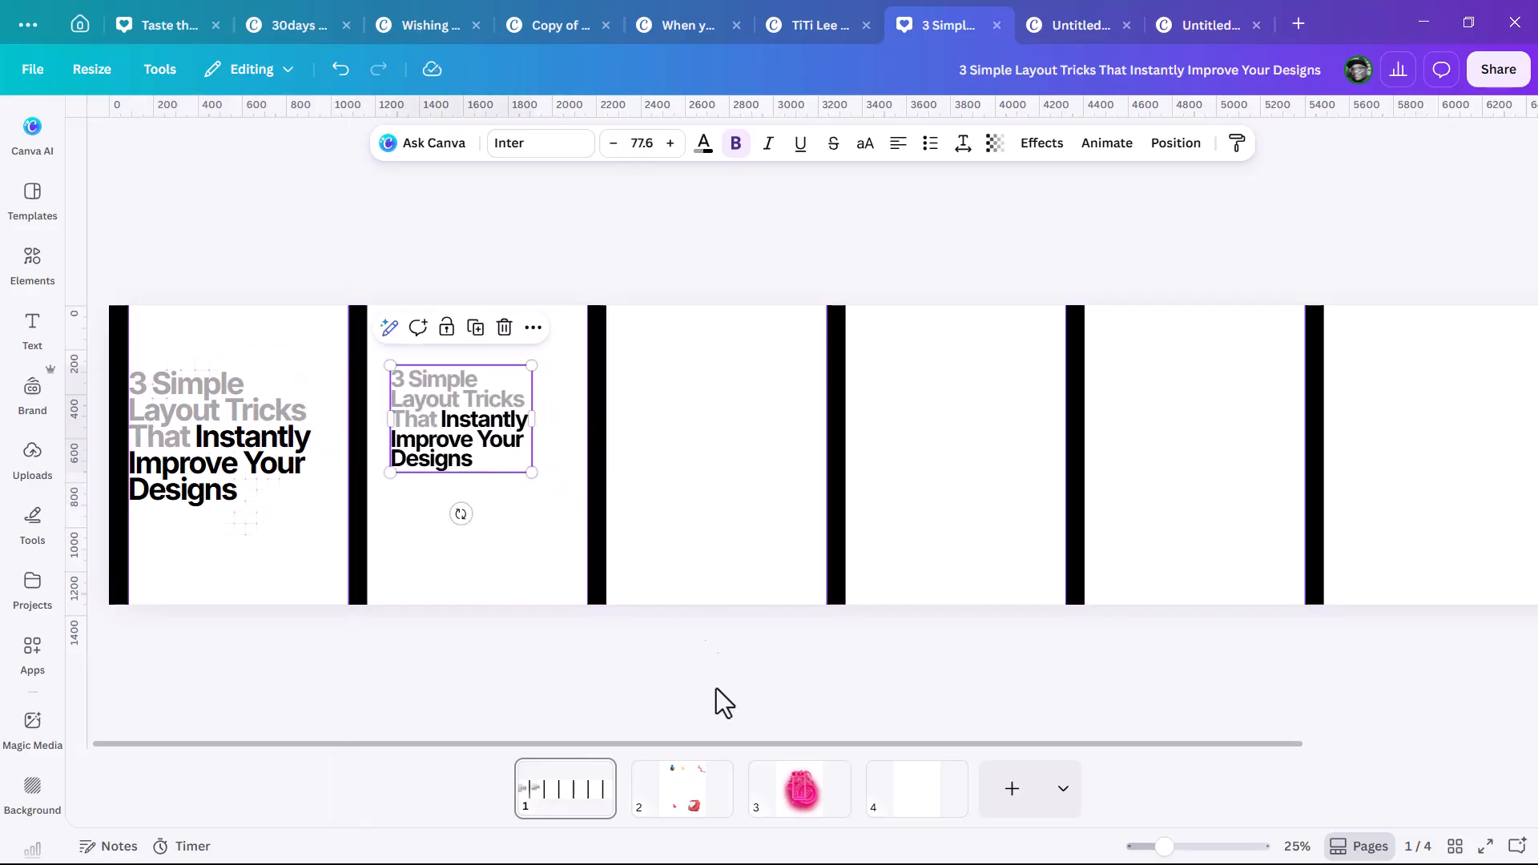
pyautogui.click(687, 801)
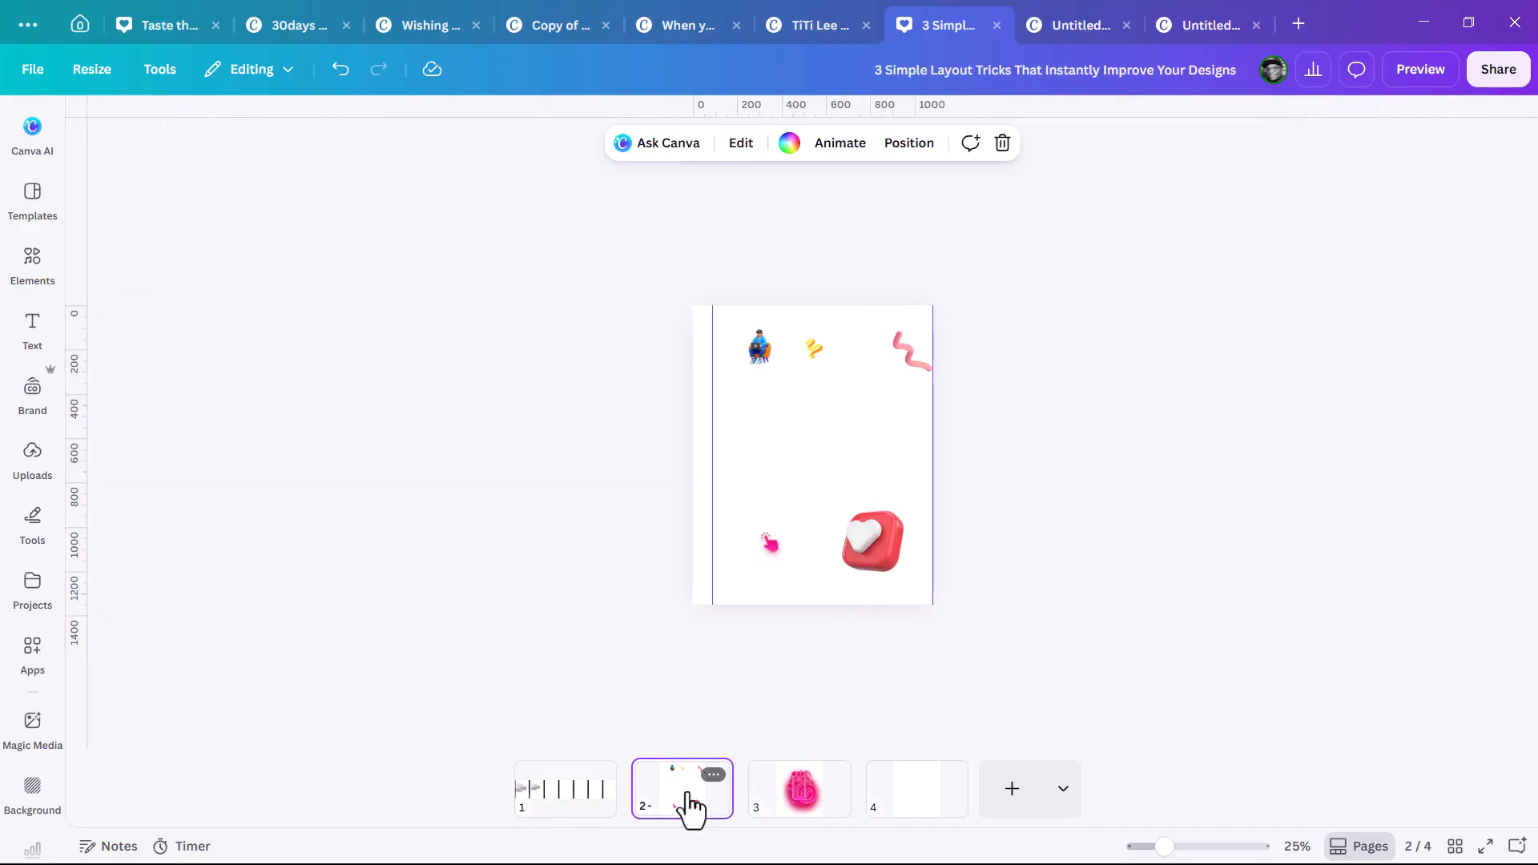
pyautogui.click(570, 822)
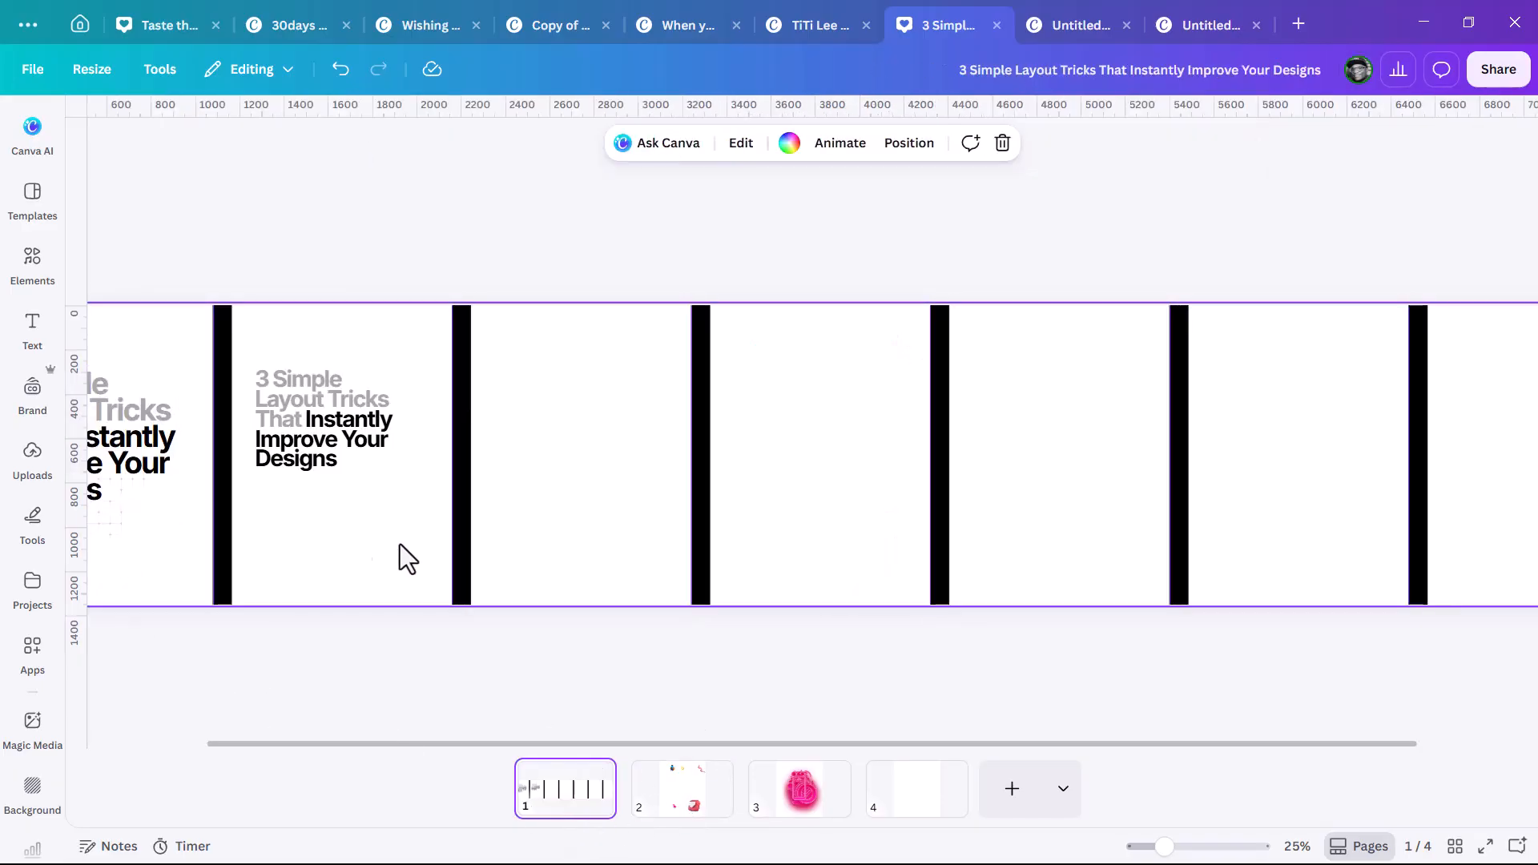
pyautogui.scroll(-3, 439, 535)
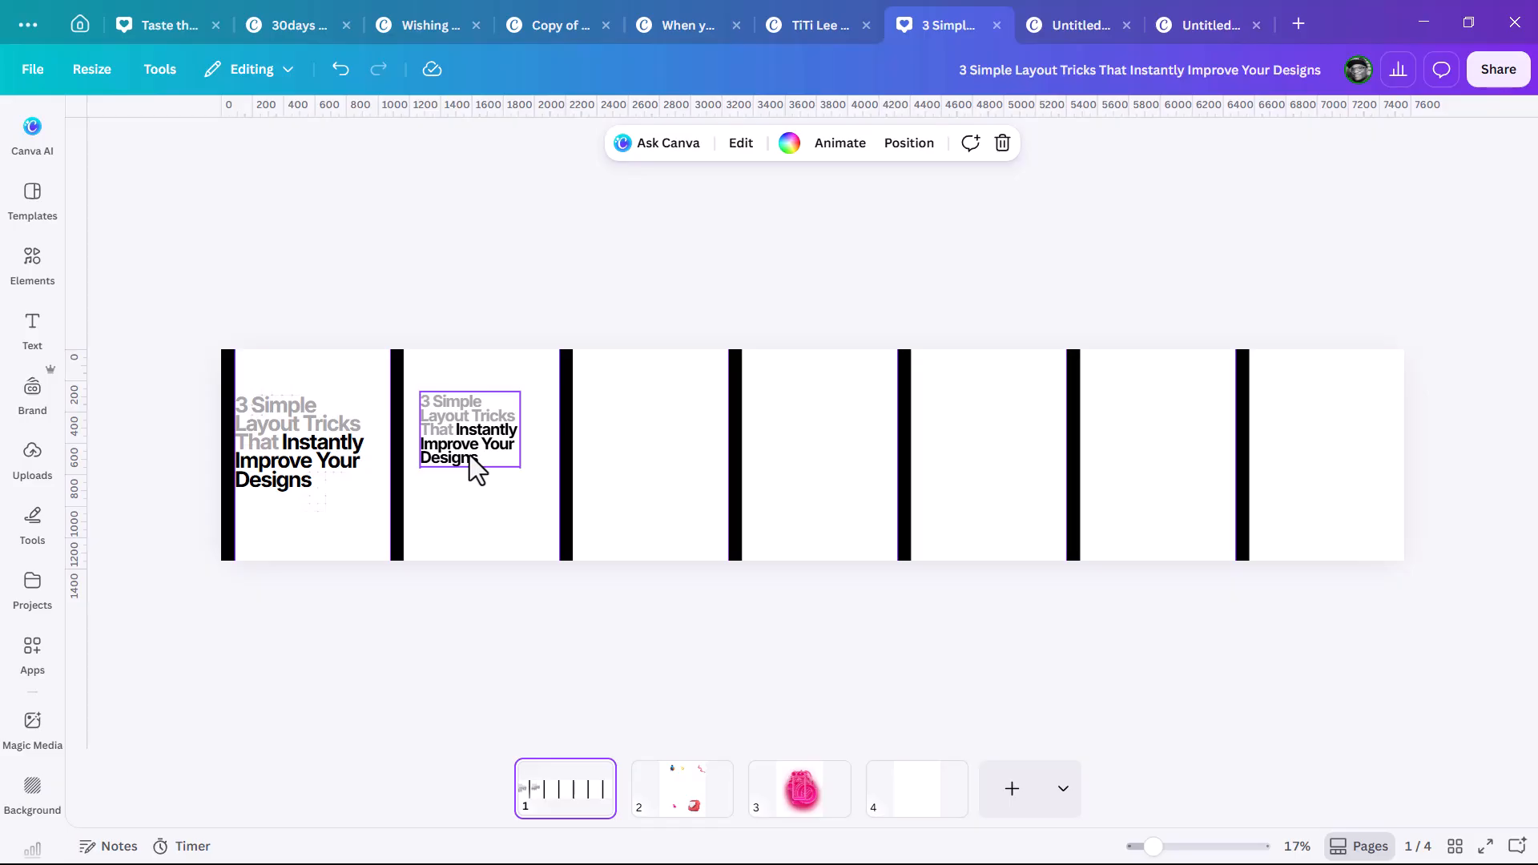
# Replace the second slide's headline copy with the Notepad passage running from "Most beginner designs look" to "But because of layout structure.".
pyautogui.click(470, 454)
pyautogui.scroll(3, 638, 481)
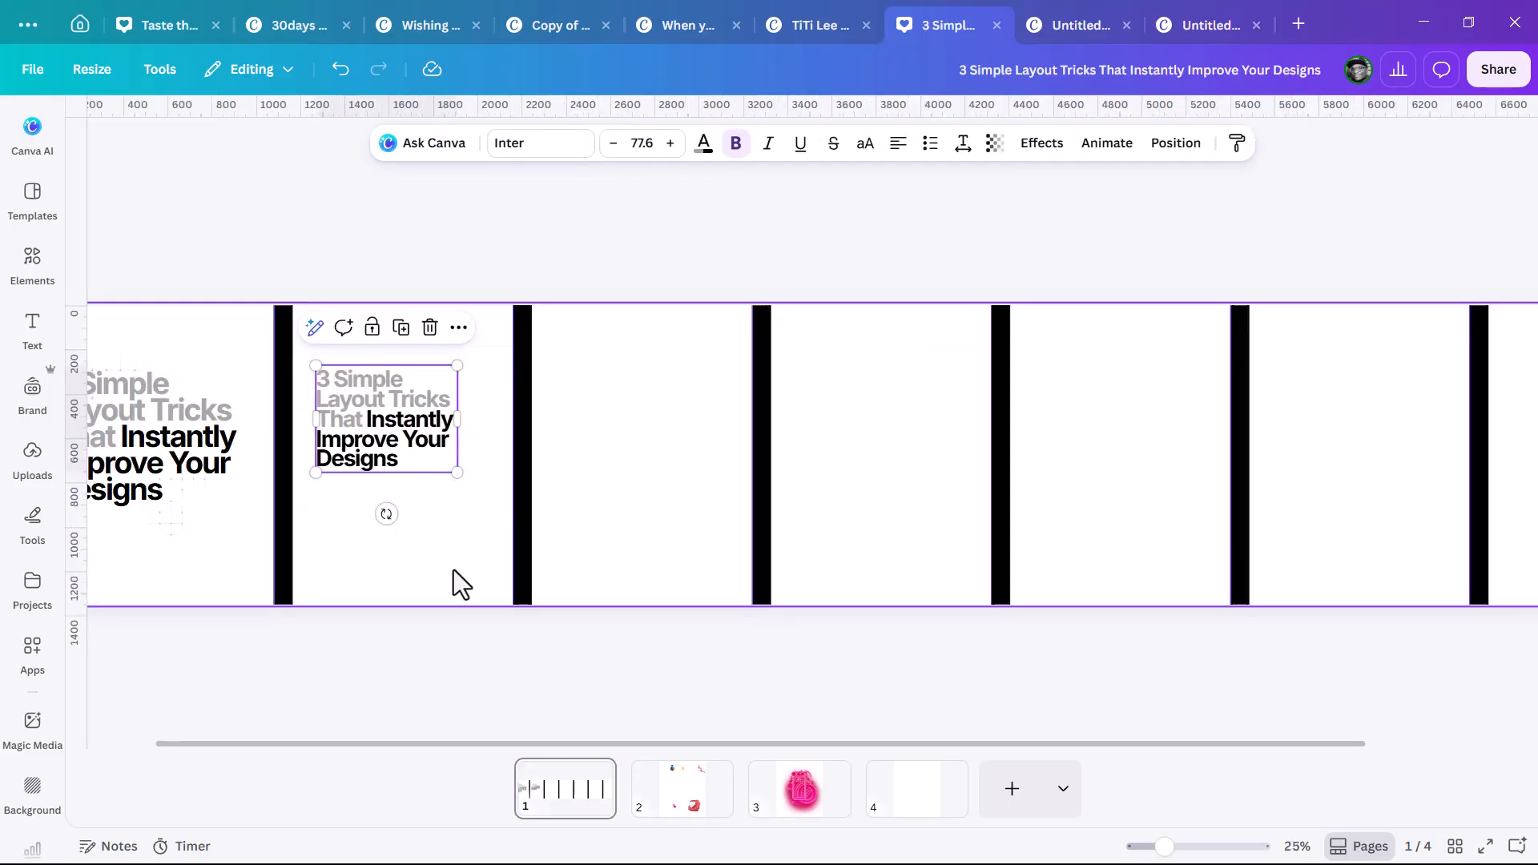
pyautogui.hotkey('alt', 'Tab')
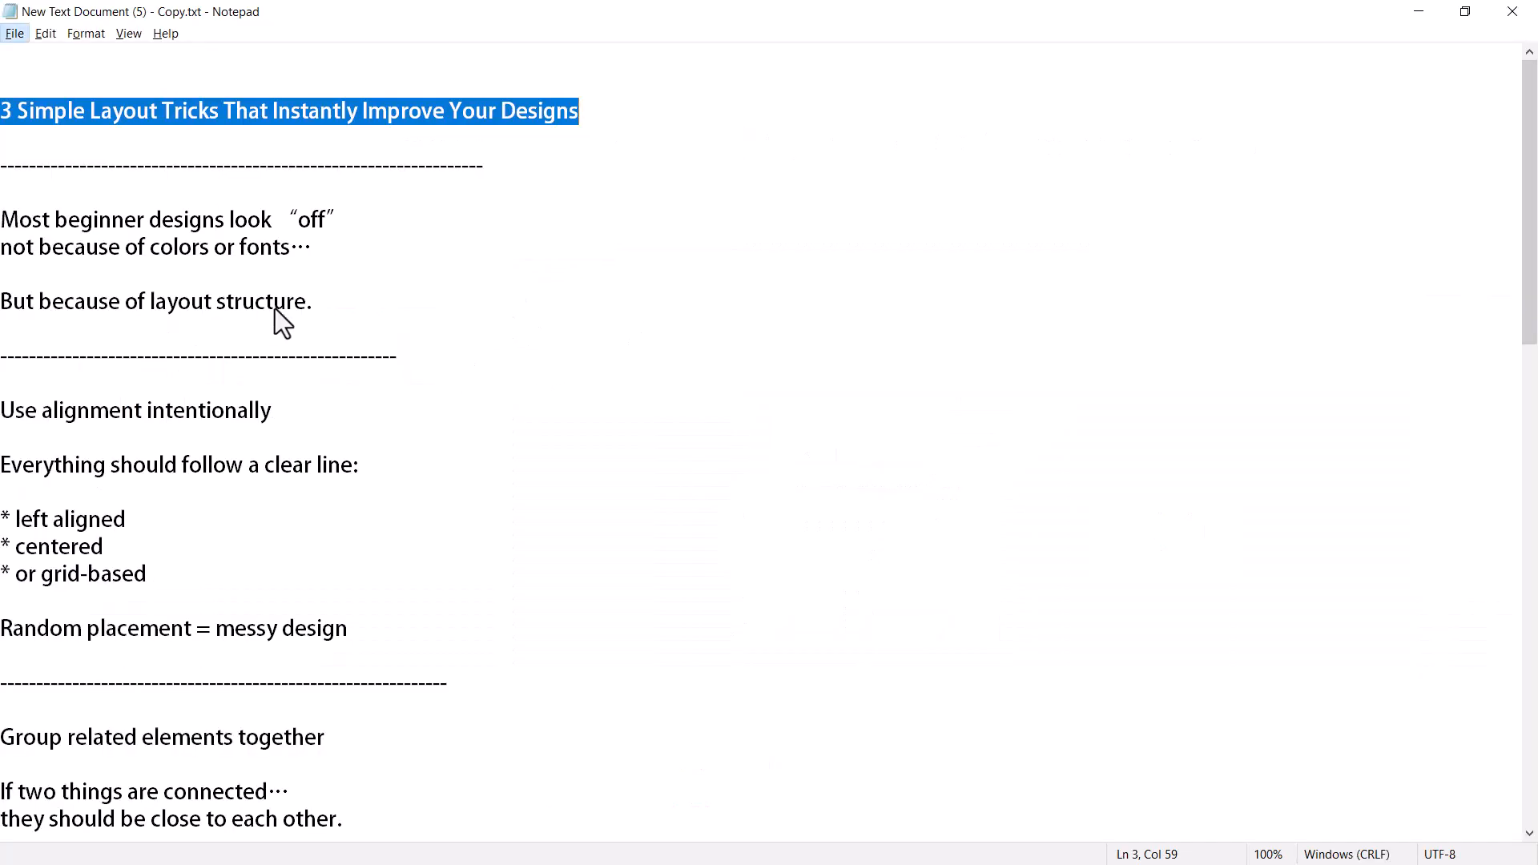
pyautogui.click(4, 218)
pyautogui.moveTo(4, 218); pyautogui.dragTo(329, 313)
pyautogui.hotkey('ctrl', 'c')
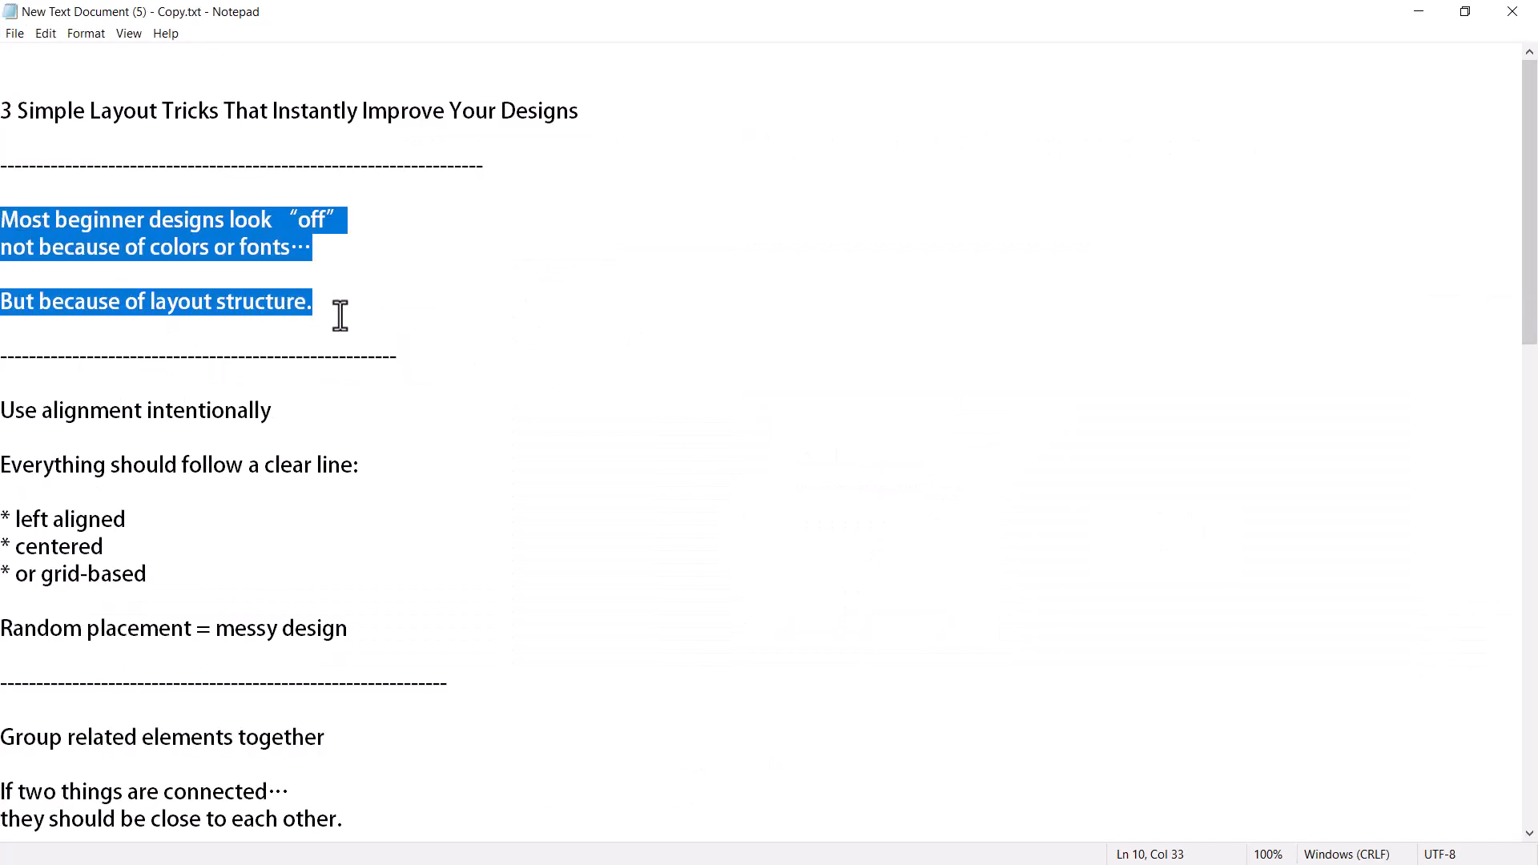
pyautogui.hotkey('alt', 'Tab')
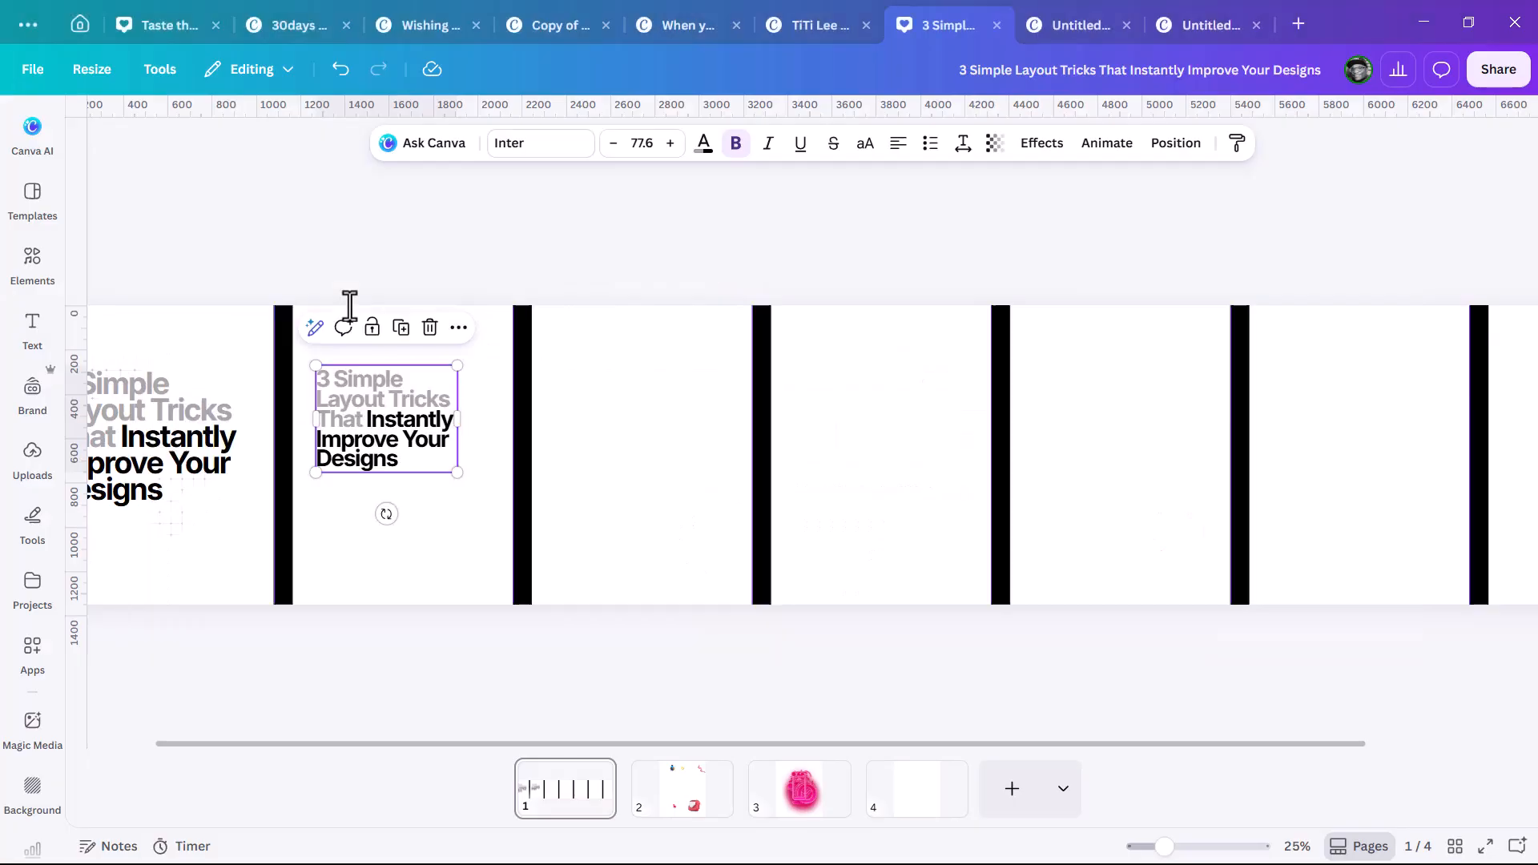
pyautogui.doubleClick(363, 395)
pyautogui.hotkey('ctrl', 'v')
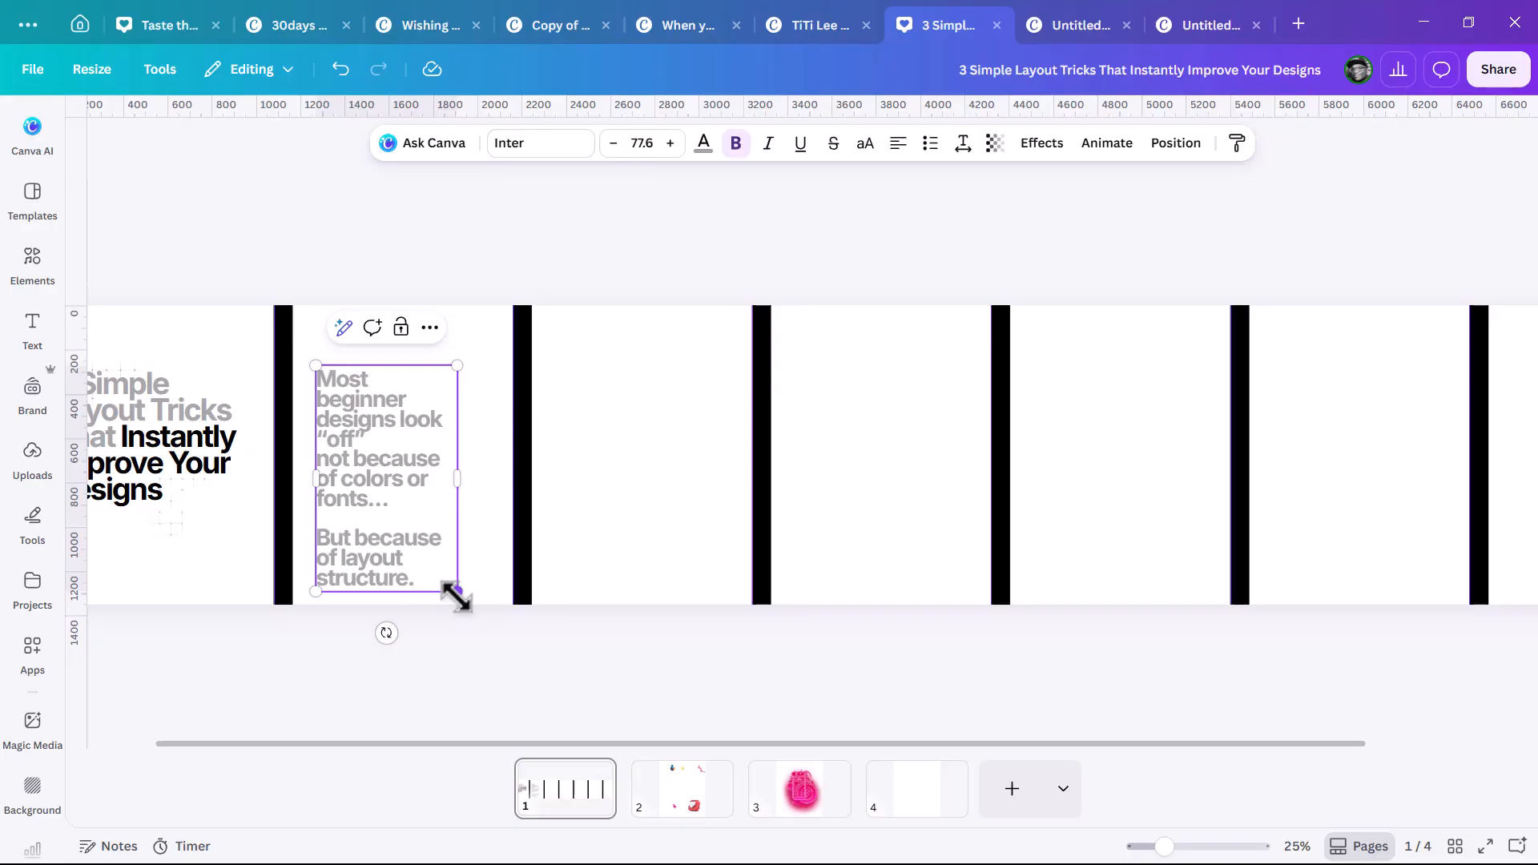
# Scale the second slide's passage down to font size 56.4 and place a copy of it in the third slide.
pyautogui.moveTo(456, 595); pyautogui.dragTo(420, 532)
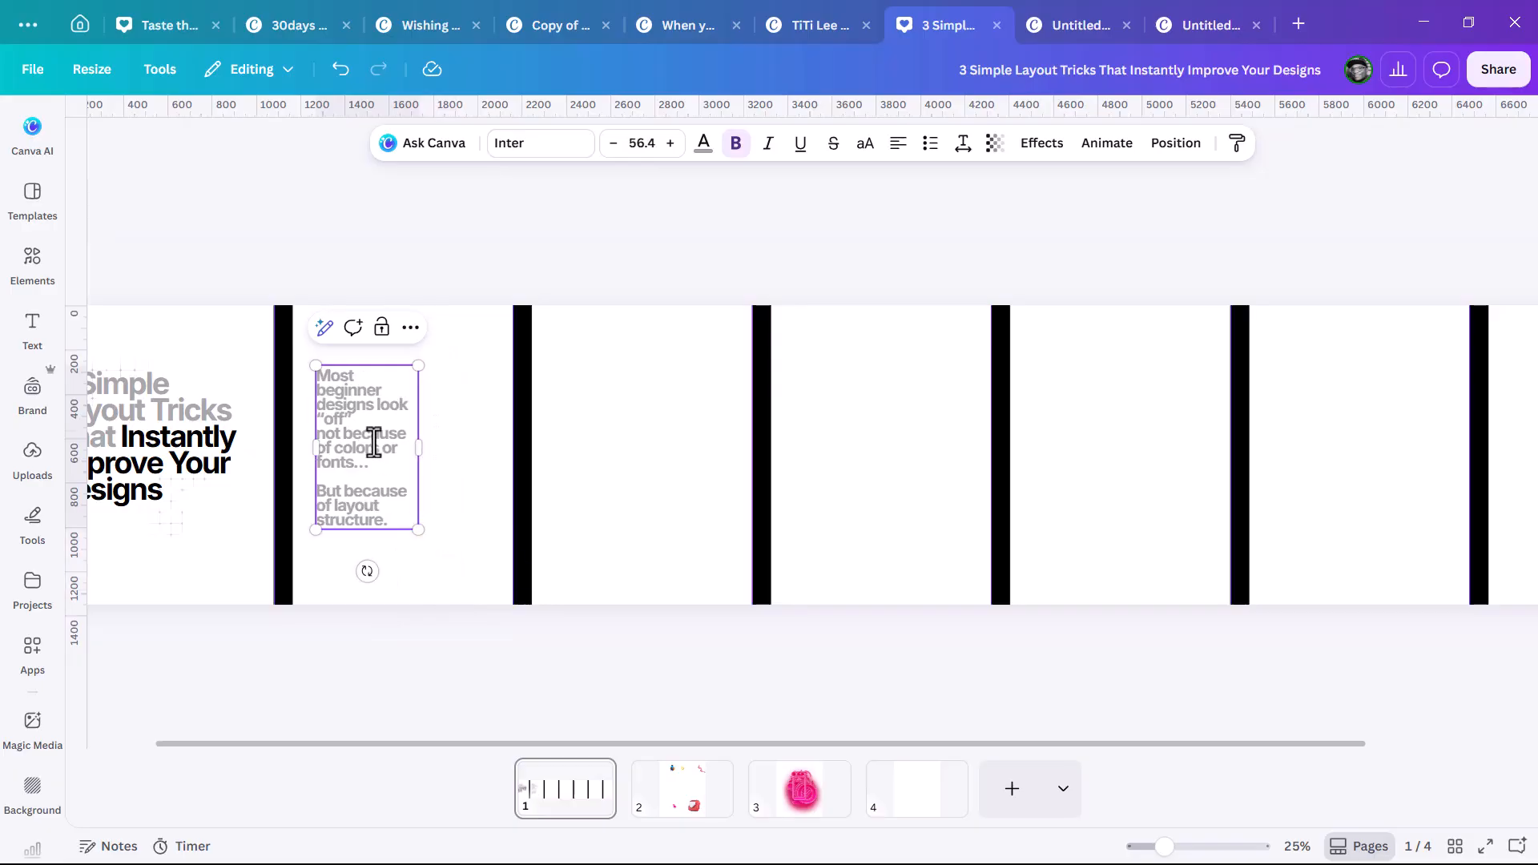
pyautogui.scroll(2, 378, 445)
pyautogui.moveTo(378, 444); pyautogui.dragTo(666, 443)
pyautogui.moveTo(375, 427); pyautogui.dragTo(342, 425)
# Replace the third slide's text copy with the Notepad passage from "Use alignment intentionally" to "Random placement = messy design".
pyautogui.hotkey('alt', 'Tab')
pyautogui.moveTo(2, 407); pyautogui.dragTo(359, 634)
pyautogui.hotkey('ctrl', 'c')
pyautogui.hotkey('alt', 'Tab')
pyautogui.doubleClick(682, 467)
pyautogui.hotkey('ctrl', 'v')
# Widen the third slide's text box and remove the extra pasted characters around its list items.
pyautogui.moveTo(742, 474); pyautogui.dragTo(860, 474)
pyautogui.press('BackSpace')
pyautogui.click(615, 487)
pyautogui.press('BackSpace')
pyautogui.press('BackSpace')
pyautogui.click(613, 509)
pyautogui.press('BackSpace')
pyautogui.press('BackSpace')
# Place a text copy in the fourth slide and replace it with the Notepad passage from "Group related elements together" to "This creates instant clarity.".
pyautogui.moveTo(700, 508); pyautogui.dragTo(1007, 419)
pyautogui.click(930, 143)
pyautogui.click(800, 210)
pyautogui.hotkey('alt', 'Tab')
pyautogui.scroll(-3, 1006, 419)
pyautogui.moveTo(2, 519); pyautogui.dragTo(272, 652)
pyautogui.hotkey('ctrl', 'c')
pyautogui.hotkey('alt', 'Tab')
pyautogui.doubleClick(1006, 474)
pyautogui.hotkey('ctrl', 'v')
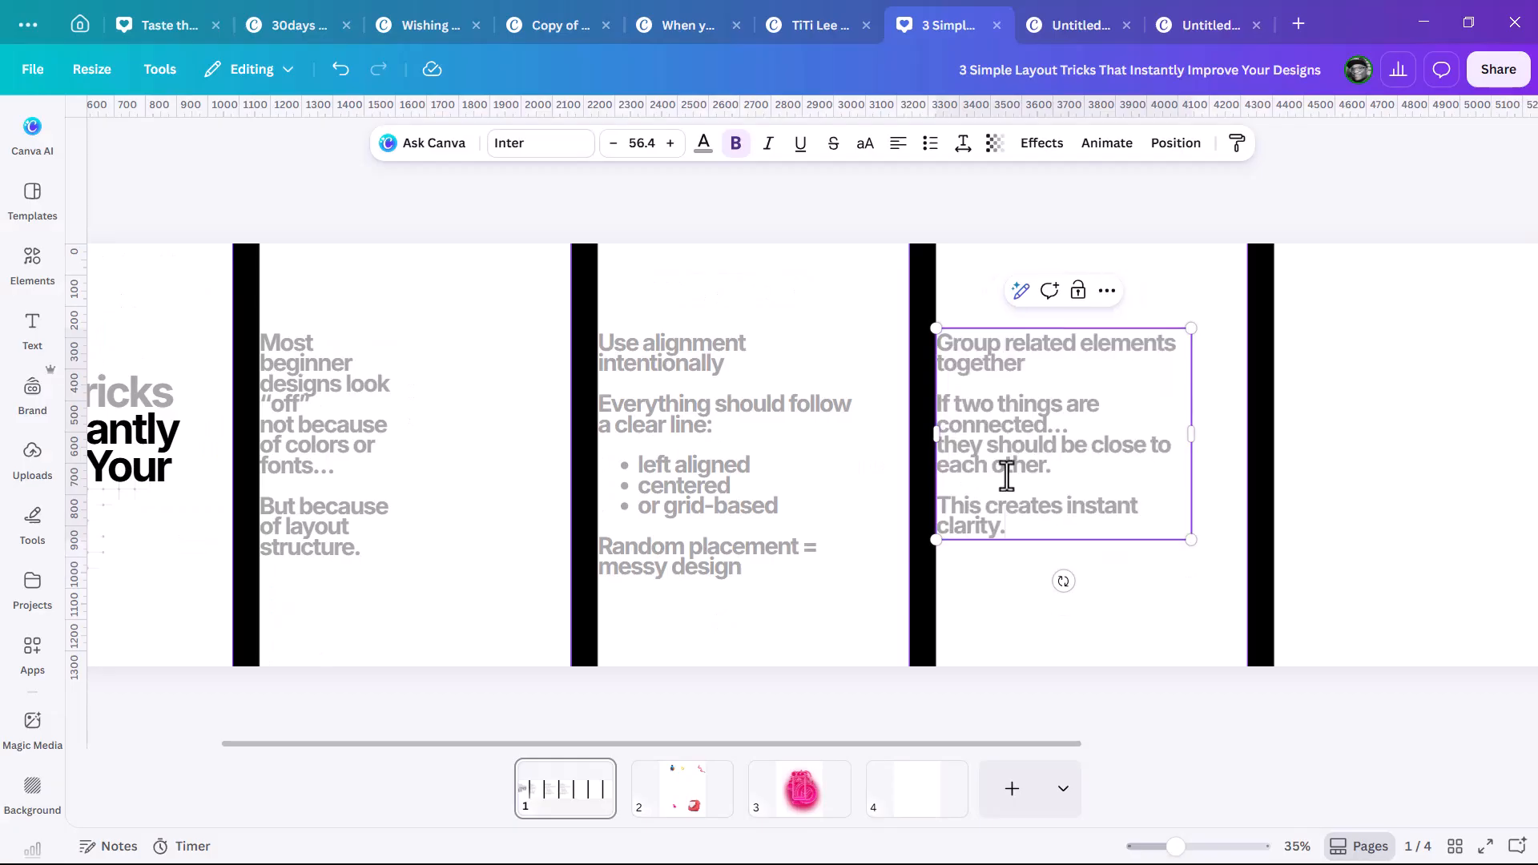
# Place a text copy in the fifth slide and replace it with the Notepad passage from "Use spacing as a design tool" to "Less space = relationship".
pyautogui.scroll(-3, 1072, 462)
pyautogui.click(944, 275)
pyautogui.moveTo(921, 450); pyautogui.dragTo(1160, 450)
pyautogui.hotkey('alt', 'Tab')
pyautogui.scroll(-1, 27, 532)
pyautogui.moveTo(3, 435); pyautogui.dragTo(296, 601)
pyautogui.hotkey('ctrl', 'c')
pyautogui.hotkey('alt', 'Tab')
pyautogui.doubleClick(1180, 461)
pyautogui.hotkey('ctrl', 'v')
# Place a text copy in the sixth slide and replace it with the Notepad passage from "When you combine these 3:" to "Your design instantly feels more professional.".
pyautogui.moveTo(1180, 460); pyautogui.dragTo(1401, 437)
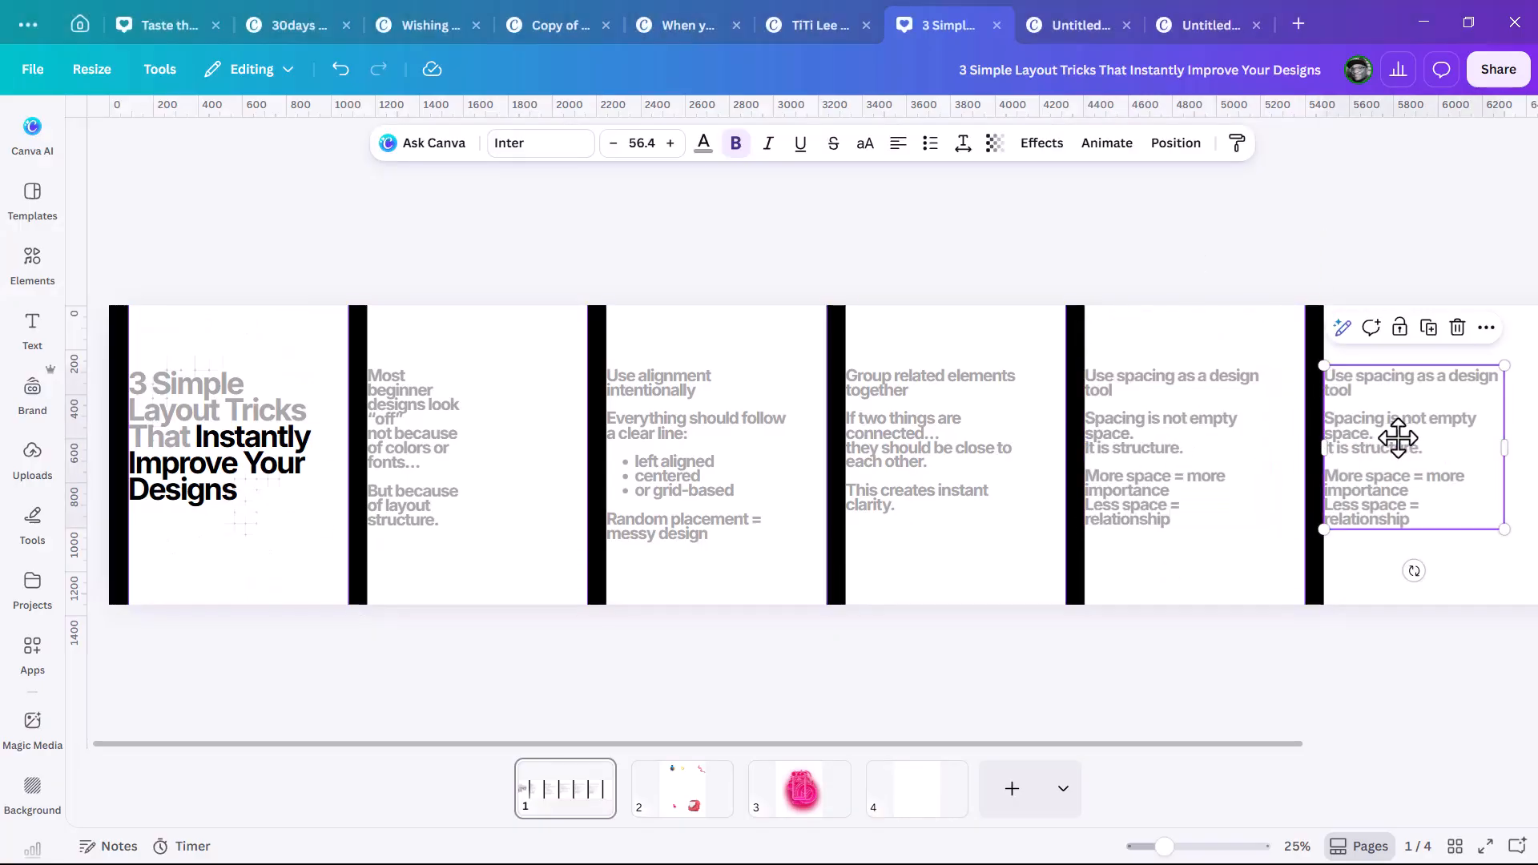
pyautogui.hotkey('alt', 'Tab')
pyautogui.moveTo(3, 413); pyautogui.dragTo(499, 588)
pyautogui.hotkey('ctrl', 'c')
pyautogui.hotkey('alt', 'Tab')
pyautogui.doubleClick(1389, 452)
pyautogui.hotkey('ctrl', 'v')
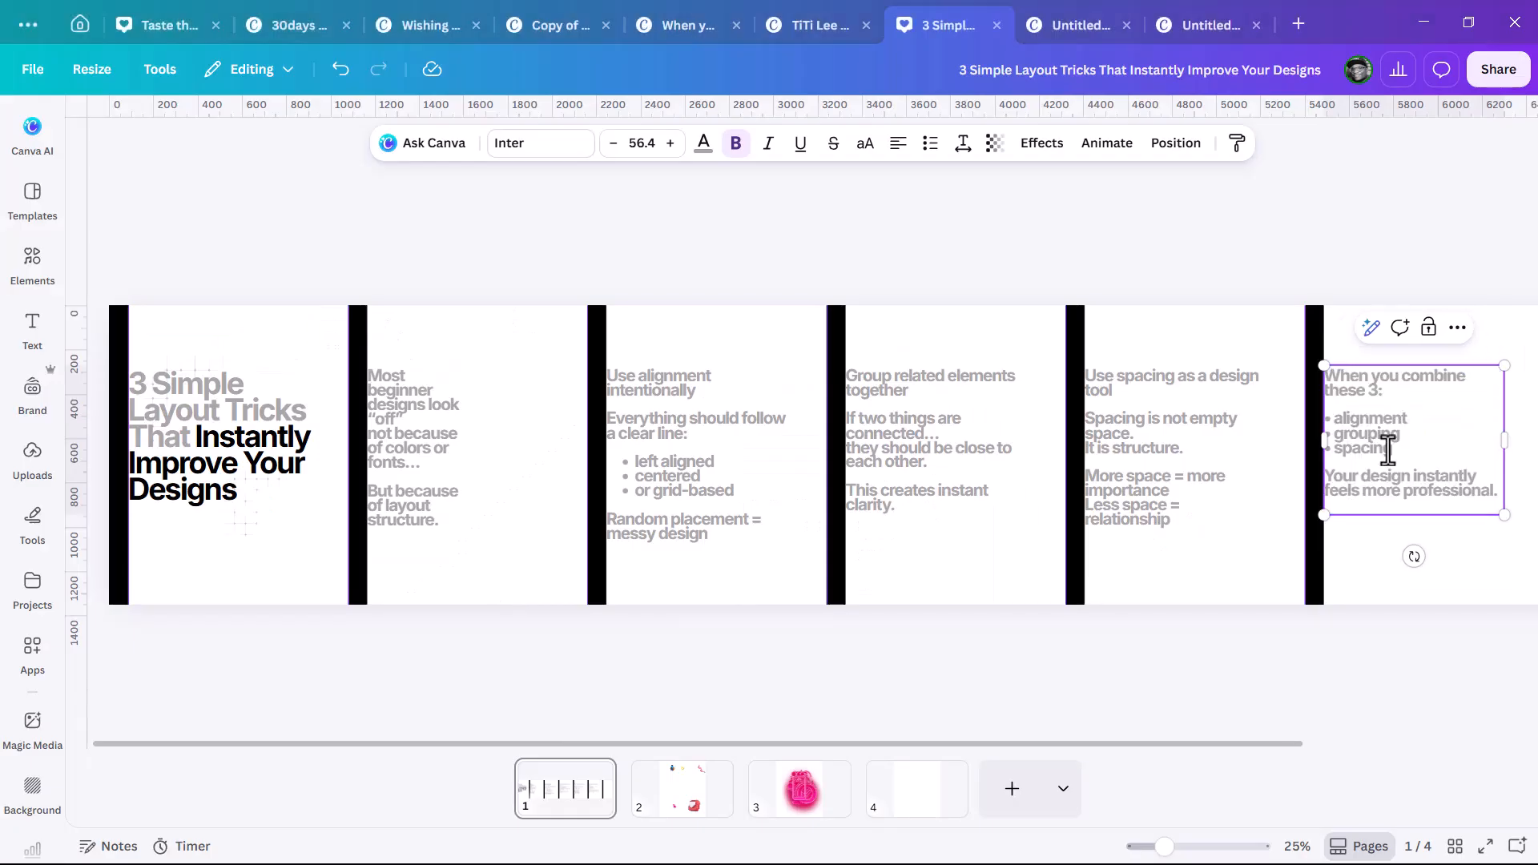
# Copy the Notepad lines "You don't always need better graphics." and "Sometimes you just need better structure.".
pyautogui.hotkey('alt', 'Tab')
pyautogui.scroll(-3, 110, 543)
pyautogui.moveTo(2, 494); pyautogui.dragTo(426, 558)
pyautogui.hotkey('ctrl', 'c')
pyautogui.hotkey('alt', 'Tab')
# Place a copy of the sixth slide's text in the seventh slide, just beside its margin bar.
pyautogui.scroll(-2, 439, 548)
pyautogui.moveTo(1072, 446); pyautogui.dragTo(1214, 447)
pyautogui.click(902, 319)
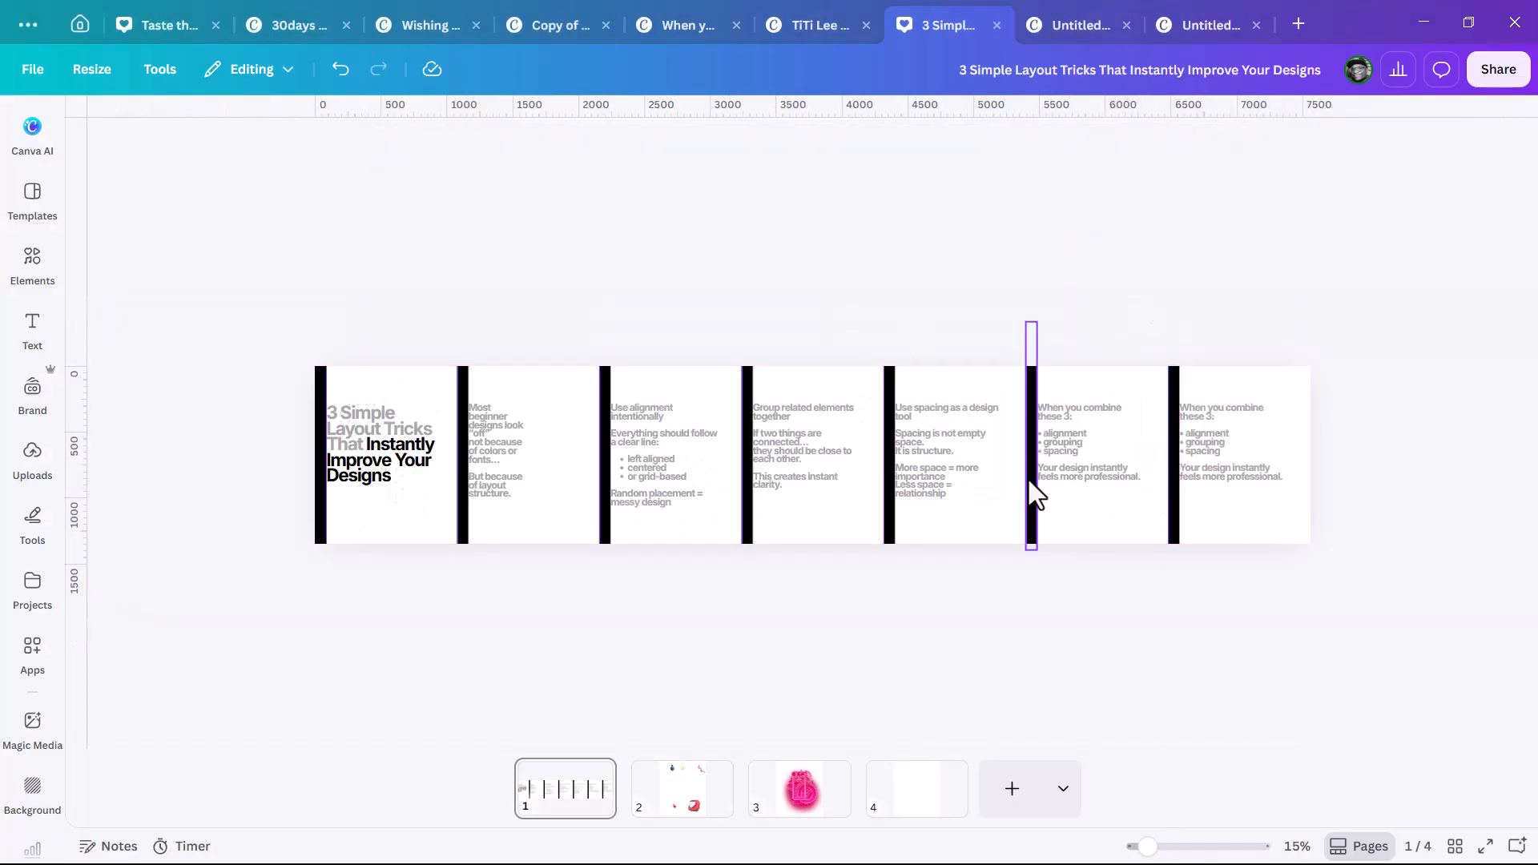
pyautogui.scroll(1, 1032, 471)
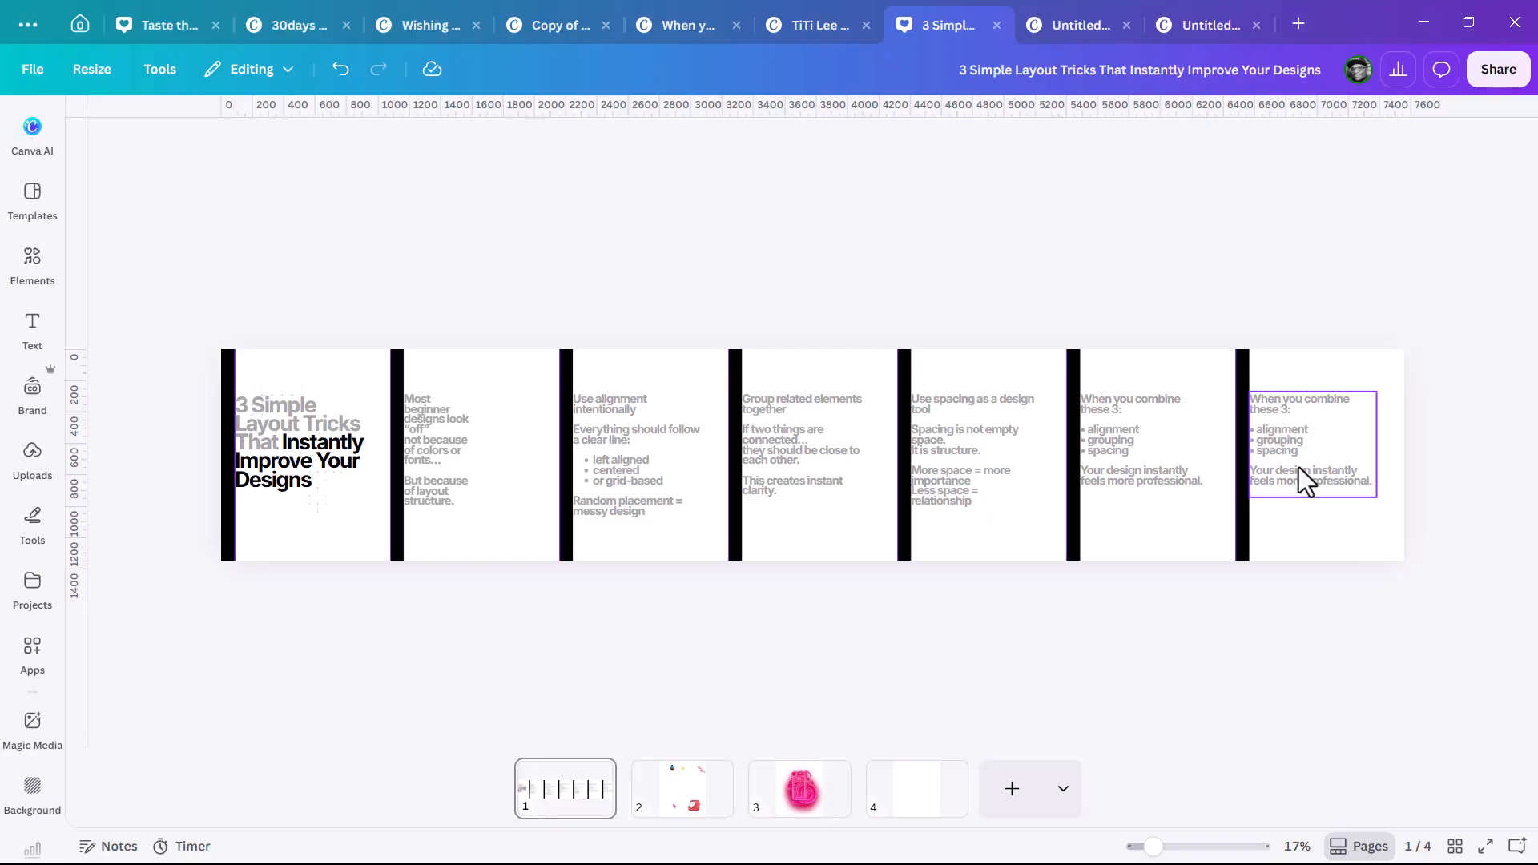
# Examine the remaining closing text in Notepad and the ready-made call-to-action images in the file folders.
pyautogui.hotkey('alt', 'Tab')
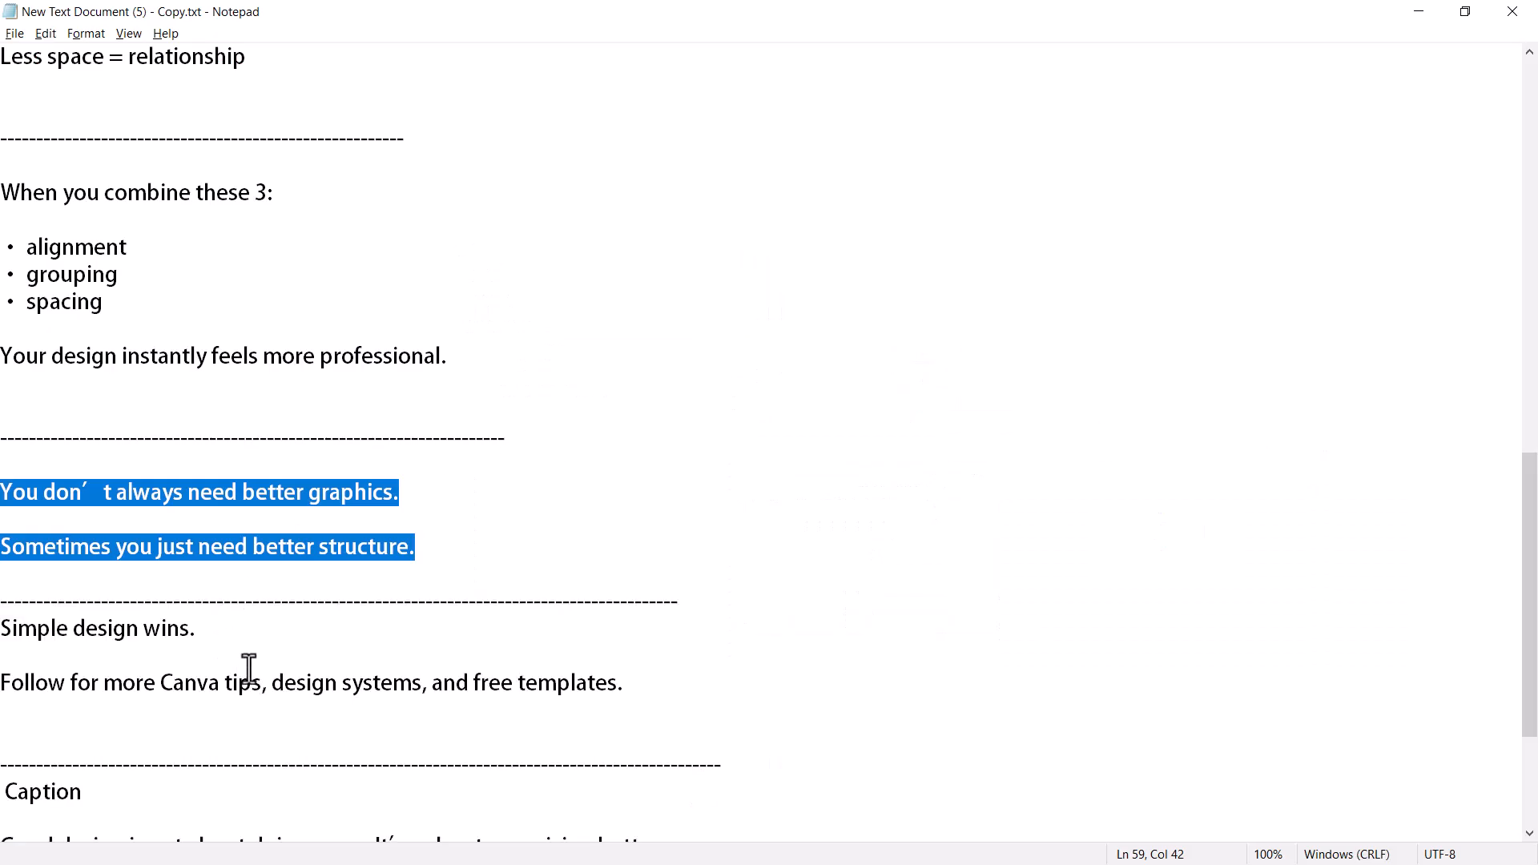
pyautogui.scroll(-2, 253, 662)
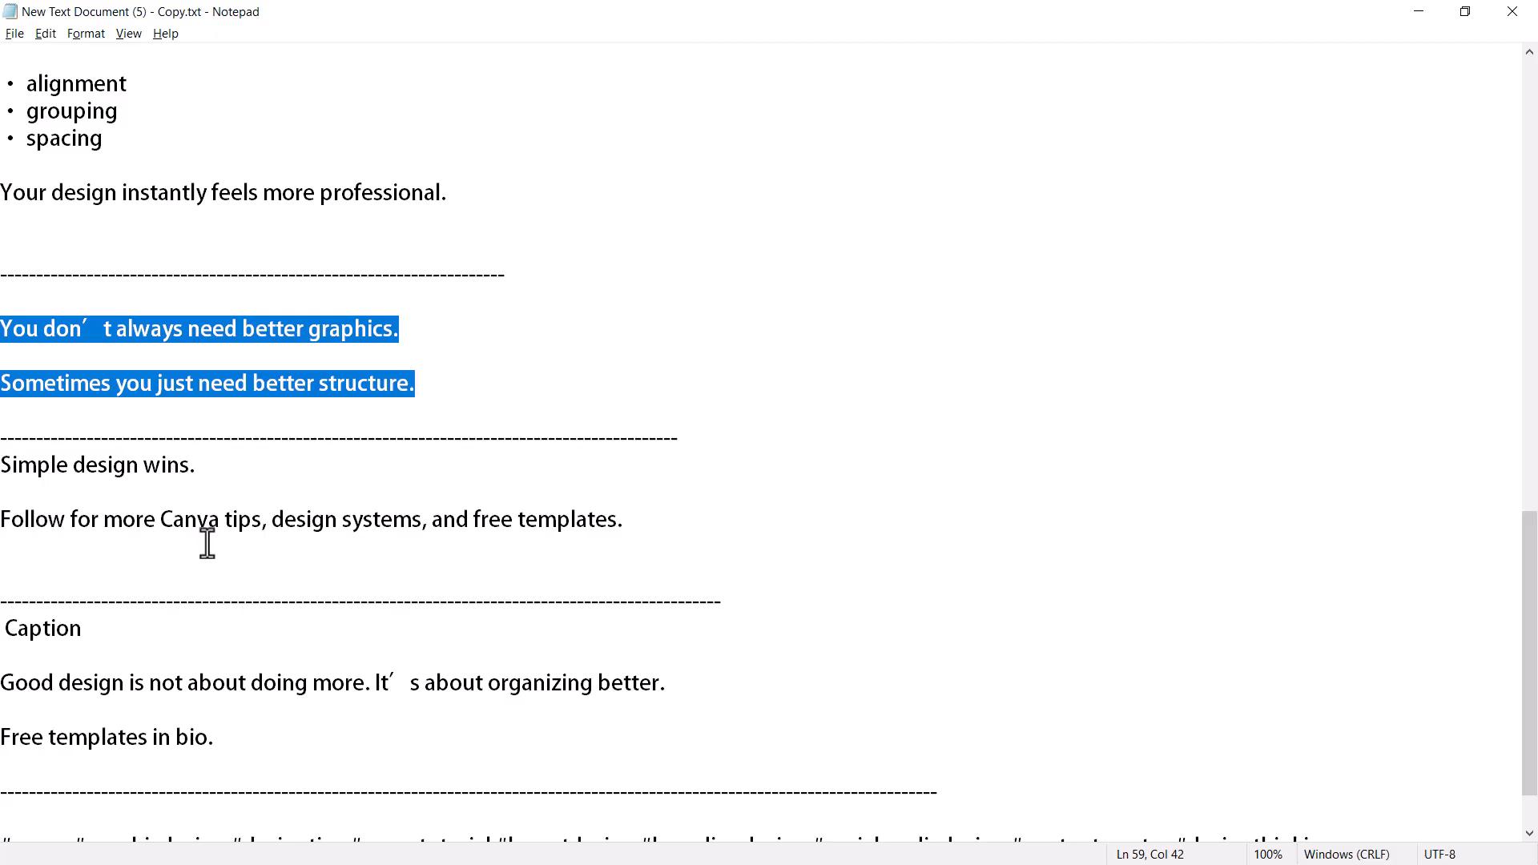
pyautogui.hotkey('alt', 'Tab')
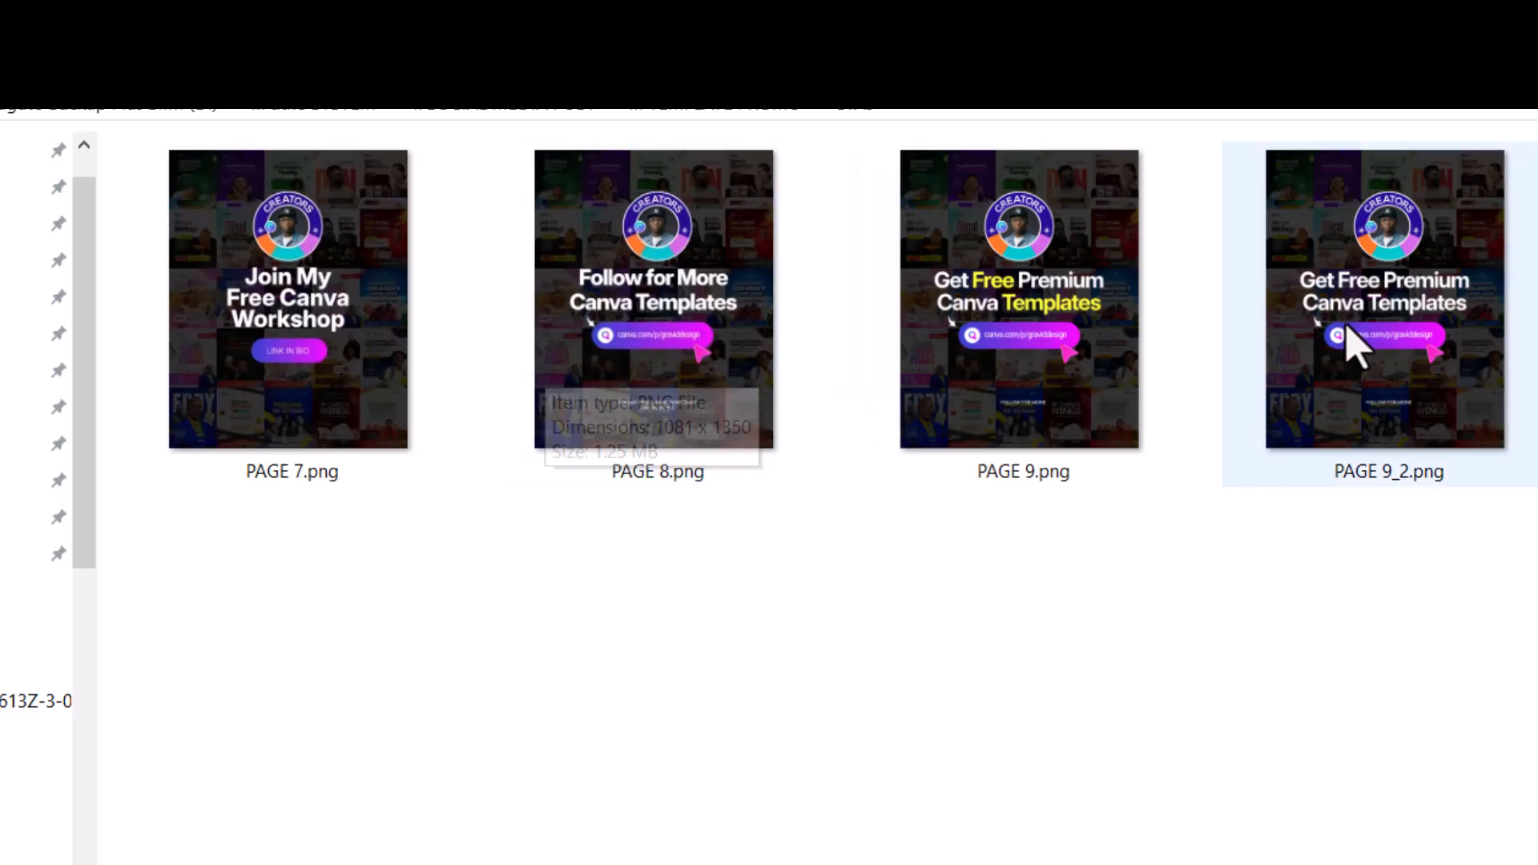
pyautogui.hotkey('alt', 'Tab')
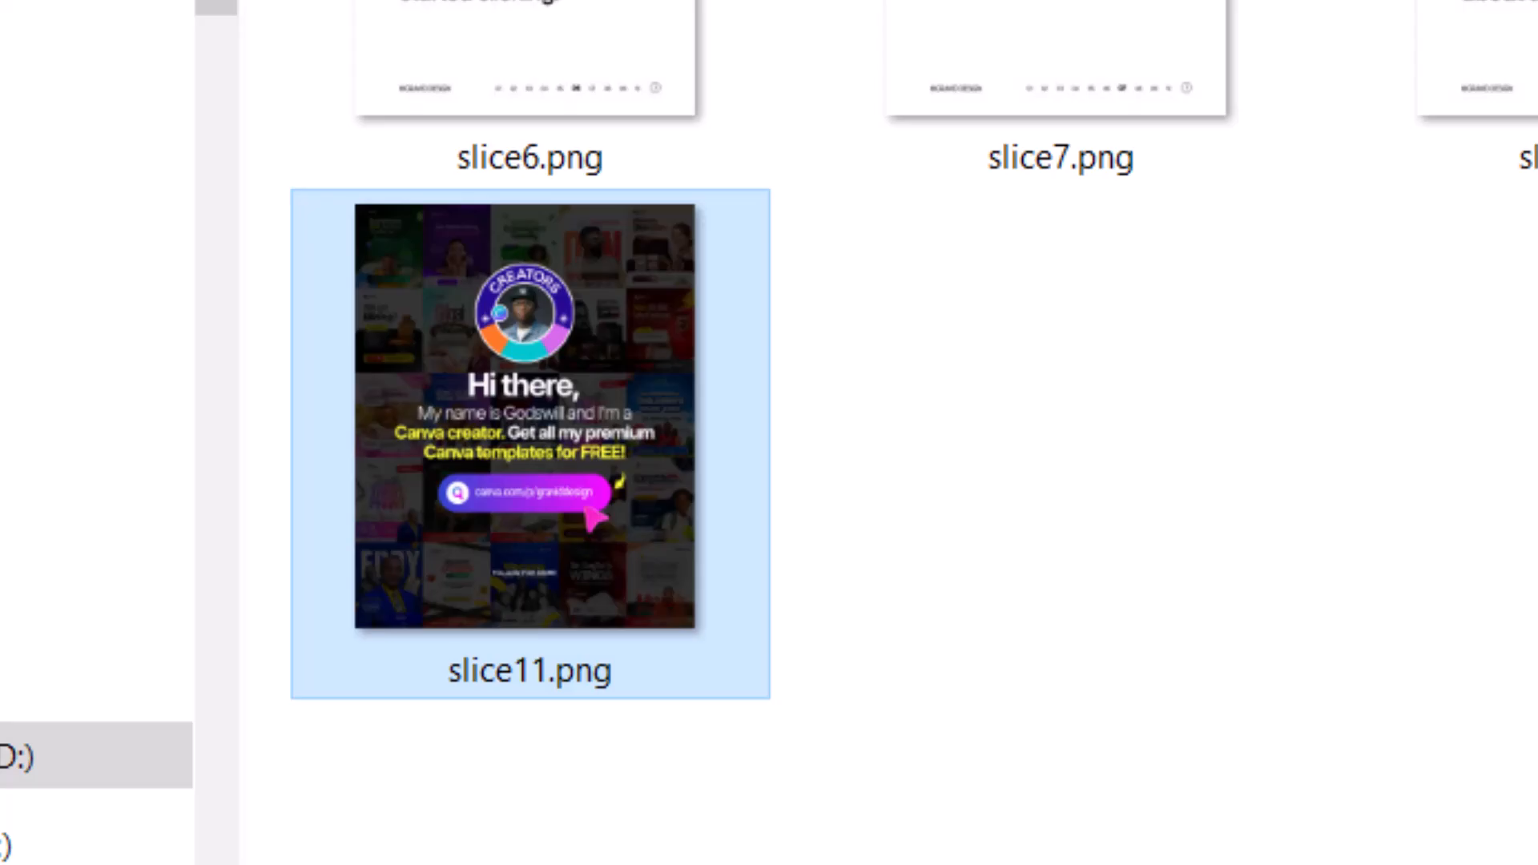
pyautogui.hotkey('alt', 'Tab')
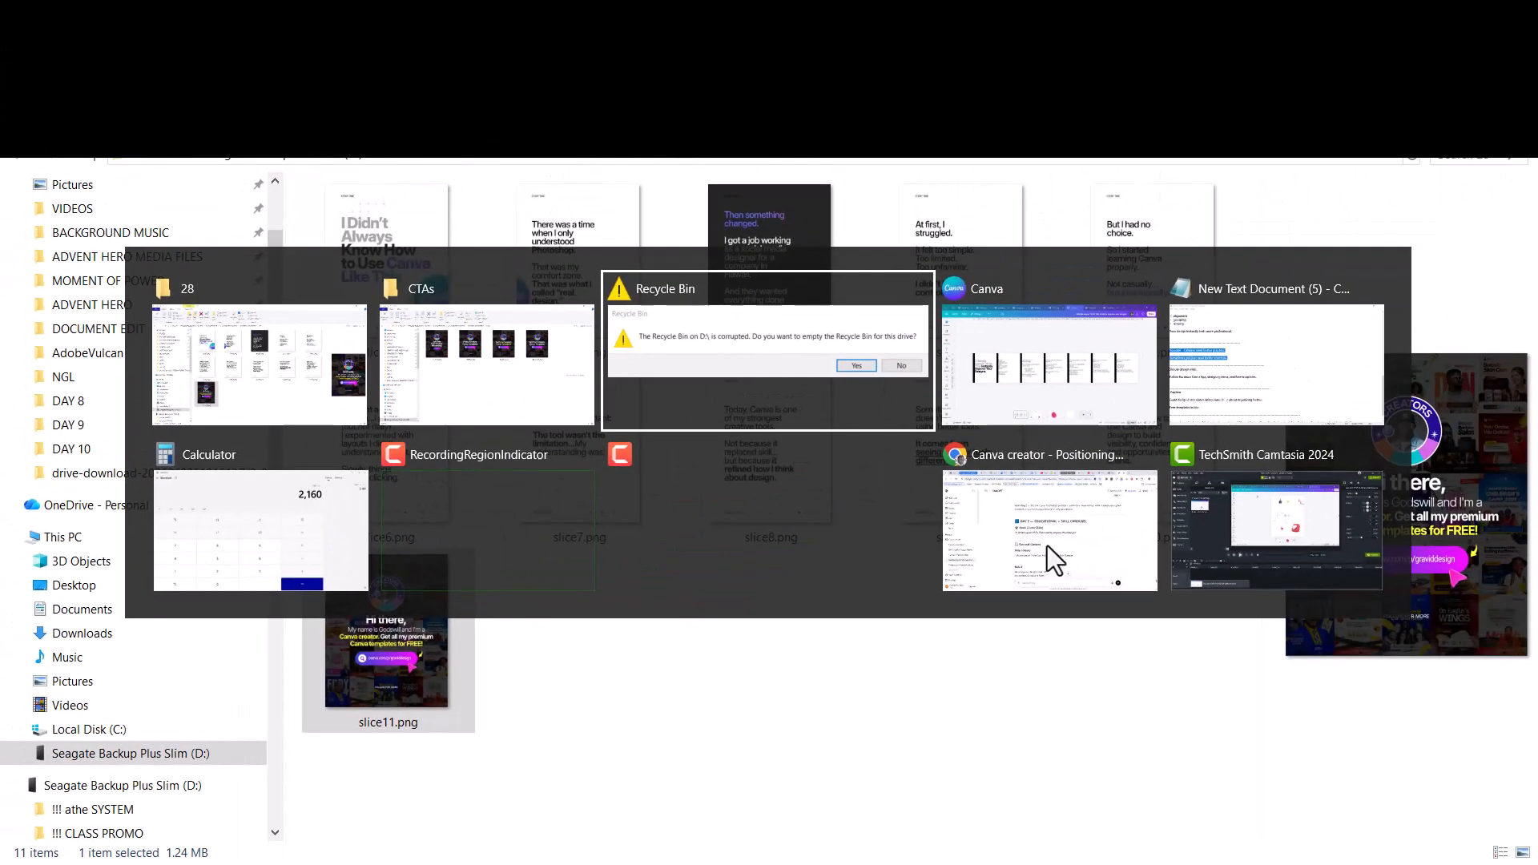
pyautogui.click(1218, 368)
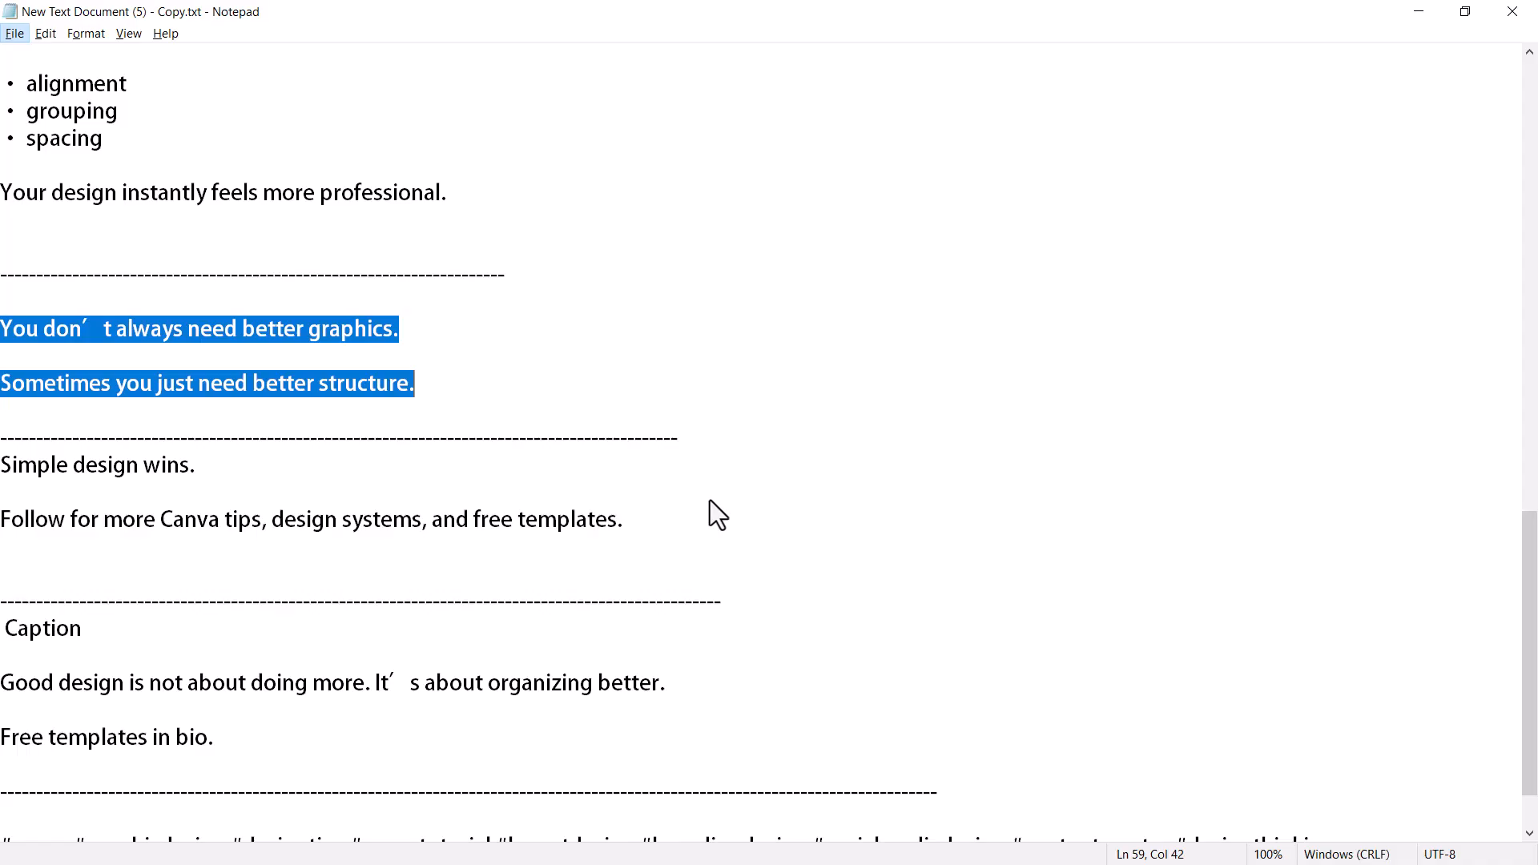
pyautogui.hotkey('alt', 'Tab')
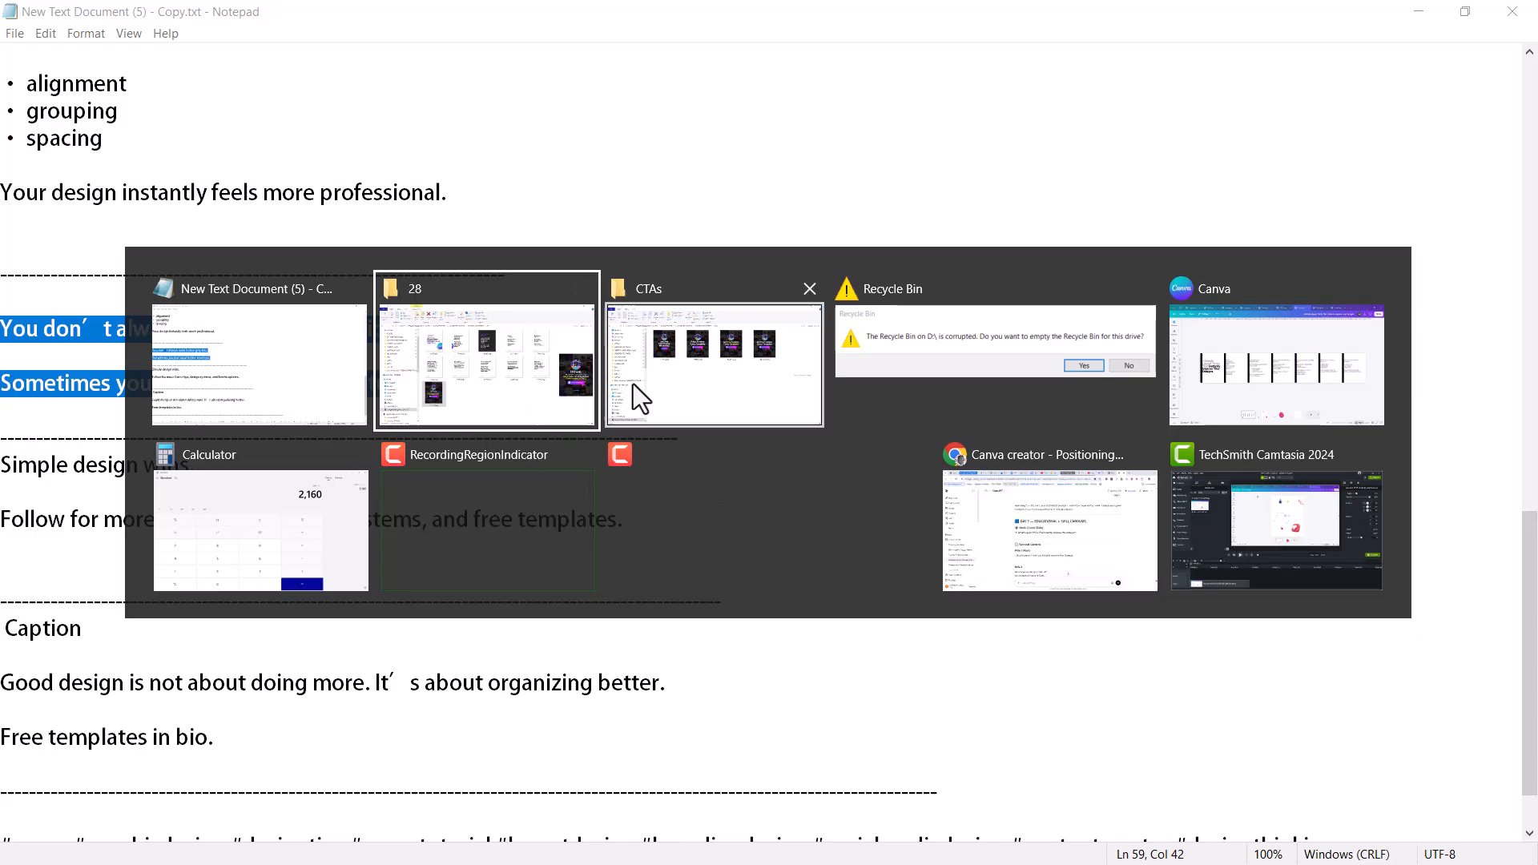
pyautogui.click(1276, 367)
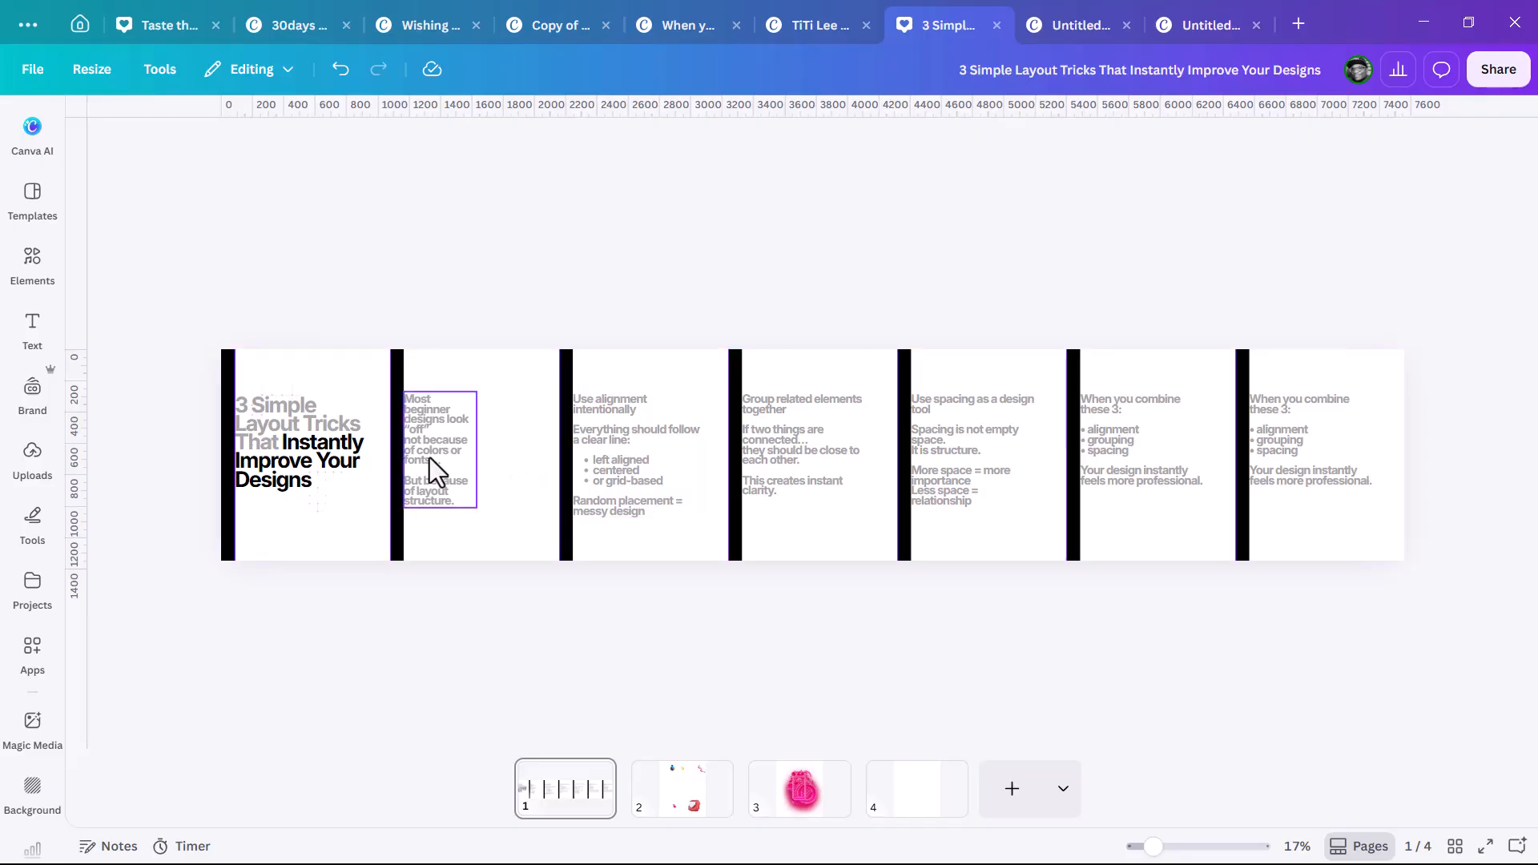
# Recolour only the words "But because of layout structure." on the second slide in the Brand Kit's black.
pyautogui.keyDown('ctrl'); pyautogui.scroll(3, 390, 457); pyautogui.keyUp('ctrl')
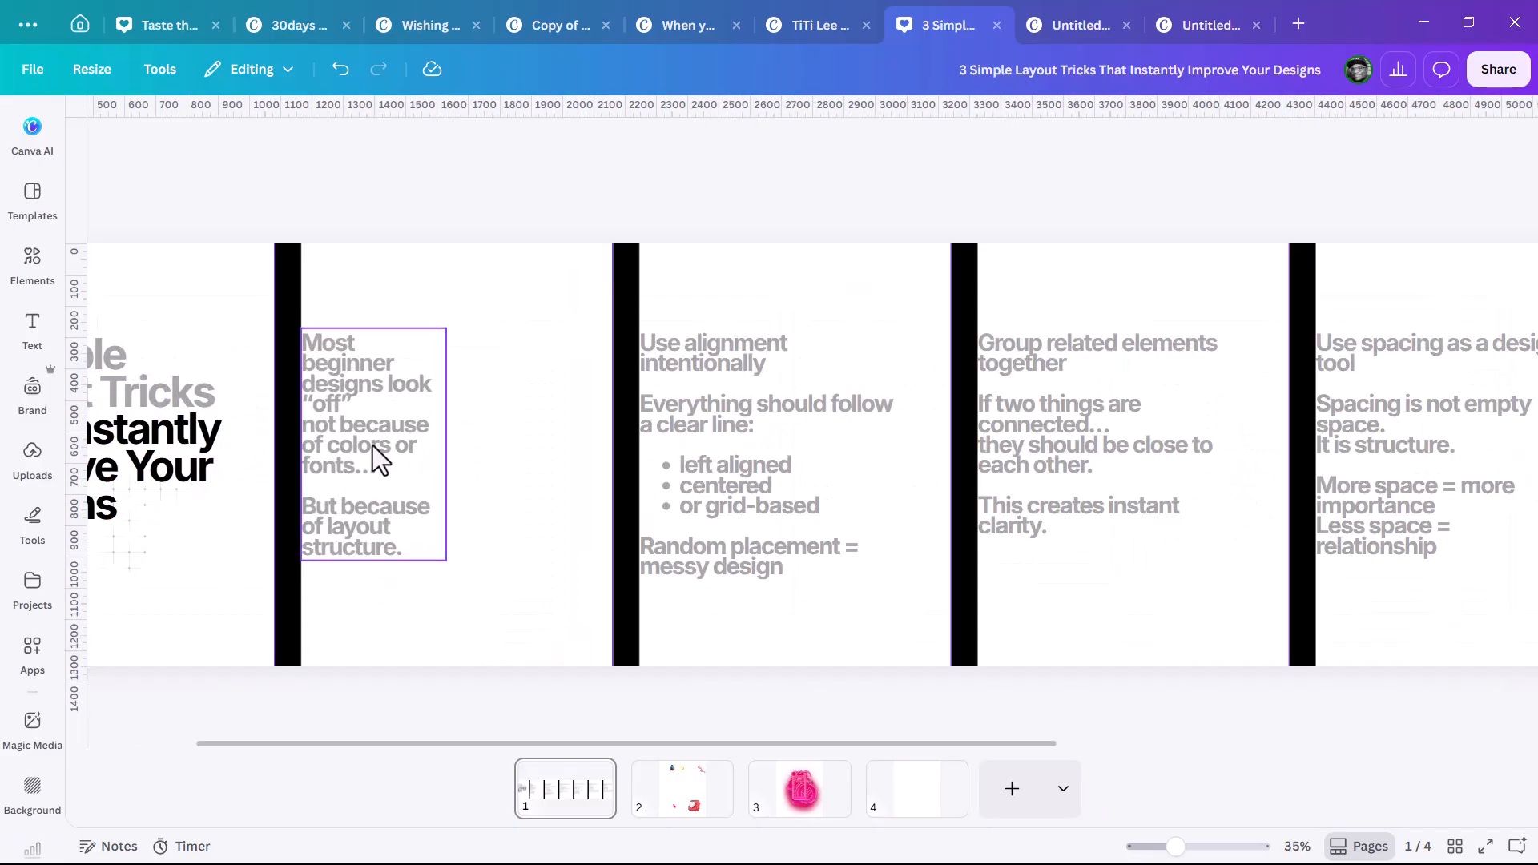
pyautogui.click(371, 445)
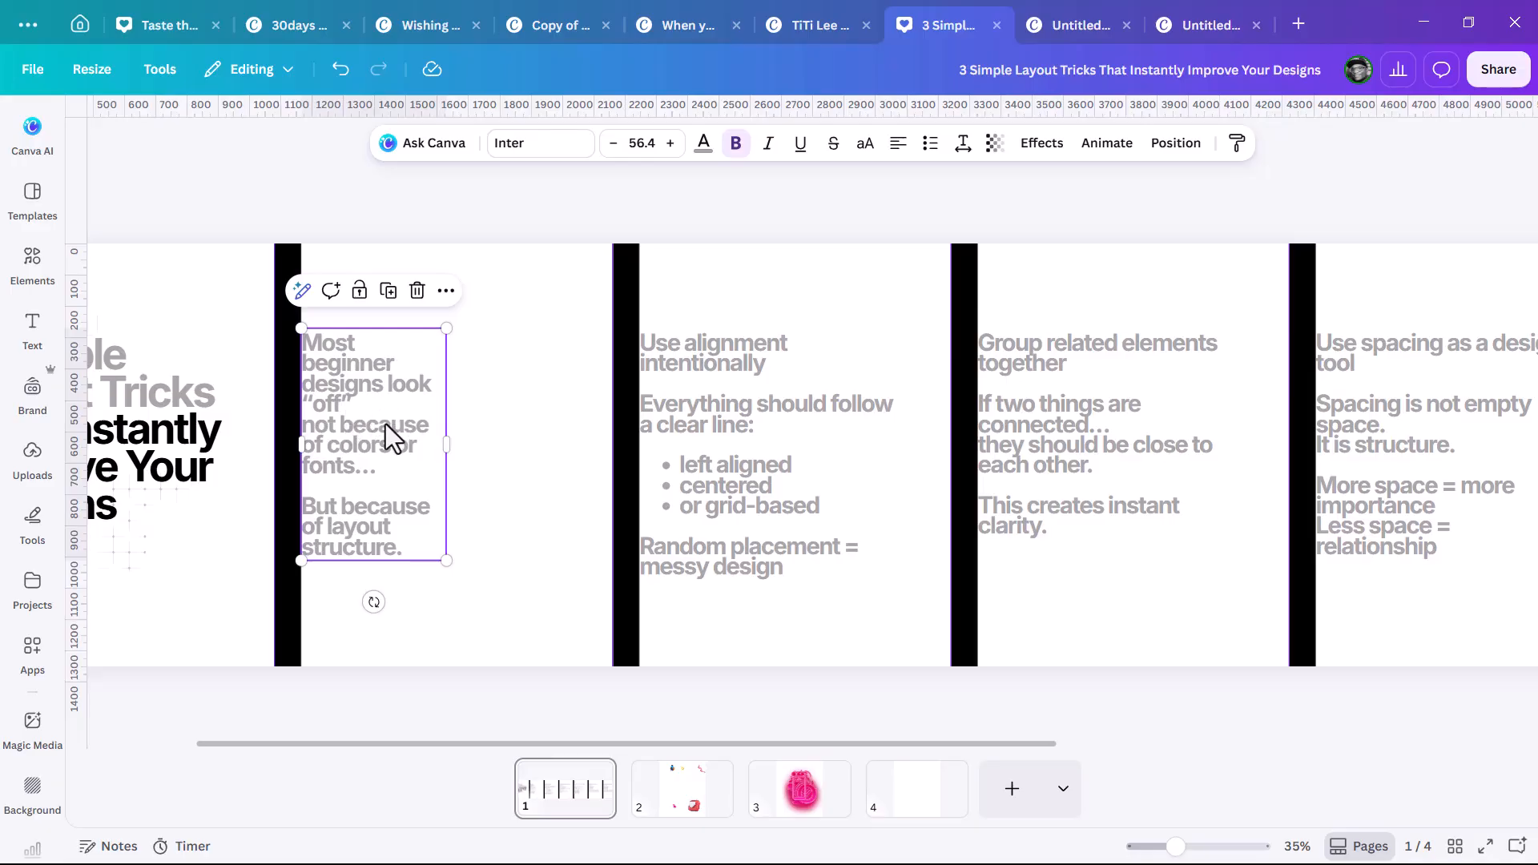
pyautogui.click(359, 509)
pyautogui.moveTo(305, 510); pyautogui.dragTo(404, 553)
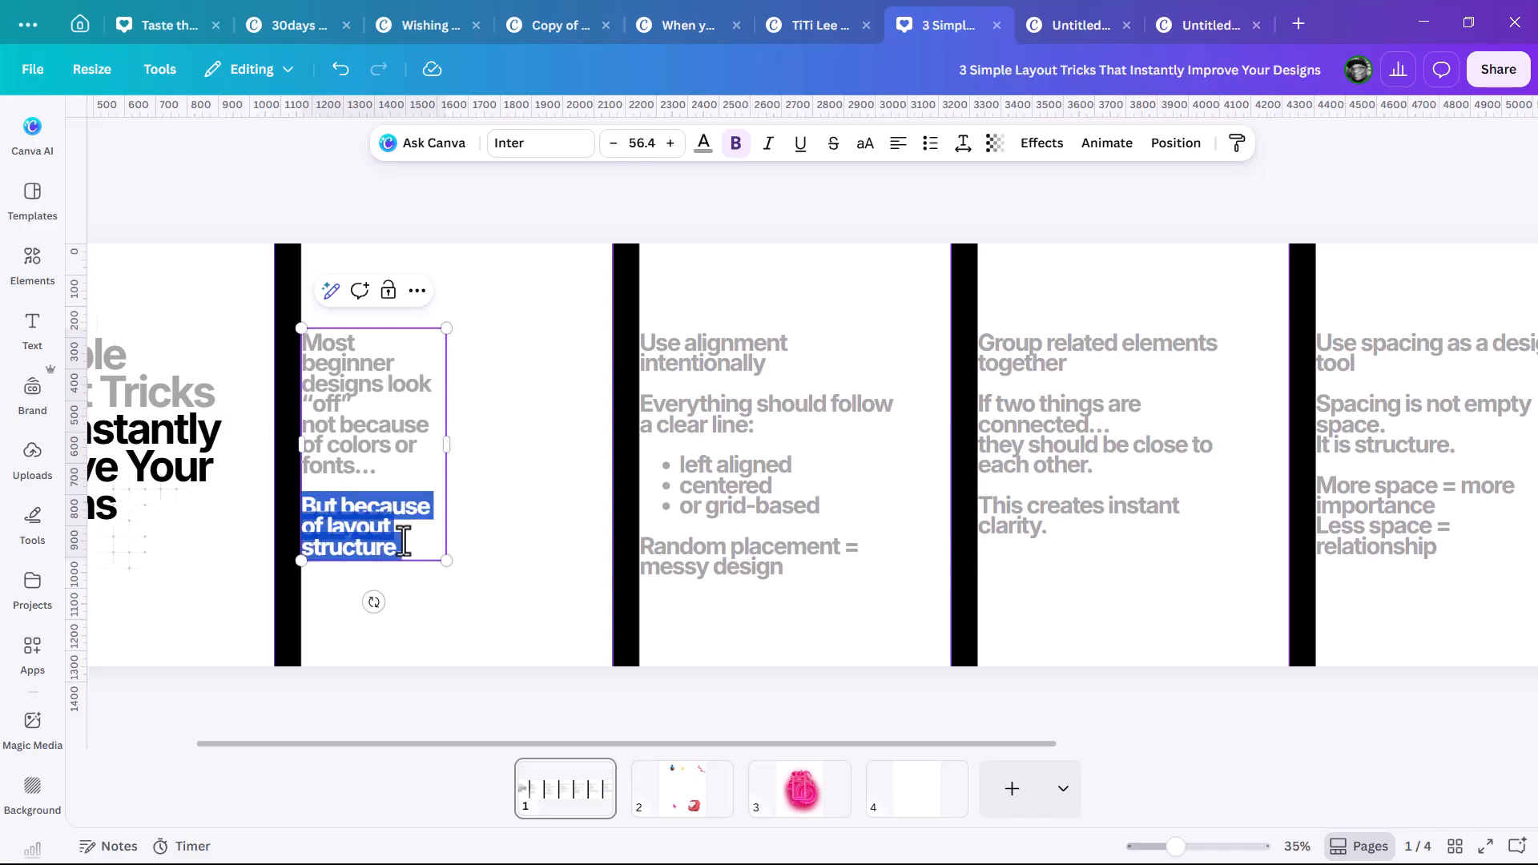
pyautogui.click(703, 144)
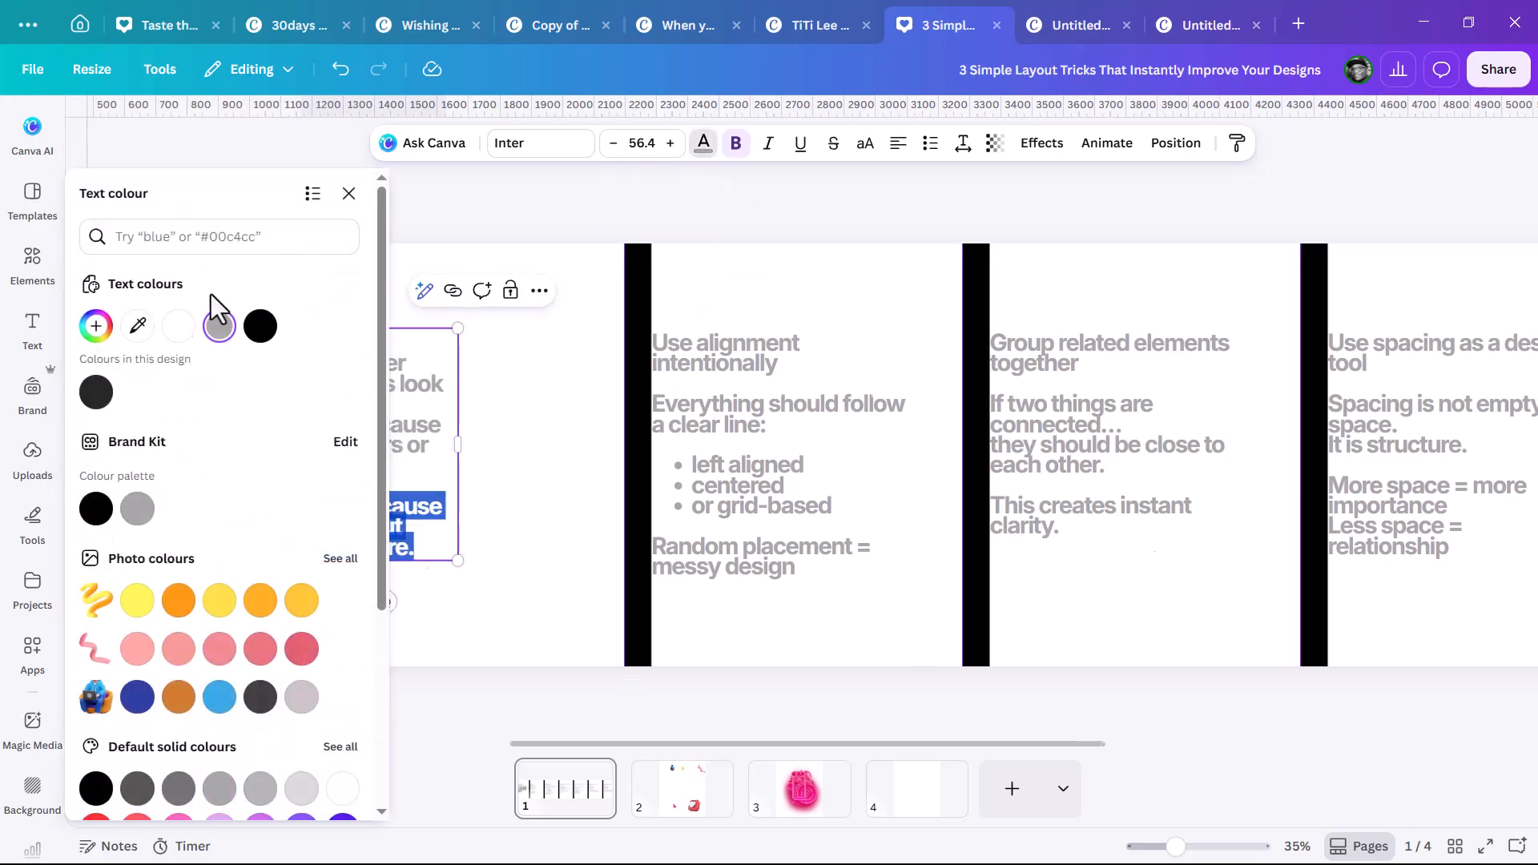
pyautogui.click(96, 509)
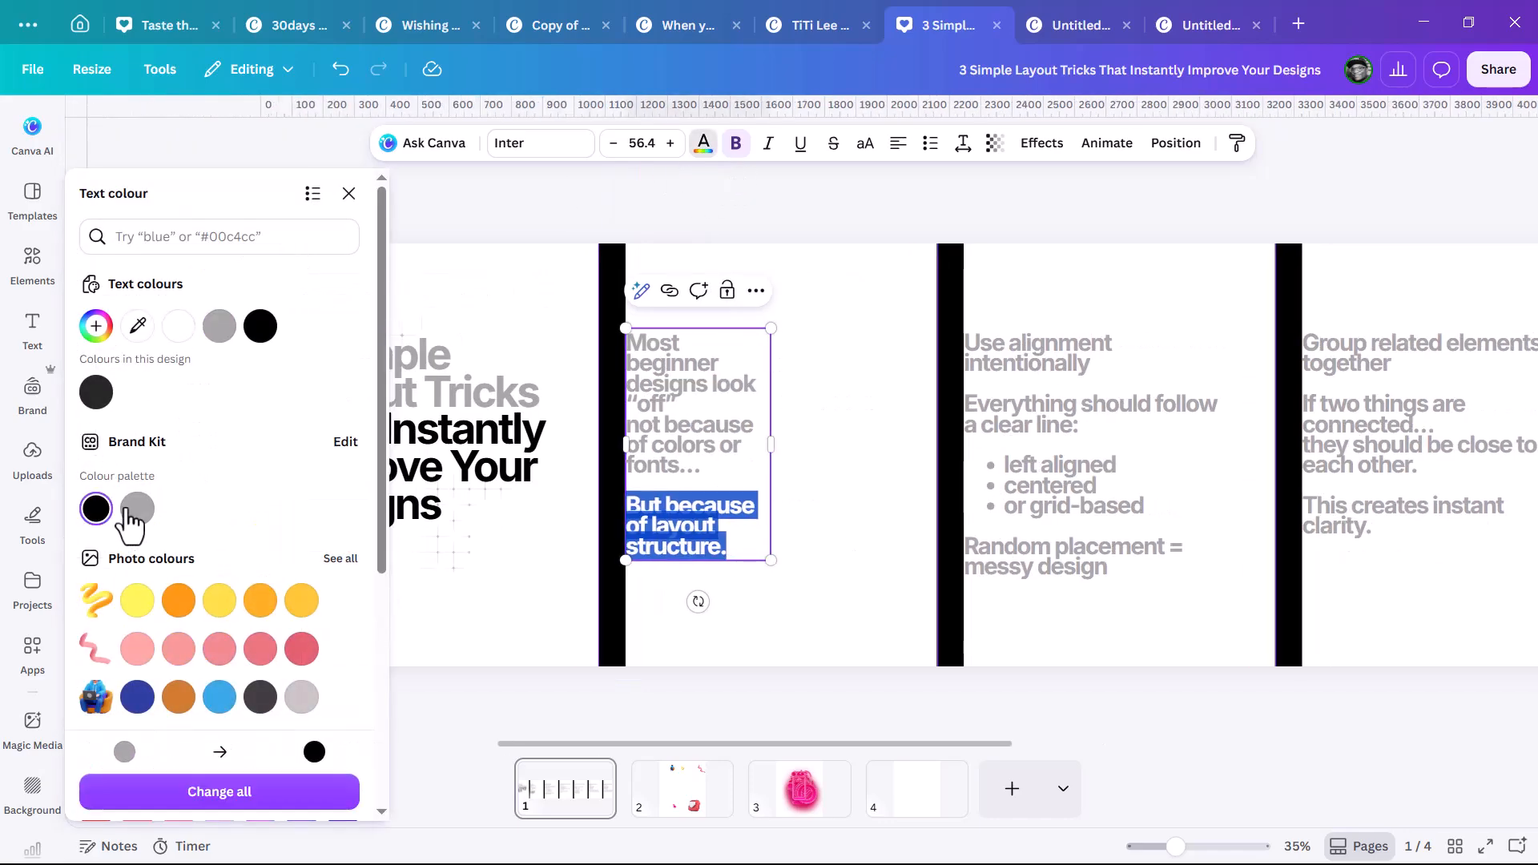
# Apply the default purple-to-light-blue gradient to the heading "Use alignment intentionally" on the third slide.
pyautogui.click(1027, 410)
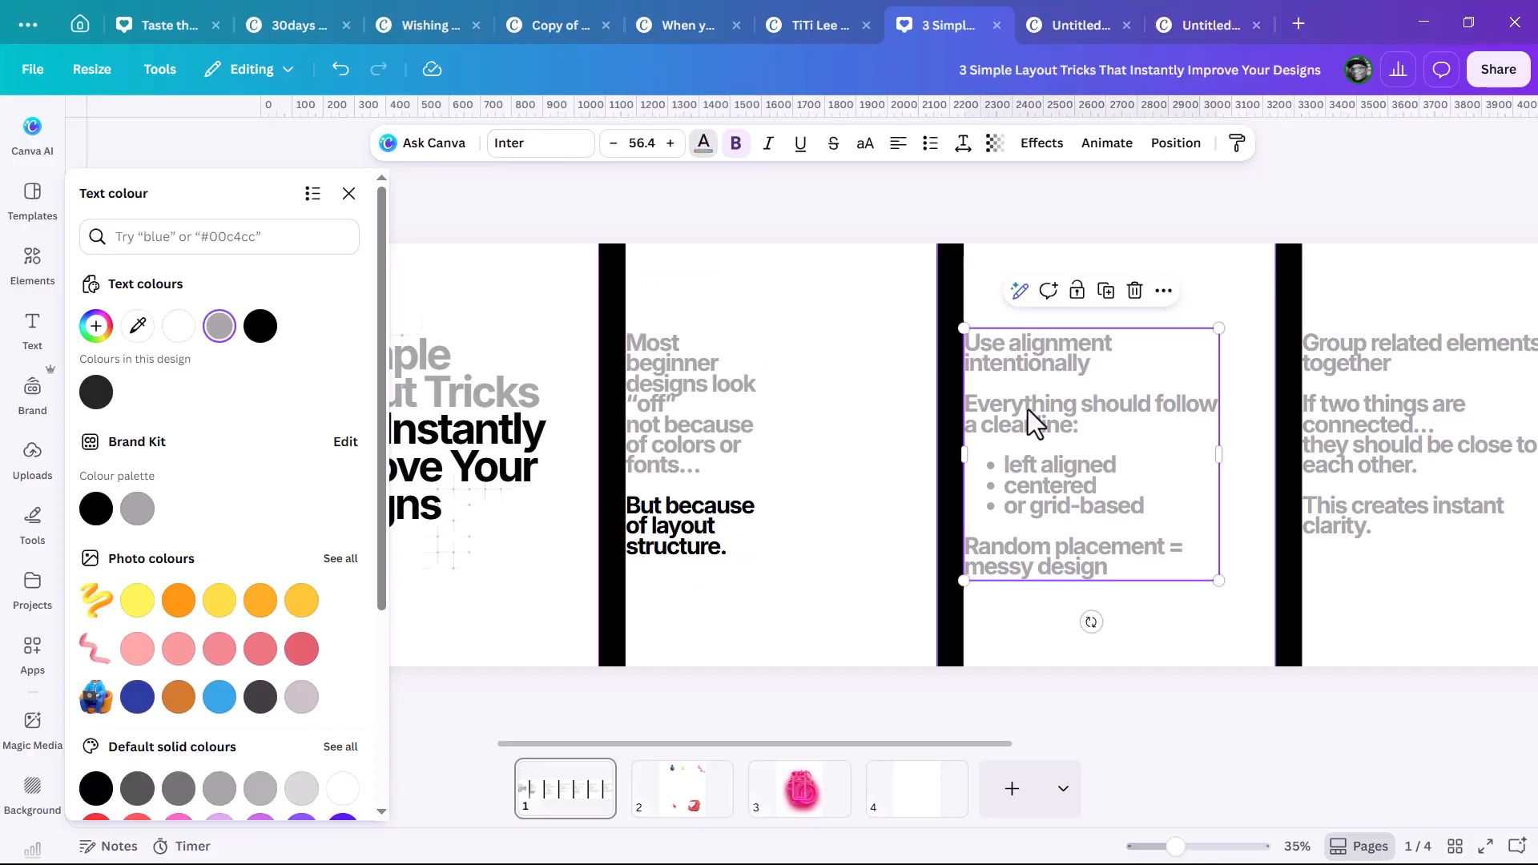
pyautogui.click(1044, 363)
pyautogui.moveTo(1091, 365); pyautogui.dragTo(967, 352)
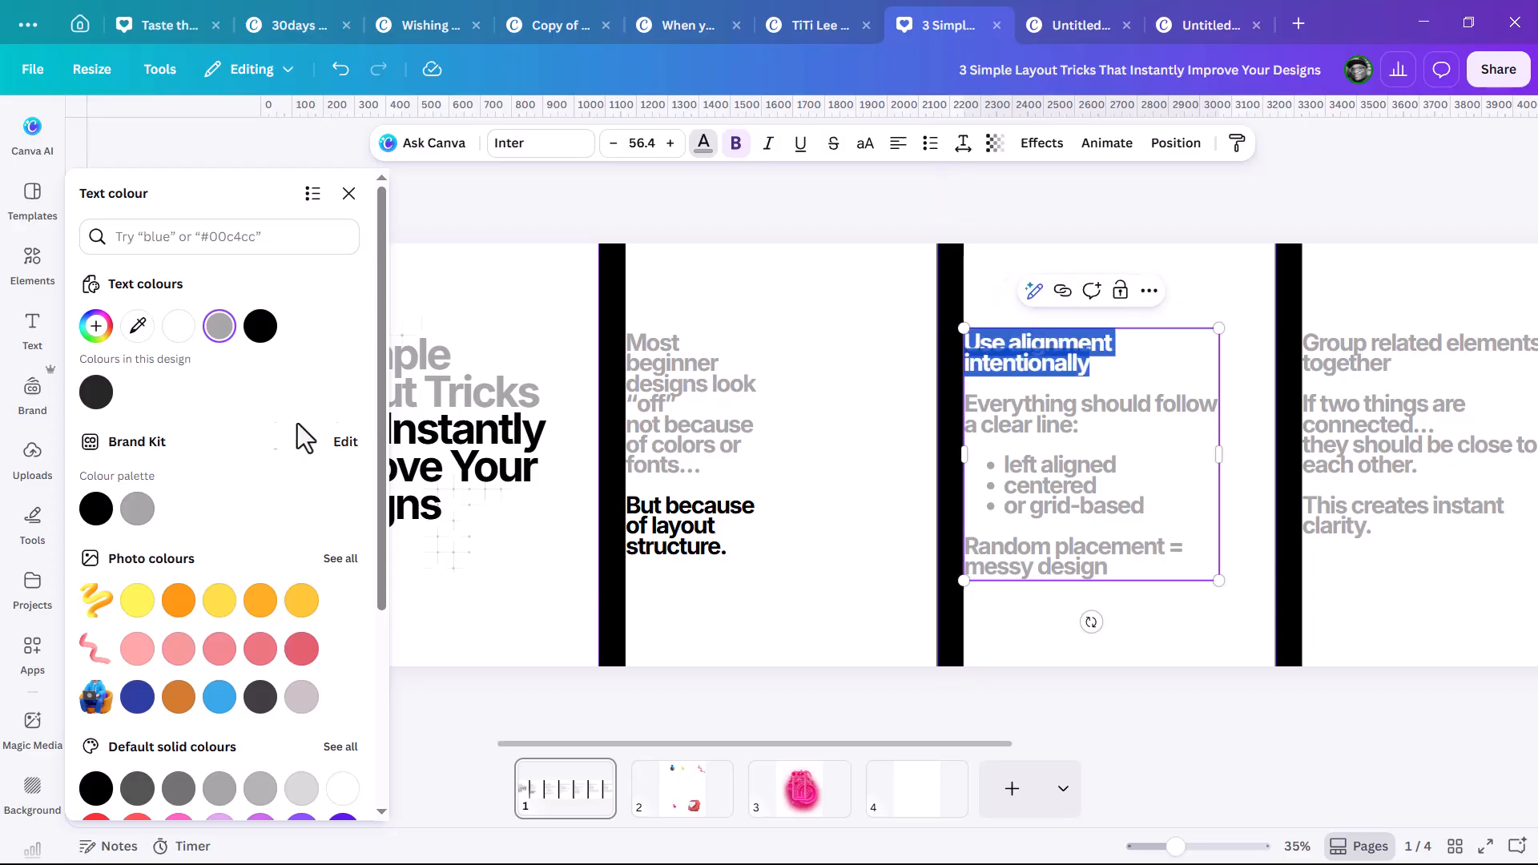
pyautogui.scroll(-4, 238, 589)
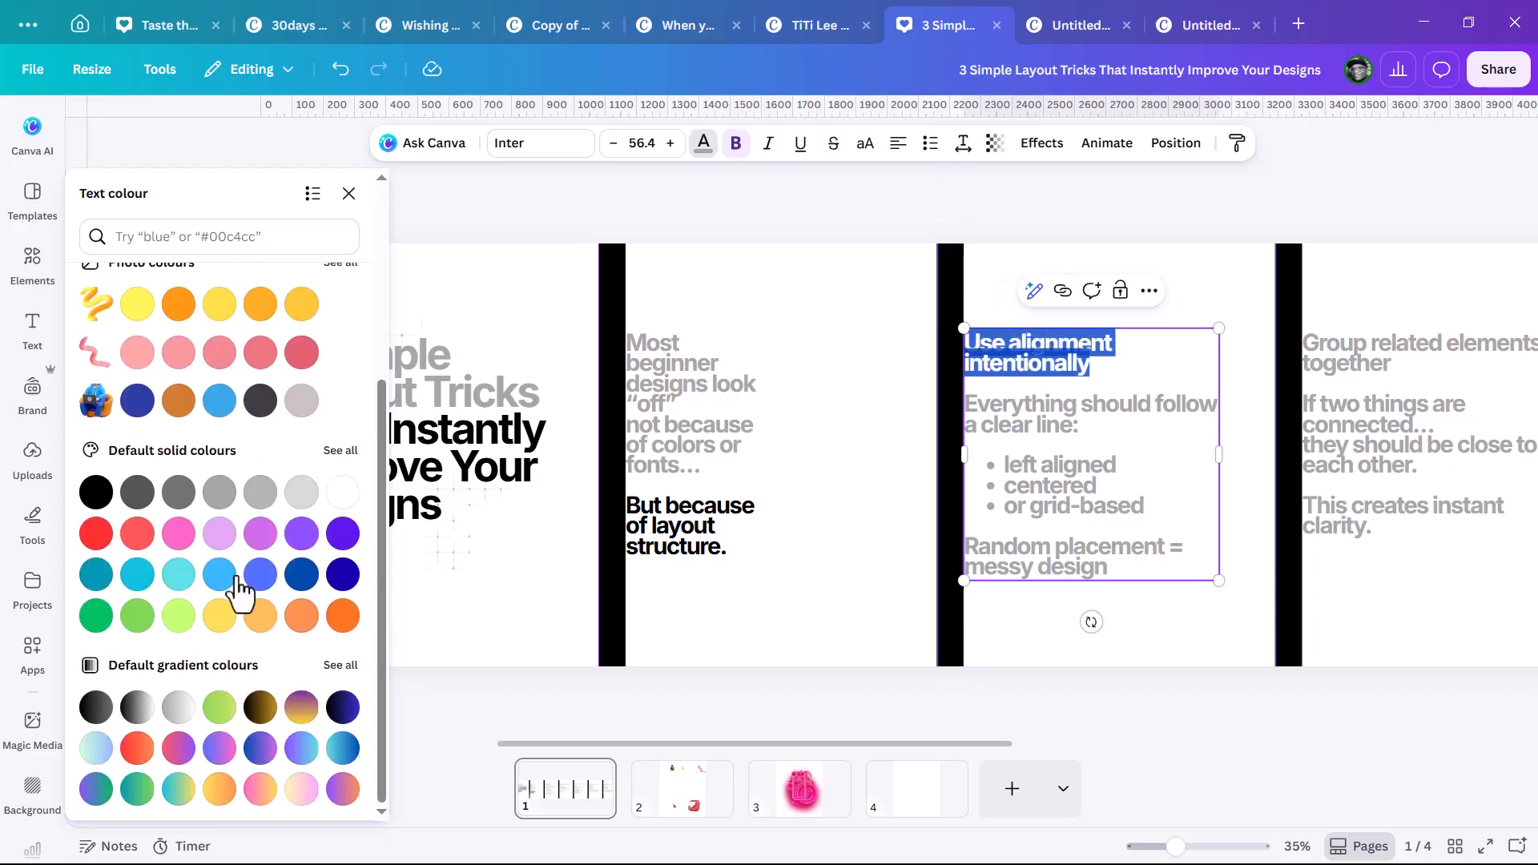
pyautogui.click(308, 745)
# Recolour the third slide's text below the heading, from "Everything should follow" to "messy design", in the Brand Kit's black.
pyautogui.click(1125, 441)
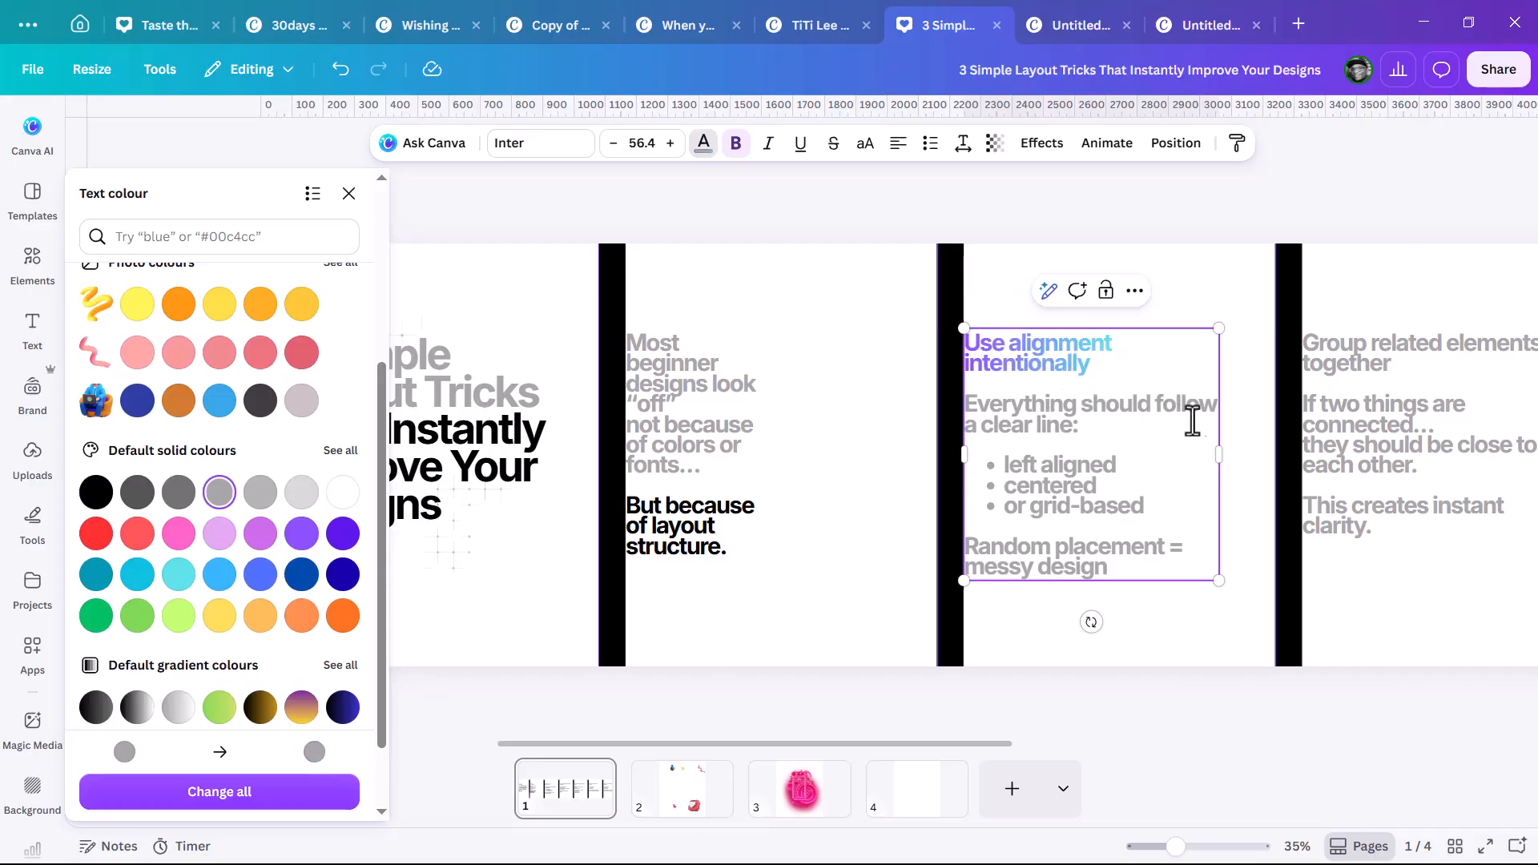
pyautogui.moveTo(966, 403); pyautogui.dragTo(1107, 571)
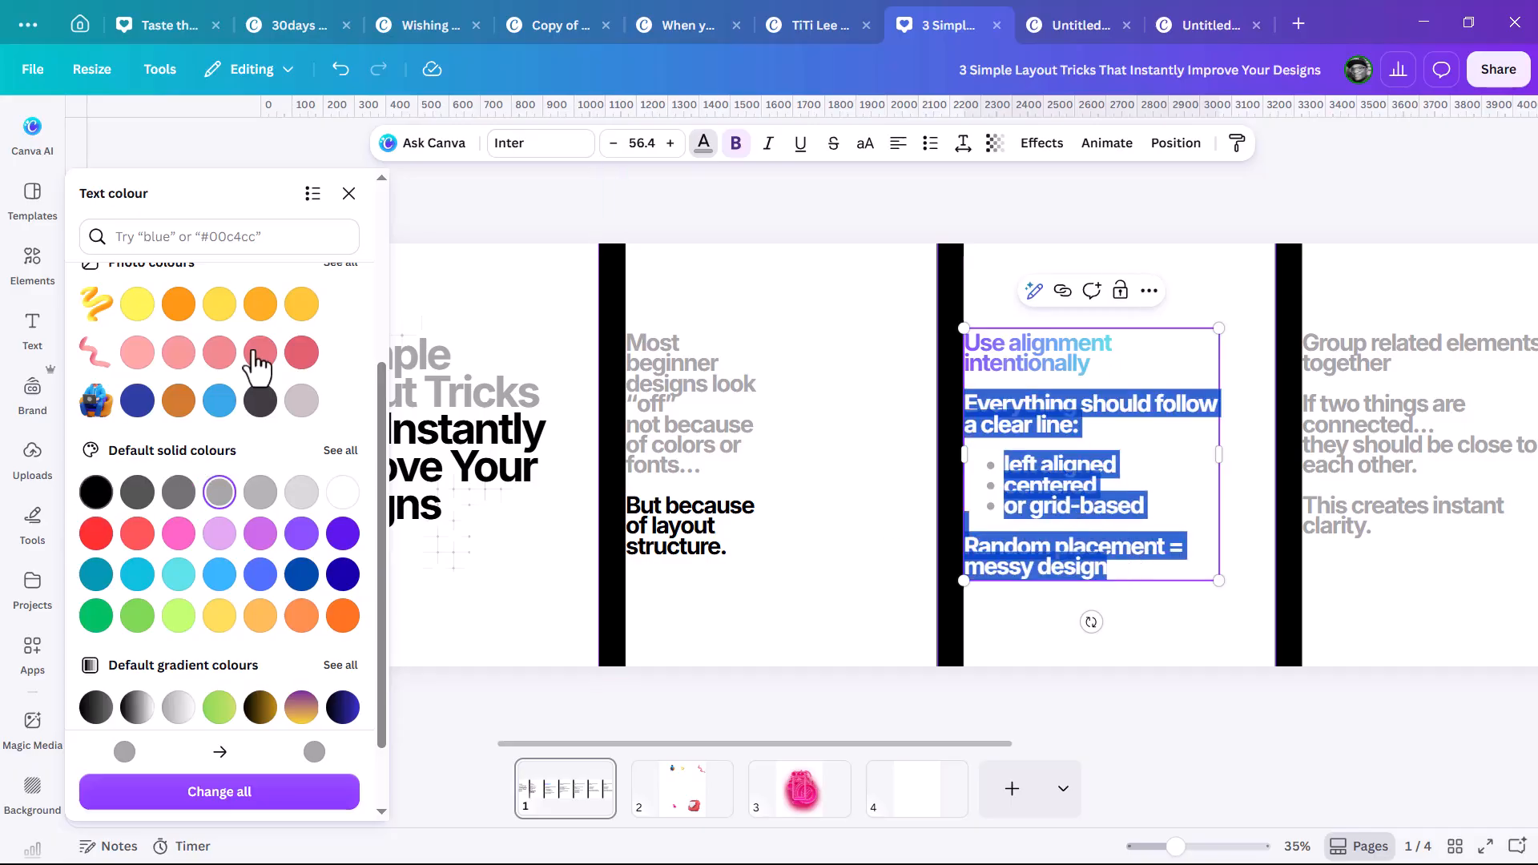
pyautogui.scroll(3, 200, 363)
pyautogui.click(1091, 448)
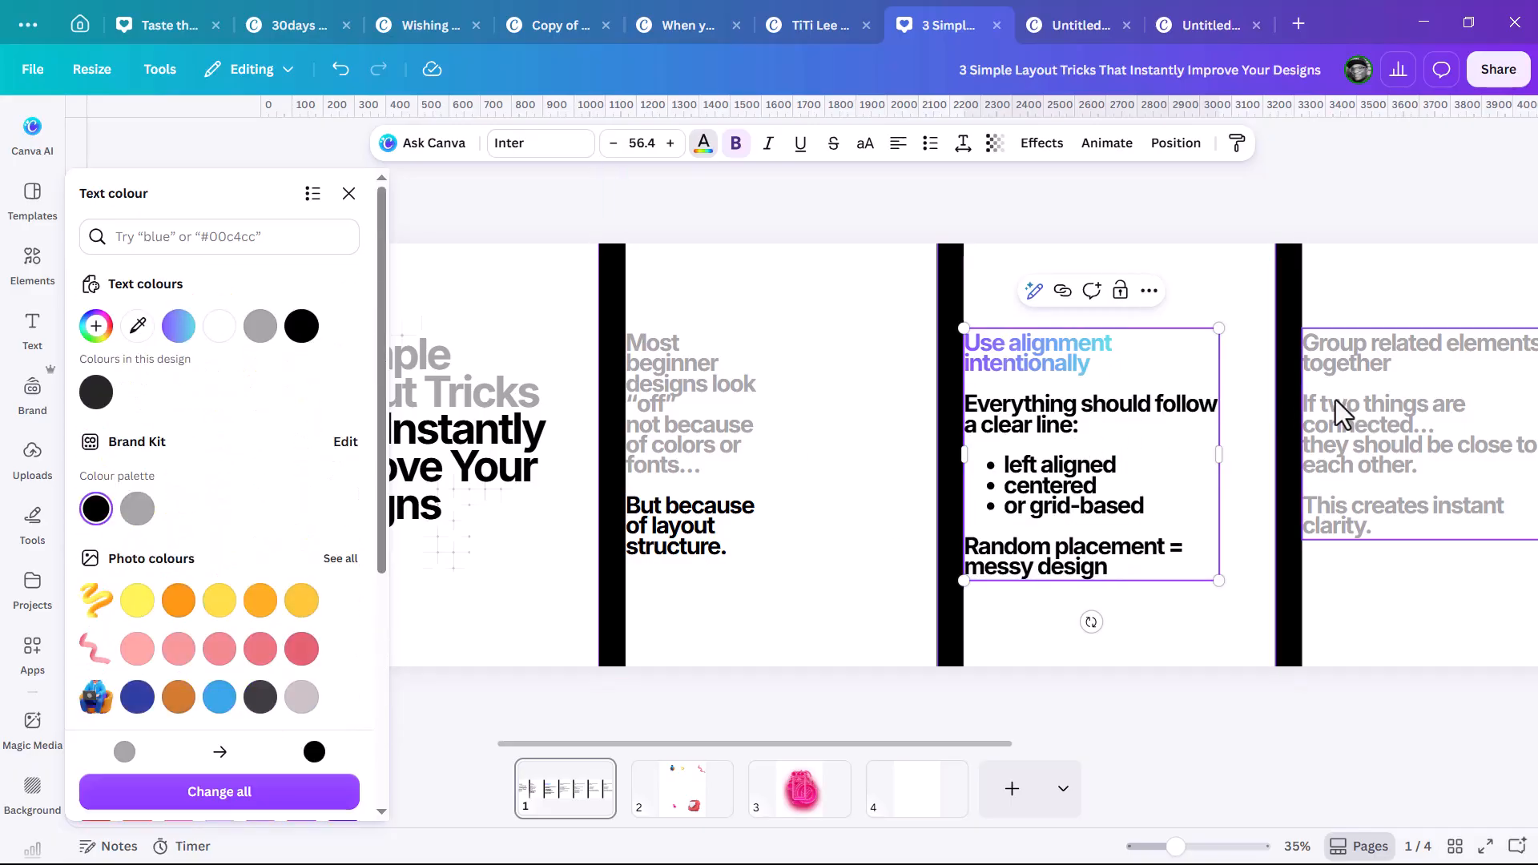
# Apply the same purple-to-light-blue gradient to the heading "Group related elements together" on the fourth slide.
pyautogui.scroll(-1, 1338, 402)
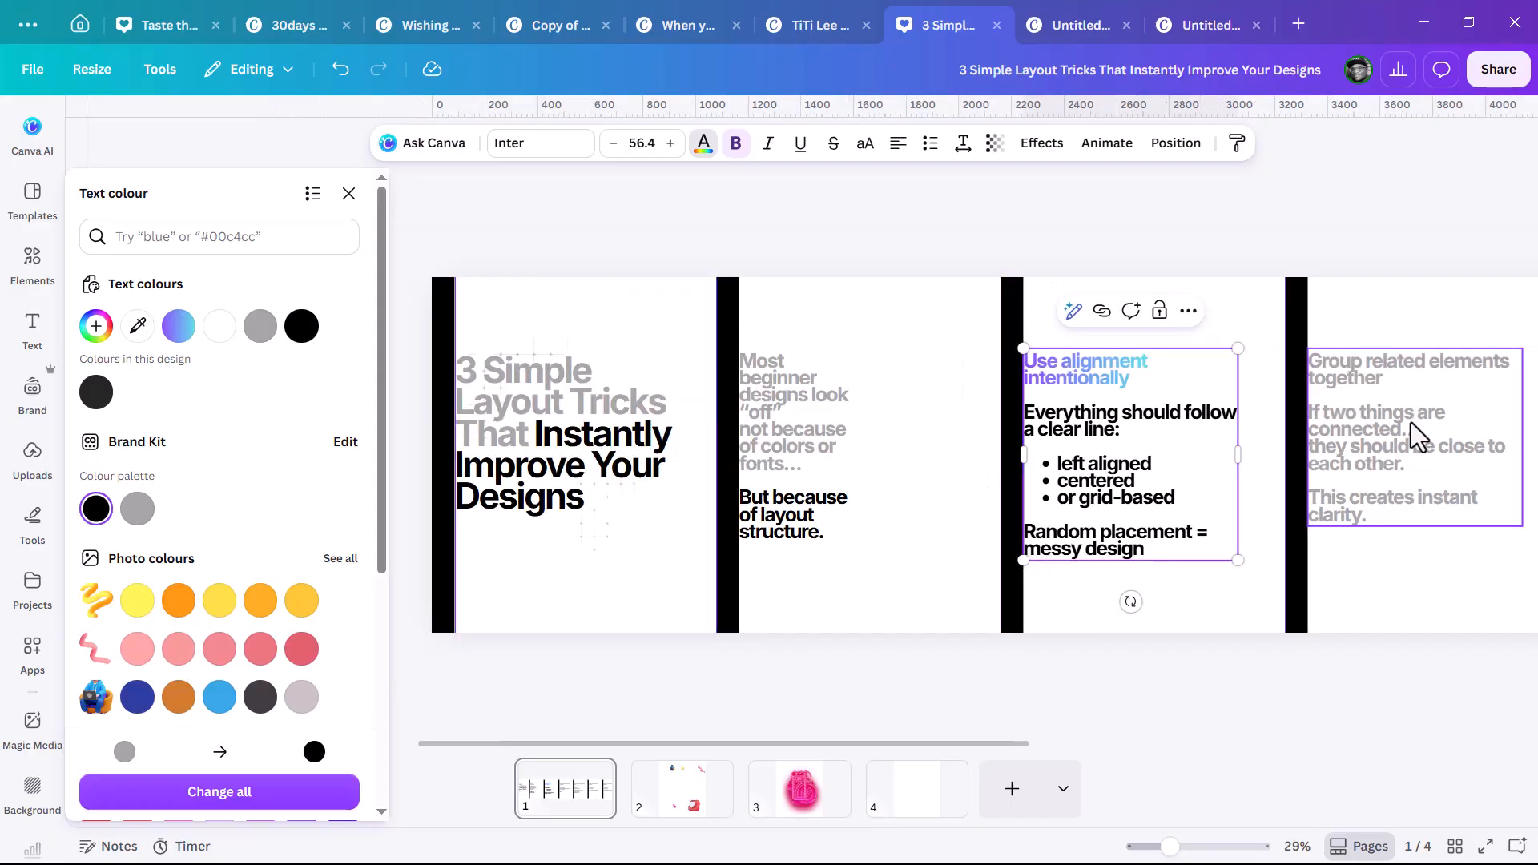
pyautogui.scroll(-1, 1411, 421)
pyautogui.click(523, 803)
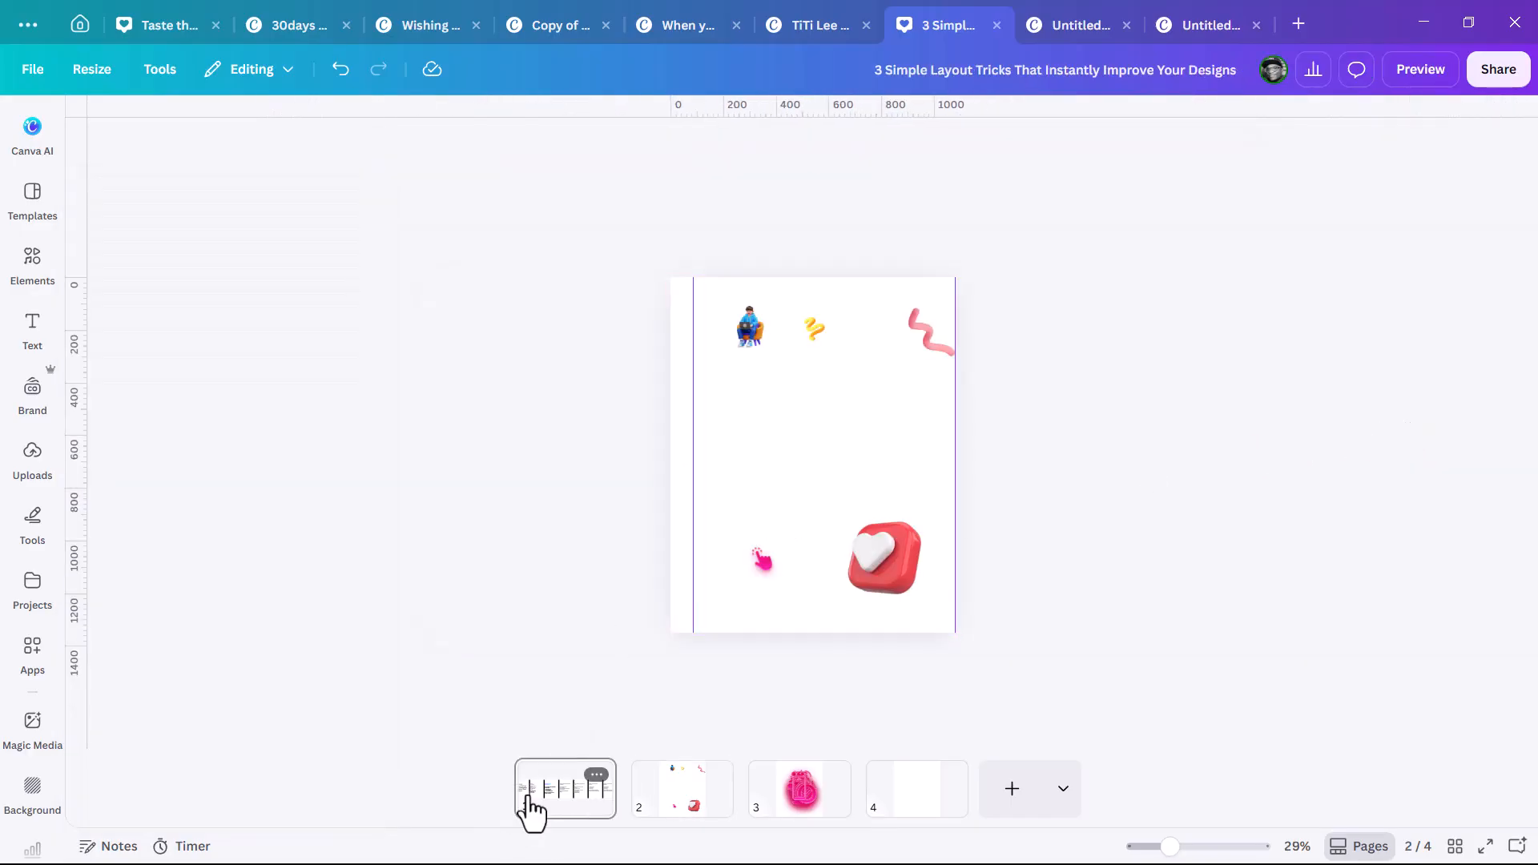
pyautogui.click(784, 412)
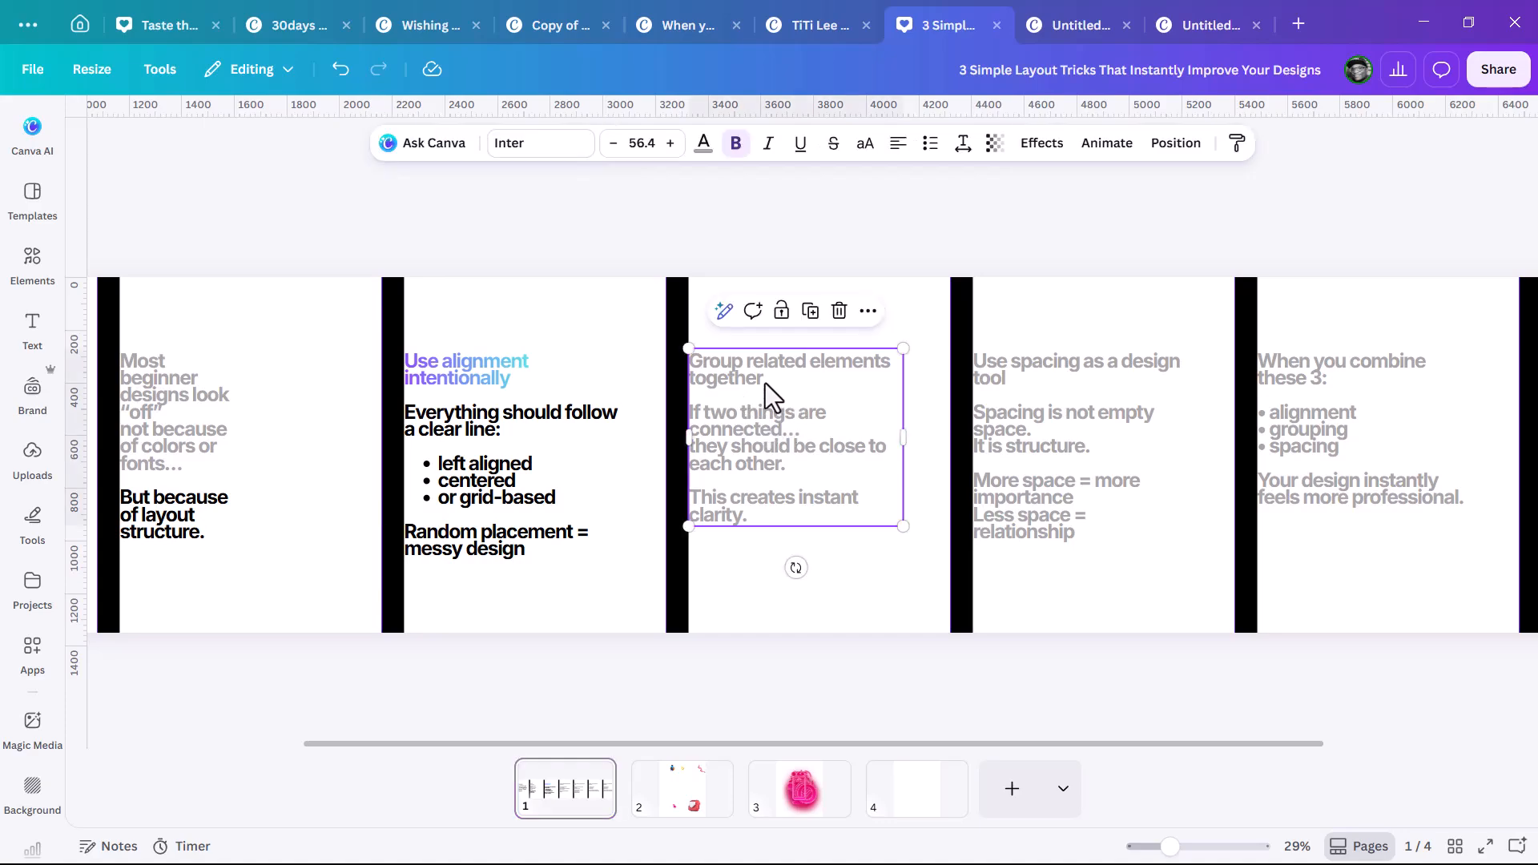
pyautogui.moveTo(765, 381); pyautogui.dragTo(687, 357)
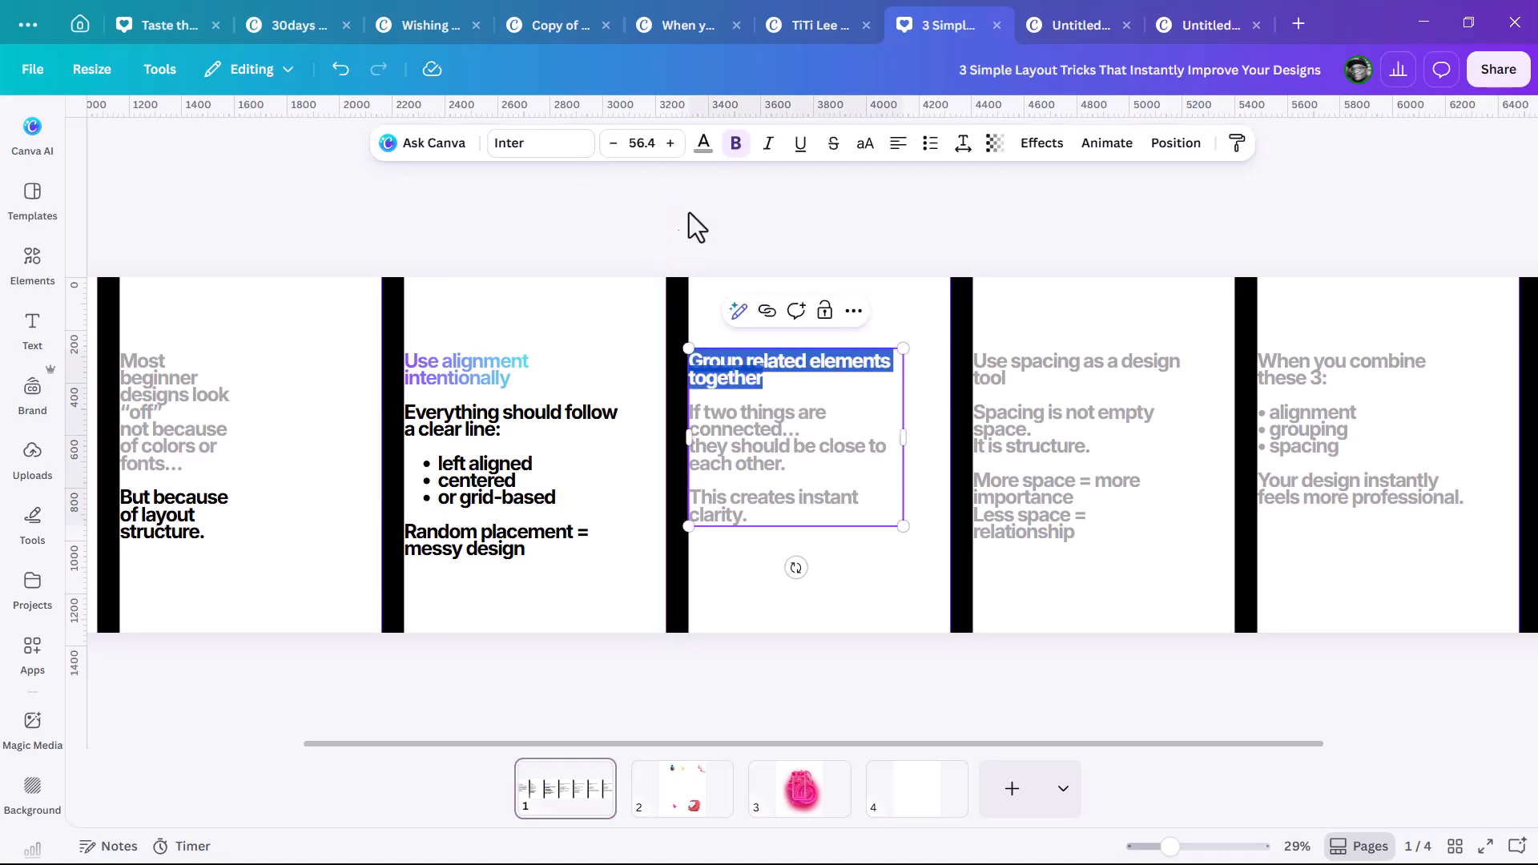
pyautogui.click(703, 144)
pyautogui.scroll(4, 271, 412)
pyautogui.click(300, 332)
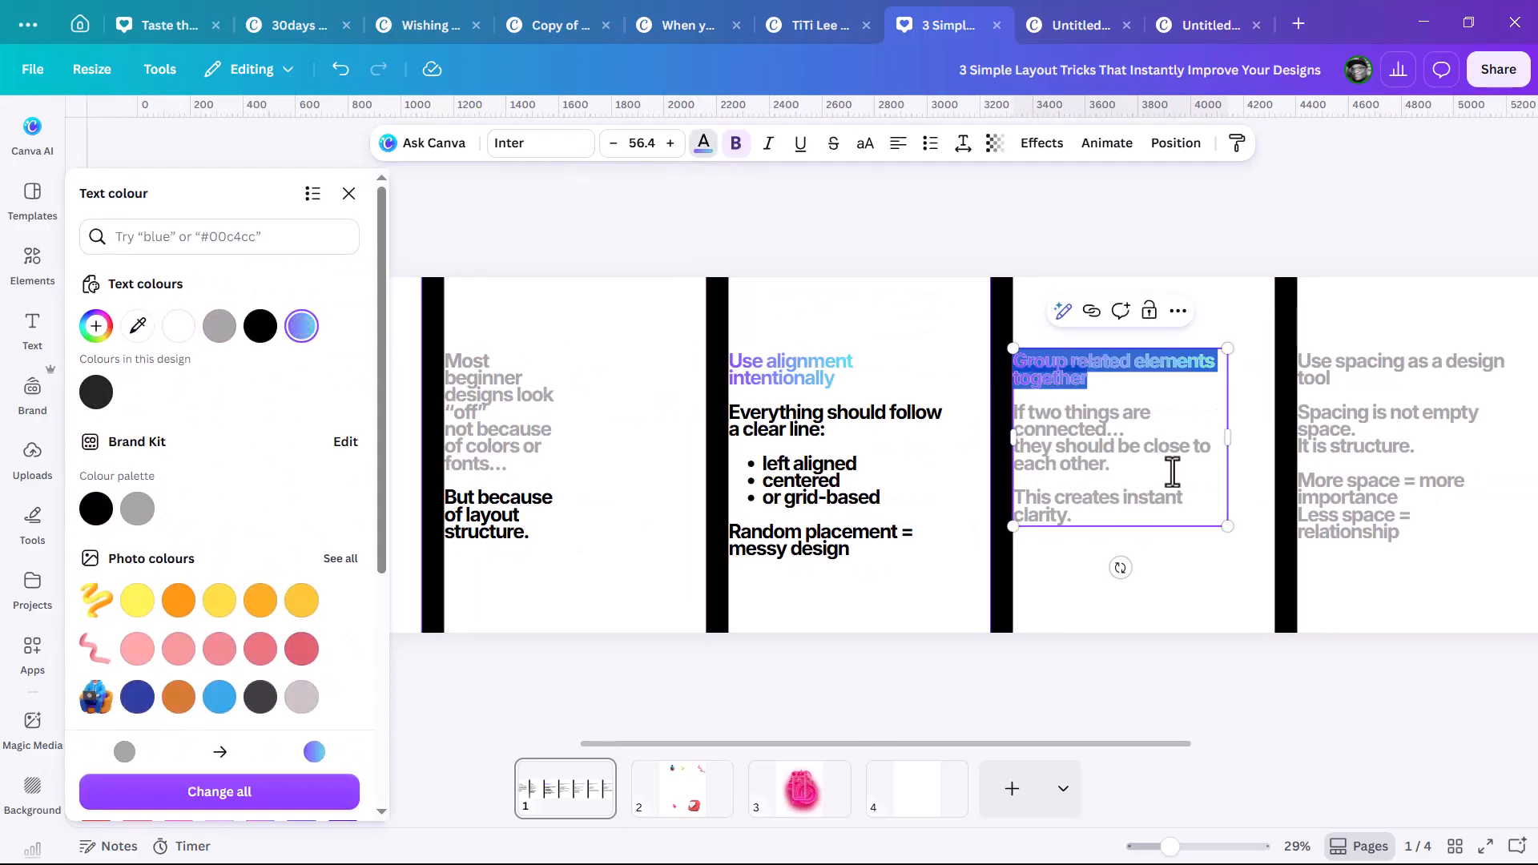
# Apply the purple-to-light-blue gradient to the heading "Use spacing as a design tool" on the fifth slide.
pyautogui.click(1370, 428)
pyautogui.doubleClick(1353, 409)
pyautogui.moveTo(1349, 383); pyautogui.dragTo(1308, 370)
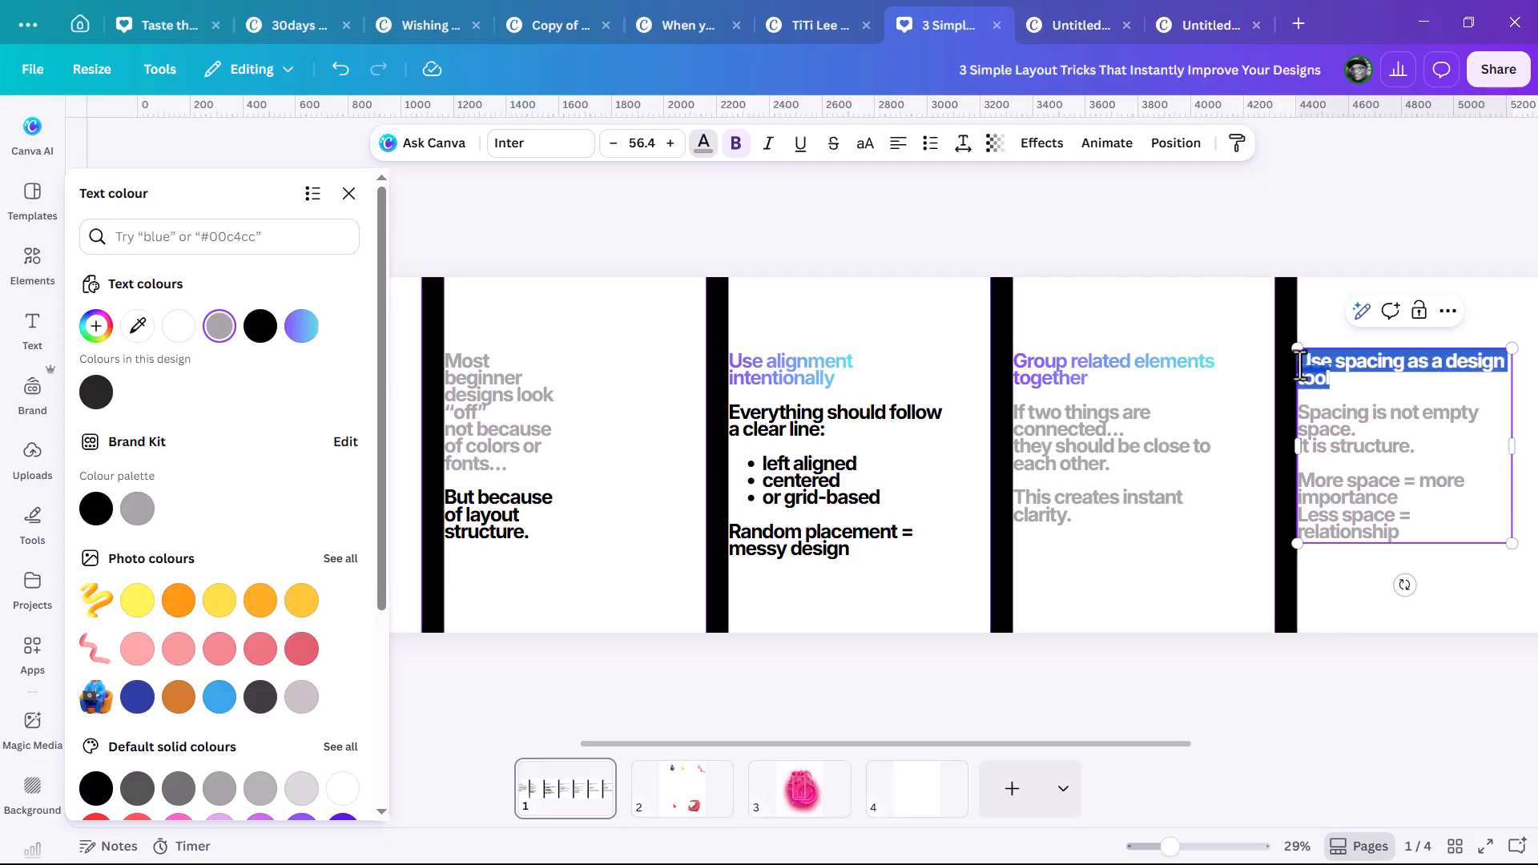
pyautogui.click(301, 326)
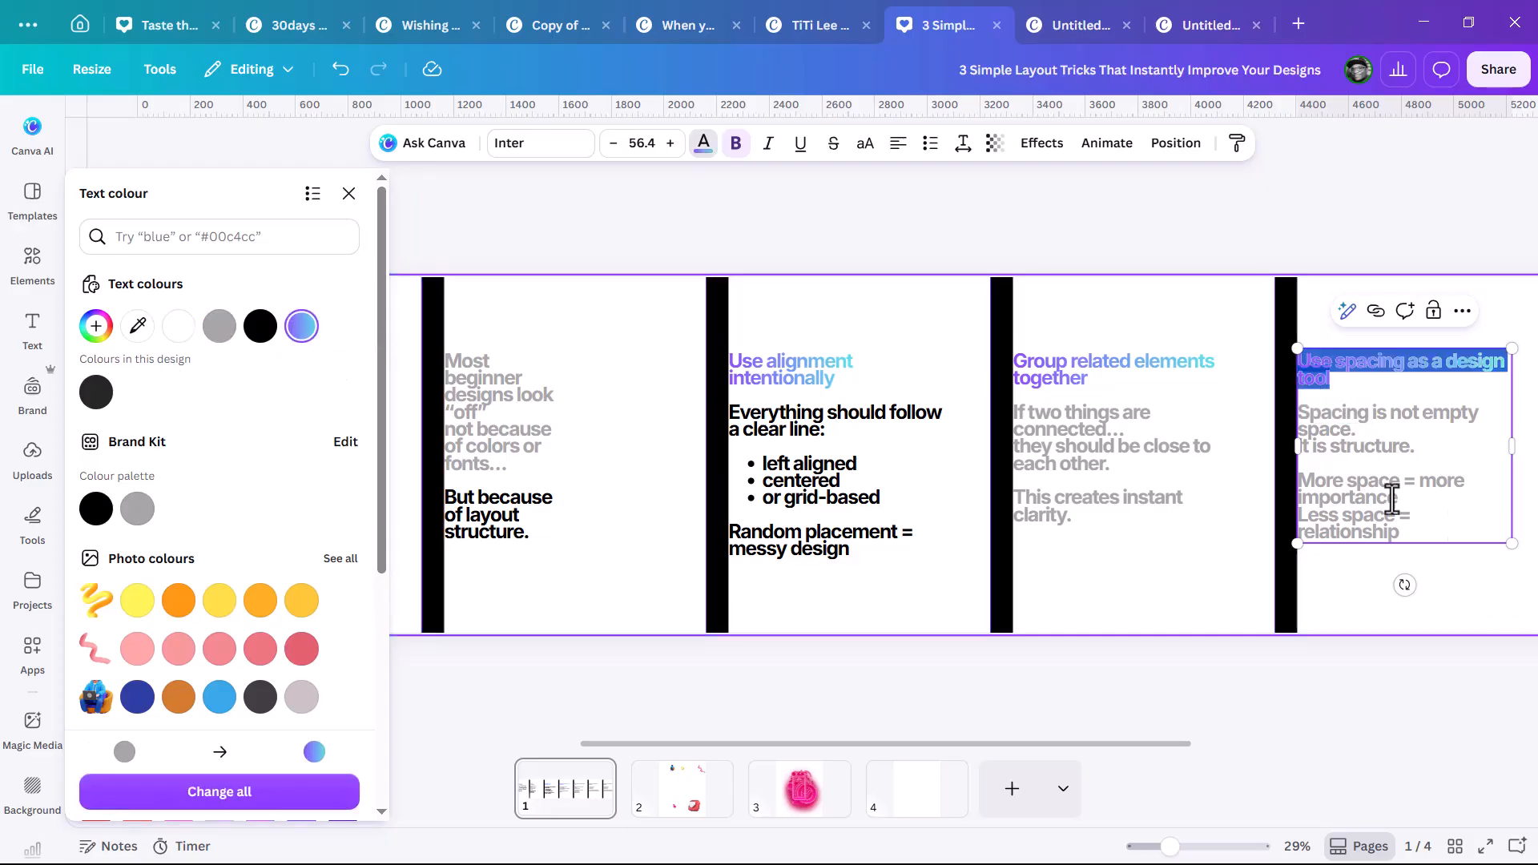
pyautogui.click(1315, 453)
# Apply the purple-to-light-blue gradient to the heading "When you combine these 3:" on the seventh slide.
pyautogui.scroll(-2, 1156, 497)
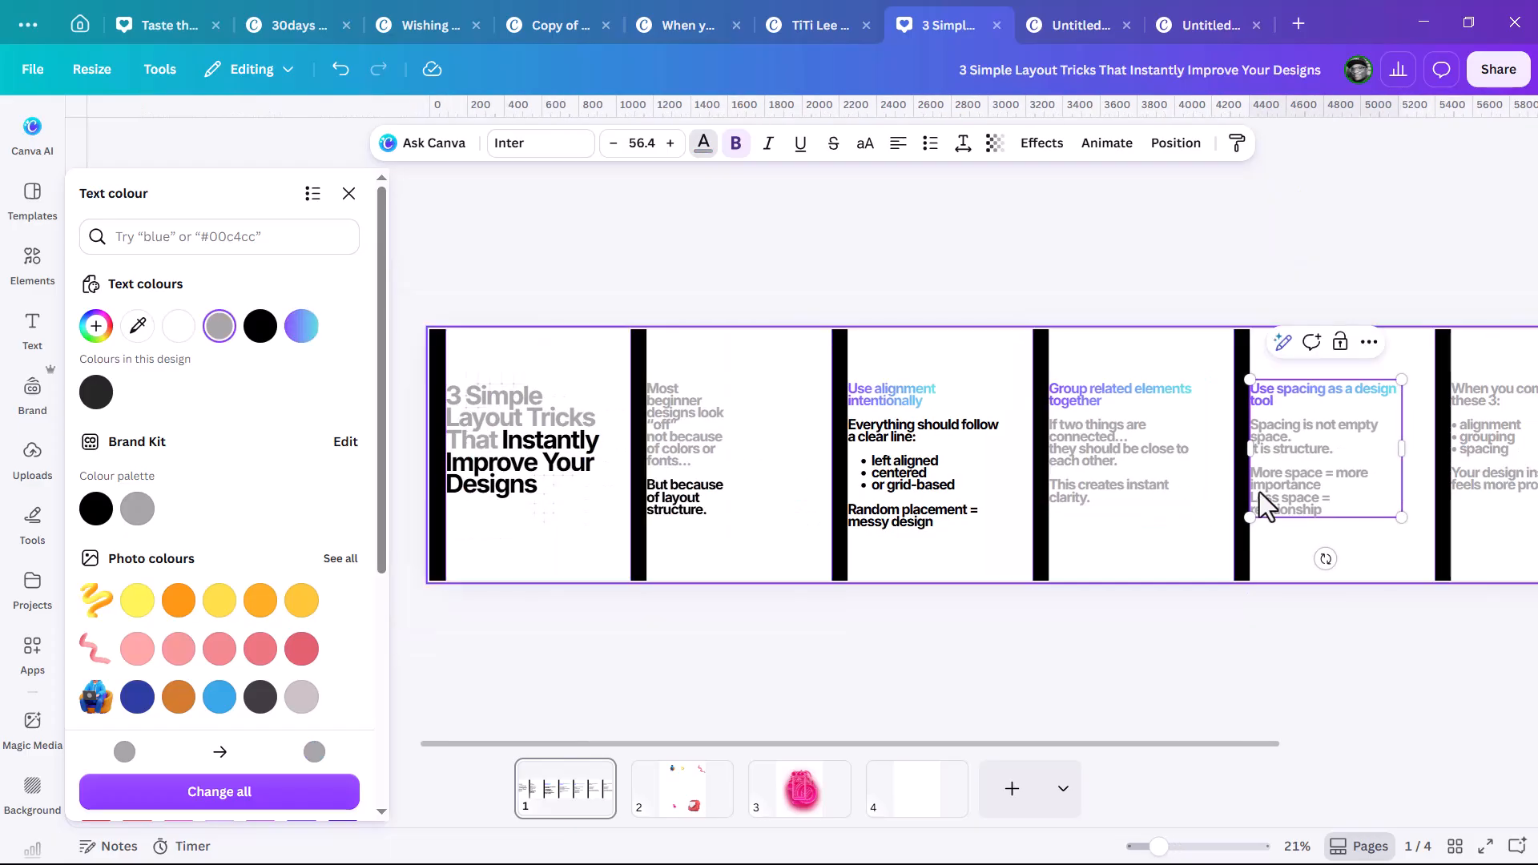
pyautogui.scroll(-2, 1282, 479)
pyautogui.click(1349, 446)
pyautogui.doubleClick(1334, 429)
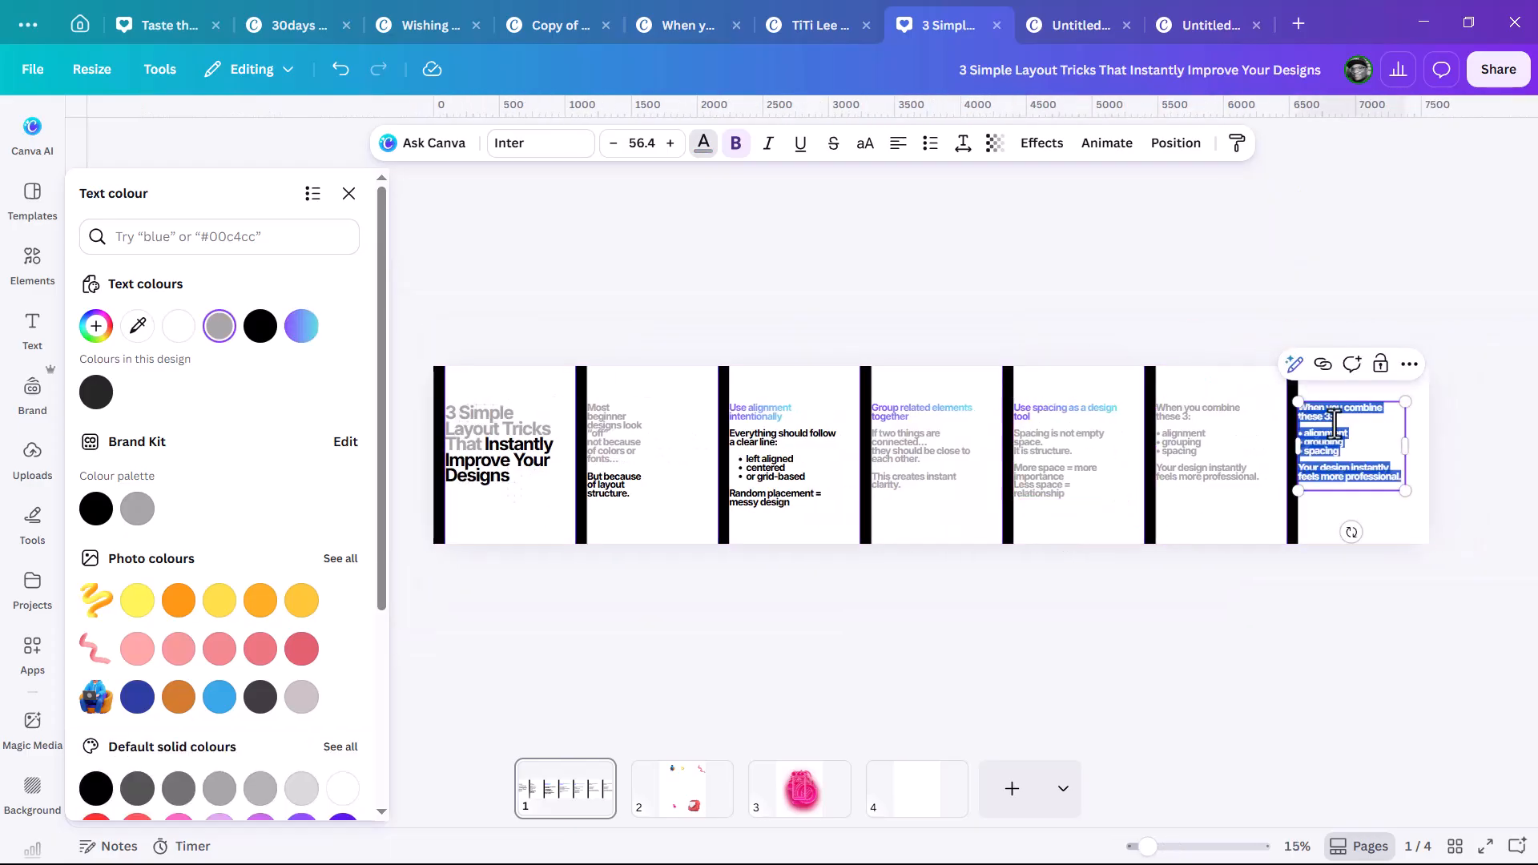
pyautogui.moveTo(1334, 417); pyautogui.dragTo(1293, 411)
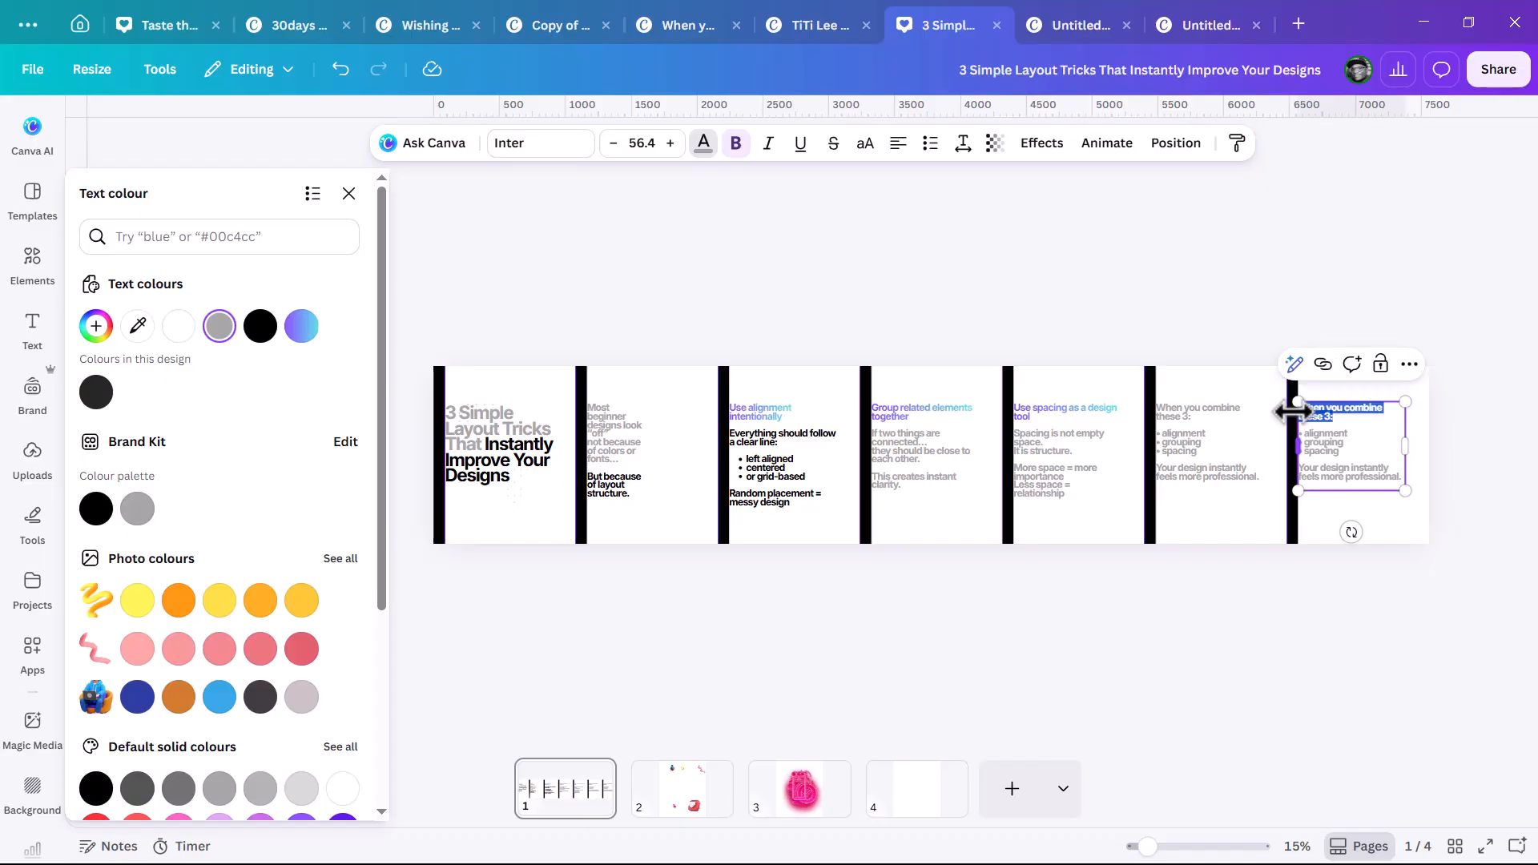
pyautogui.click(303, 329)
pyautogui.click(641, 484)
# Copy the pink hand pointer from page 2 to the carousel page and place it in the first slide's lower-right corner.
pyautogui.scroll(3, 584, 474)
pyautogui.click(525, 458)
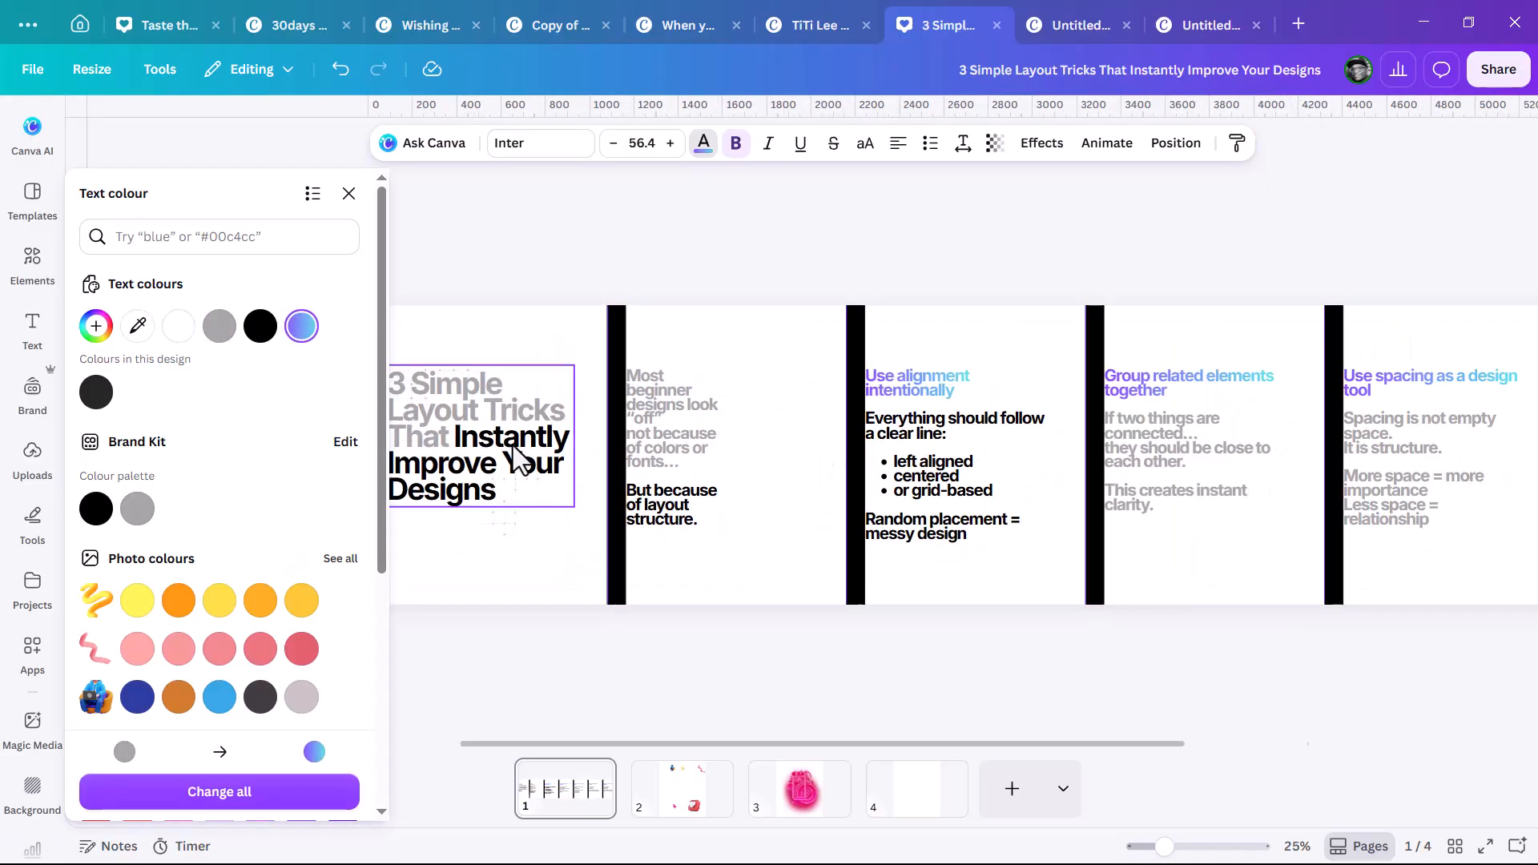
pyautogui.scroll(-3, 888, 418)
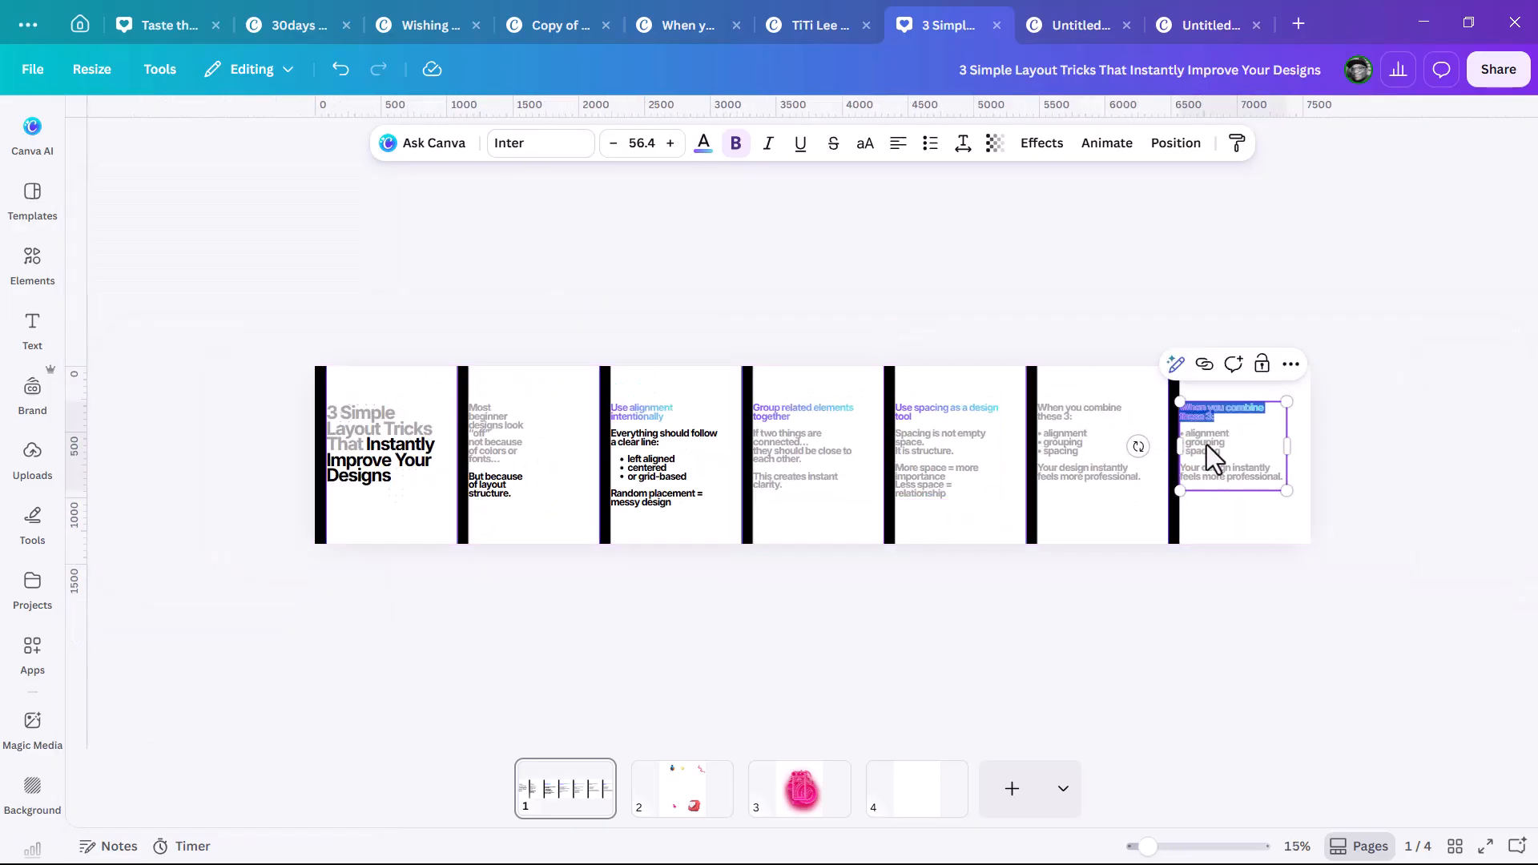
pyautogui.scroll(2, 427, 469)
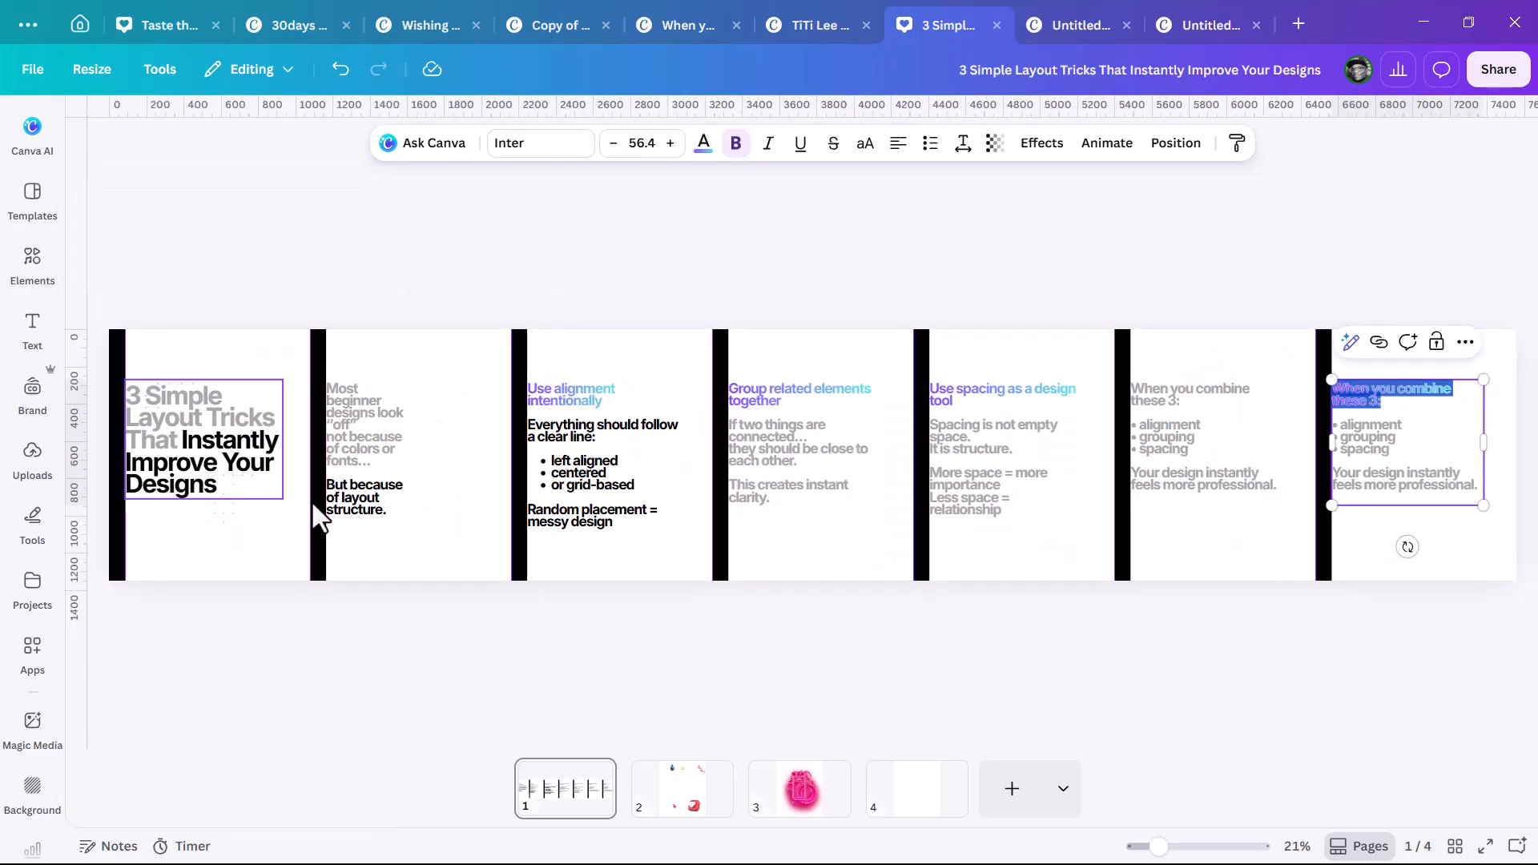
pyautogui.click(687, 797)
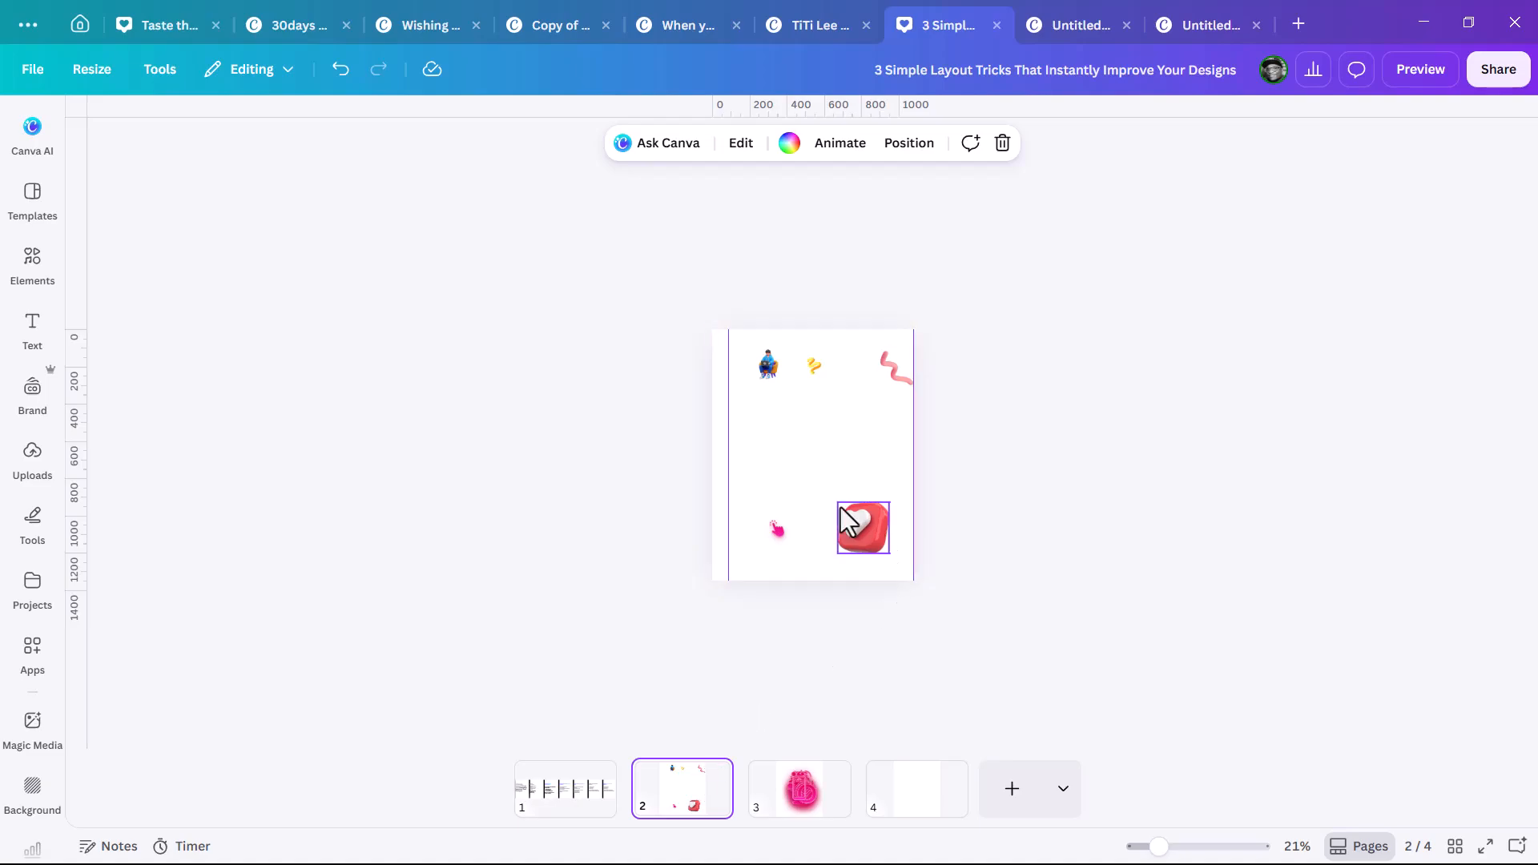
pyautogui.click(769, 530)
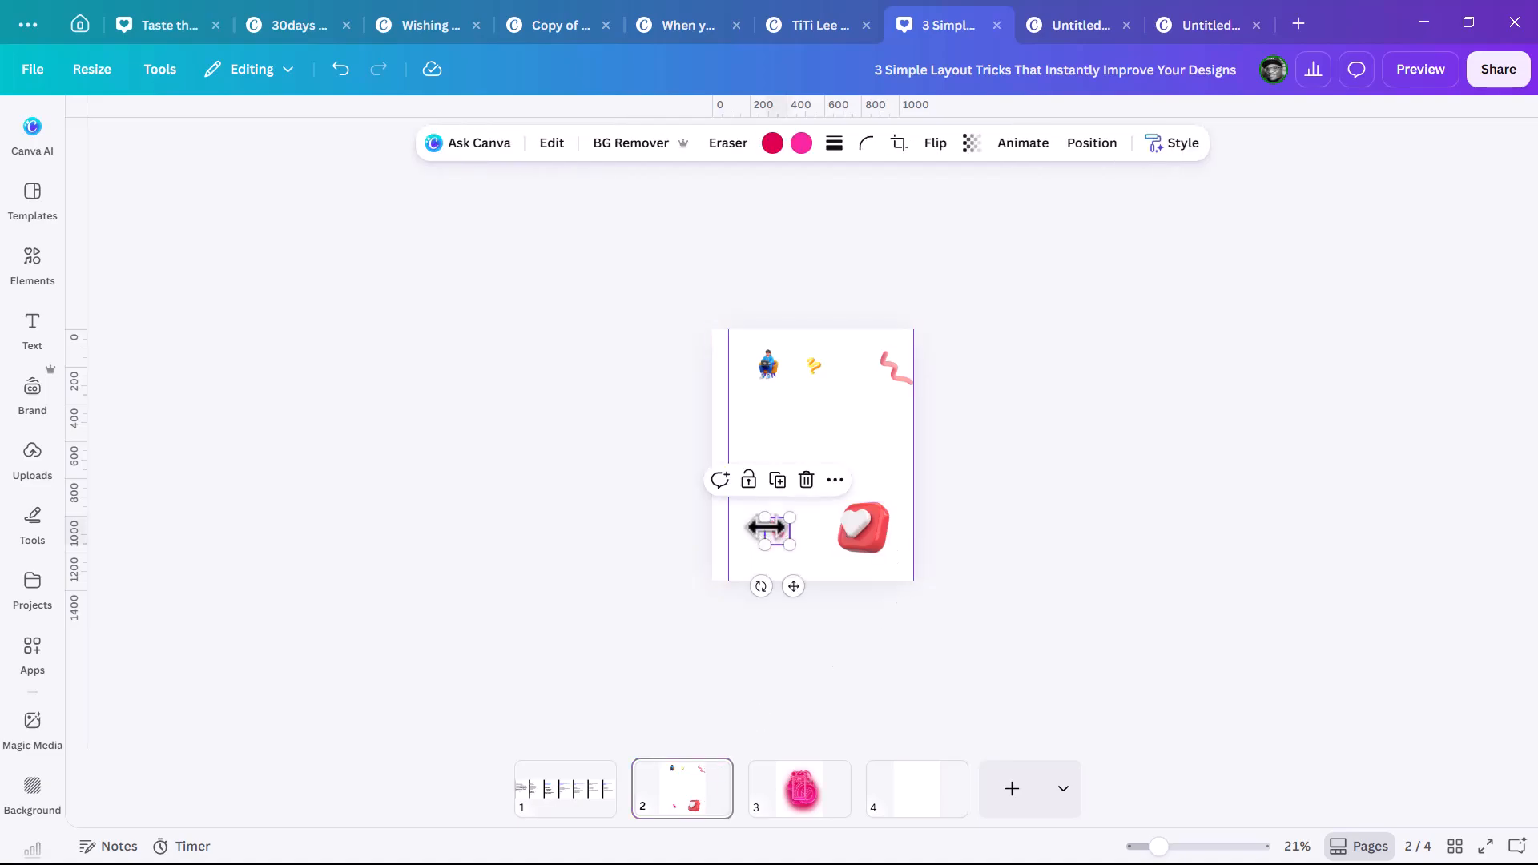
pyautogui.click(582, 801)
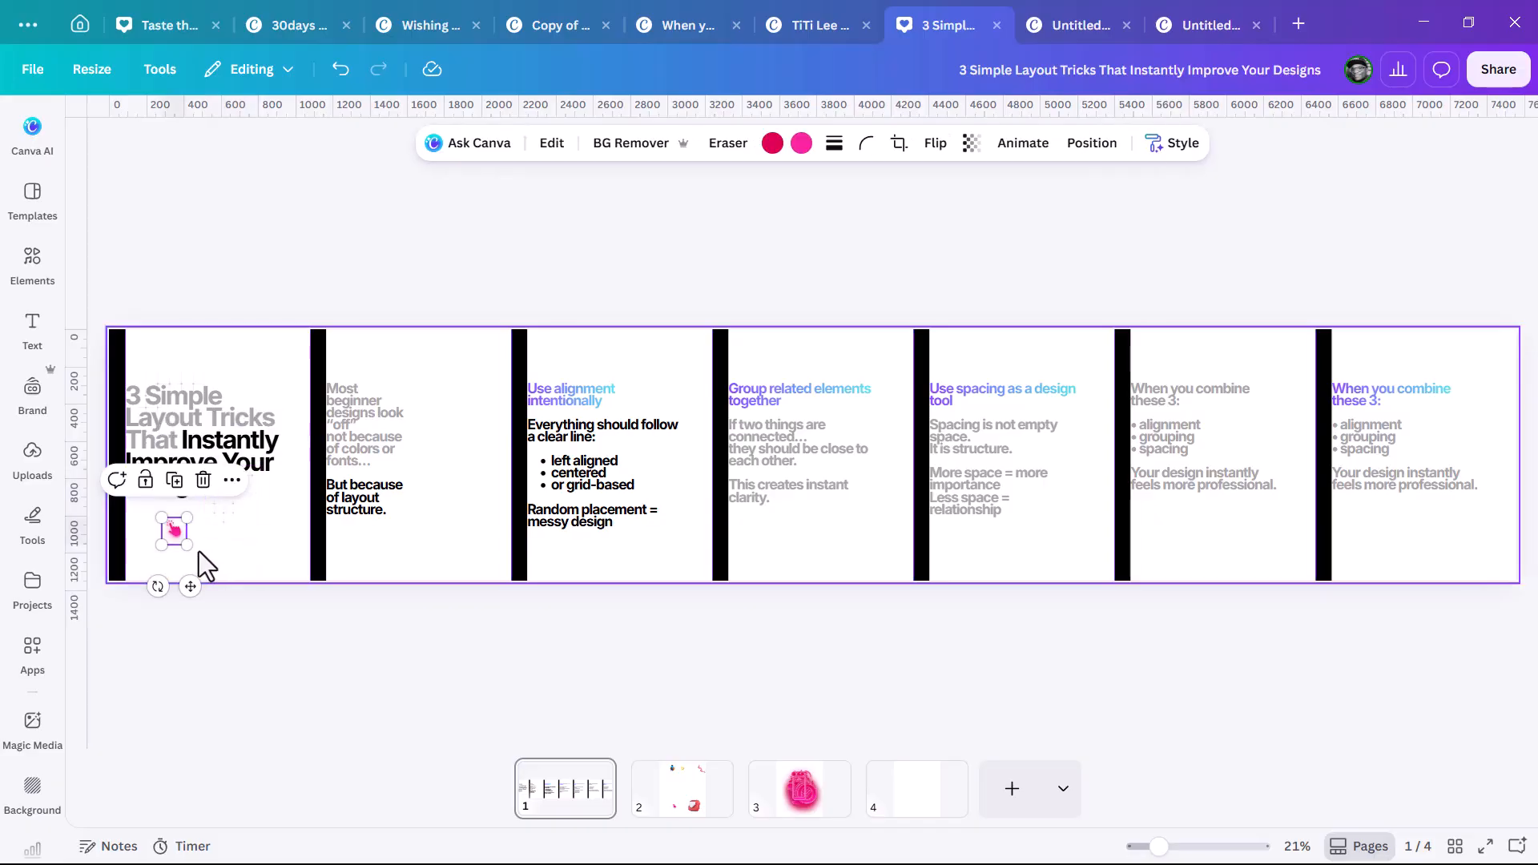
pyautogui.moveTo(184, 553); pyautogui.dragTo(274, 553)
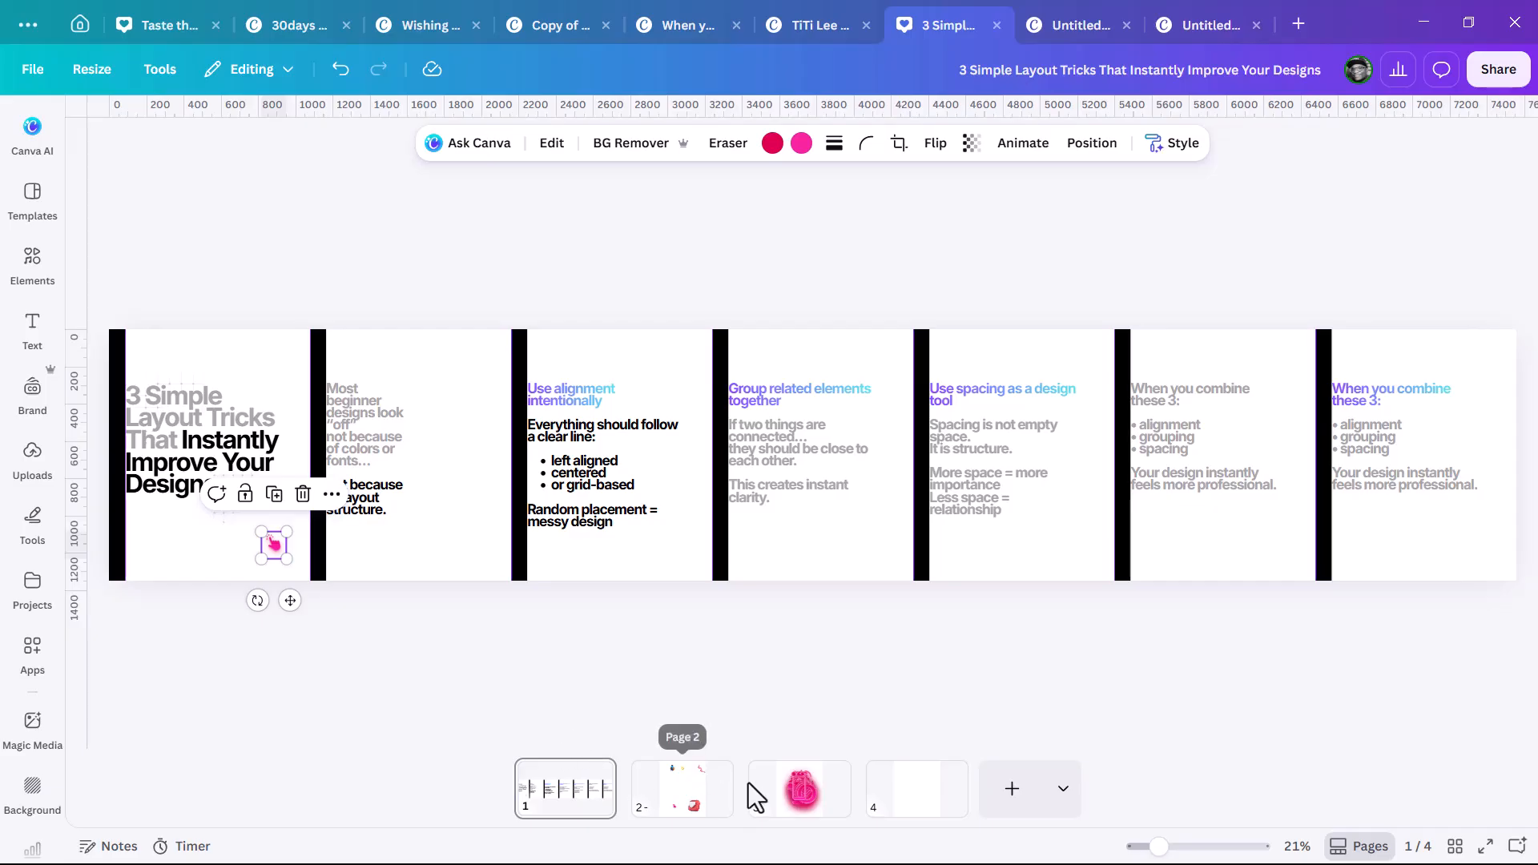
# Copy the seated man, yellow squiggle and pink squiggle from page 2 and place them along the bottom of the second and third slides.
pyautogui.click(799, 793)
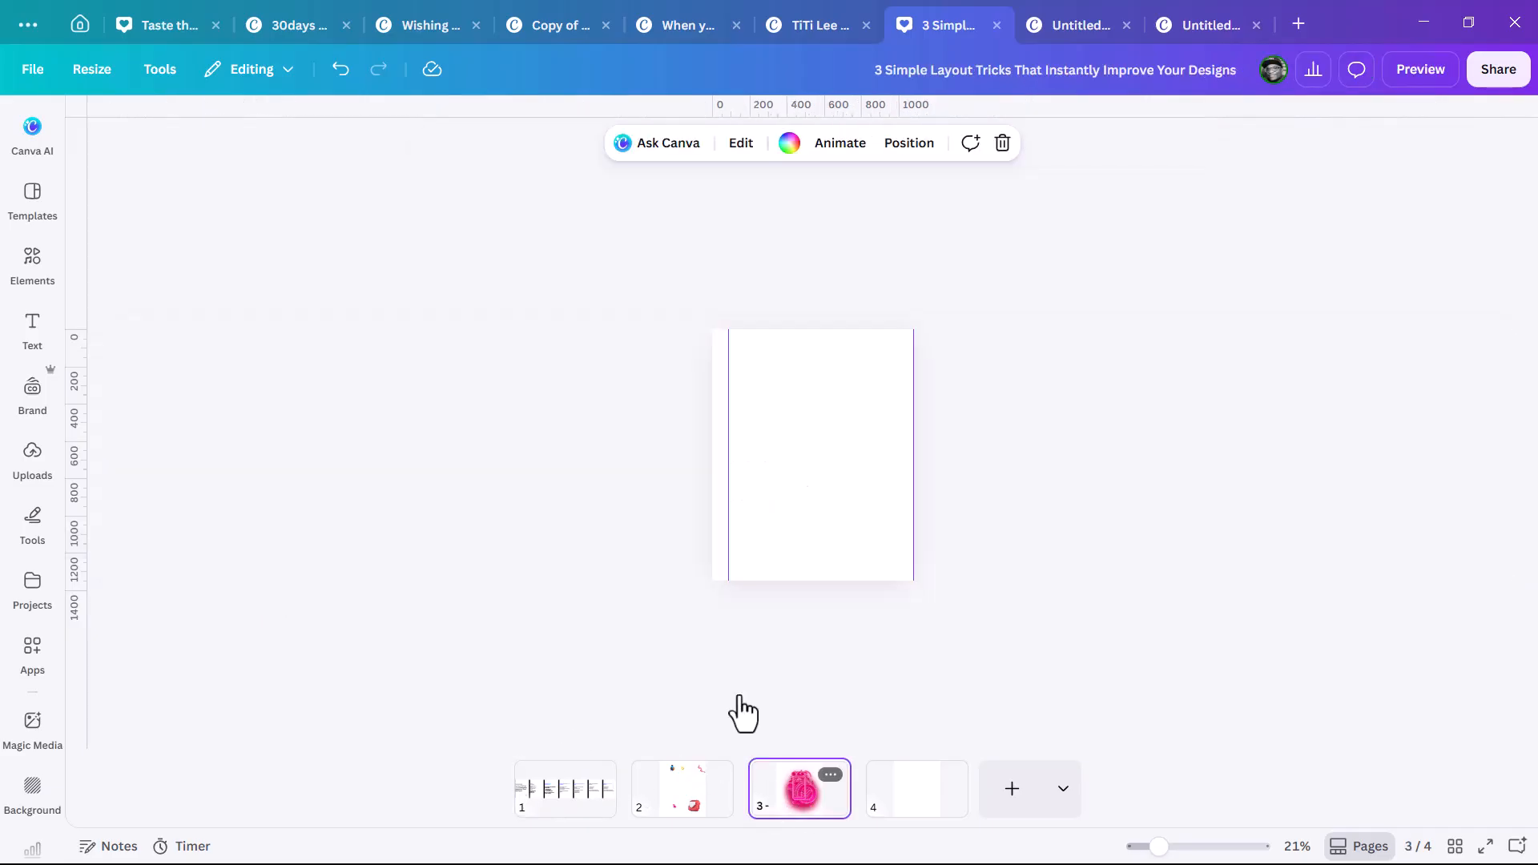
pyautogui.click(705, 810)
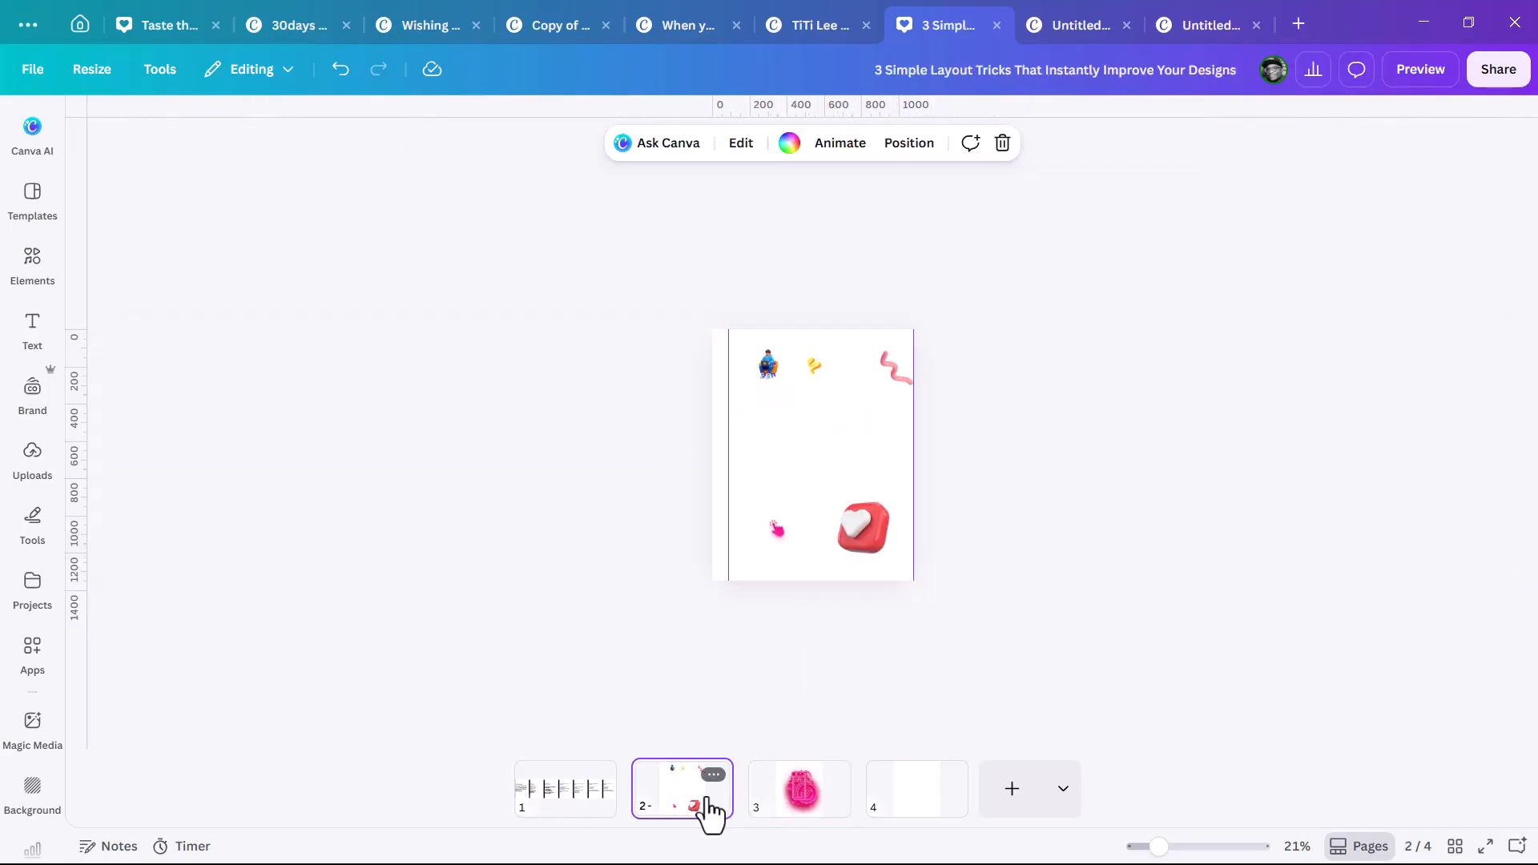
pyautogui.click(769, 363)
pyautogui.moveTo(984, 343); pyautogui.dragTo(720, 402)
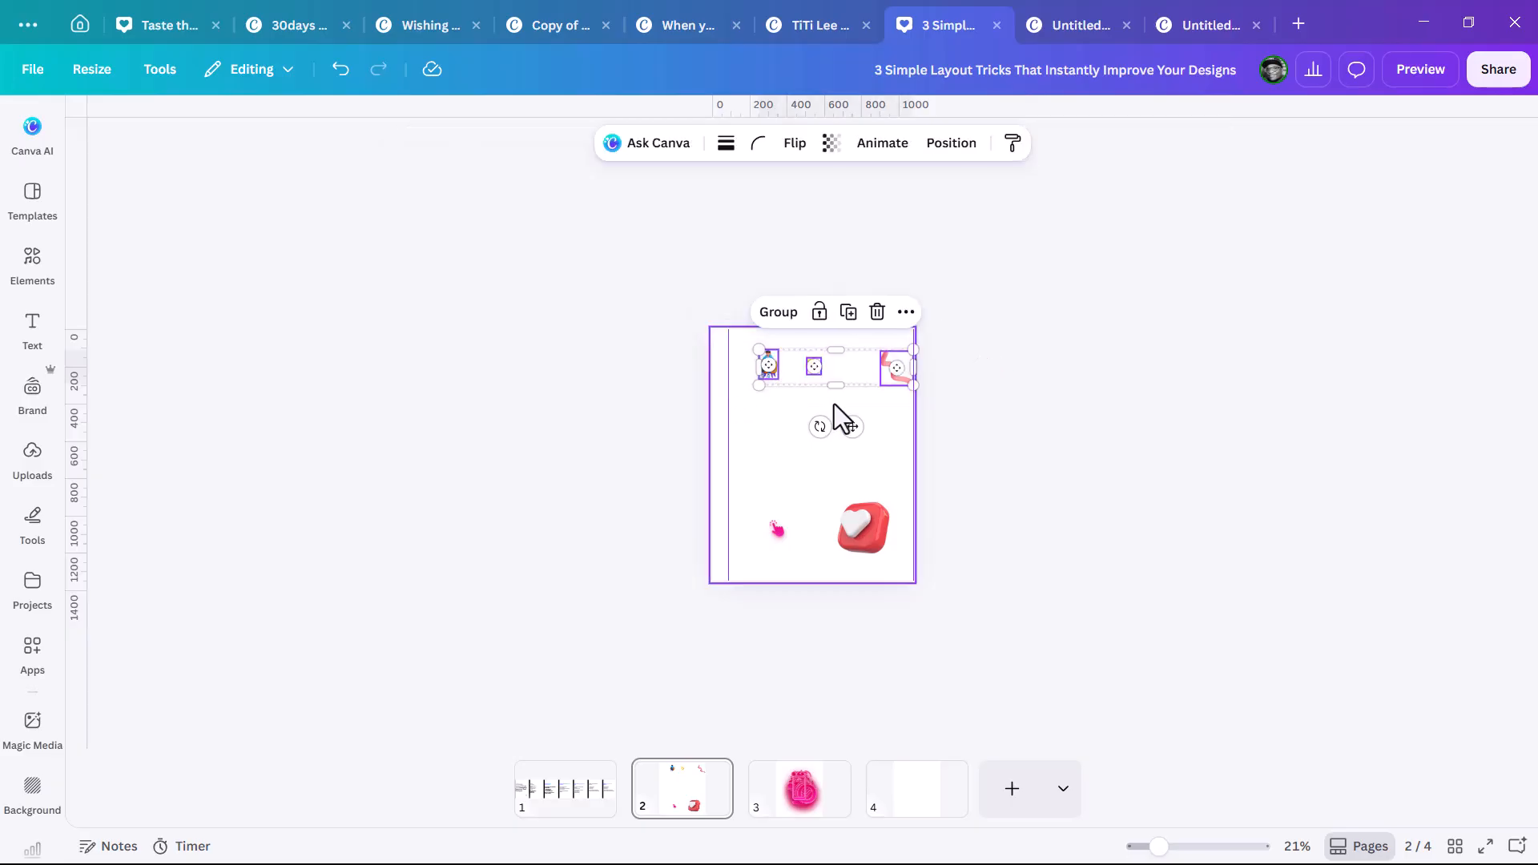
pyautogui.click(575, 801)
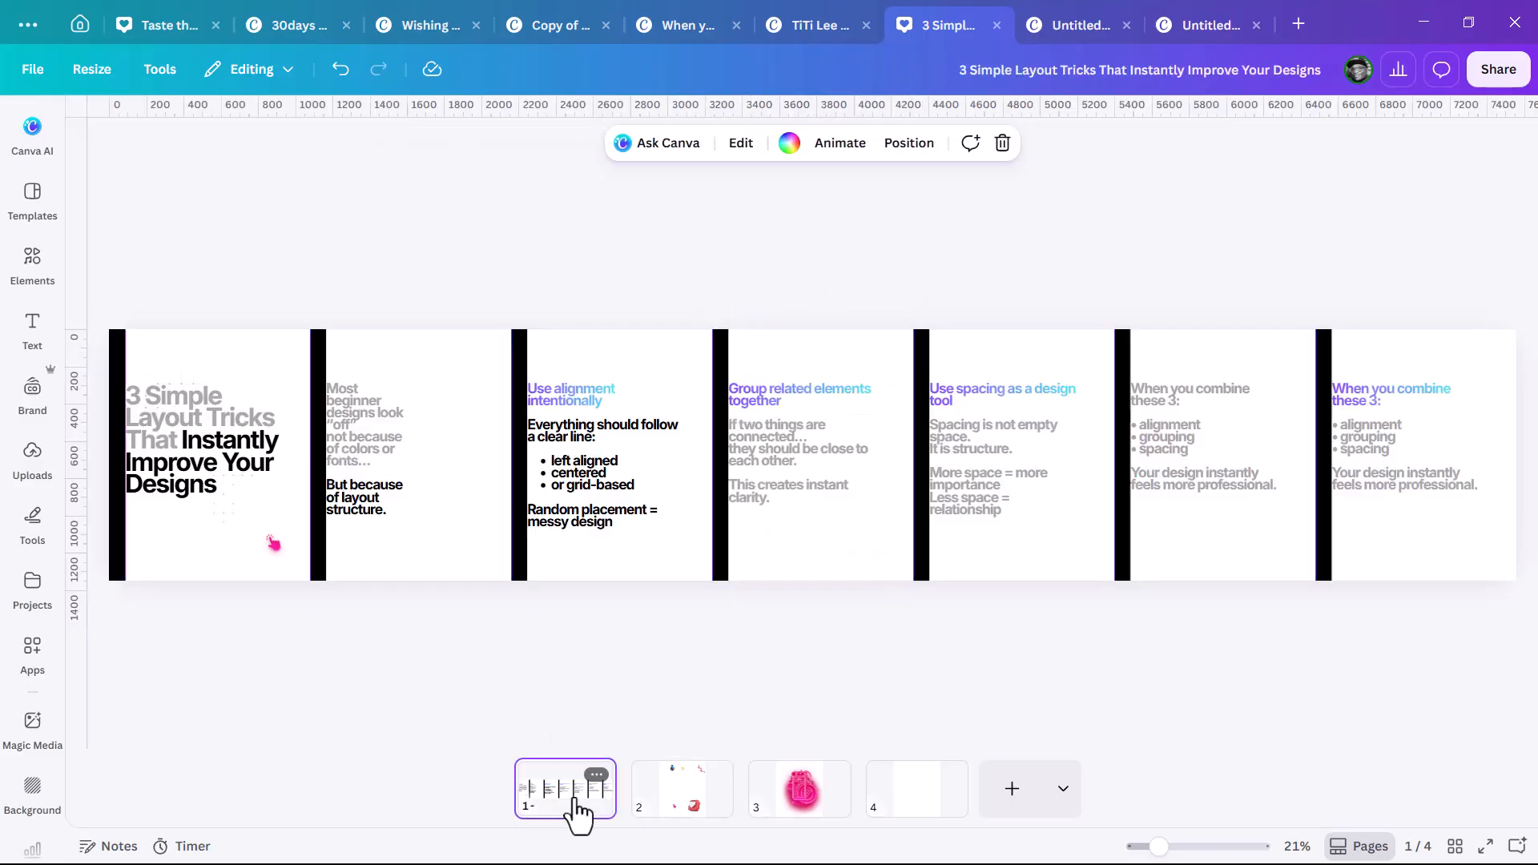
pyautogui.hotkey('ctrl', 'v')
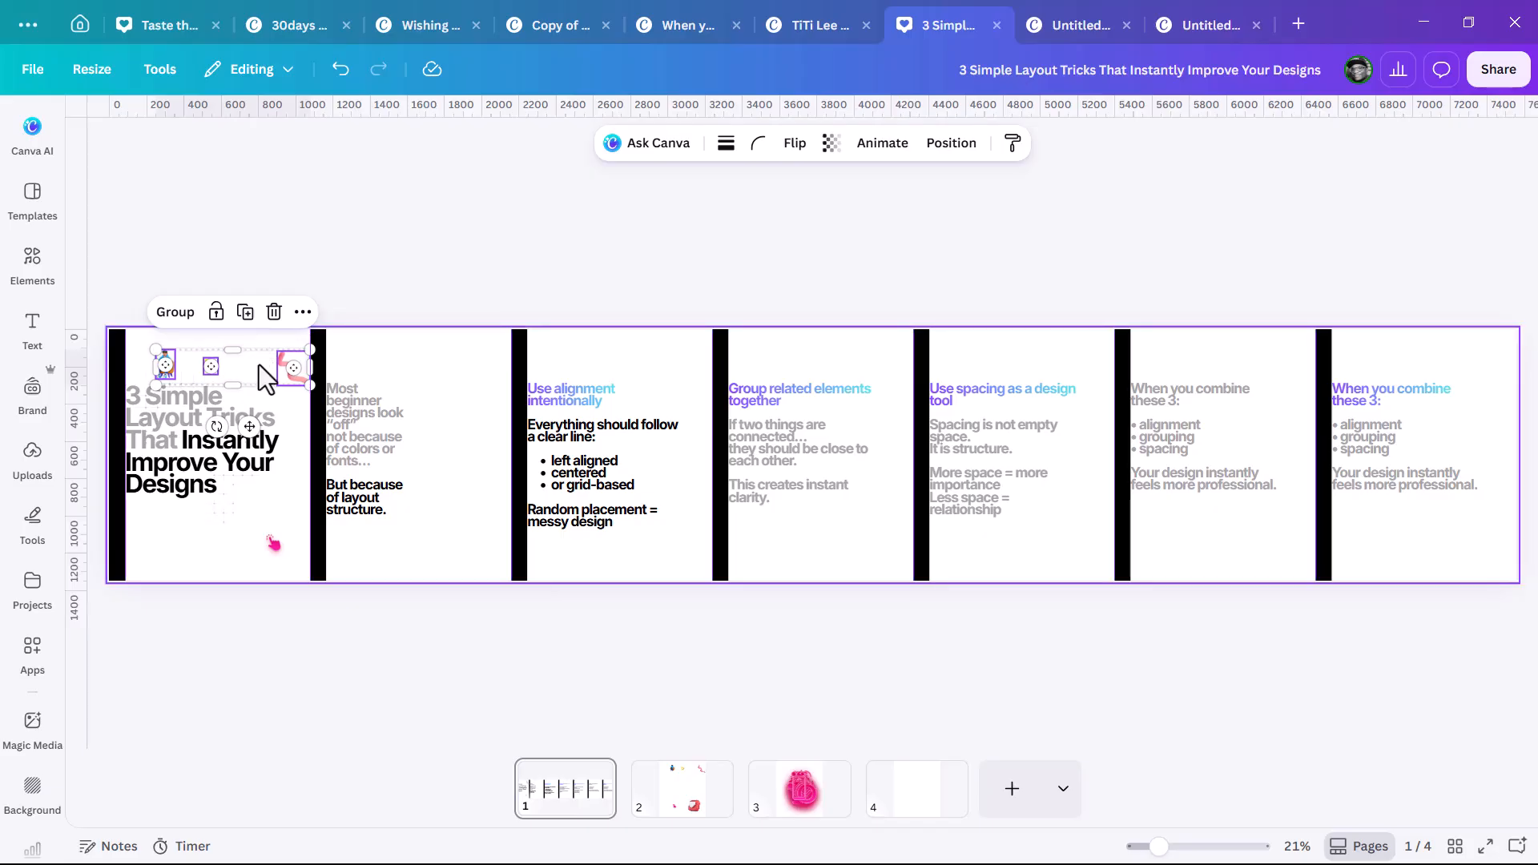
pyautogui.moveTo(257, 377); pyautogui.dragTo(516, 565)
pyautogui.click(653, 626)
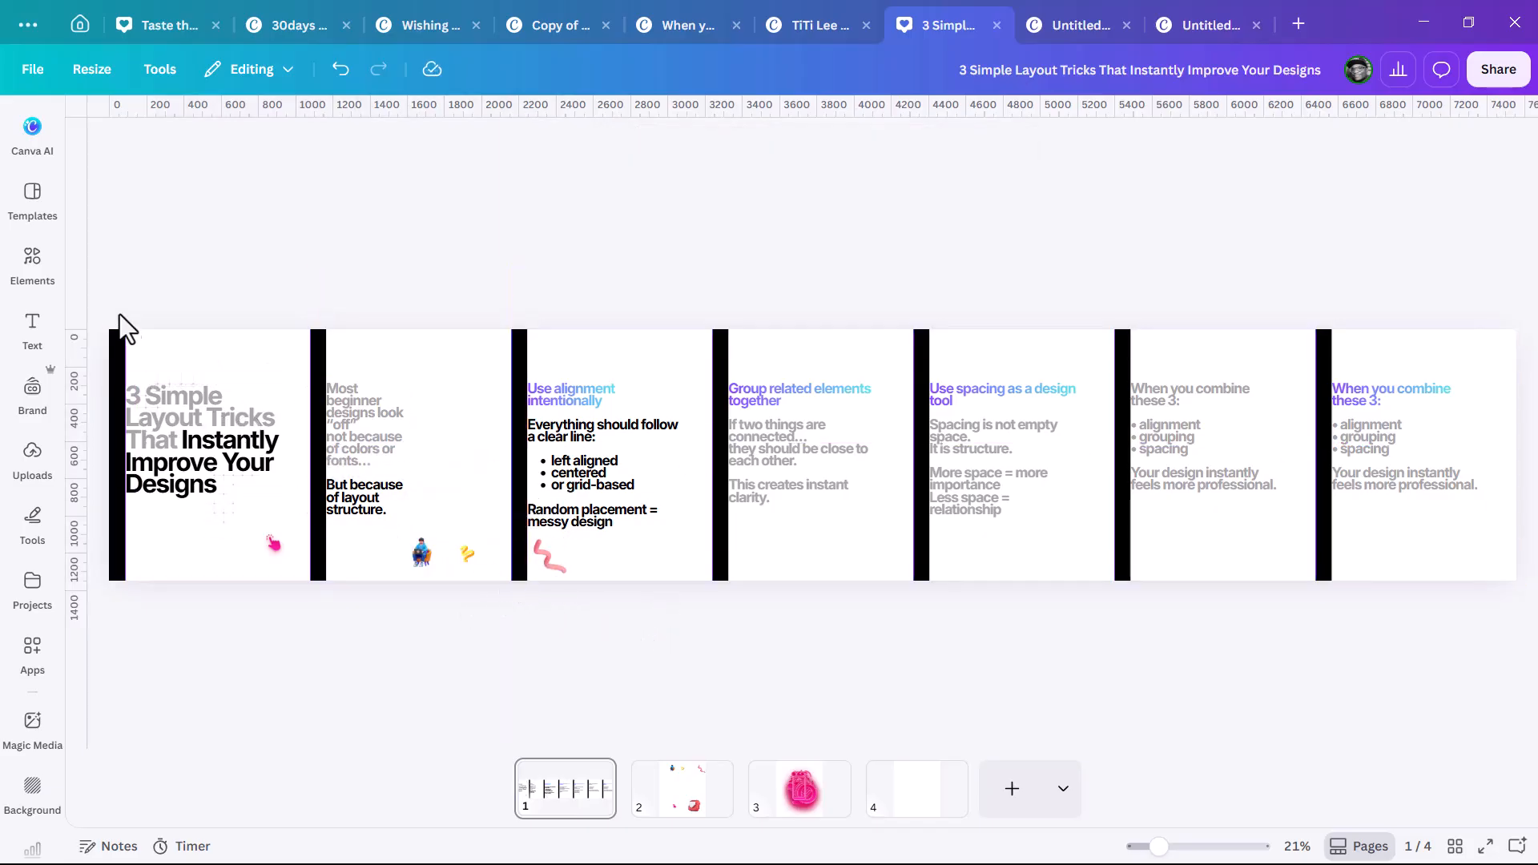
# Search the elements library for "3d element" and show all graphics results.
pyautogui.click(33, 264)
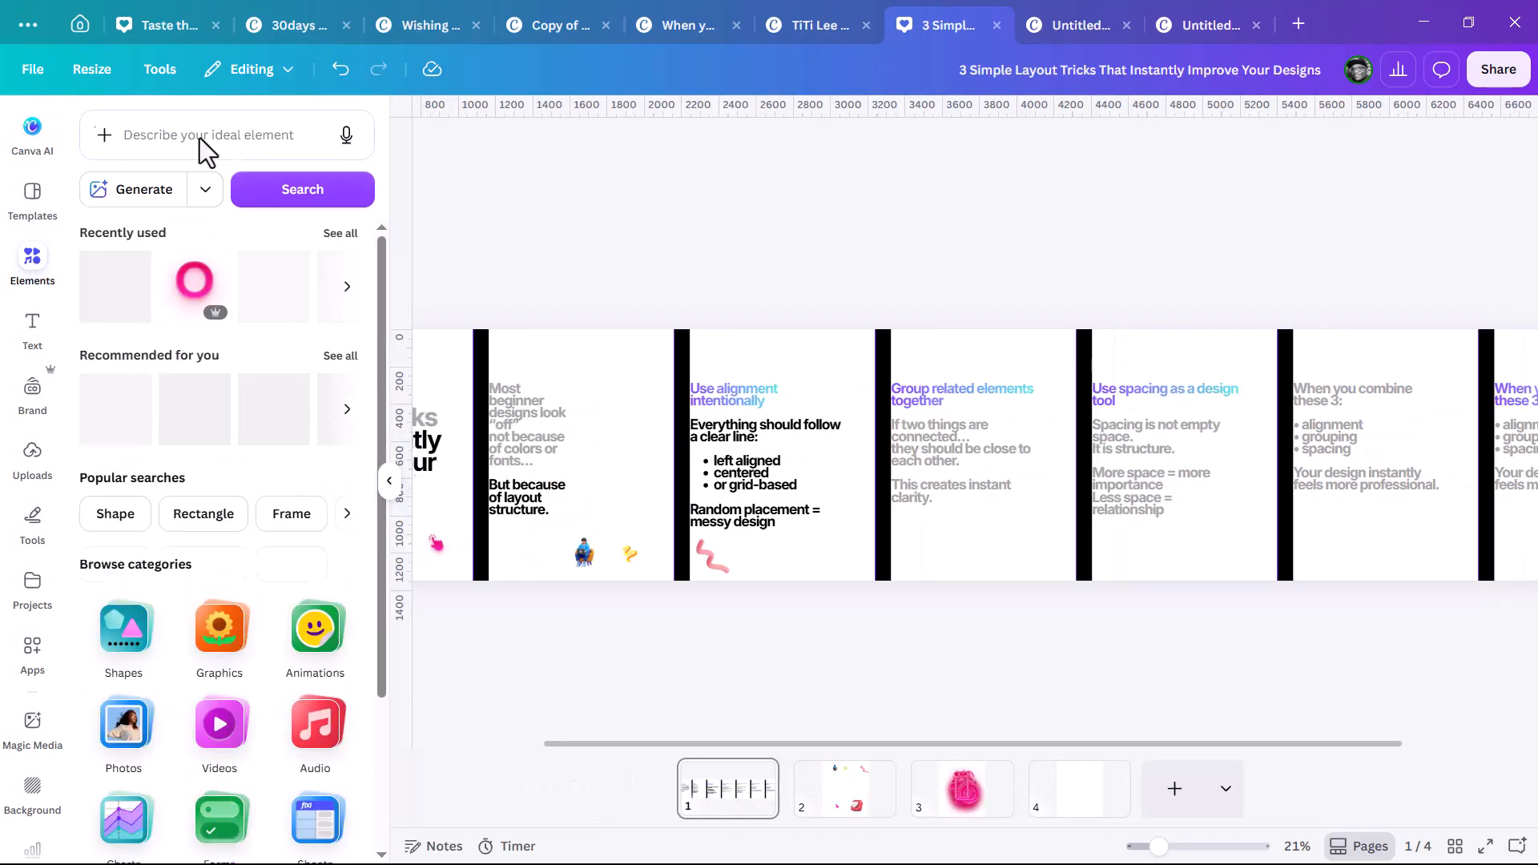
pyautogui.click(199, 137)
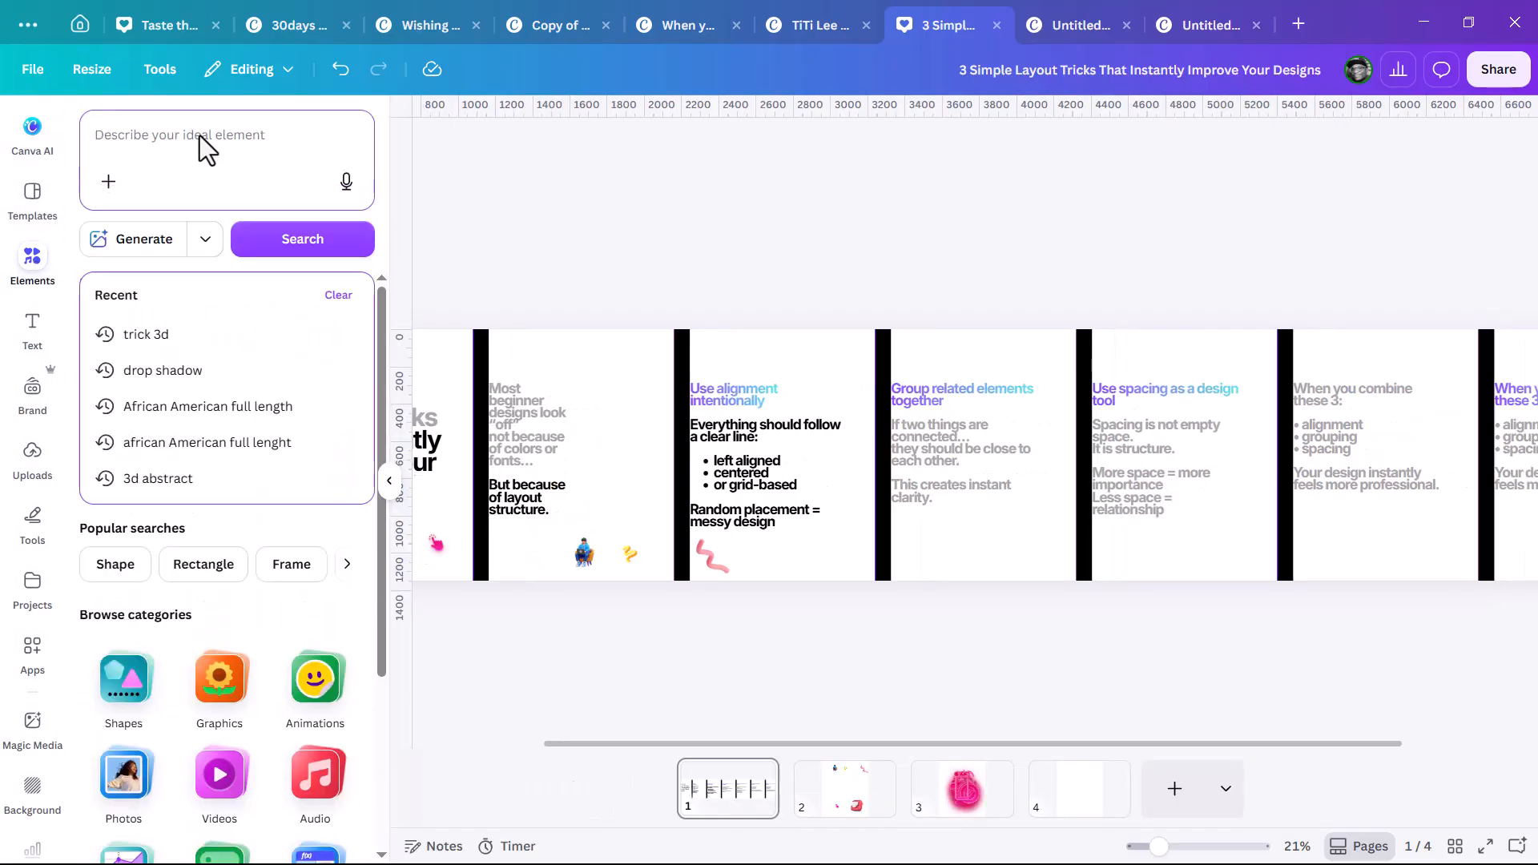
pyautogui.write('3d')
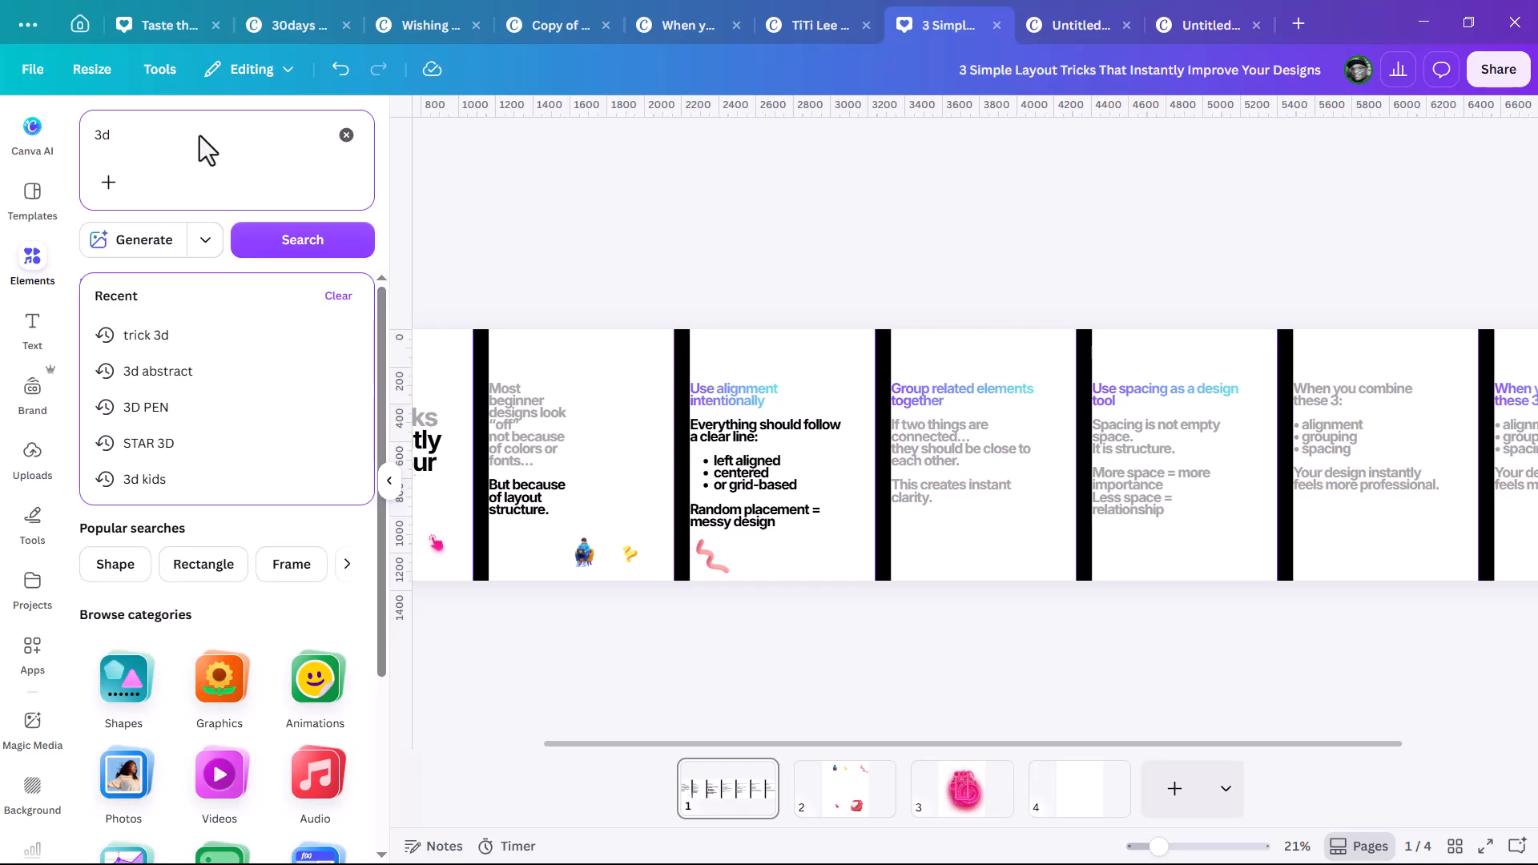
pyautogui.write(' e')
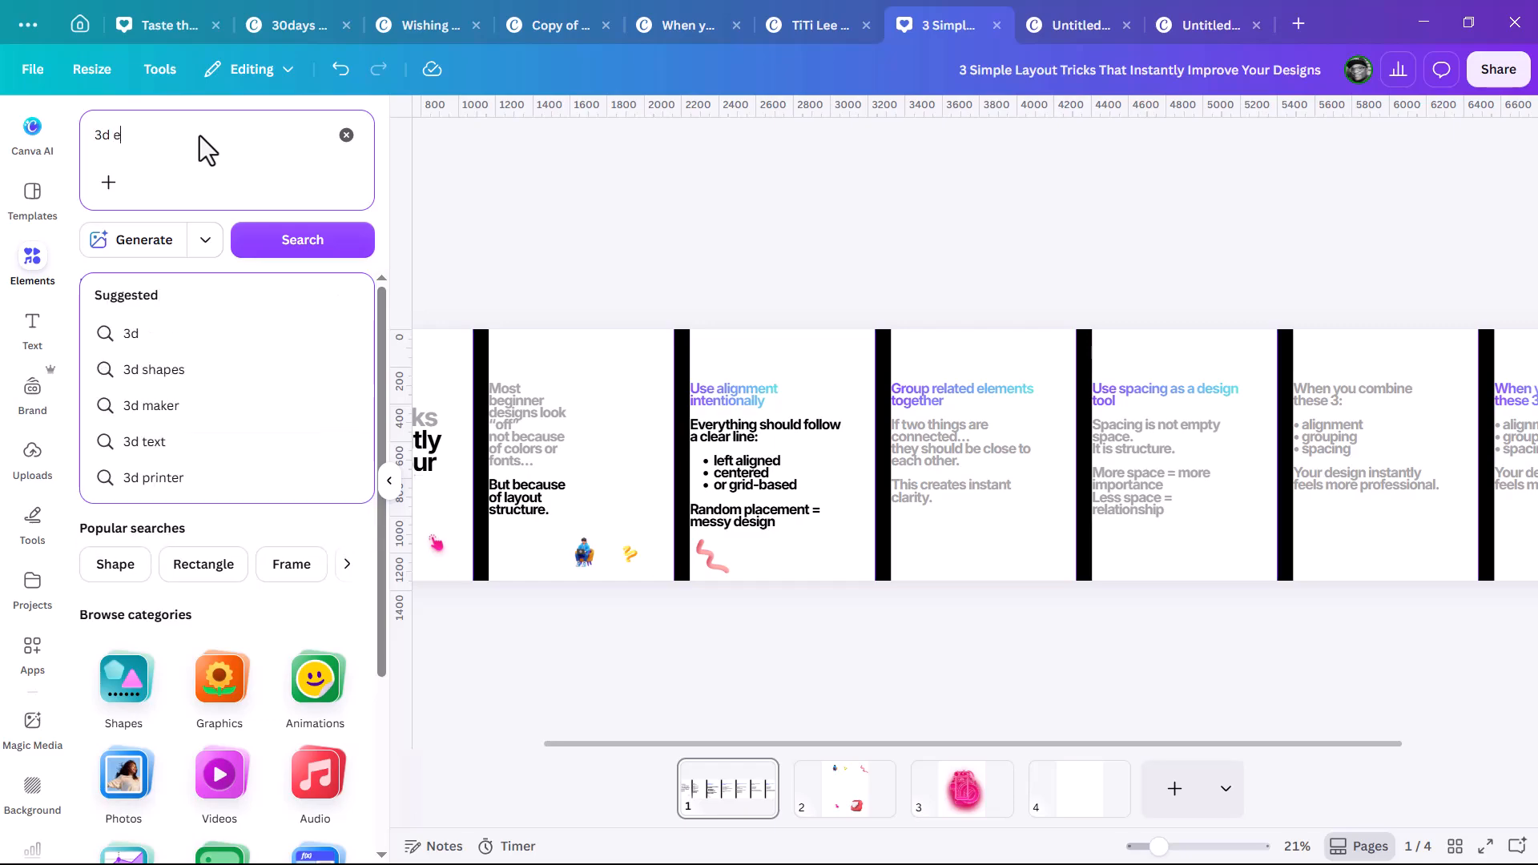
pyautogui.write('lement')
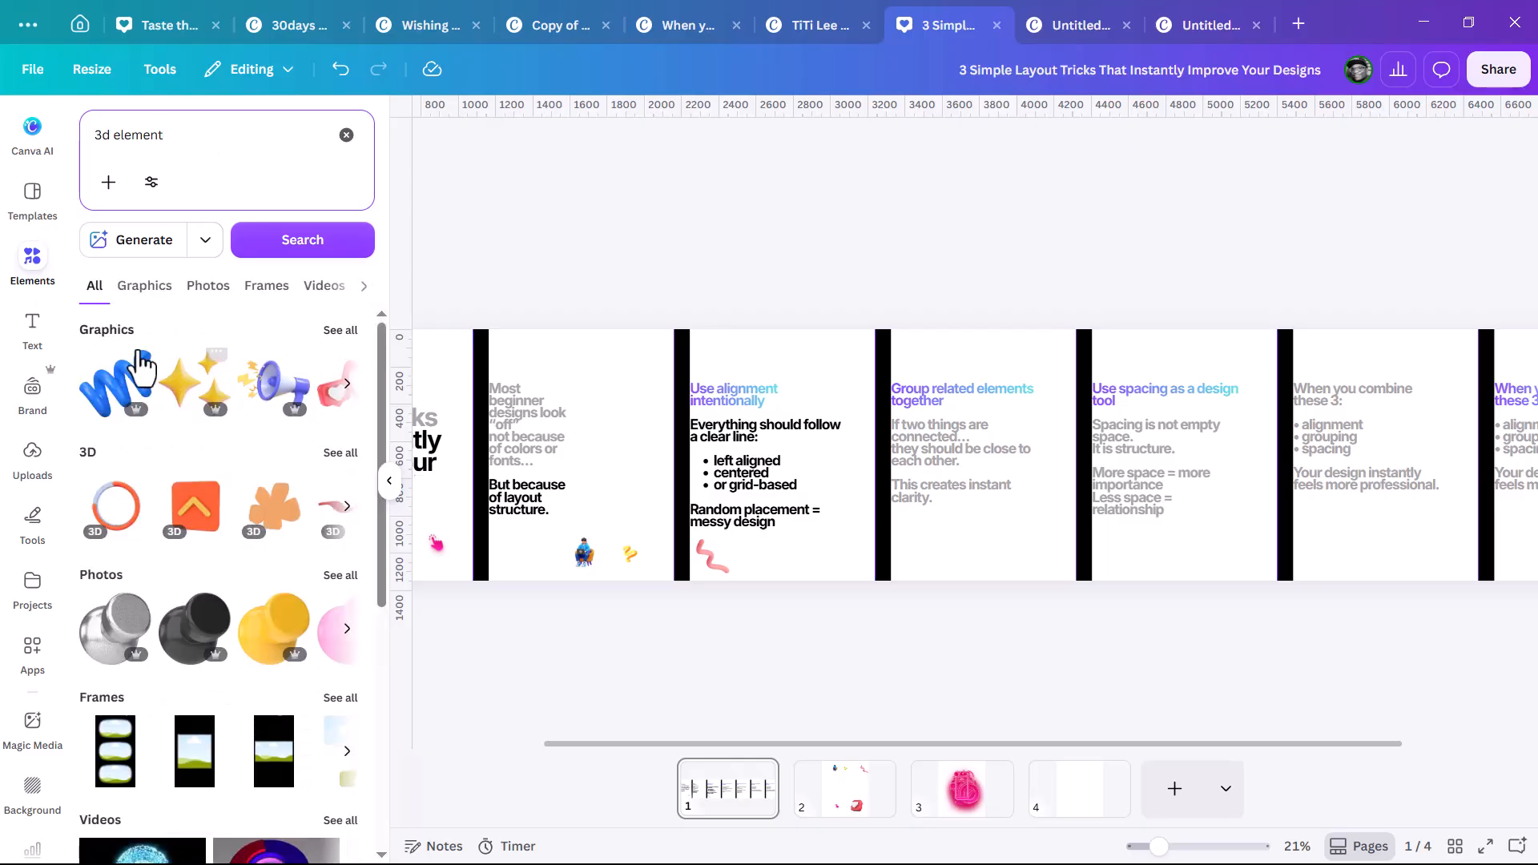
pyautogui.click(340, 331)
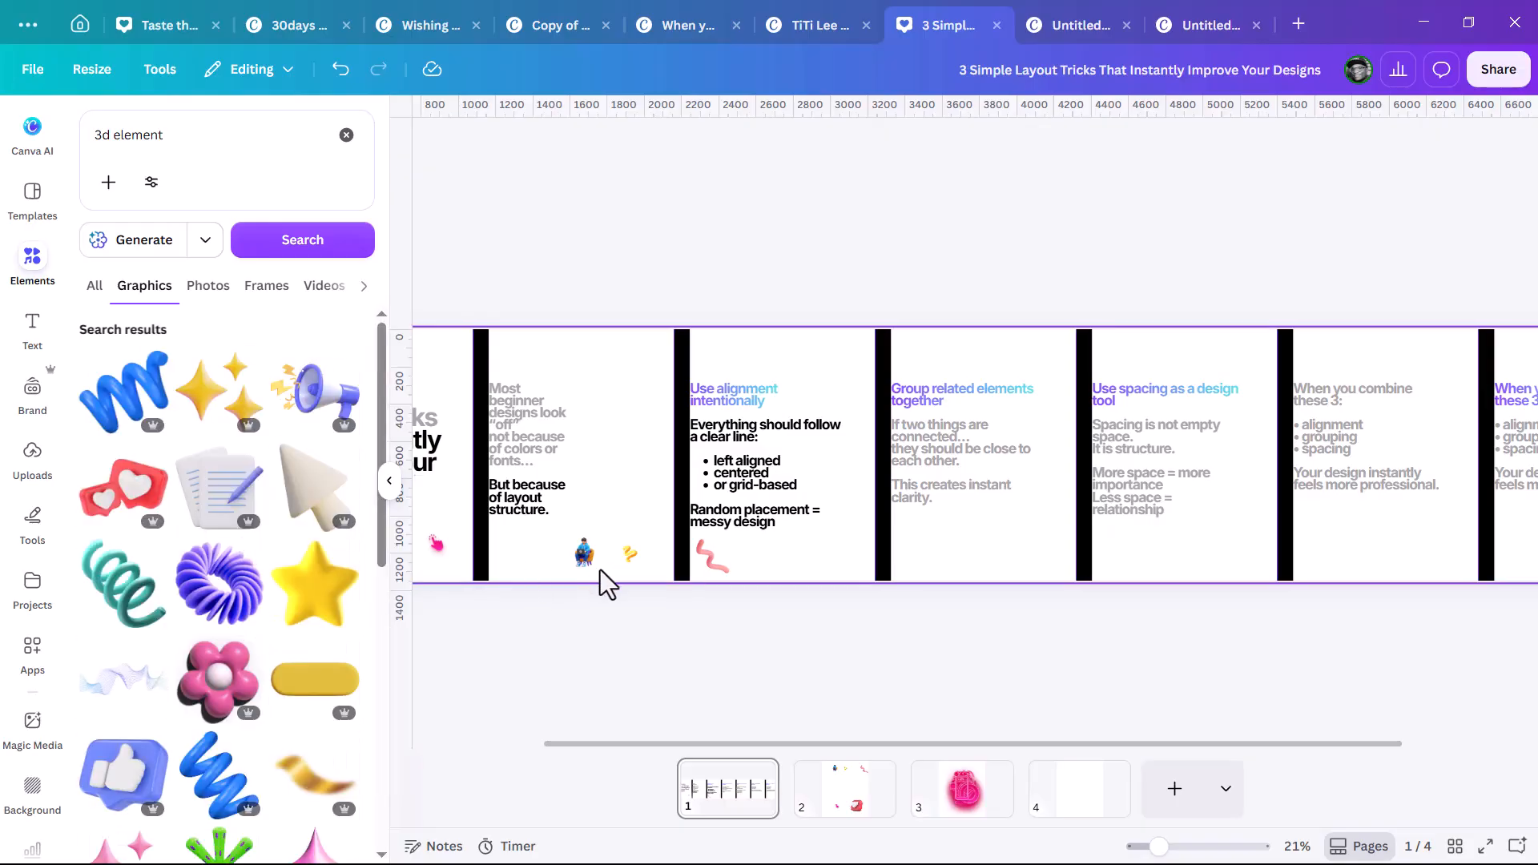
# Delete the seated man graphic from the second slide and select the yellow squiggle beside it.
pyautogui.scroll(2, 589, 575)
pyautogui.scroll(3, 590, 568)
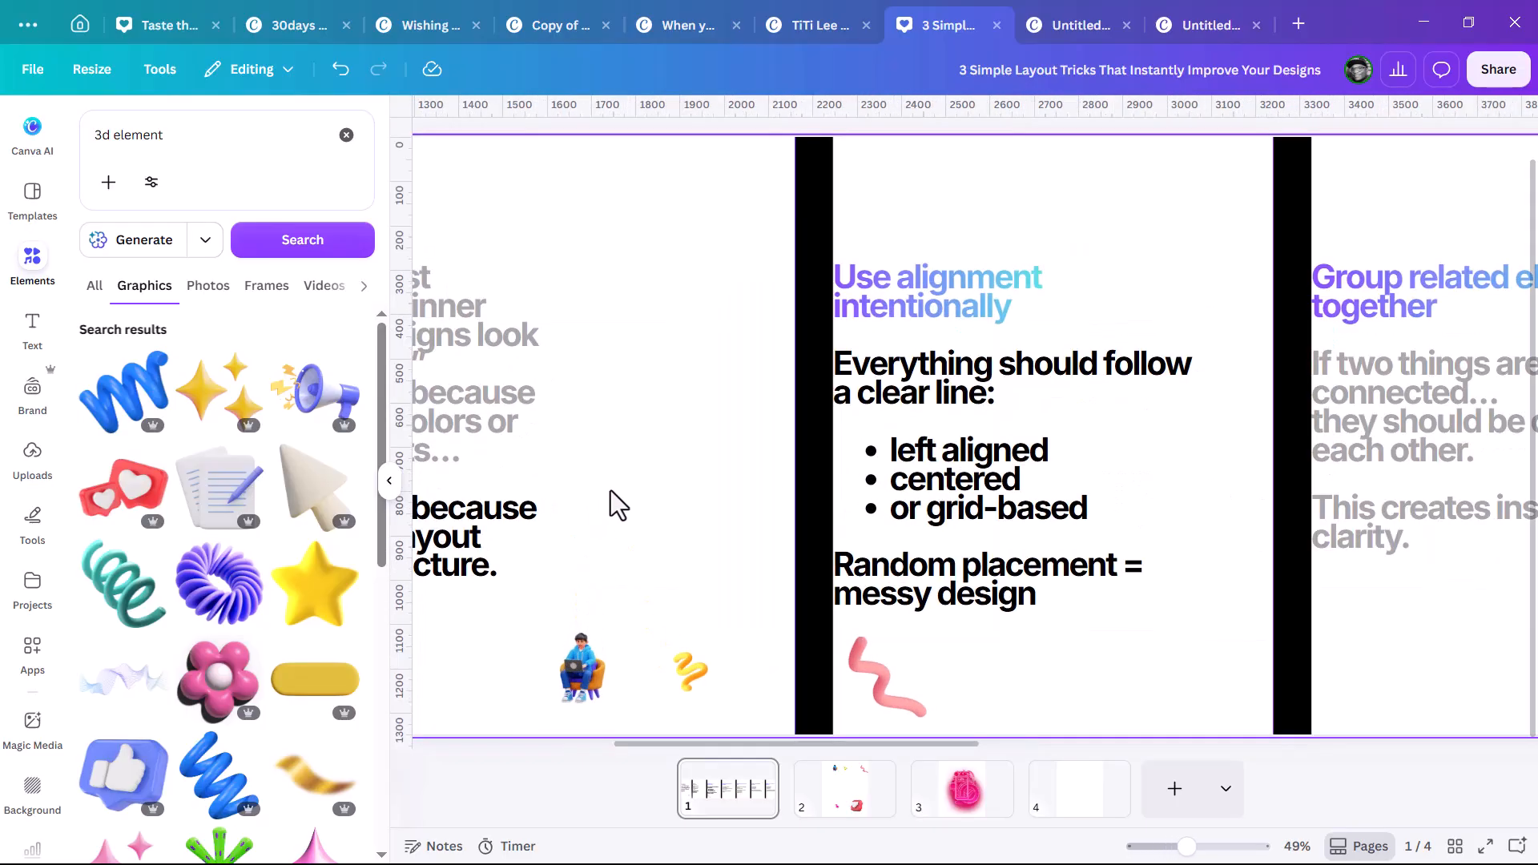
pyautogui.scroll(-2, 647, 488)
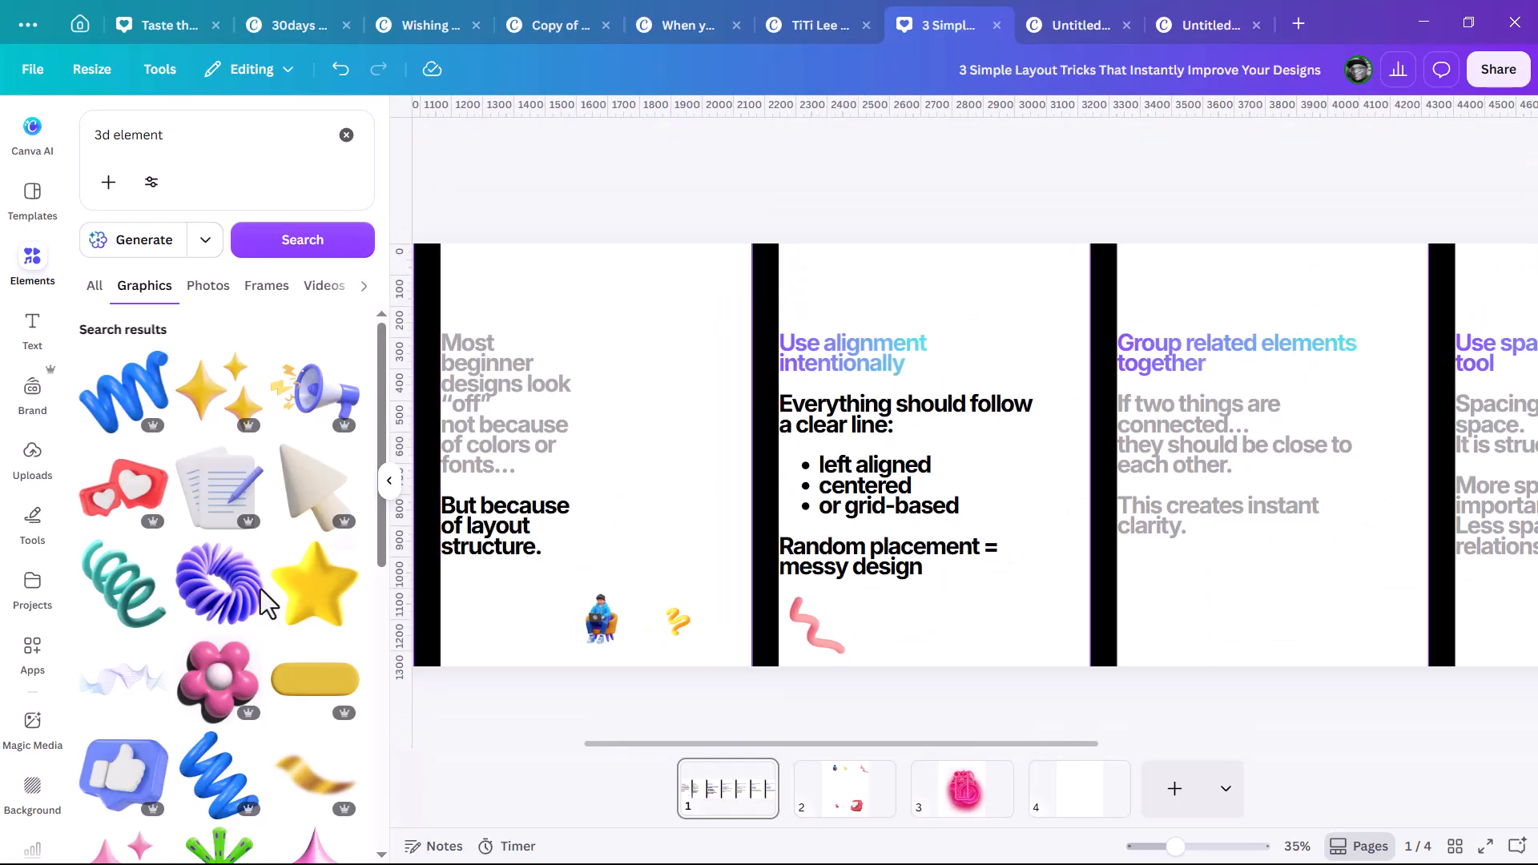
pyautogui.click(604, 625)
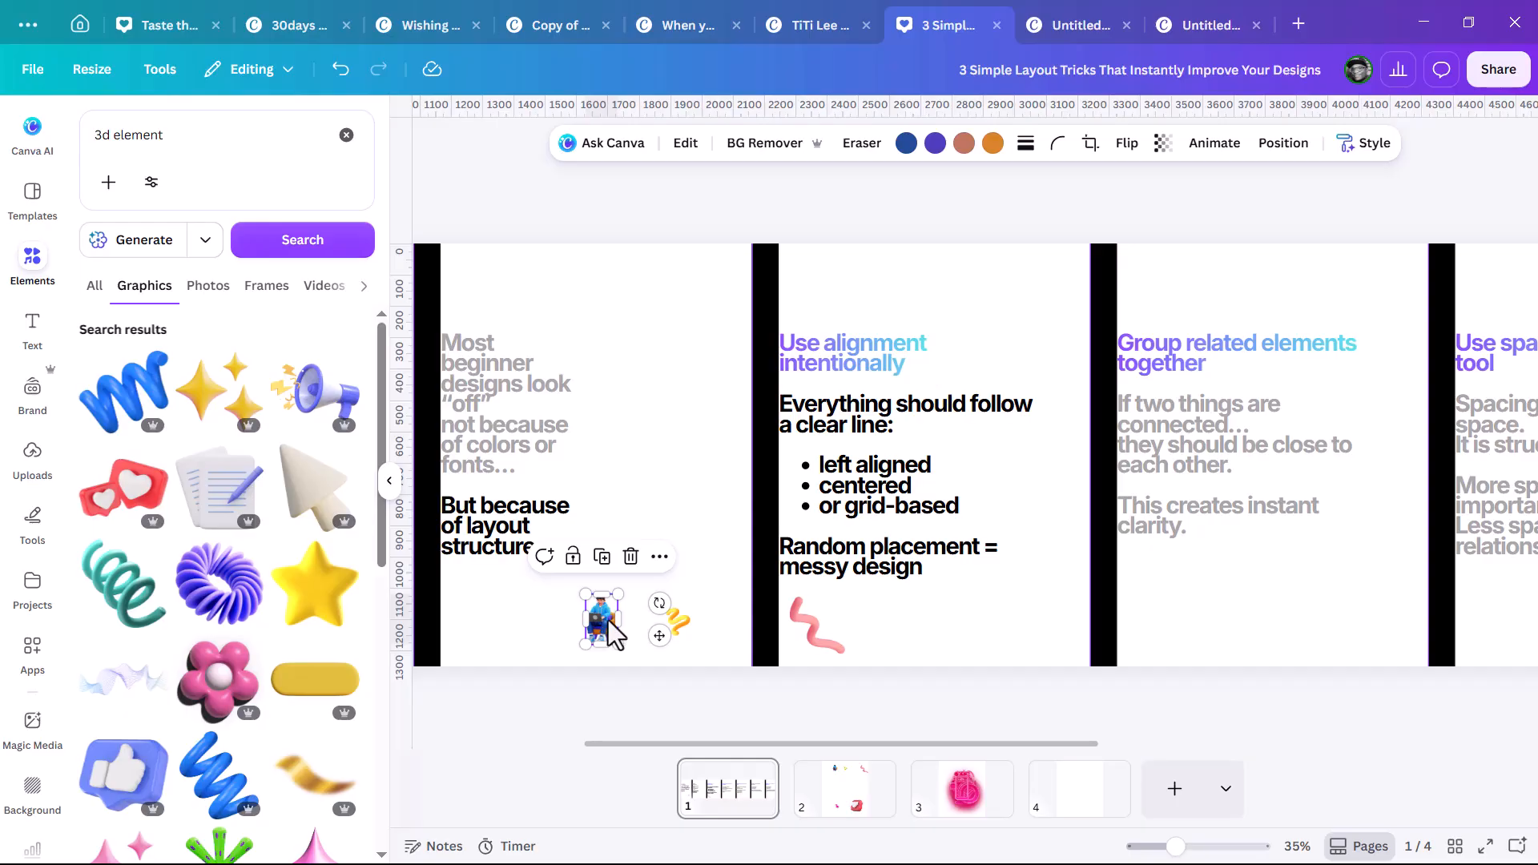
pyautogui.press('Delete')
pyautogui.click(679, 625)
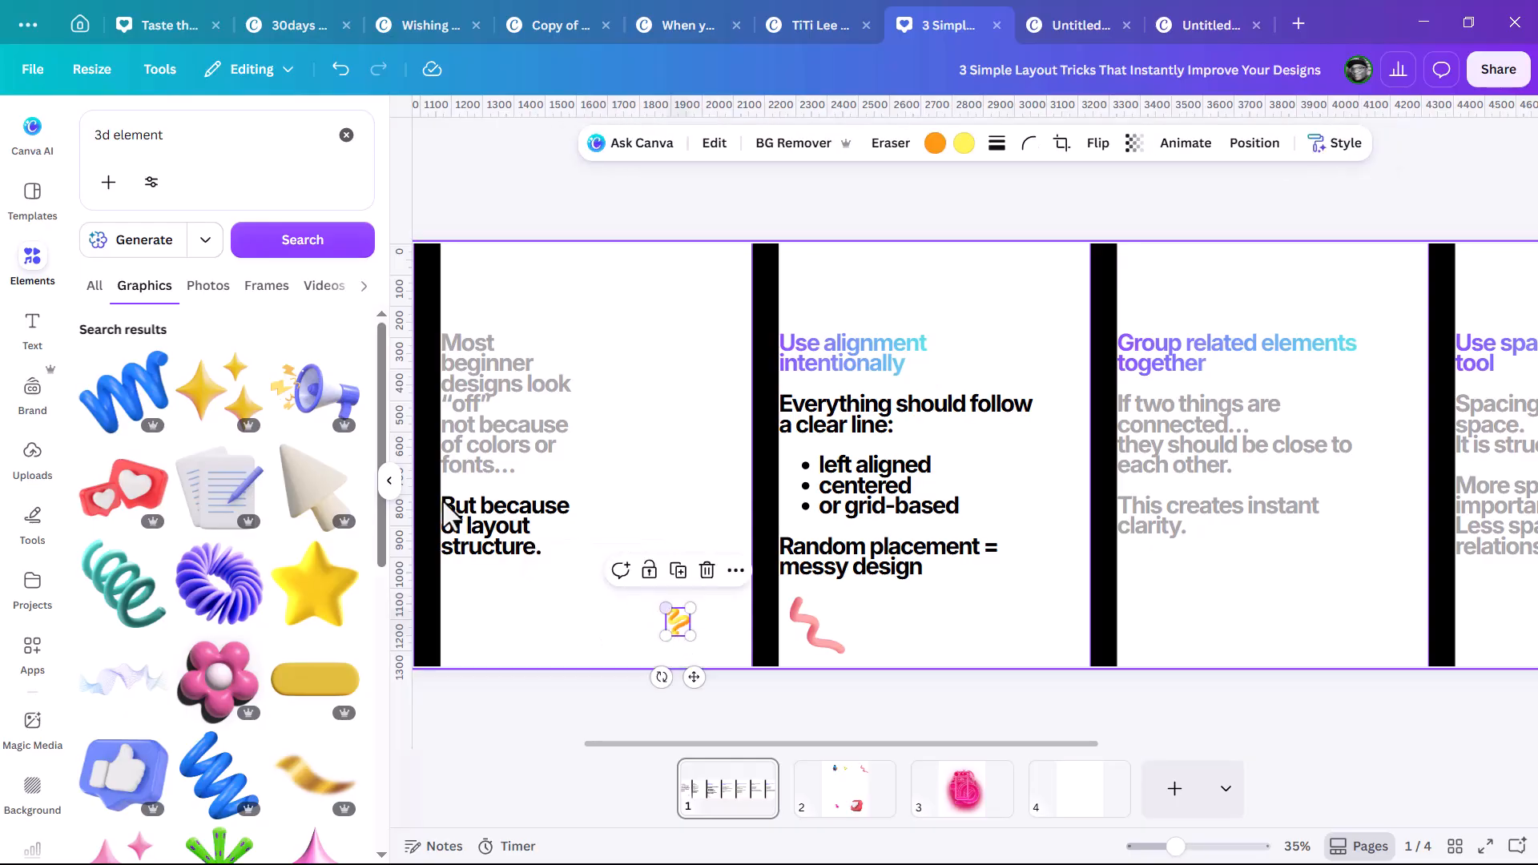
# Search graphics for "layout 3d element" and add the orange 3D block cube to the carousel page.
pyautogui.click(97, 136)
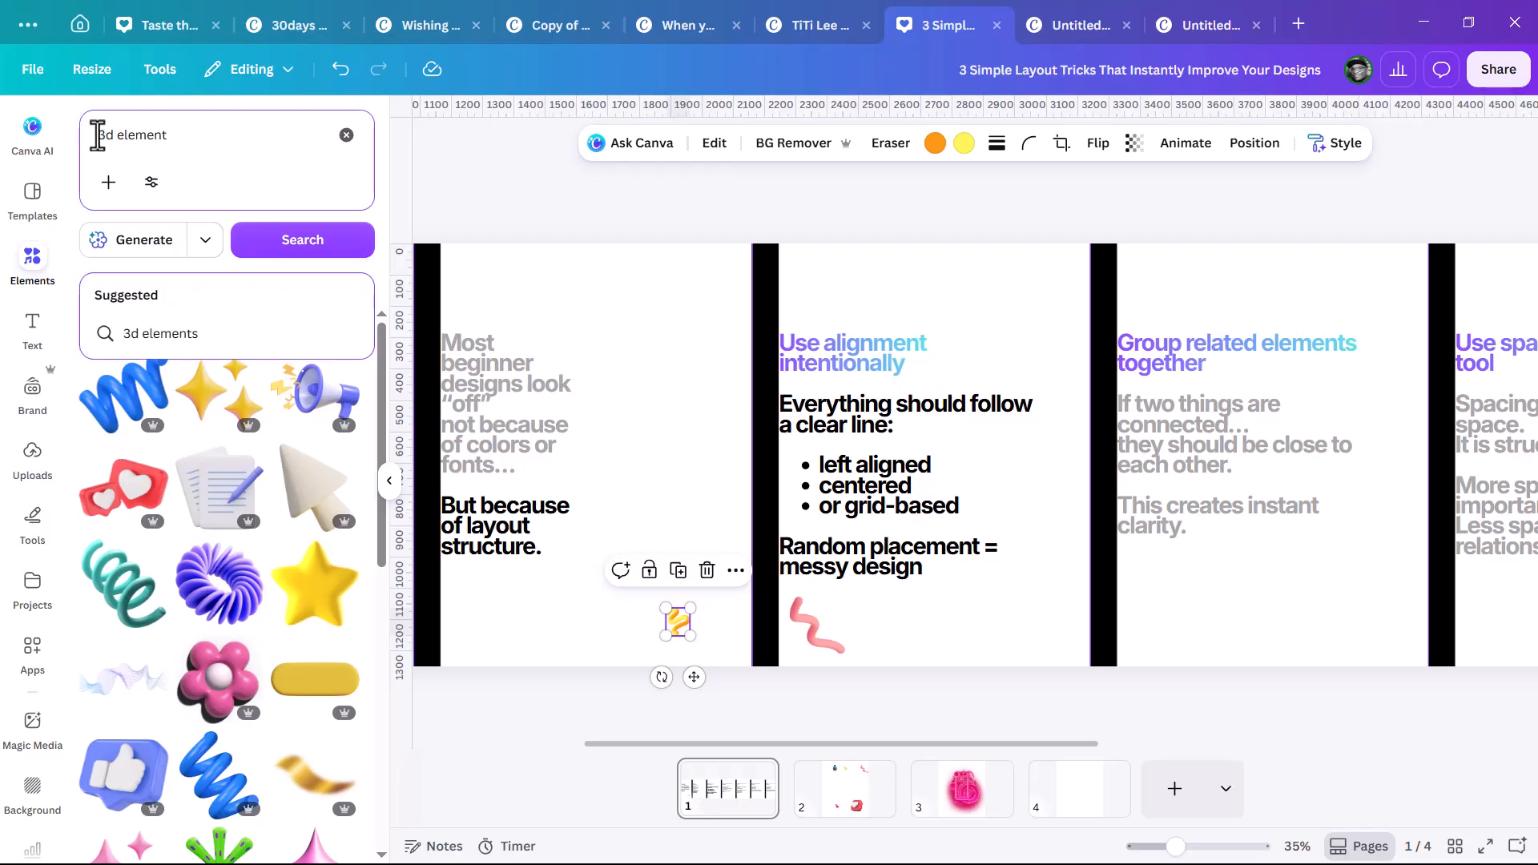
pyautogui.write('ayout')
pyautogui.press('Return')
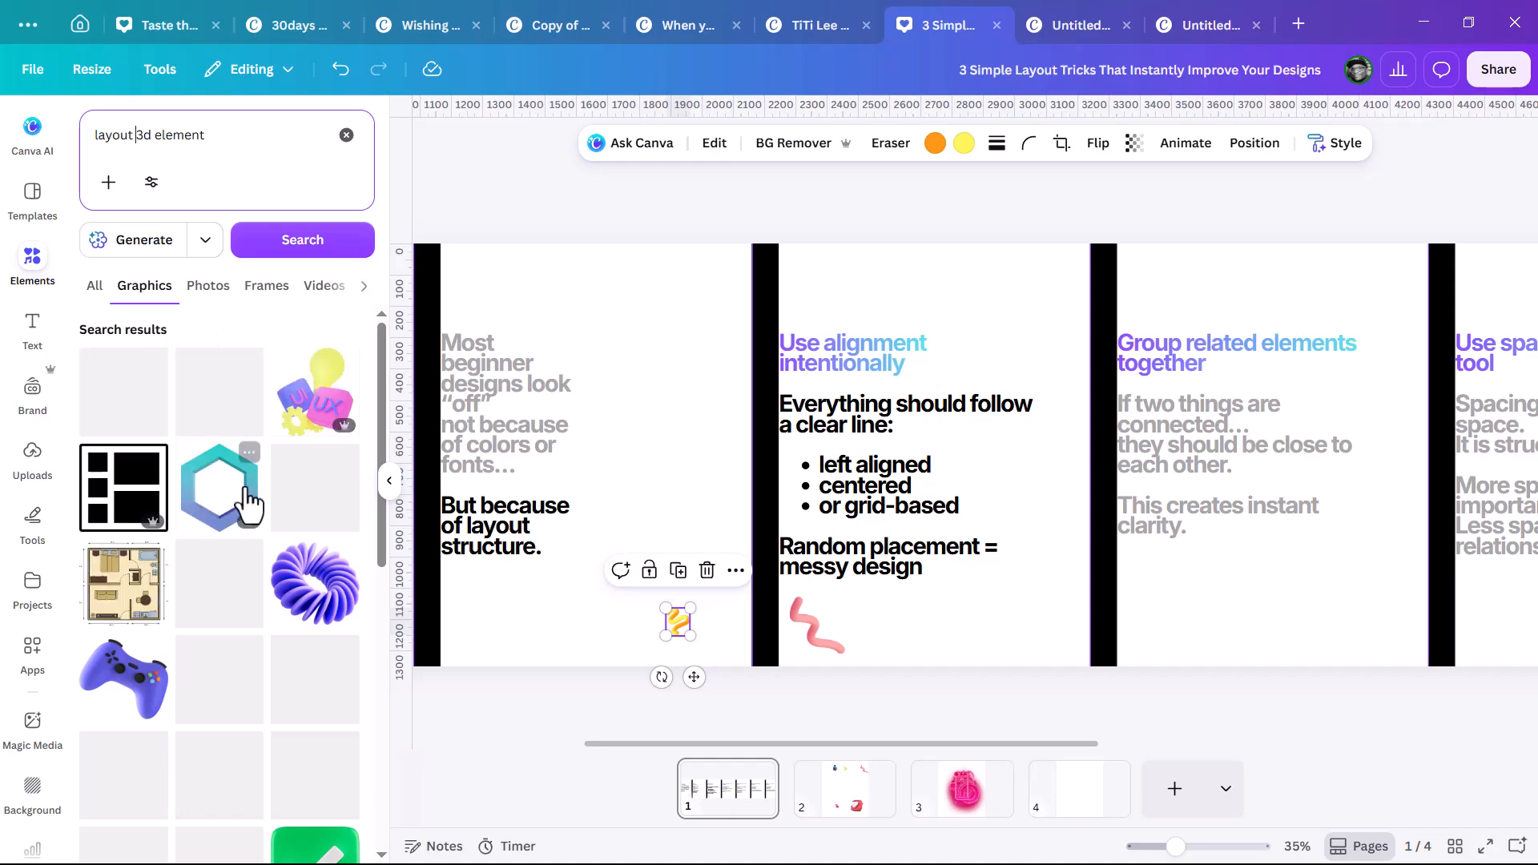
pyautogui.scroll(-5, 272, 533)
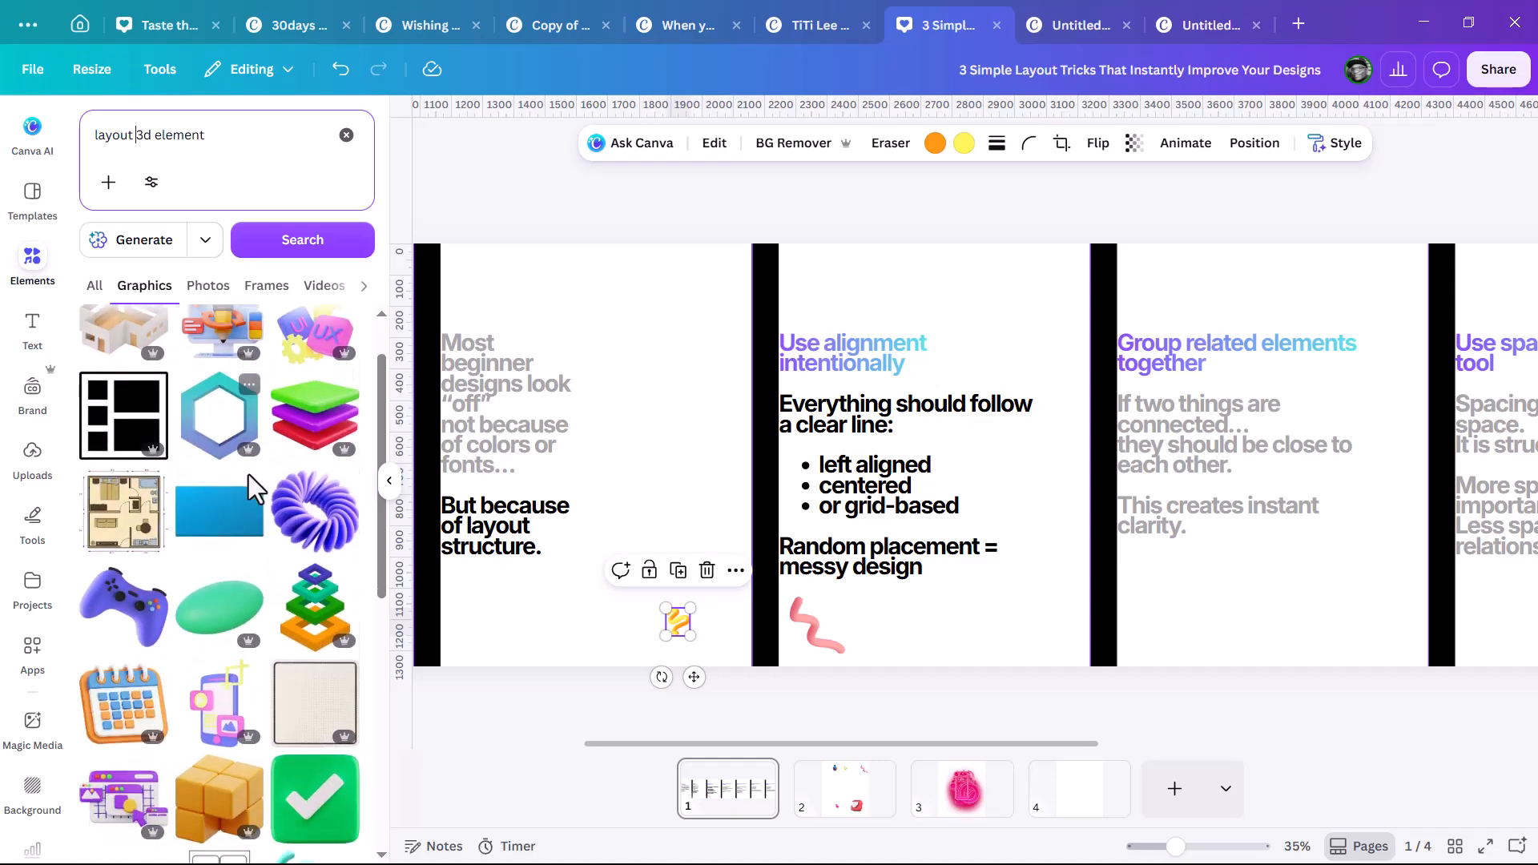
pyautogui.scroll(-3, 253, 560)
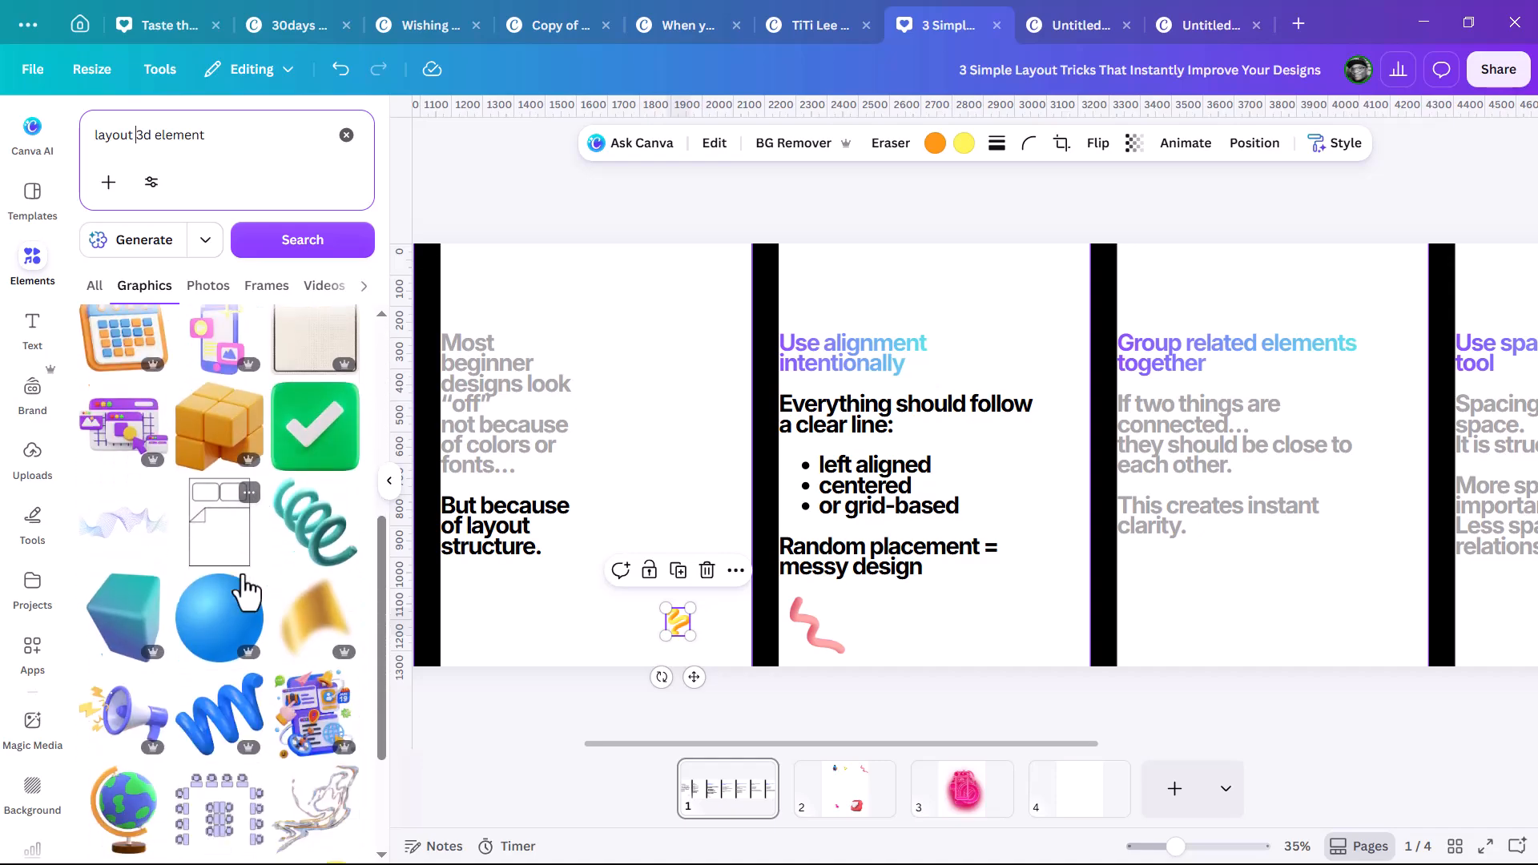
pyautogui.scroll(-5, 249, 703)
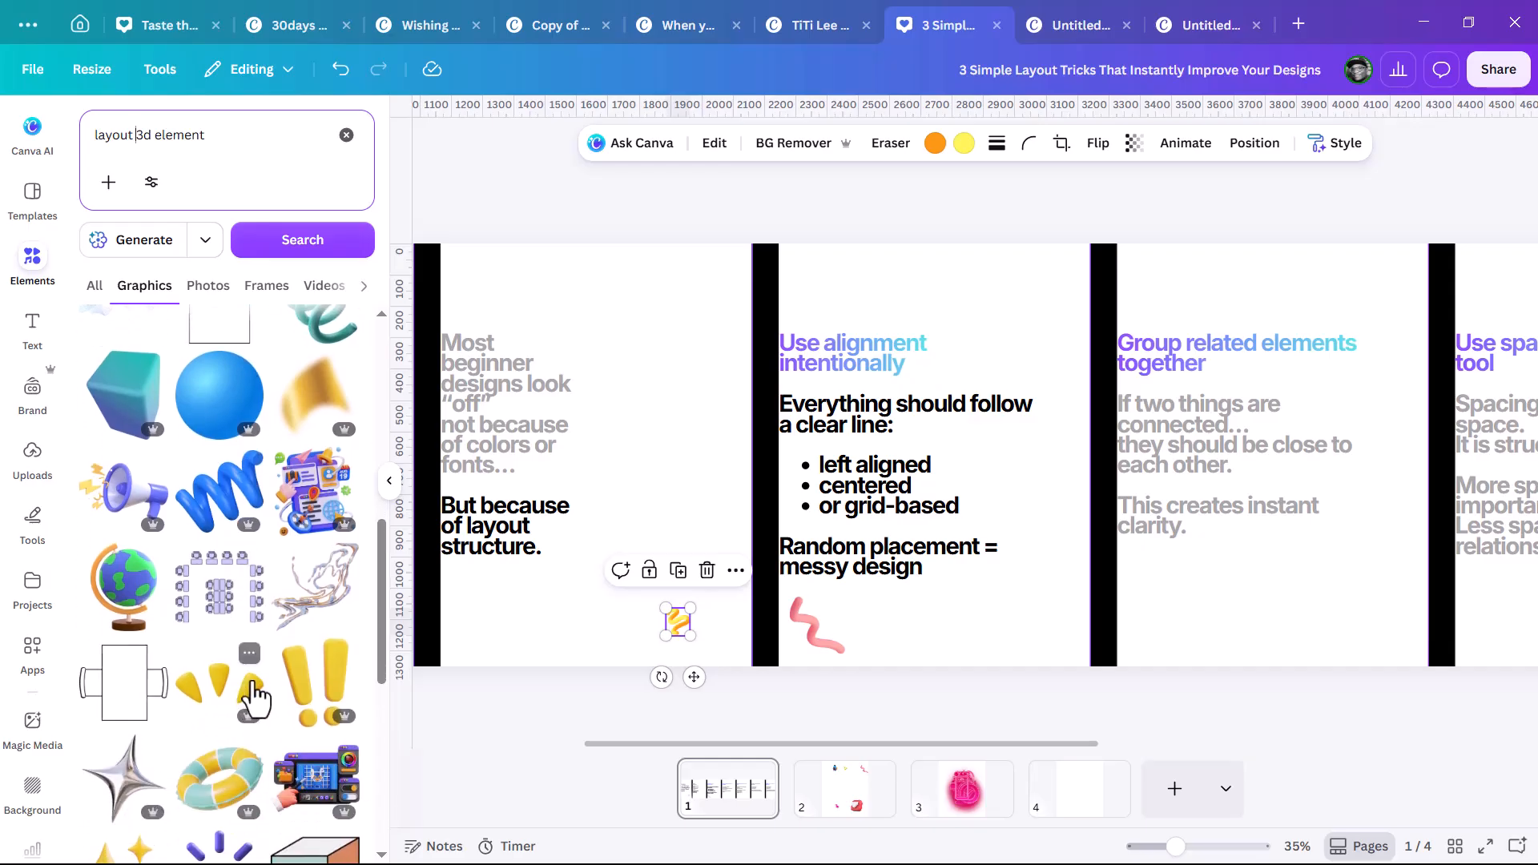
pyautogui.scroll(-2, 256, 695)
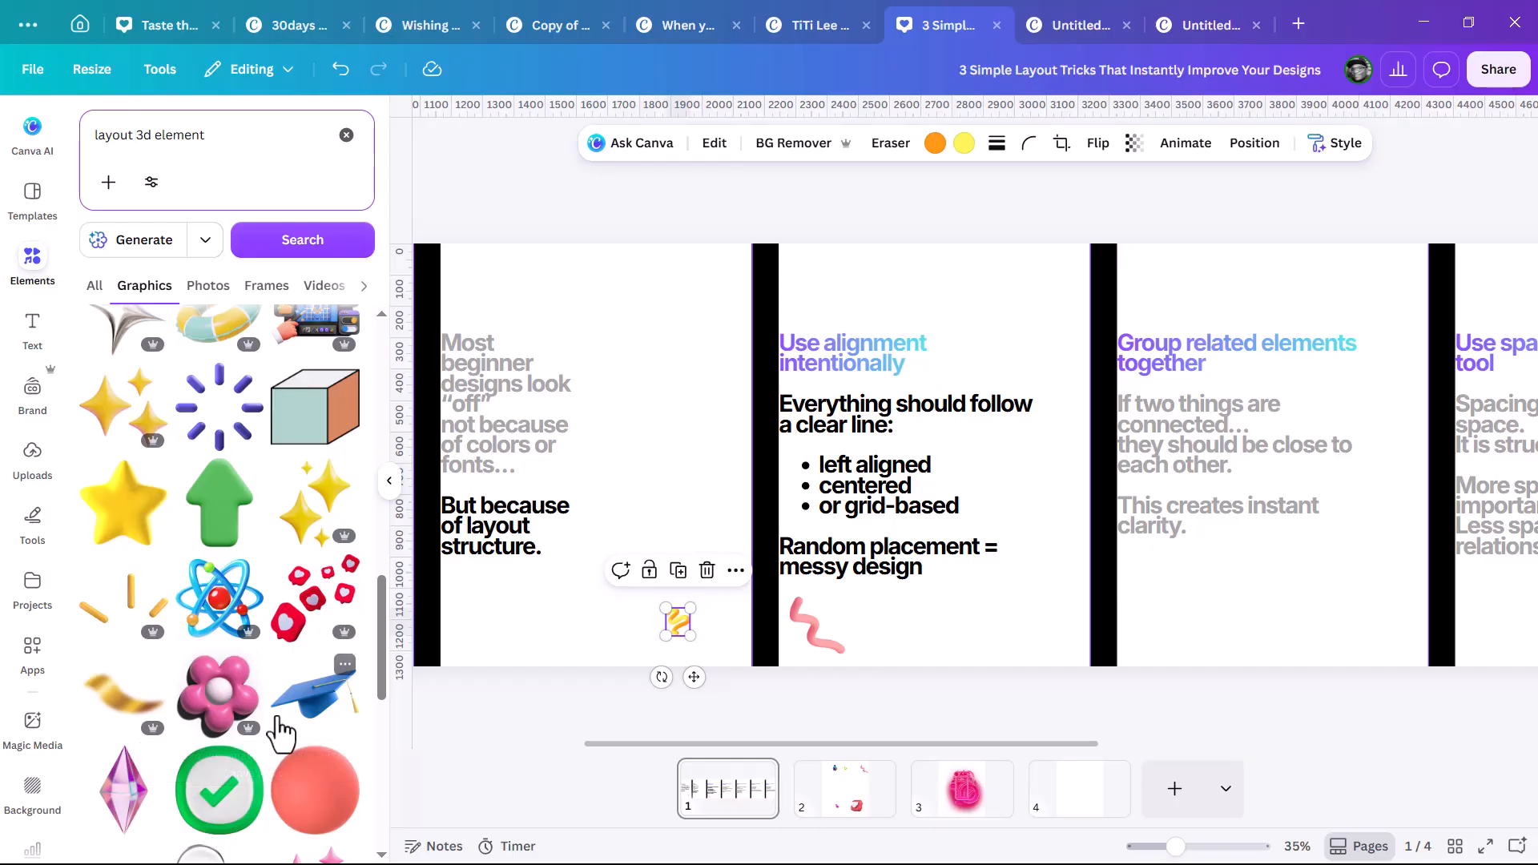
pyautogui.scroll(5, 273, 721)
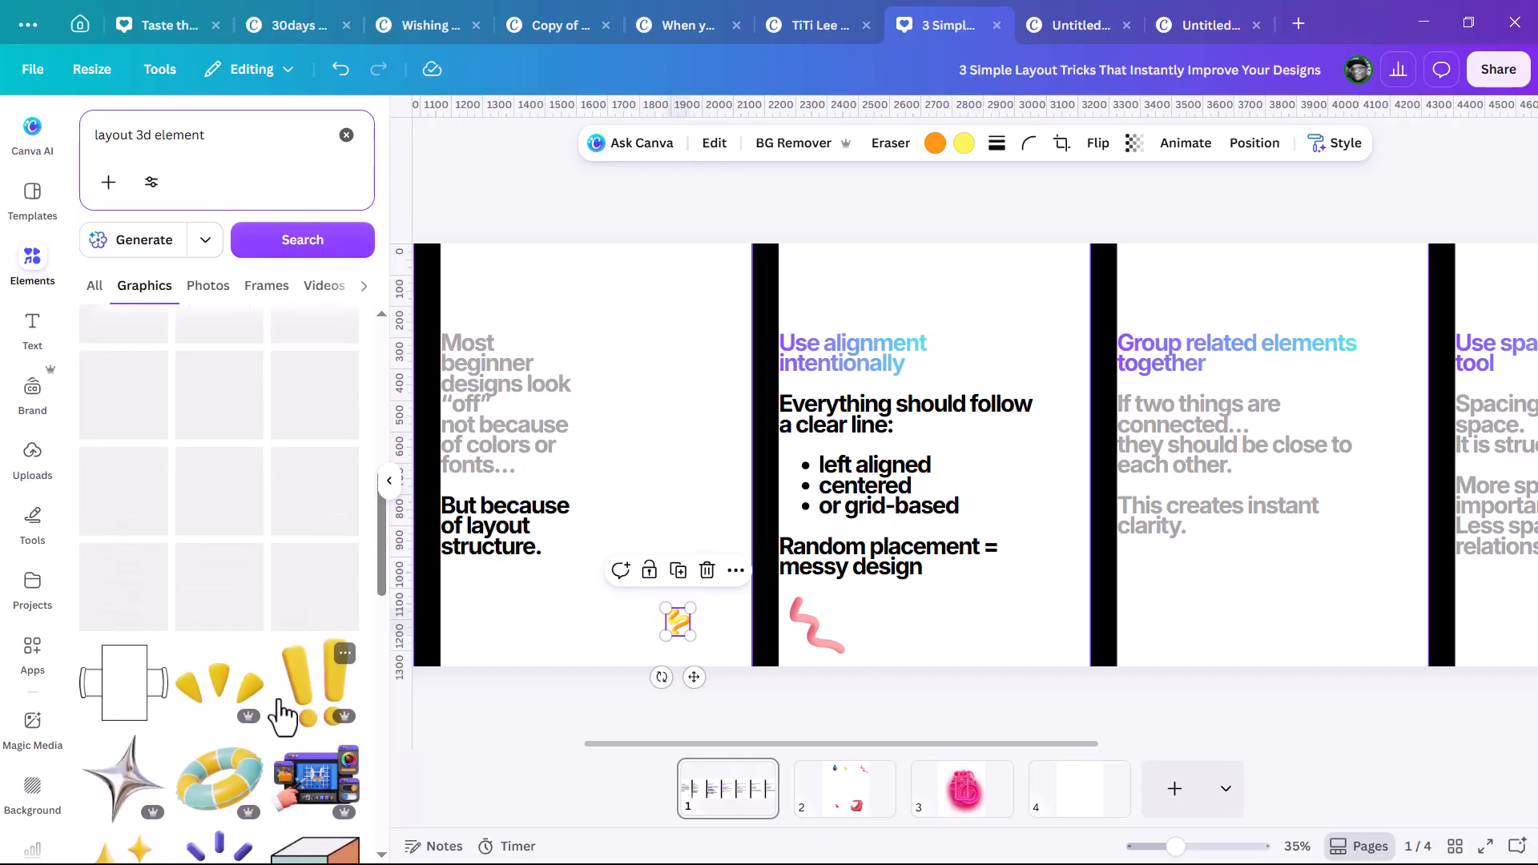
pyautogui.scroll(2, 333, 705)
pyautogui.scroll(5, 280, 593)
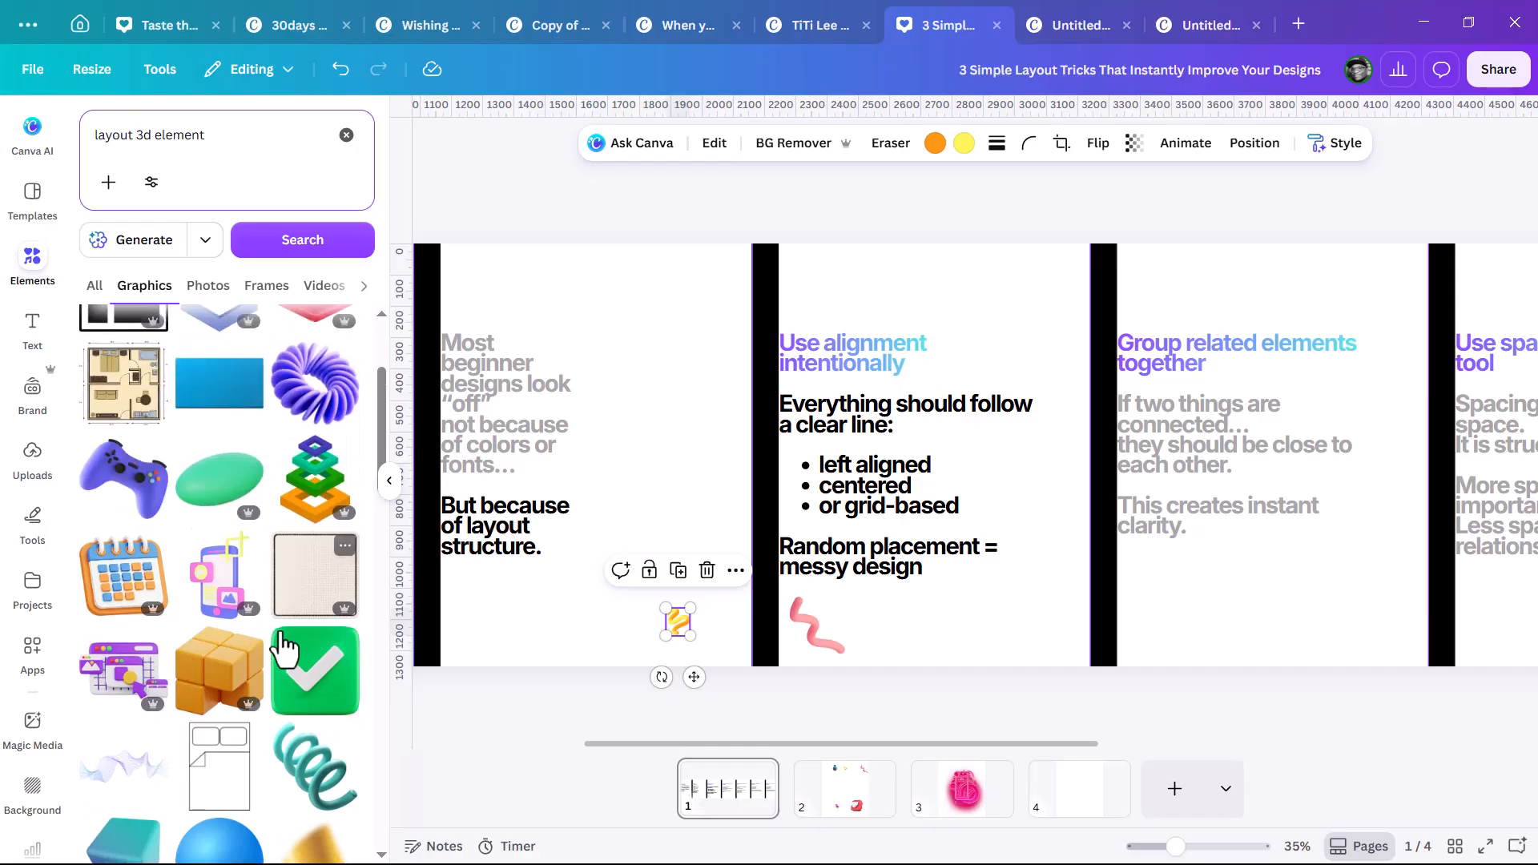
pyautogui.click(214, 661)
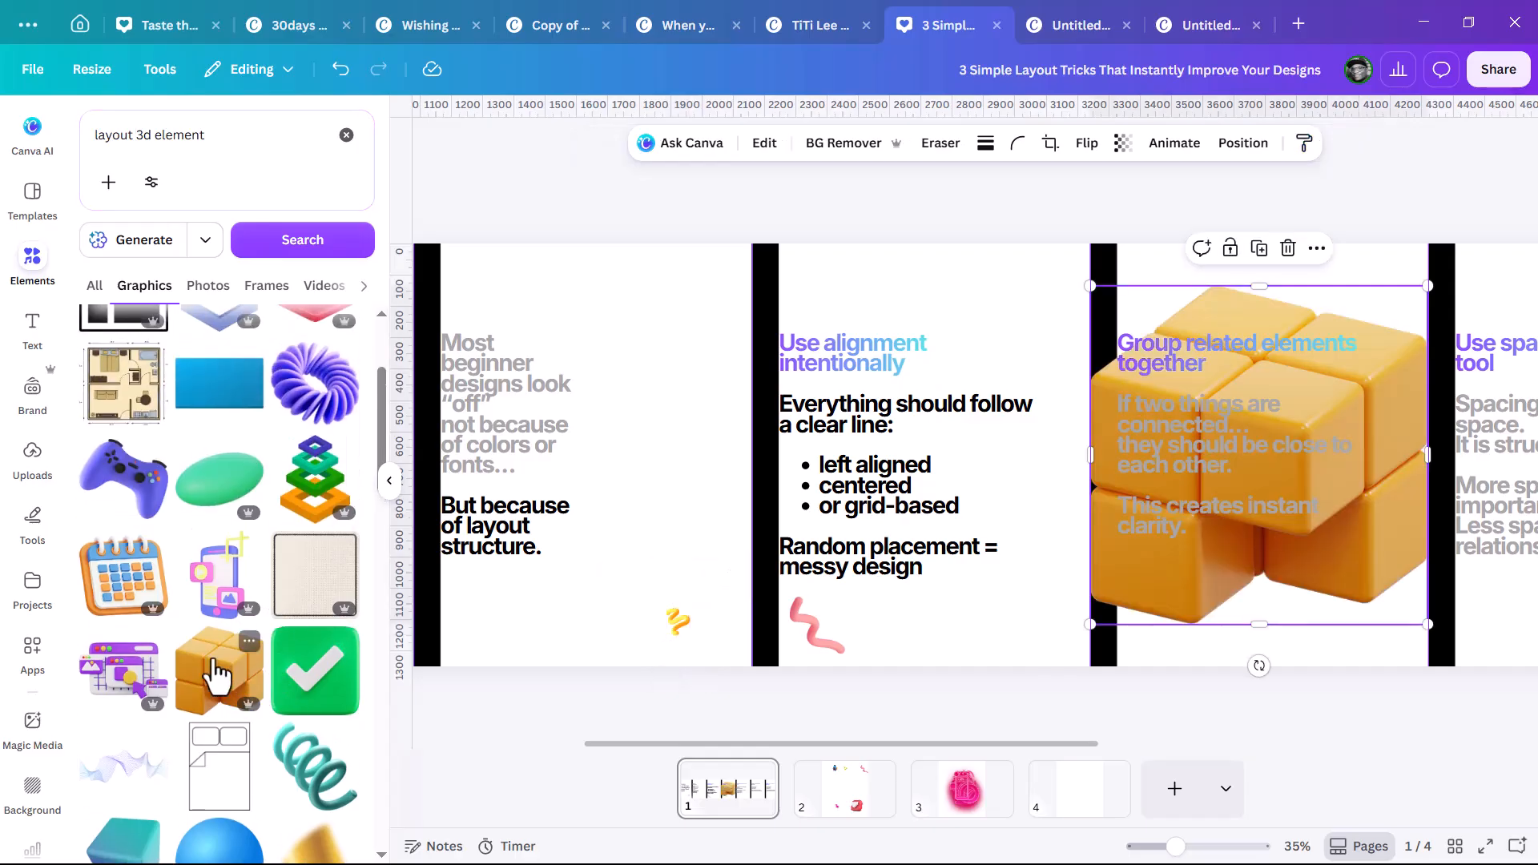
# Shrink the orange 3D cube and place it along the bottom edge, straddling the black divider between the first and second slides.
pyautogui.moveTo(1428, 286); pyautogui.dragTo(1270, 445)
pyautogui.moveTo(1226, 594); pyautogui.dragTo(757, 675)
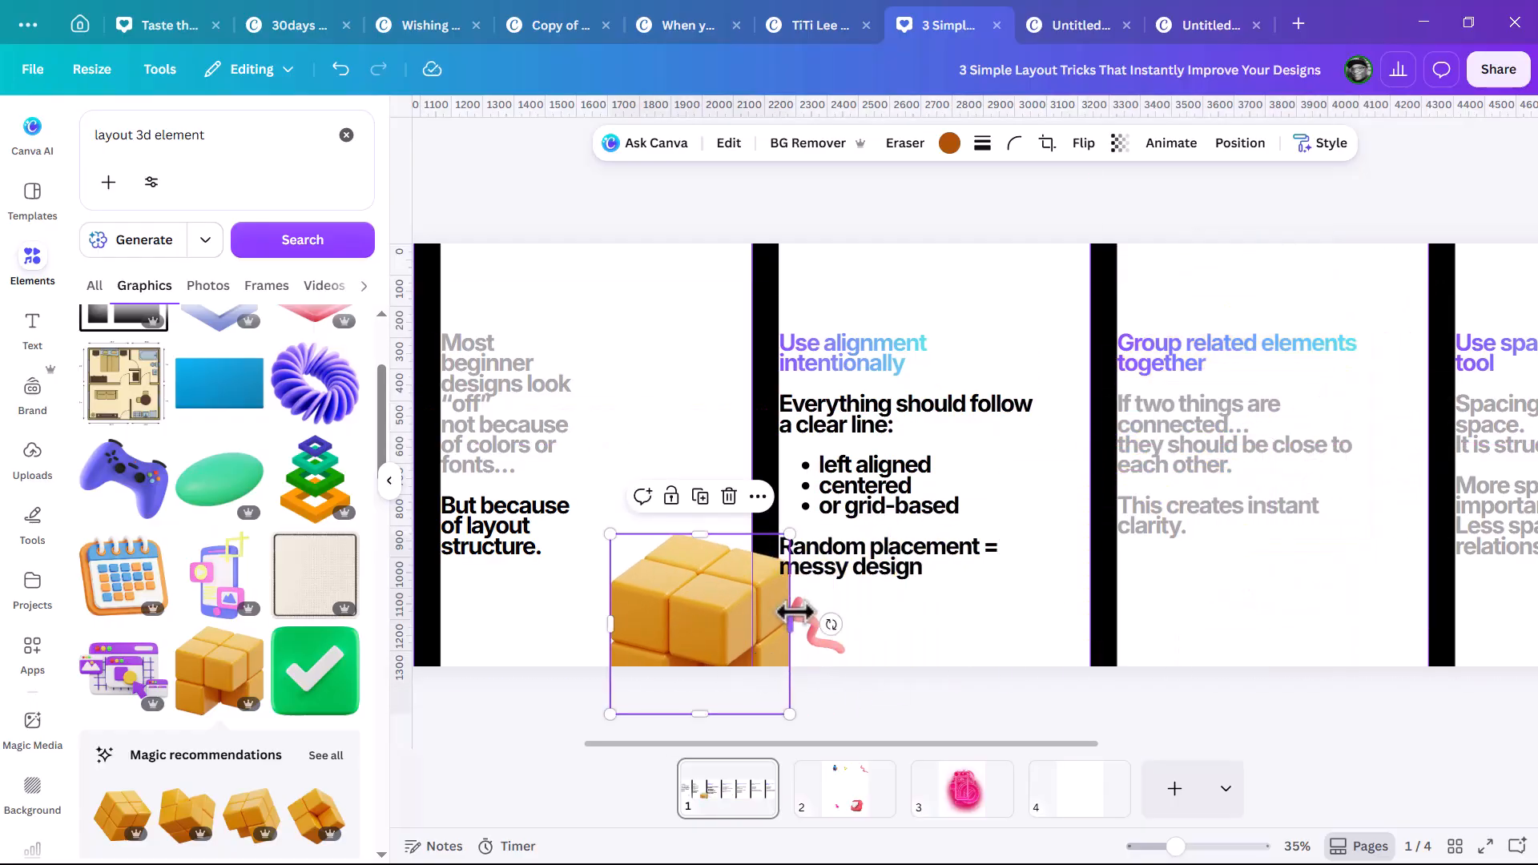
pyautogui.scroll(-3, 797, 601)
pyautogui.moveTo(735, 570)
pyautogui.mouseDown()
pyautogui.moveTo(529, 565)
pyautogui.moveTo(541, 583)
pyautogui.moveTo(525, 580)
pyautogui.moveTo(546, 583)
pyautogui.mouseUp()
pyautogui.scroll(3, 536, 572)
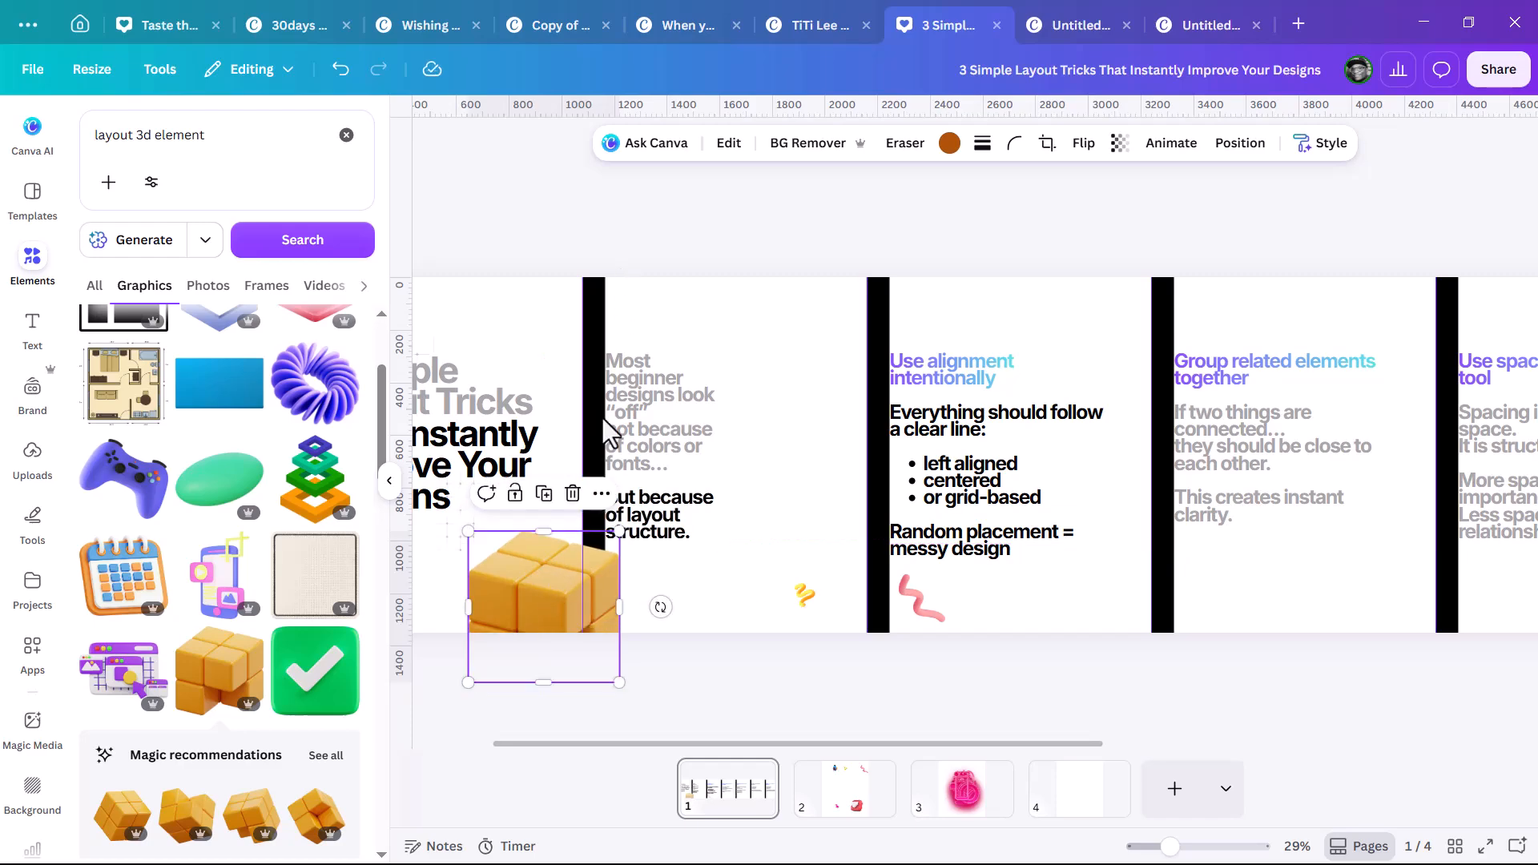
# Enlarge the yellow squiggle across the divider between slides 2 and 3, and the pink squiggle across the divider between slides 3 and 4.
pyautogui.click(810, 597)
pyautogui.moveTo(815, 608)
pyautogui.mouseDown()
pyautogui.moveTo(908, 650)
pyautogui.moveTo(872, 604)
pyautogui.moveTo(886, 617)
pyautogui.mouseUp()
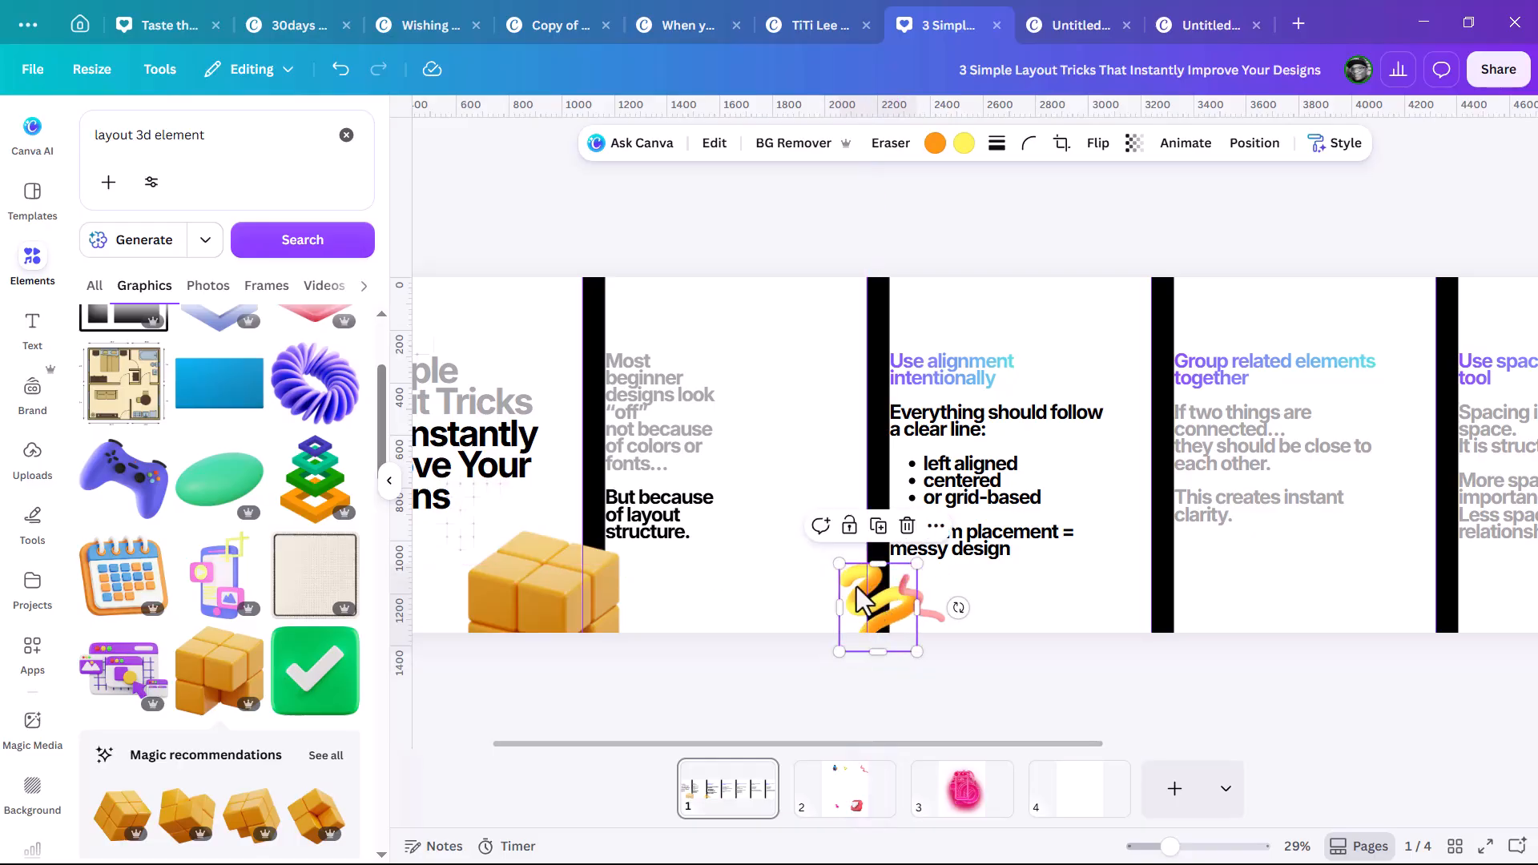
pyautogui.moveTo(836, 558)
pyautogui.mouseDown()
pyautogui.moveTo(795, 539)
pyautogui.moveTo(813, 578)
pyautogui.mouseUp()
pyautogui.click(923, 596)
pyautogui.moveTo(944, 618)
pyautogui.mouseDown()
pyautogui.moveTo(1026, 646)
pyautogui.moveTo(1179, 603)
pyautogui.moveTo(1191, 585)
pyautogui.mouseUp()
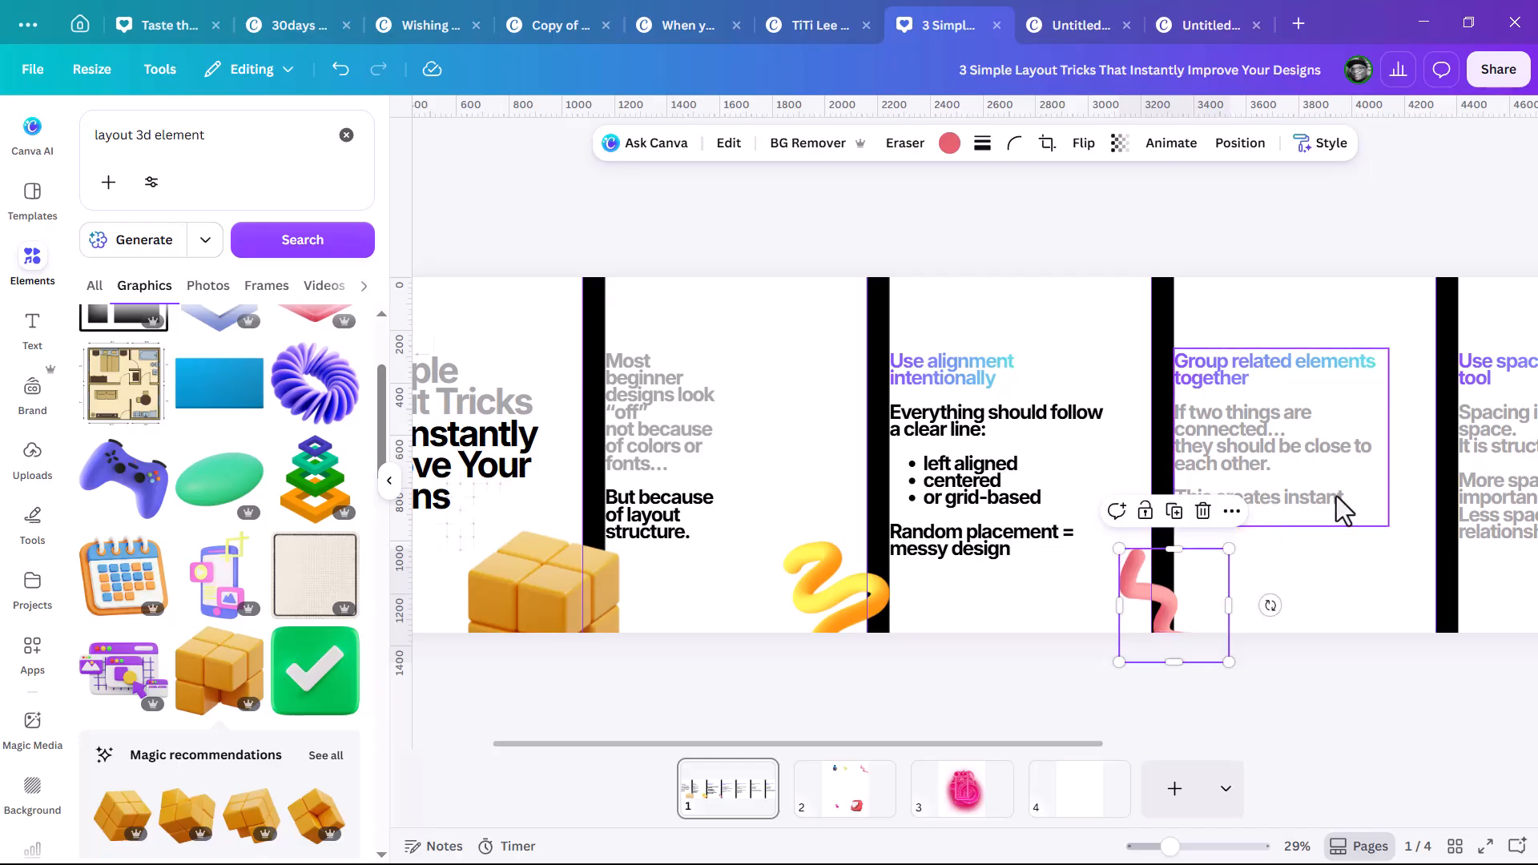
# Add the stacked square-frames graphic across the bottom of the divider between slides 5 and 6, and narrow the "Use spacing as a design tool" text box.
pyautogui.hscroll(3, 1344, 509)
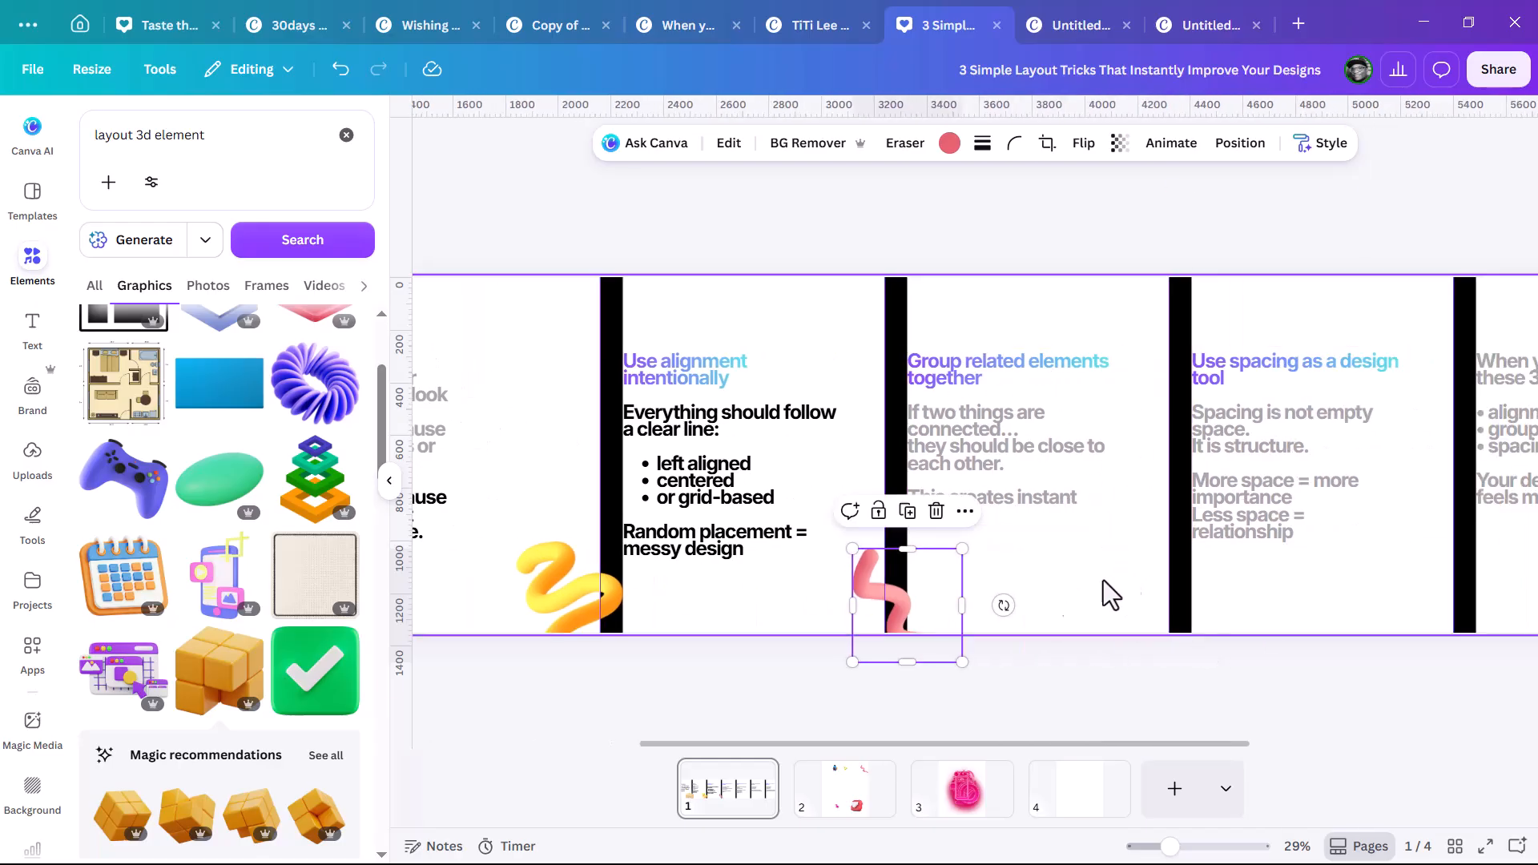
pyautogui.moveTo(324, 497); pyautogui.dragTo(1173, 640)
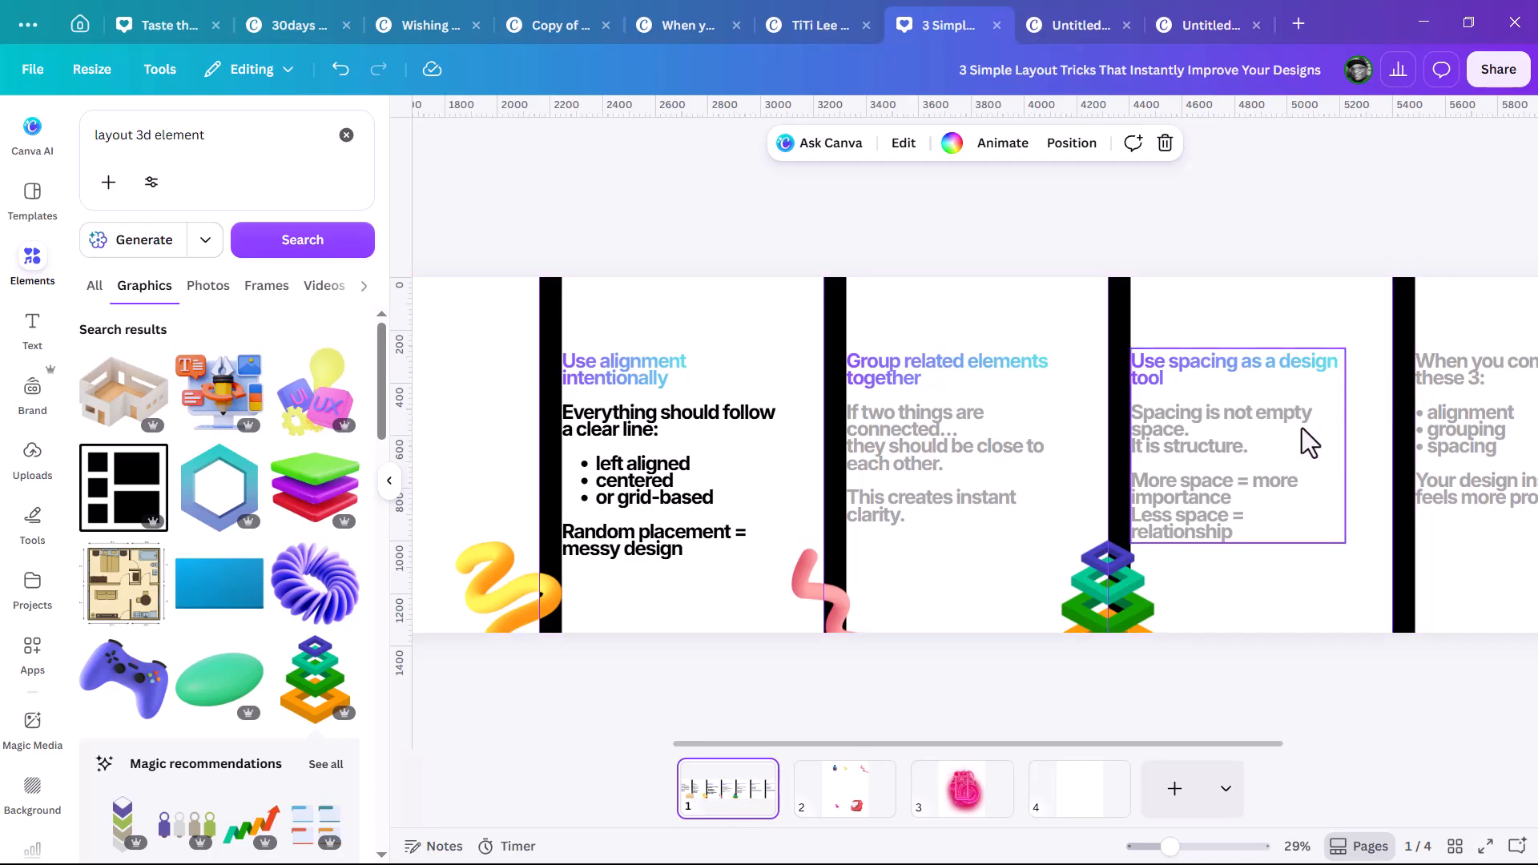
pyautogui.click(1345, 457)
pyautogui.moveTo(1347, 449); pyautogui.dragTo(1334, 449)
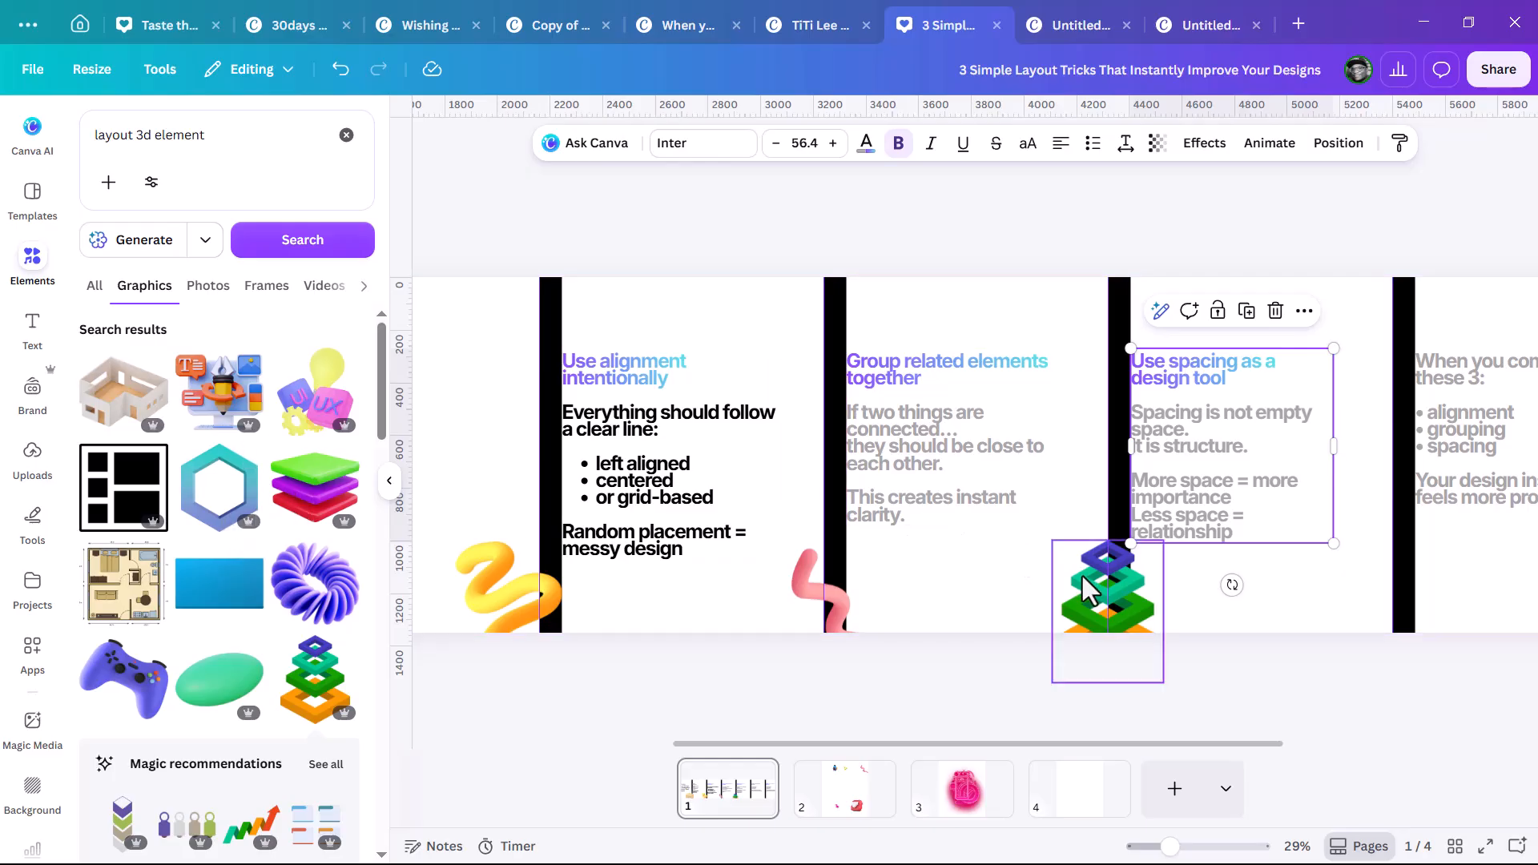
pyautogui.moveTo(1088, 592); pyautogui.dragTo(1348, 576)
# Add the green, purple and red layers graphic, shrink it and place it at the bottom across the divider between slides 4 and 5.
pyautogui.click(314, 488)
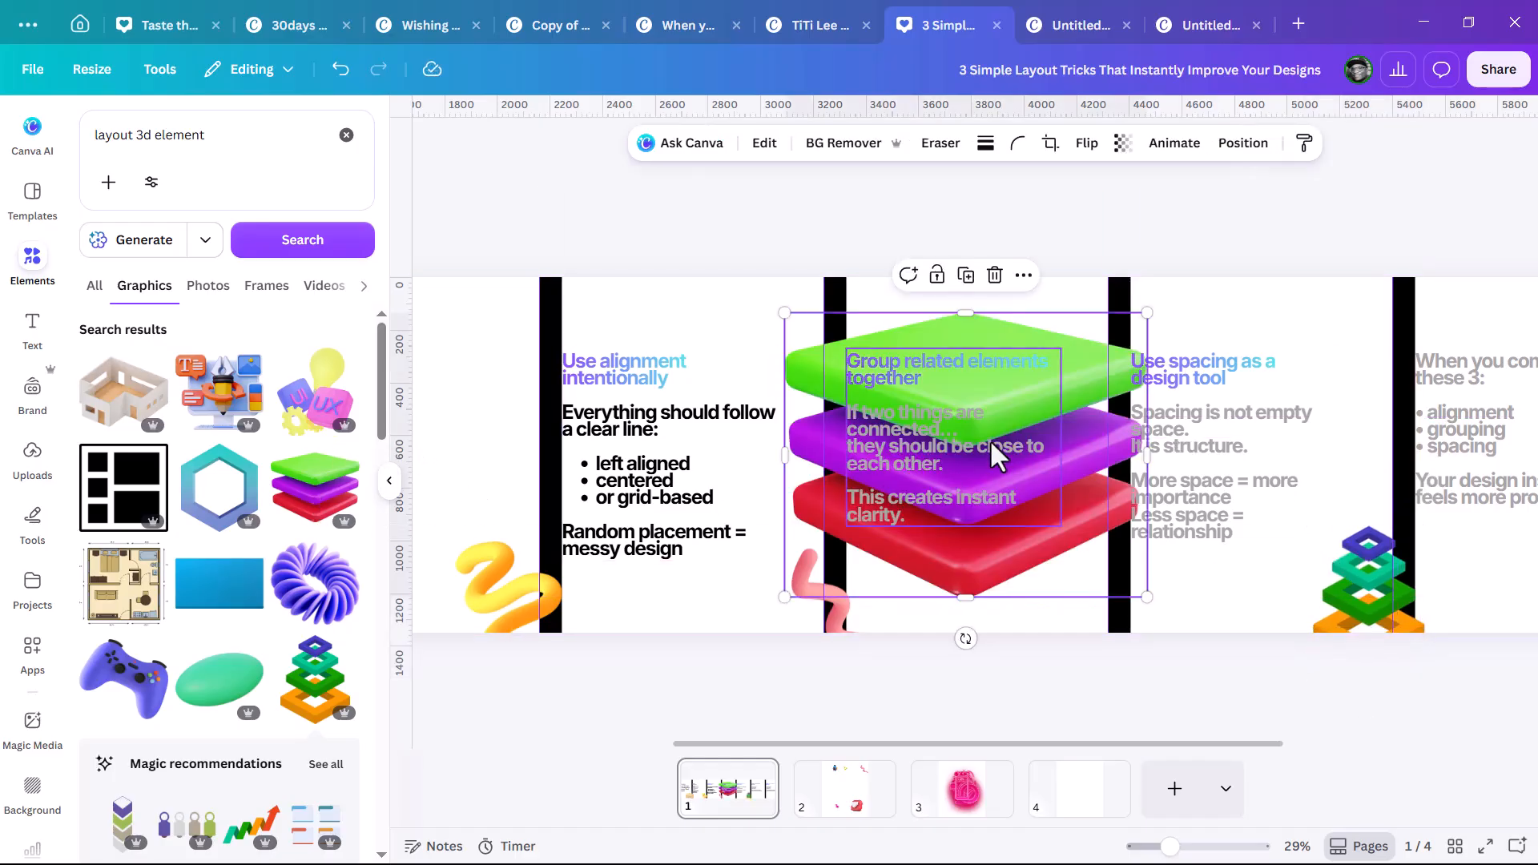
pyautogui.moveTo(786, 314); pyautogui.dragTo(1033, 489)
pyautogui.moveTo(1074, 549); pyautogui.dragTo(1078, 619)
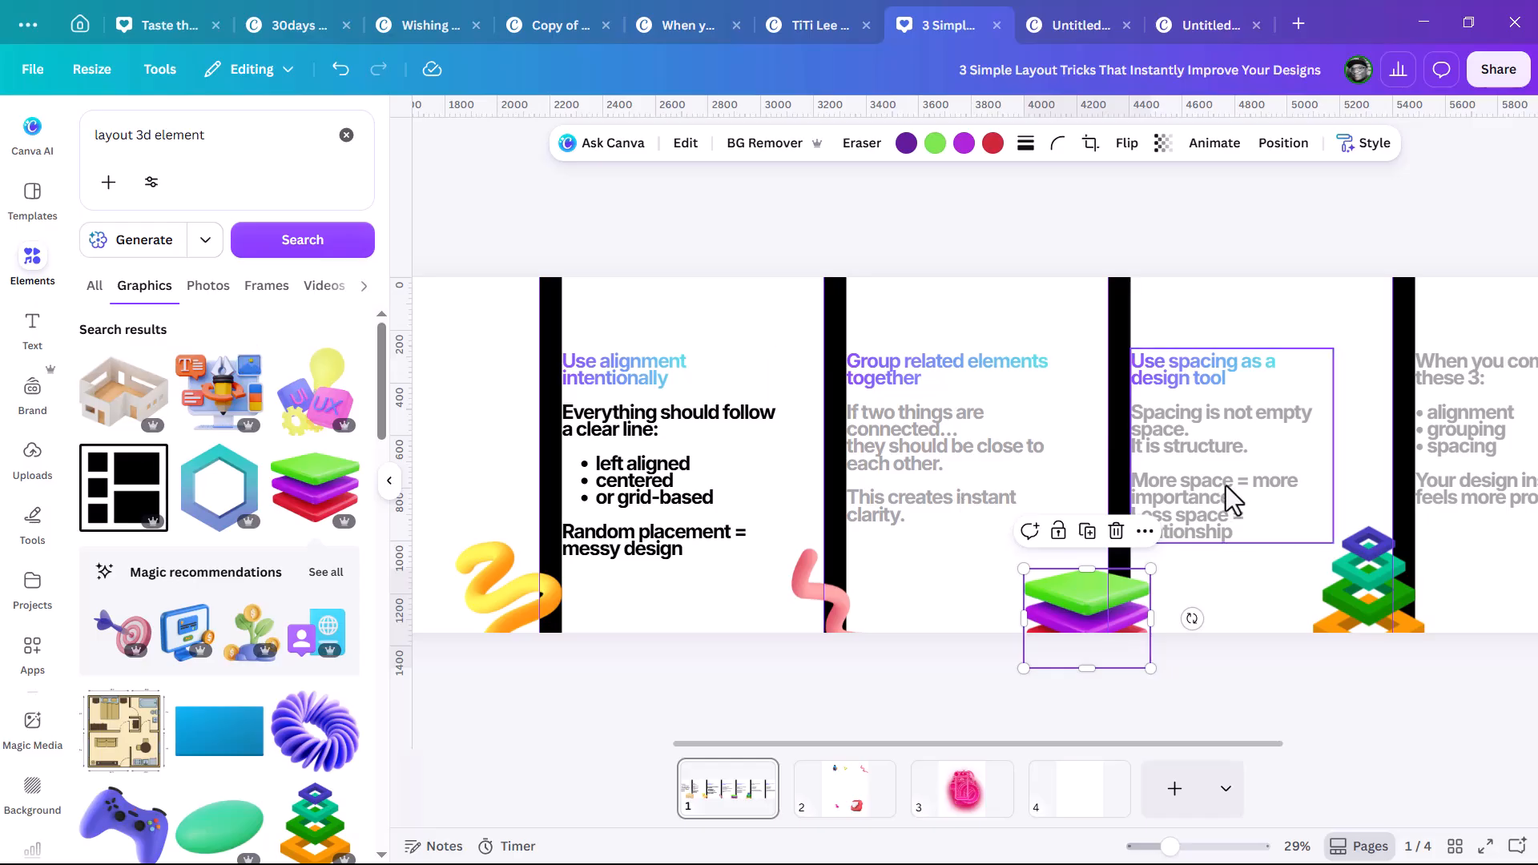
# Apply the purple-to-blue gradient text colour to the sixth slide's heading "When you combine these 3:".
pyautogui.moveTo(1189, 745); pyautogui.dragTo(1440, 709)
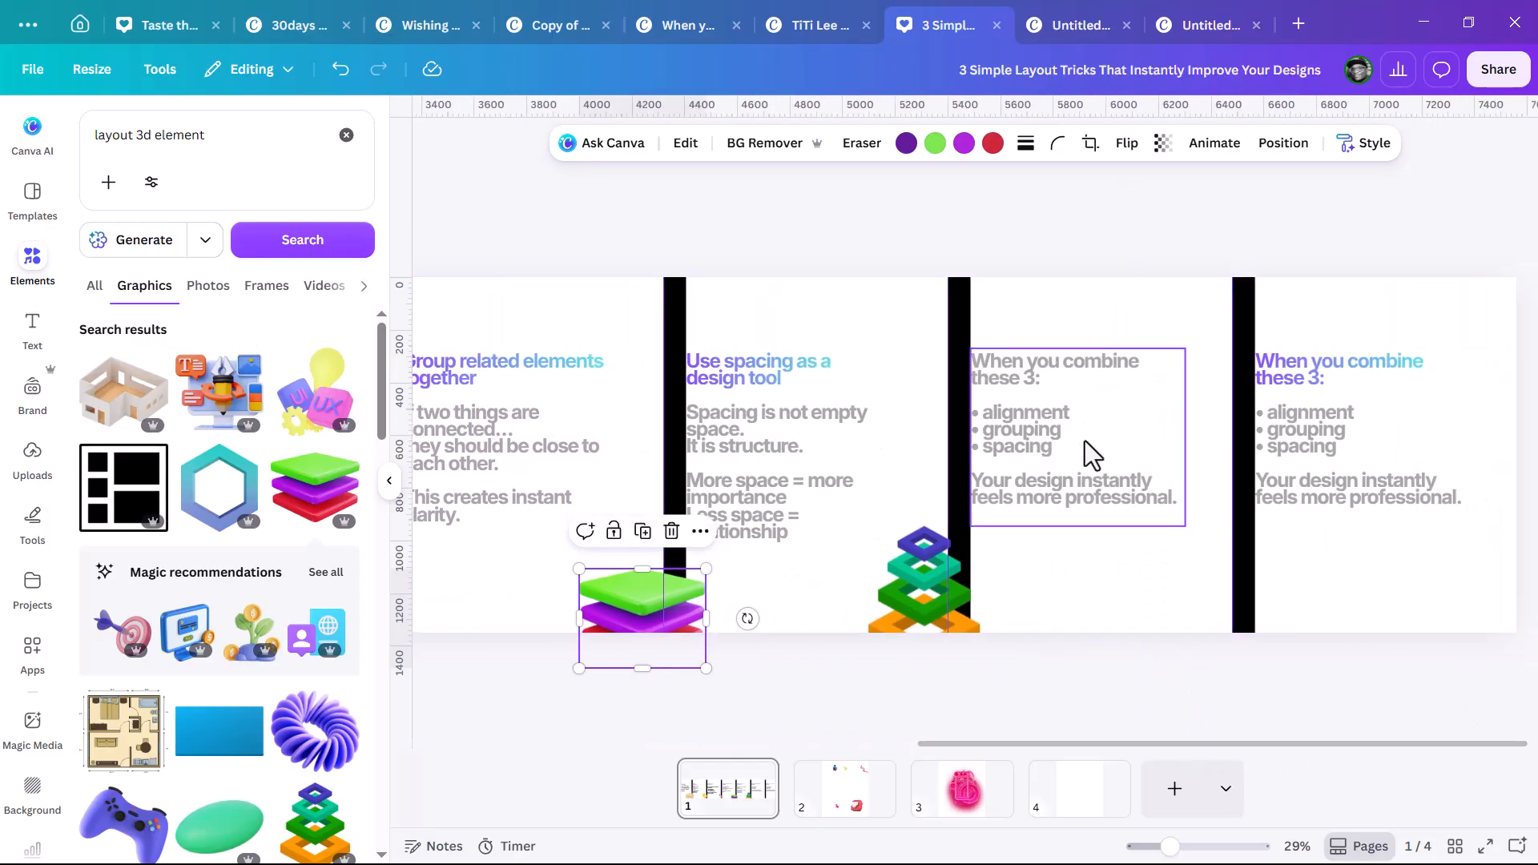
pyautogui.click(1021, 372)
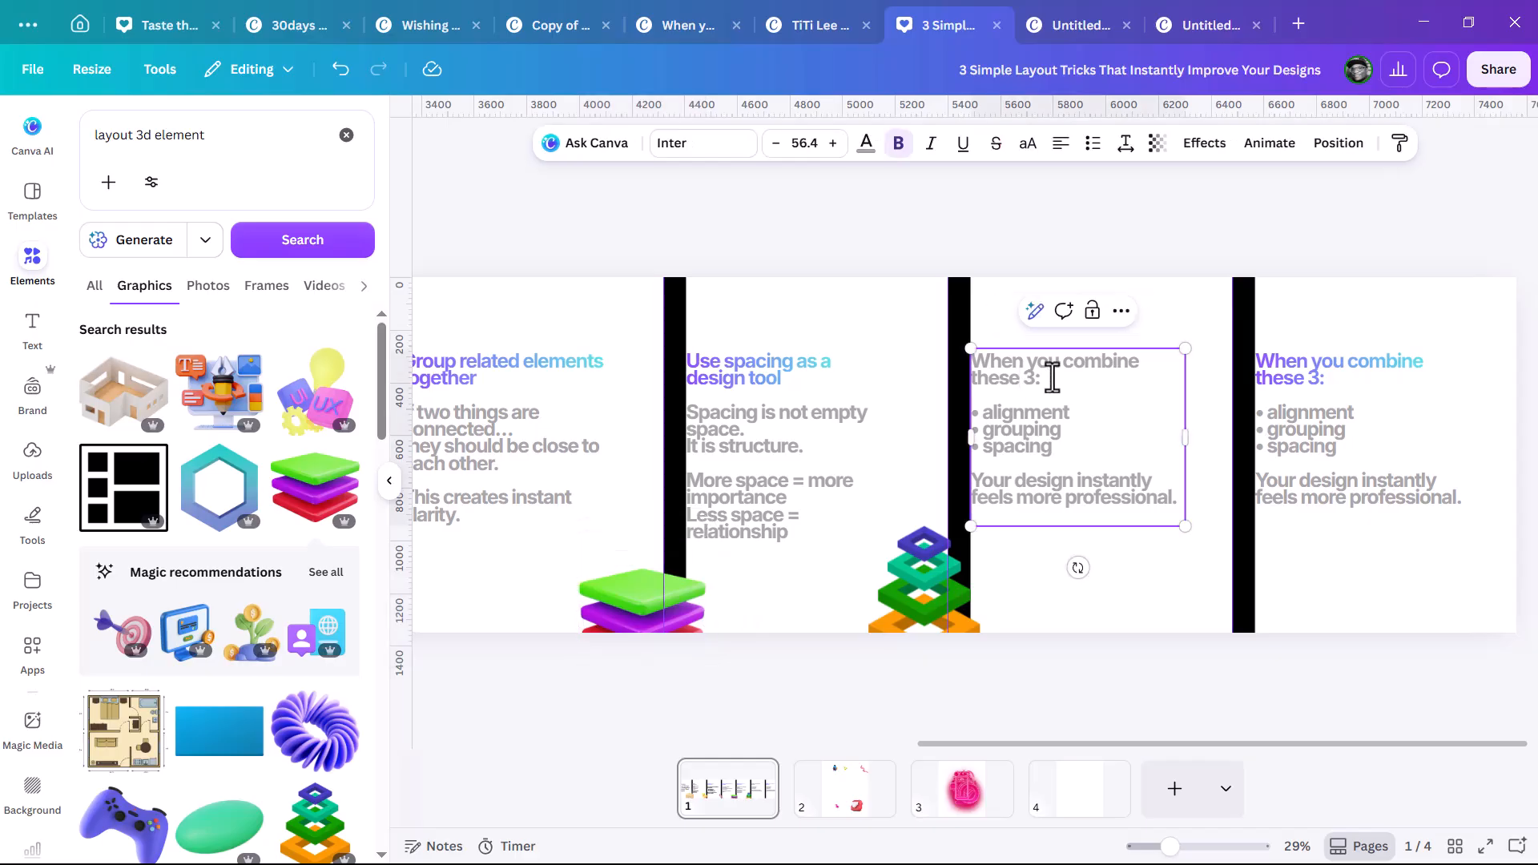
pyautogui.moveTo(1042, 378); pyautogui.dragTo(977, 365)
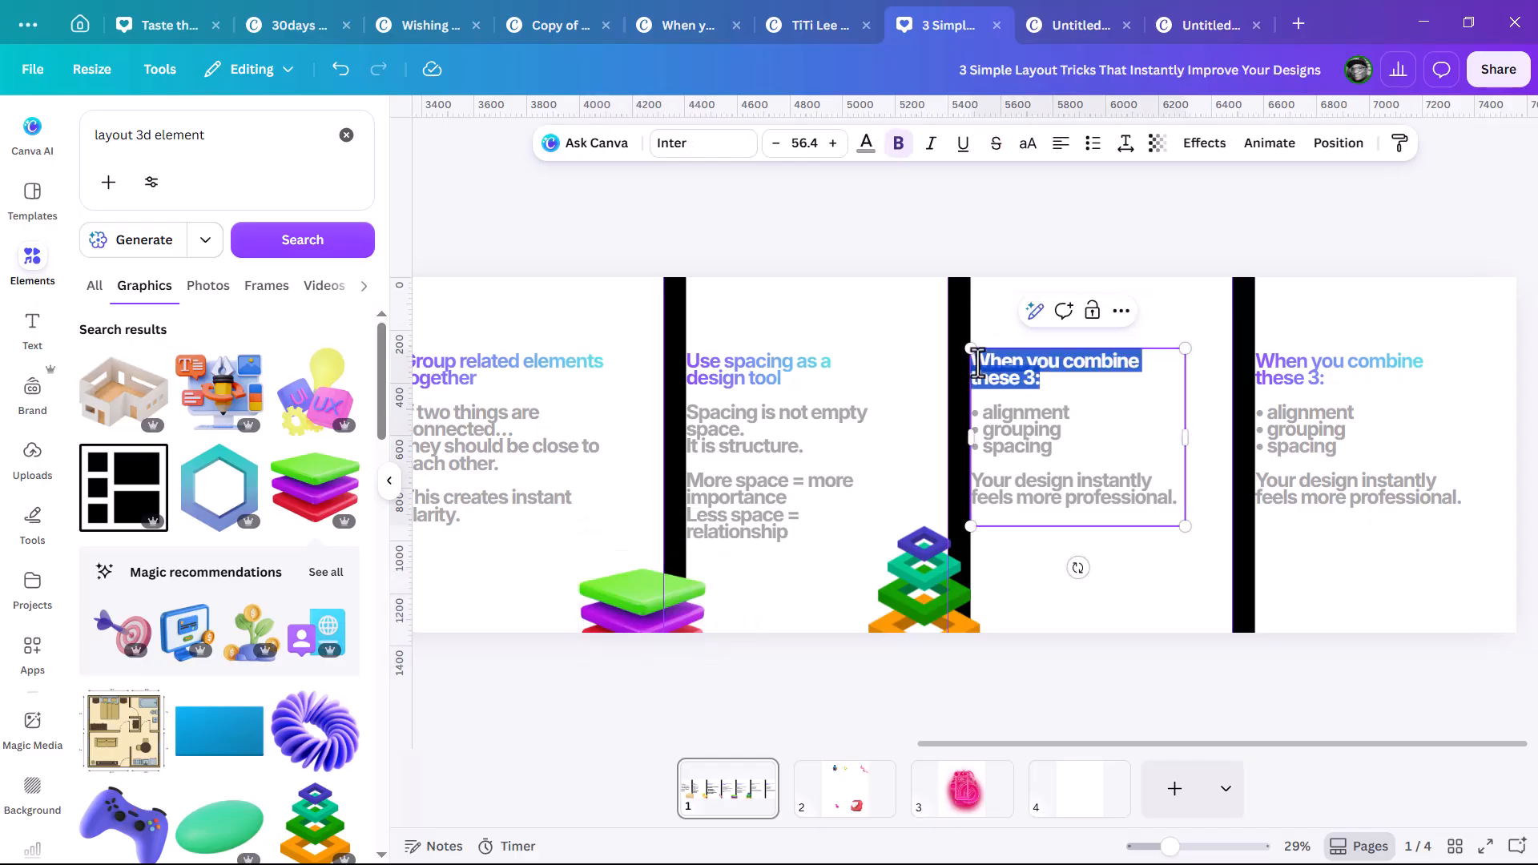
pyautogui.click(864, 146)
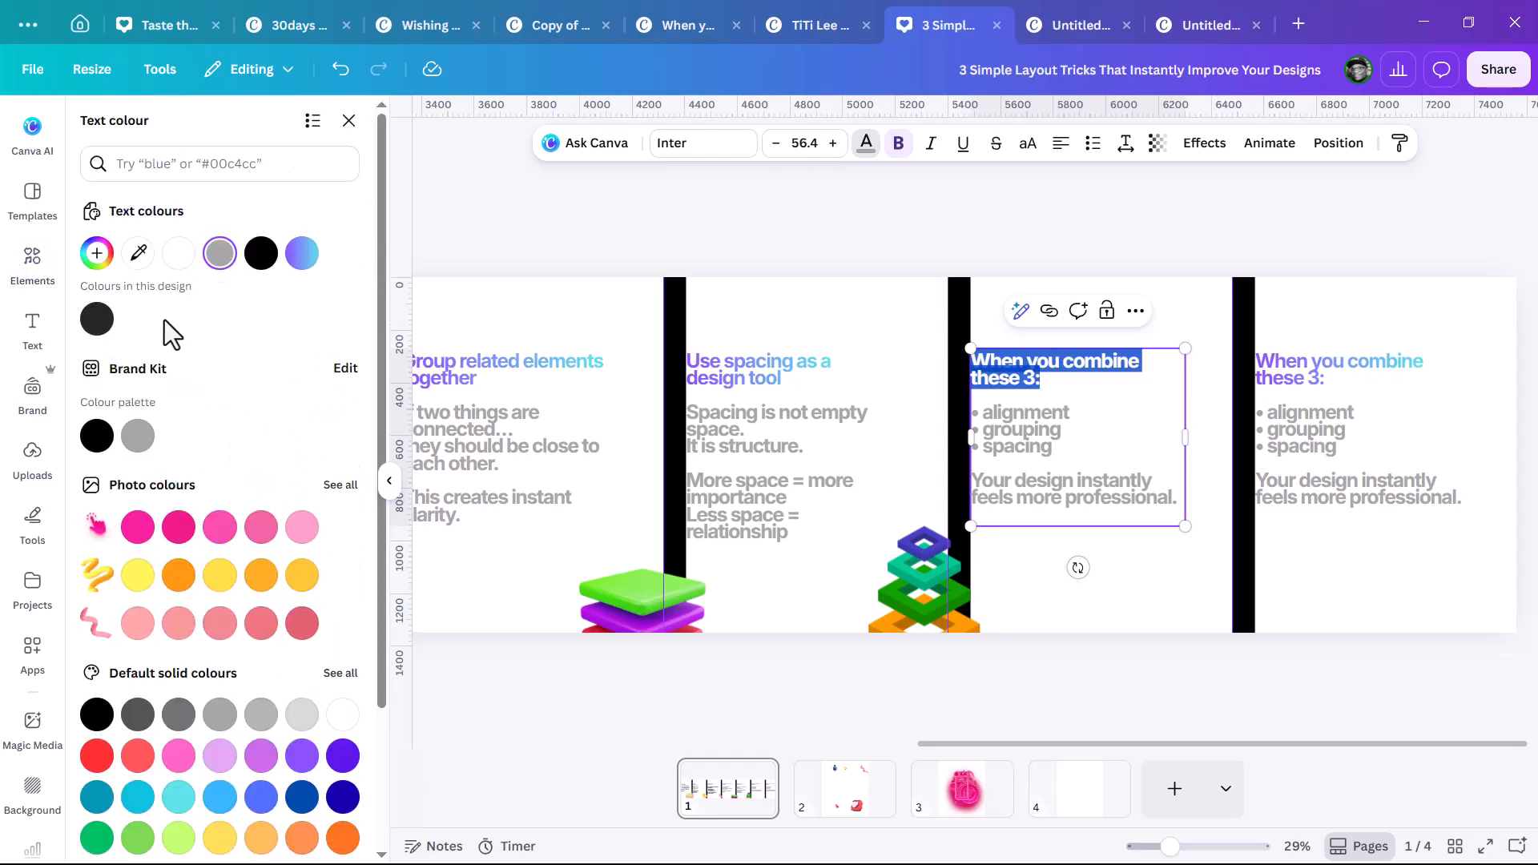
pyautogui.click(304, 257)
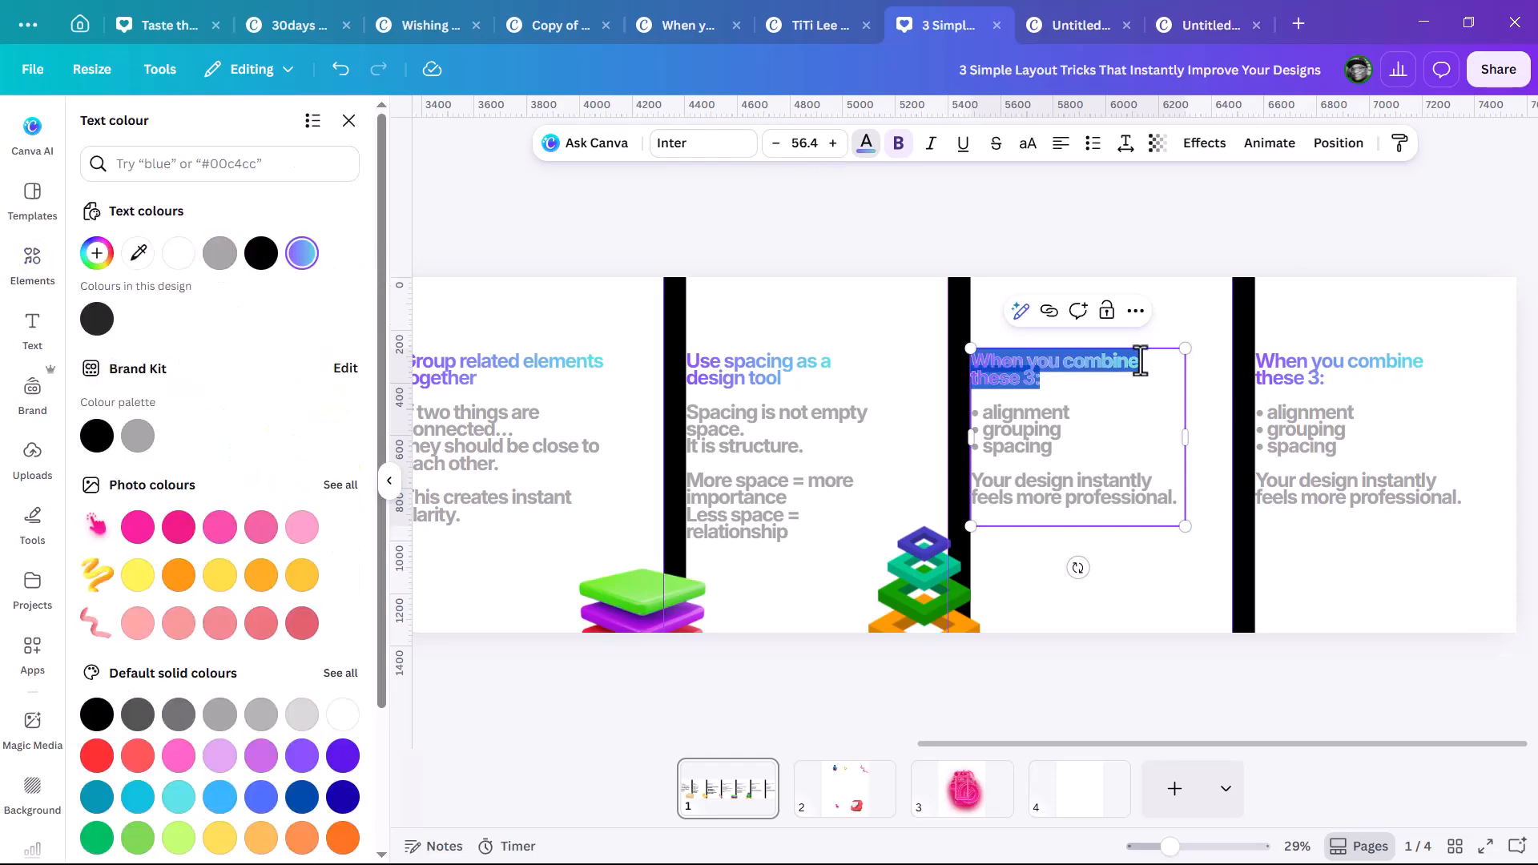
pyautogui.click(350, 124)
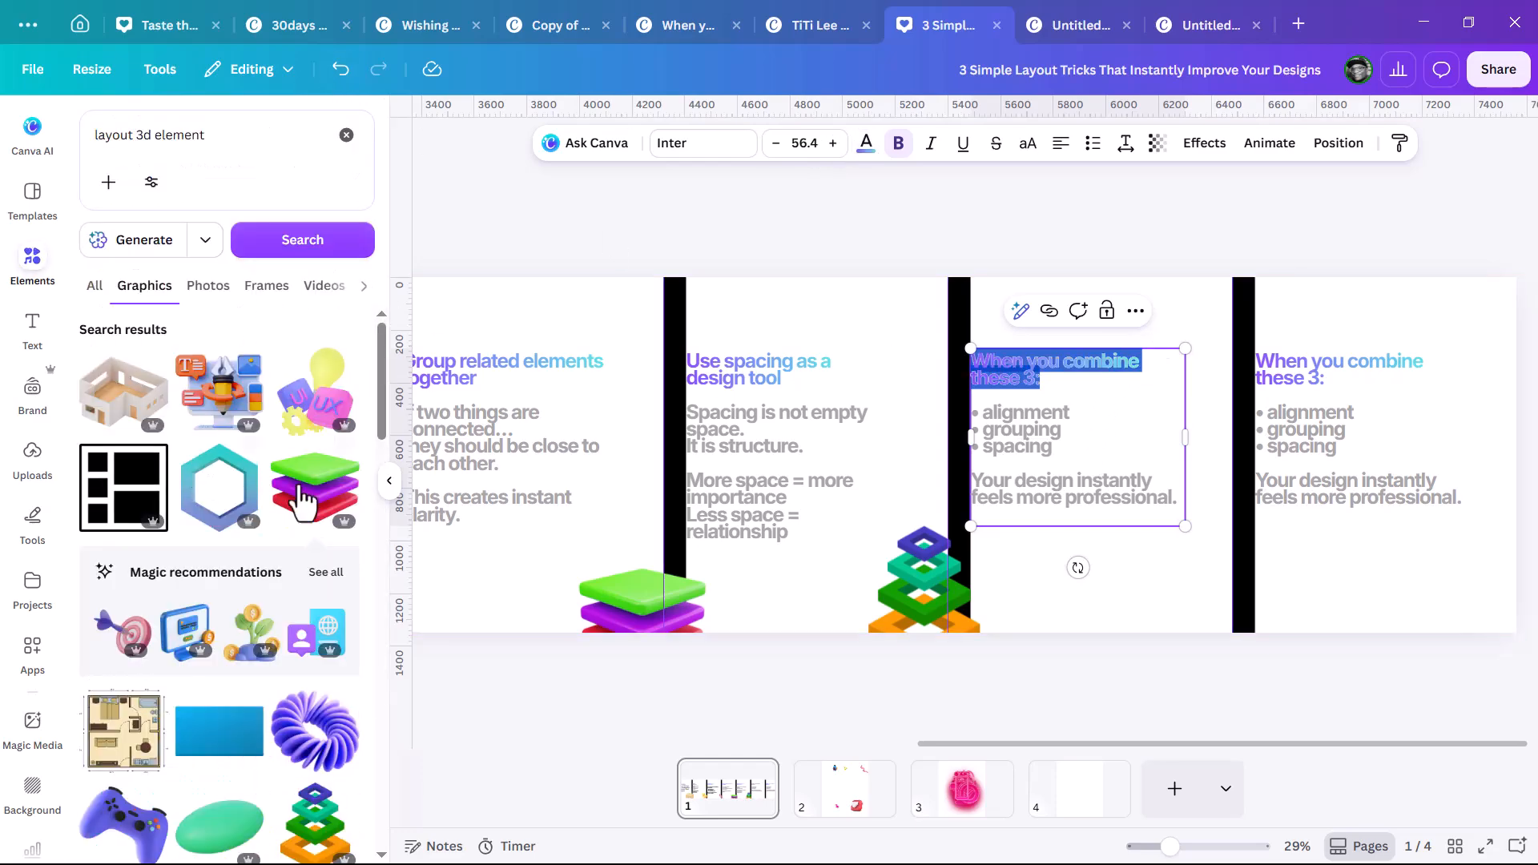
# Search the graphics library for "colour 3d element".
pyautogui.scroll(-3, 344, 385)
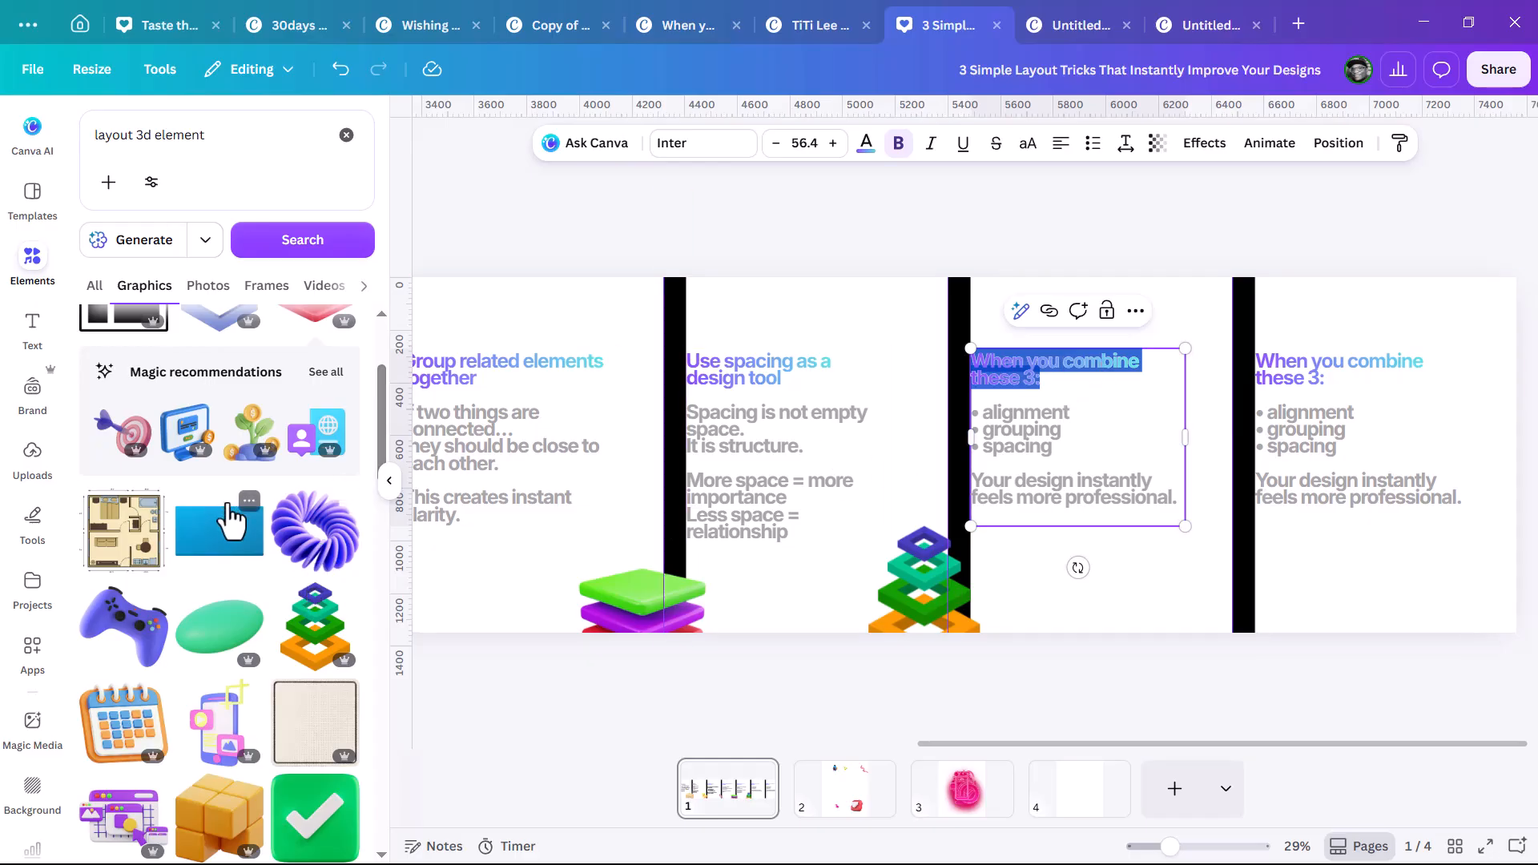
pyautogui.scroll(-3, 233, 521)
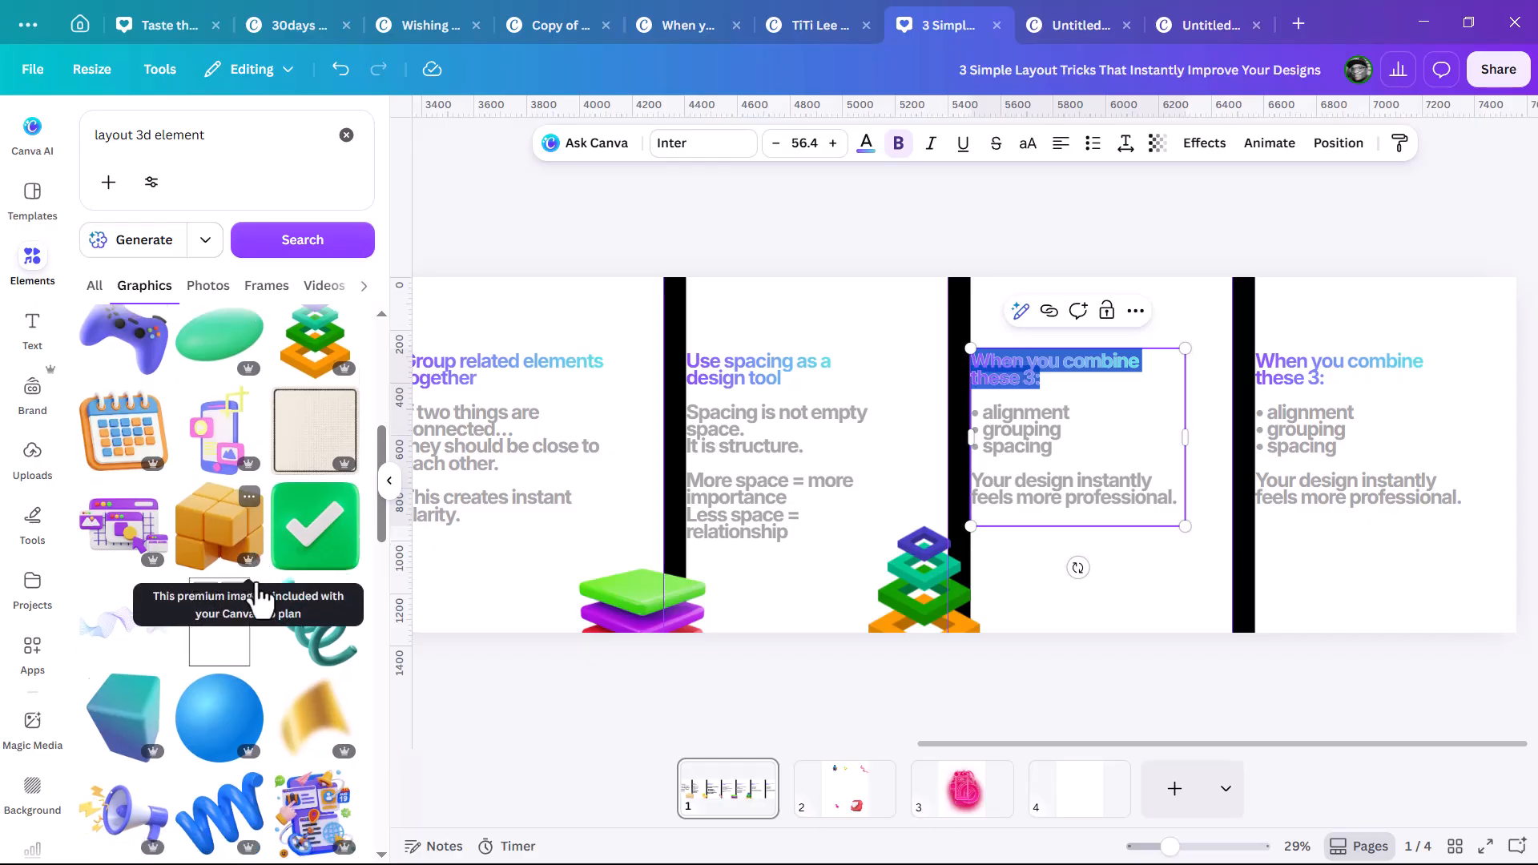
pyautogui.scroll(-2, 260, 595)
pyautogui.scroll(1, 257, 589)
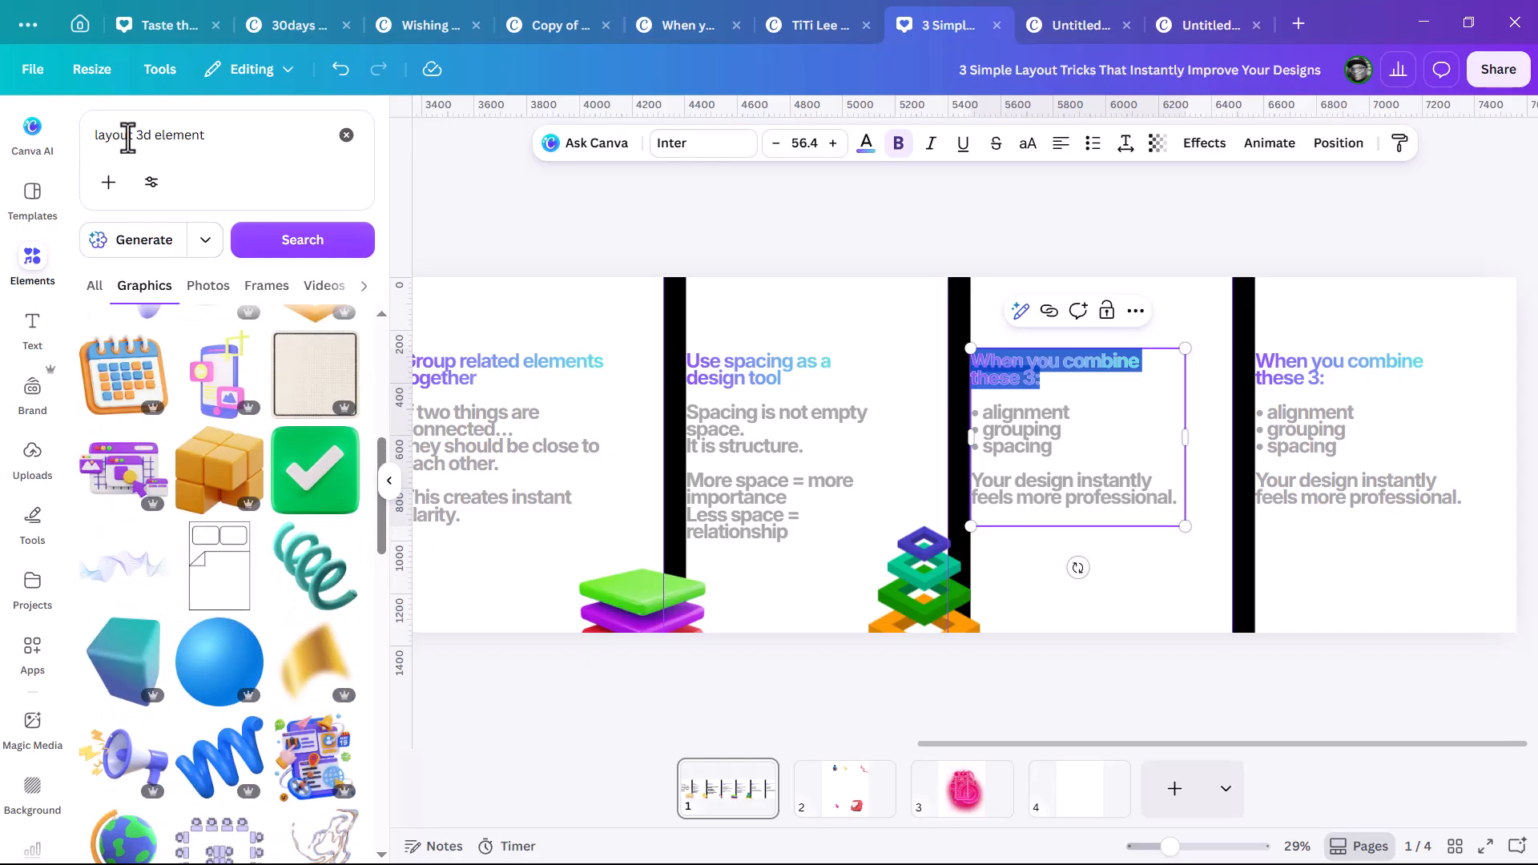
pyautogui.moveTo(132, 136); pyautogui.dragTo(69, 141)
pyautogui.press('BackSpace')
pyautogui.write('colour')
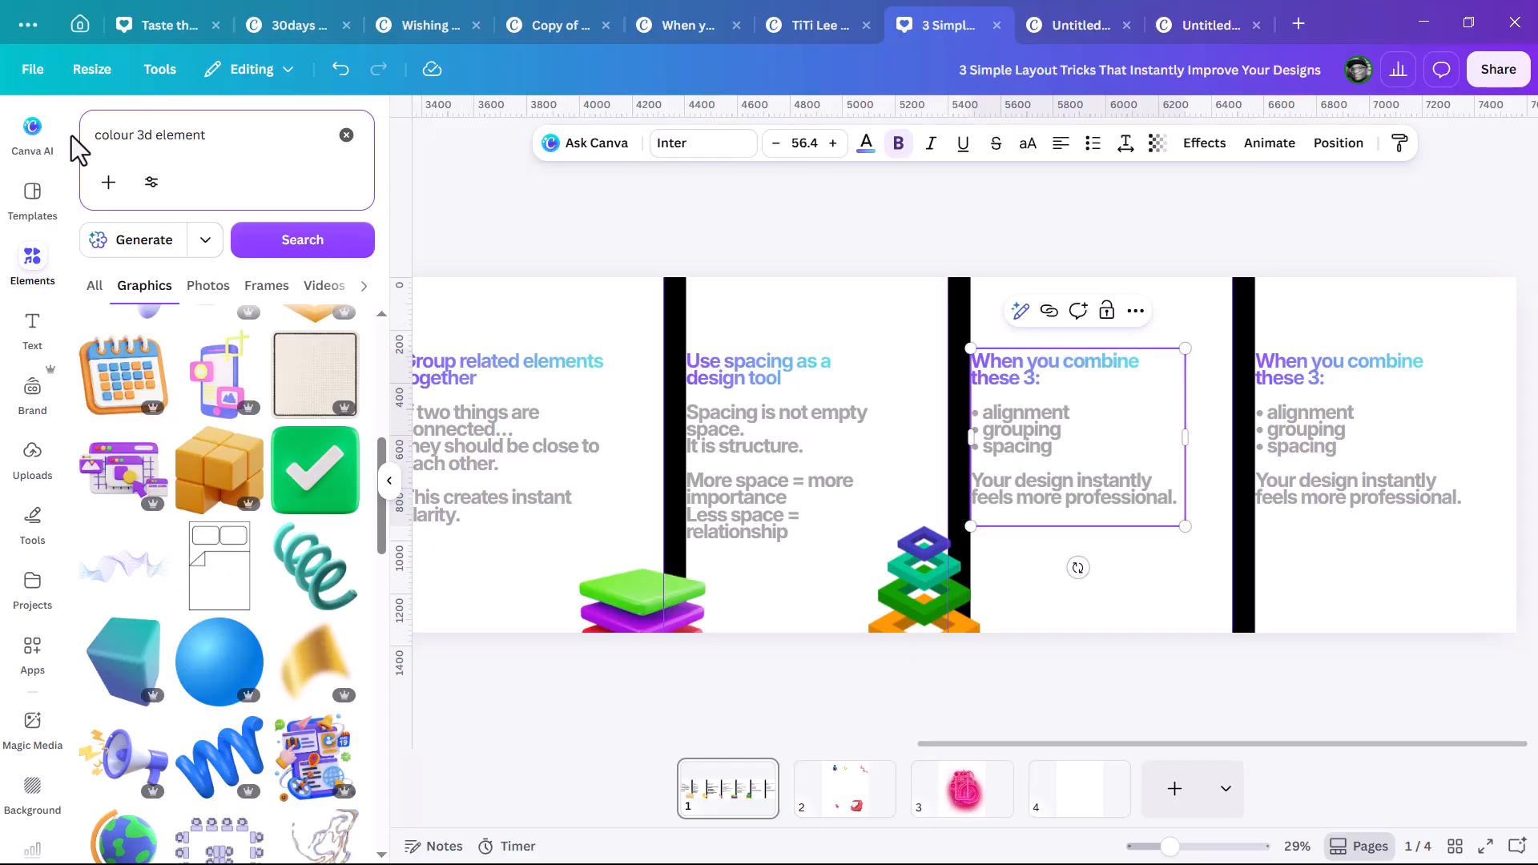
pyautogui.press('Return')
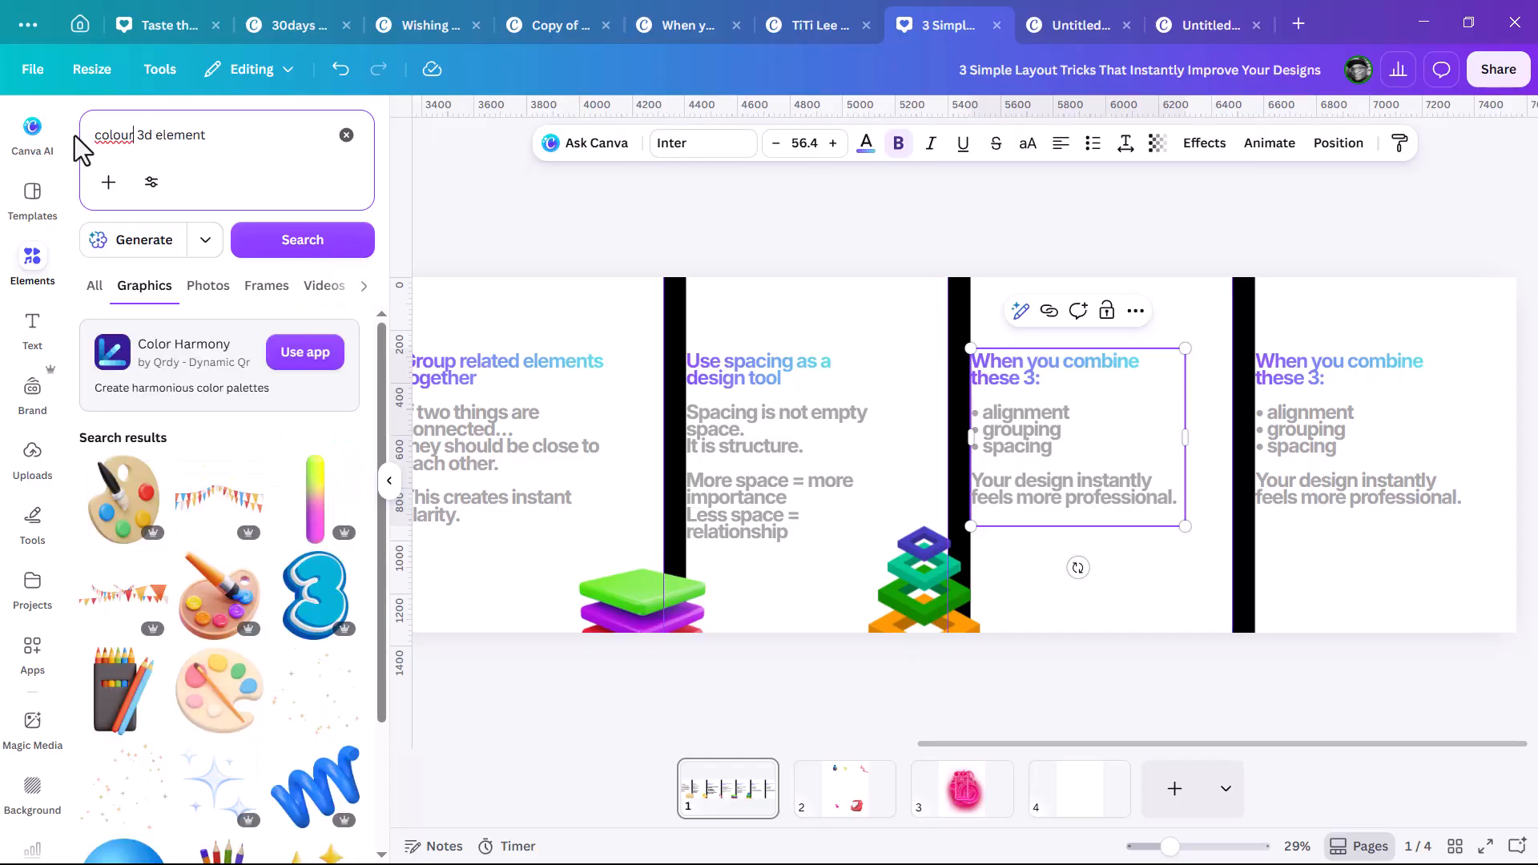
# Add the 3D paint palette with brush, shrink it and place it at the bottom across the divider between slides 6 and 7.
pyautogui.scroll(-1, 282, 548)
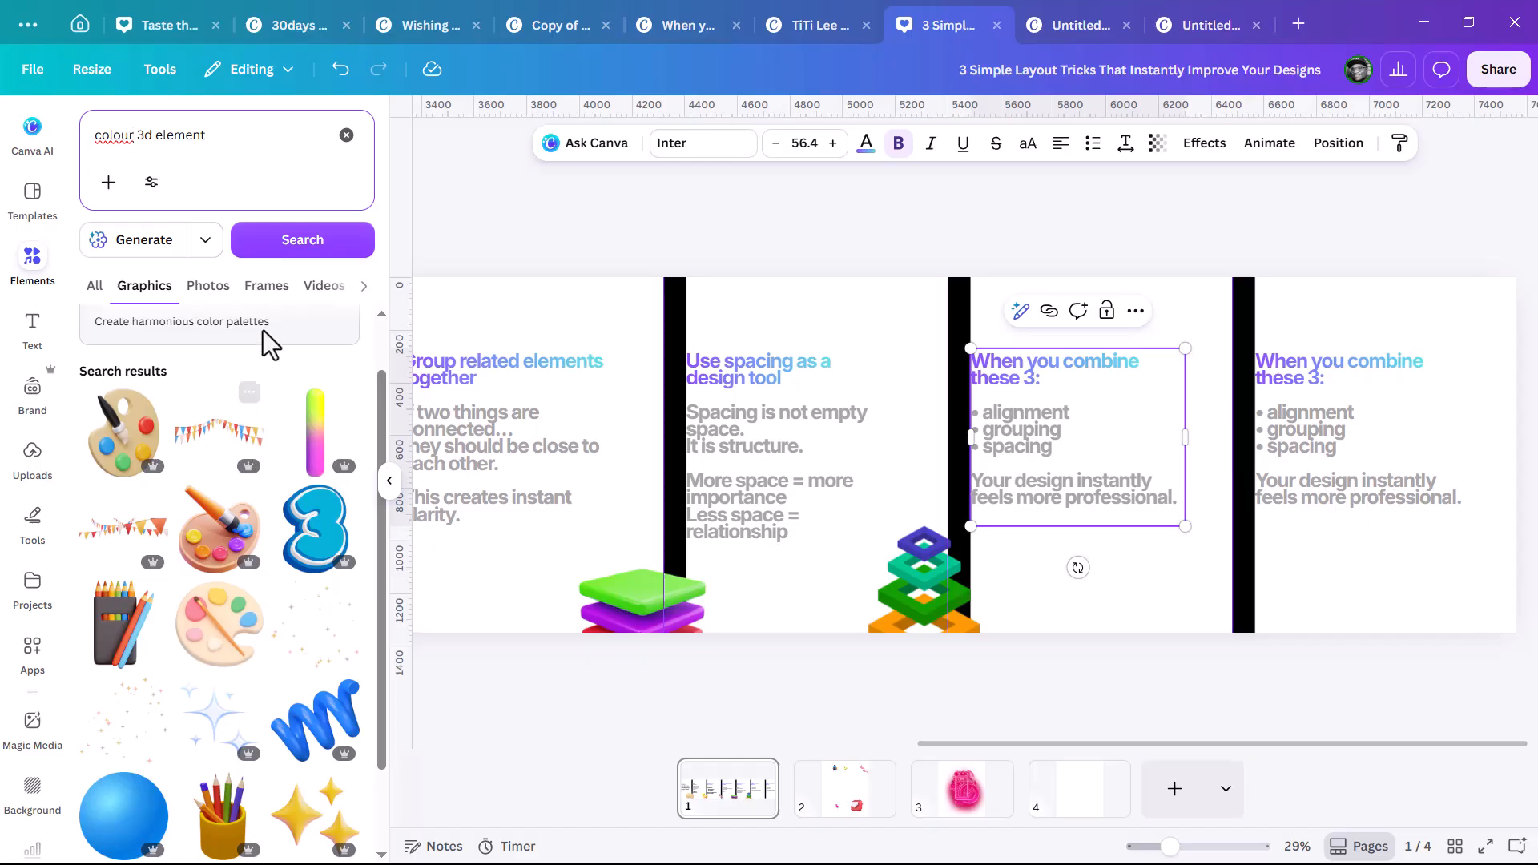
pyautogui.scroll(-1, 248, 497)
pyautogui.scroll(-5, 241, 529)
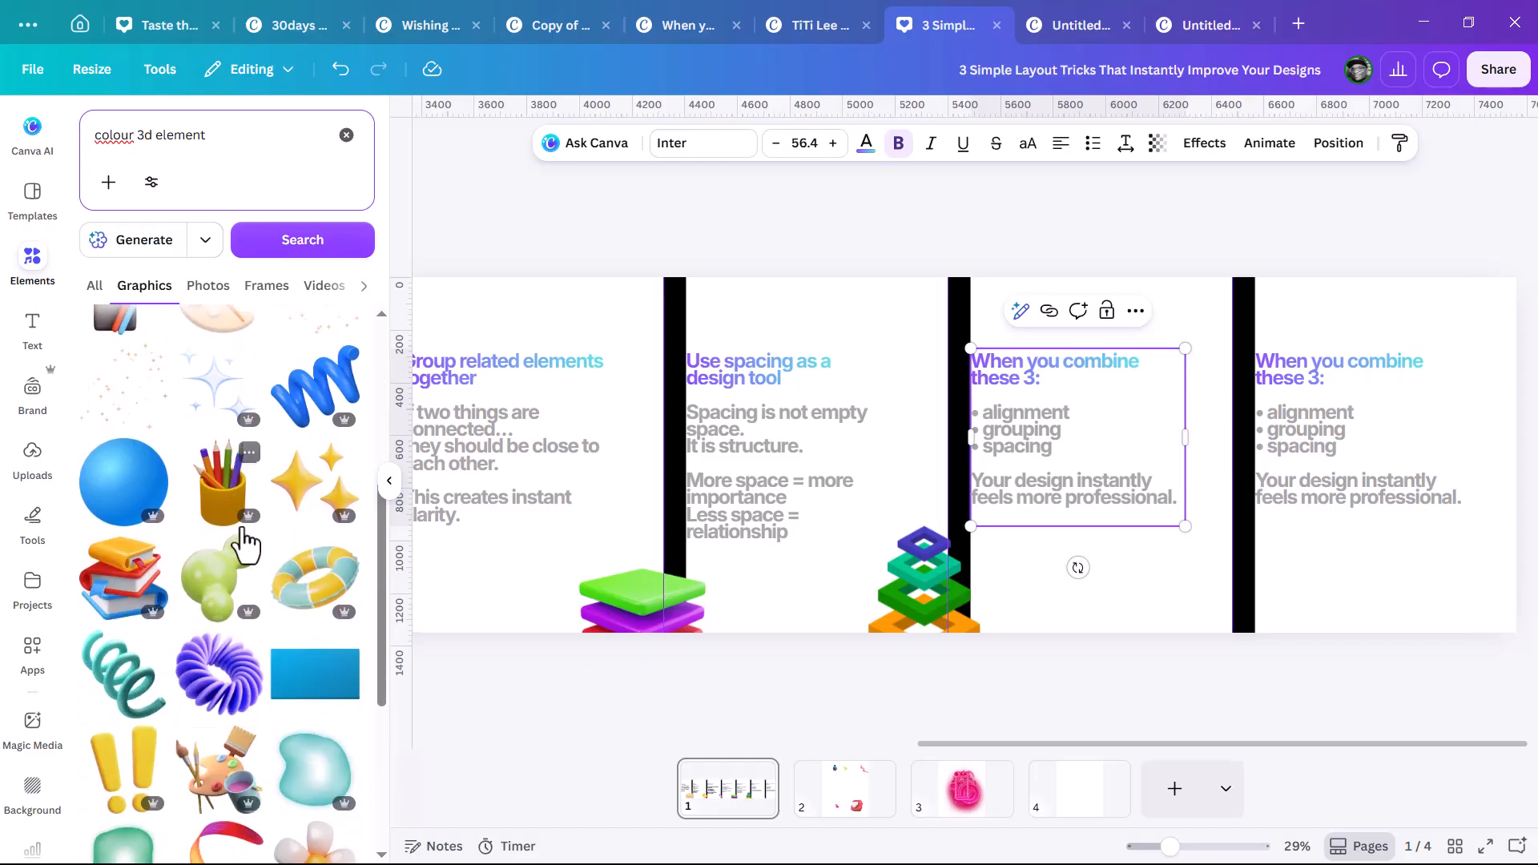
pyautogui.scroll(-4, 245, 545)
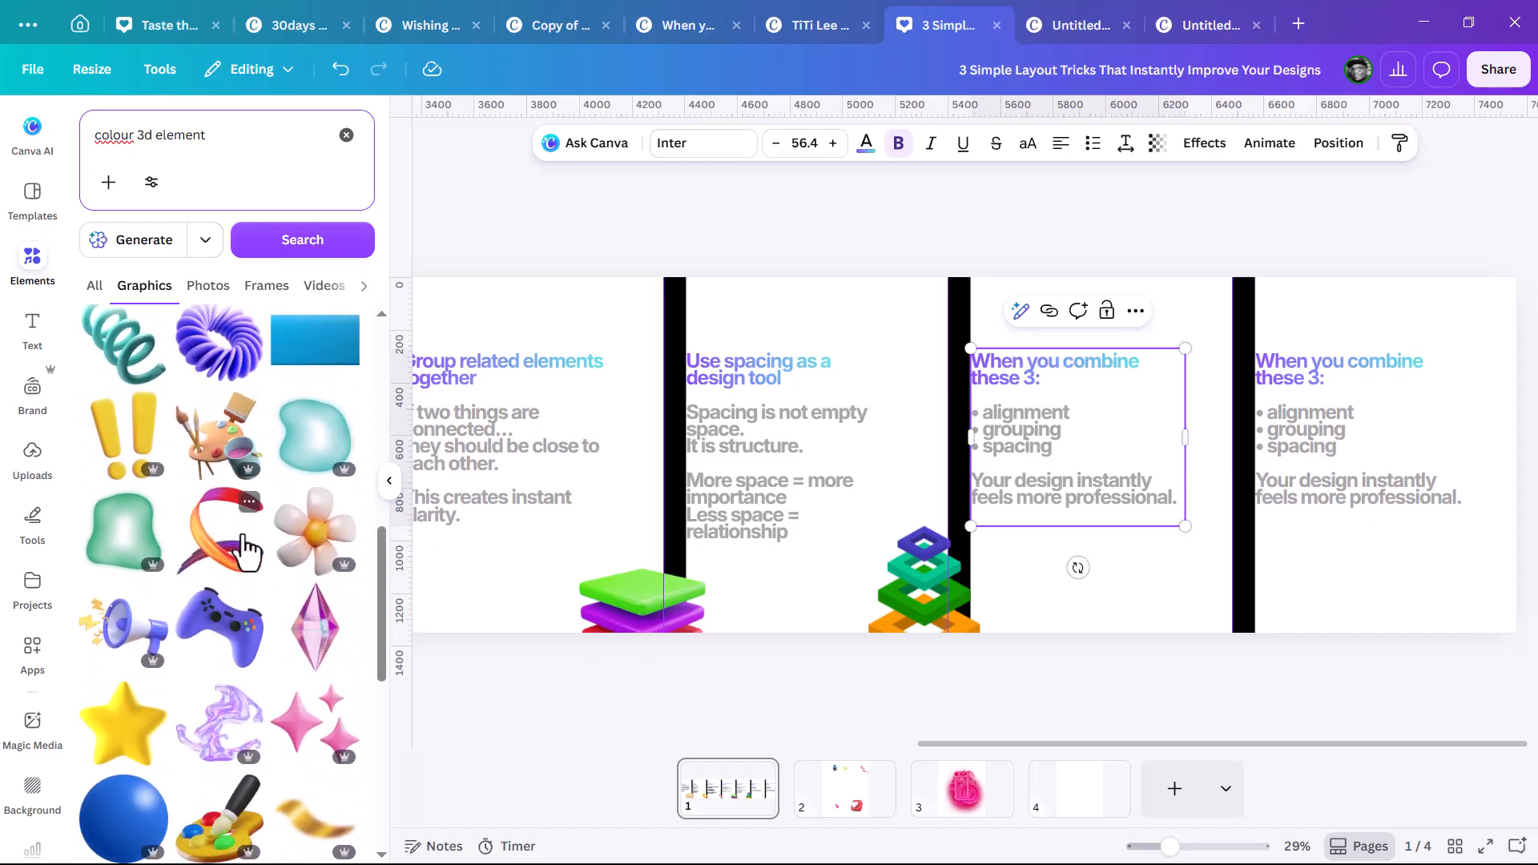
pyautogui.scroll(-2, 256, 545)
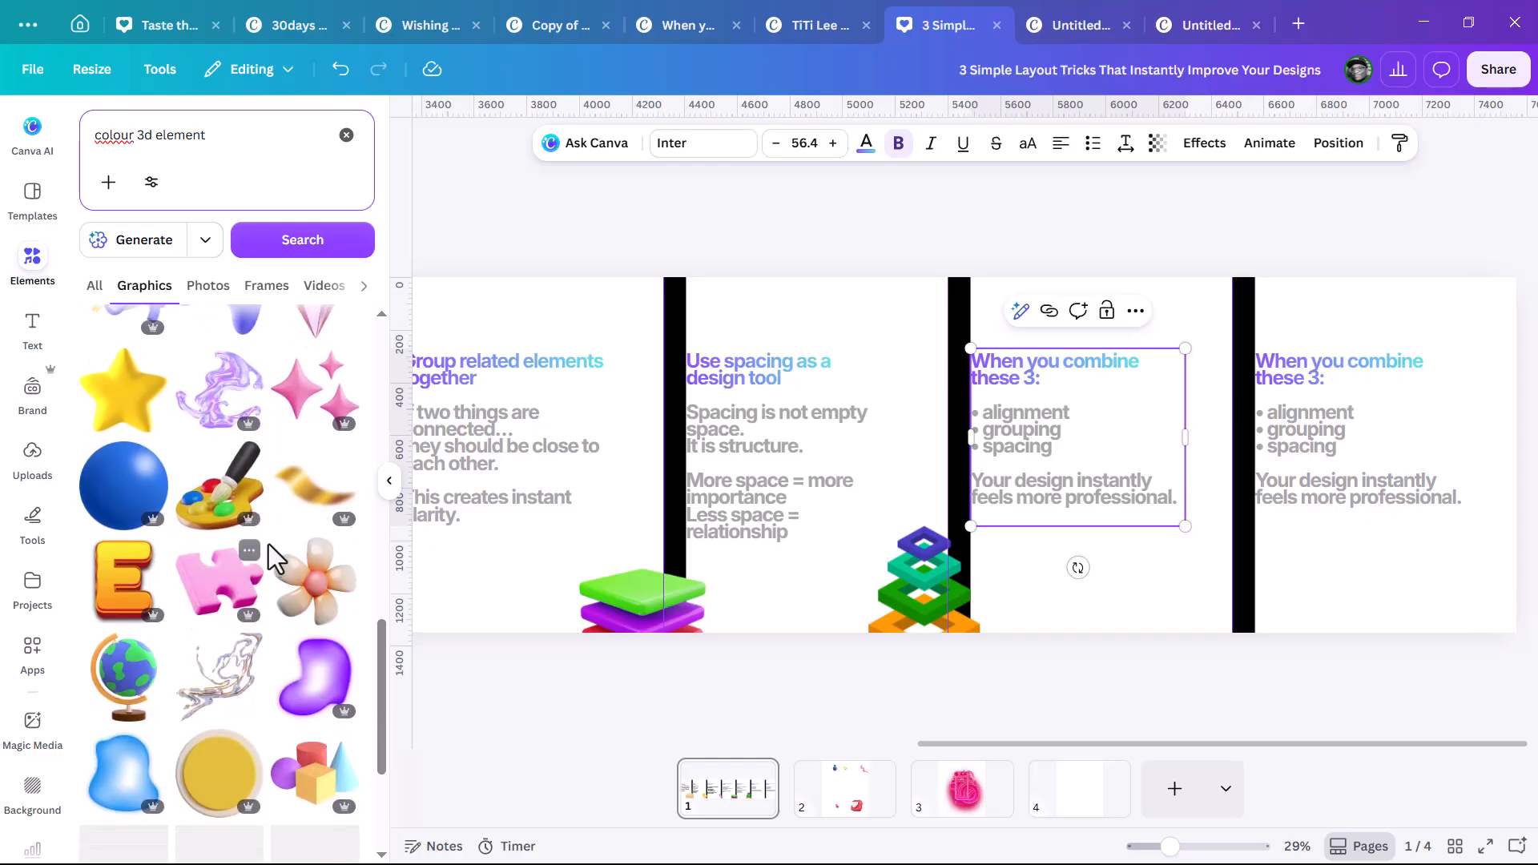
pyautogui.click(220, 517)
pyautogui.moveTo(668, 315)
pyautogui.mouseDown()
pyautogui.moveTo(513, 493)
pyautogui.moveTo(481, 500)
pyautogui.moveTo(1229, 584)
pyautogui.moveTo(1210, 567)
pyautogui.moveTo(1225, 593)
pyautogui.moveTo(1135, 625)
pyautogui.moveTo(1183, 588)
pyautogui.mouseUp()
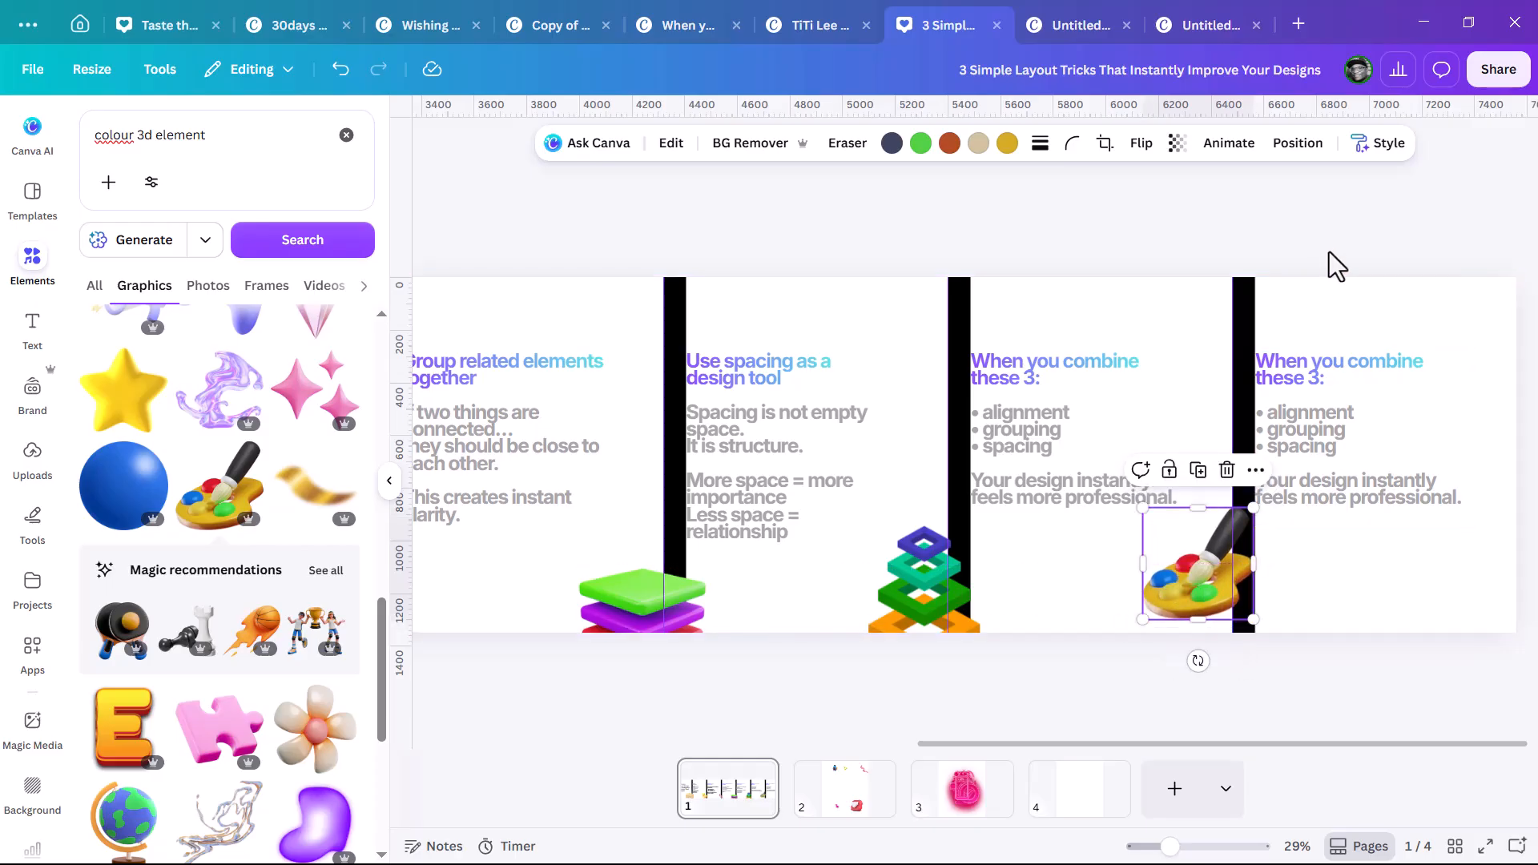
# Narrow the seventh slide's text box slightly and copy the line "Simple design wins." from the text document in Notepad.
pyautogui.click(1386, 398)
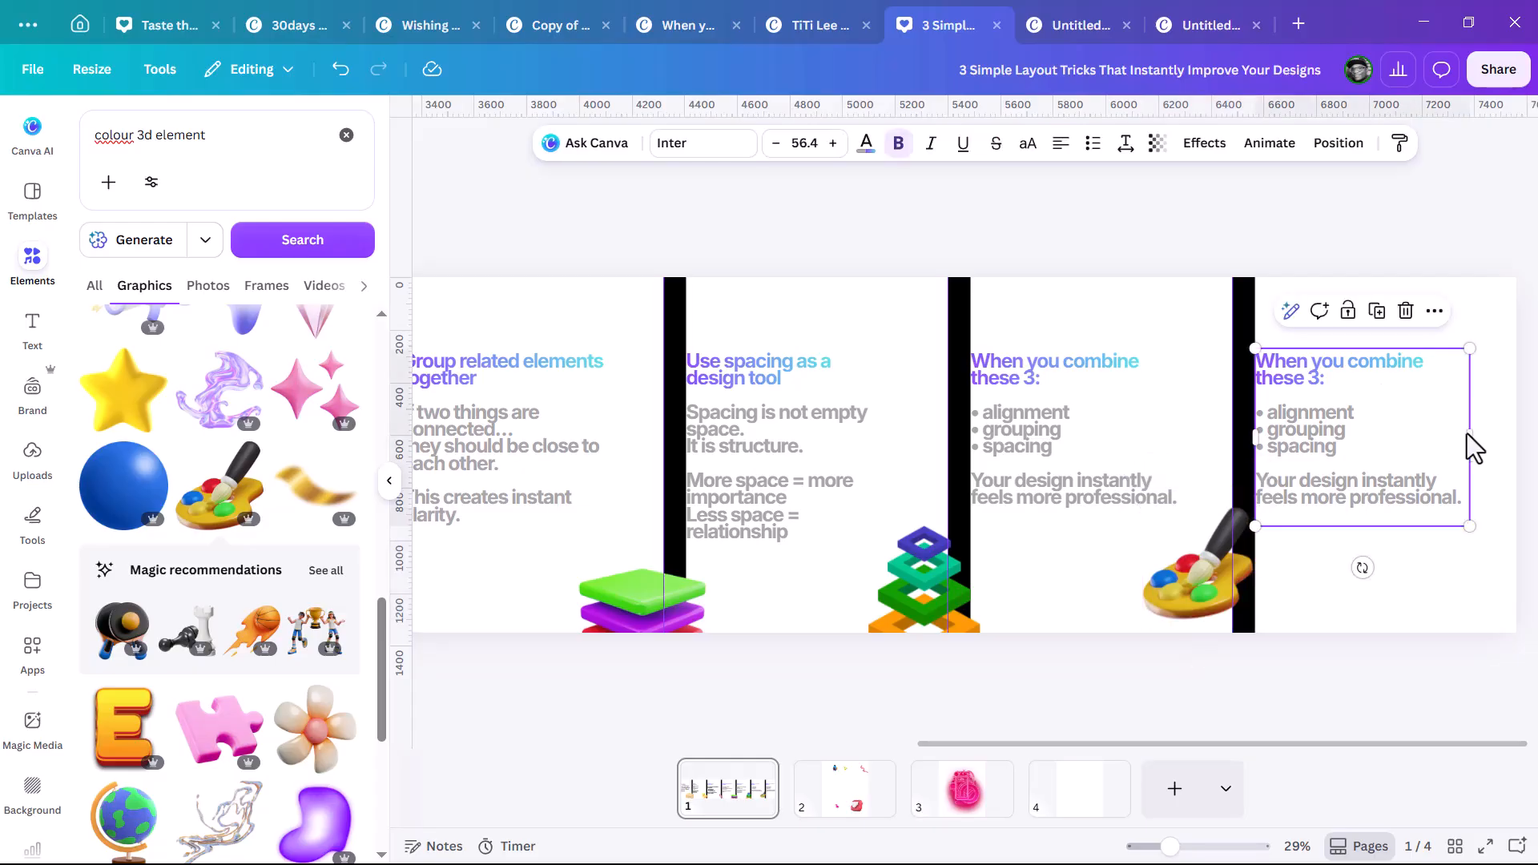
pyautogui.moveTo(1471, 436); pyautogui.dragTo(1454, 448)
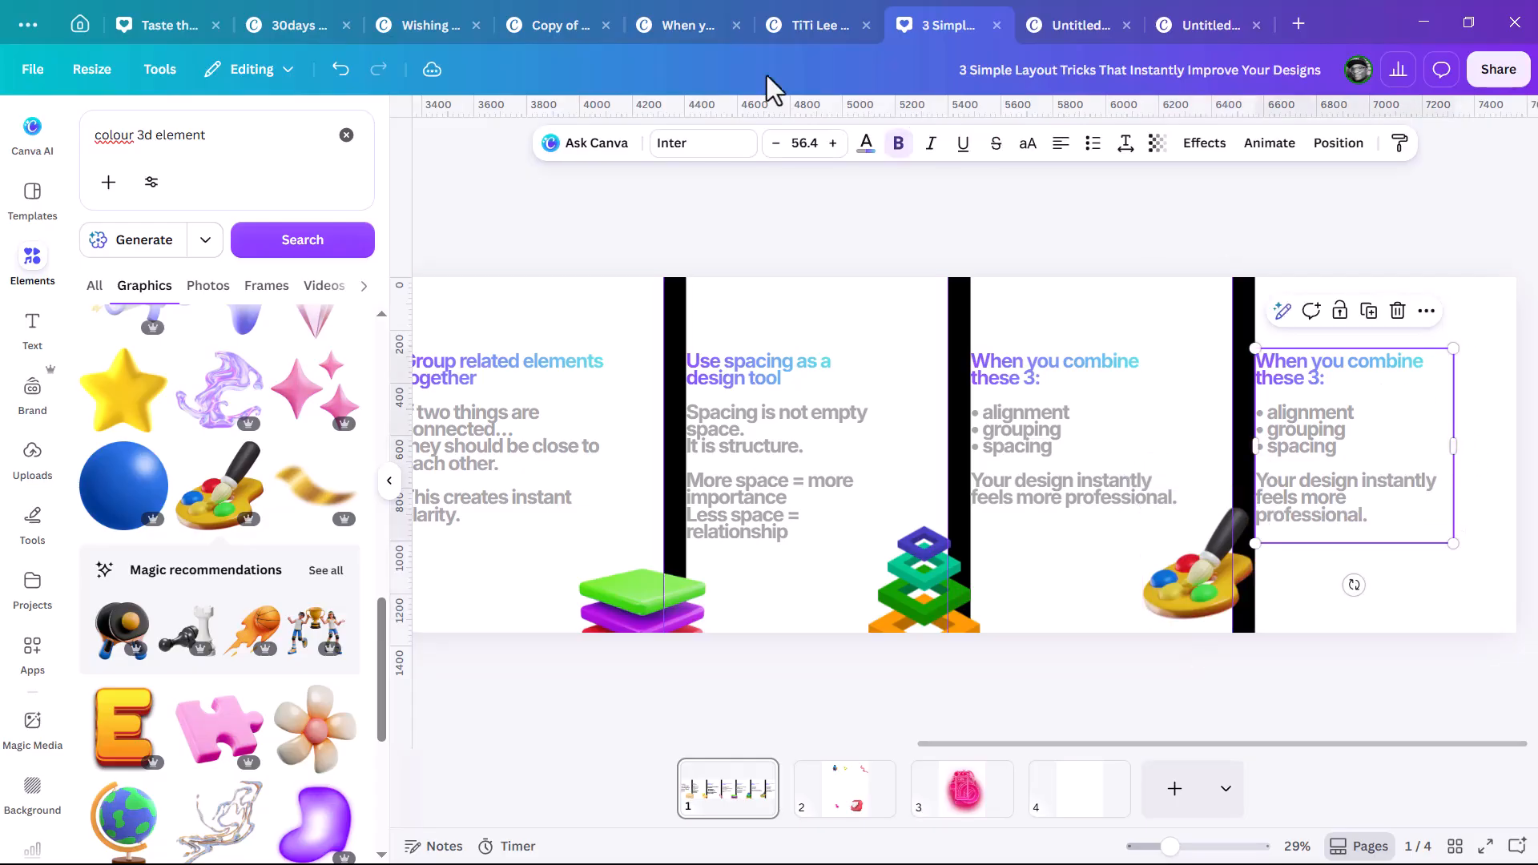
pyautogui.hotkey('alt', 'Tab')
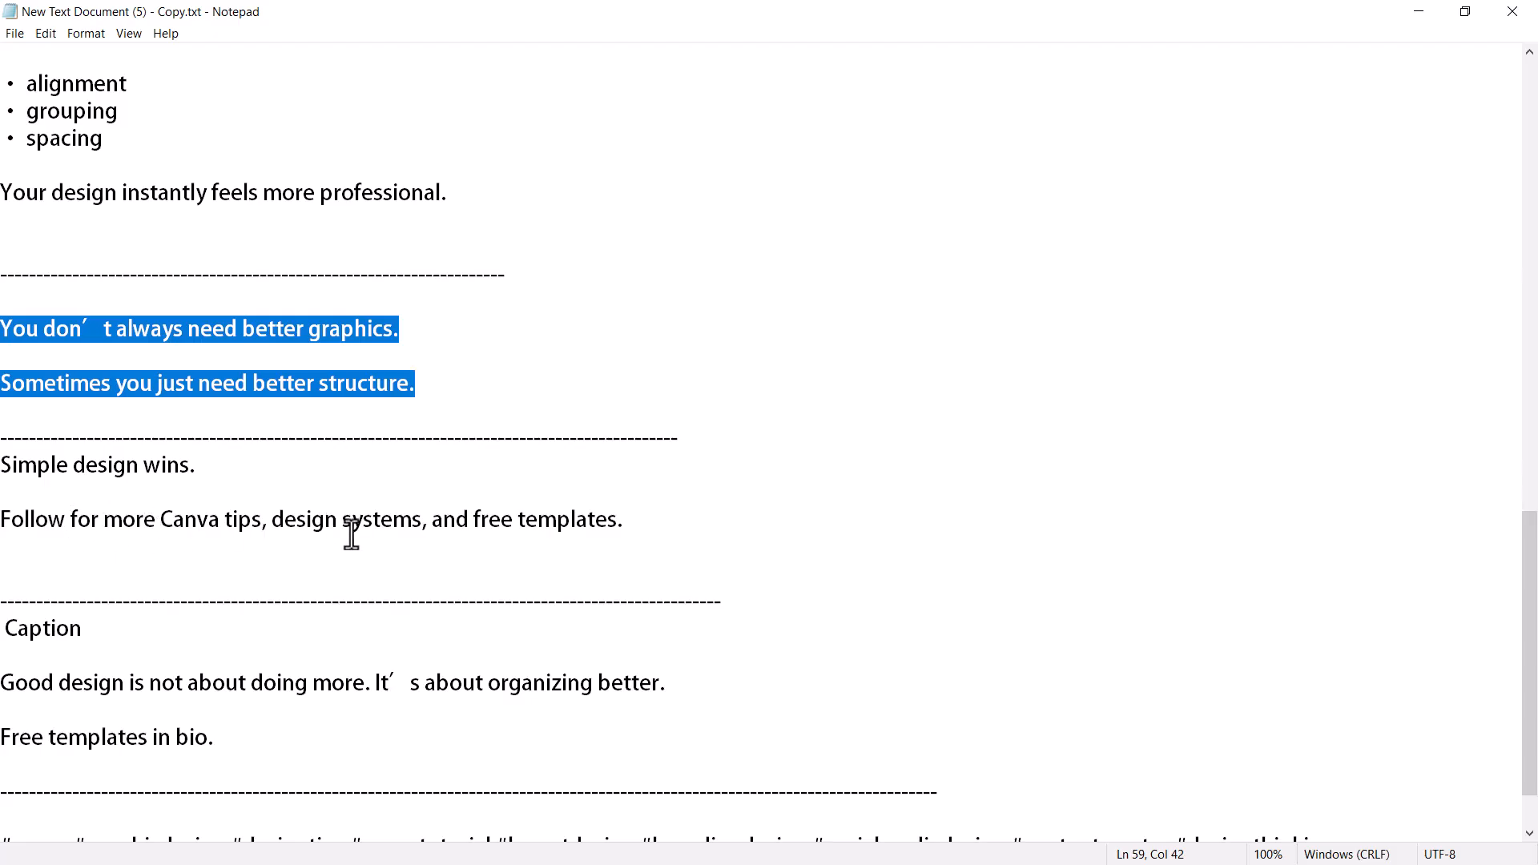
pyautogui.moveTo(5, 467); pyautogui.dragTo(196, 480)
pyautogui.hotkey('ctrl', 'c')
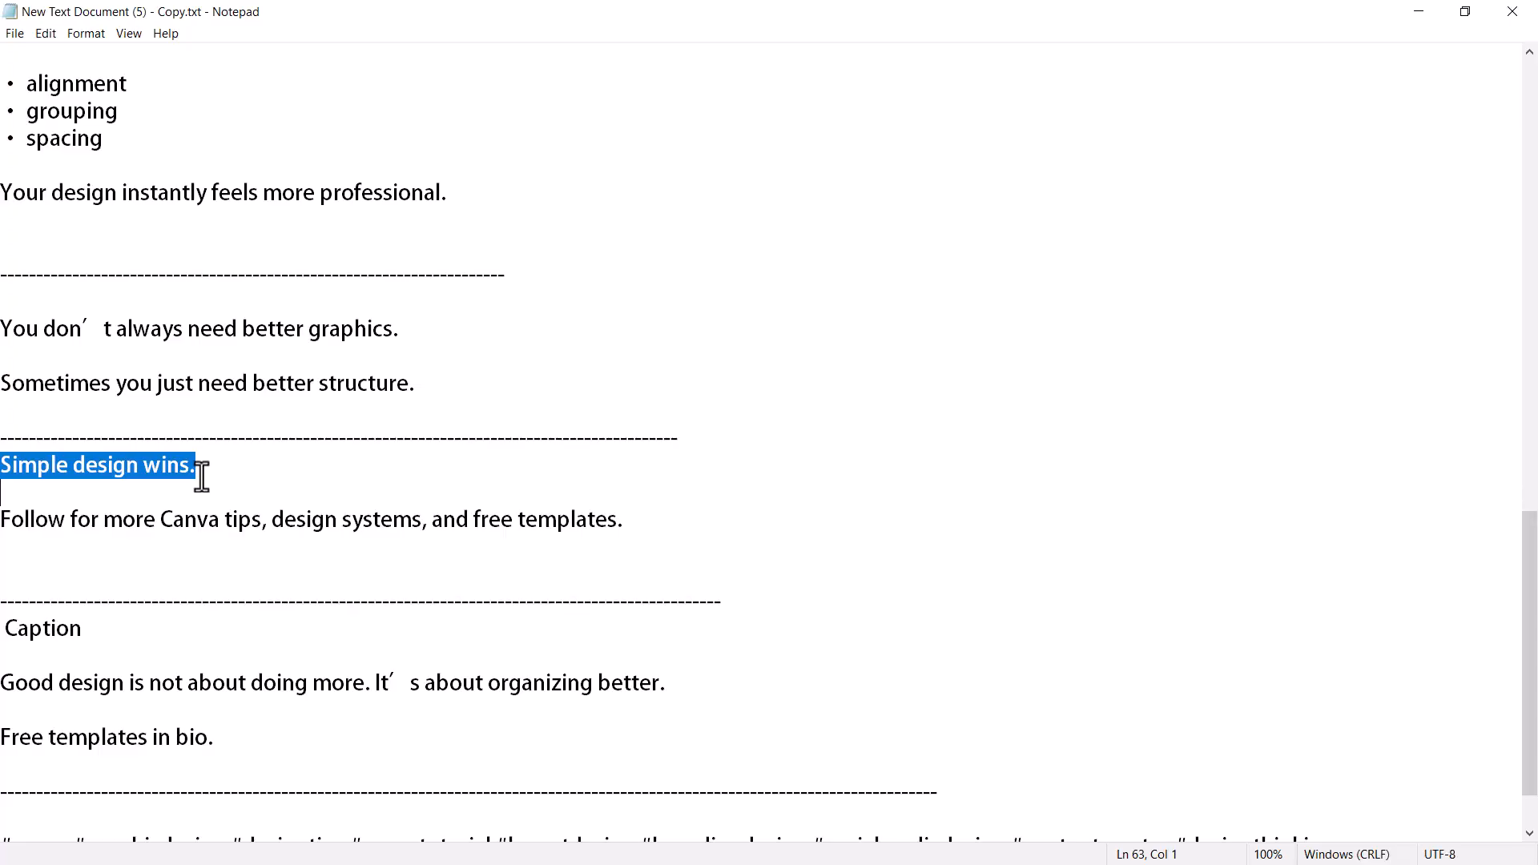
# Back in Canva, paste "Simple design wins." as a separate closing paragraph in the seventh slide's text box.
pyautogui.hotkey('alt', 'Tab')
pyautogui.click(1384, 521)
pyautogui.press('Return')
pyautogui.hotkey('ctrl', 'v')
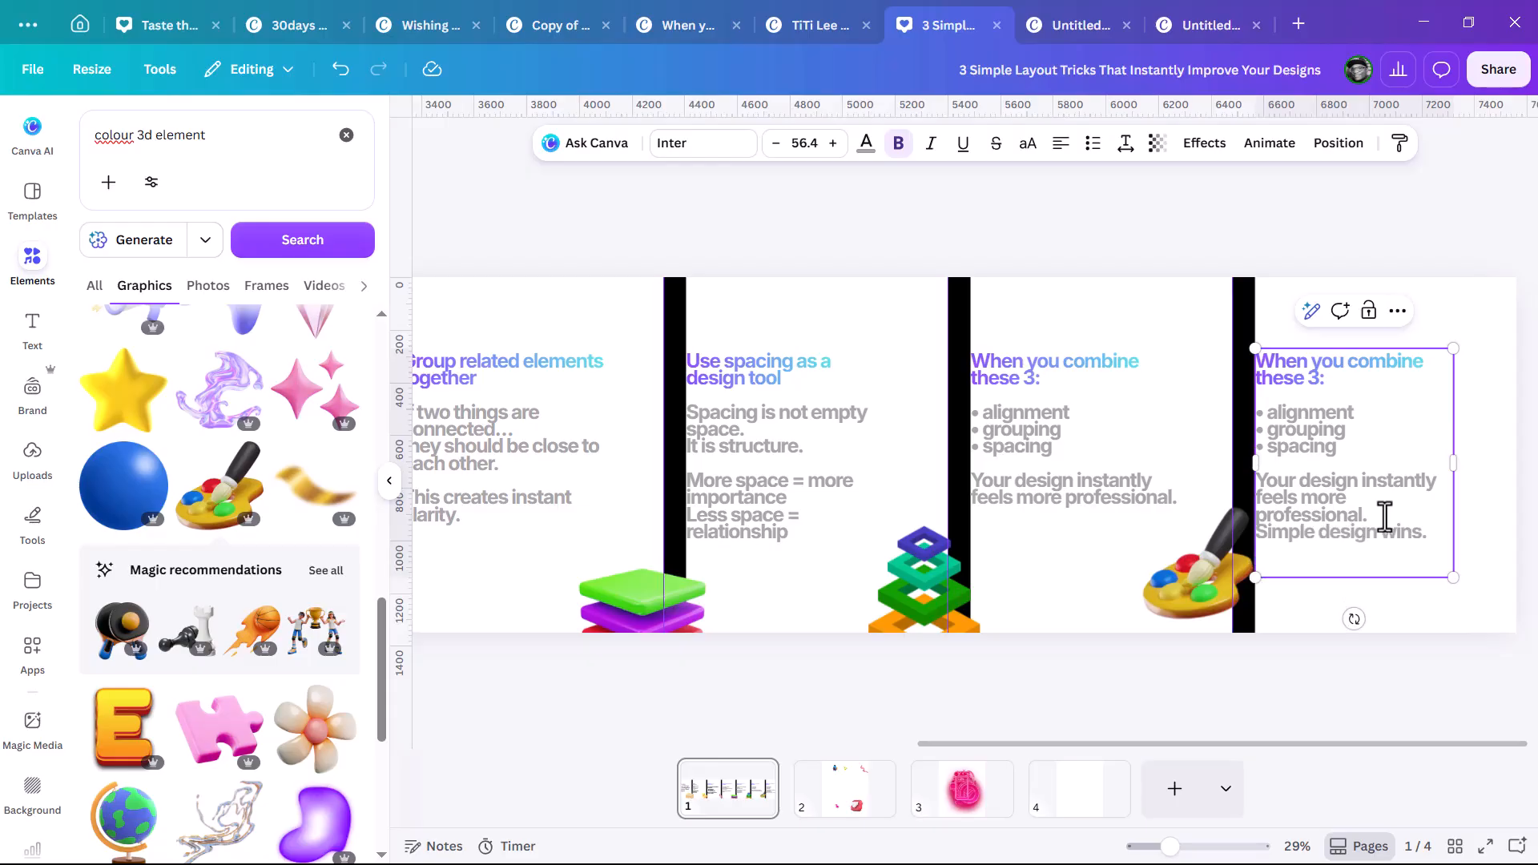
pyautogui.press('Return')
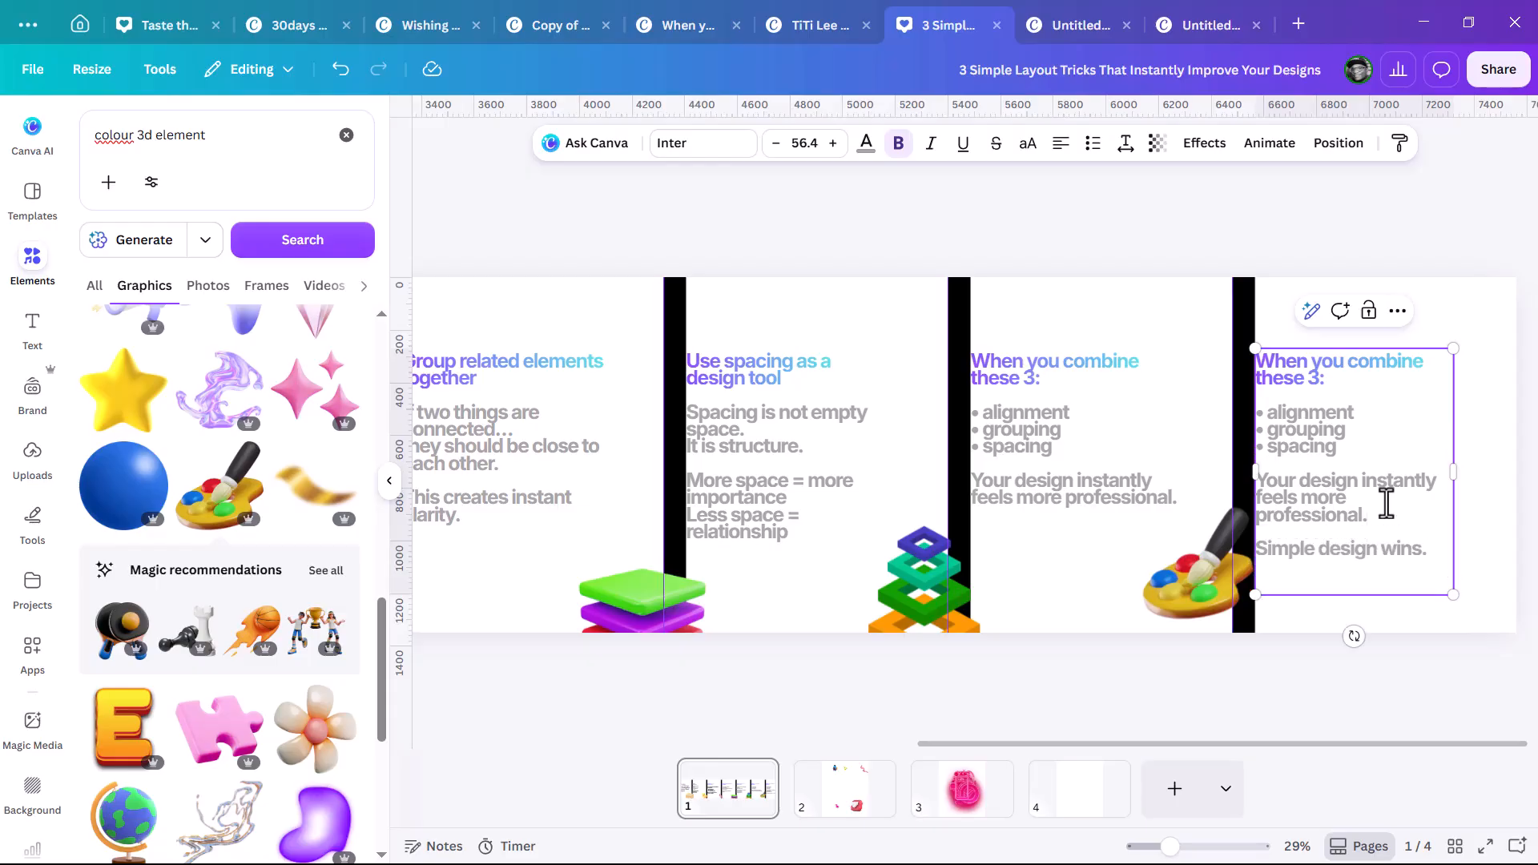
# Move the seventh slide's text block slightly upward and fine-tune its vertical position.
pyautogui.click(1425, 253)
pyautogui.click(1415, 381)
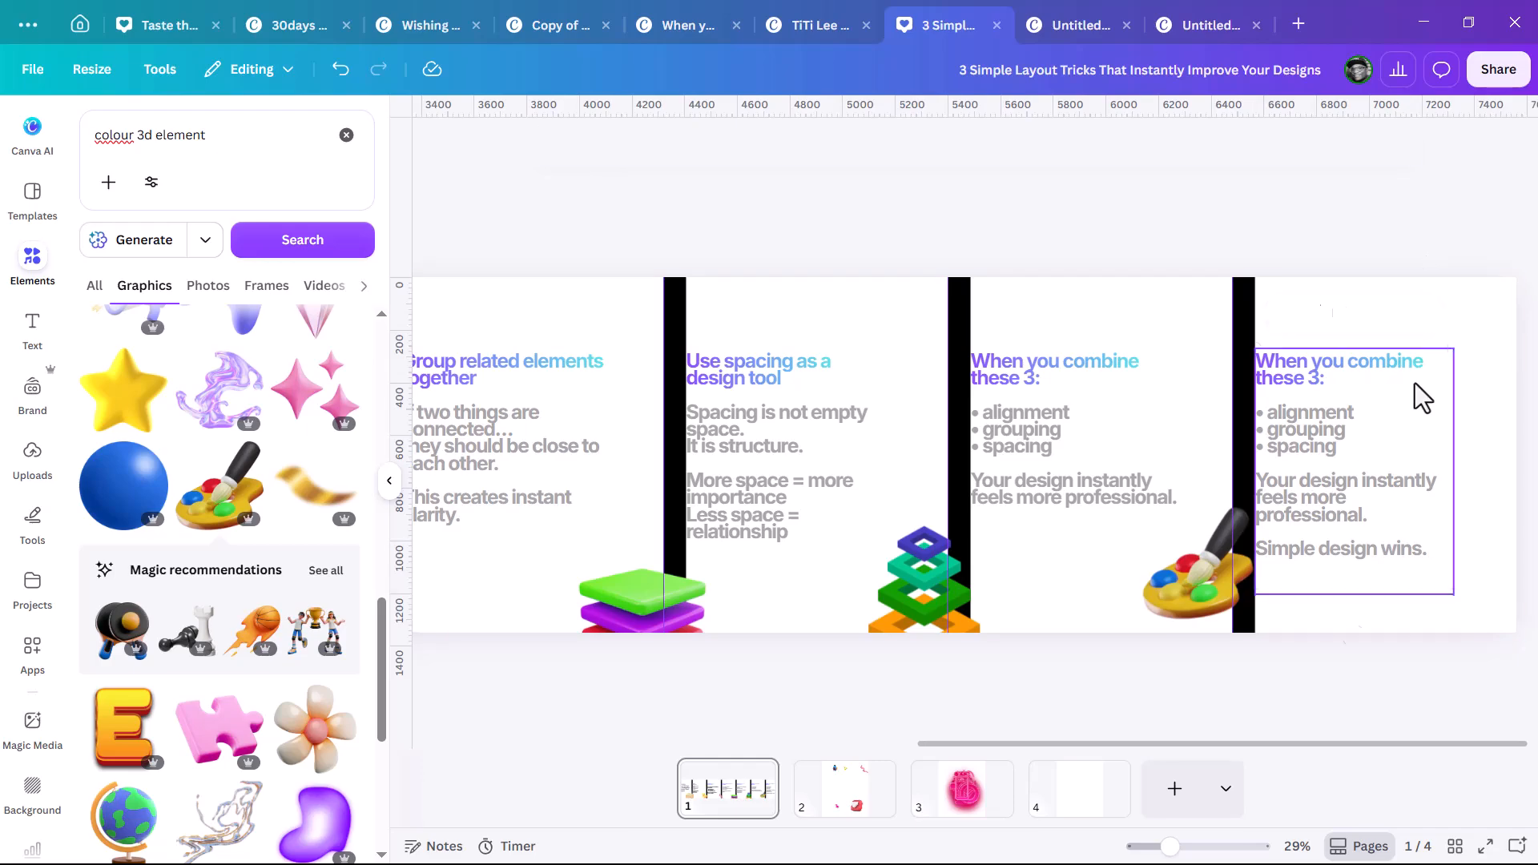
pyautogui.click(1411, 244)
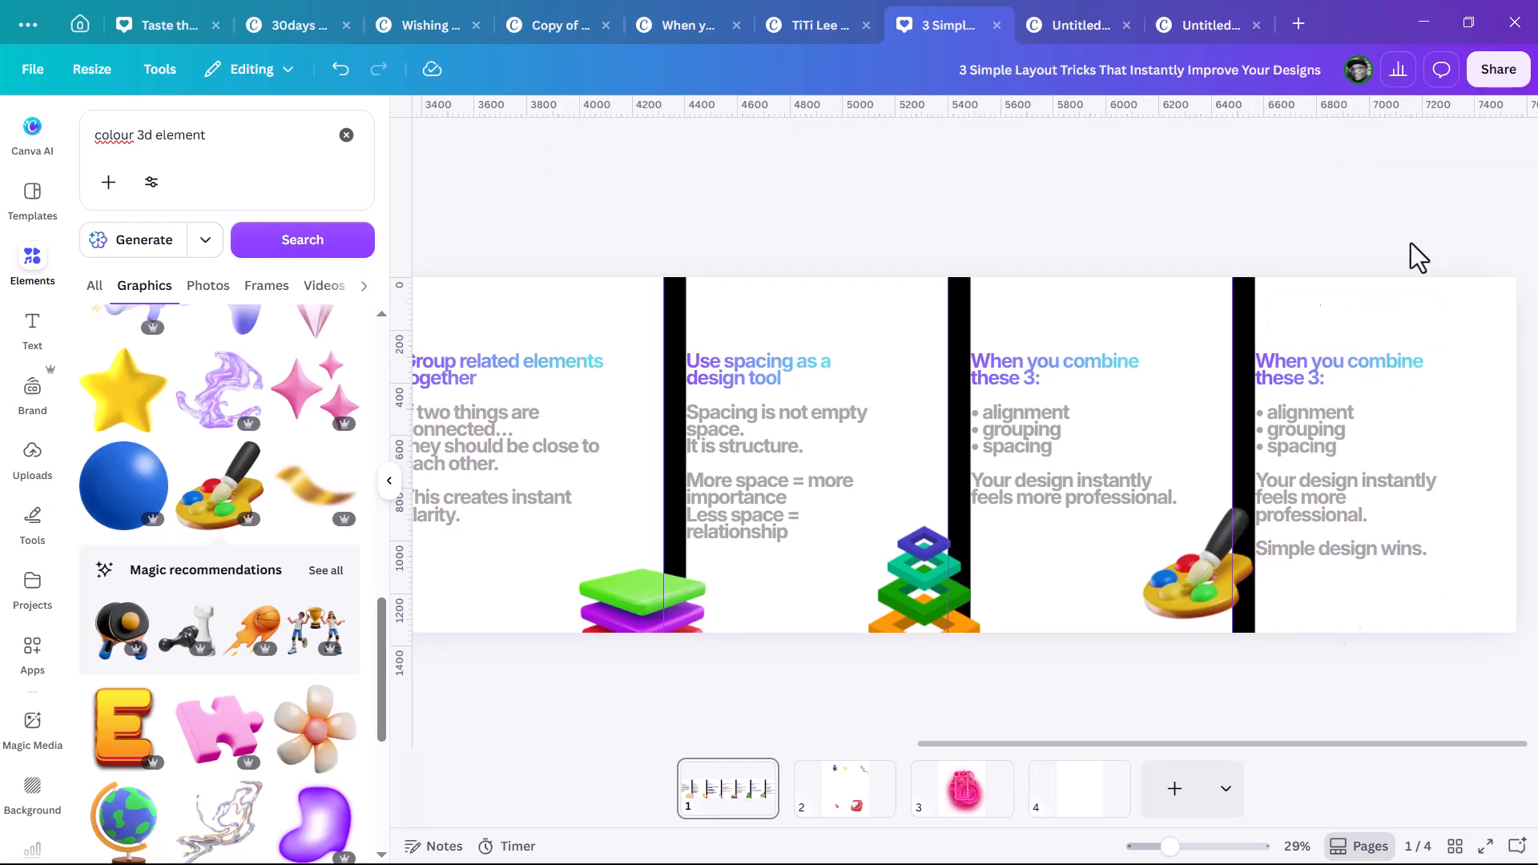
pyautogui.moveTo(1380, 407); pyautogui.dragTo(1383, 395)
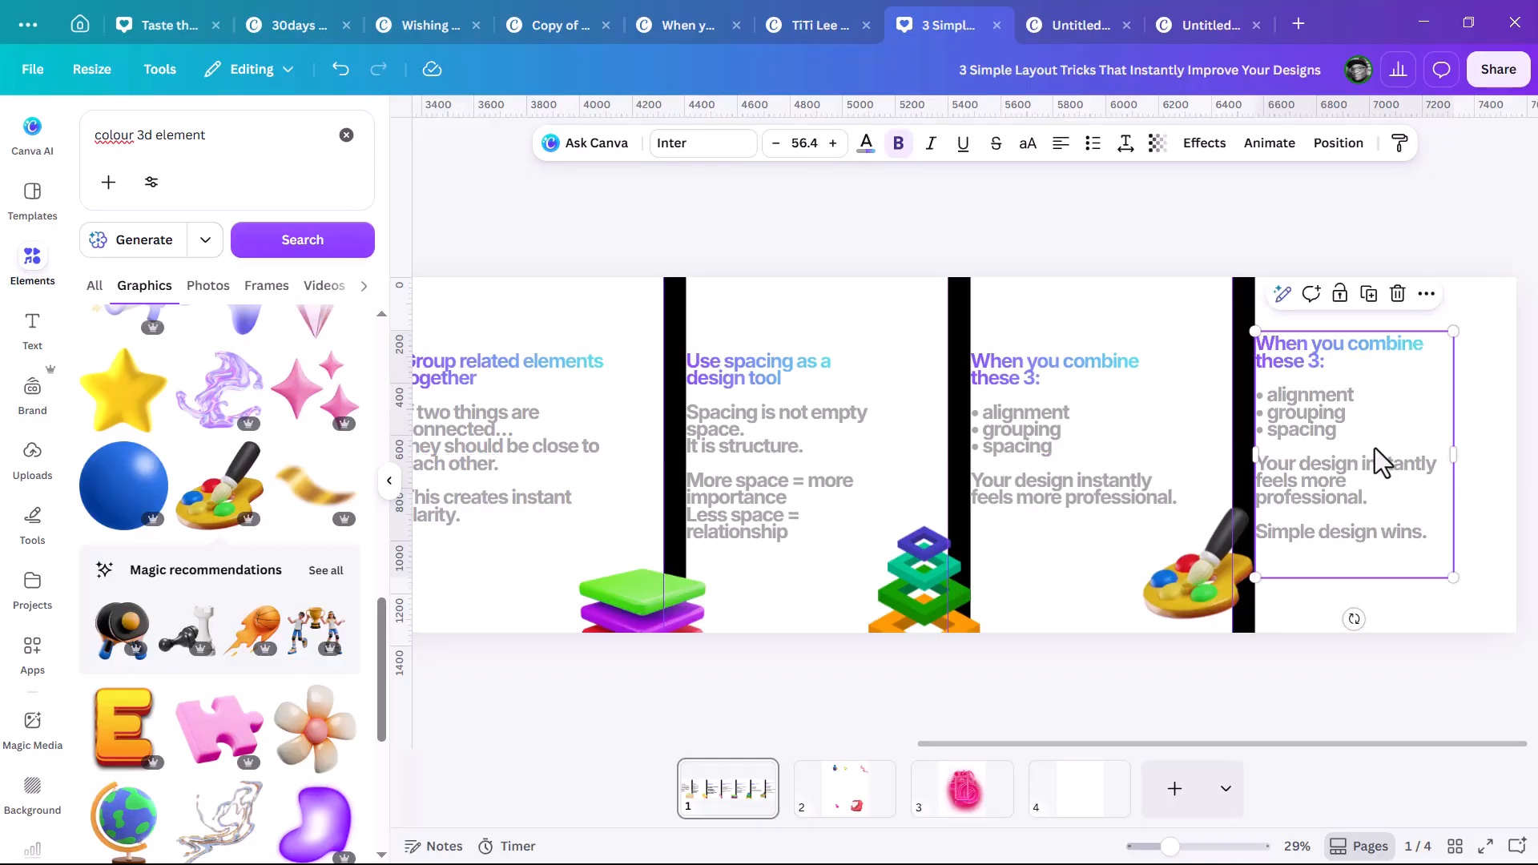
pyautogui.hotkey('shift', 'Down')
pyautogui.hotkey('shift', 'Down')
pyautogui.scroll(-2, 1158, 482)
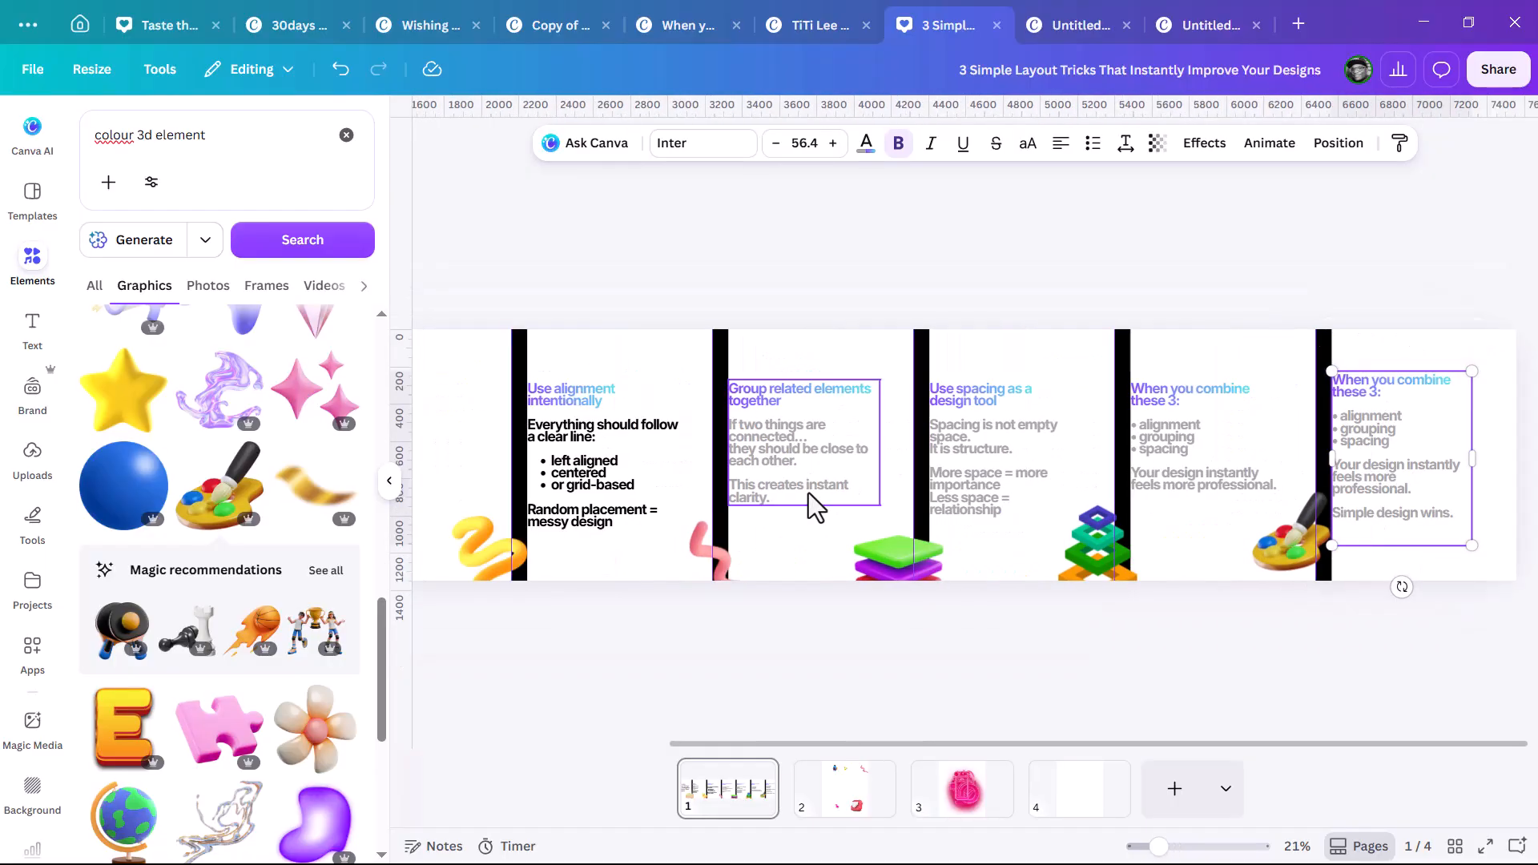
# Widen the second slide's text box and nudge the yellow squiggle between slides 2 and 3 slightly sideways and down.
pyautogui.scroll(-2, 583, 480)
pyautogui.scroll(2, 505, 459)
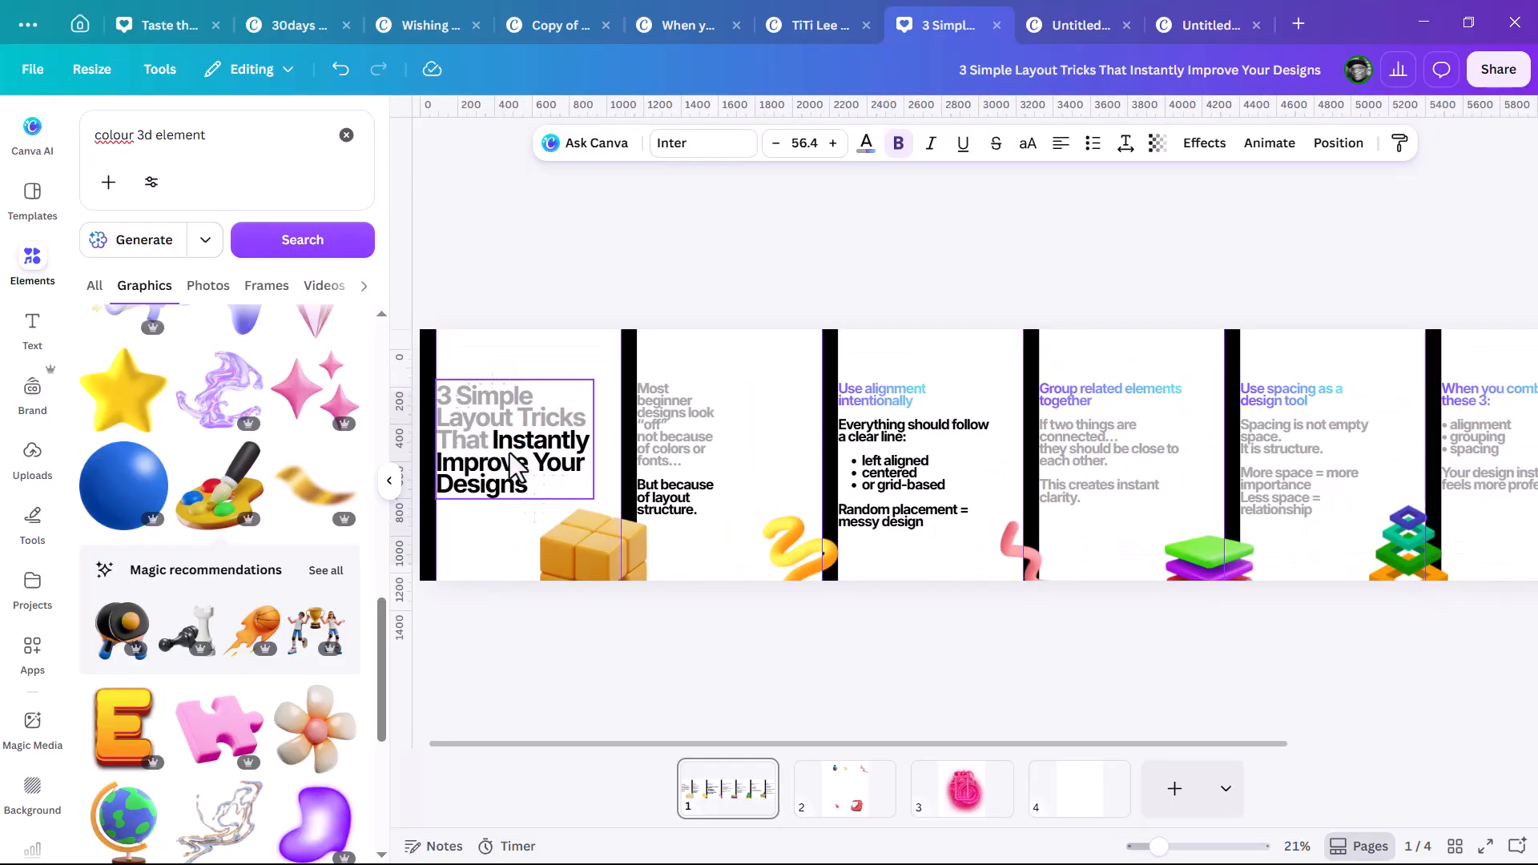
pyautogui.scroll(1, 480, 469)
pyautogui.click(729, 452)
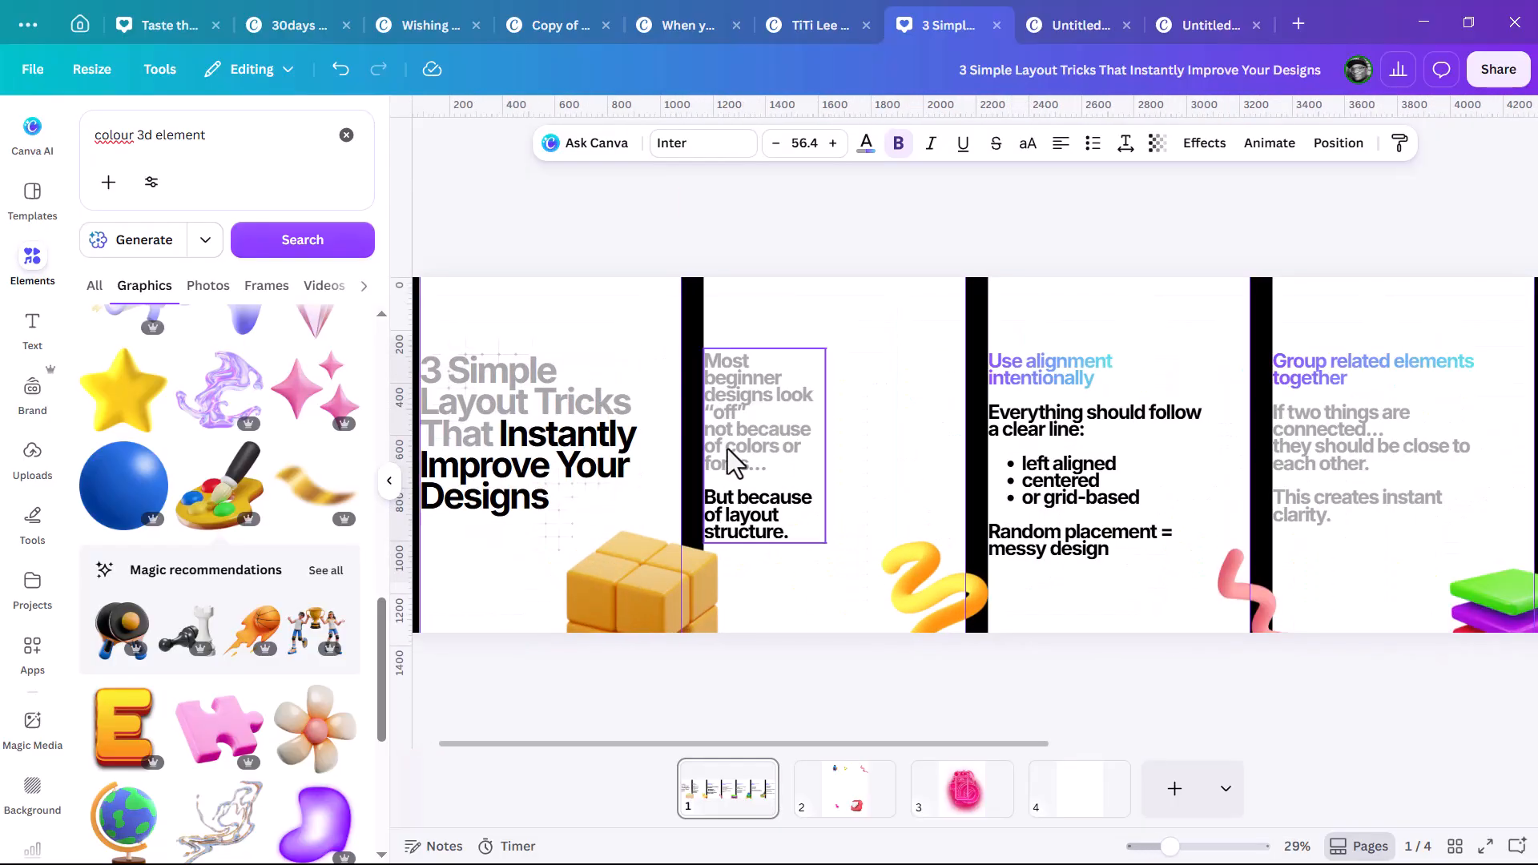
pyautogui.moveTo(823, 446)
pyautogui.mouseDown()
pyautogui.moveTo(904, 453)
pyautogui.moveTo(882, 450)
pyautogui.mouseUp()
pyautogui.moveTo(934, 581); pyautogui.dragTo(948, 589)
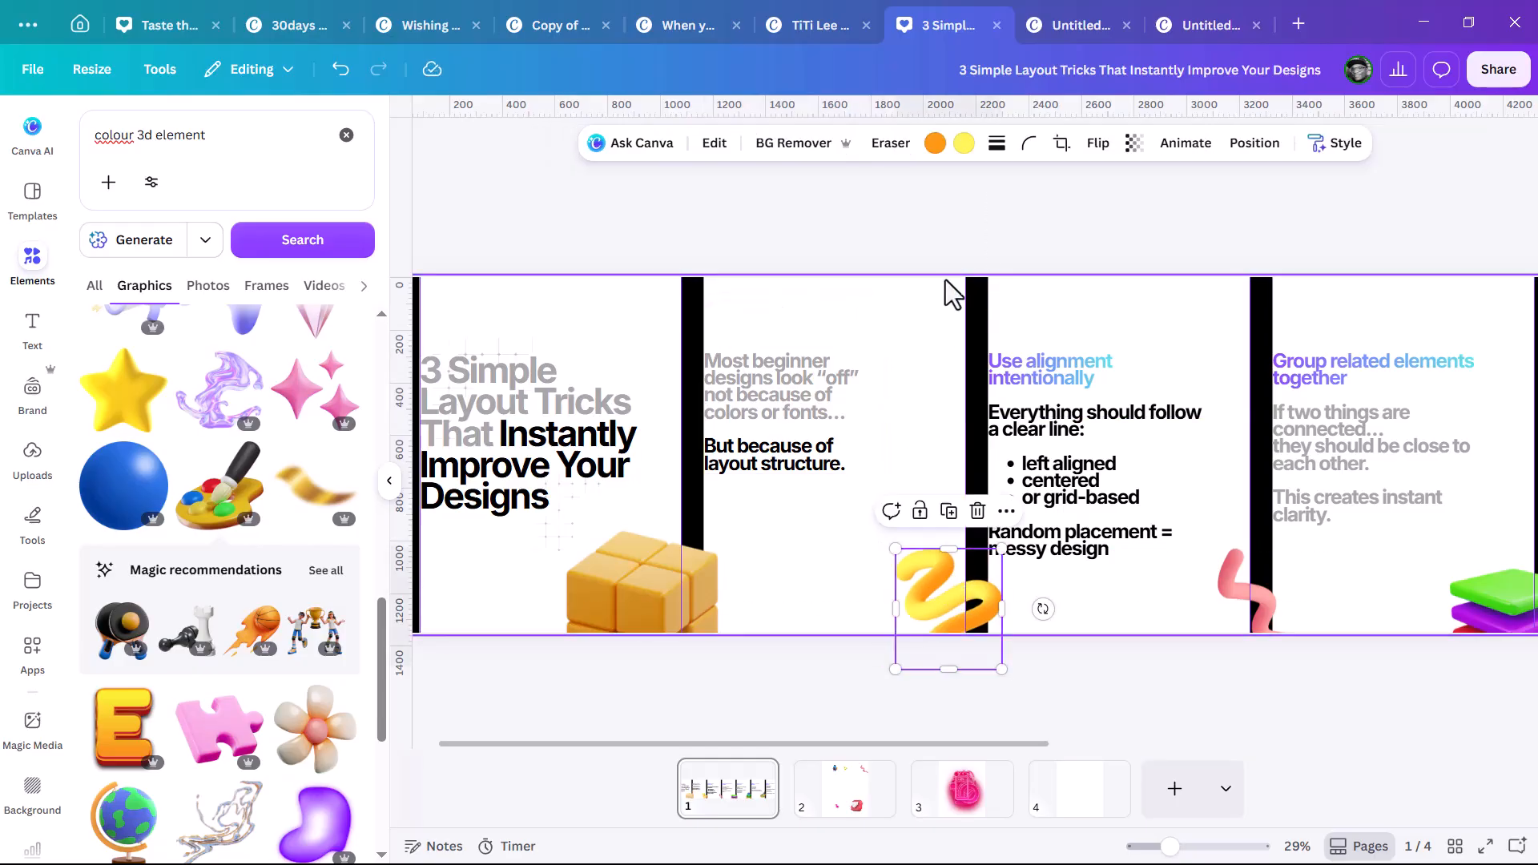
pyautogui.click(927, 267)
# Move the black spacer bar from the left edge of slide 1 to the left edge of slide 2.
pyautogui.scroll(-1, 855, 327)
pyautogui.click(441, 388)
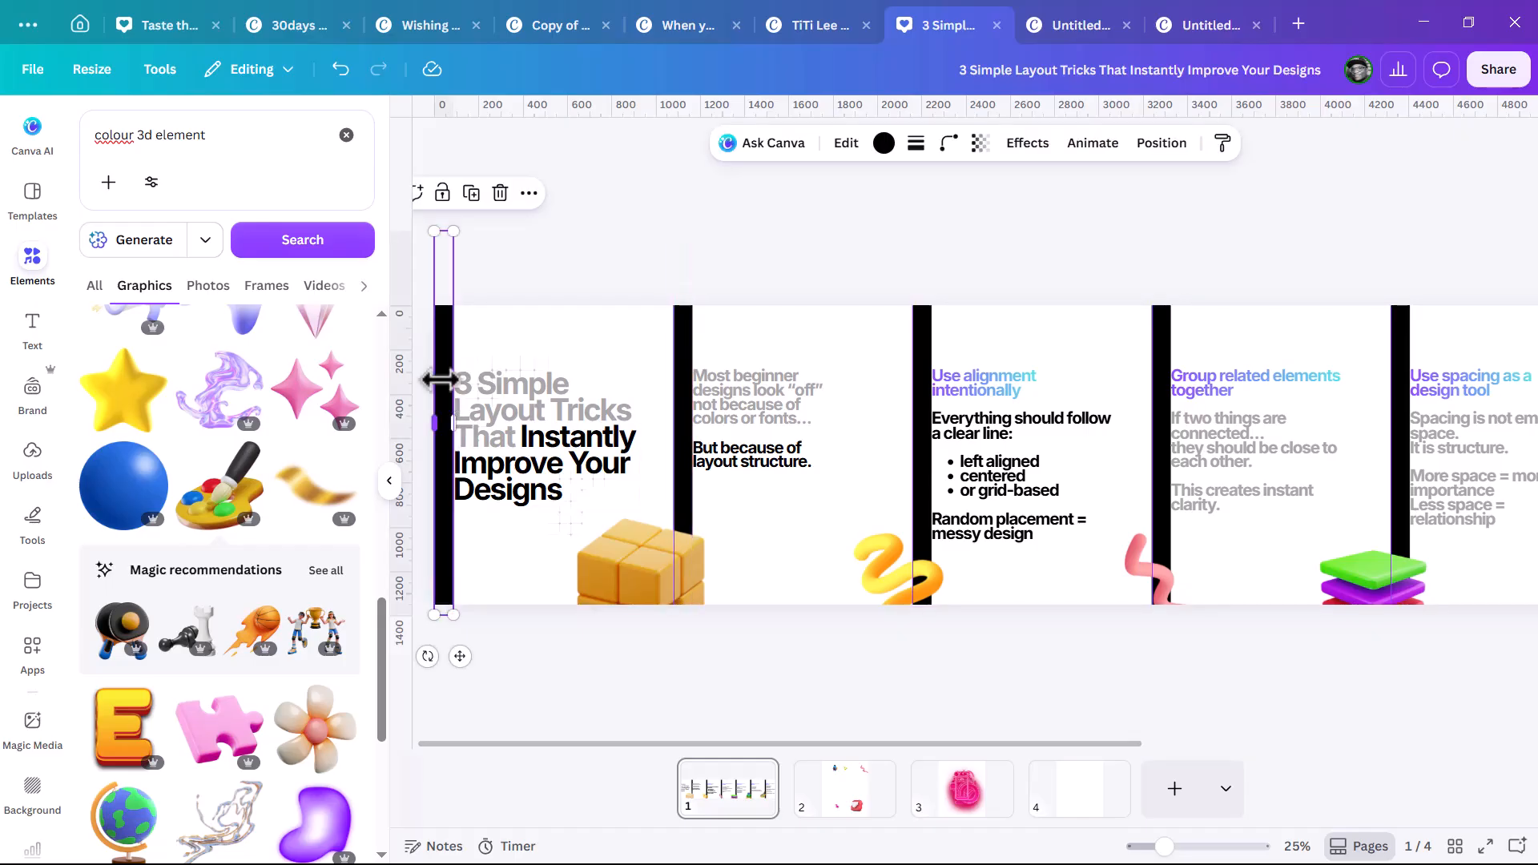
pyautogui.moveTo(441, 380); pyautogui.dragTo(674, 338)
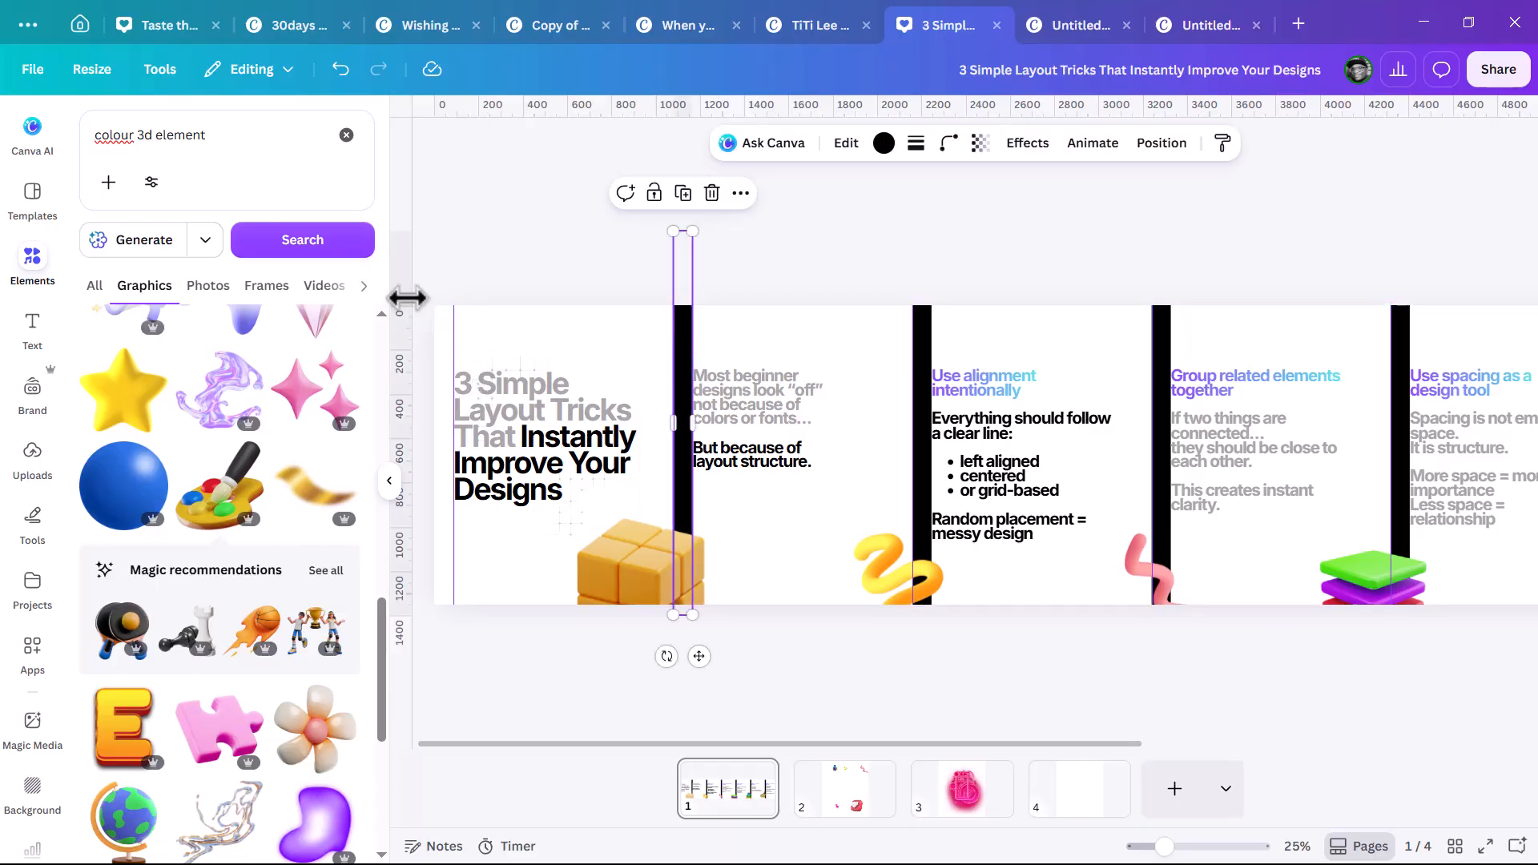
# Place vertical ruler guides along the edges of the black spacer bars to mark each slide's borders and margins.
pyautogui.moveTo(406, 297); pyautogui.dragTo(404, 392)
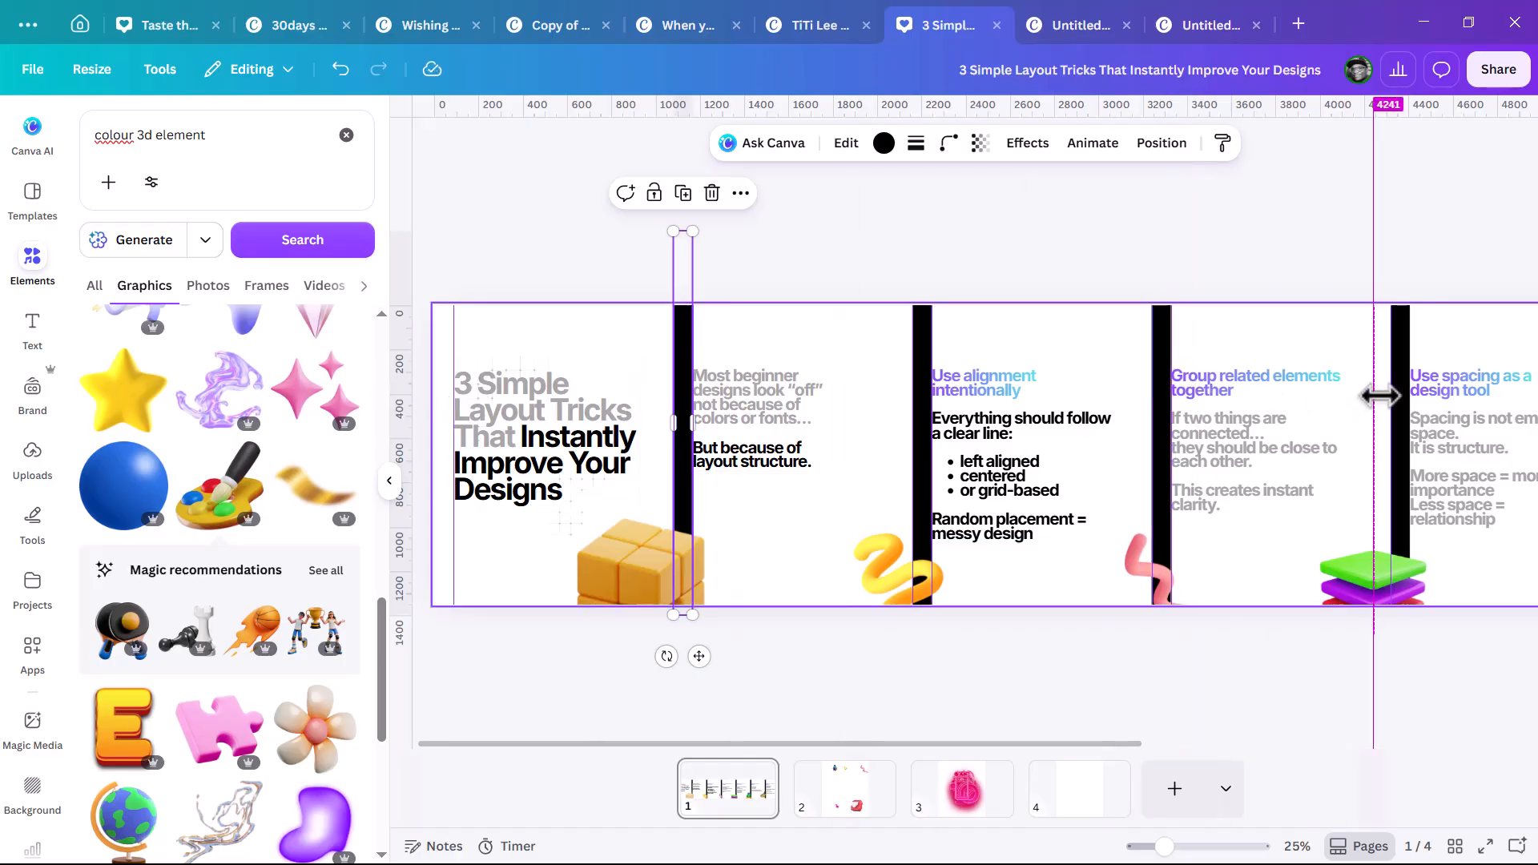
pyautogui.scroll(-3, 1056, 439)
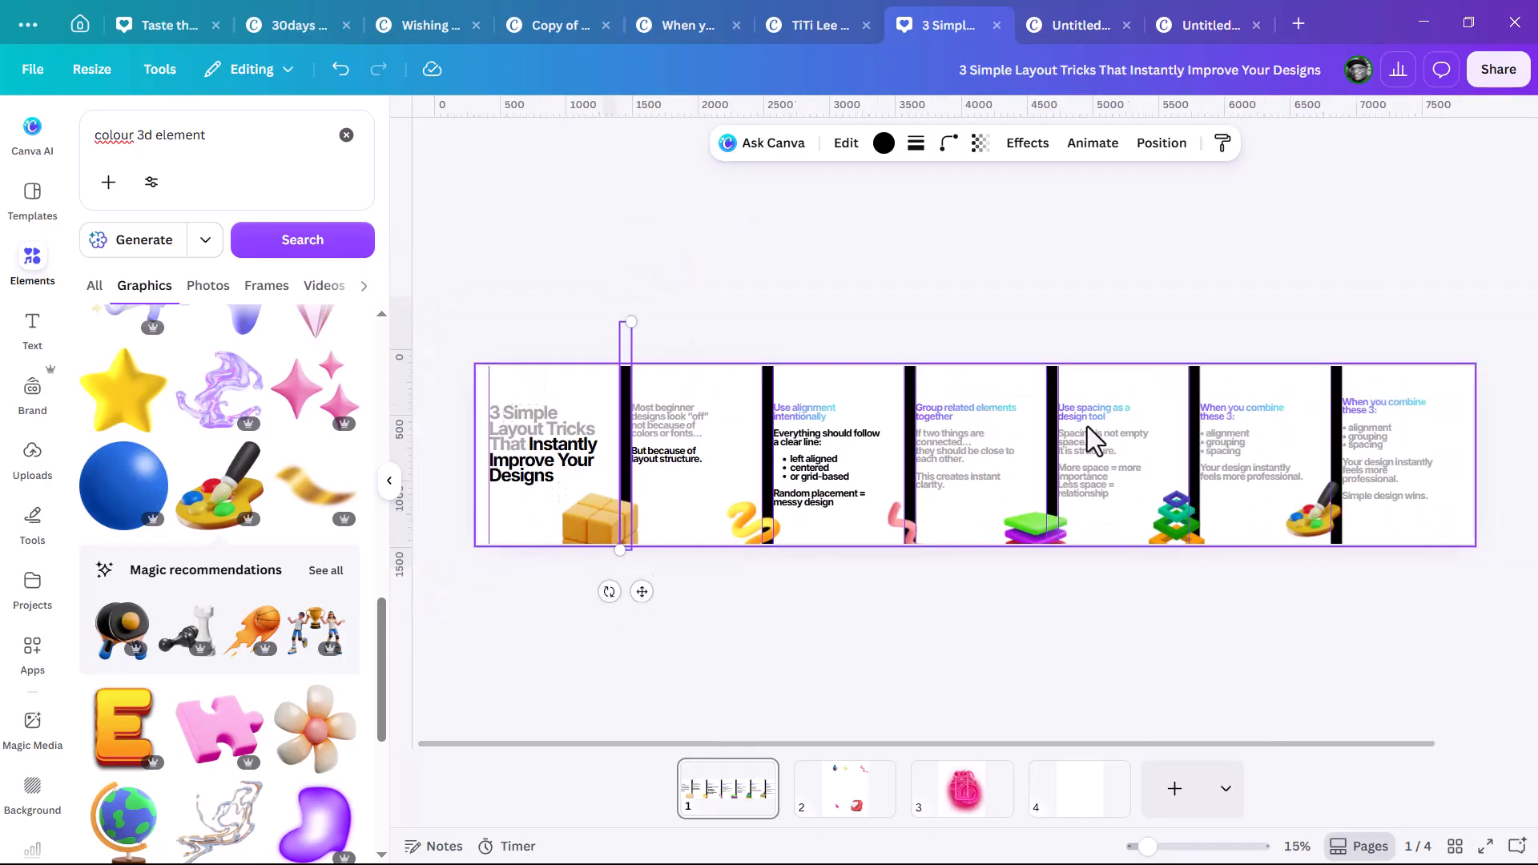
pyautogui.moveTo(403, 431); pyautogui.dragTo(1157, 396)
# Delete all the black spacer bars between the slides, leaving only the guides as borders.
pyautogui.click(1280, 433)
pyautogui.press('Delete')
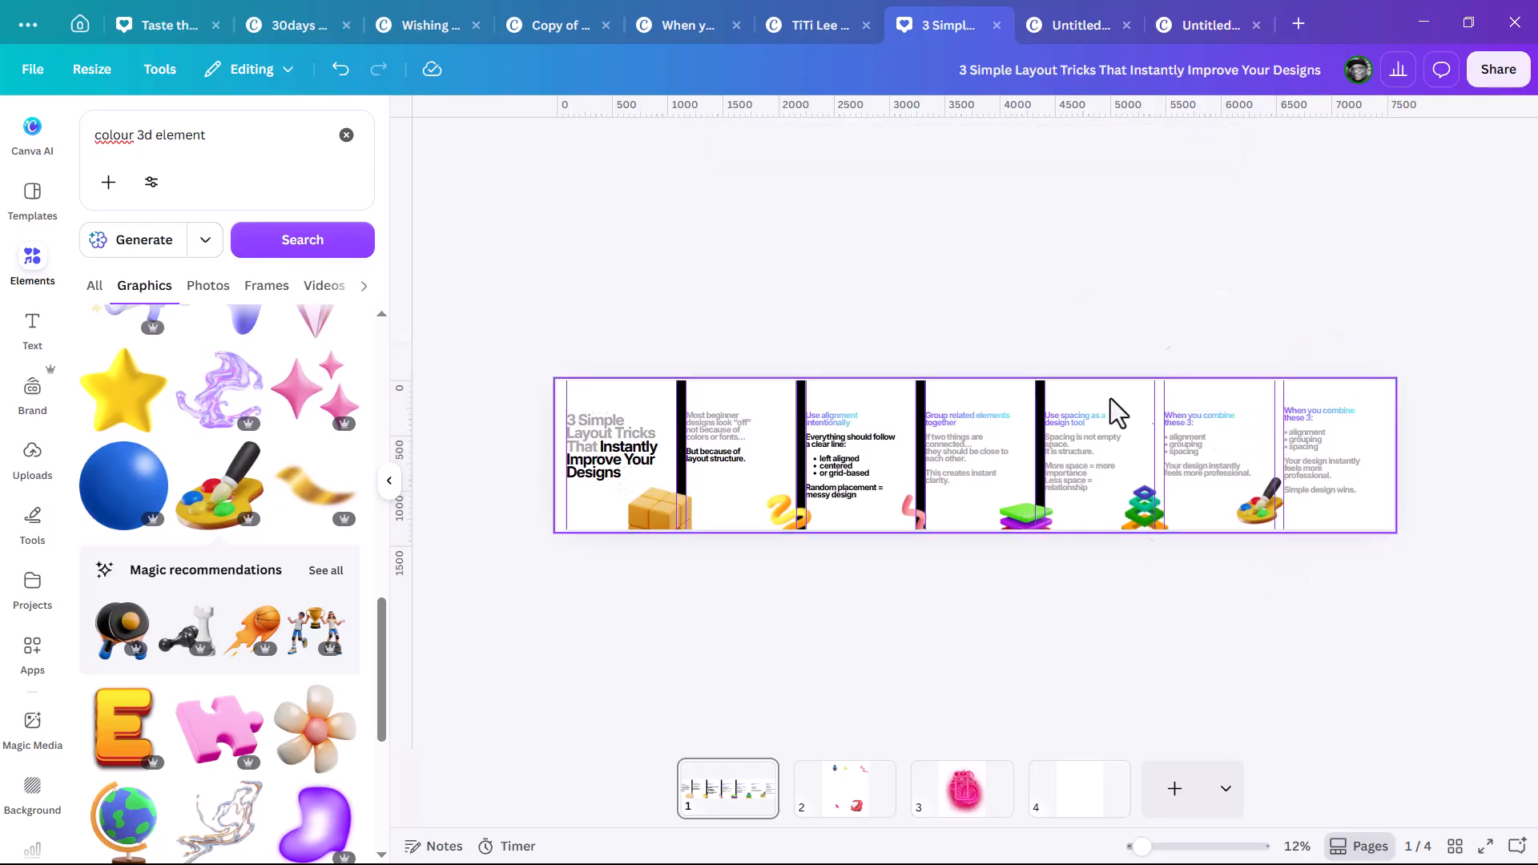
pyautogui.click(1036, 402)
pyautogui.press('Delete')
pyautogui.click(925, 414)
pyautogui.click(918, 401)
pyautogui.press('Delete')
pyautogui.click(801, 397)
pyautogui.press('Delete')
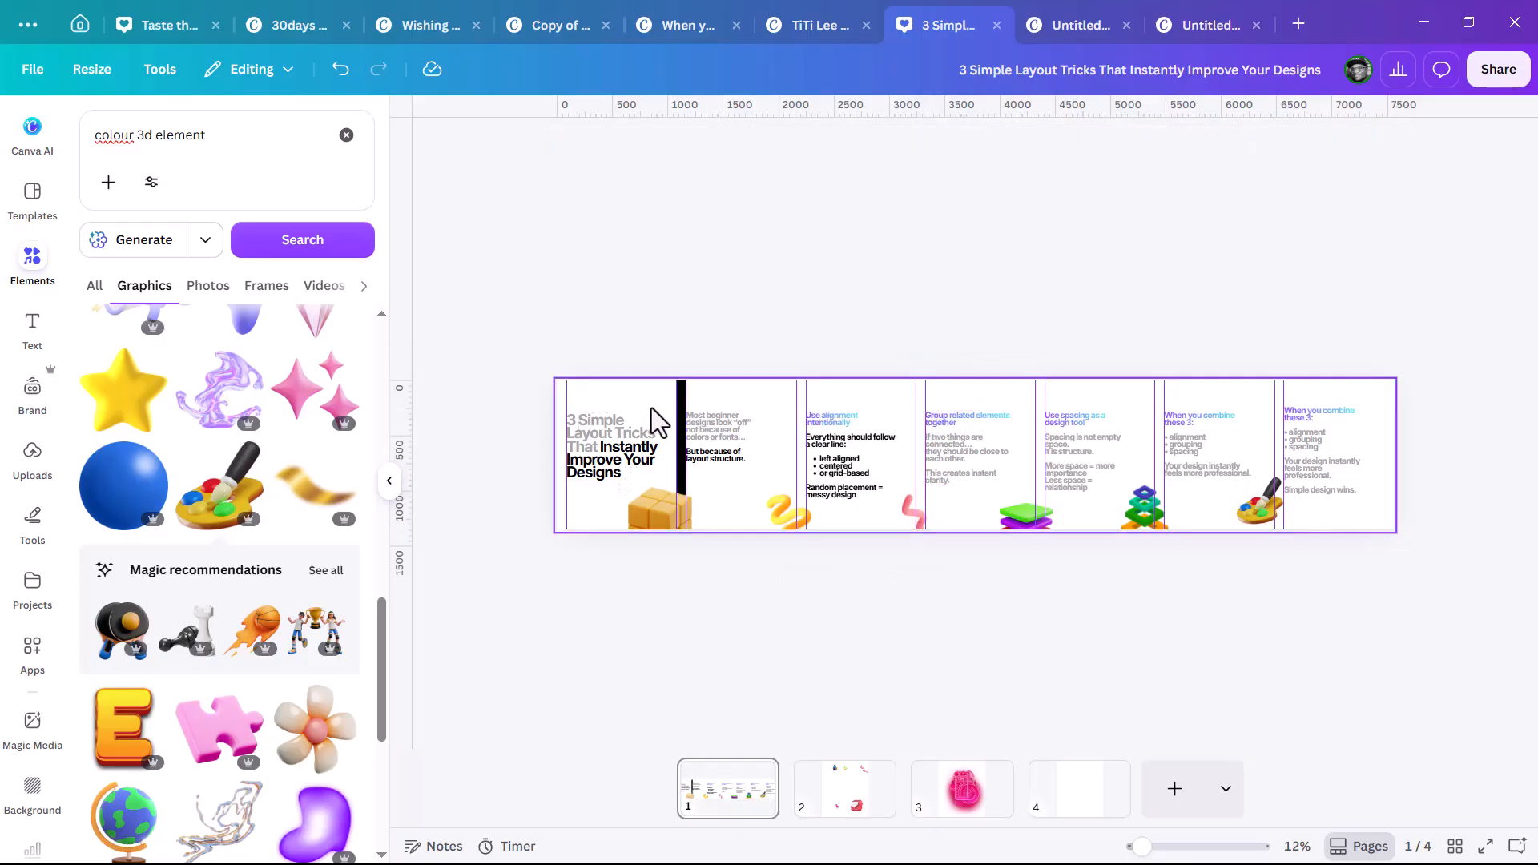
pyautogui.click(680, 405)
pyautogui.press('Delete')
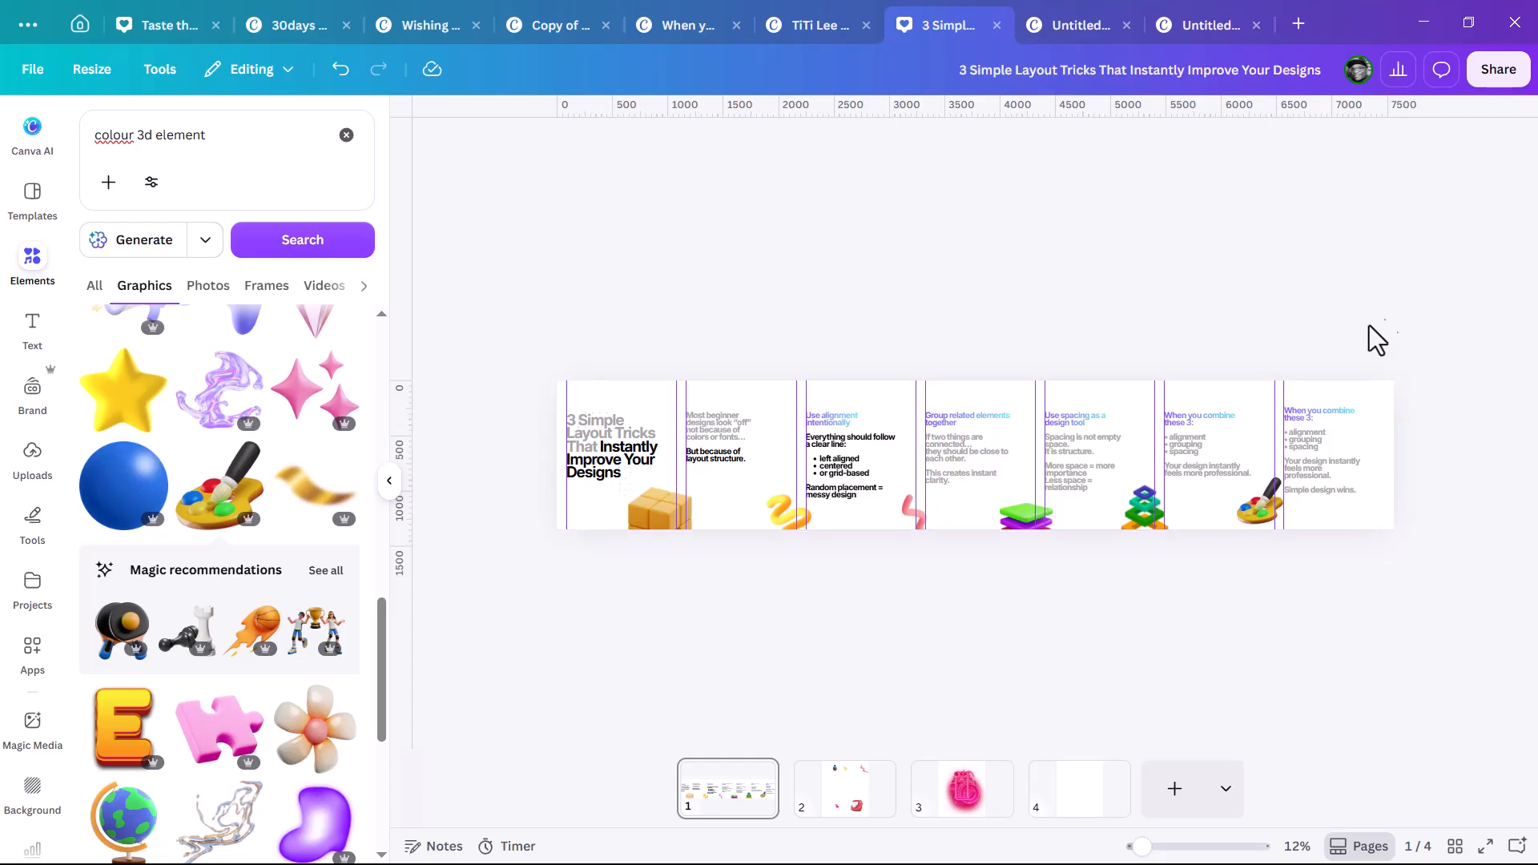
pyautogui.scroll(3, 1081, 496)
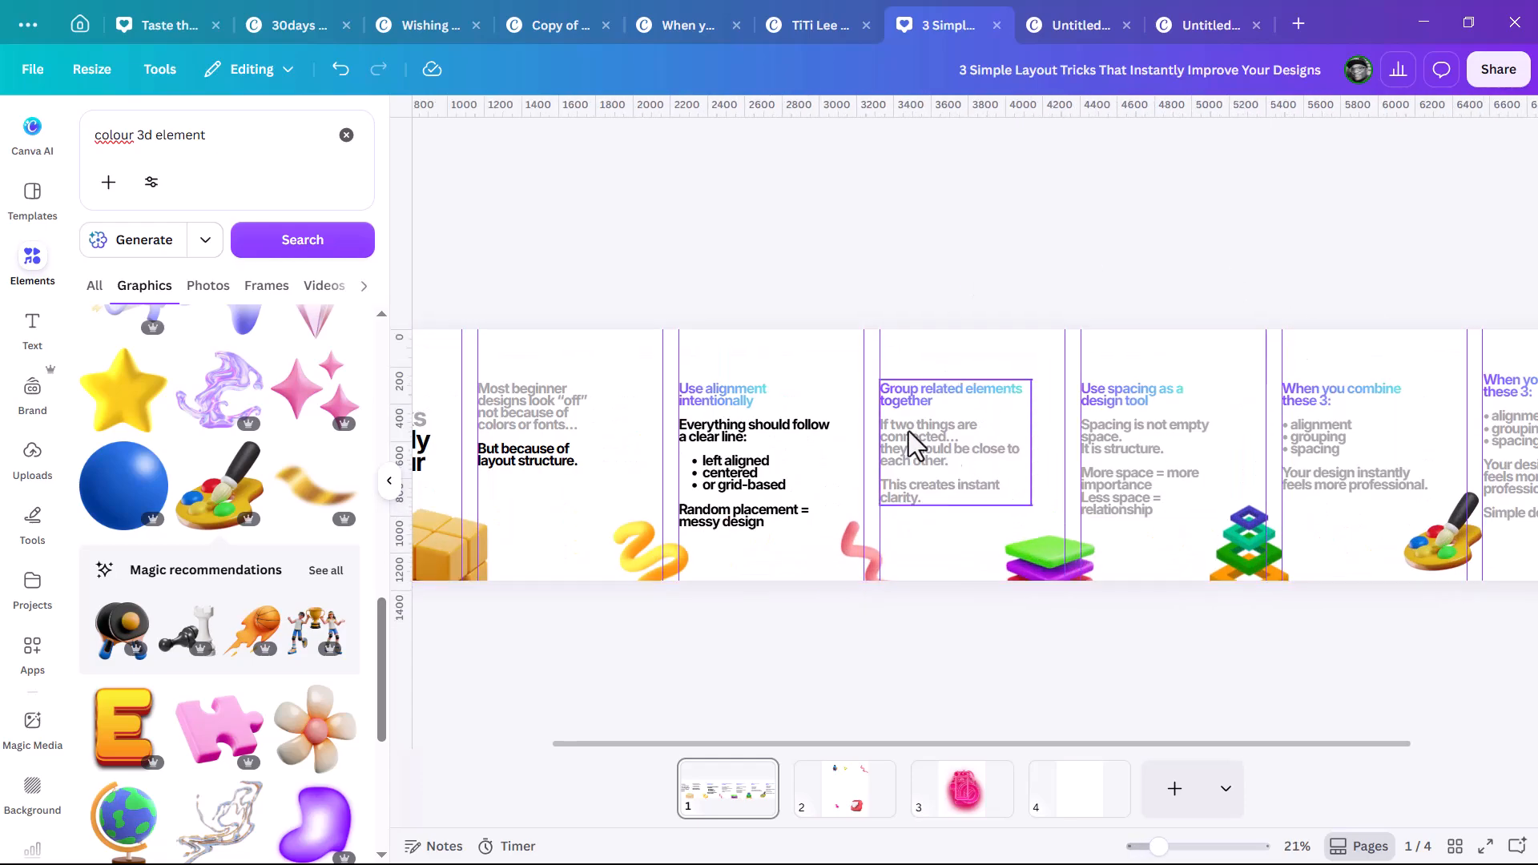
pyautogui.scroll(-1, 881, 433)
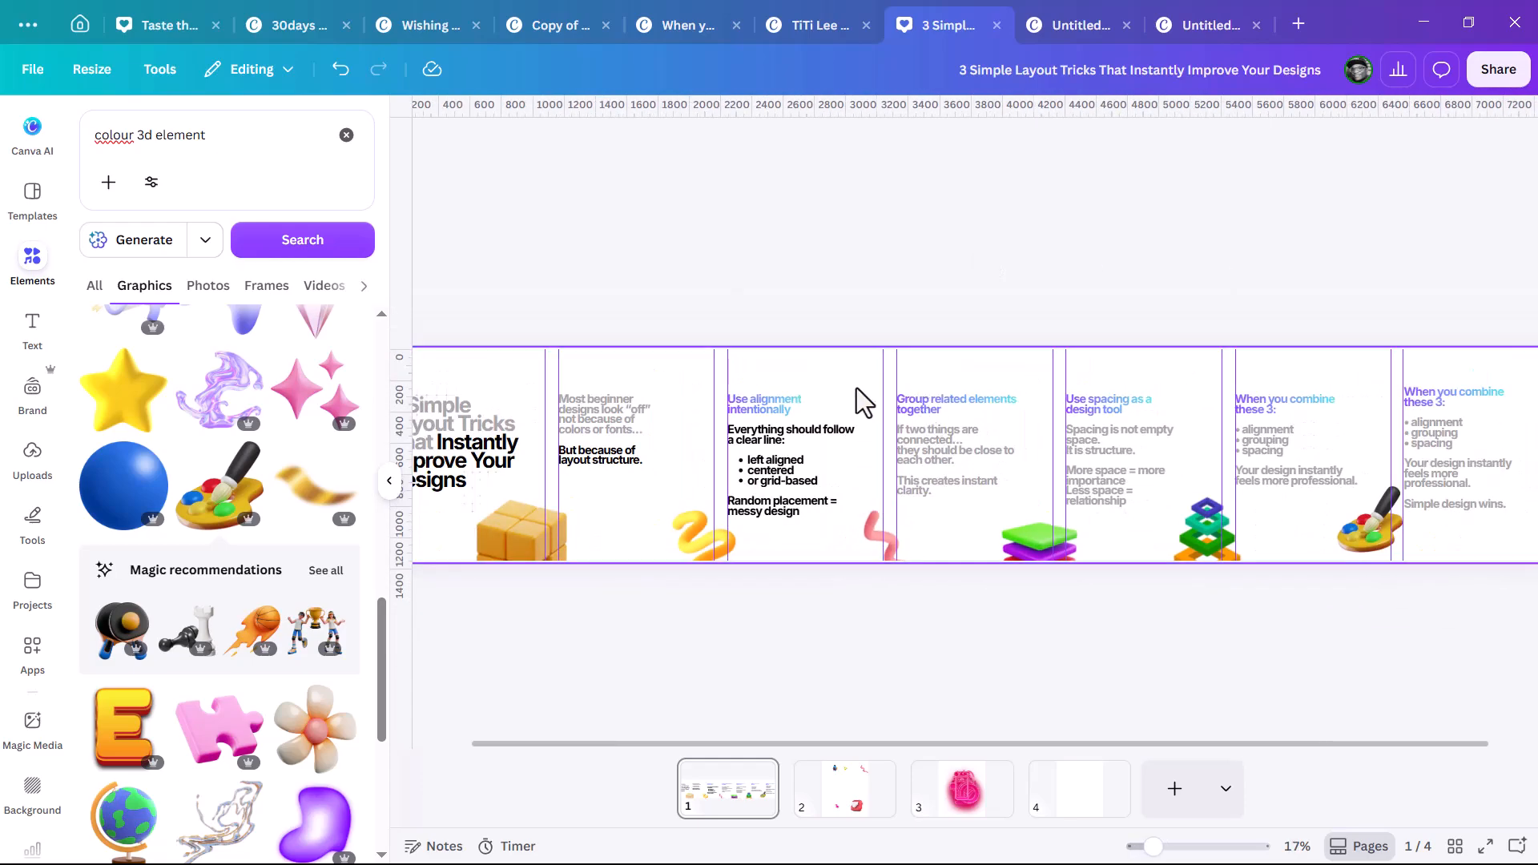
pyautogui.scroll(-1, 878, 420)
pyautogui.scroll(1, 477, 435)
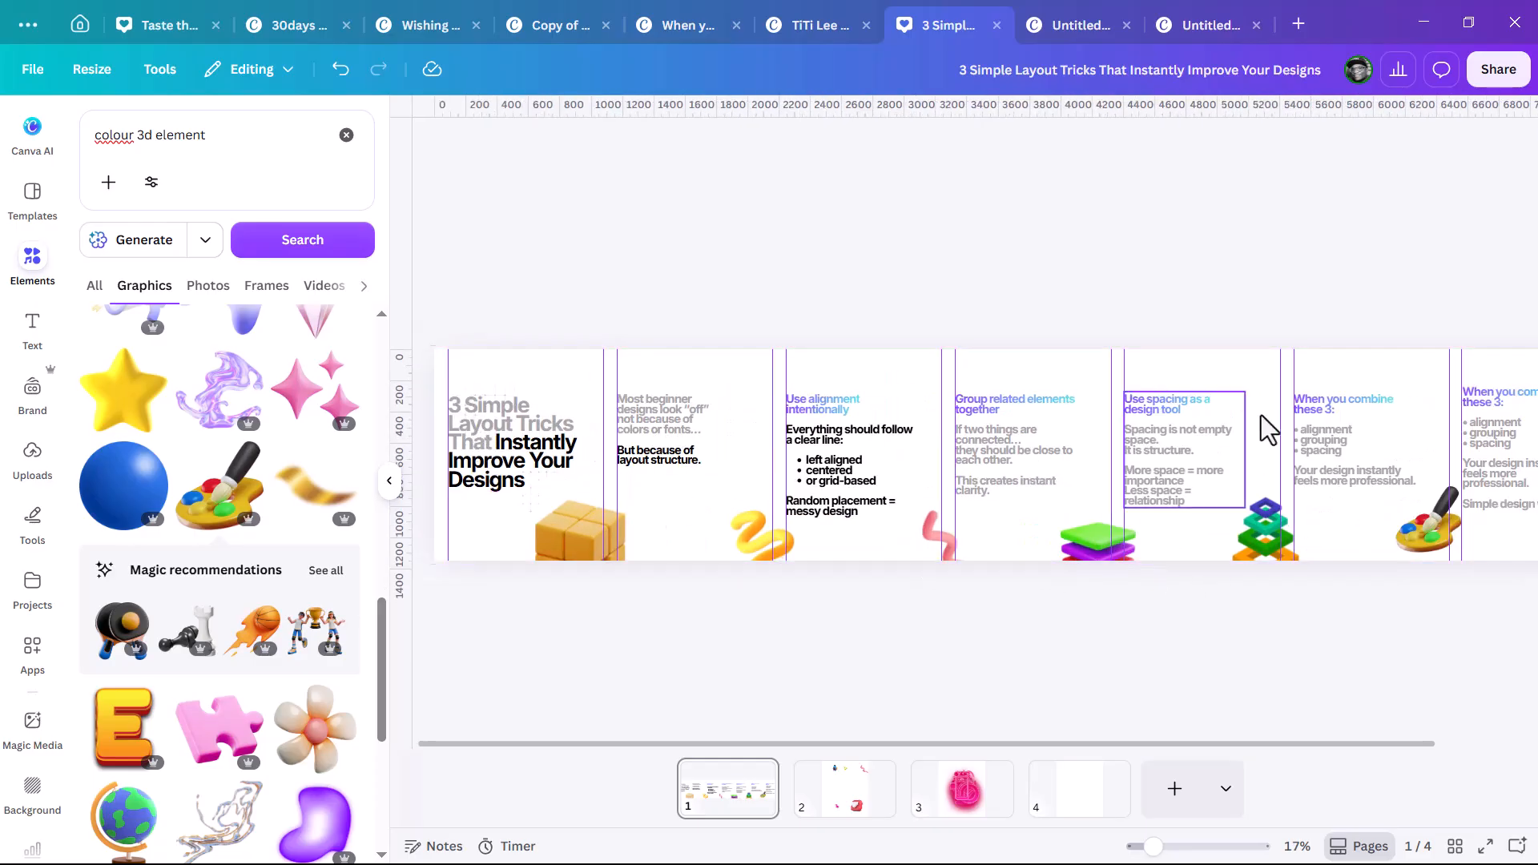
pyautogui.scroll(-1, 1129, 513)
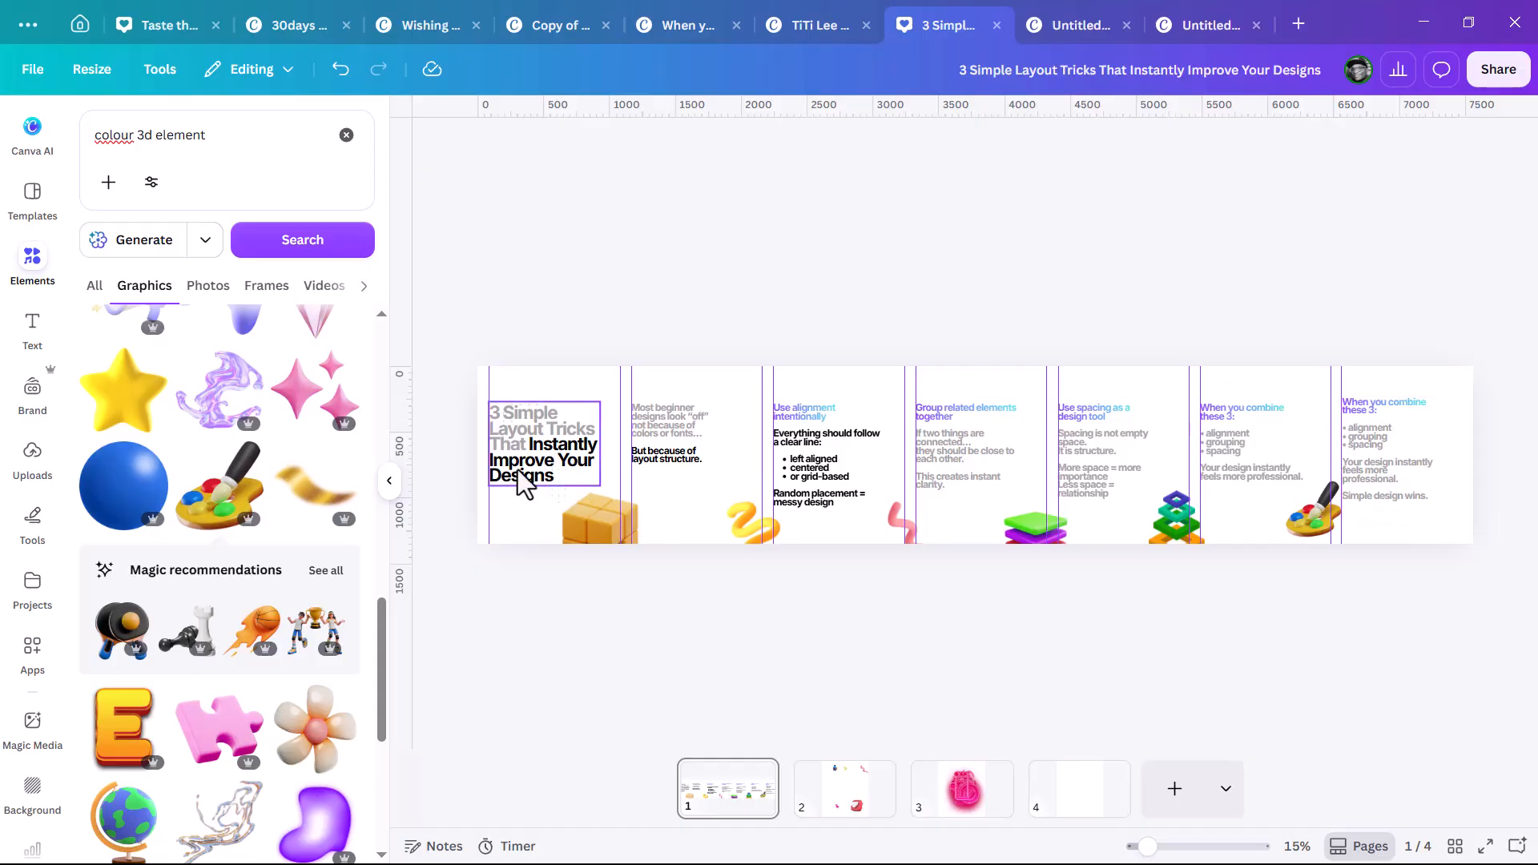
# Search the Canva apps for "carousel" and open the Carousel Splitter app.
pyautogui.click(27, 664)
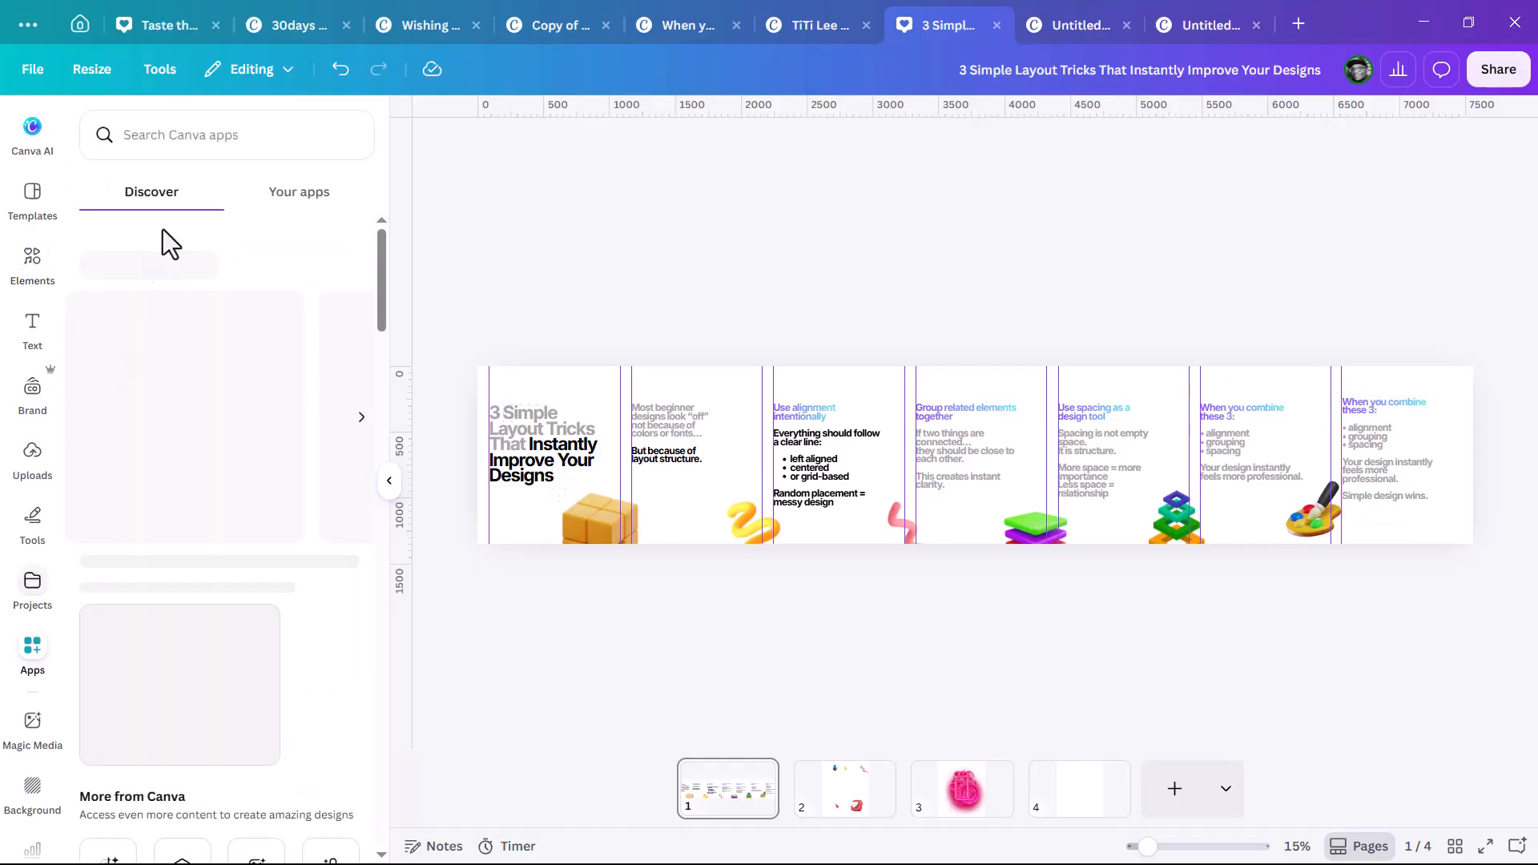
pyautogui.click(237, 124)
pyautogui.write('c')
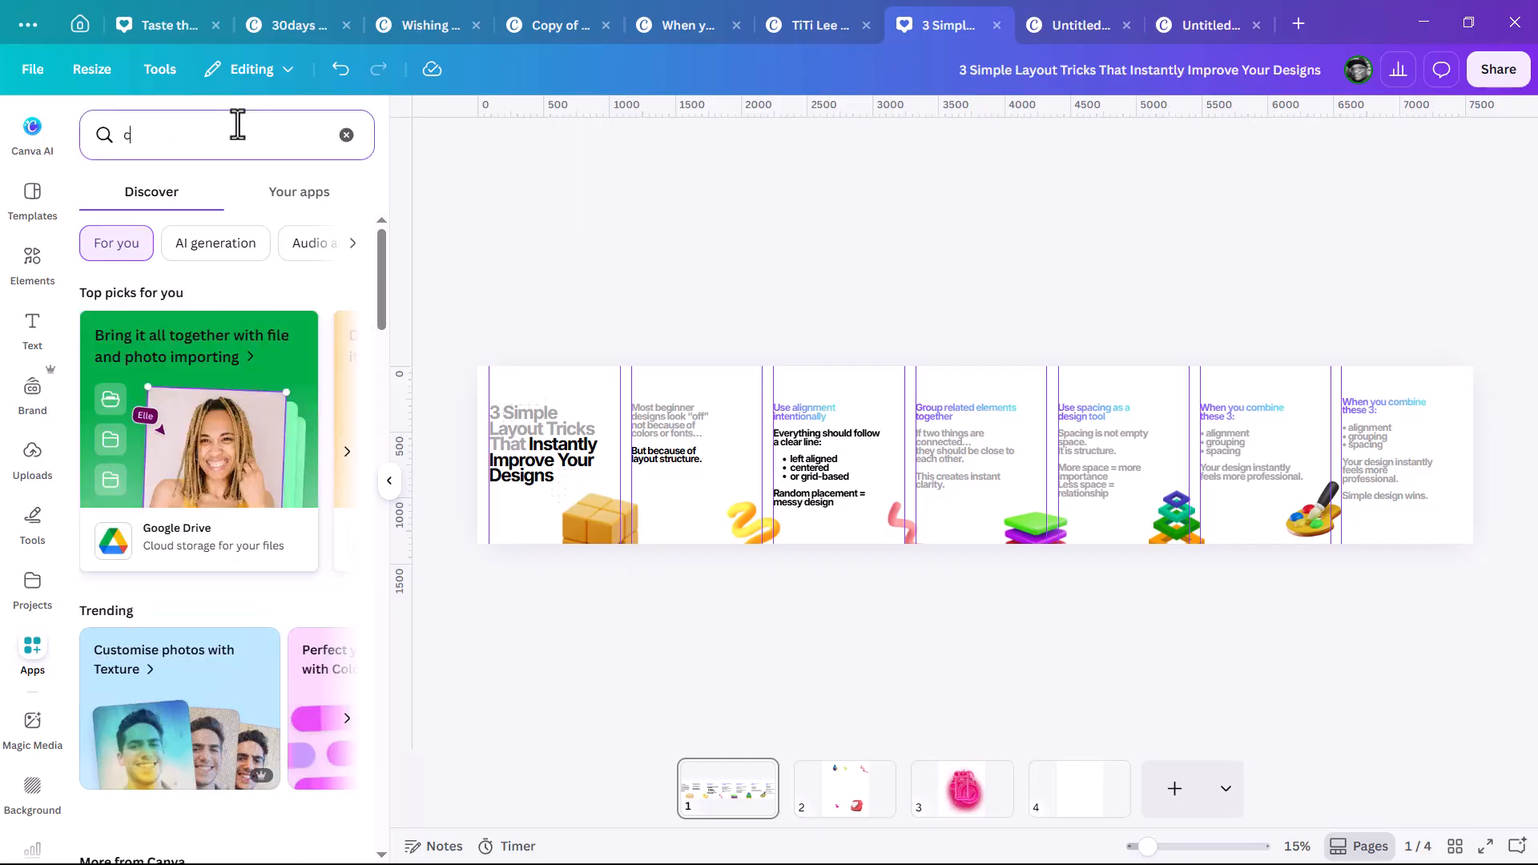
pyautogui.write('arousee')
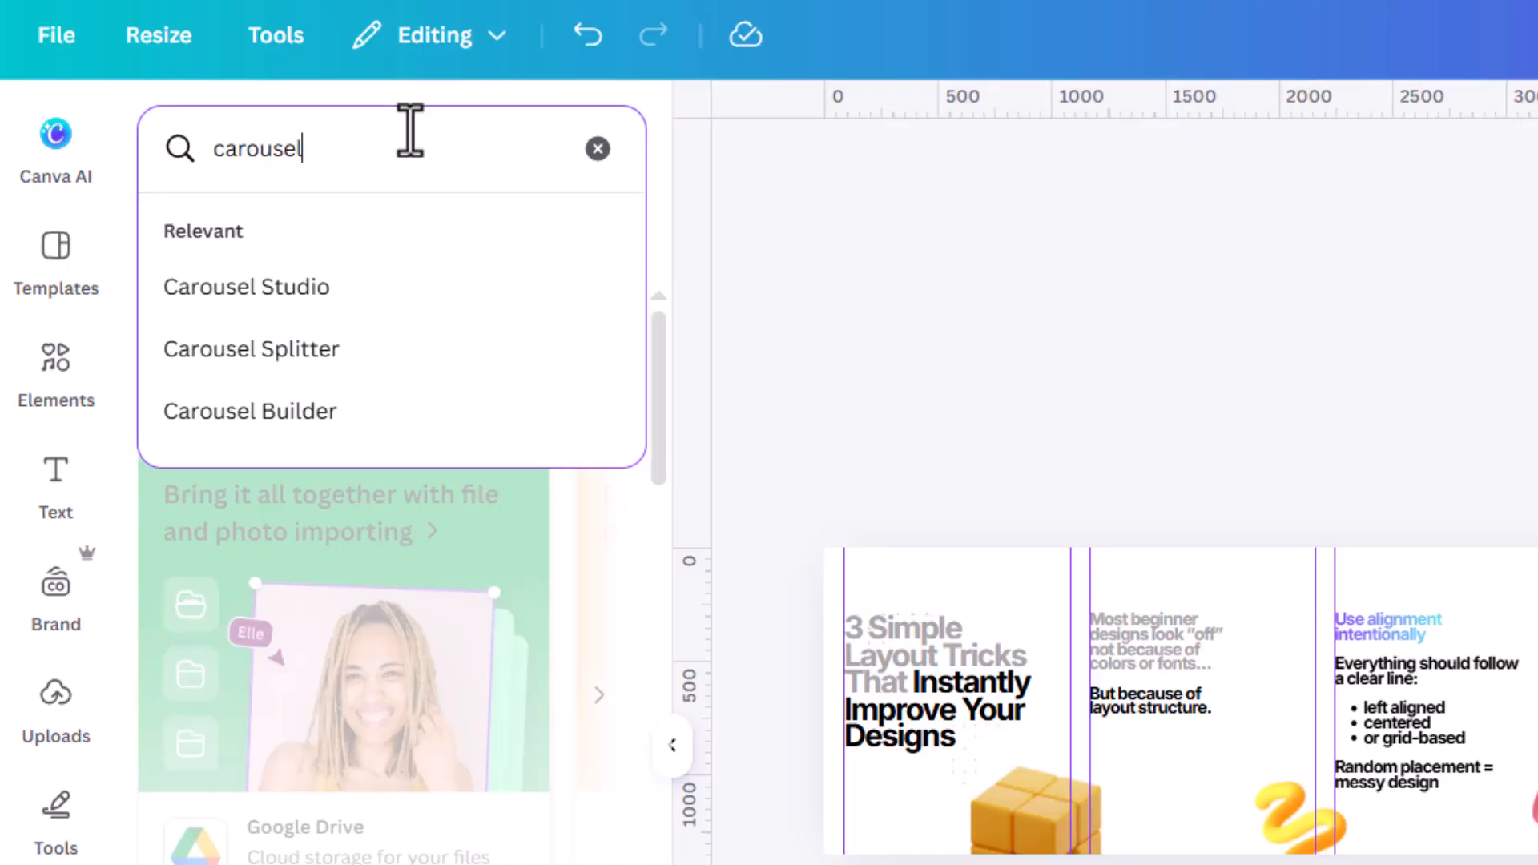
pyautogui.click(284, 357)
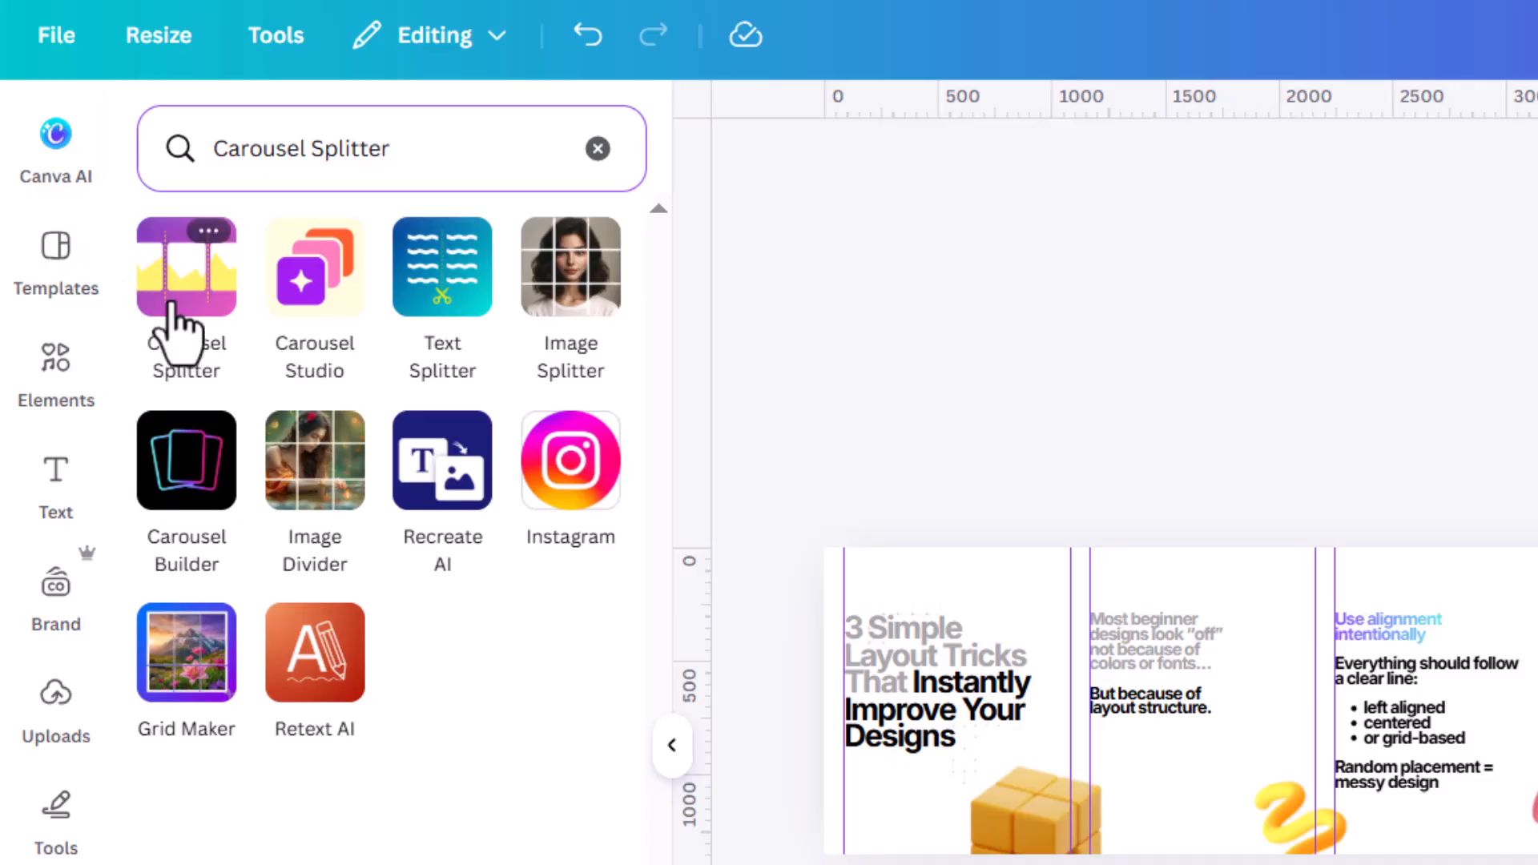
pyautogui.click(170, 279)
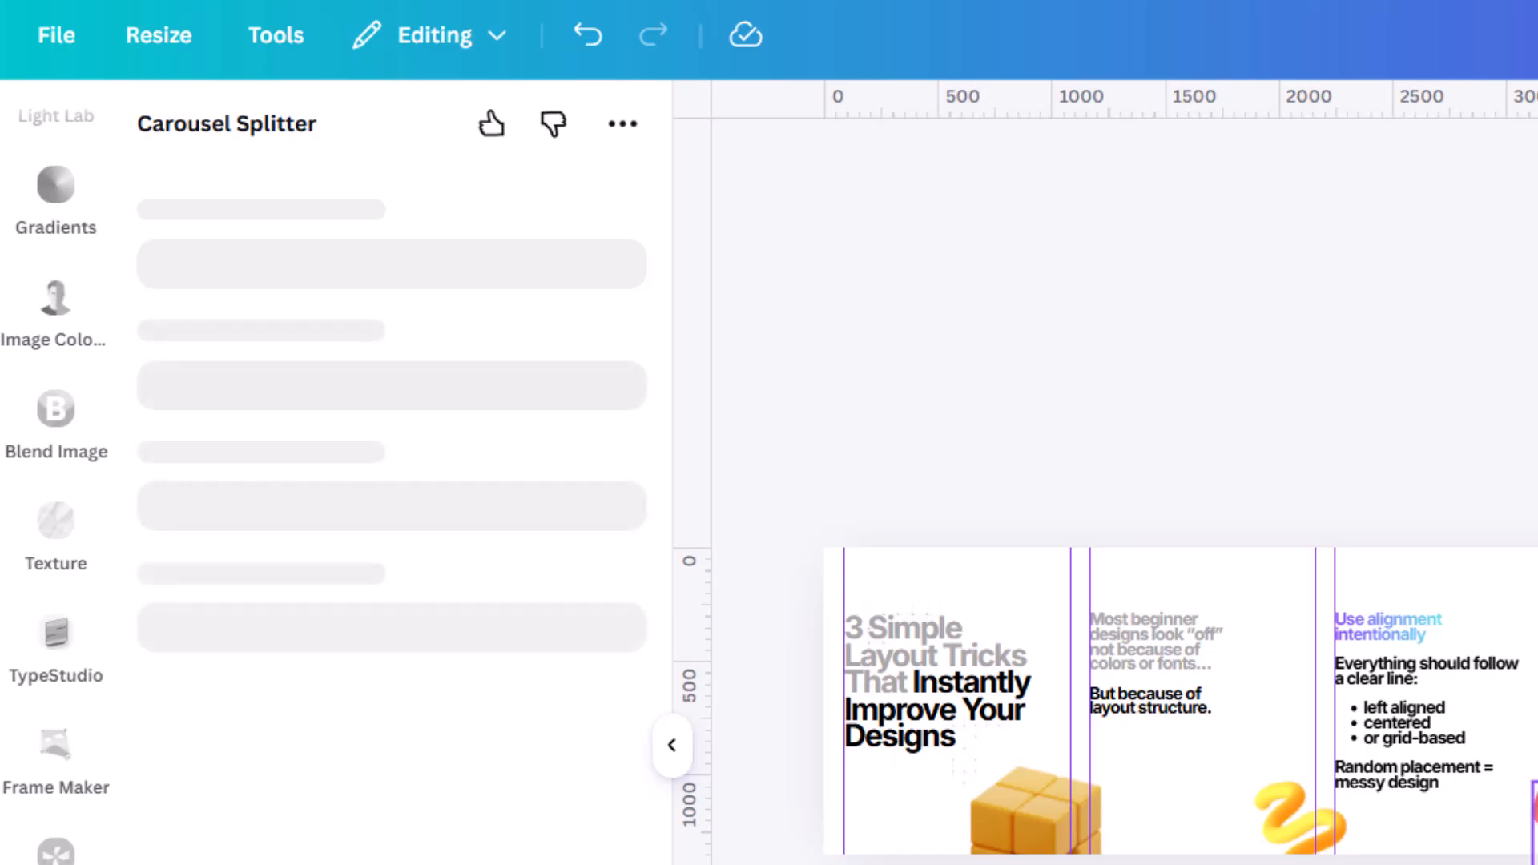
# Limit the Carousel Splitter's page selection to the current page (Page 1).
pyautogui.moveTo(1537, 833)
pyautogui.mouseDown()
pyautogui.moveTo(1537, 805)
pyautogui.moveTo(1536, 821)
pyautogui.mouseUp()
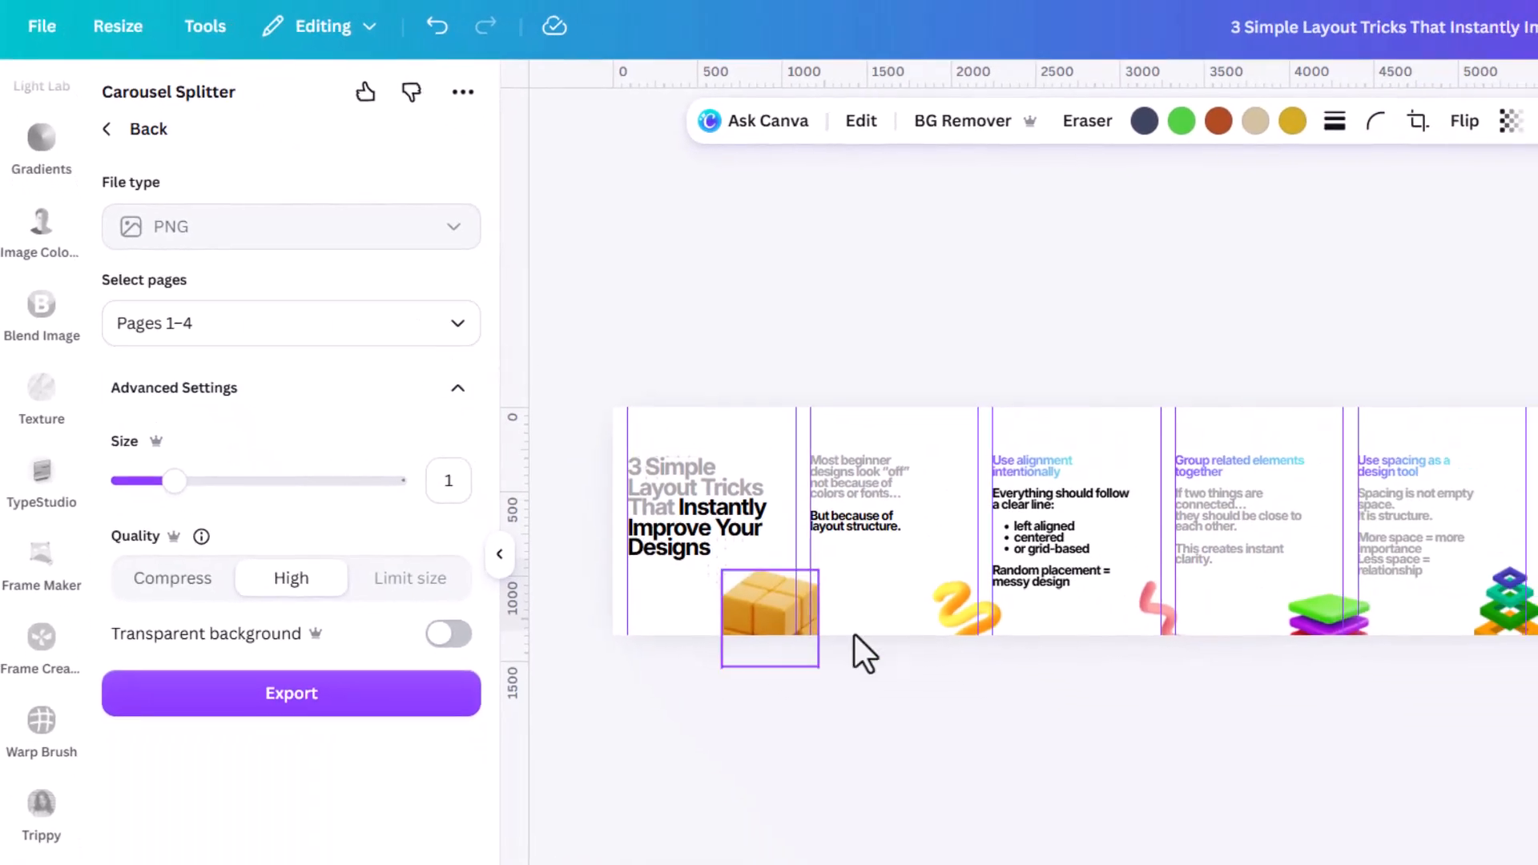
pyautogui.click(463, 343)
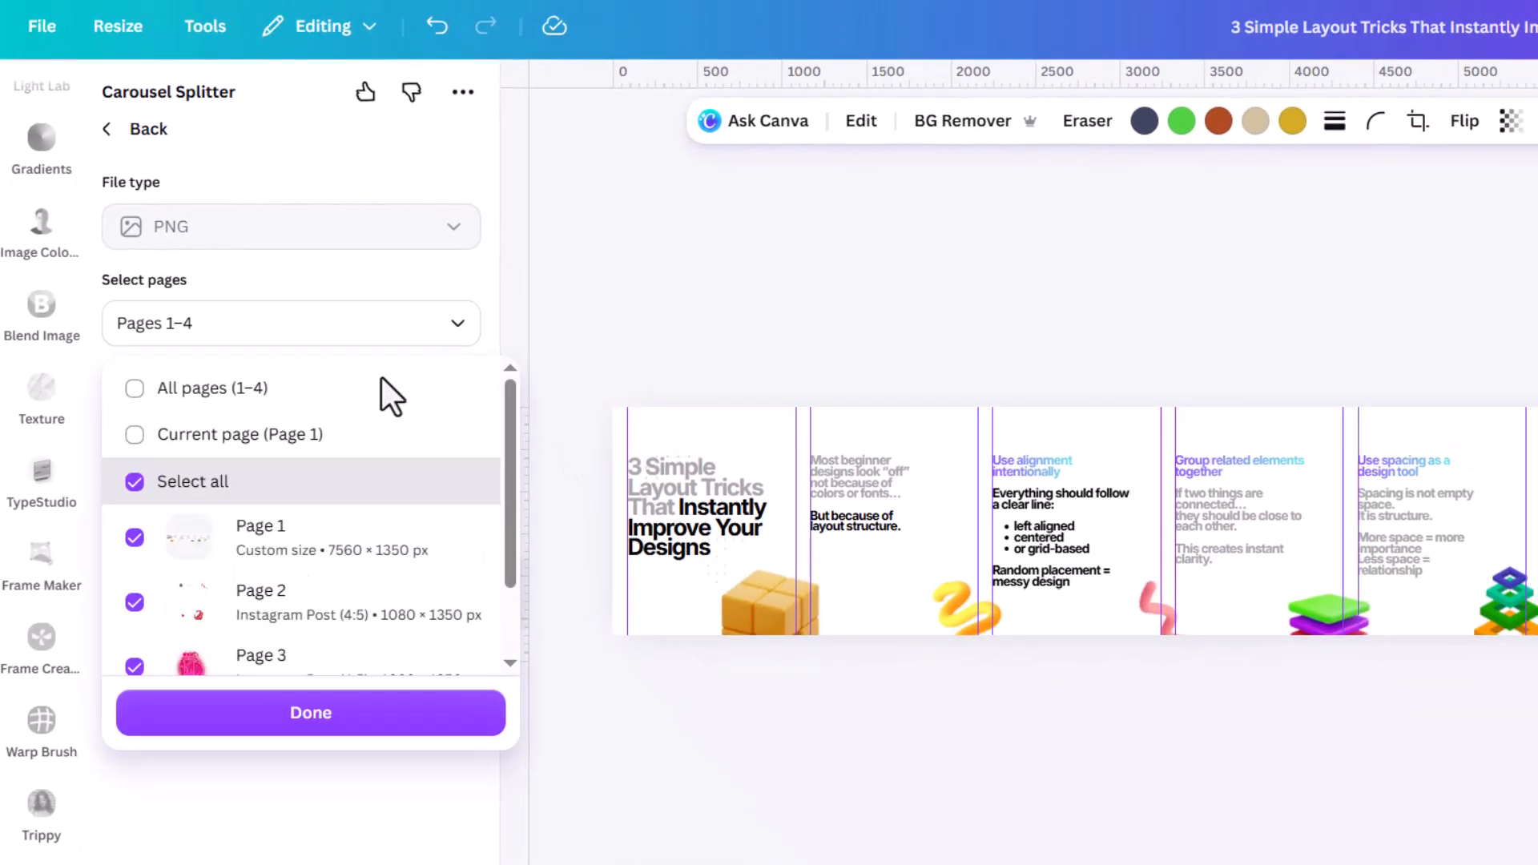
pyautogui.click(230, 440)
pyautogui.scroll(-1, 264, 609)
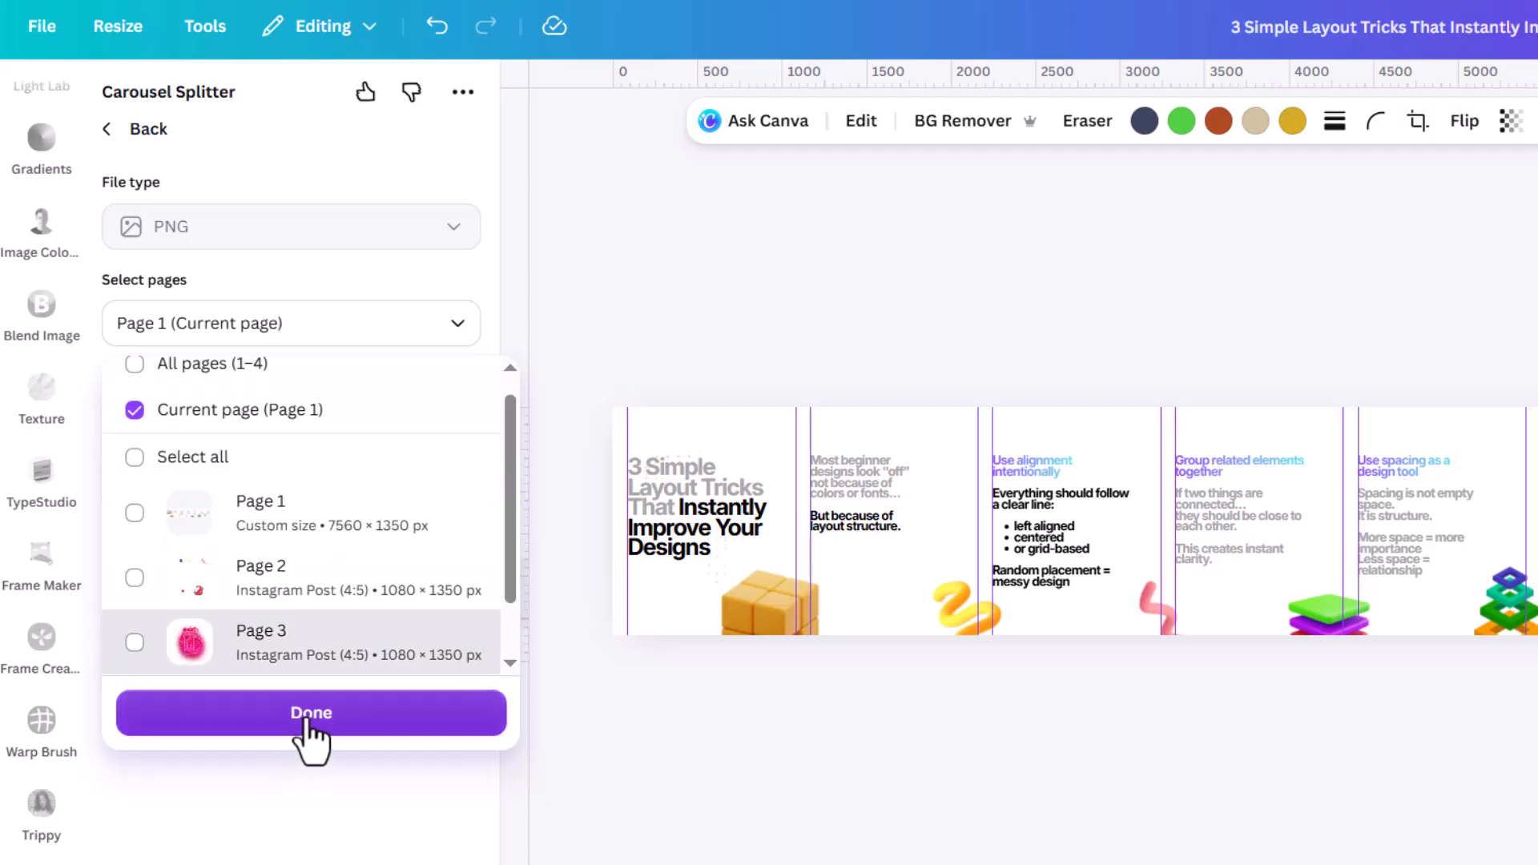
pyautogui.click(307, 729)
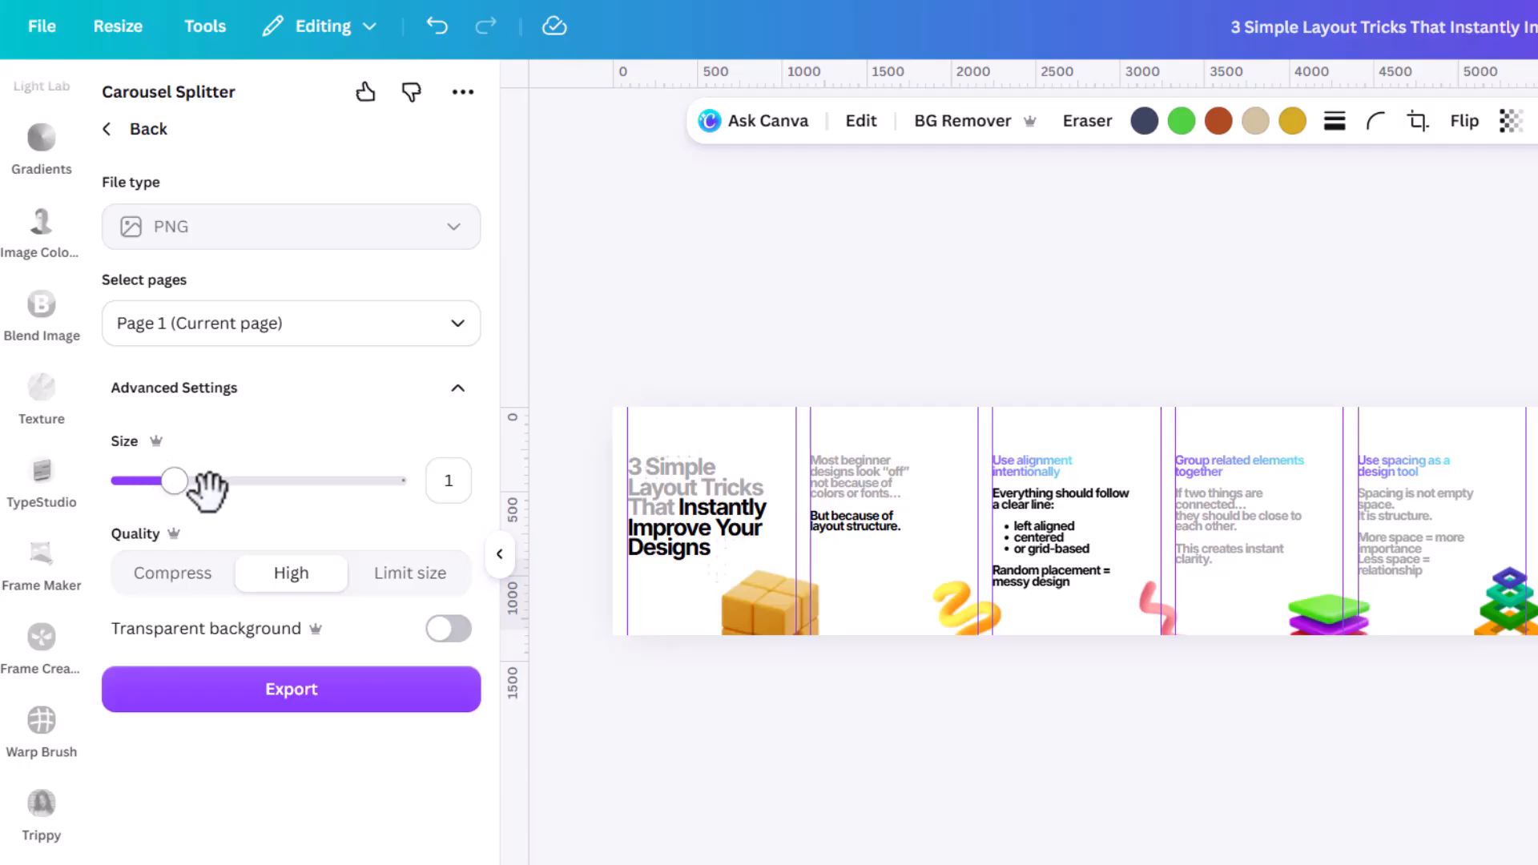
# Try a larger export size of 2, return it to 1, and export the page as a High quality PNG.
pyautogui.moveTo(178, 482); pyautogui.dragTo(280, 482)
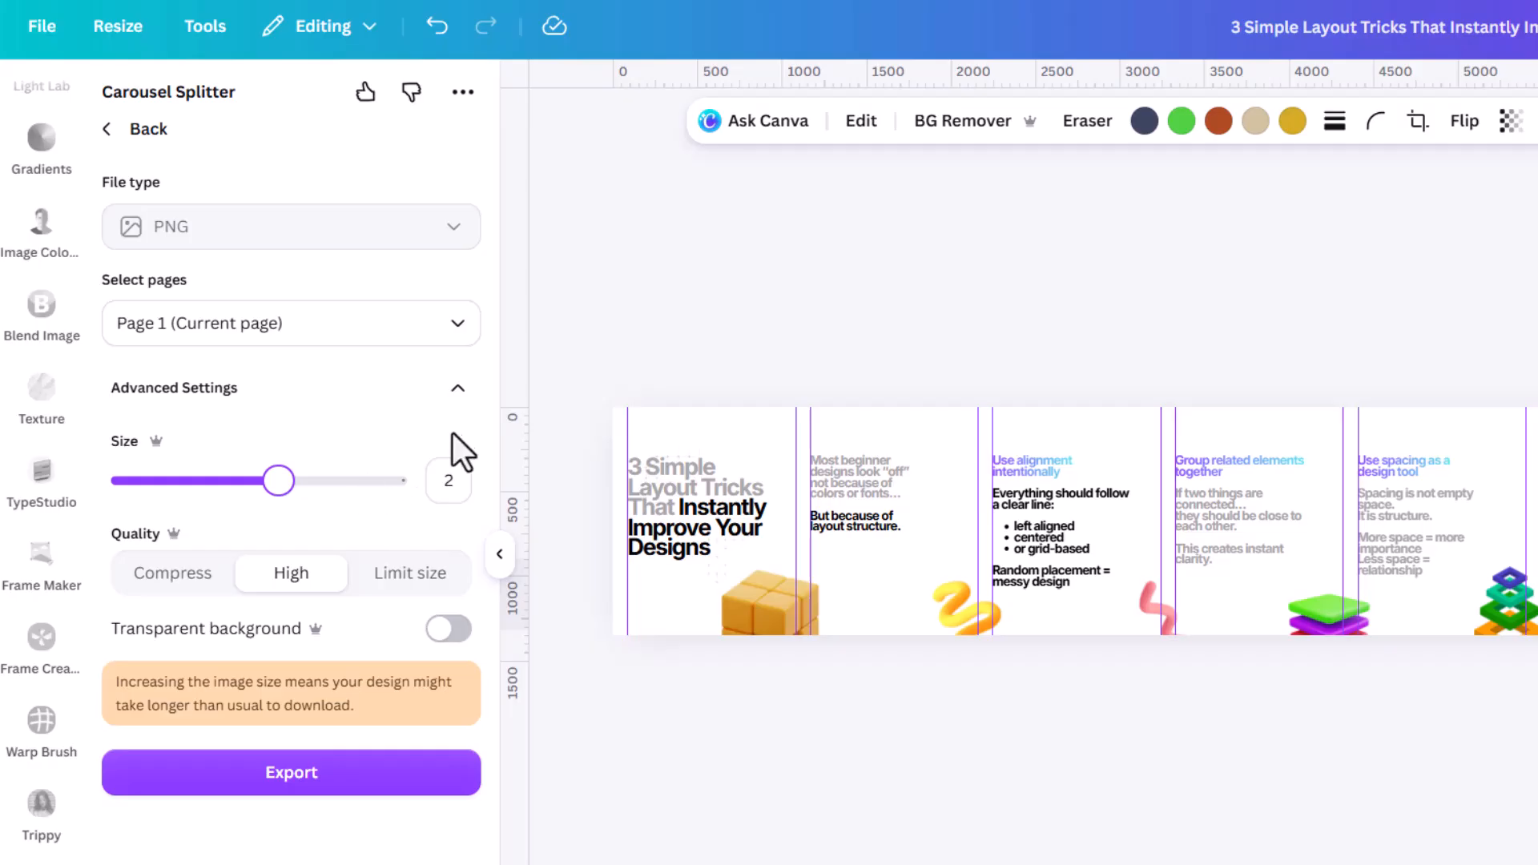
pyautogui.moveTo(278, 480); pyautogui.dragTo(175, 481)
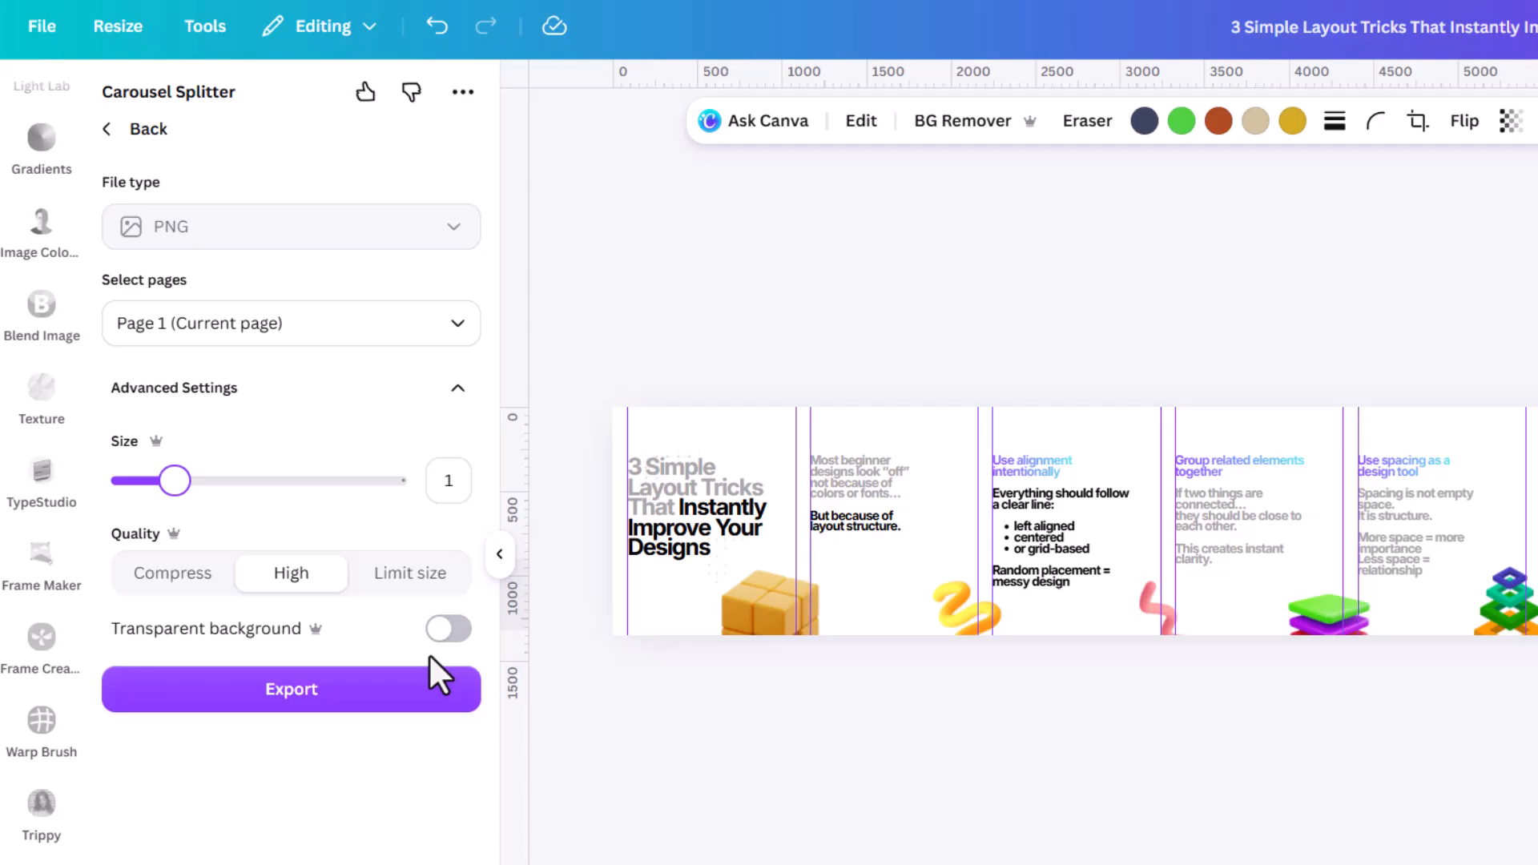
pyautogui.click(286, 705)
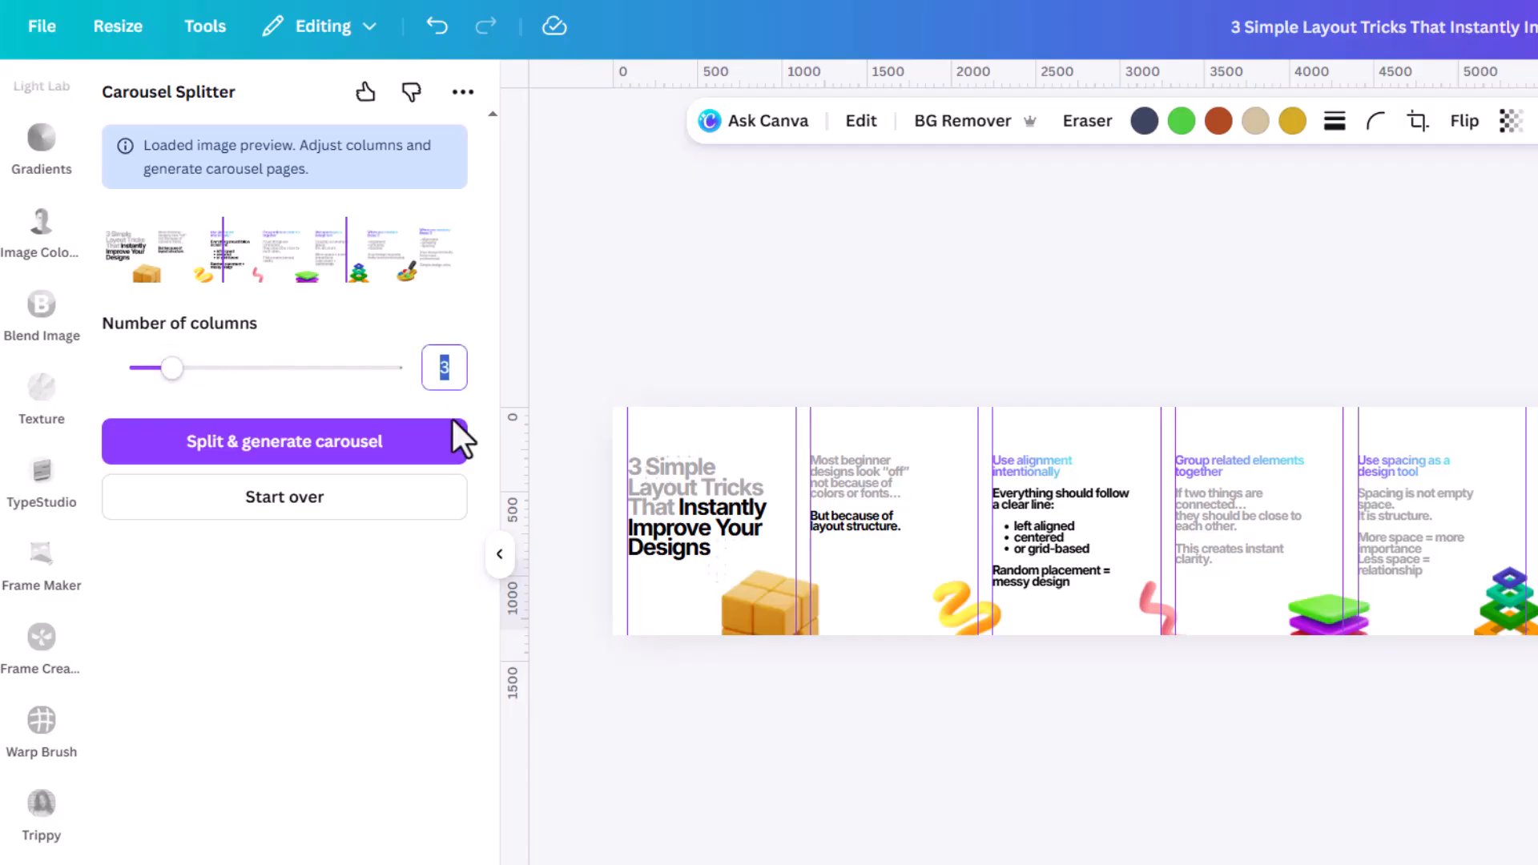
# Set the number of columns to 7, then split the exported image and generate the carousel pages.
pyautogui.write('7')
pyautogui.press('Return')
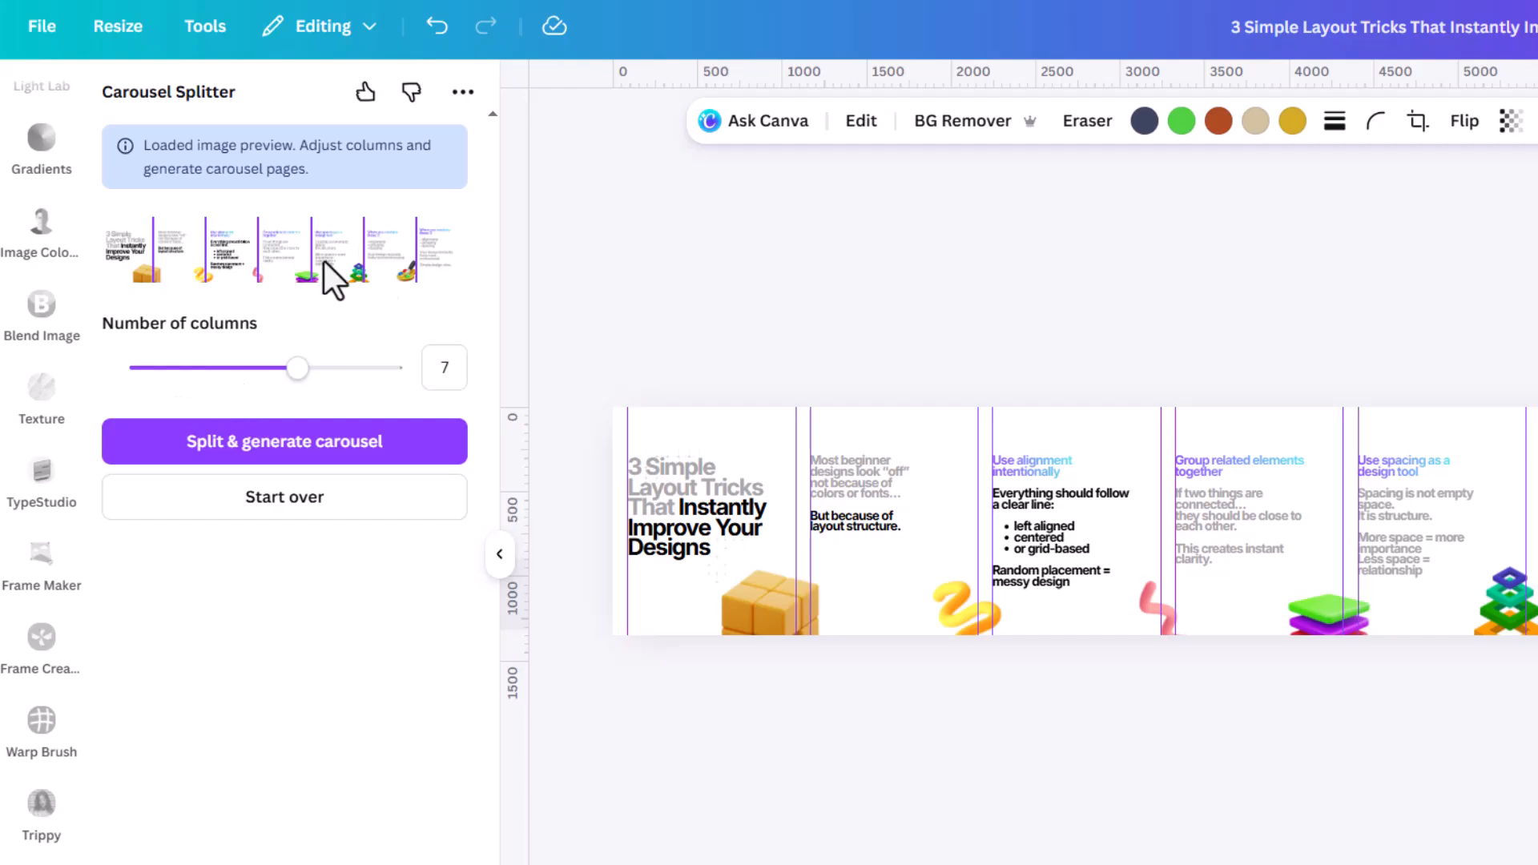
pyautogui.click(203, 449)
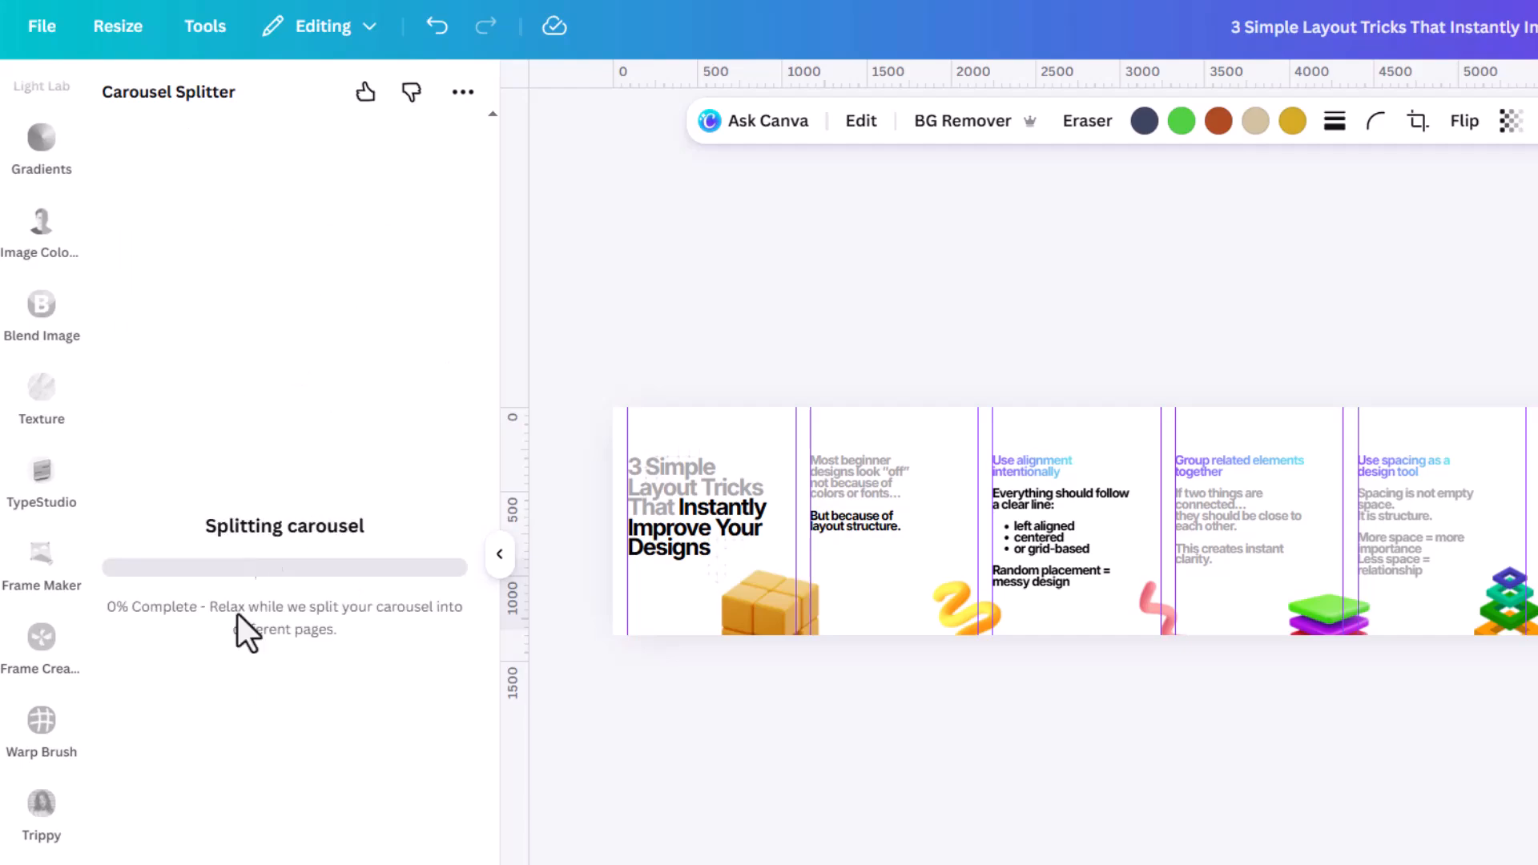
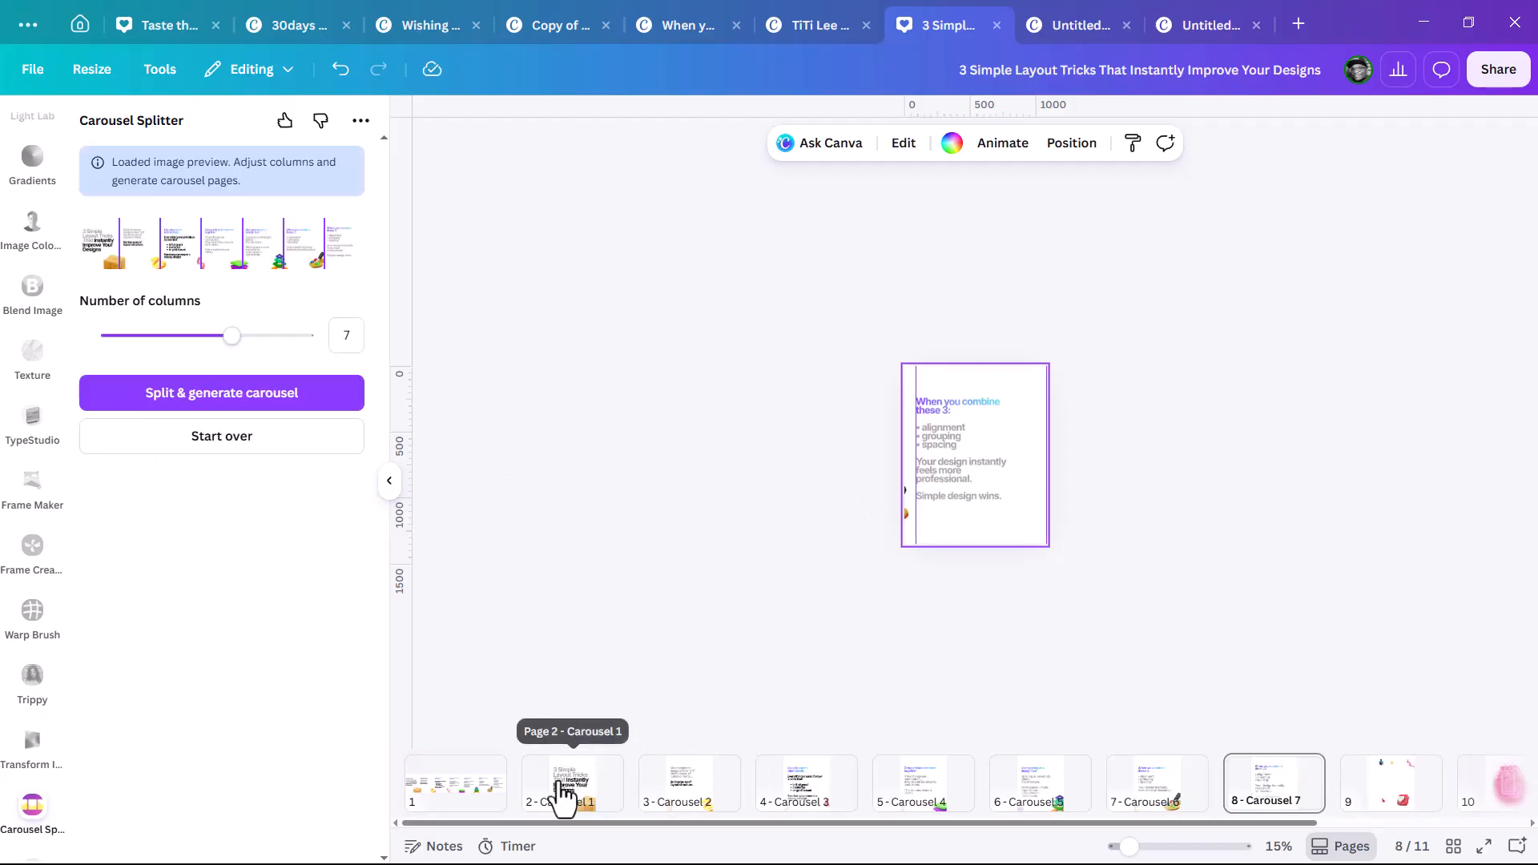
# Compare the editability of the text on the original wide page with the content of the generated Carousel 1 page.
pyautogui.click(473, 801)
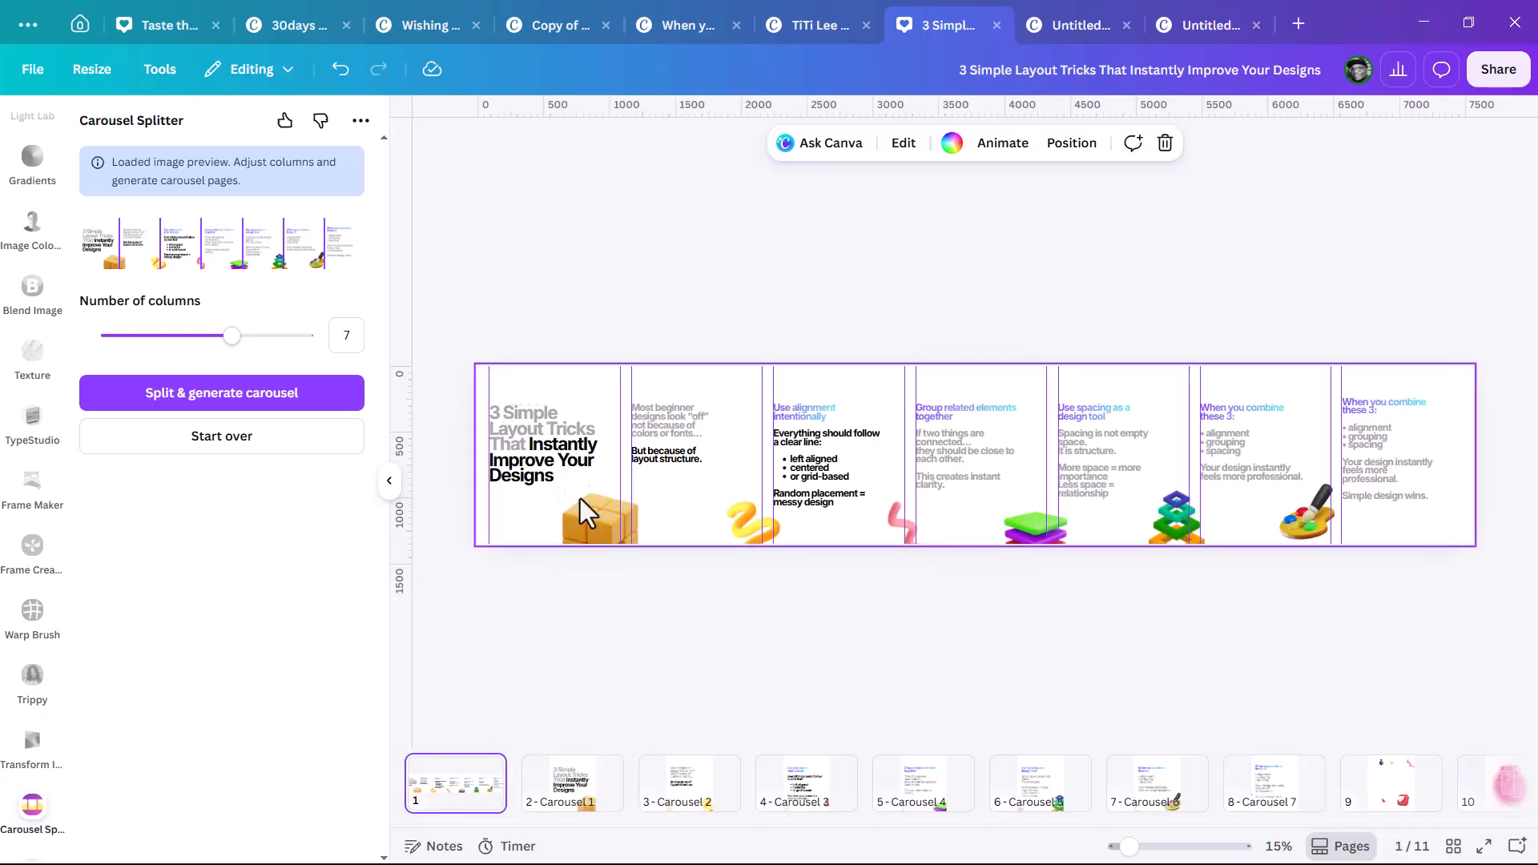
pyautogui.click(694, 420)
pyautogui.click(835, 450)
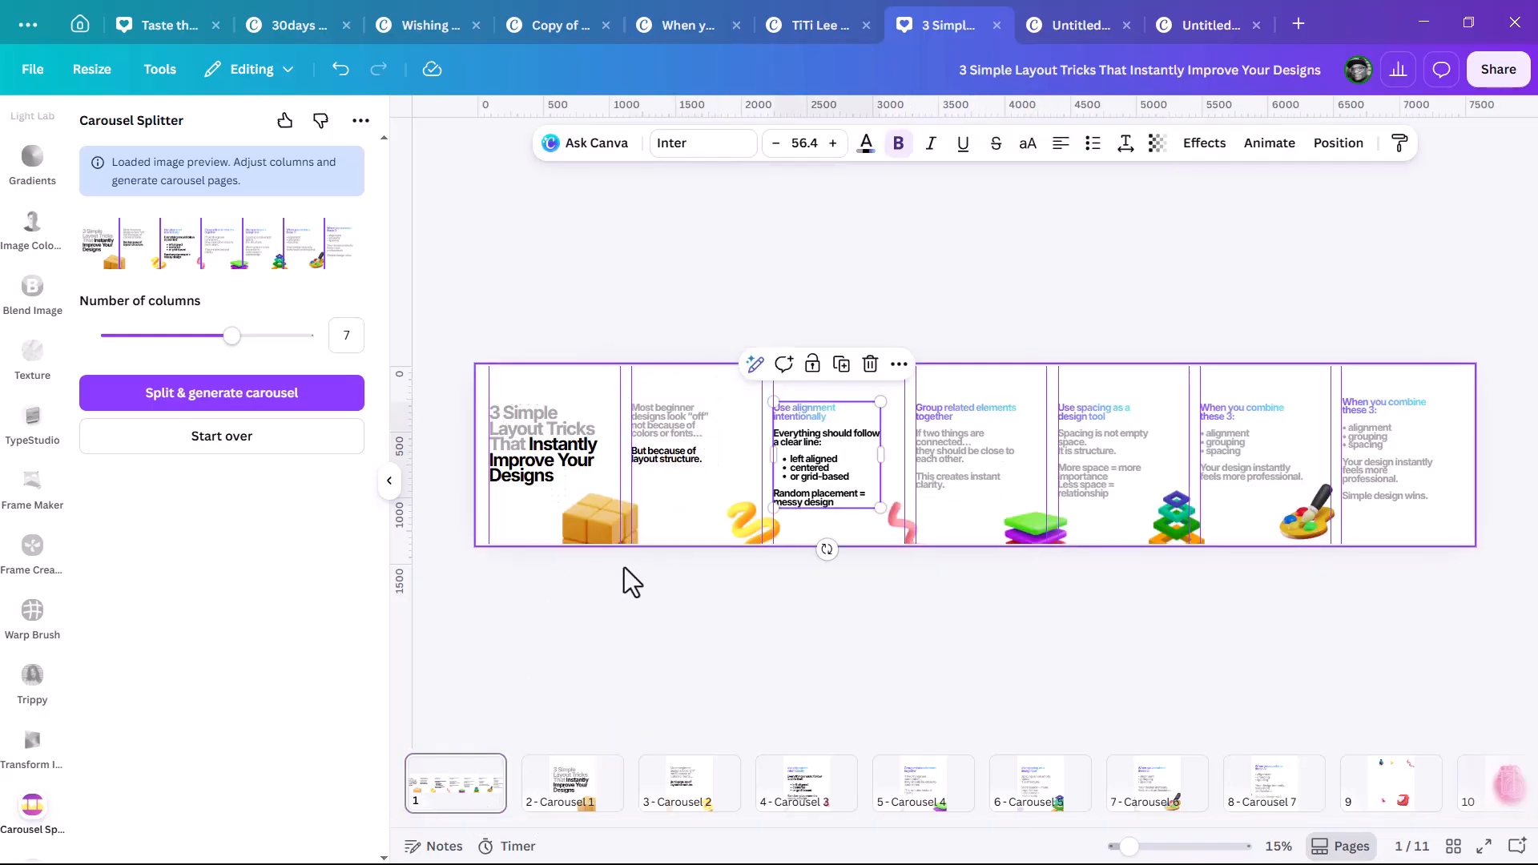
pyautogui.click(573, 807)
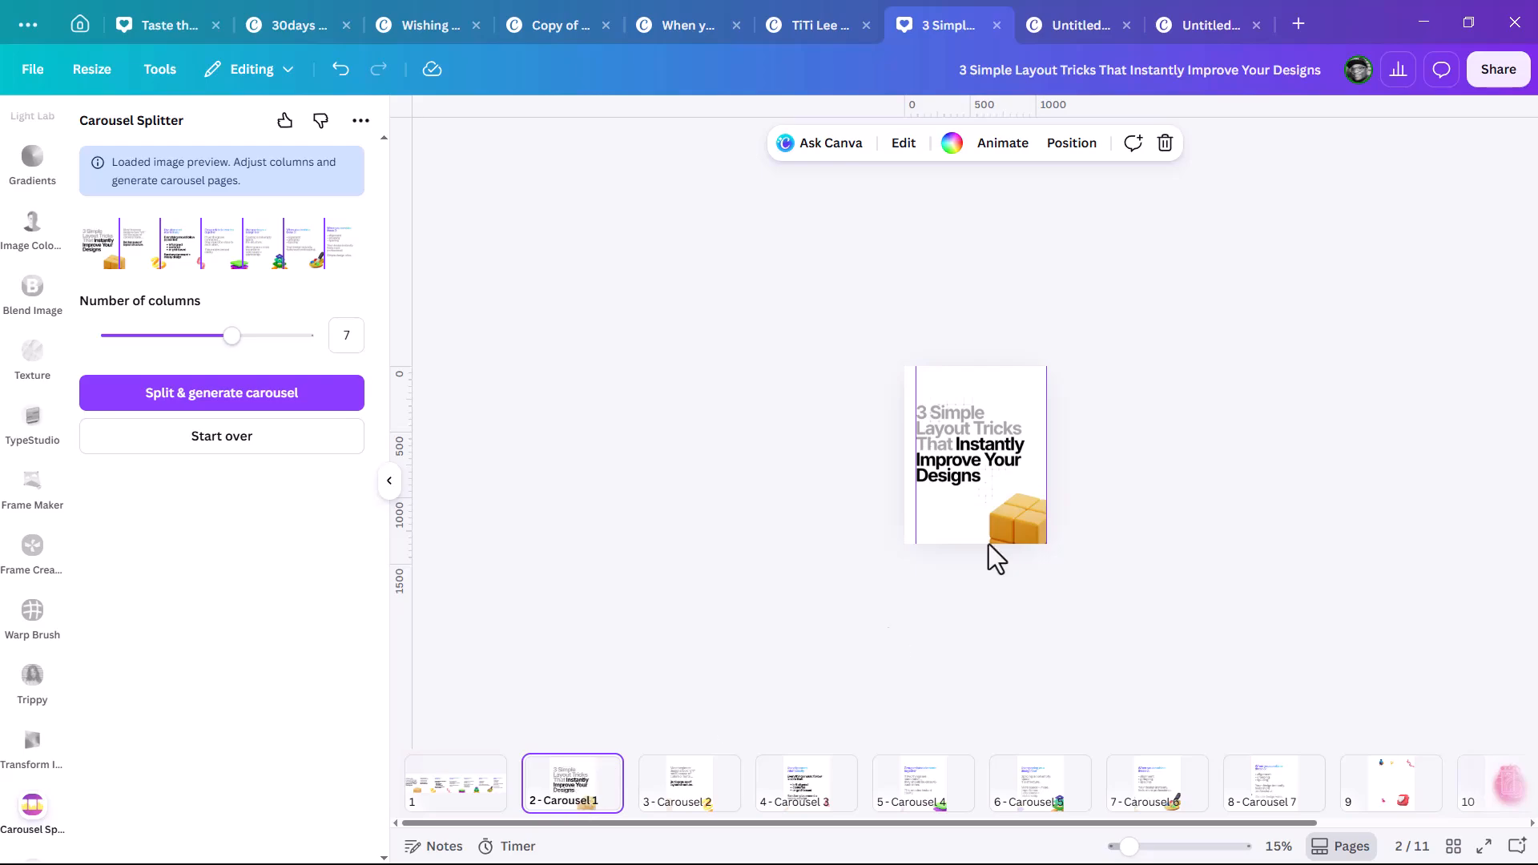
pyautogui.click(1019, 424)
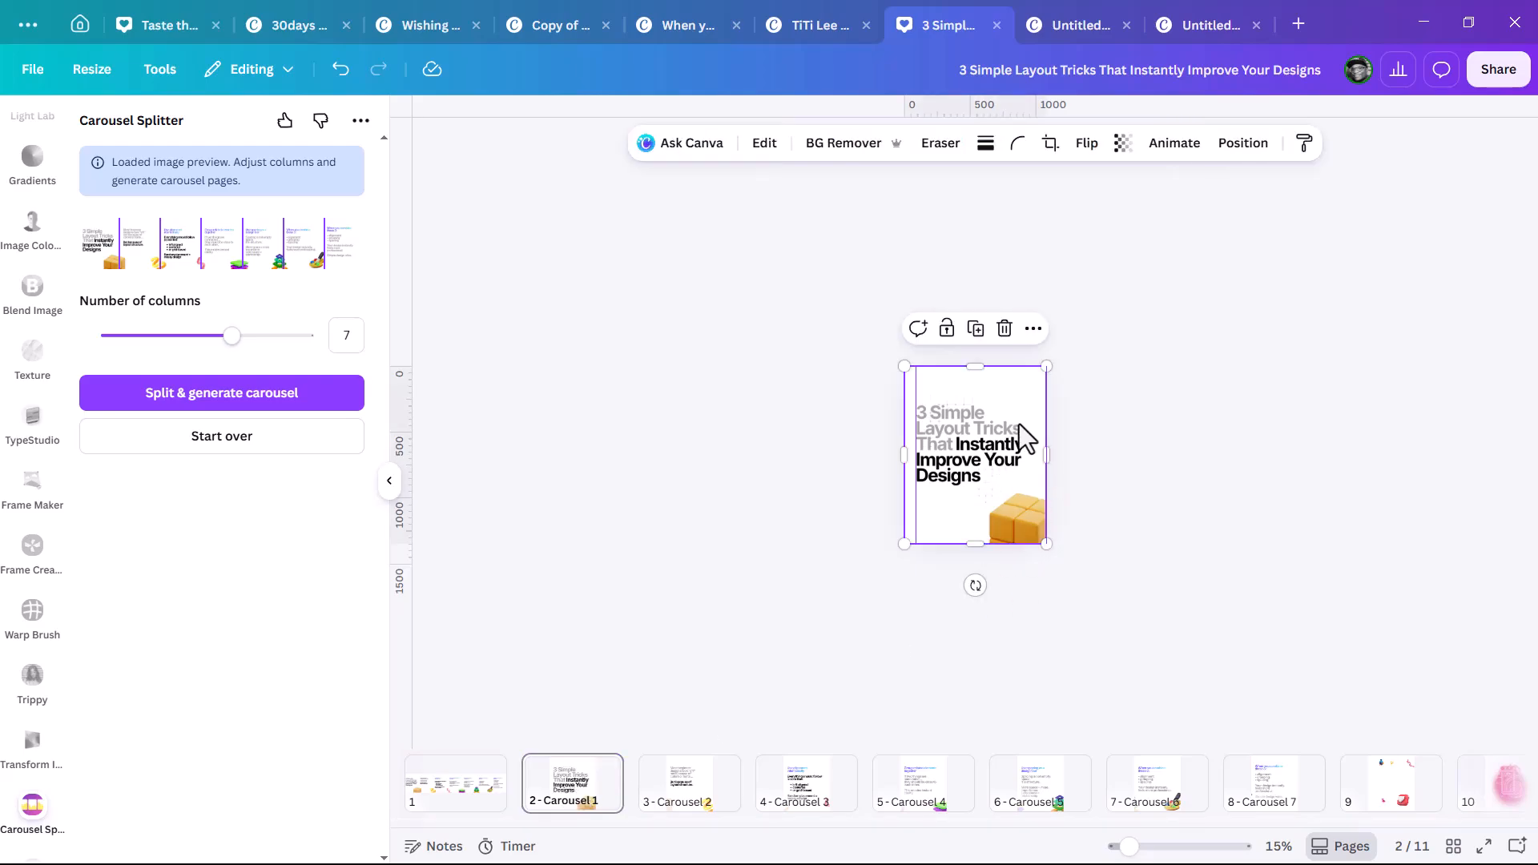
pyautogui.doubleClick(969, 443)
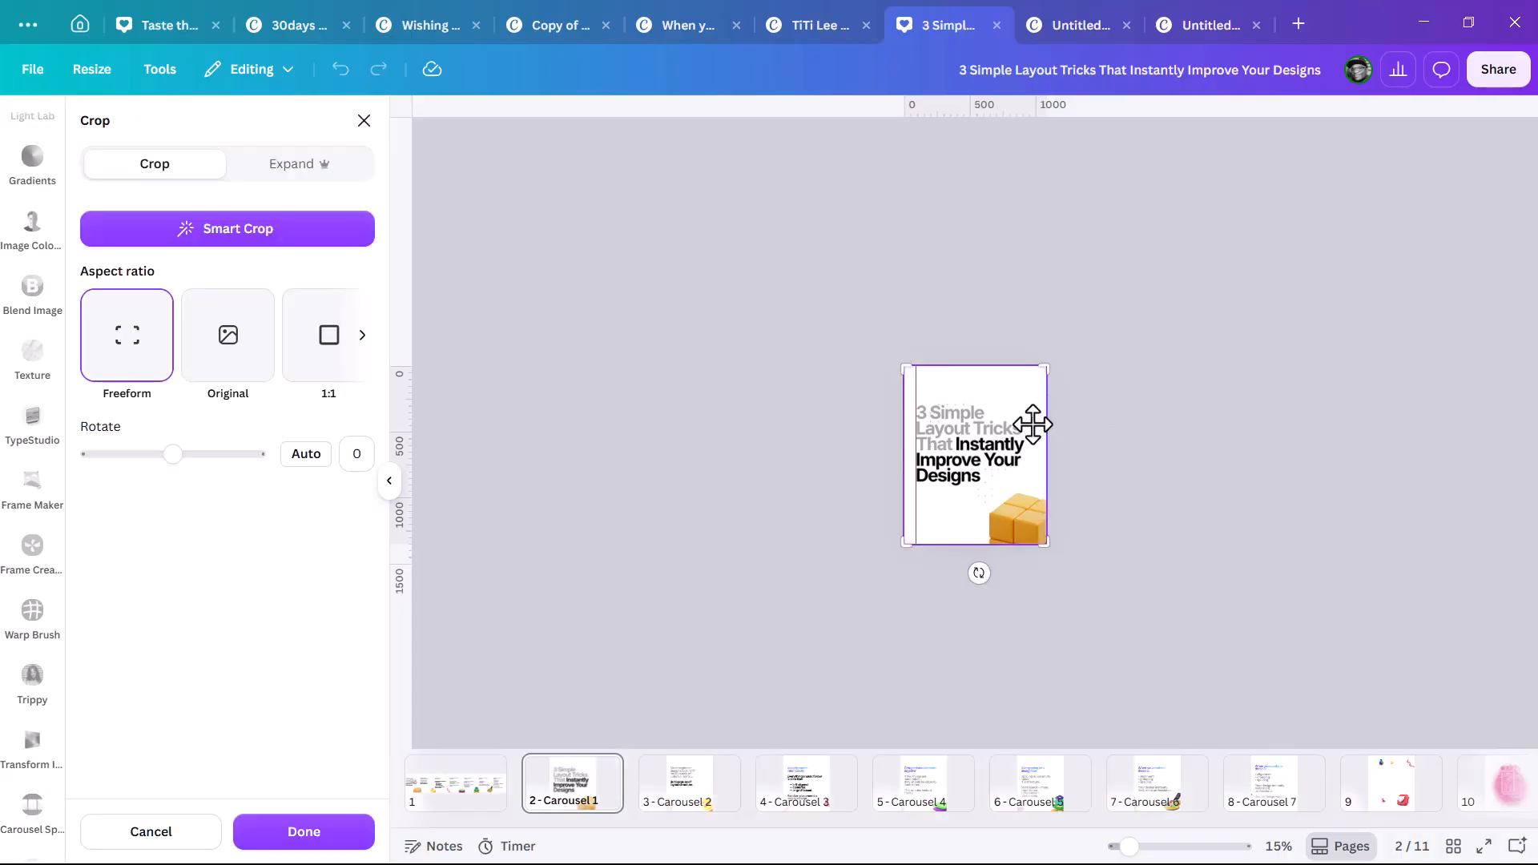
pyautogui.click(1124, 433)
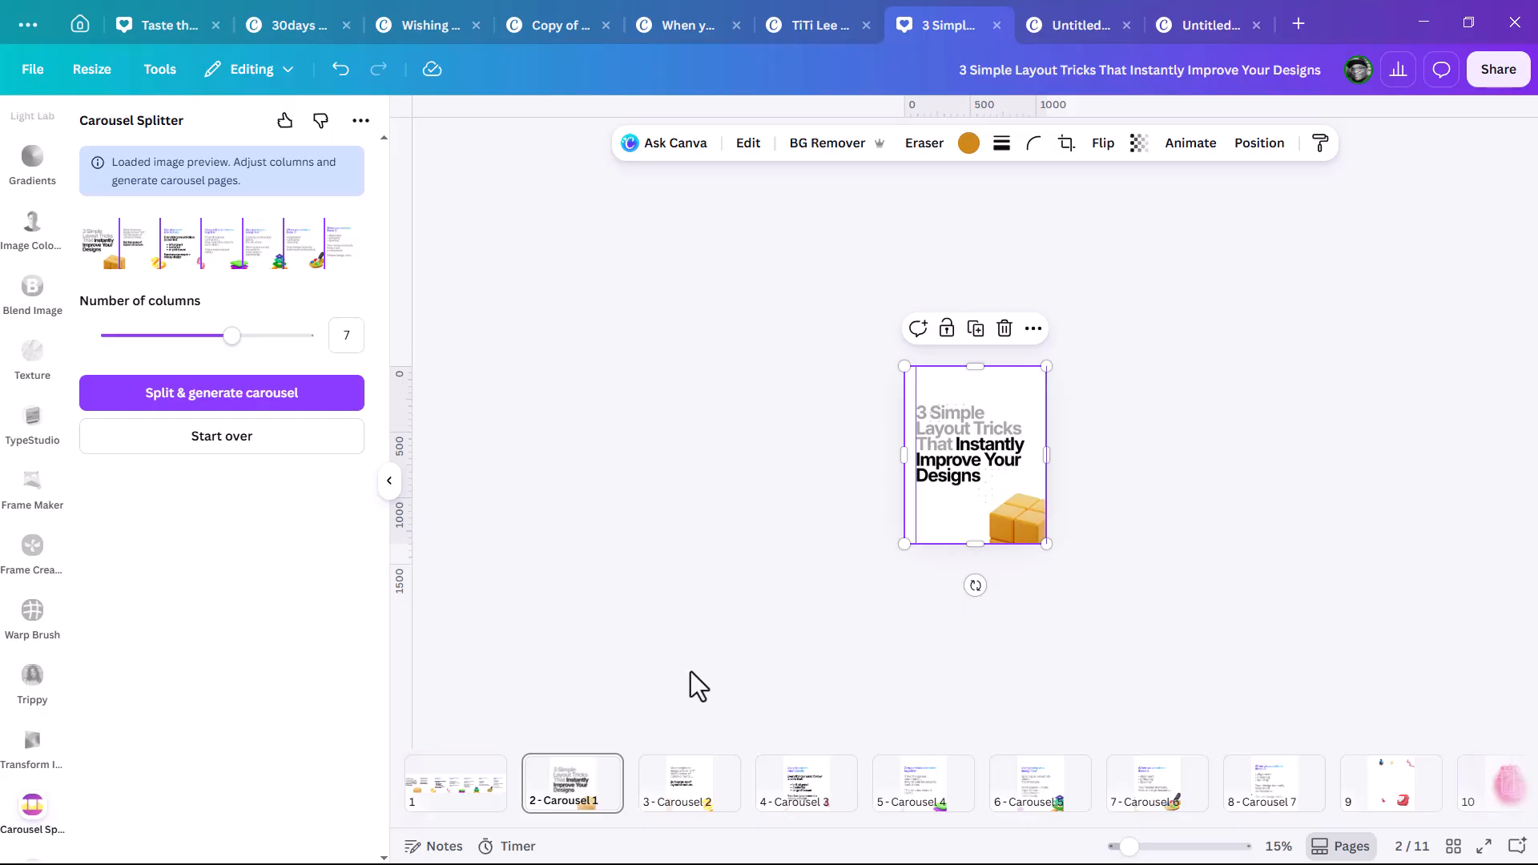
# Review the original wide page and the generated Carousel 2, 3, 4 and 5 pages one after another.
pyautogui.click(450, 792)
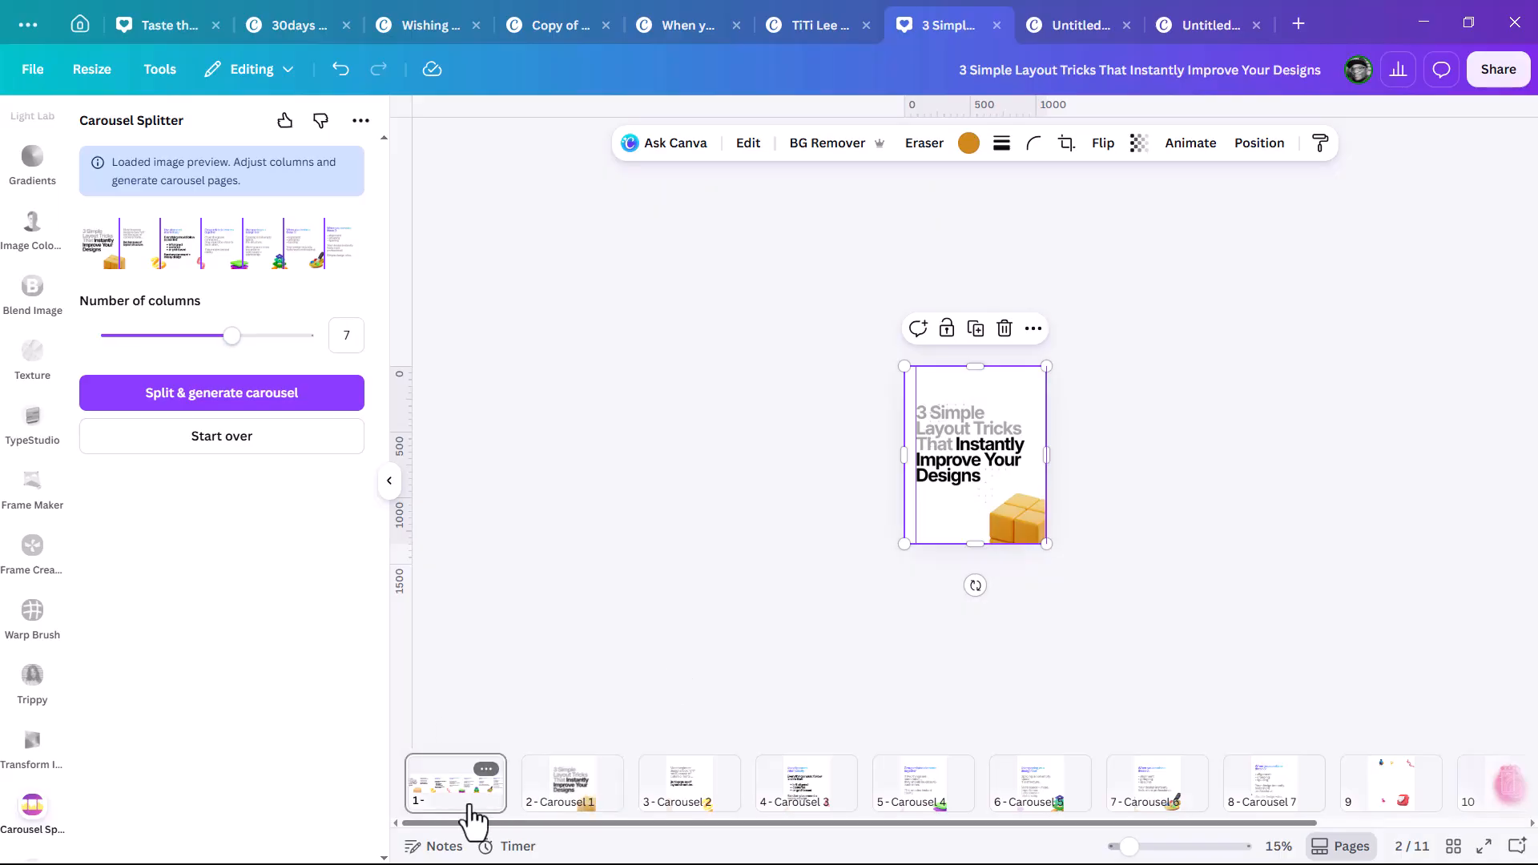
pyautogui.click(695, 801)
pyautogui.click(782, 805)
pyautogui.click(918, 807)
pyautogui.click(1031, 799)
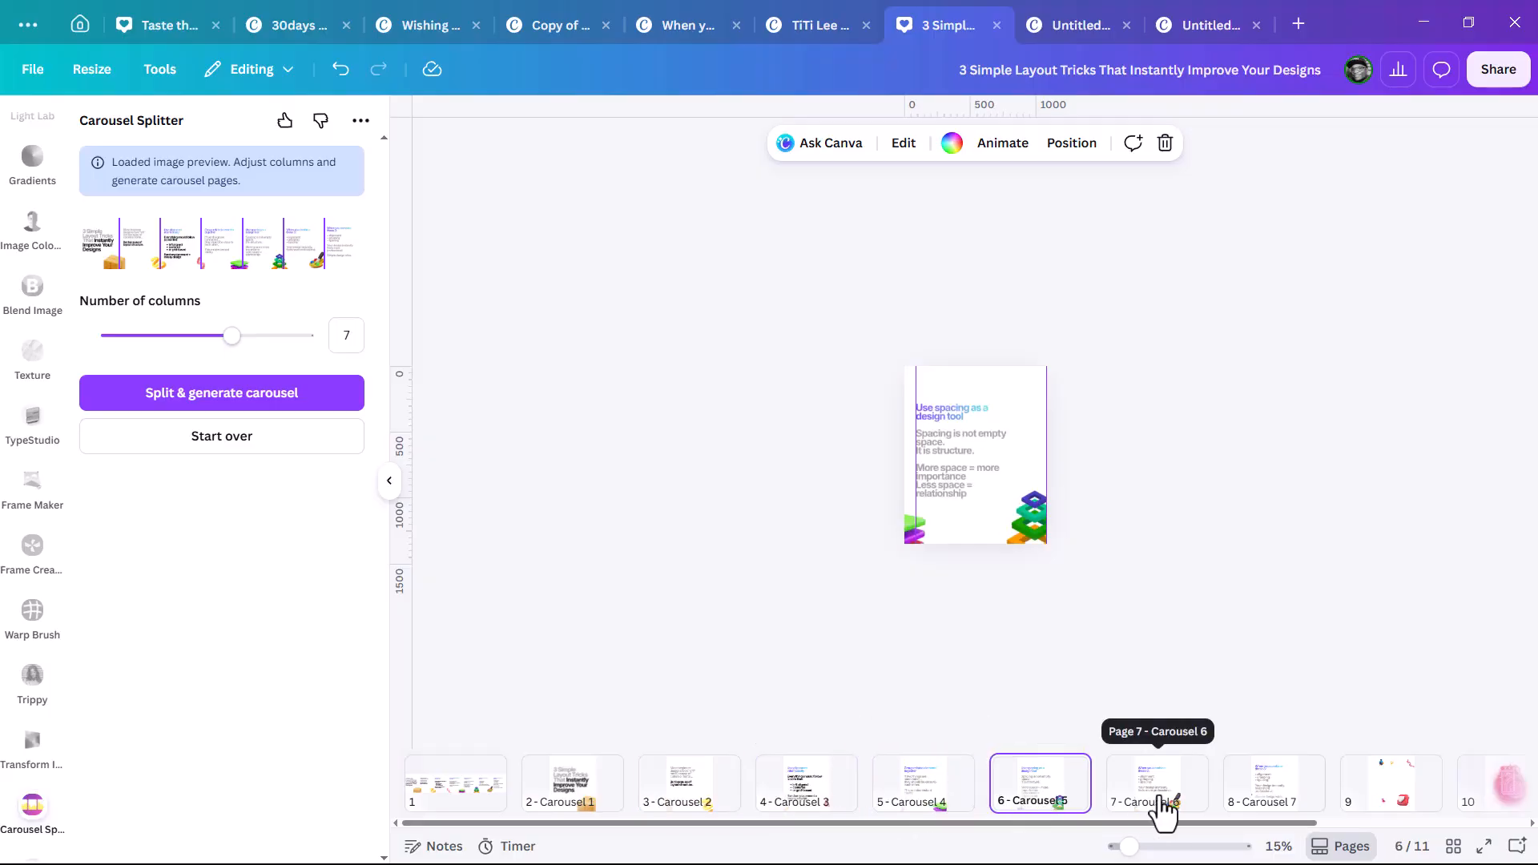
# Present the design full screen, page forward past the last carousel slide, and go back to the first slide.
pyautogui.click(1485, 846)
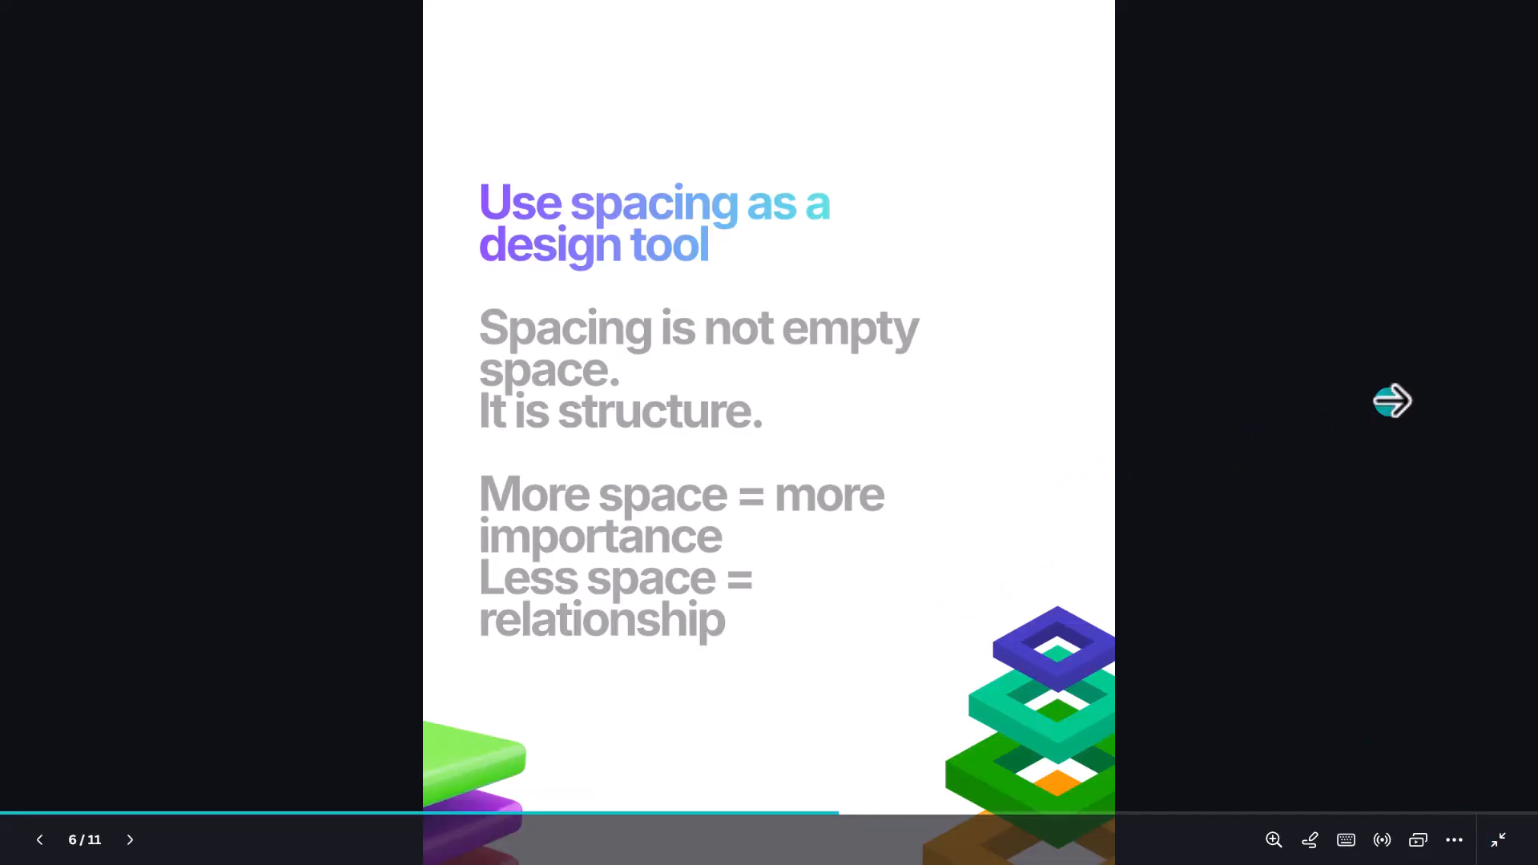
pyautogui.click(1391, 400)
pyautogui.click(1393, 399)
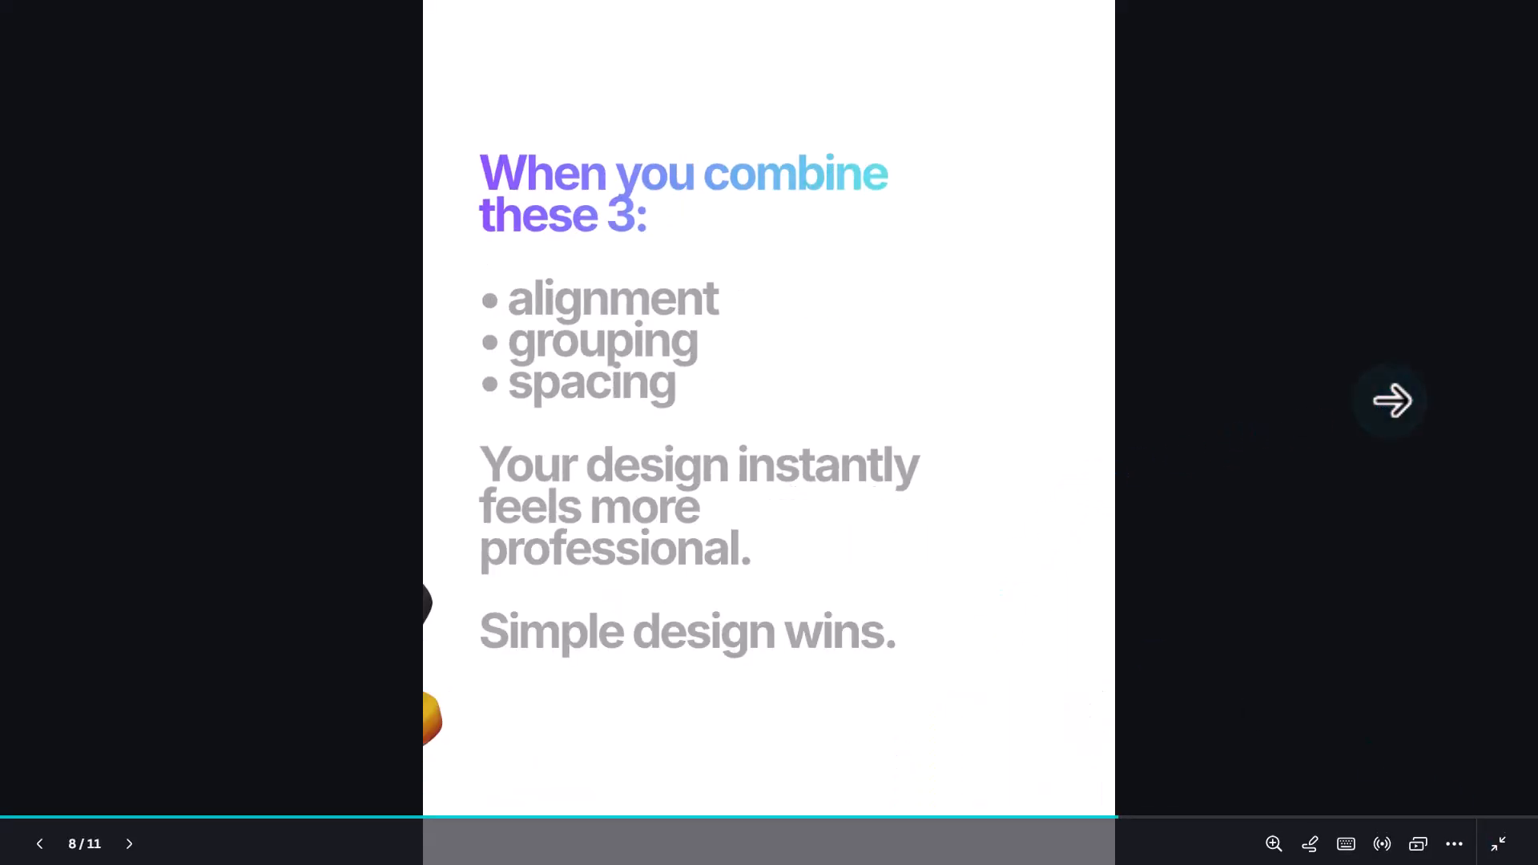
pyautogui.click(1393, 400)
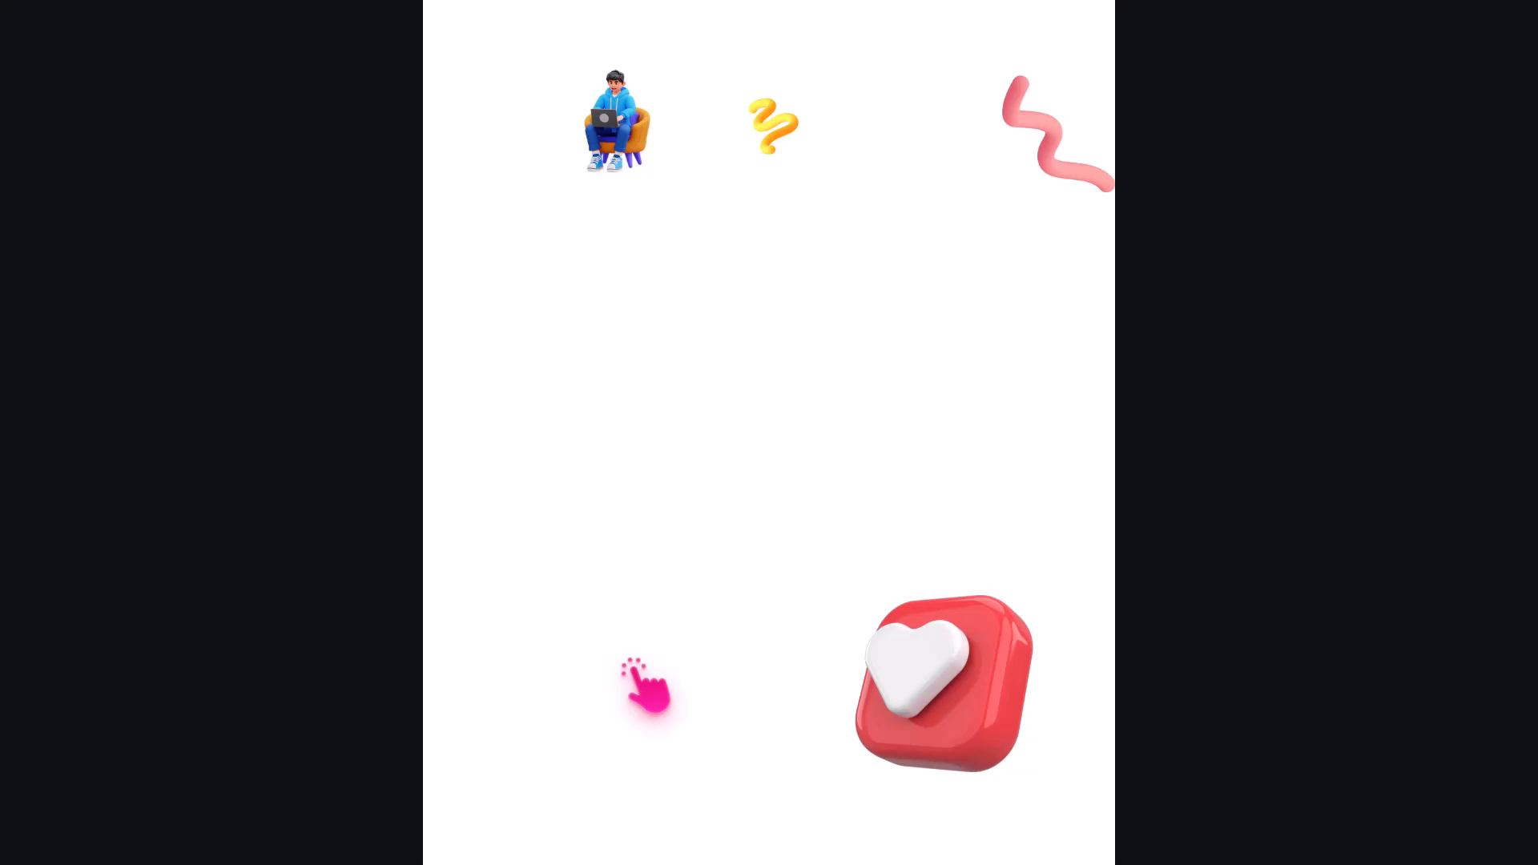
pyautogui.click(61, 416)
pyautogui.click(62, 416)
pyautogui.click(62, 416)
pyautogui.click(62, 416)
pyautogui.click(62, 416)
pyautogui.click(61, 415)
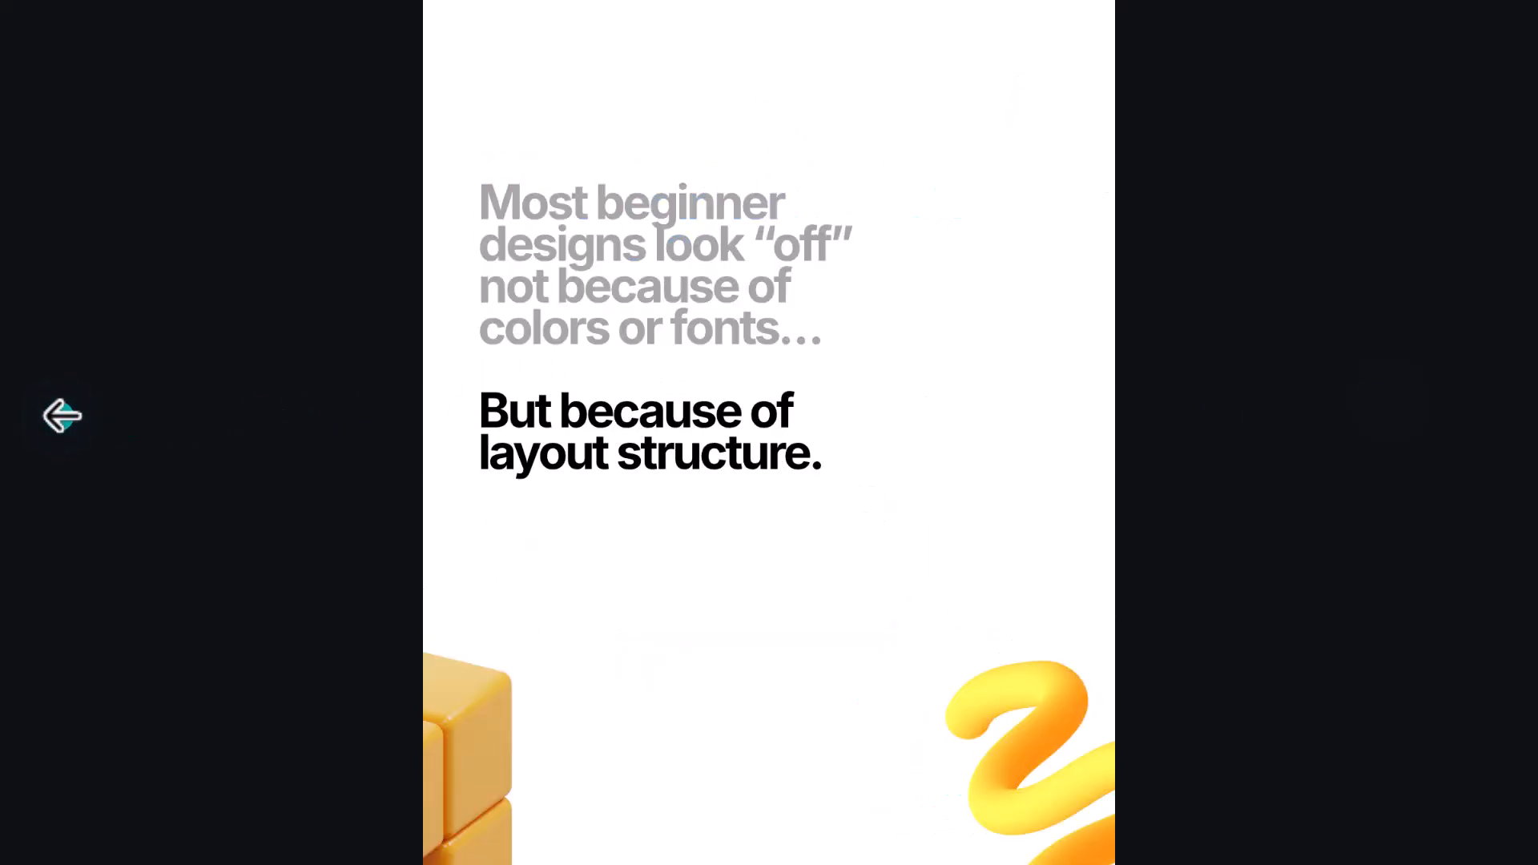
pyautogui.click(61, 416)
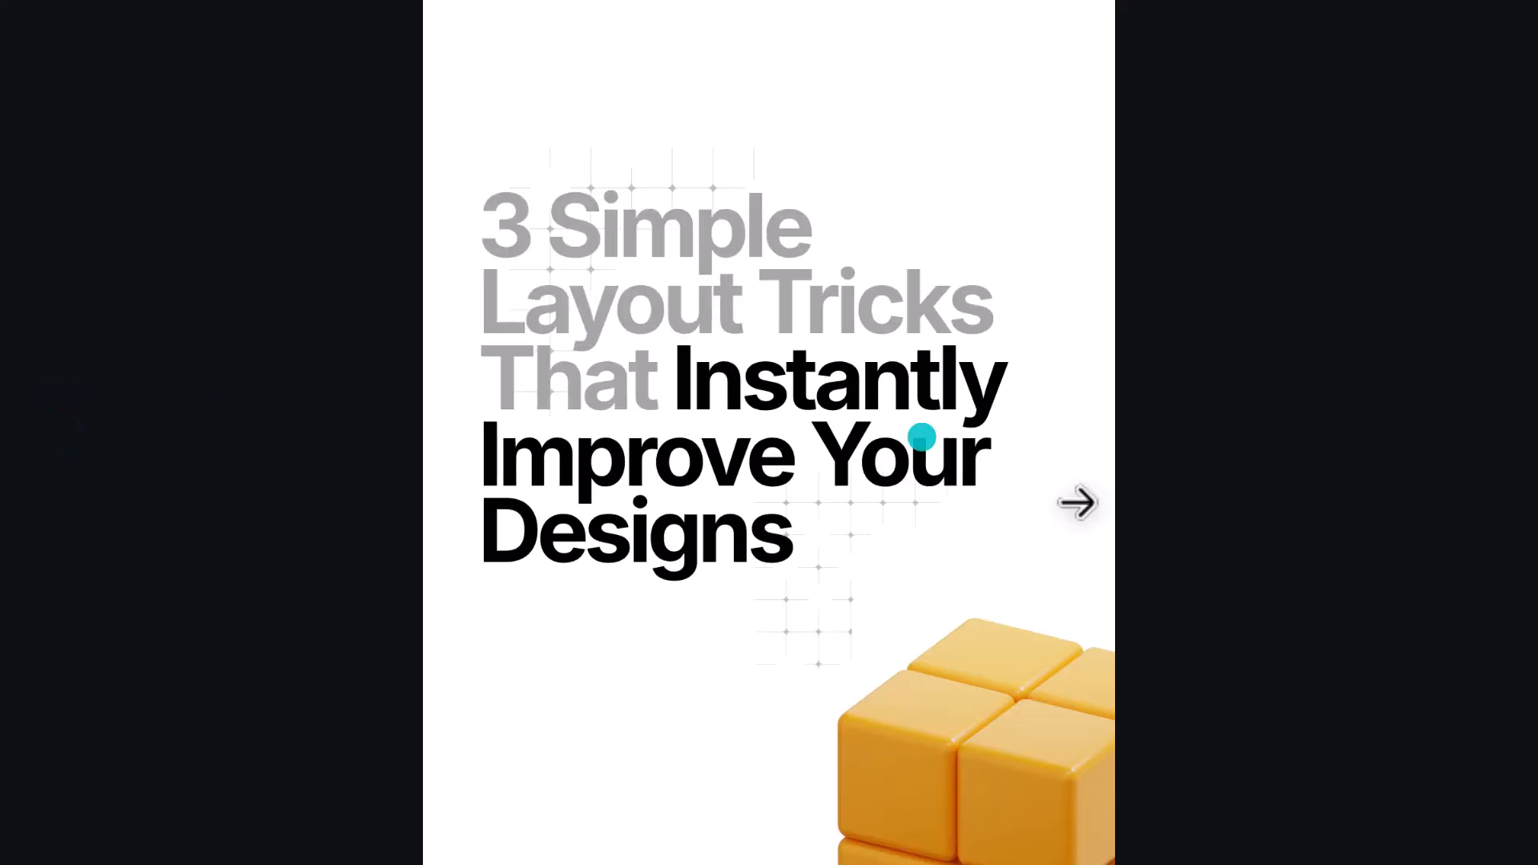
# Check the seamless transitions from the first carousel slide through the fifth, then leave the full-screen presentation.
pyautogui.click(1445, 410)
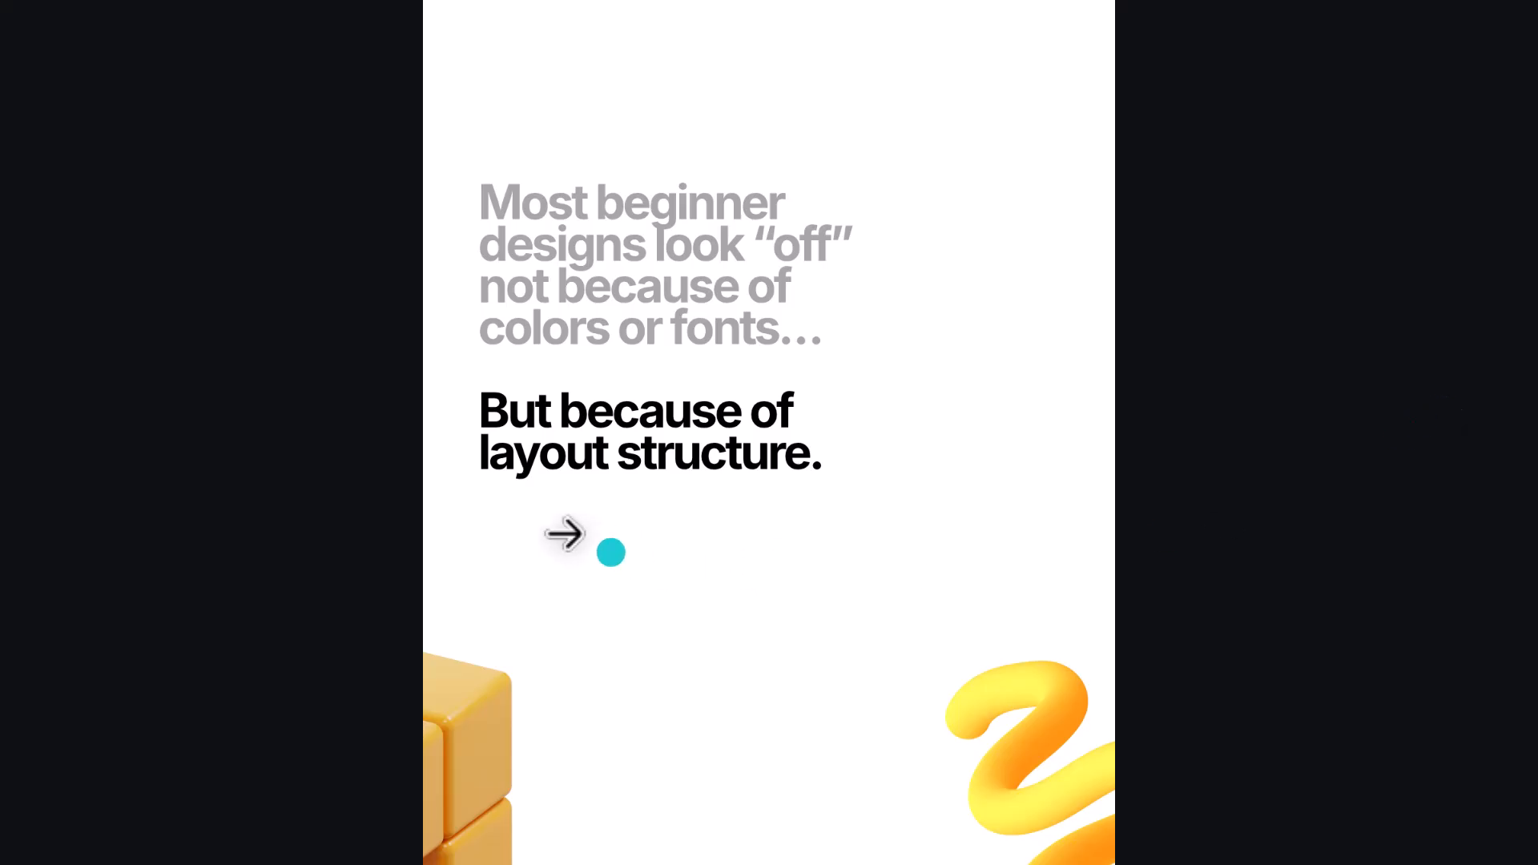
pyautogui.click(1377, 442)
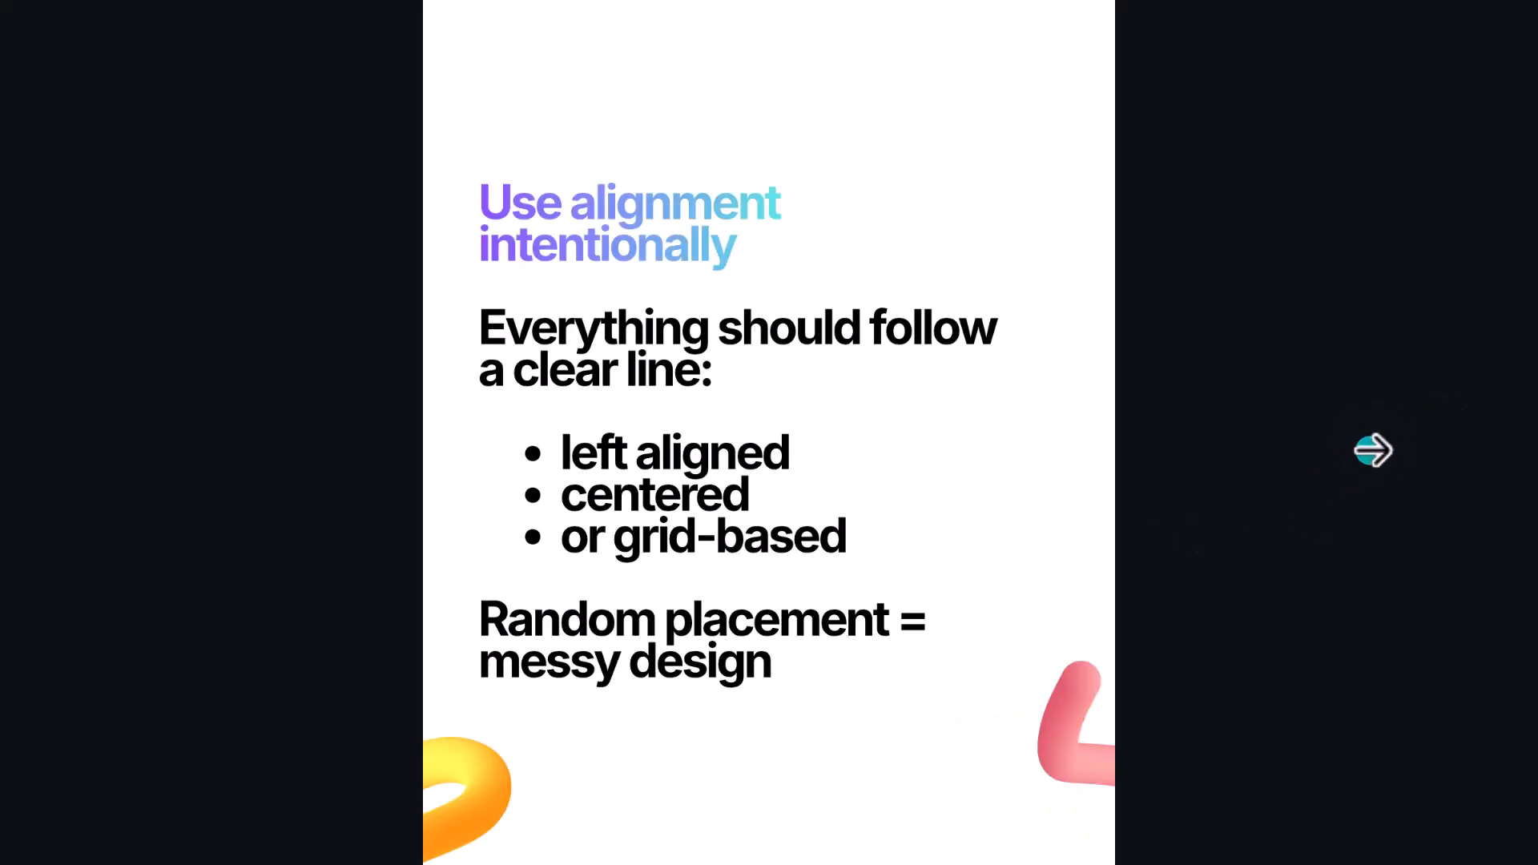
pyautogui.click(1363, 460)
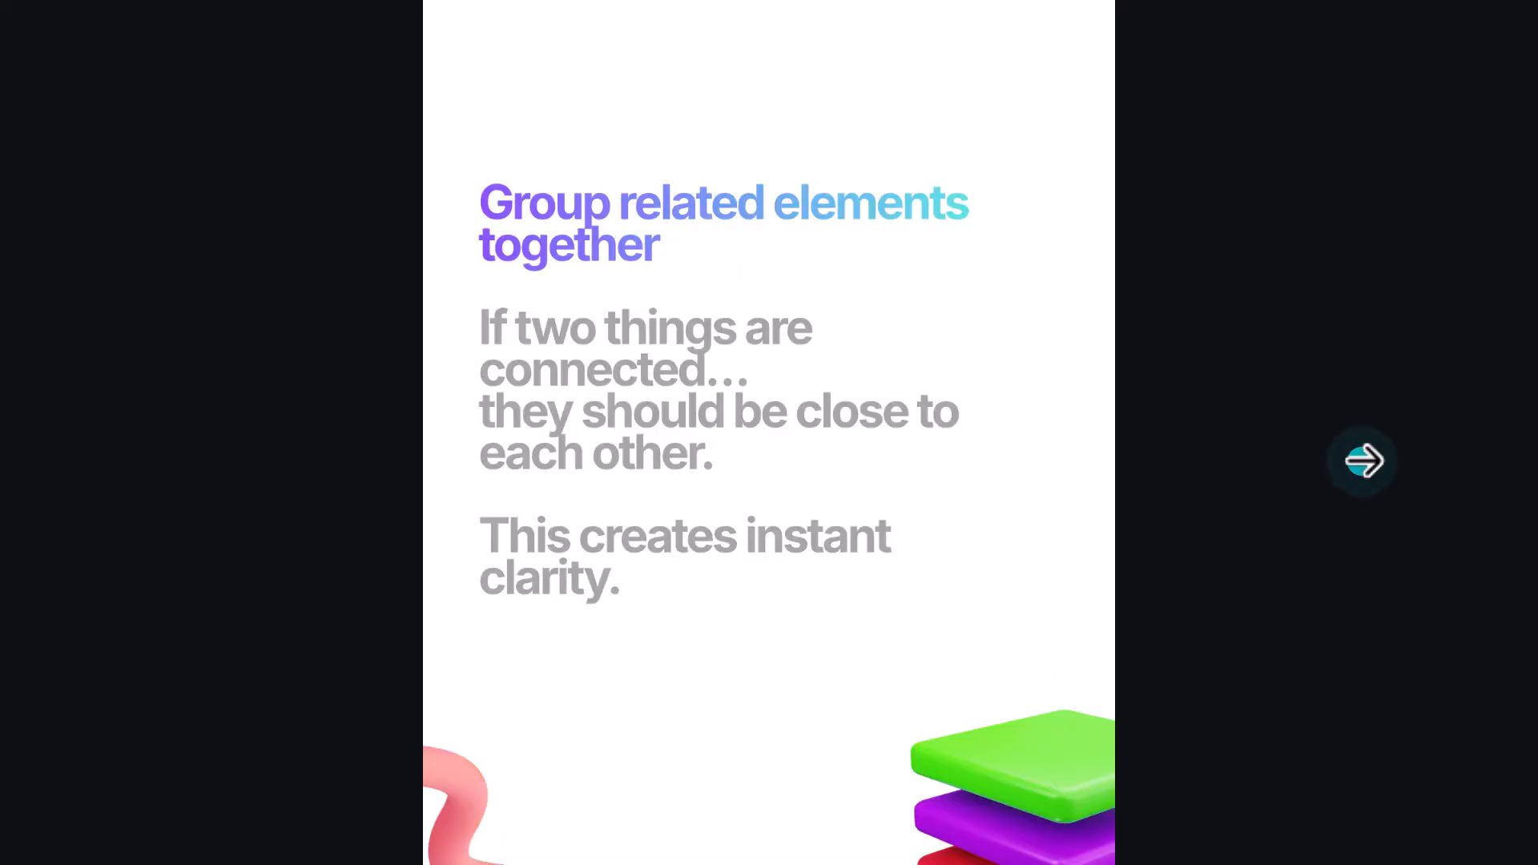
pyautogui.click(1364, 461)
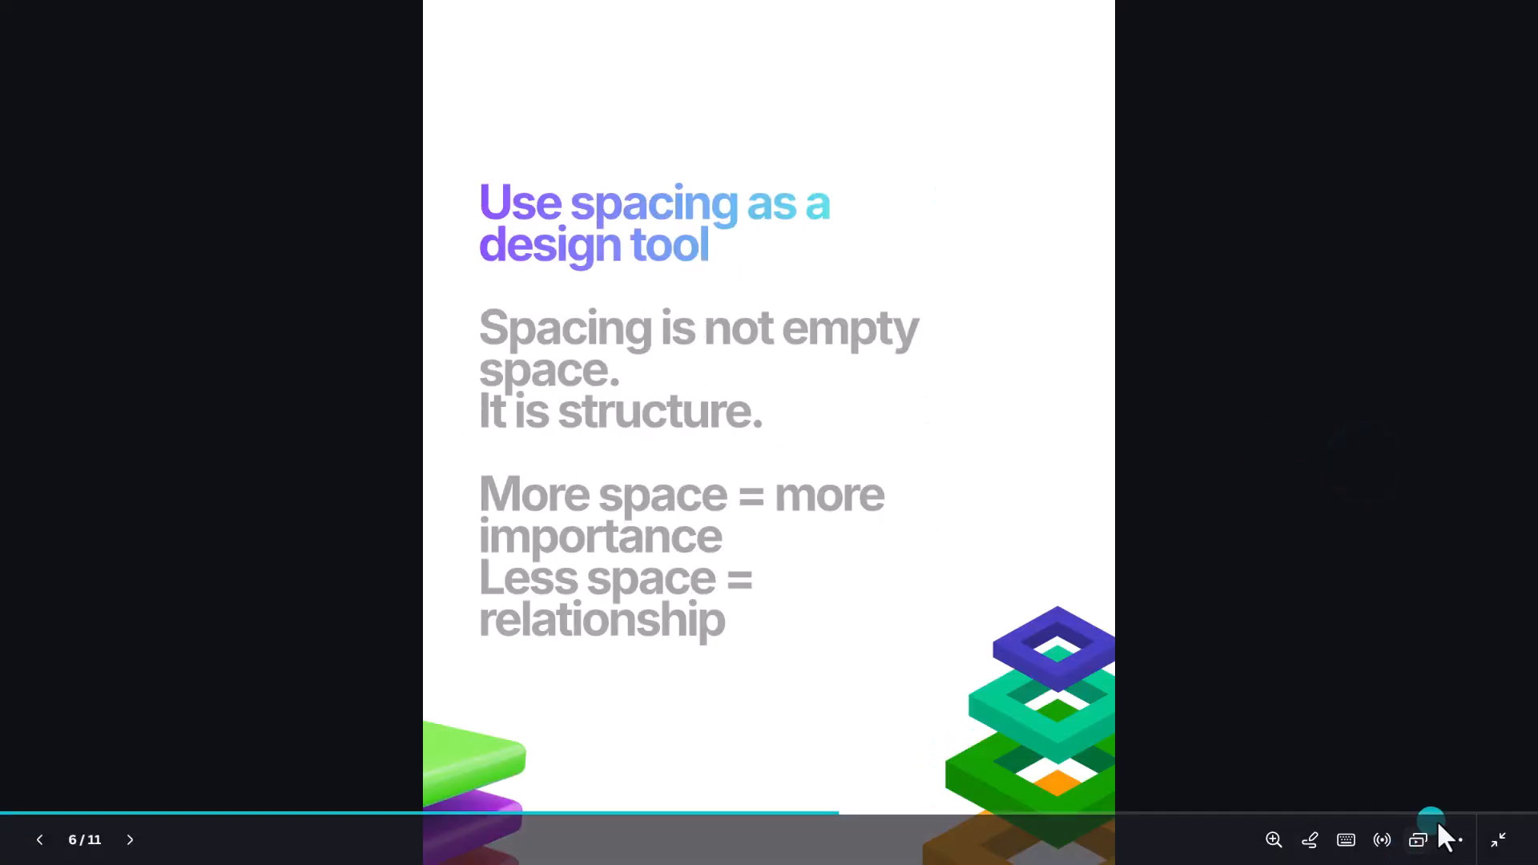
pyautogui.click(1504, 840)
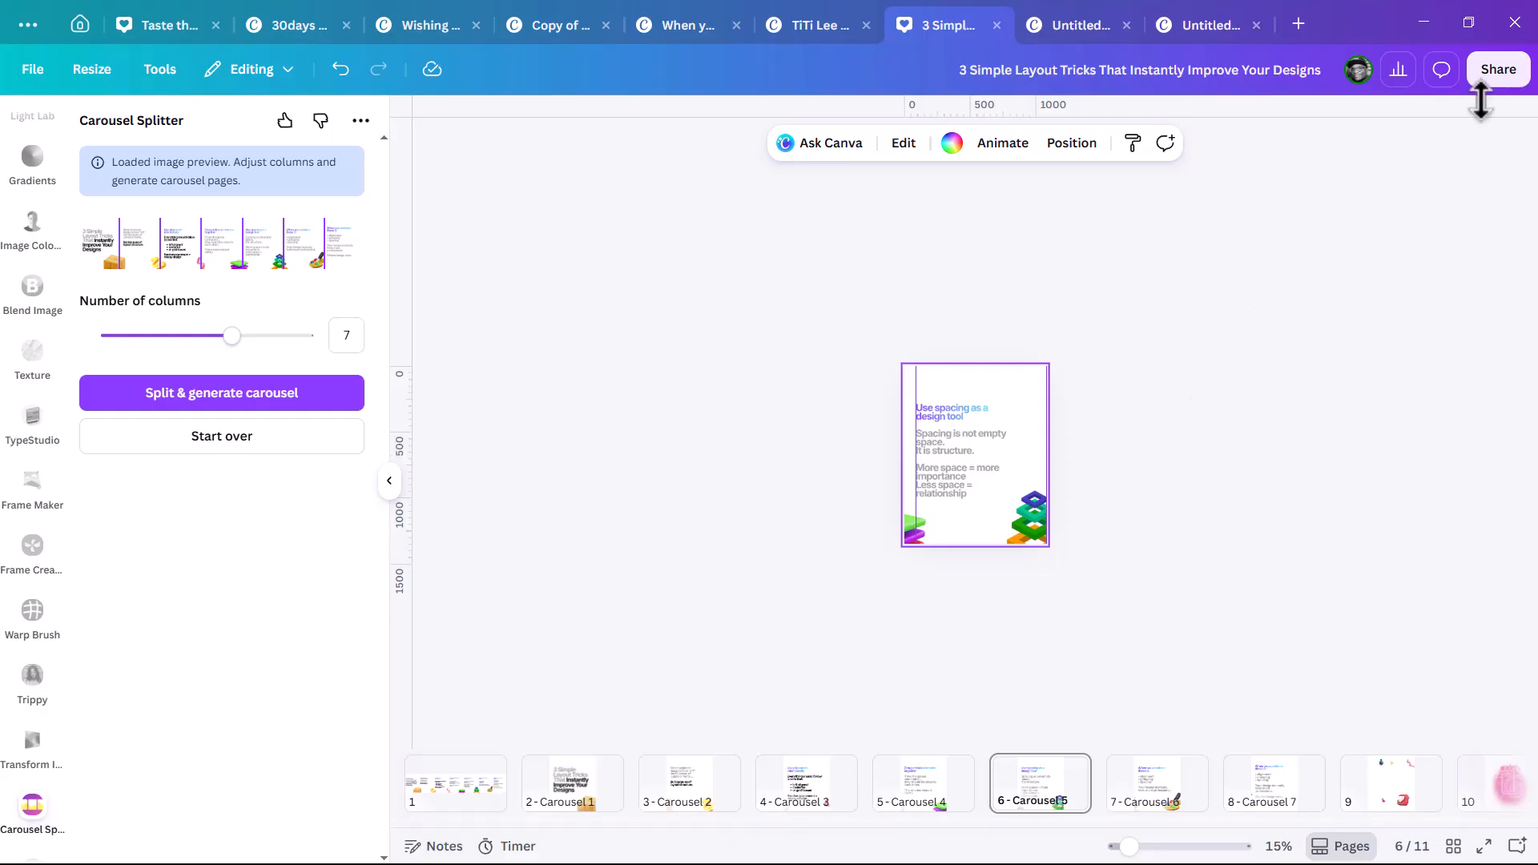
# Set up a PNG download of only pages 2–8, excluding the original wide page and pages 9, 10 and 11.
pyautogui.click(1497, 72)
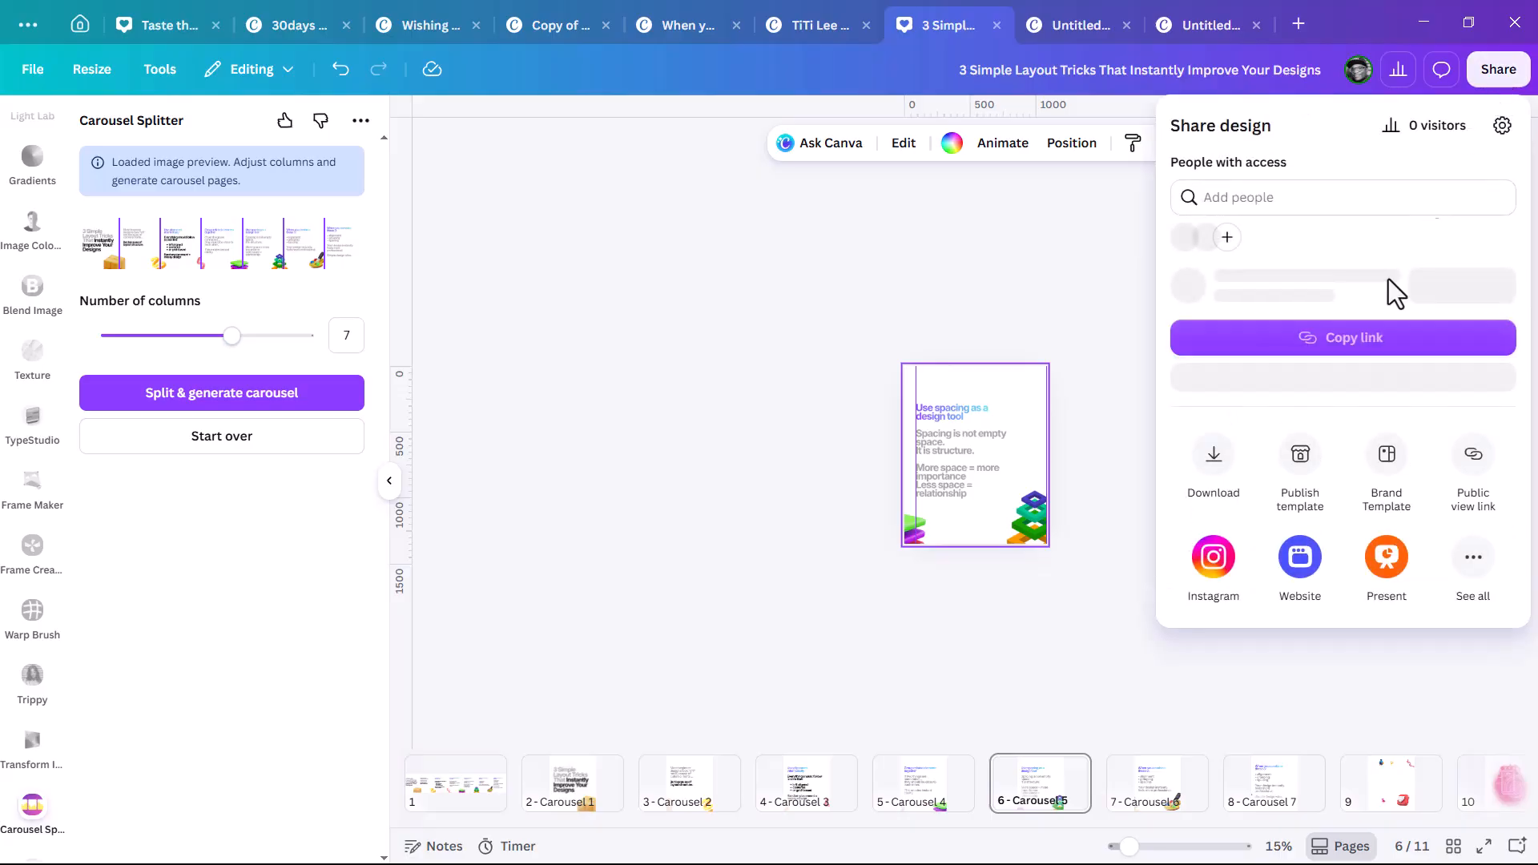
pyautogui.click(1213, 501)
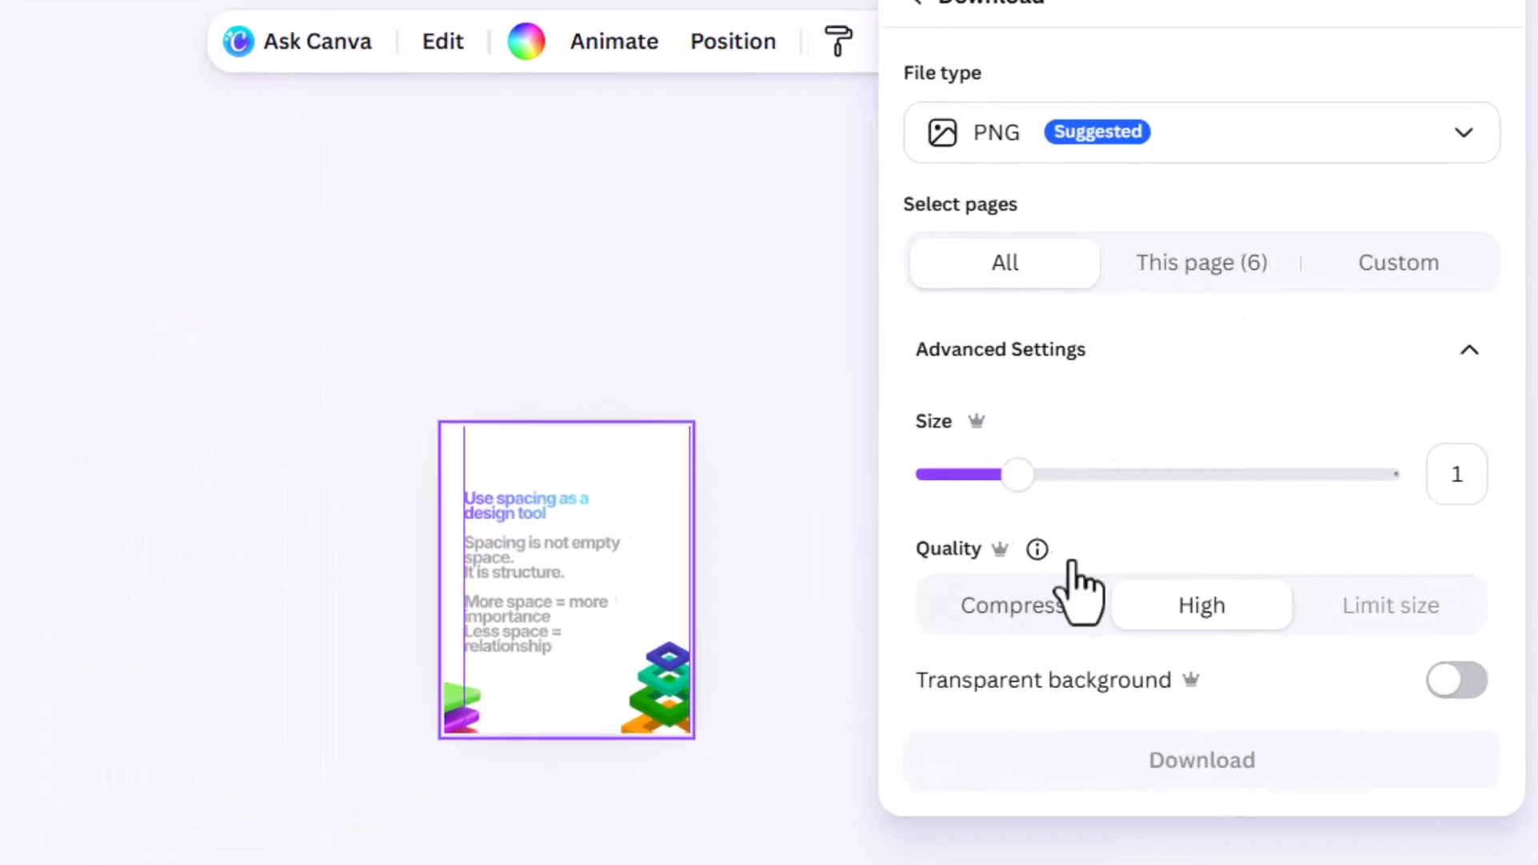
pyautogui.click(1433, 280)
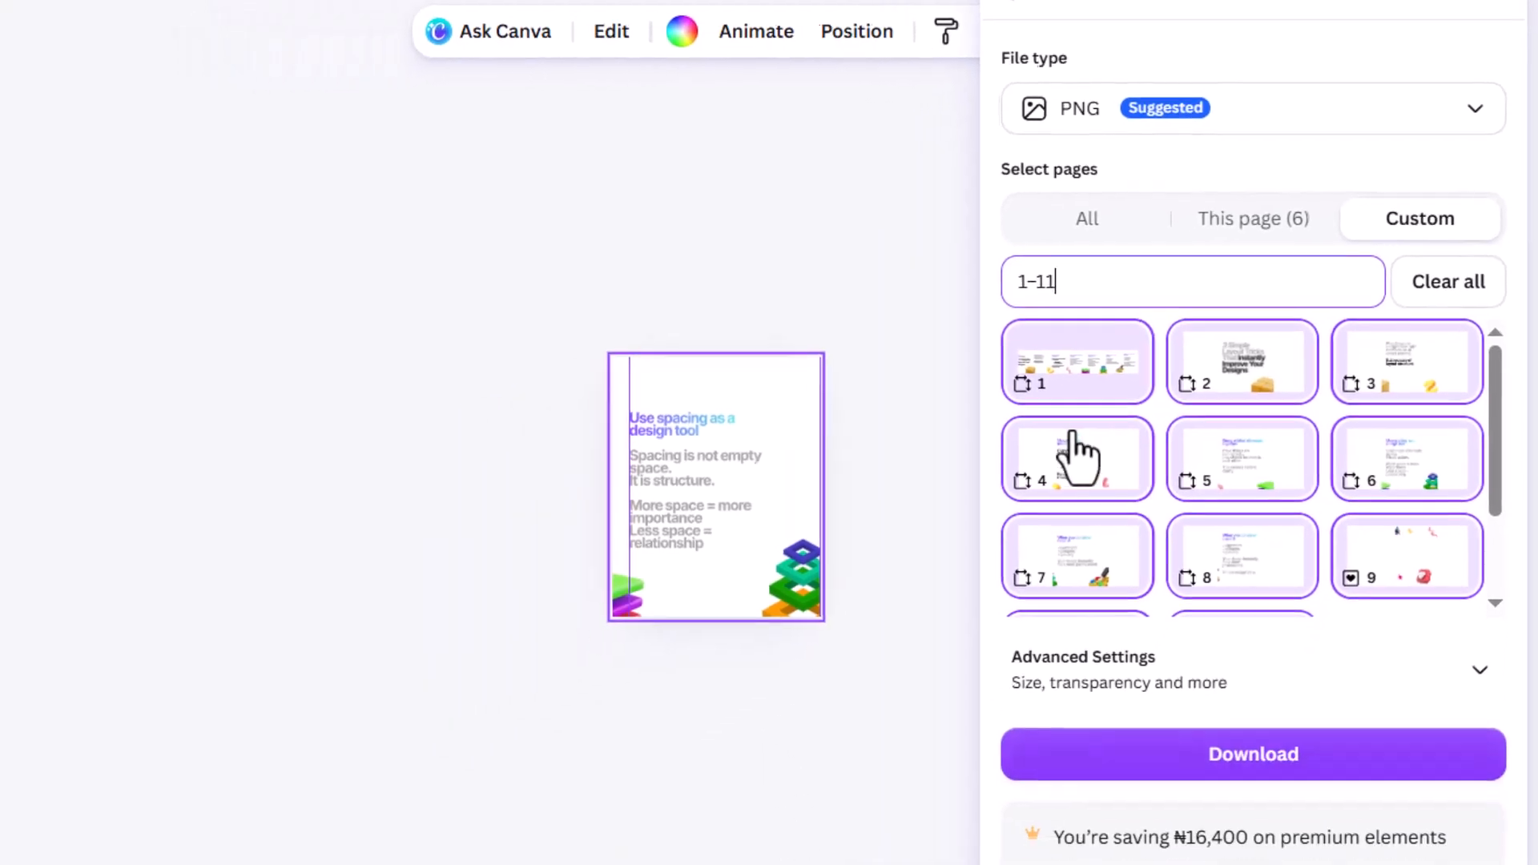
pyautogui.click(1092, 393)
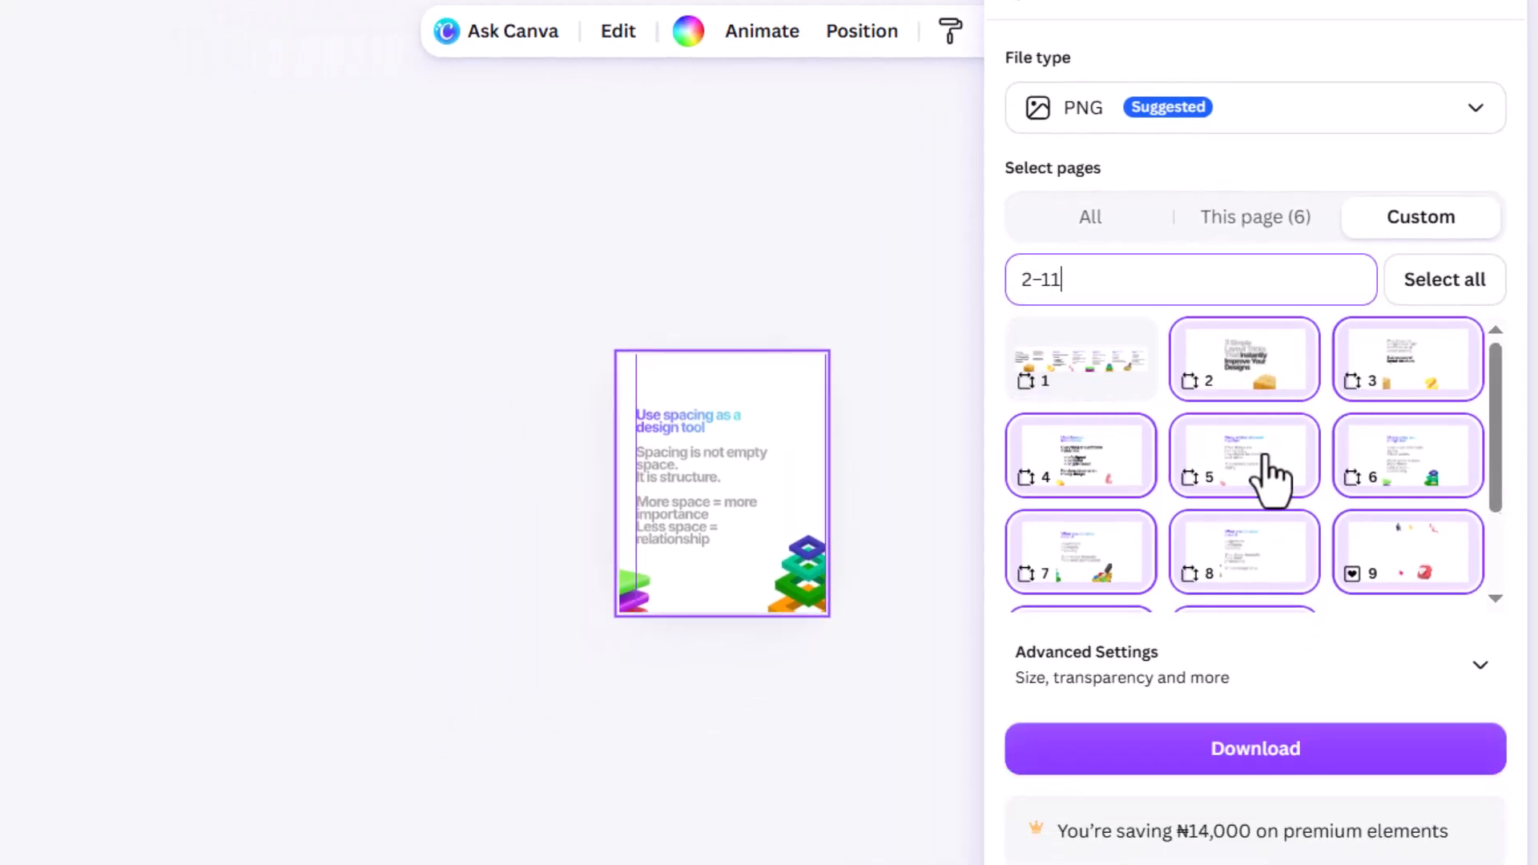
pyautogui.scroll(-1, 1270, 472)
pyautogui.click(1410, 480)
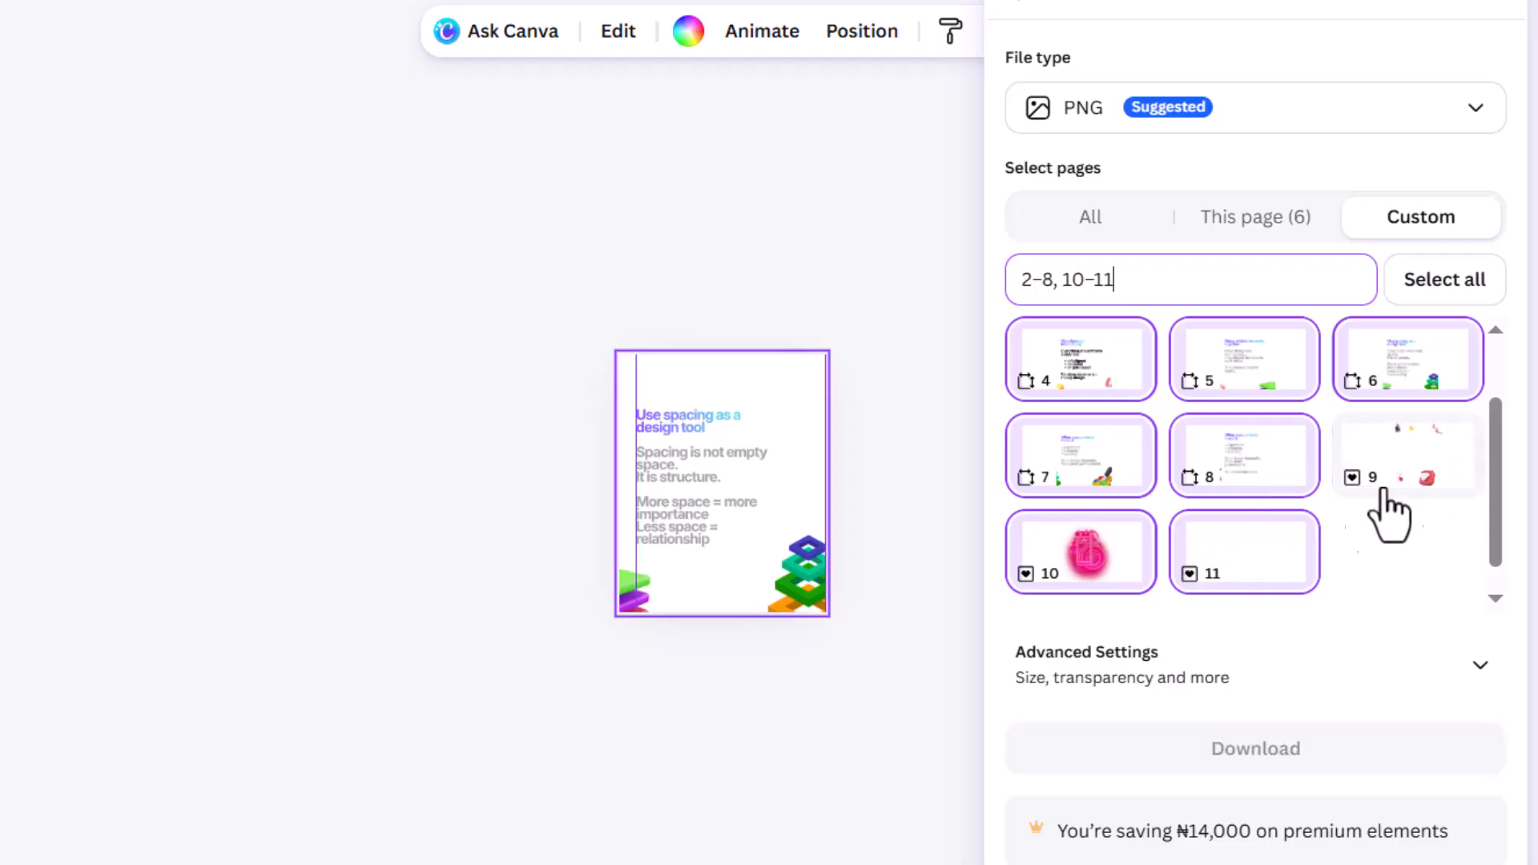
pyautogui.click(1245, 553)
pyautogui.click(1038, 559)
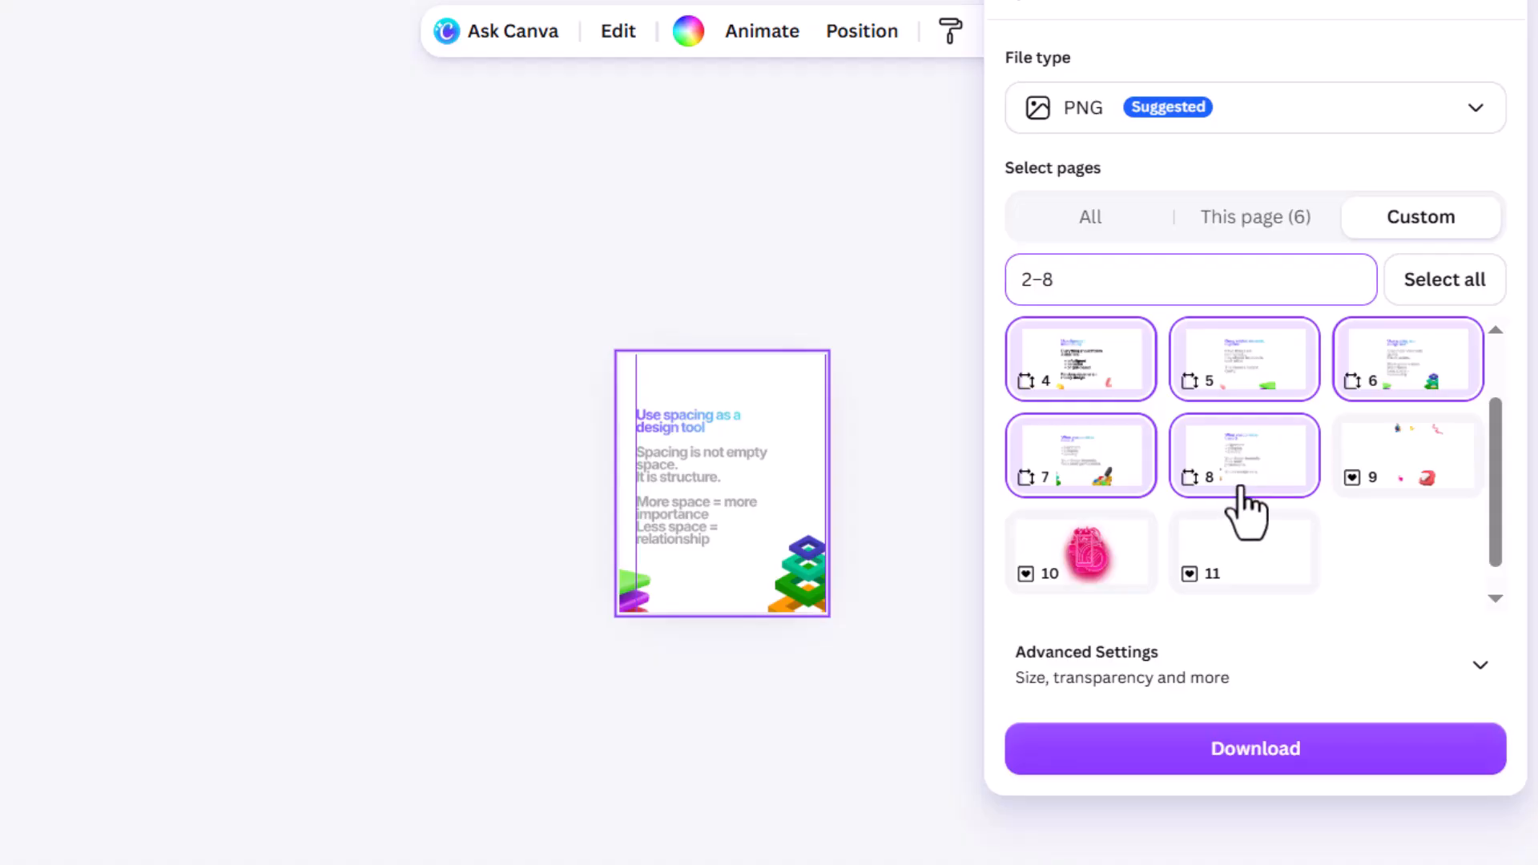
pyautogui.scroll(1, 1248, 503)
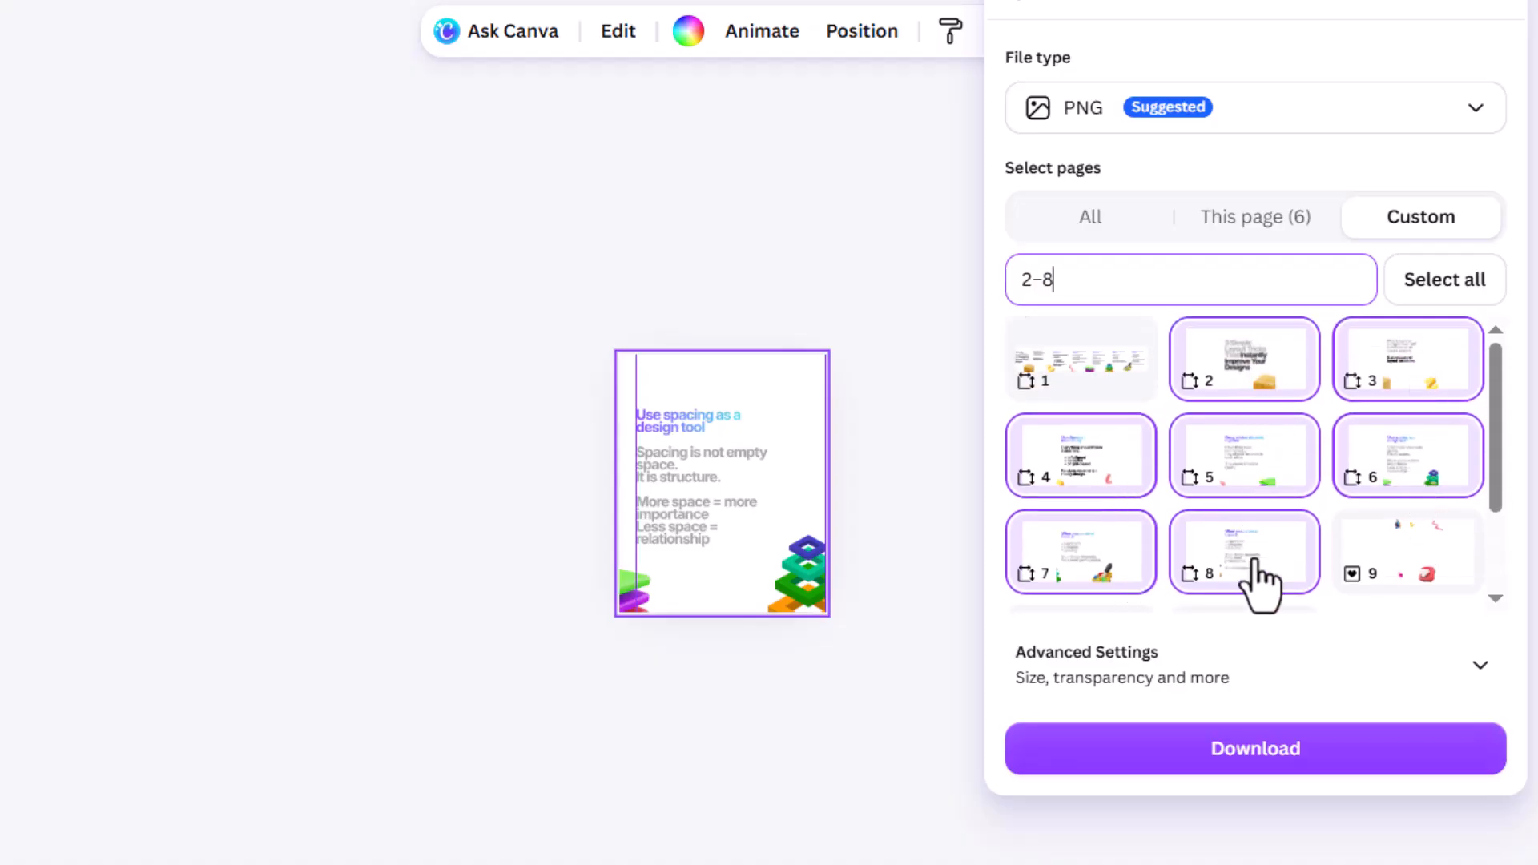
pyautogui.scroll(-2, 1280, 401)
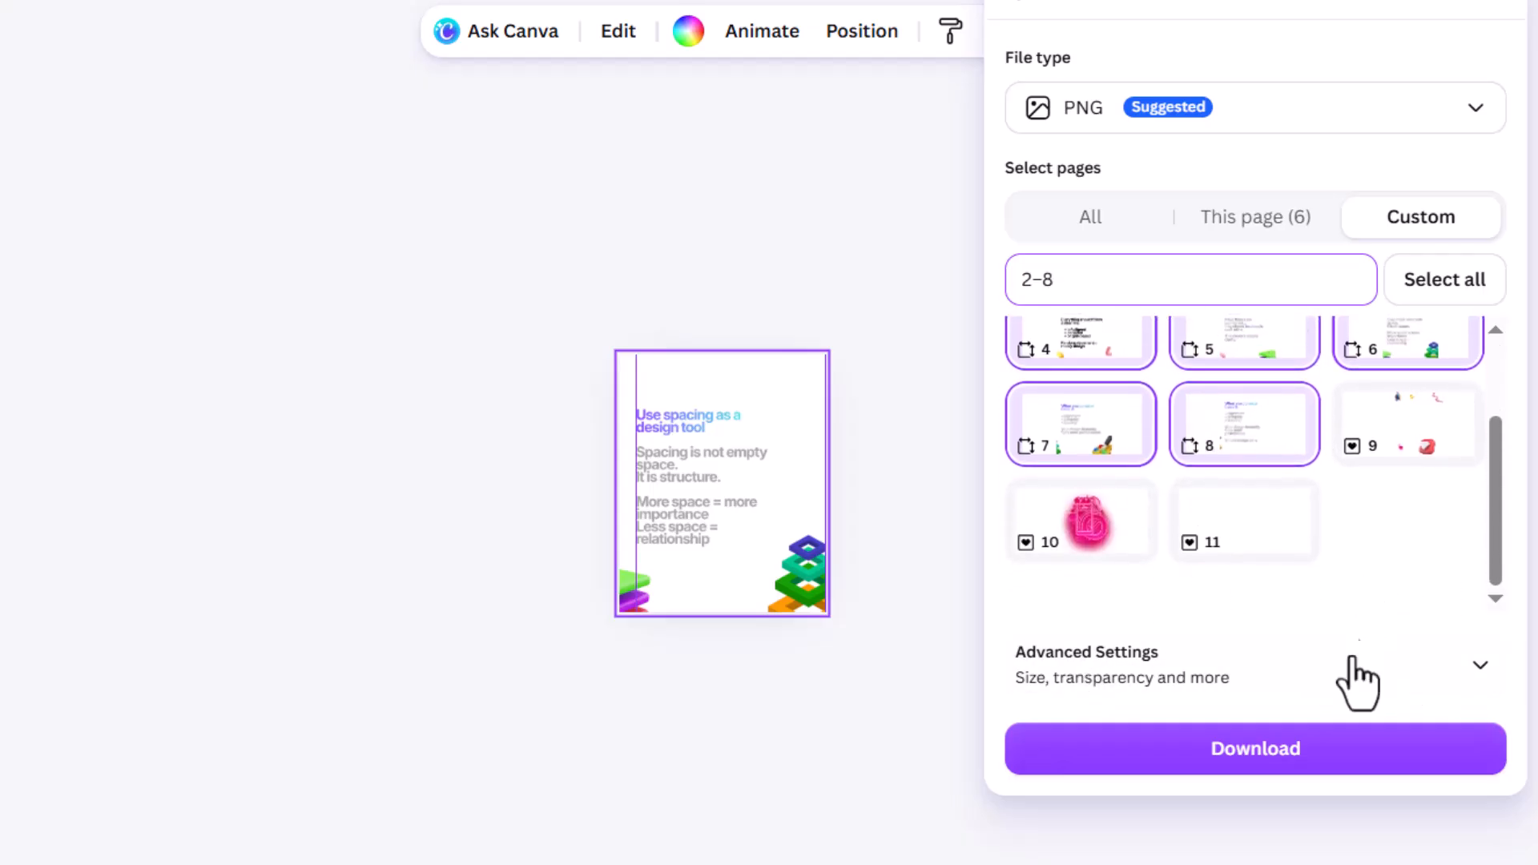
# Set the export size to 2 with High quality, then download the selected pages as PNG and save the file.
pyautogui.click(1448, 664)
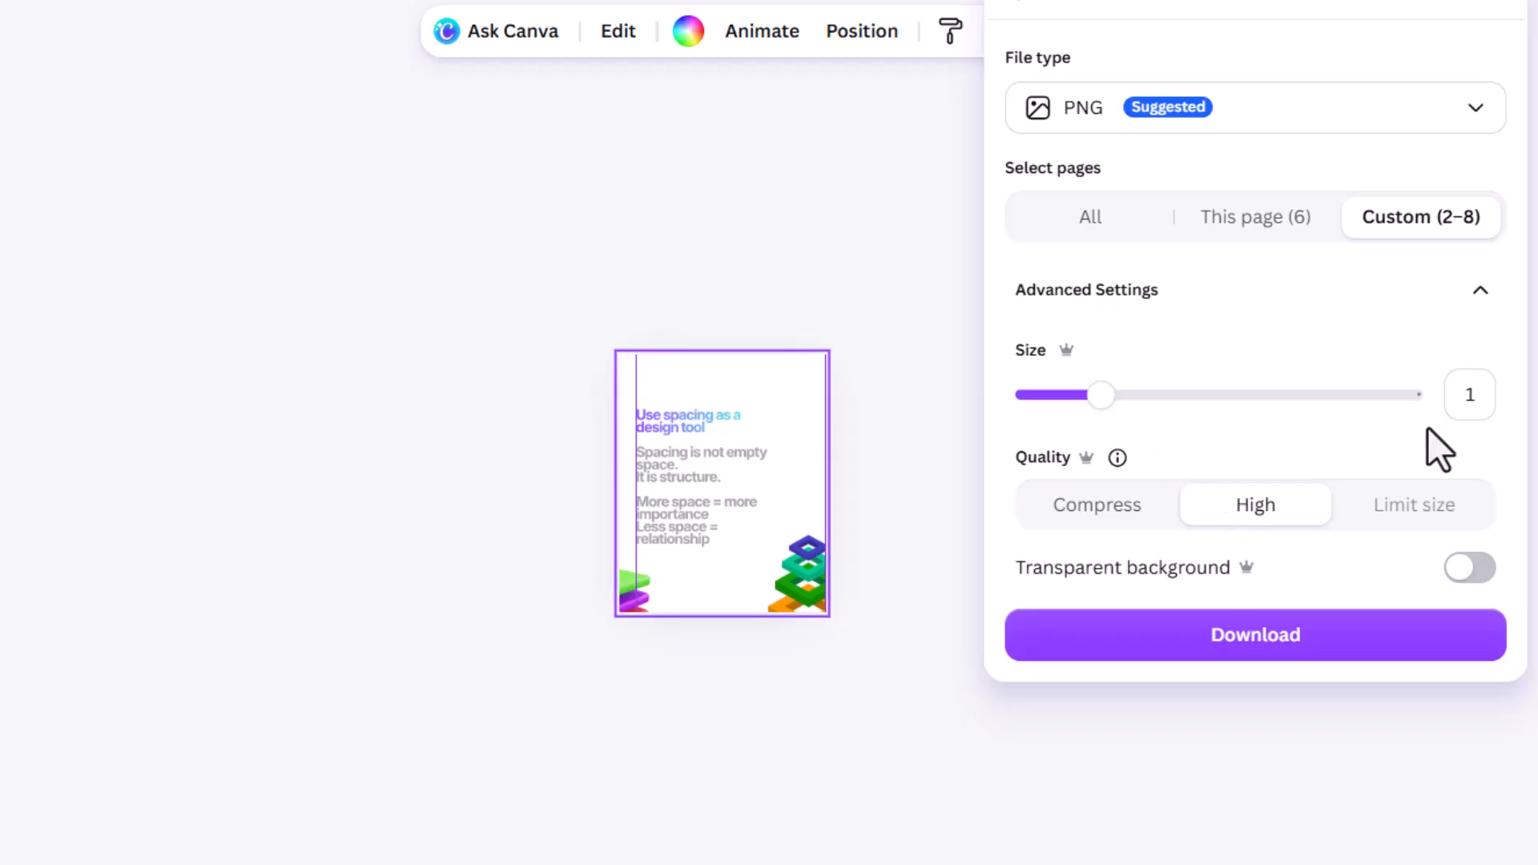
pyautogui.moveTo(1102, 395); pyautogui.dragTo(1245, 404)
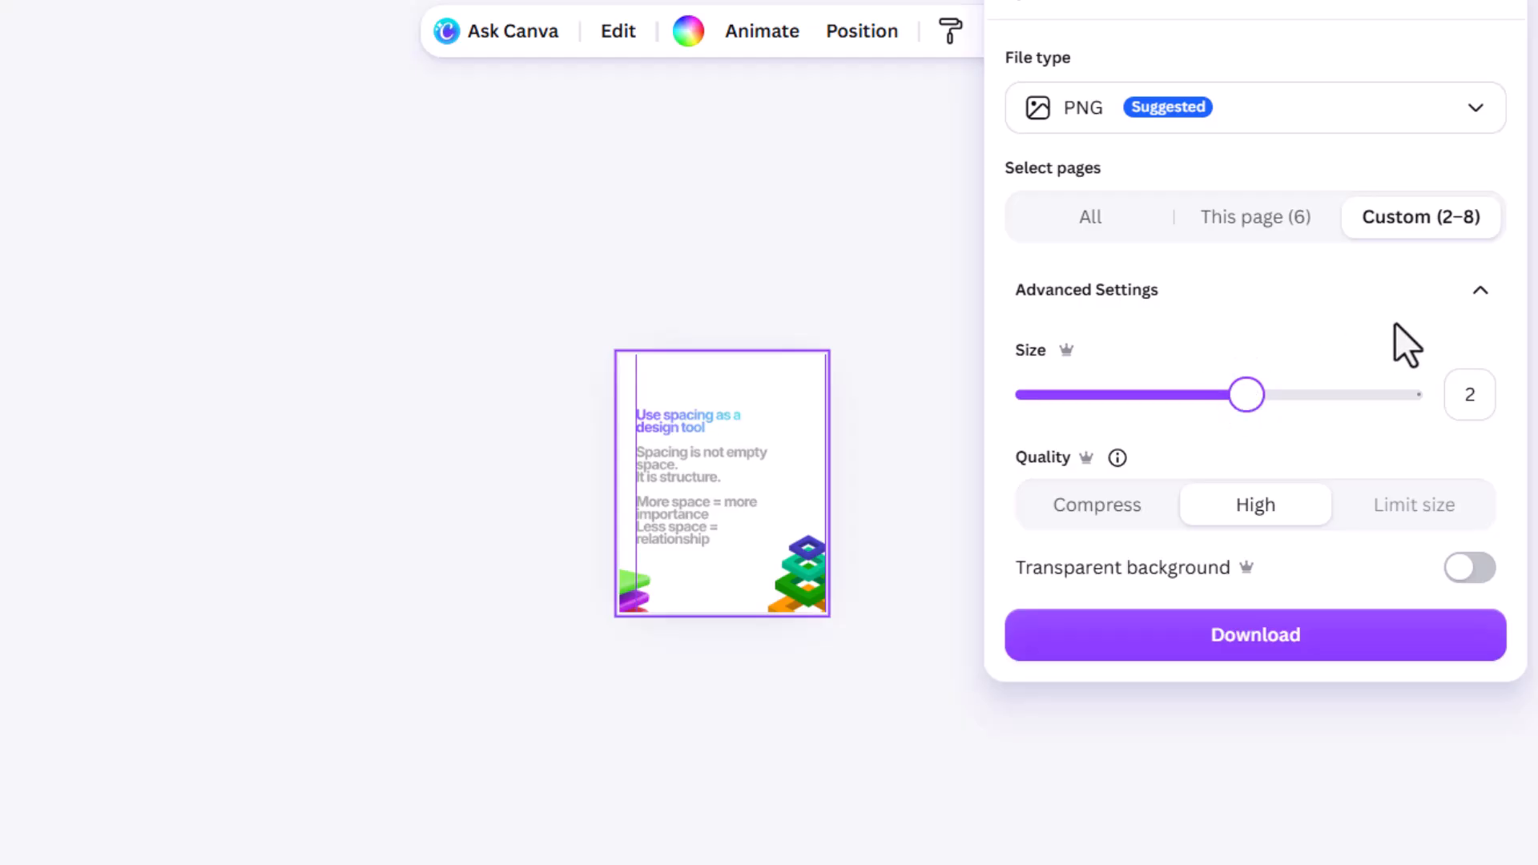
pyautogui.click(1090, 140)
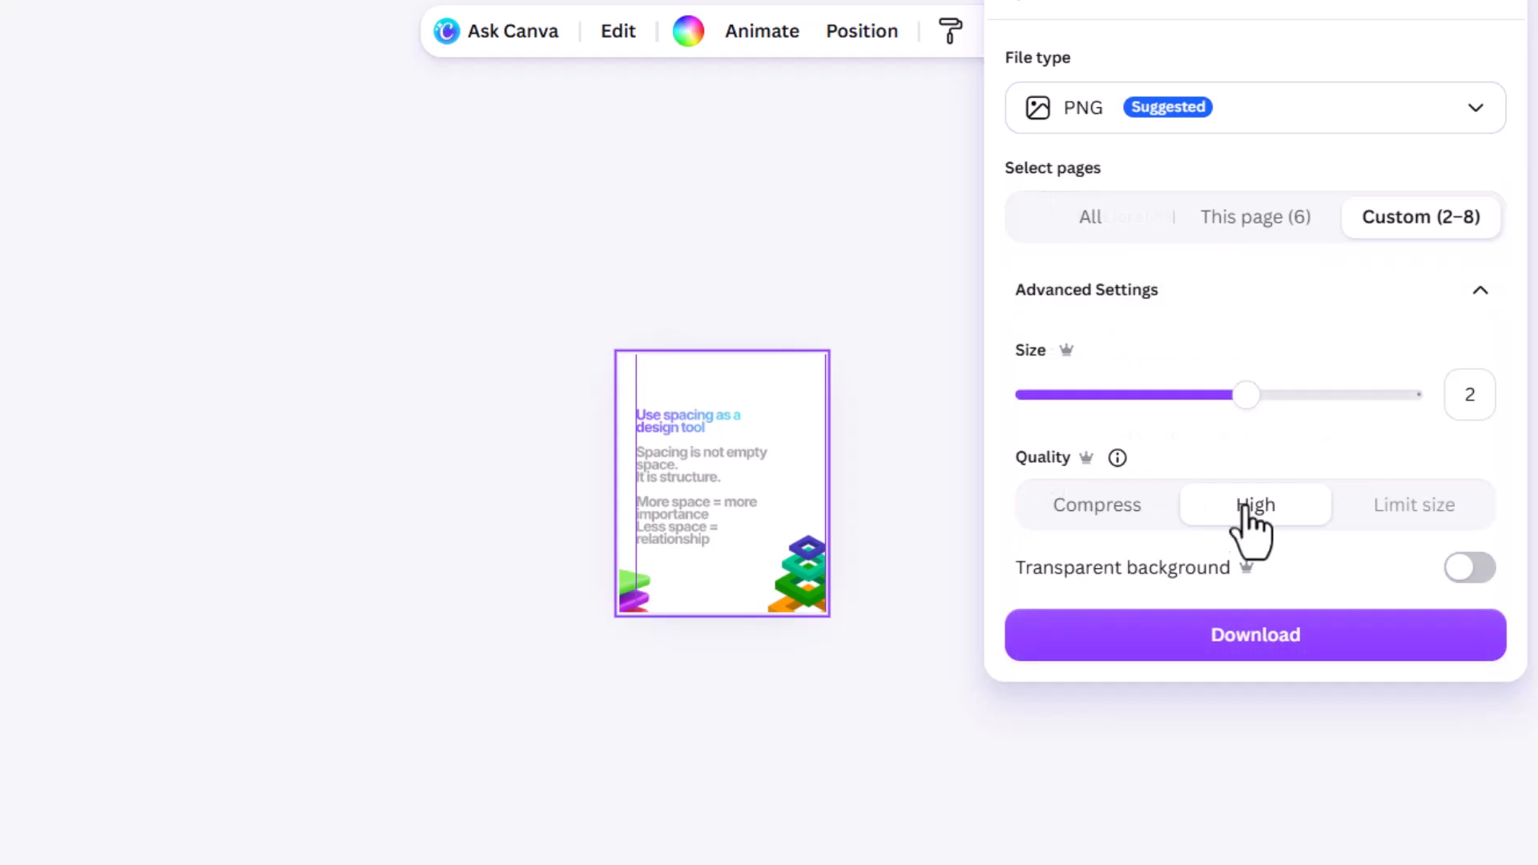
pyautogui.click(1233, 645)
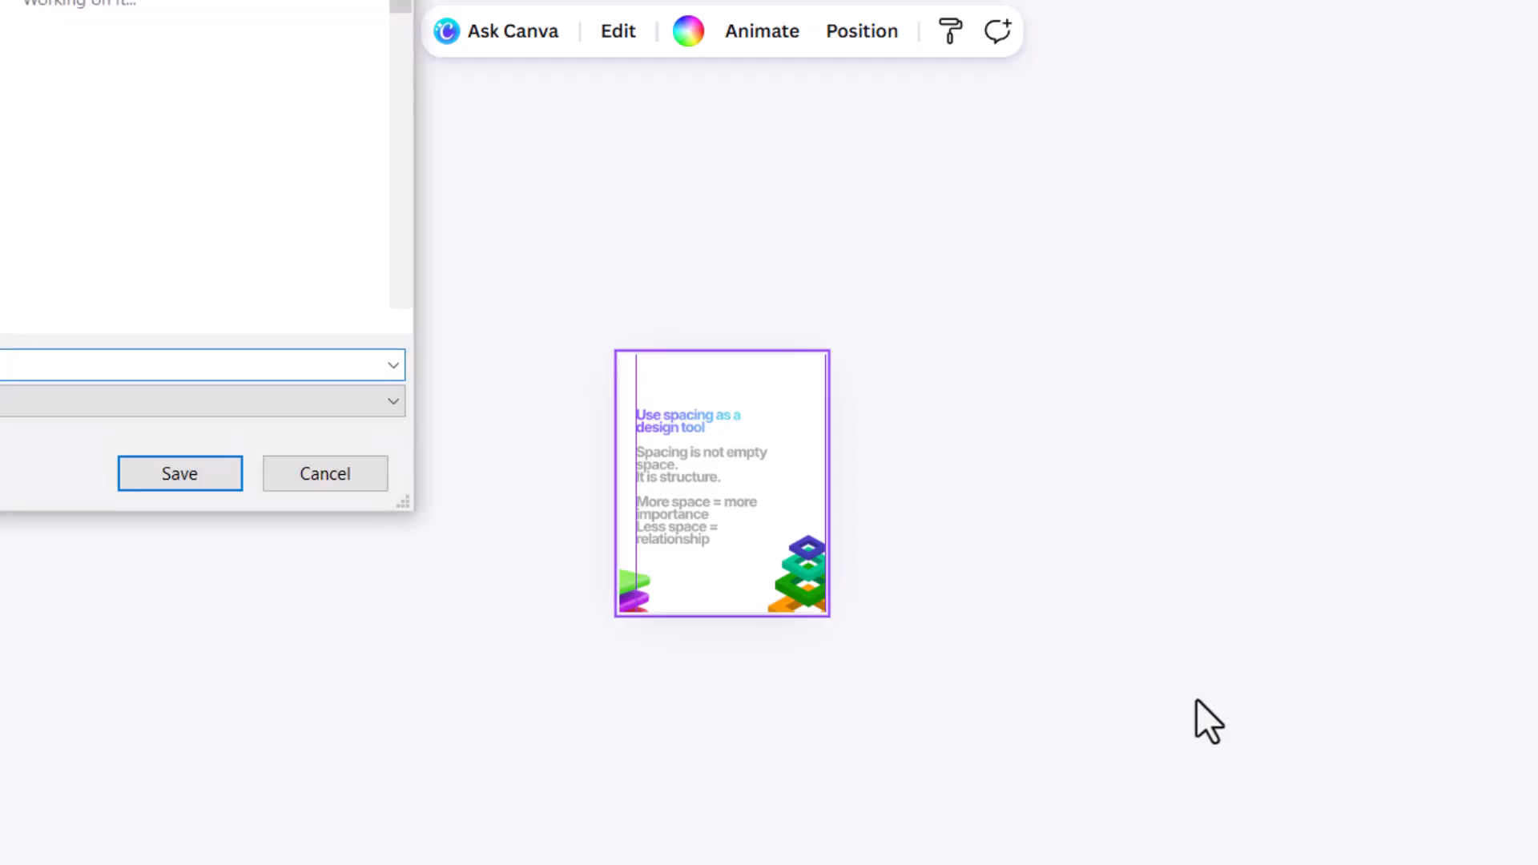
pyautogui.click(167, 476)
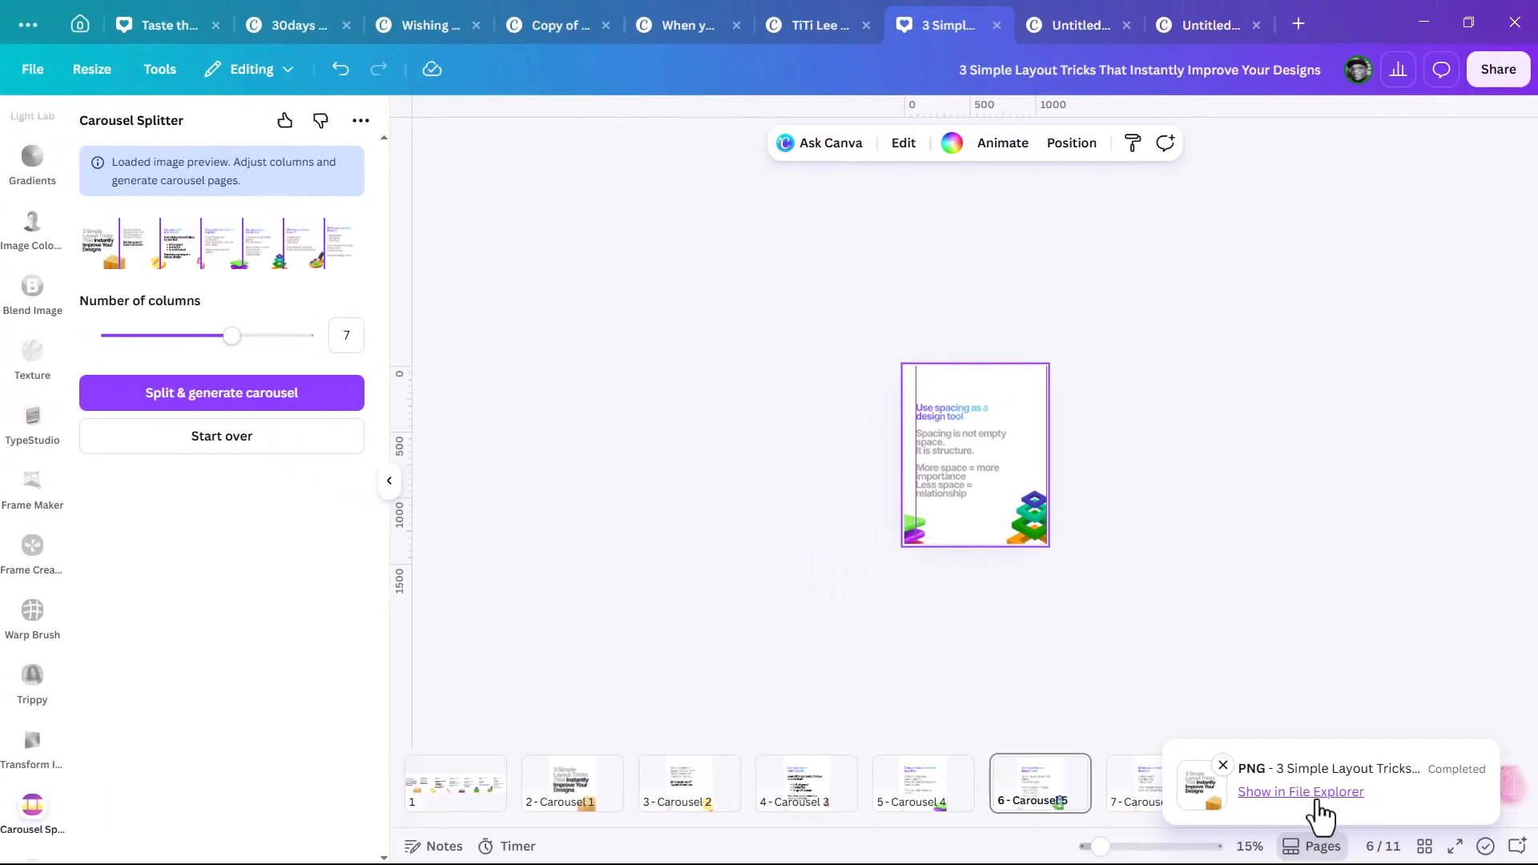
# Switch to File Explorer, open the folder of exported carousel images, and preview the slides from Carousel 1.png to Carousel 7.png.
pyautogui.click(1315, 797)
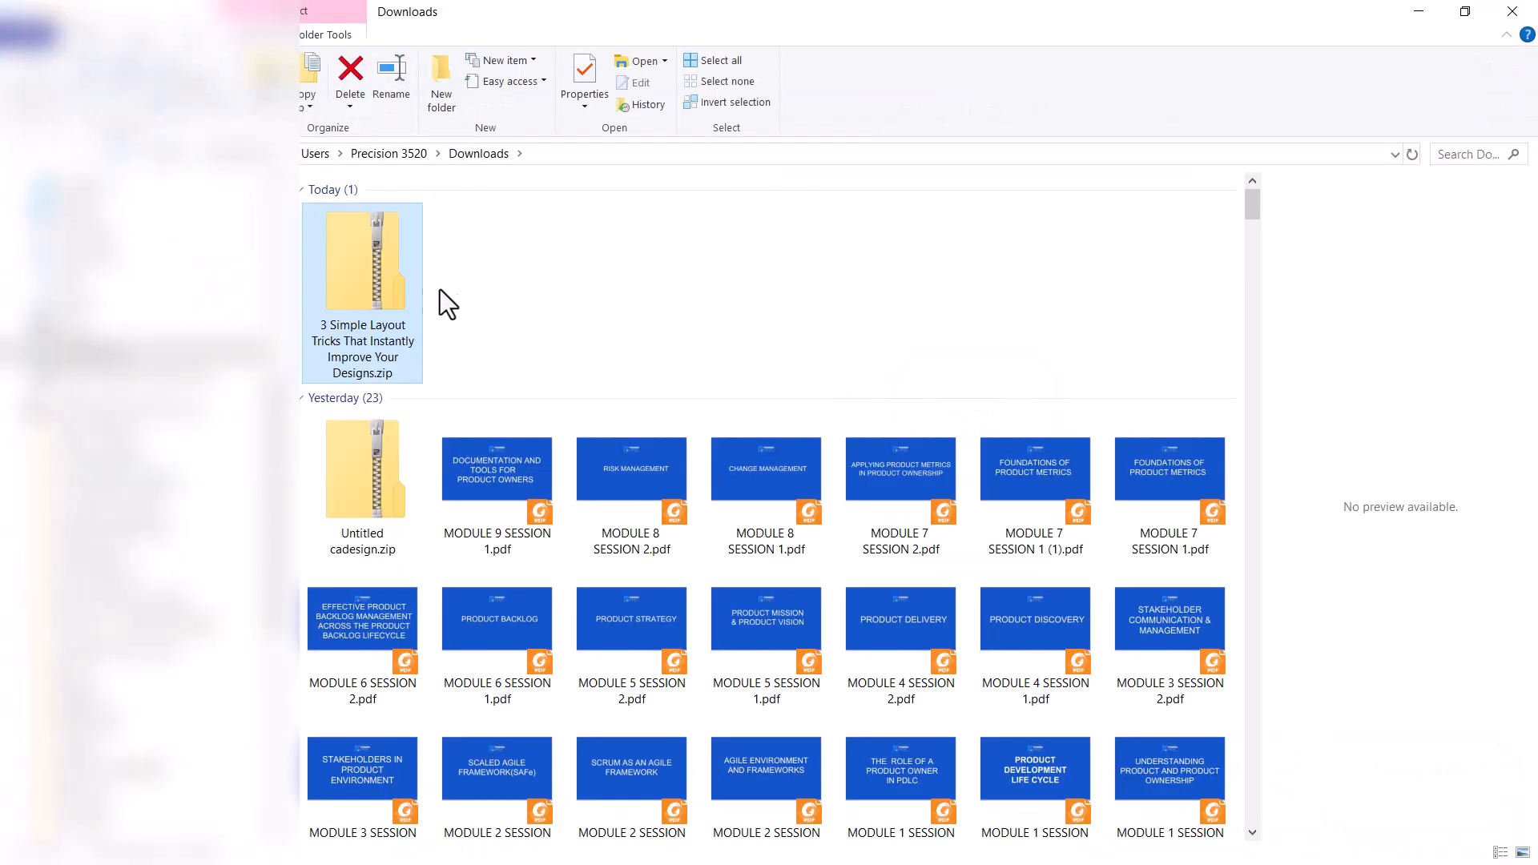
pyautogui.press('Return')
pyautogui.click(446, 296)
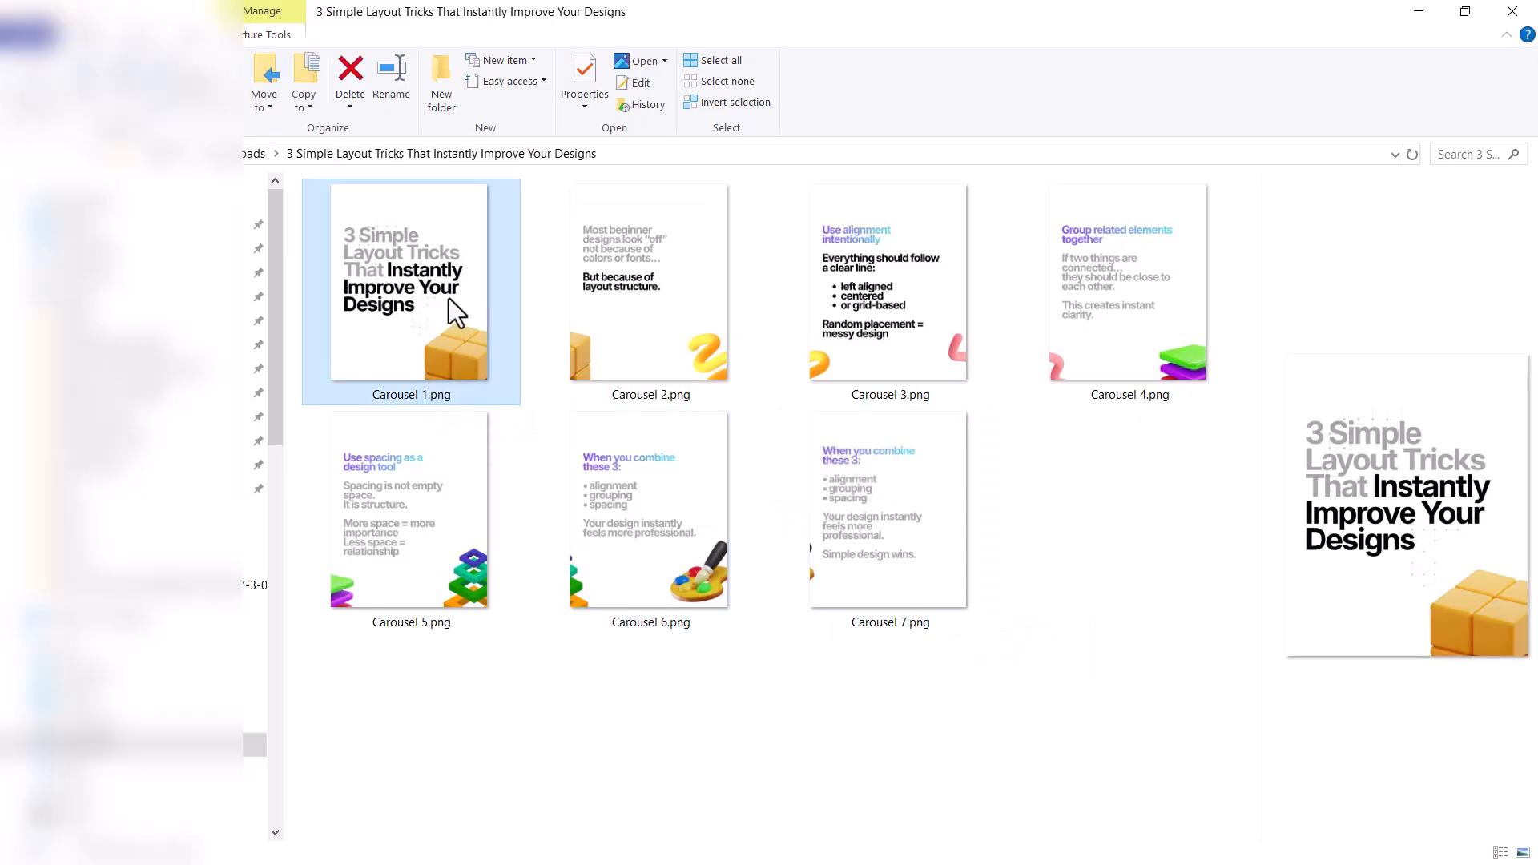
pyautogui.click(670, 324)
pyautogui.click(953, 317)
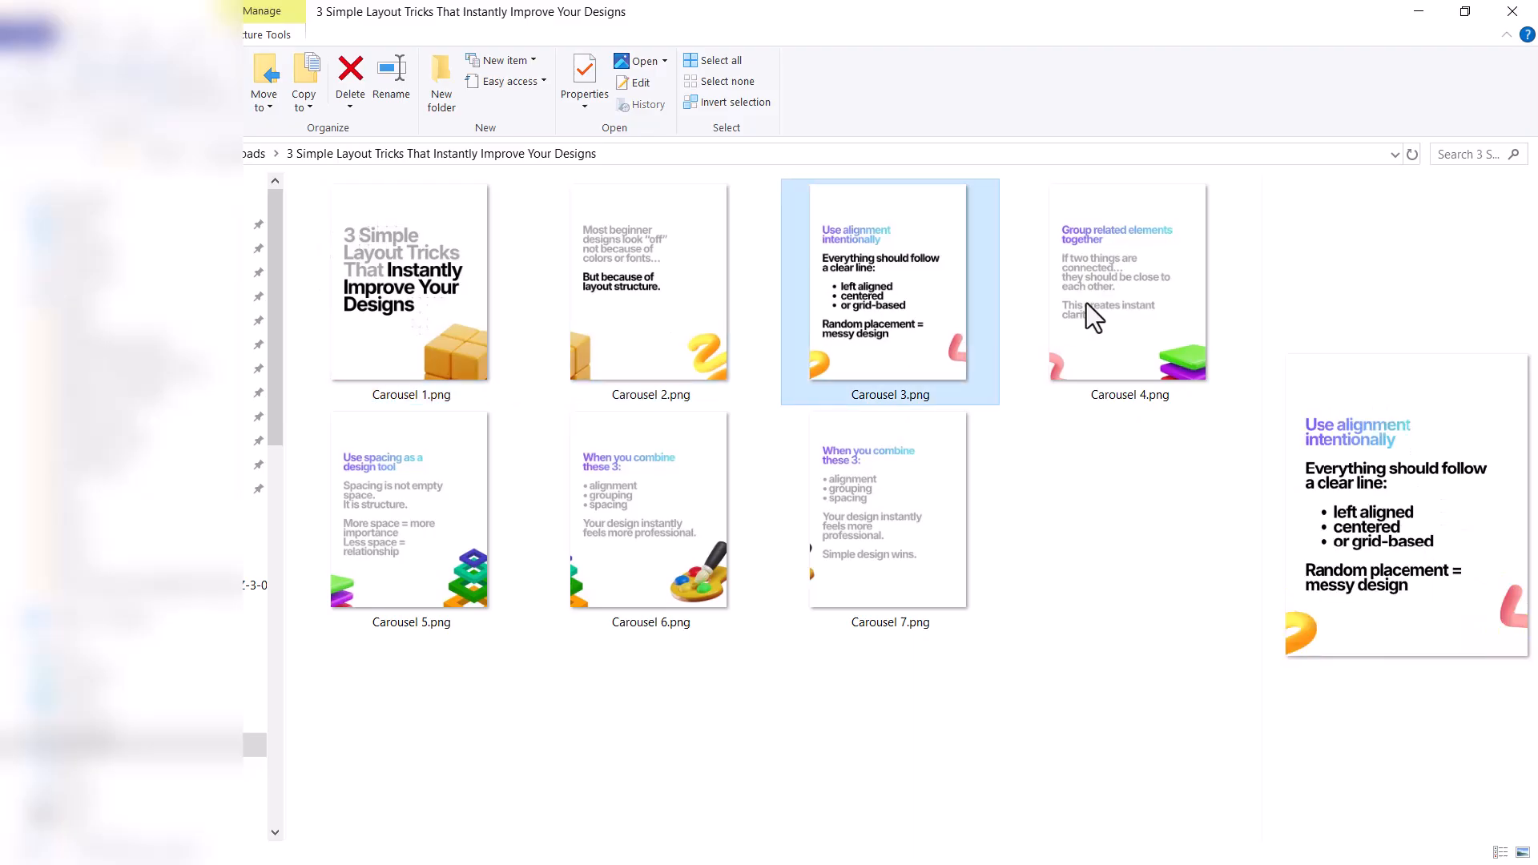
pyautogui.click(1087, 303)
pyautogui.click(420, 547)
pyautogui.click(612, 555)
pyautogui.click(815, 535)
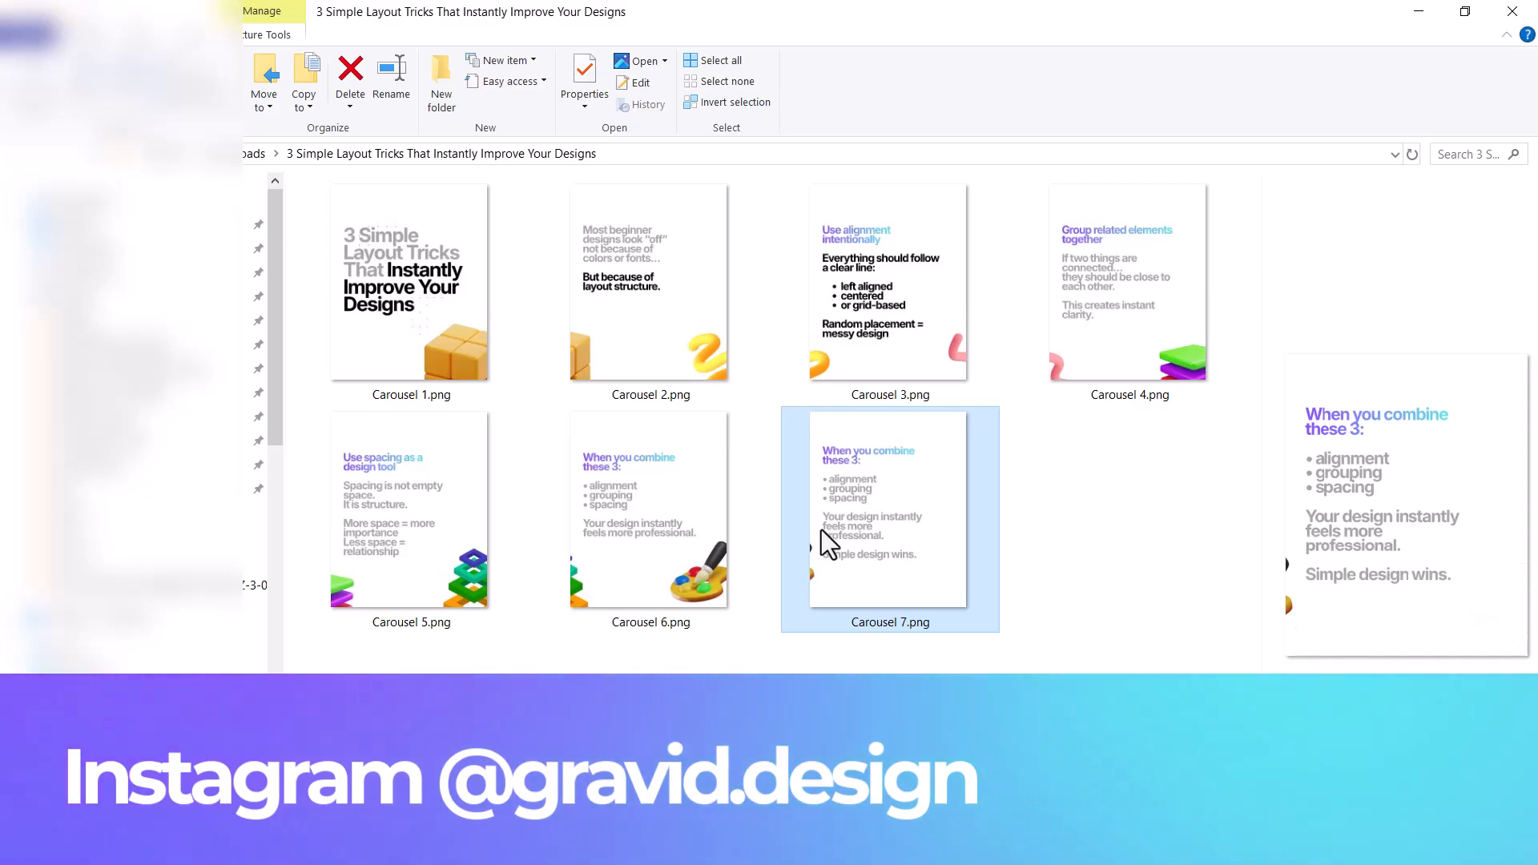